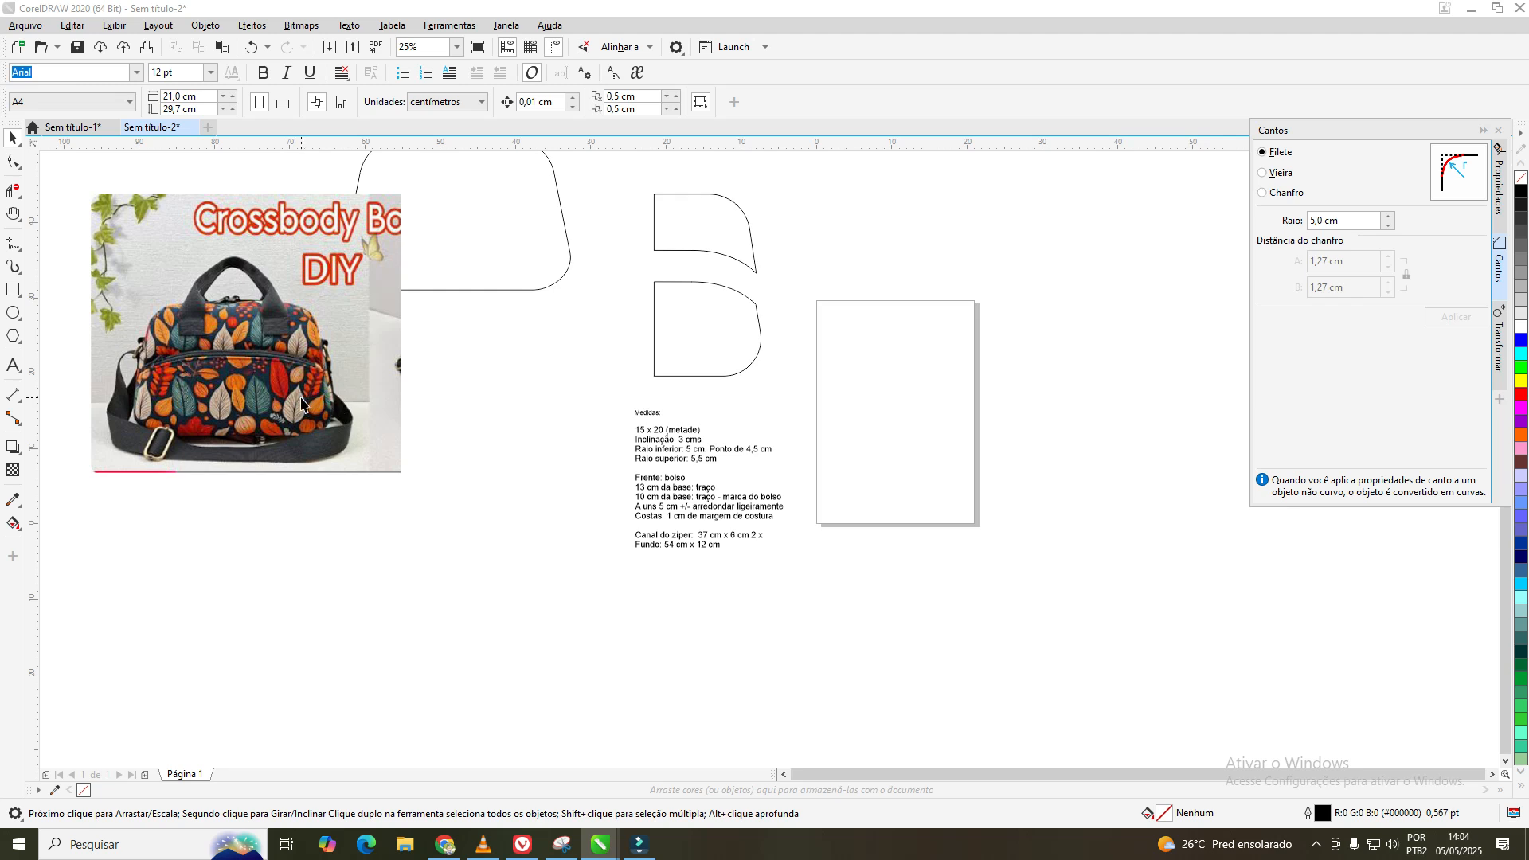
- Scale the crossbody bag photo proportionally to about 33.6 by 30.2 cm
drag(405, 478, 505, 567)
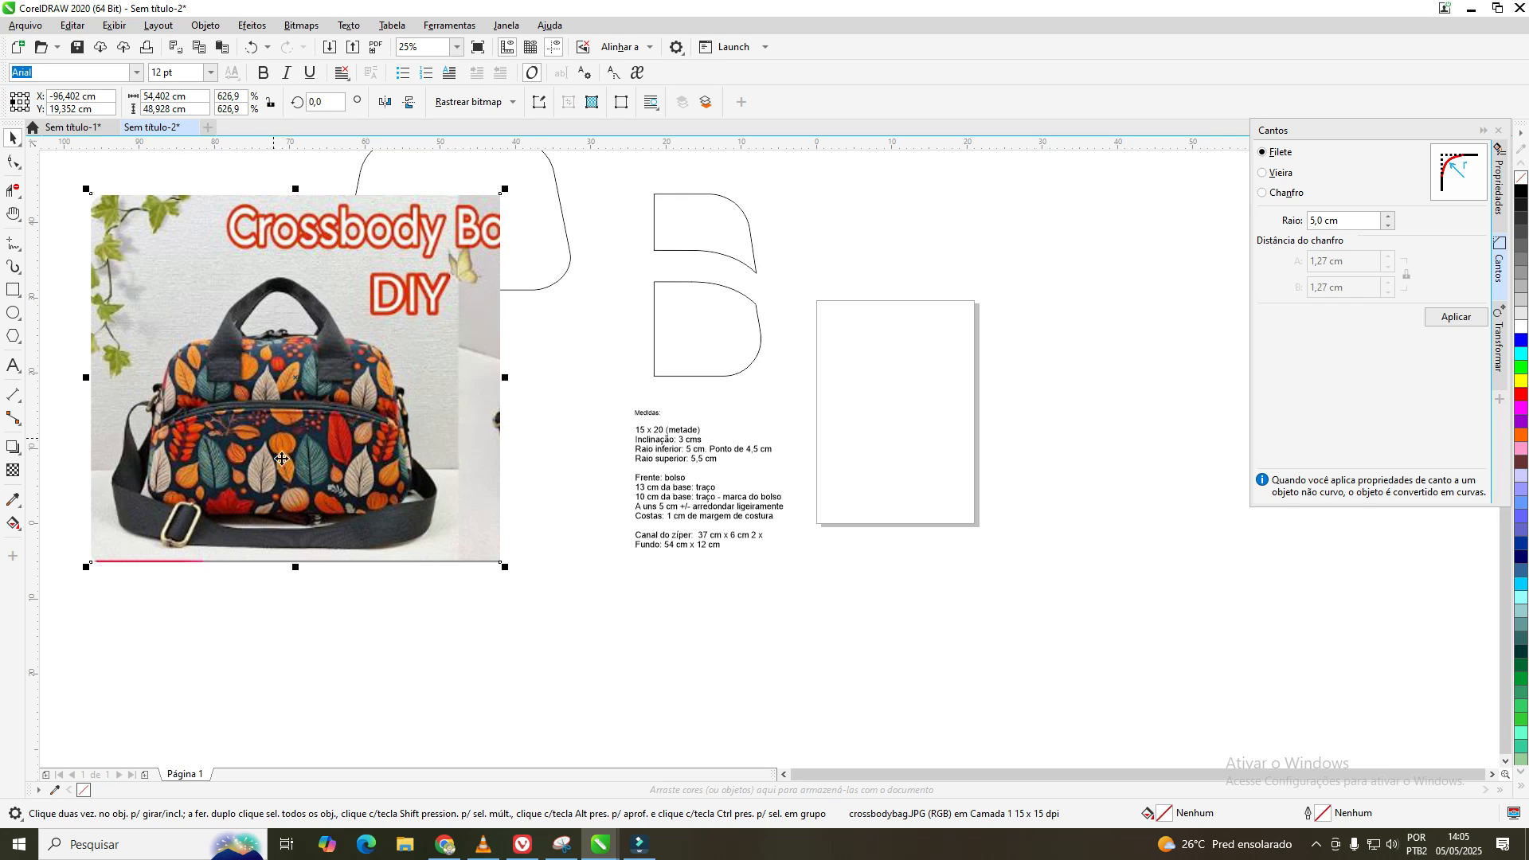
drag(505, 566, 353, 488)
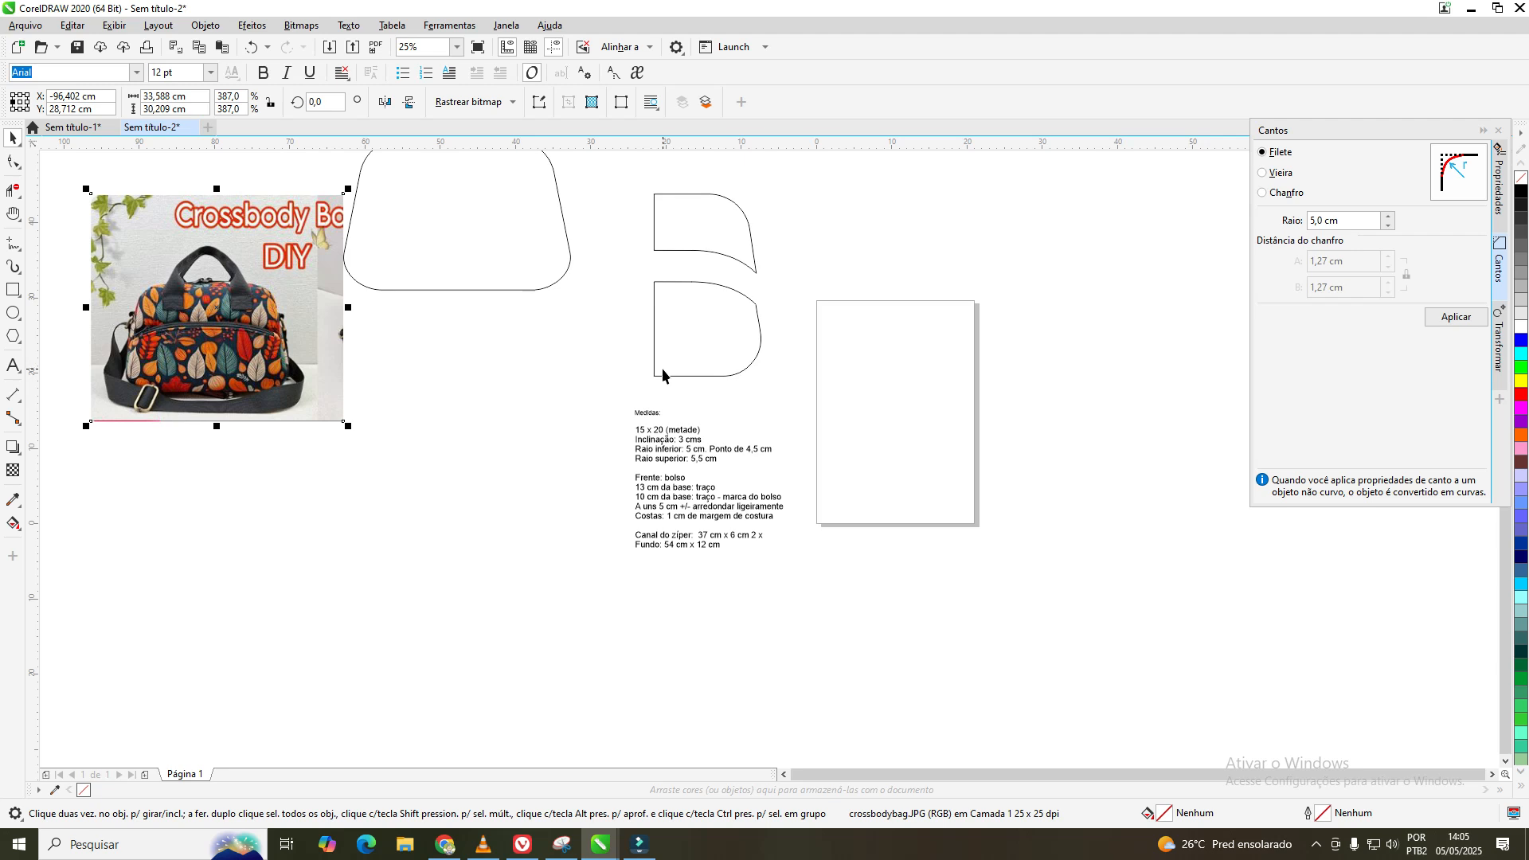
scroll(480, 546, up, 1)
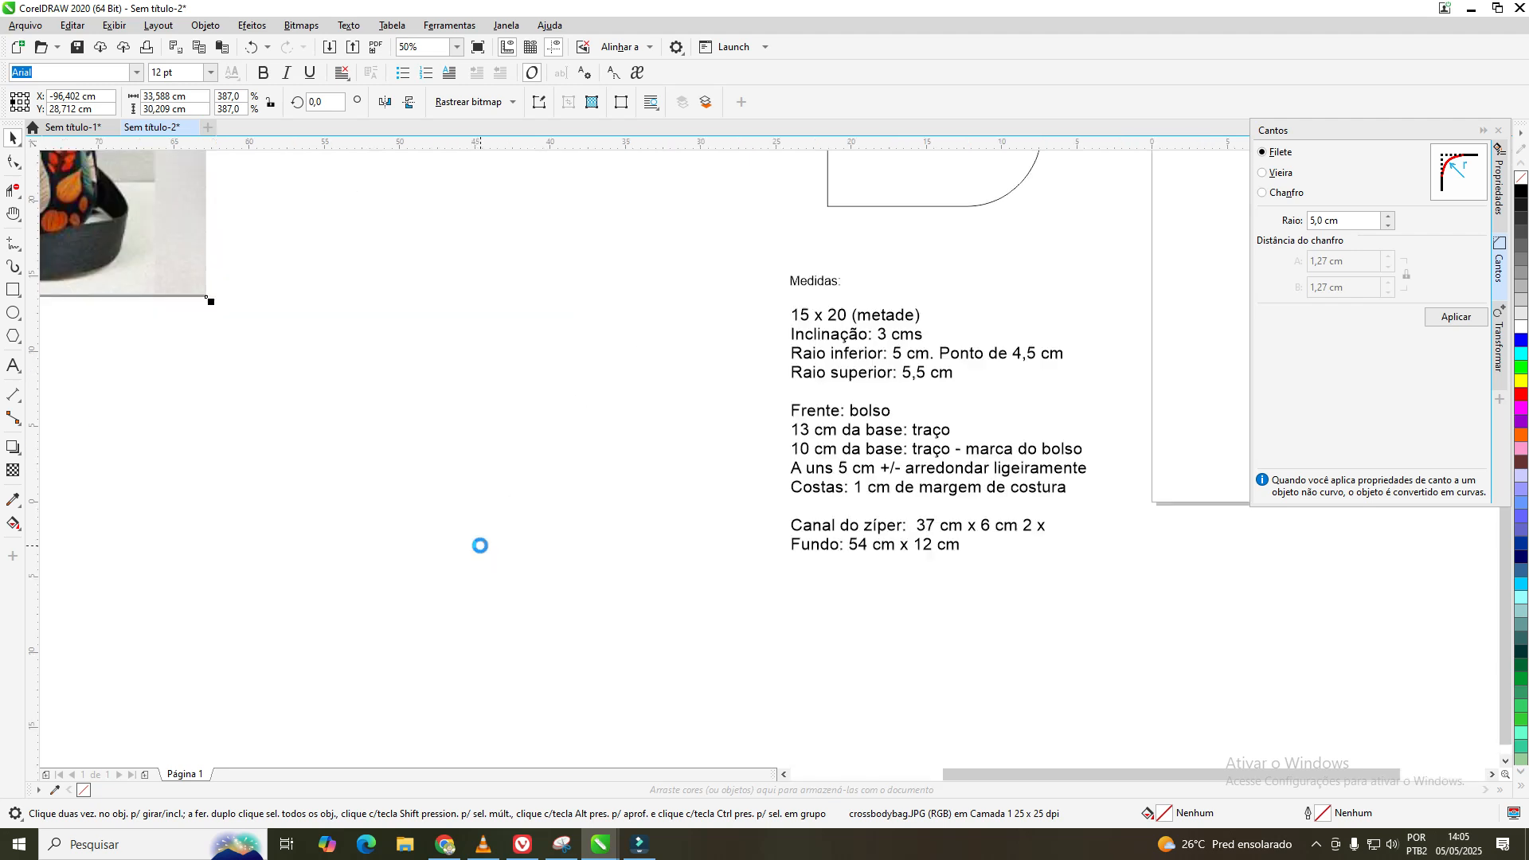
scroll(483, 556, down, 1)
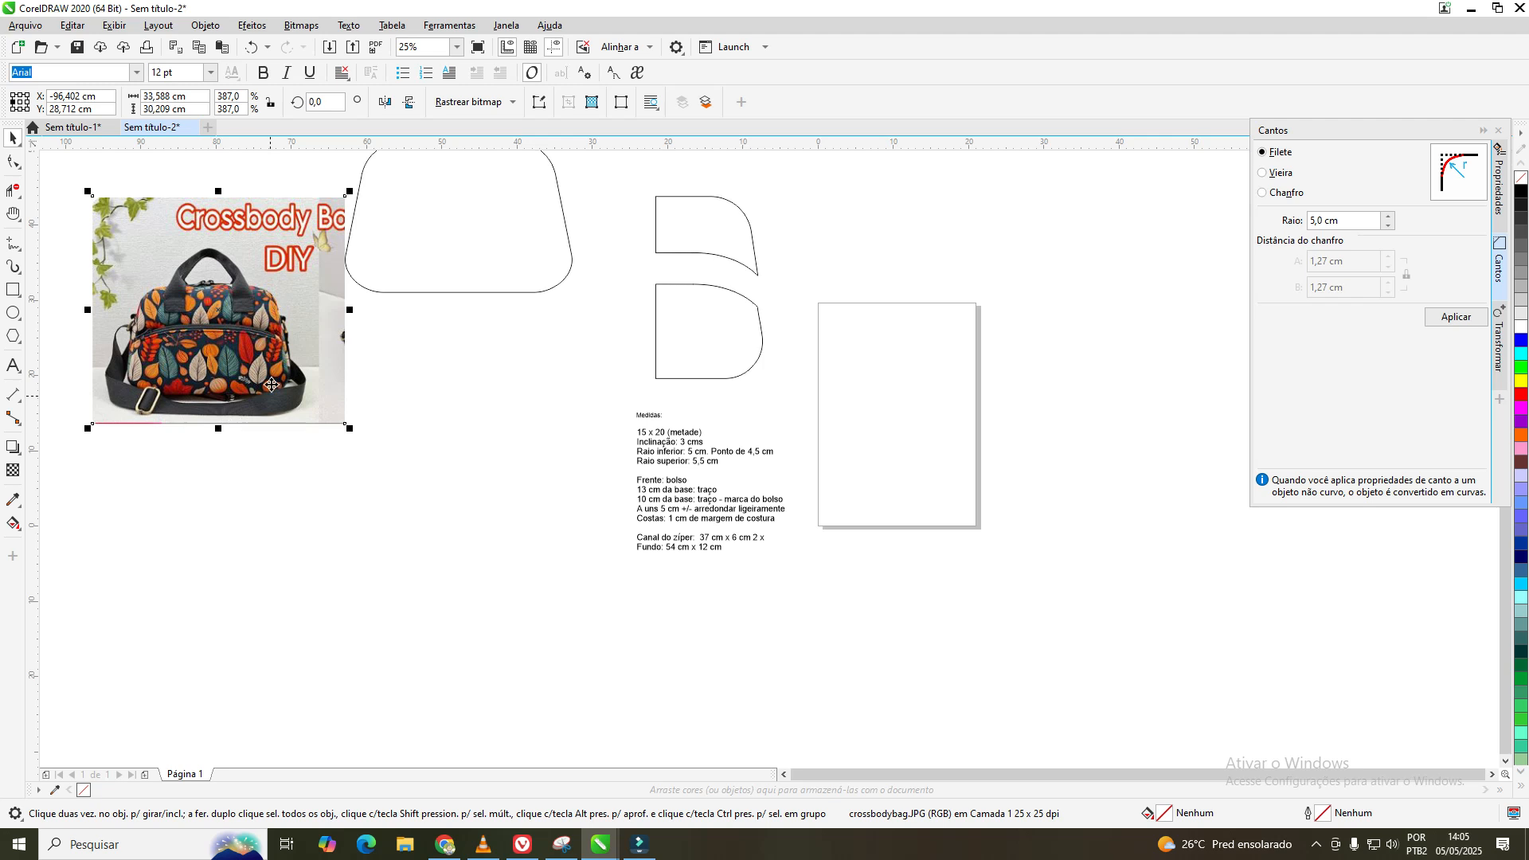
- Rearrange the bag photo and the large rounded trapezoid outline so the outline sits directly beneath the photo
click(418, 280)
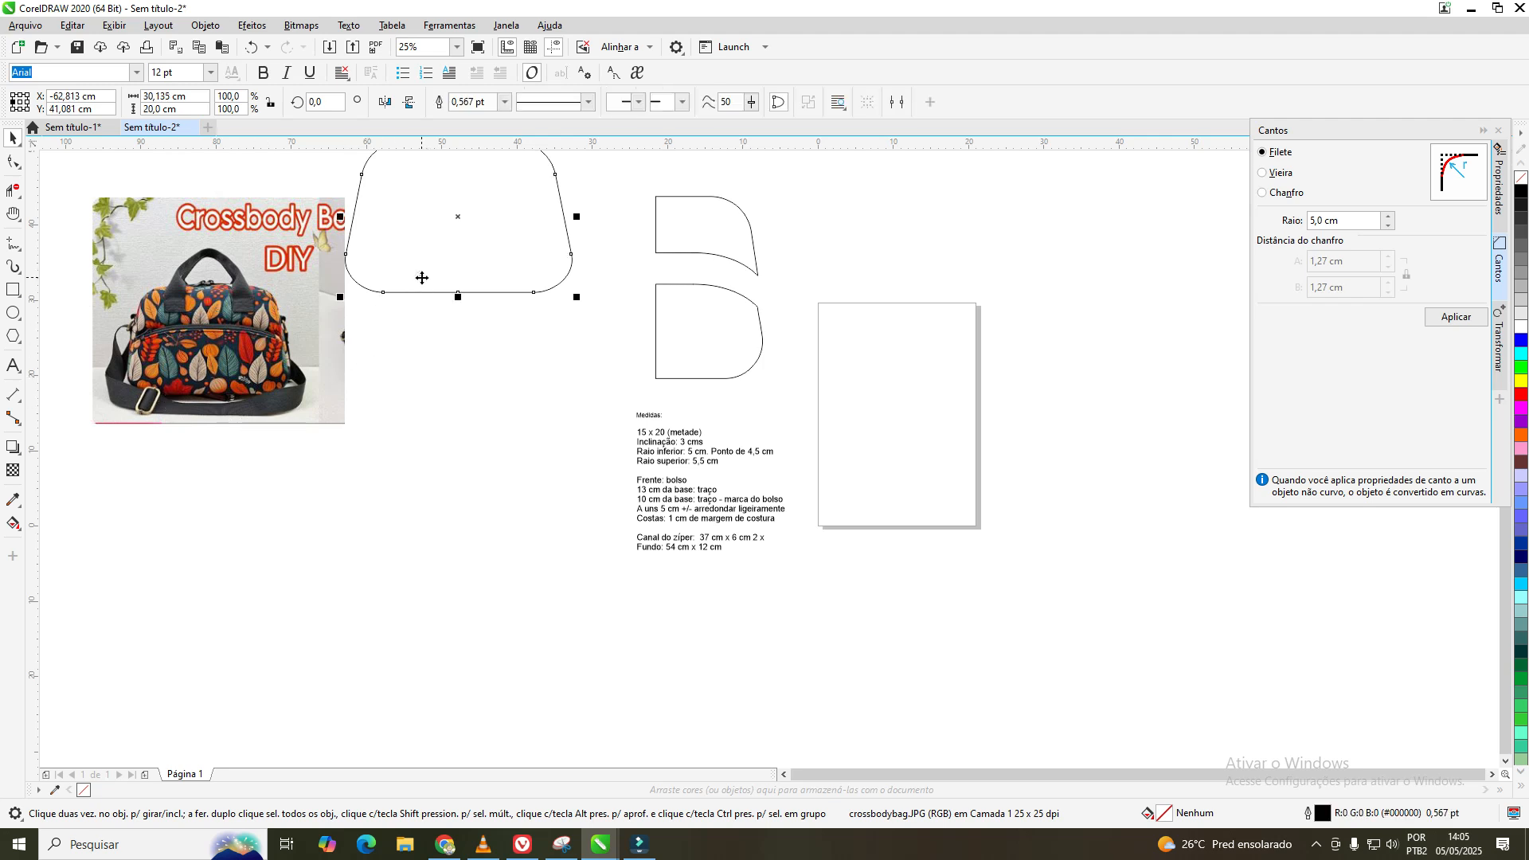
drag(456, 231, 456, 317)
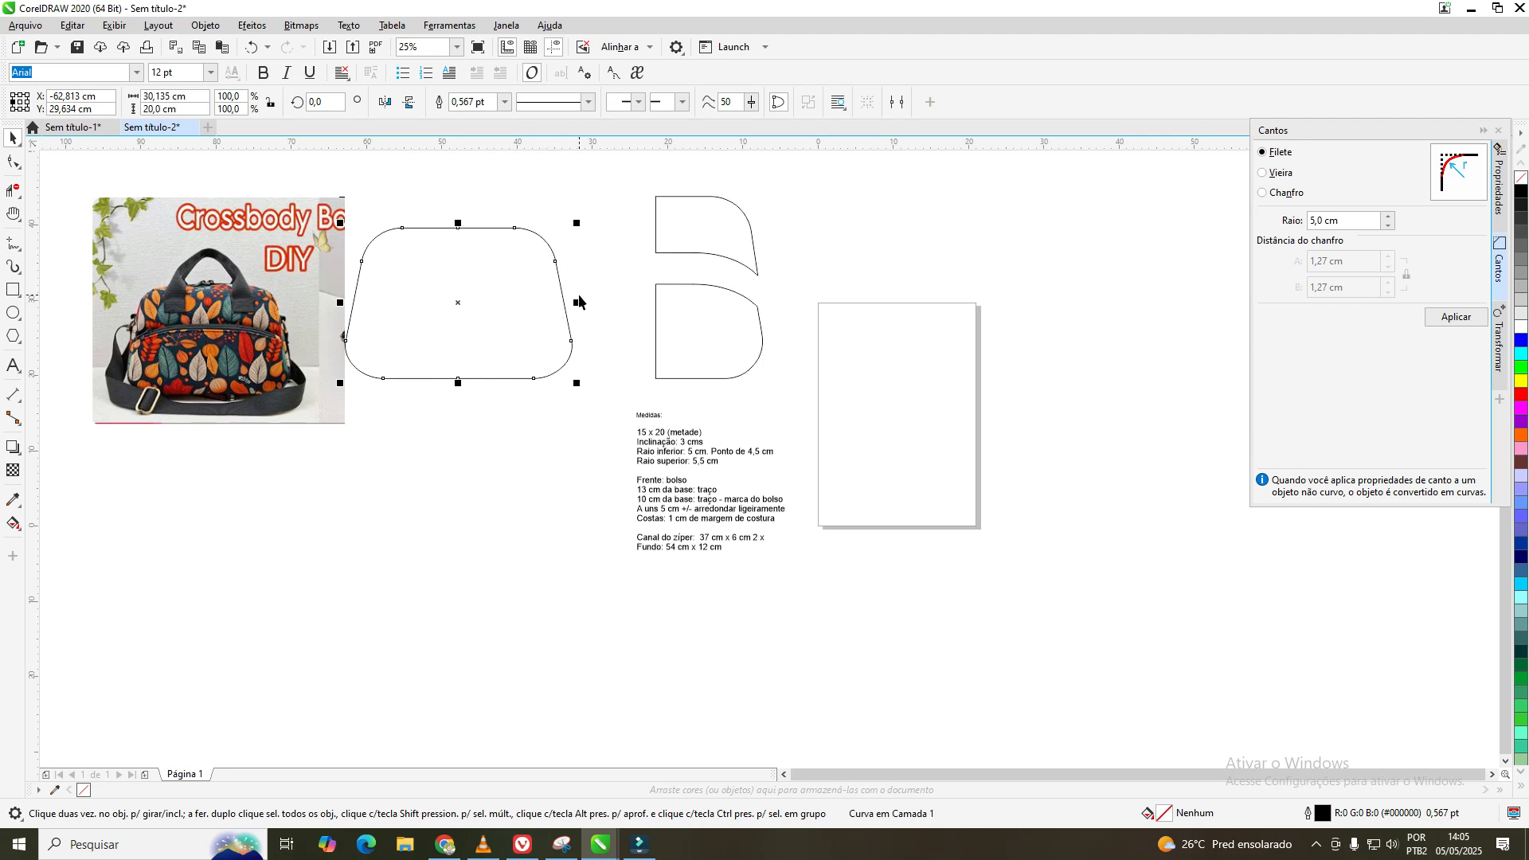
drag(456, 302, 219, 357)
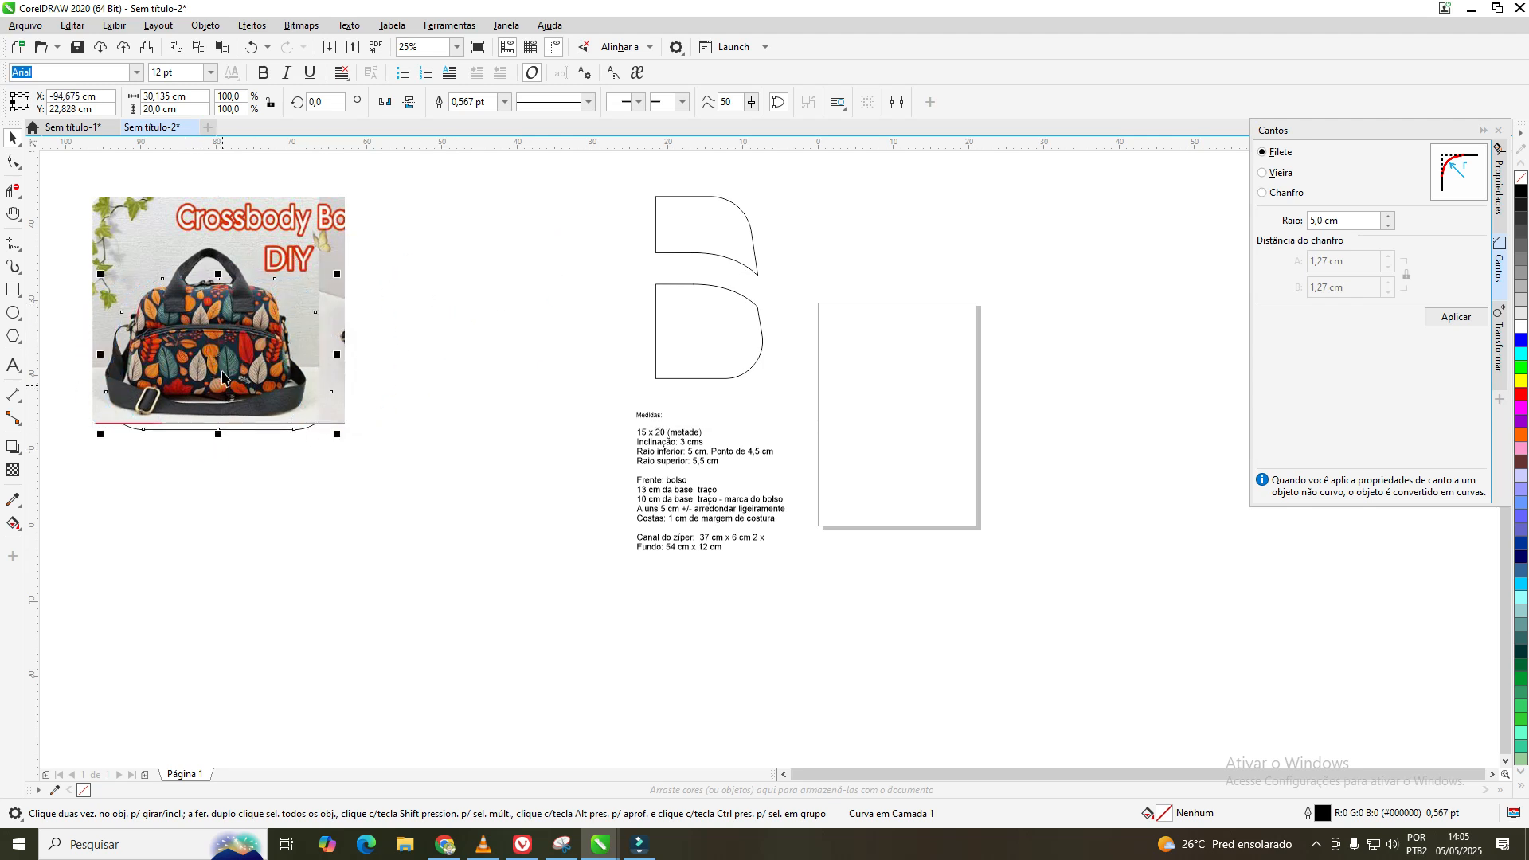
drag(218, 343, 323, 304)
click(188, 427)
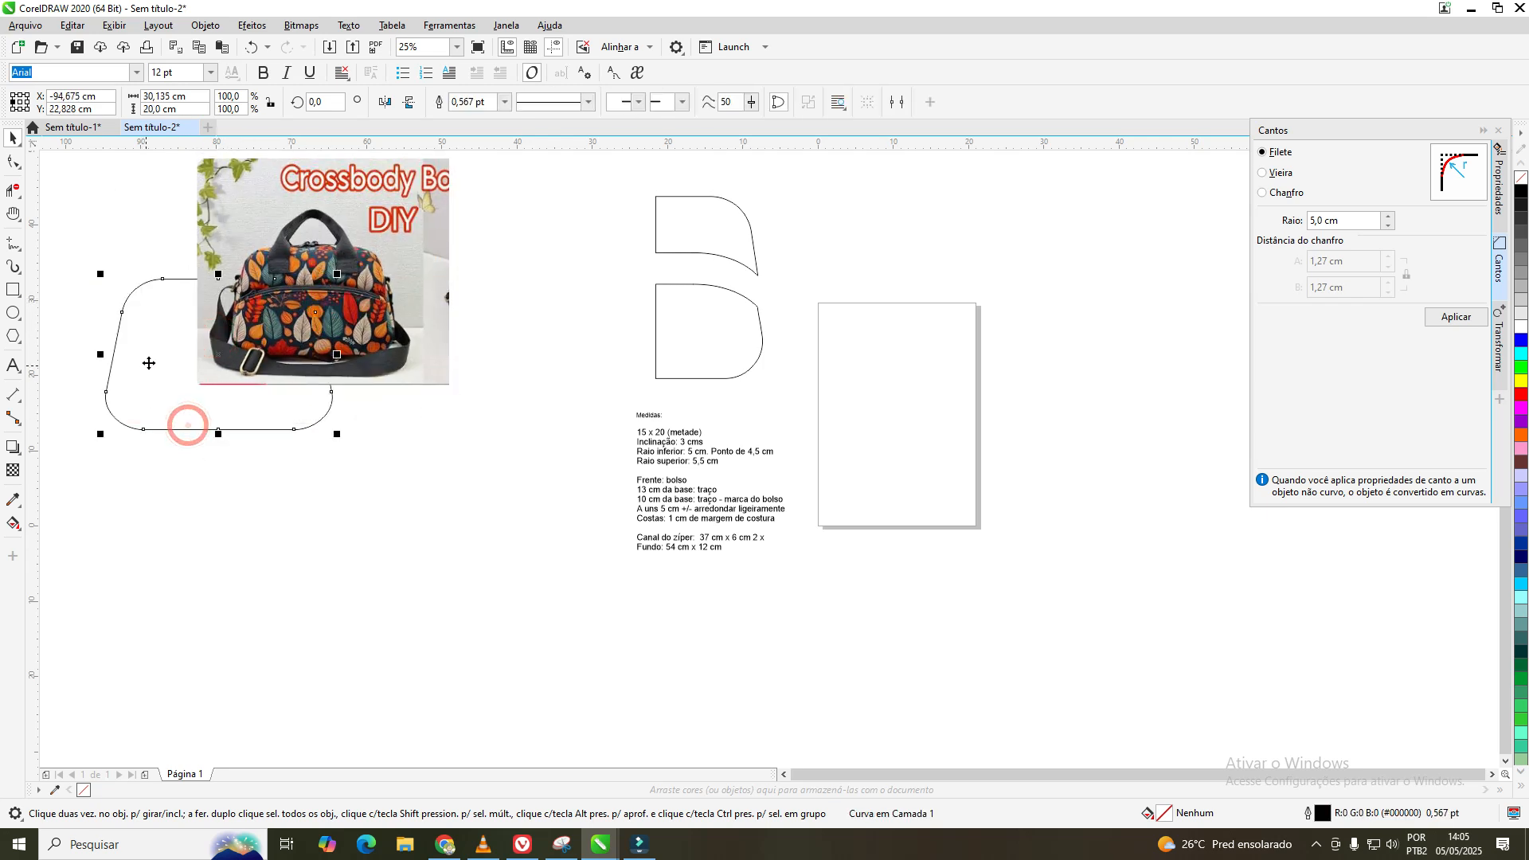
drag(151, 352, 188, 516)
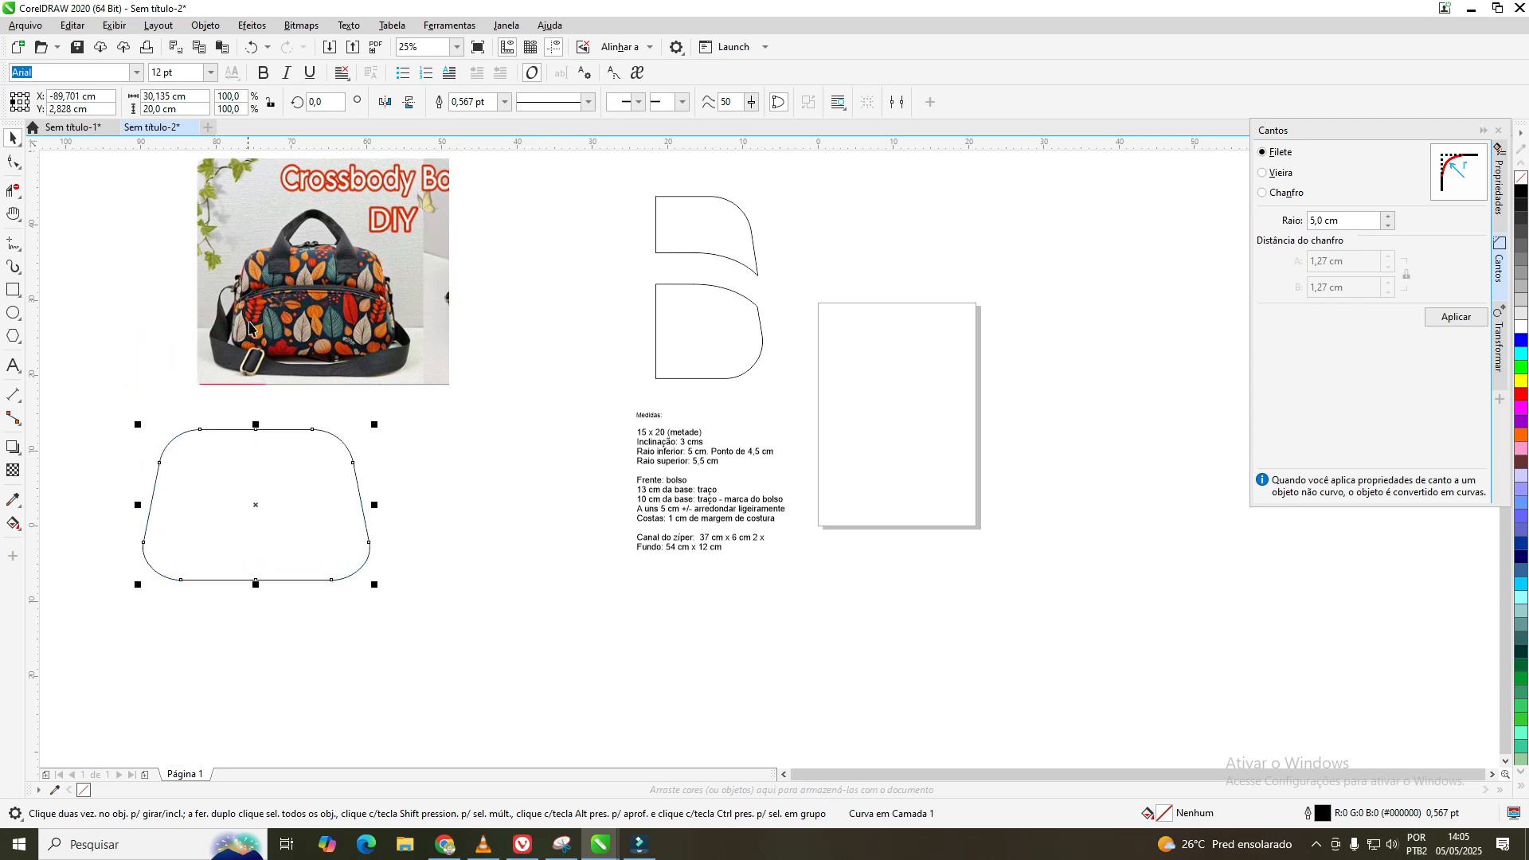
drag(337, 269, 242, 281)
key(F10)
click(249, 498)
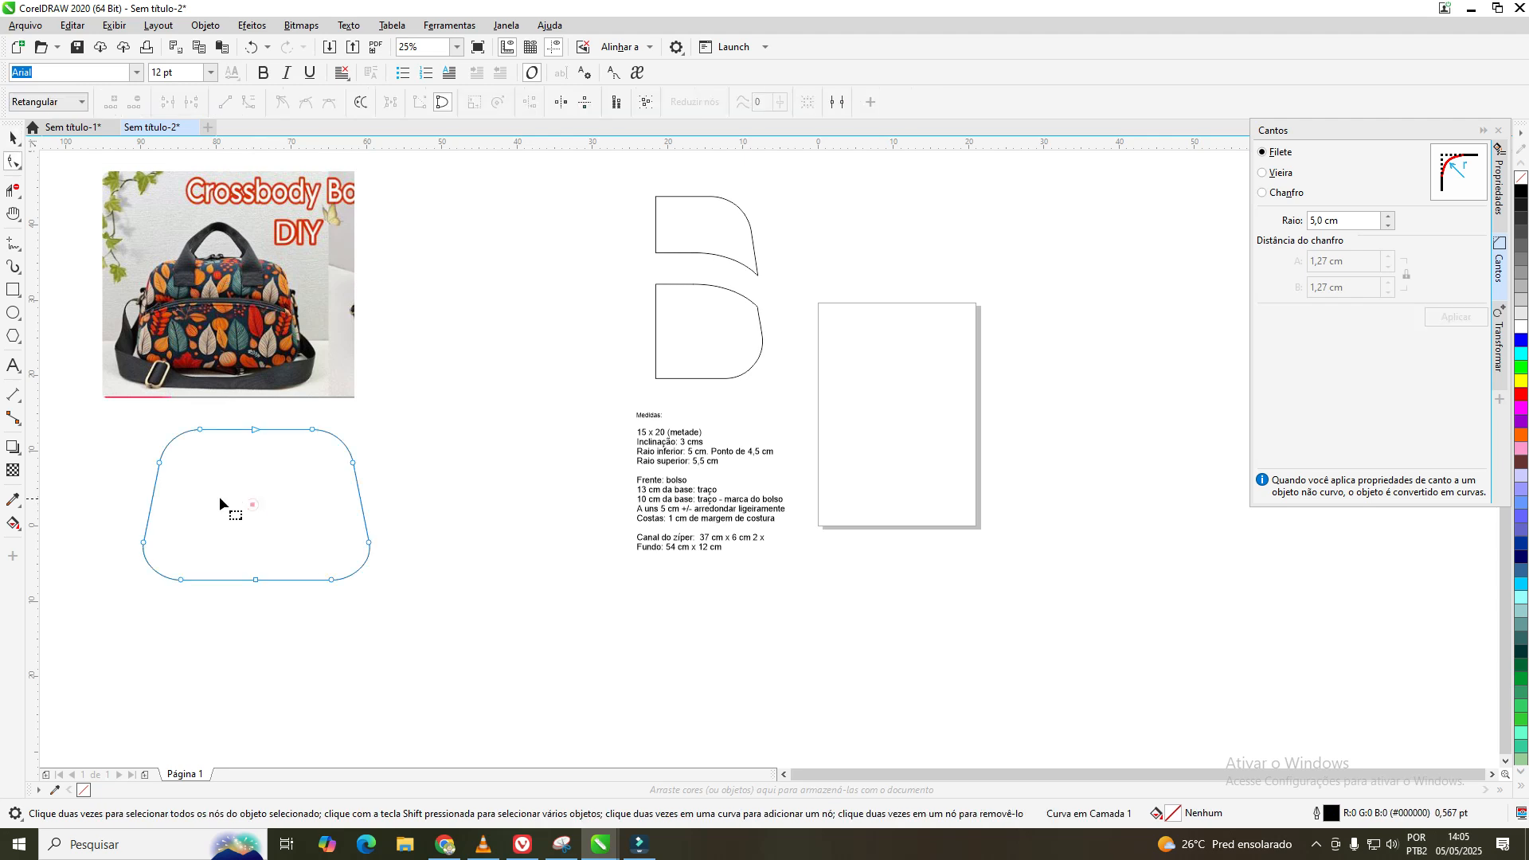
click(14, 137)
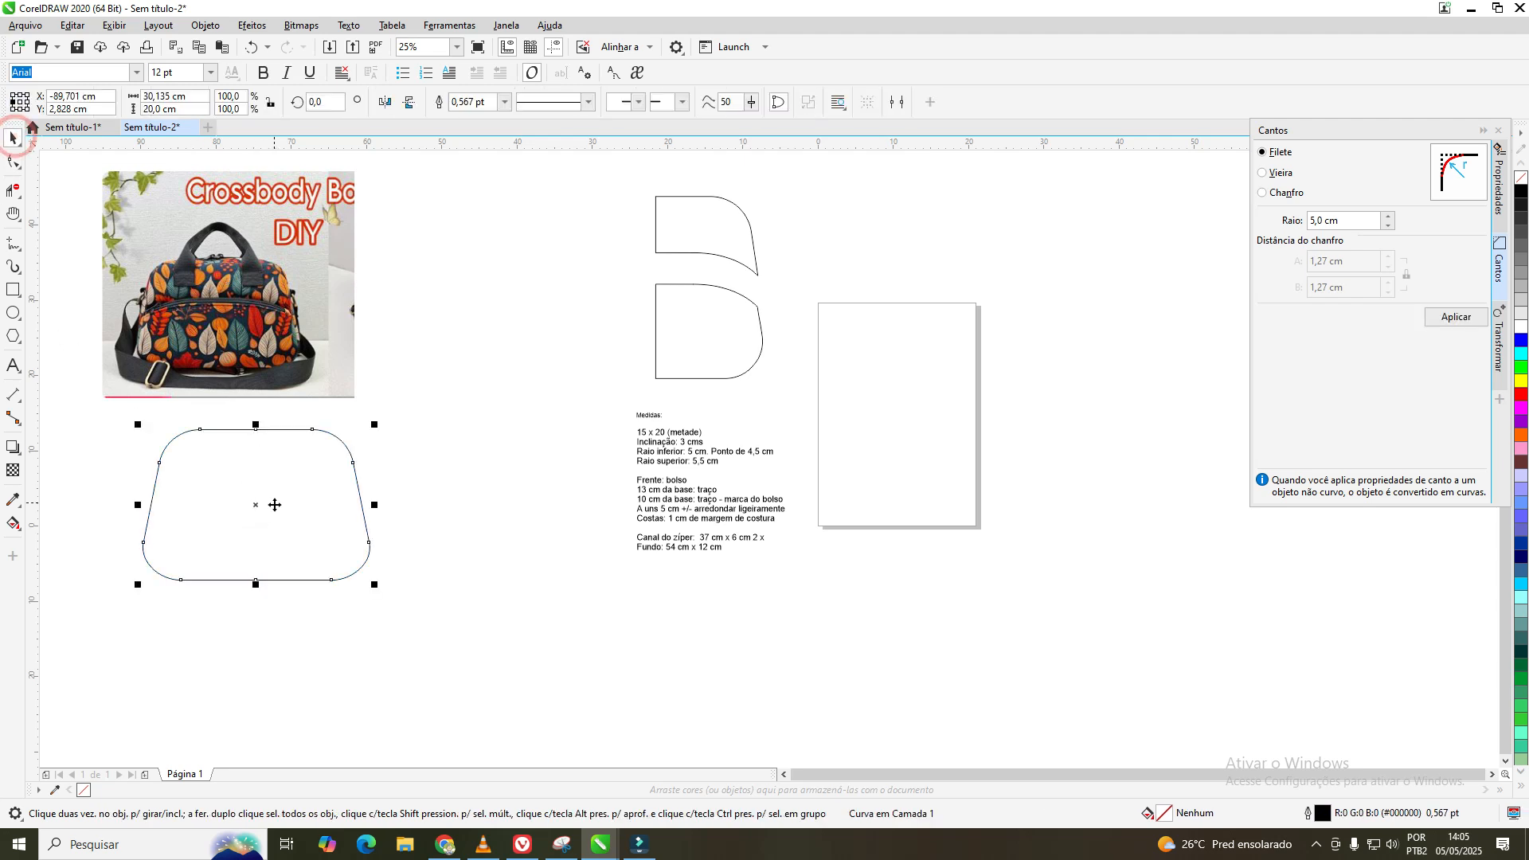
drag(256, 503, 225, 490)
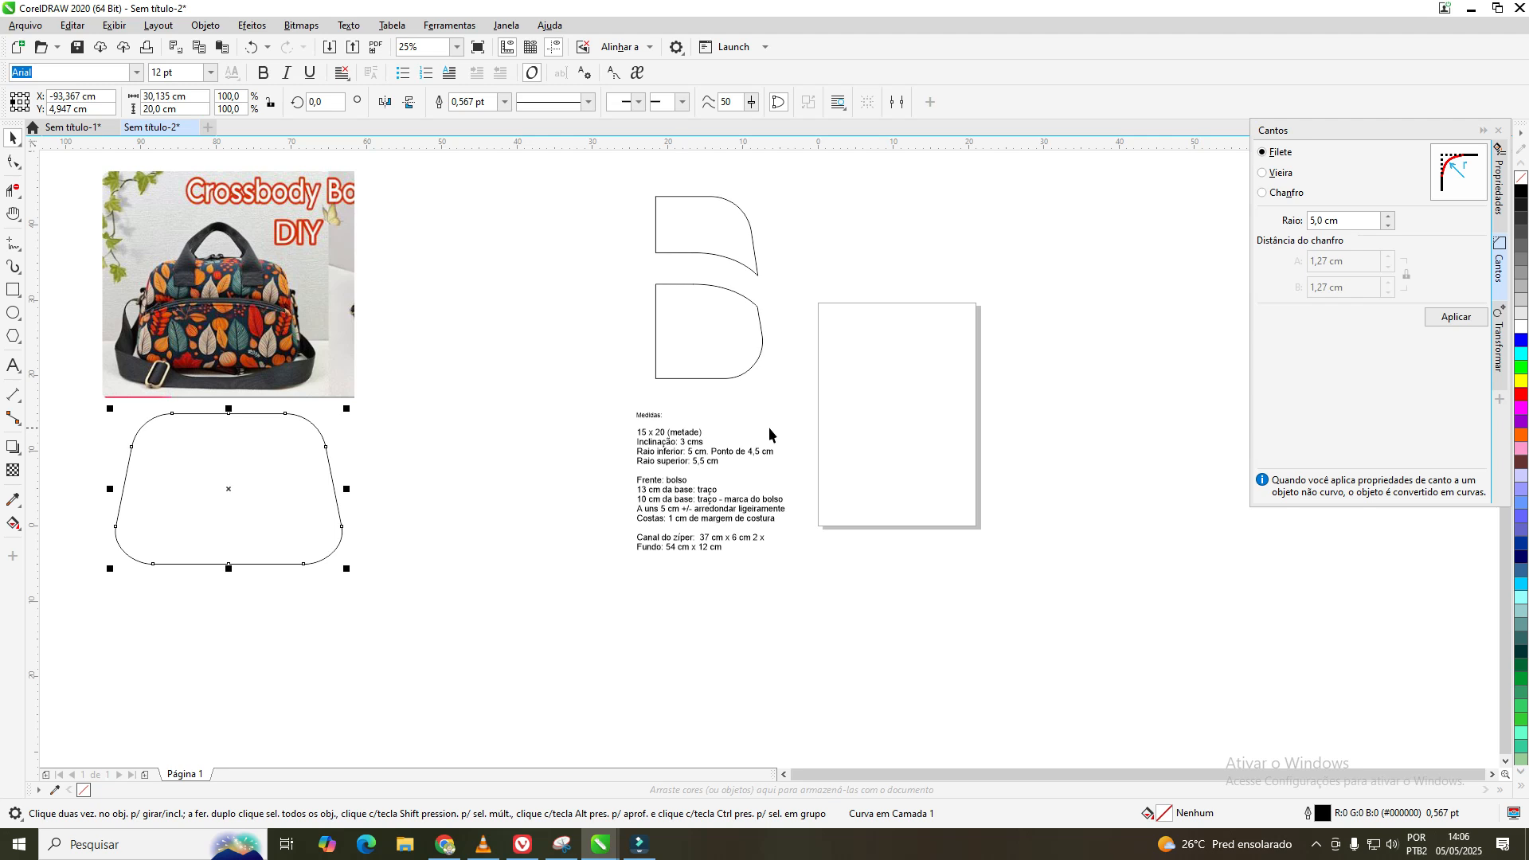
- Draw a rectangle about 17 by 24 cm on the page and set its lower-right corner radius to 0
scroll(889, 422, up, 2)
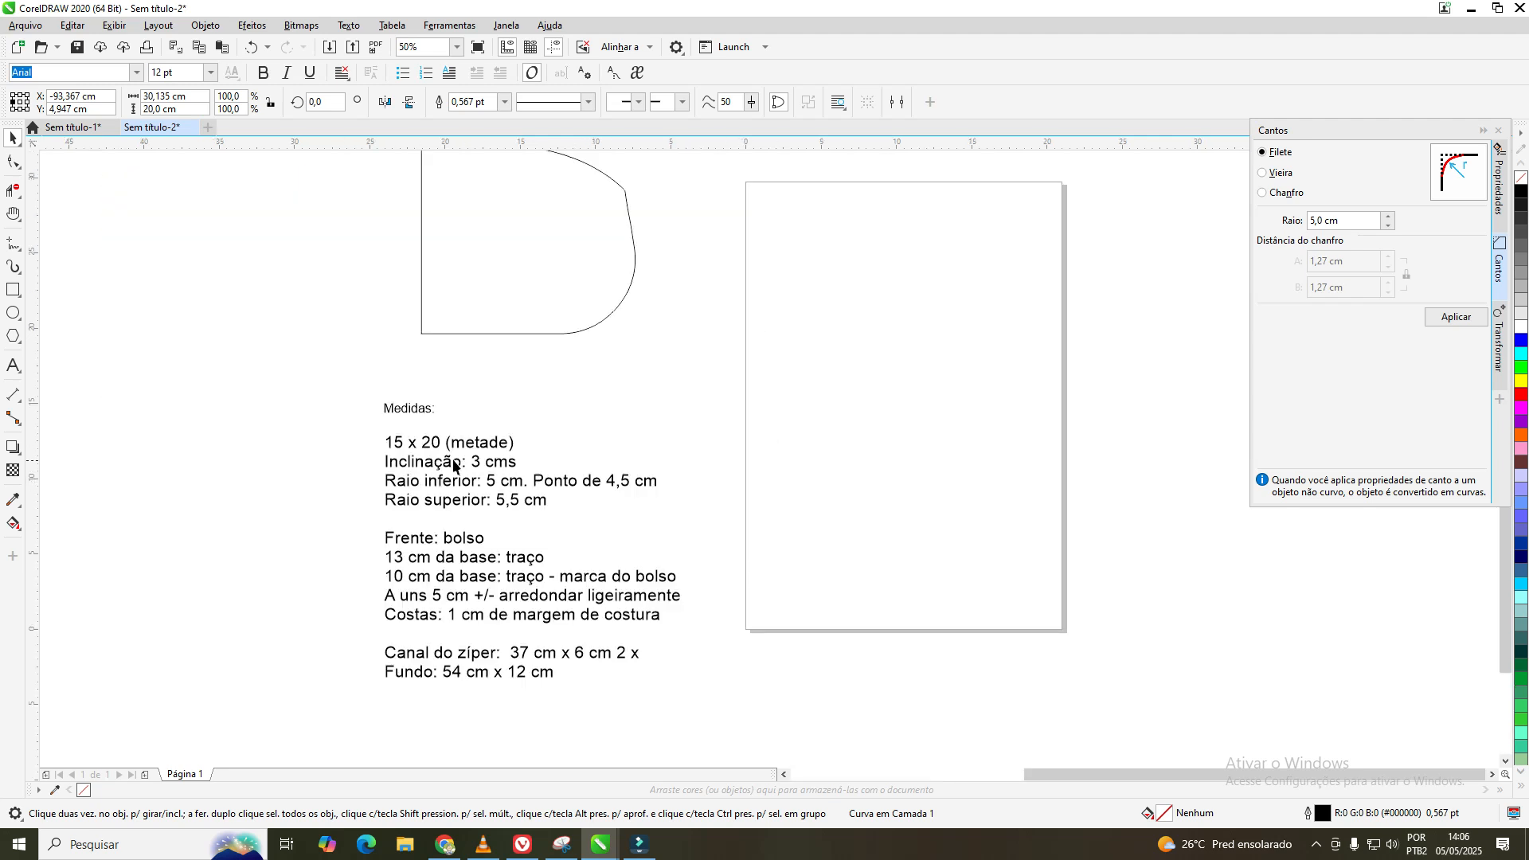
click(13, 290)
mouse_move(783, 231)
mouse_down()
mouse_move(881, 230)
mouse_move(987, 327)
mouse_move(1039, 592)
mouse_up()
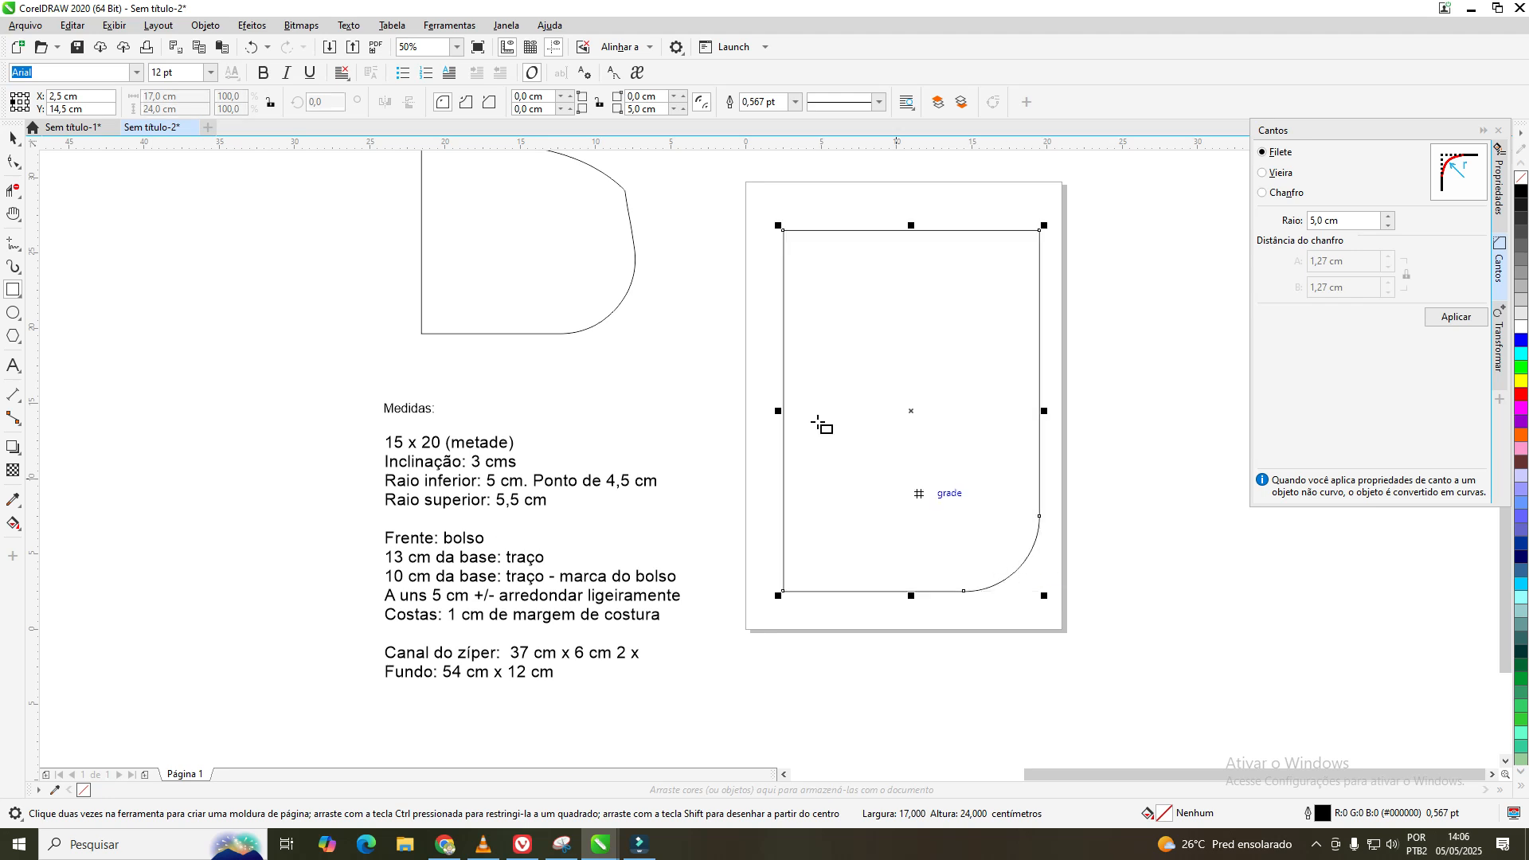
double_click(630, 108)
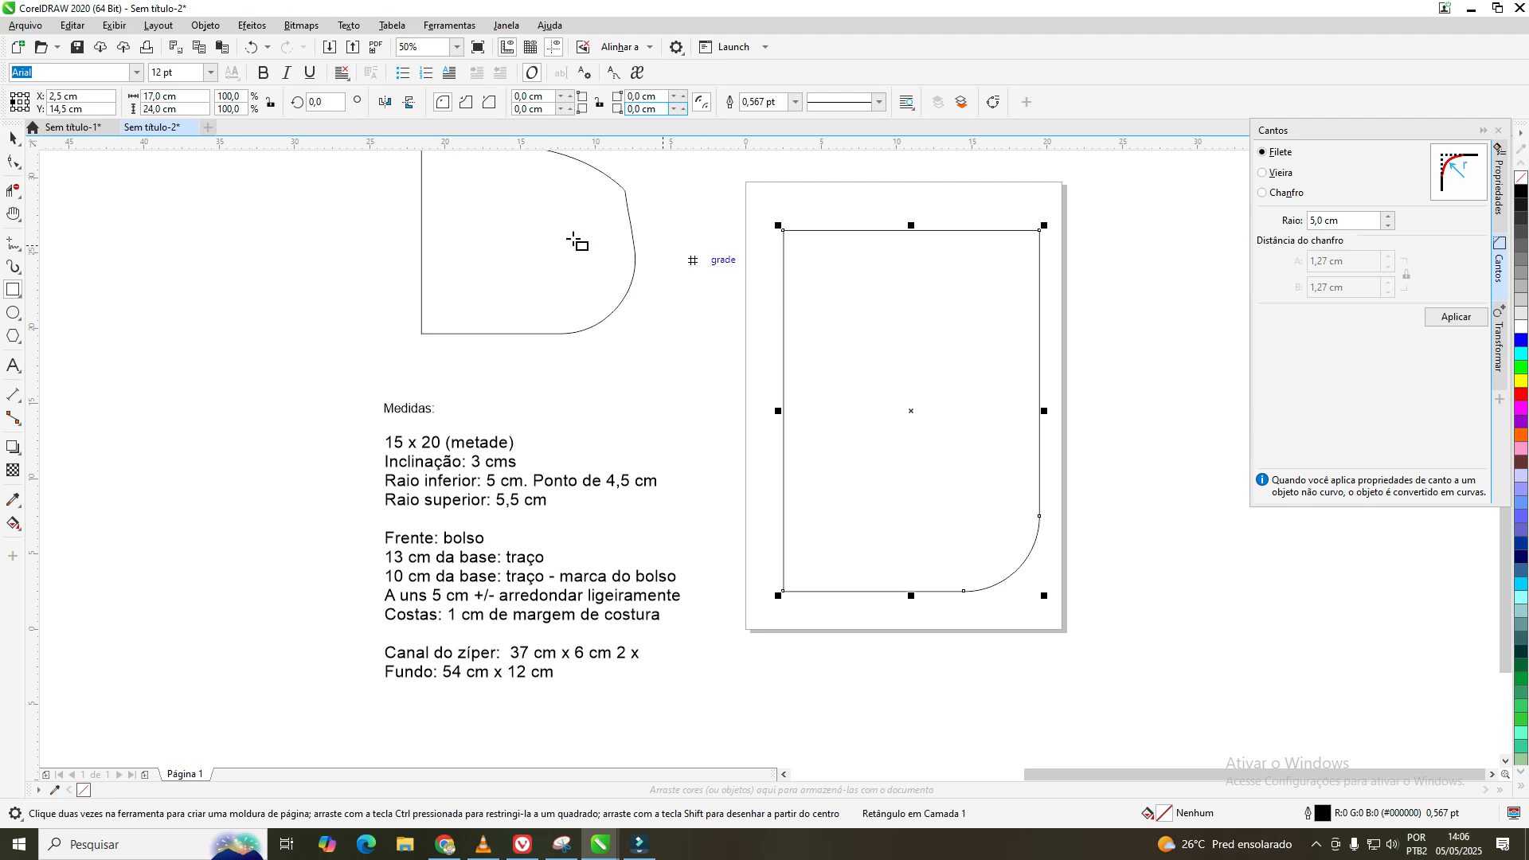
text(0)
key(Return)
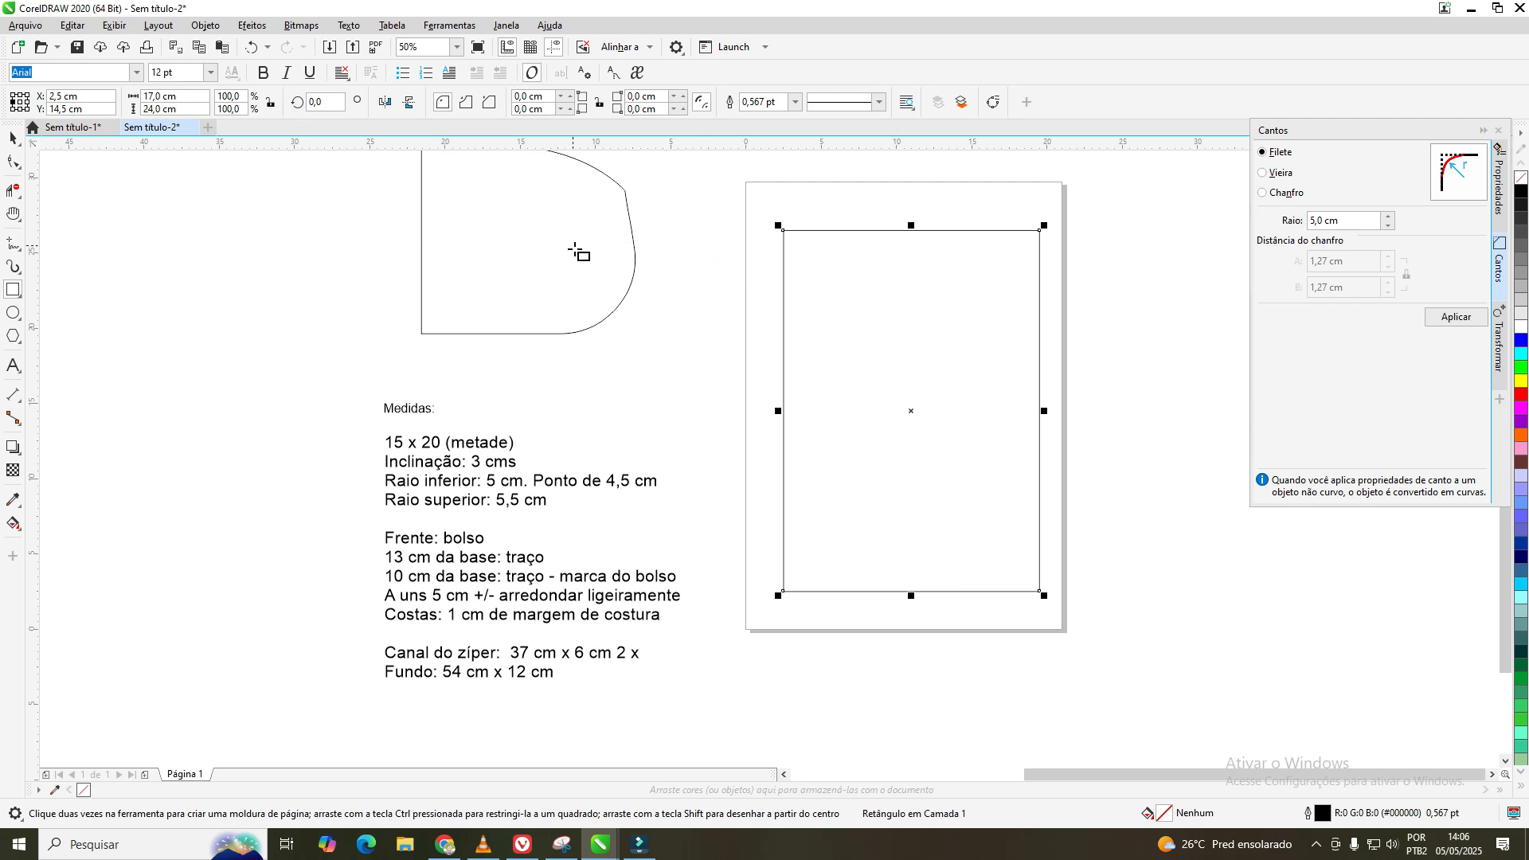
- Set the rectangle's size to 15 cm wide by 20 cm high
click(185, 96)
text(15)
click(174, 108)
text(20)
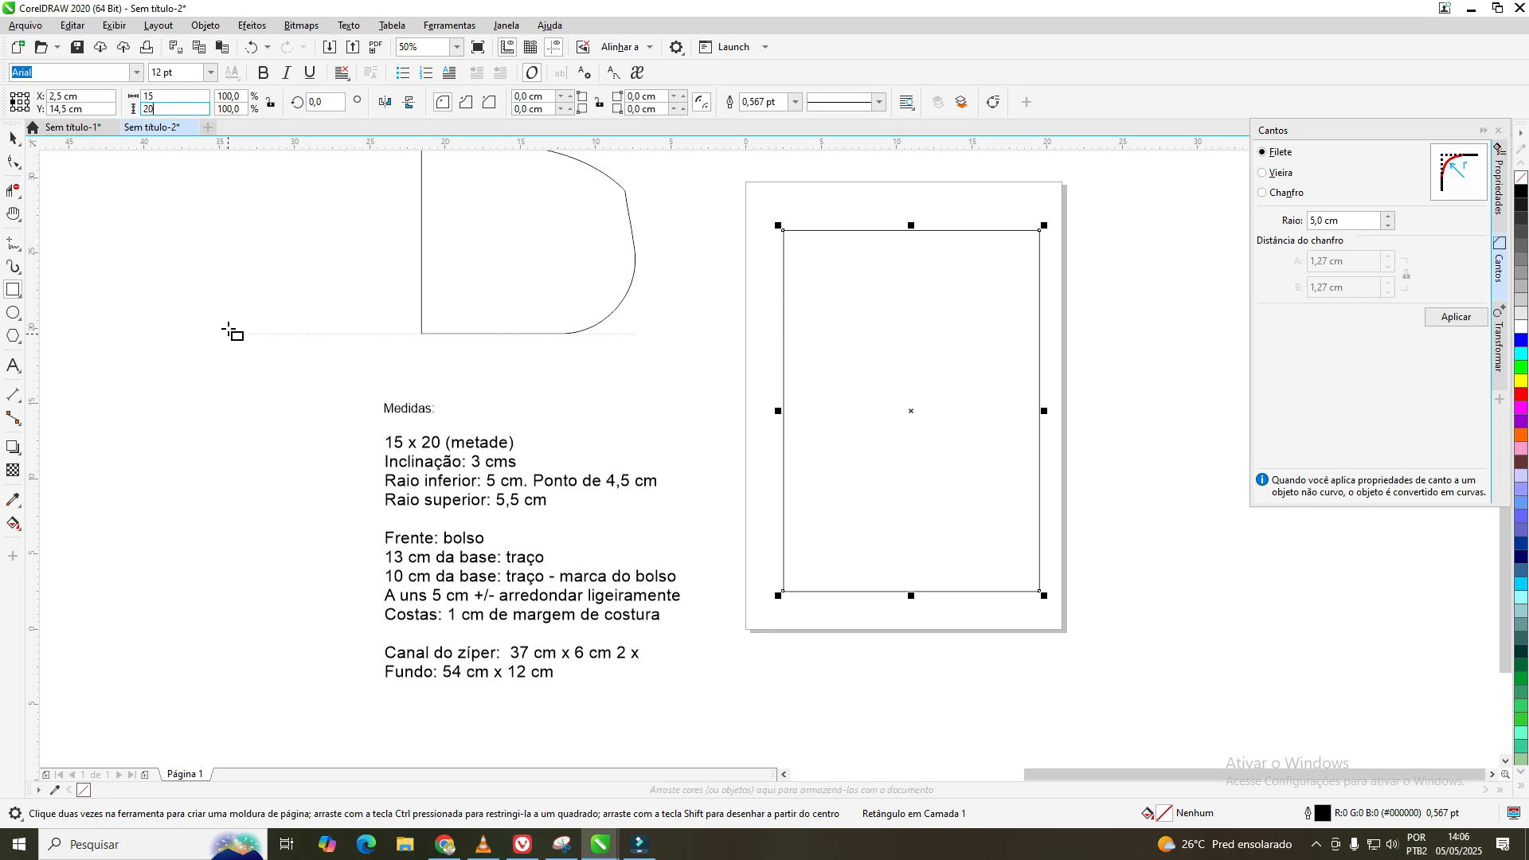
key(Return)
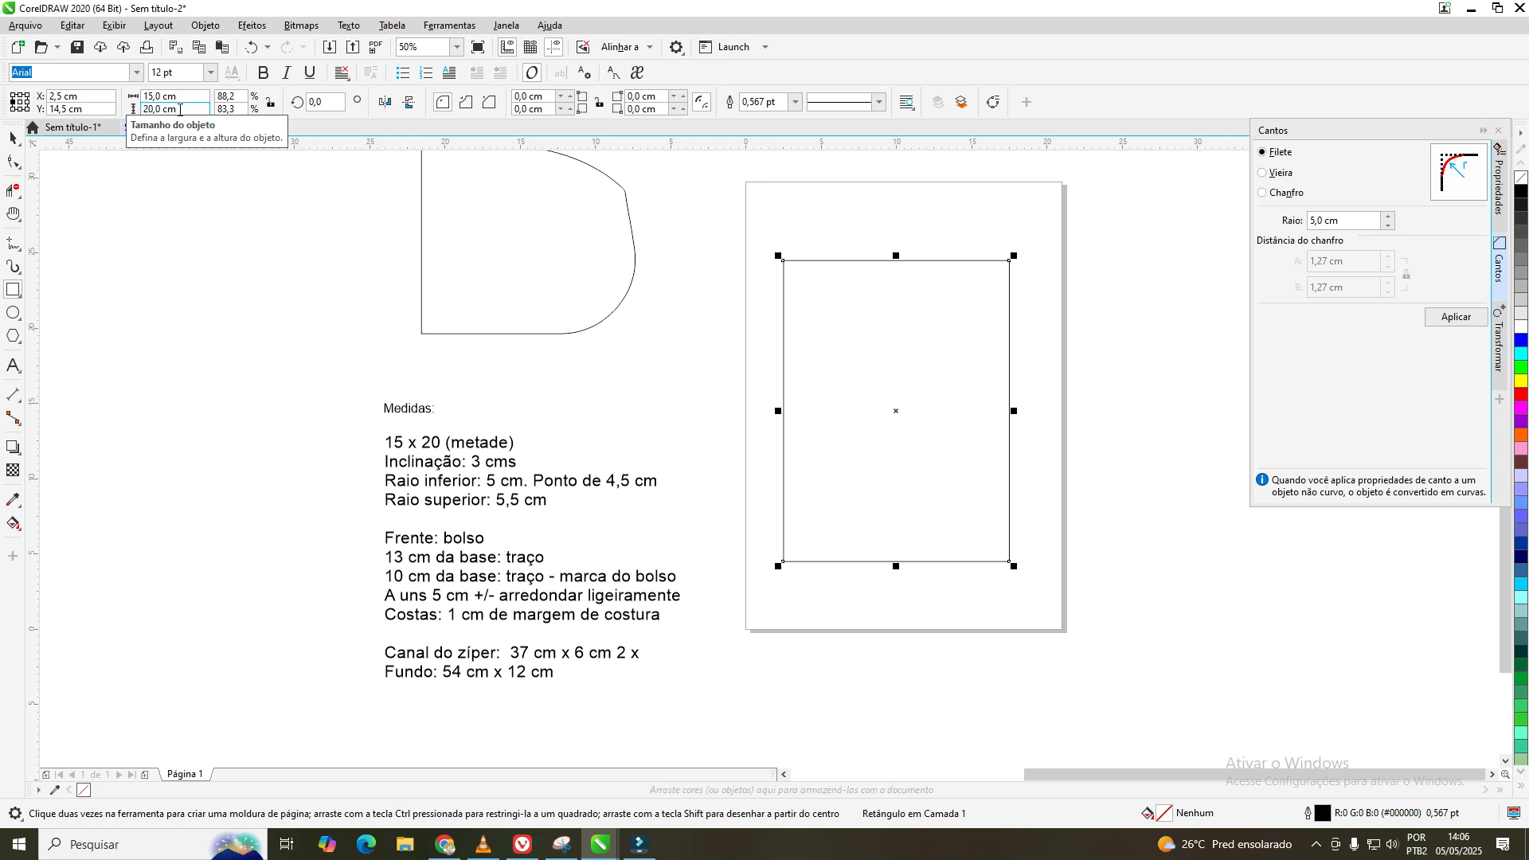
click(271, 107)
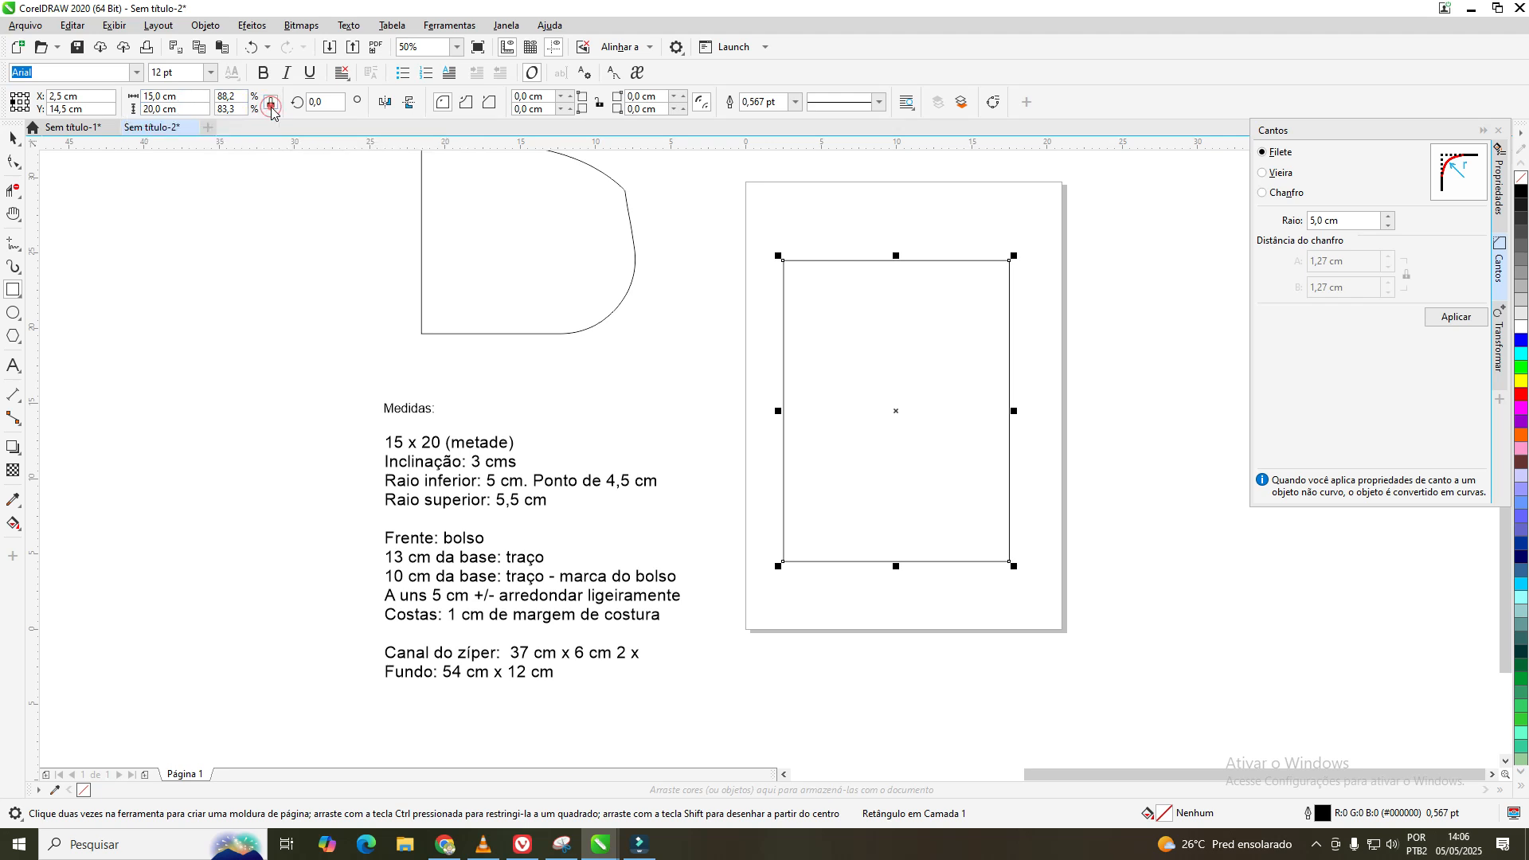
click(182, 108)
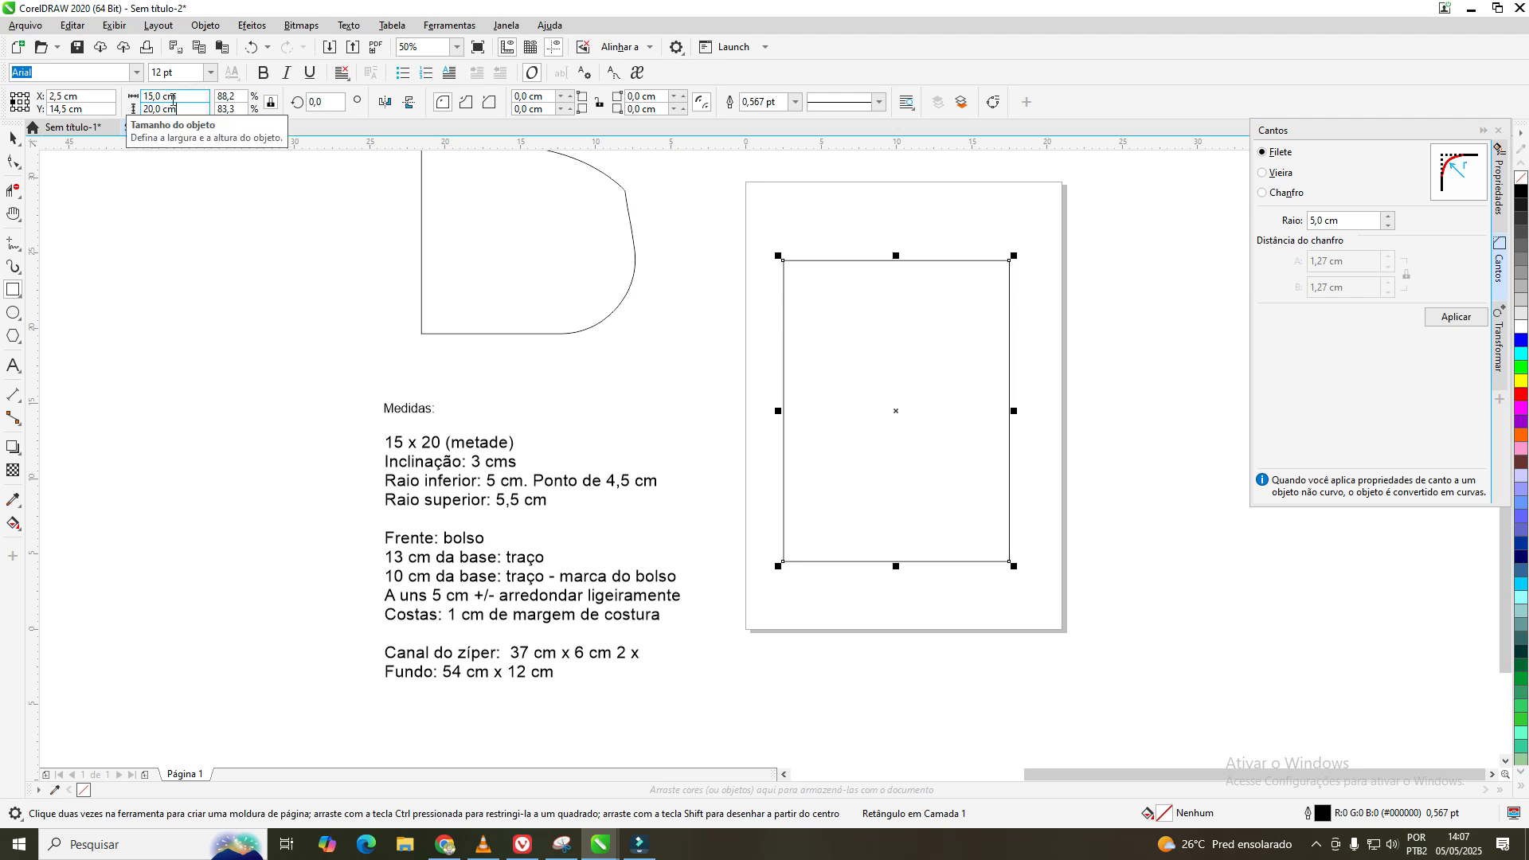
click(275, 107)
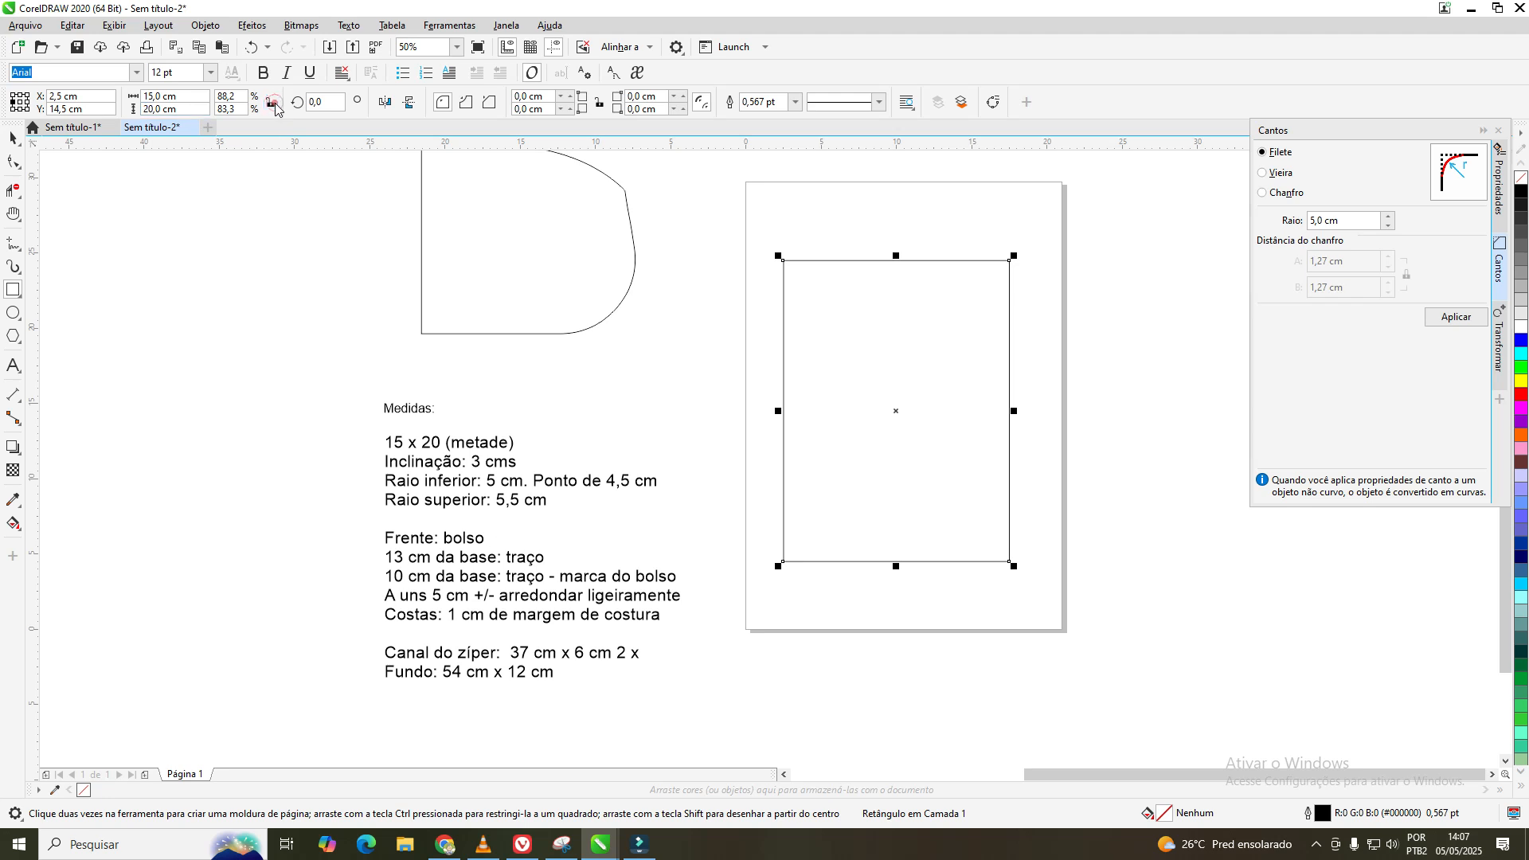
- Centre the rectangle on the page, at X 3.0 cm and Y 14.85 cm
click(14, 140)
click(1013, 220)
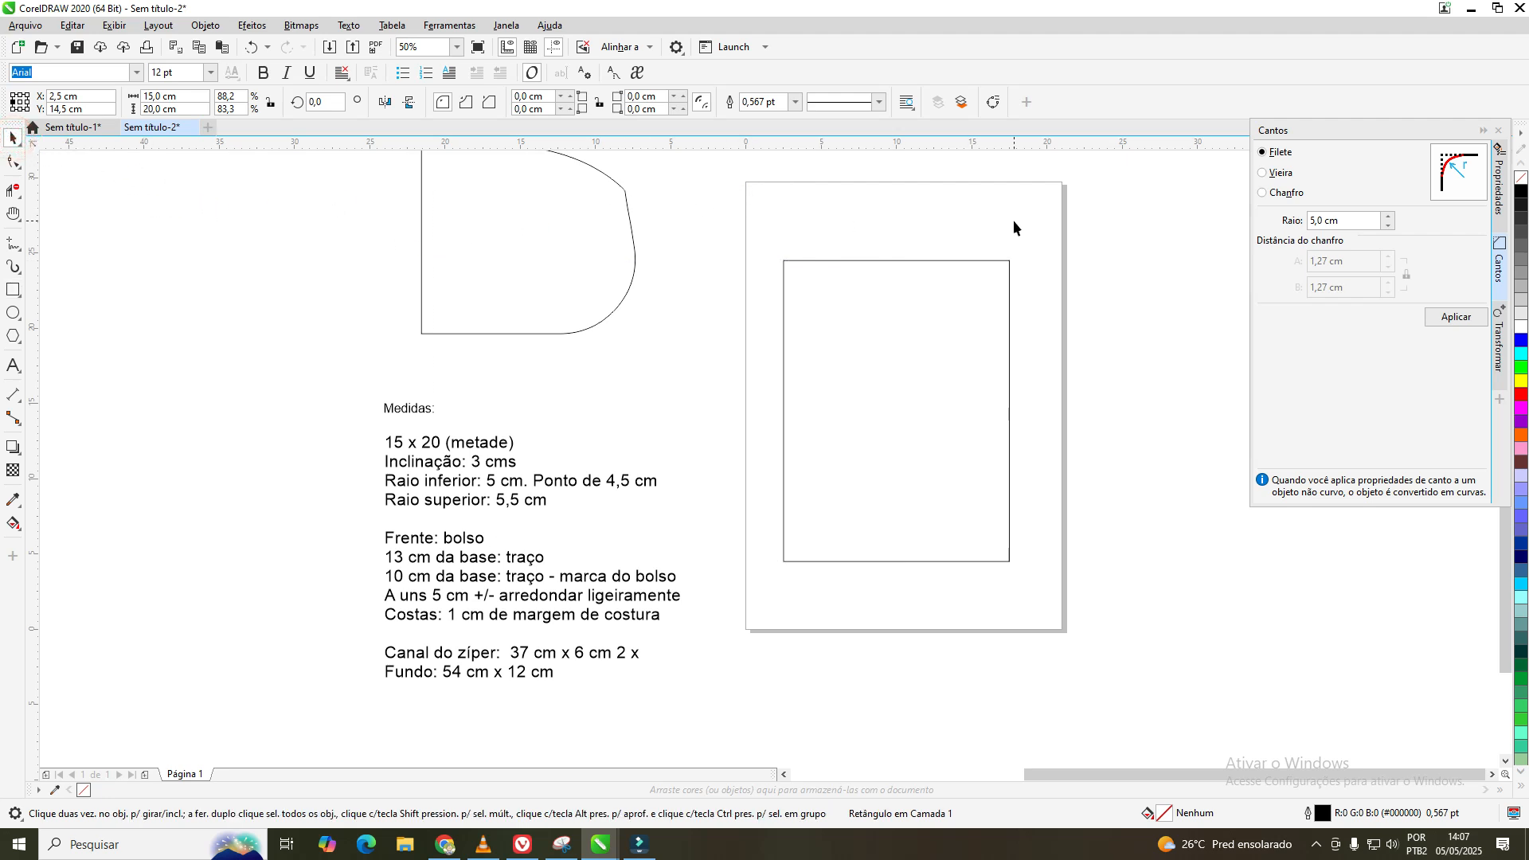
click(973, 261)
scroll(938, 365, up, 1)
scroll(940, 366, down, 1)
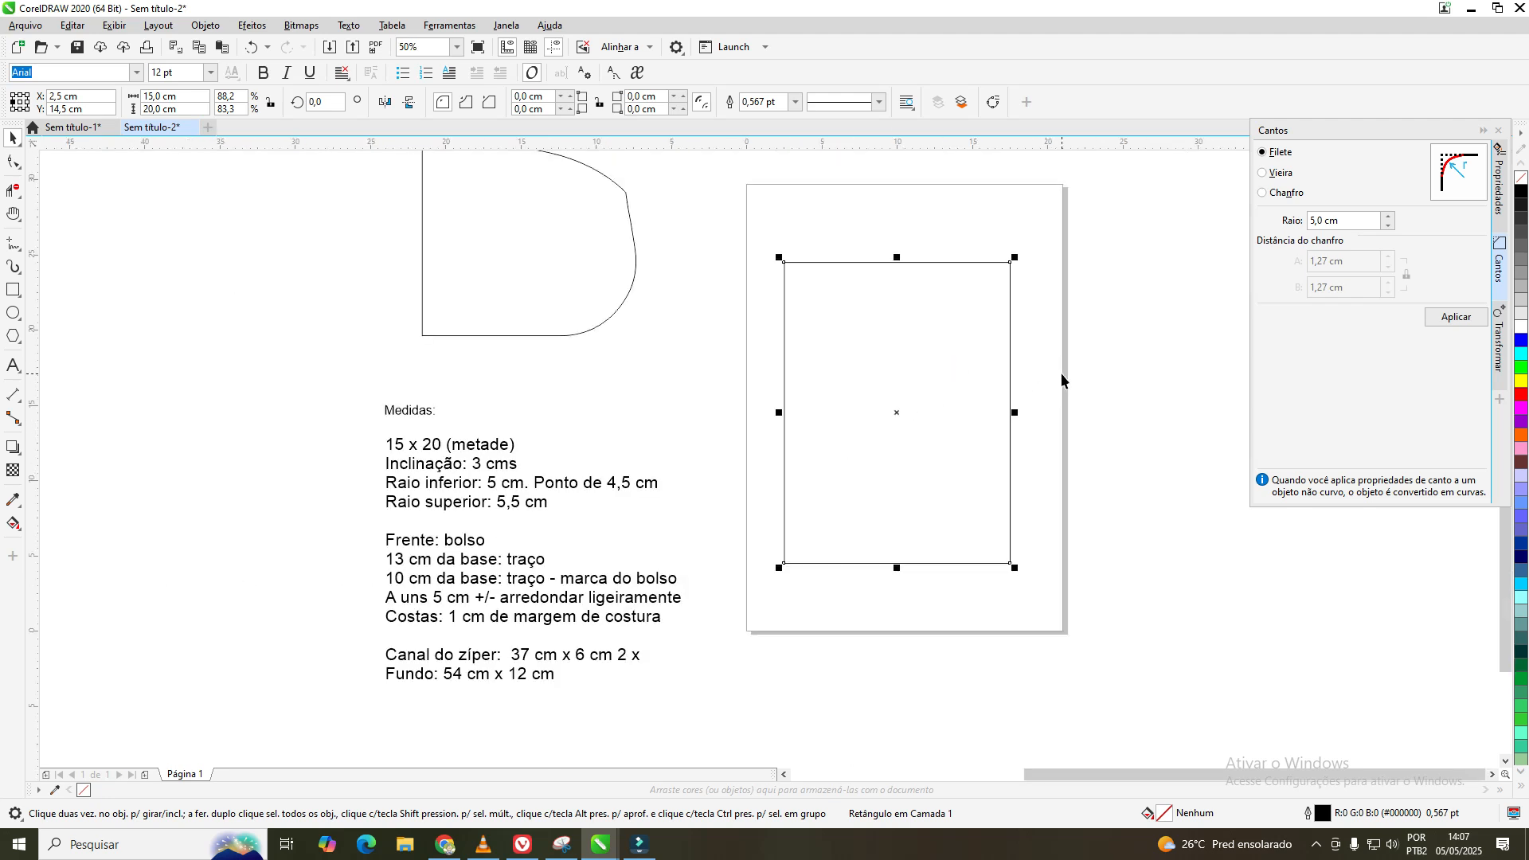
key(Right)
key(Right)
key(Up)
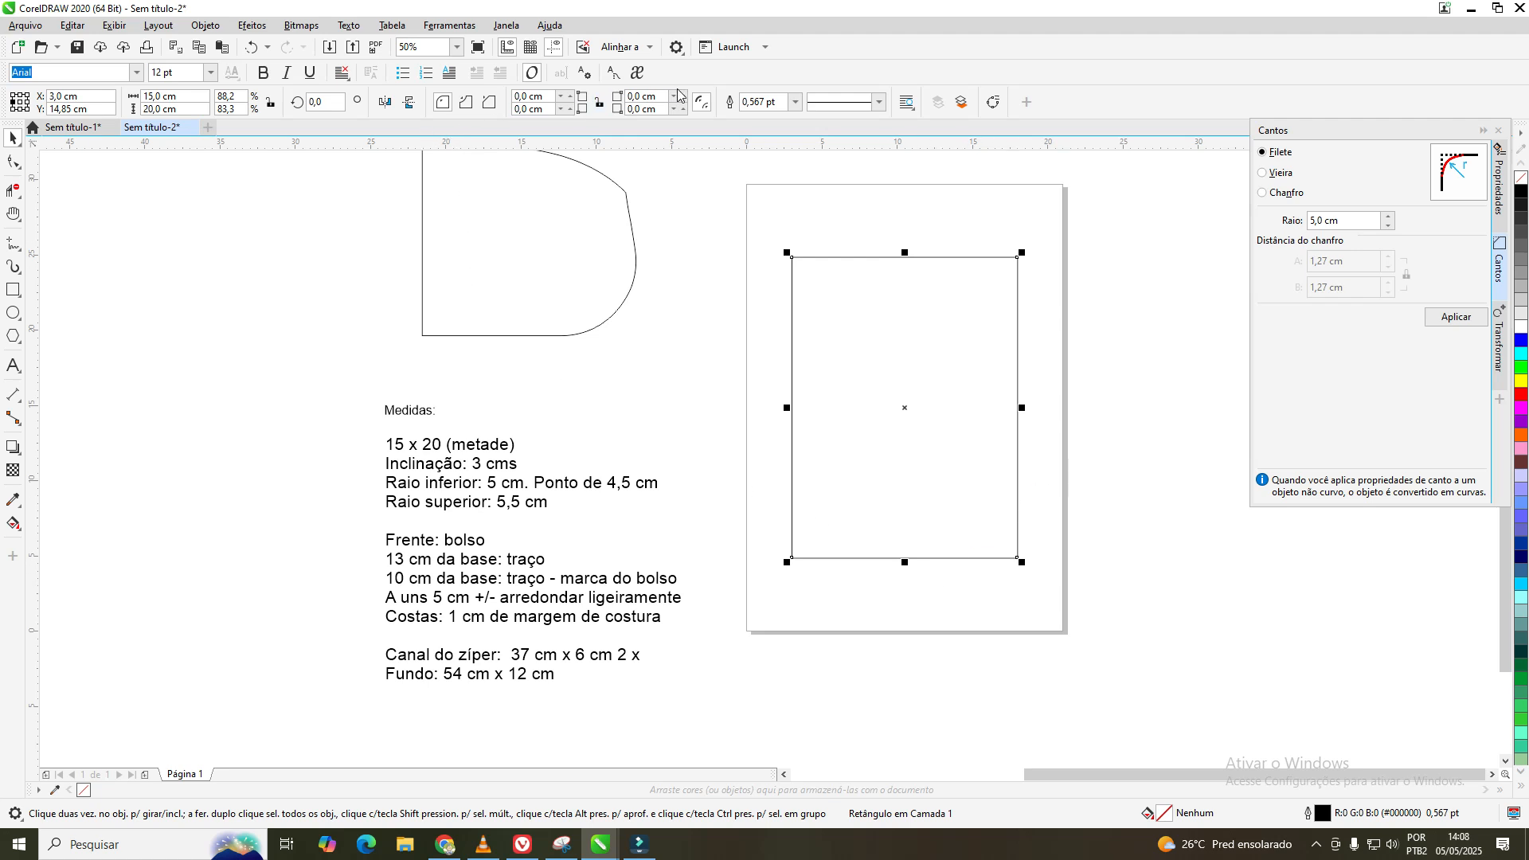
- Round the rectangle's lower-right corner with a 5 cm radius
click(629, 110)
text(5)
key(Return)
- Convert the rectangle to curves and move its upper-right node 3 cm inward, using the document grid temporarily as a guide
click(532, 49)
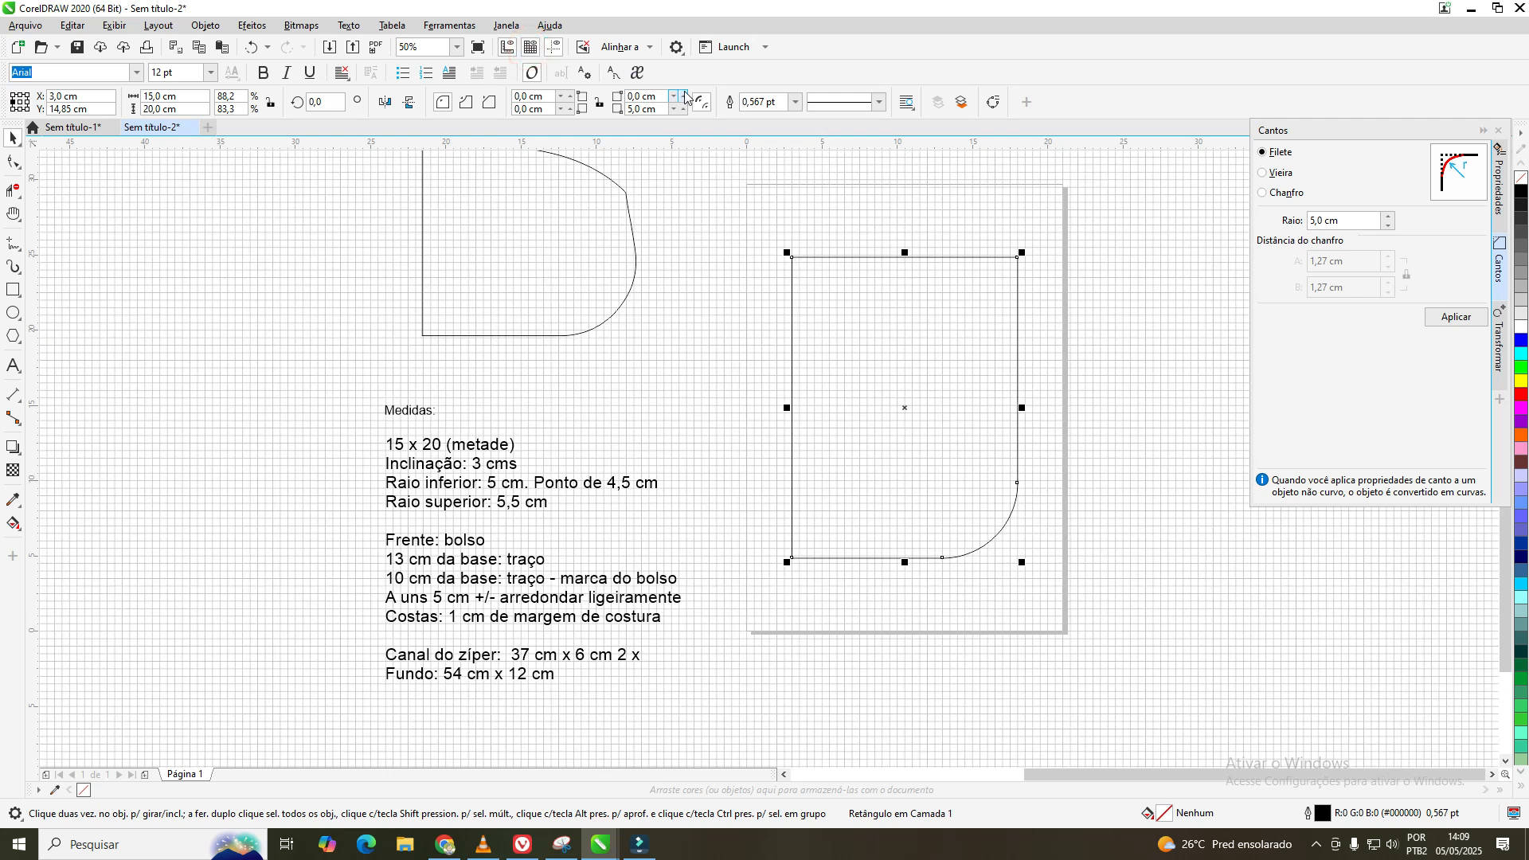
scroll(897, 345, up, 2)
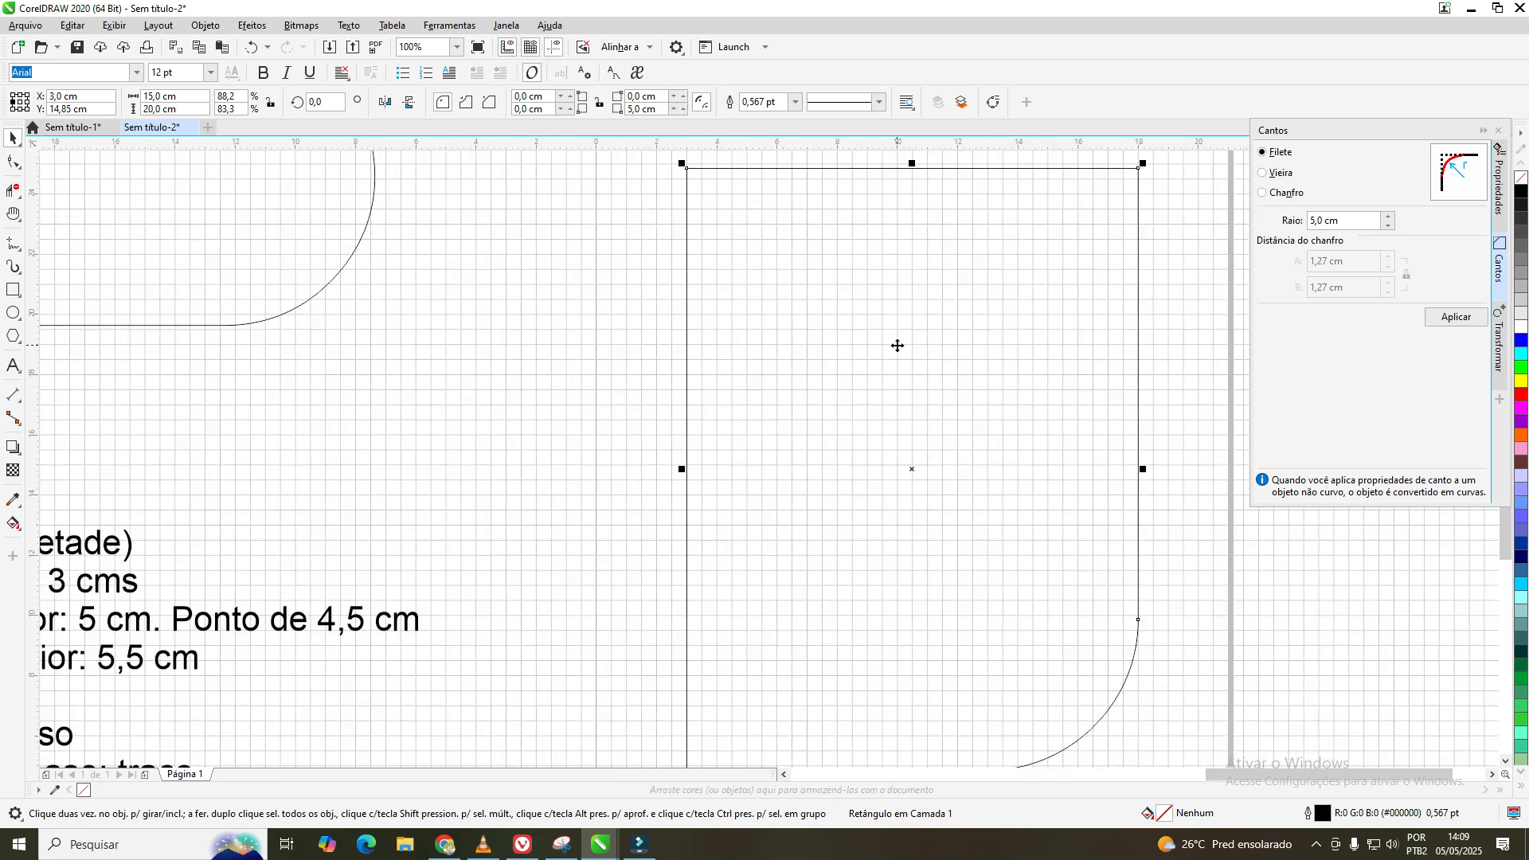
click(14, 164)
click(70, 165)
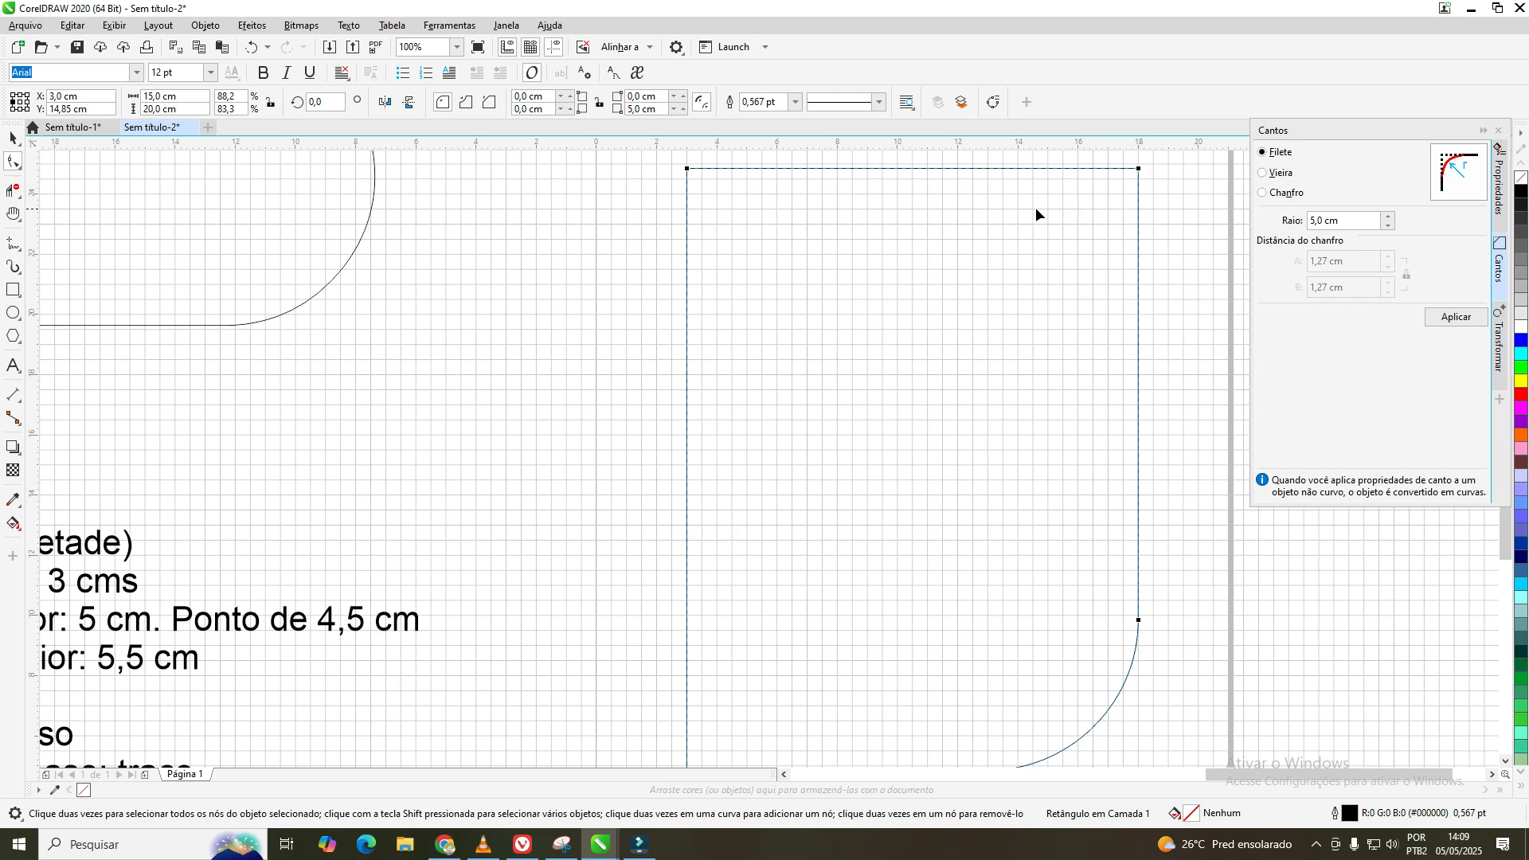
click(17, 165)
click(80, 169)
click(994, 102)
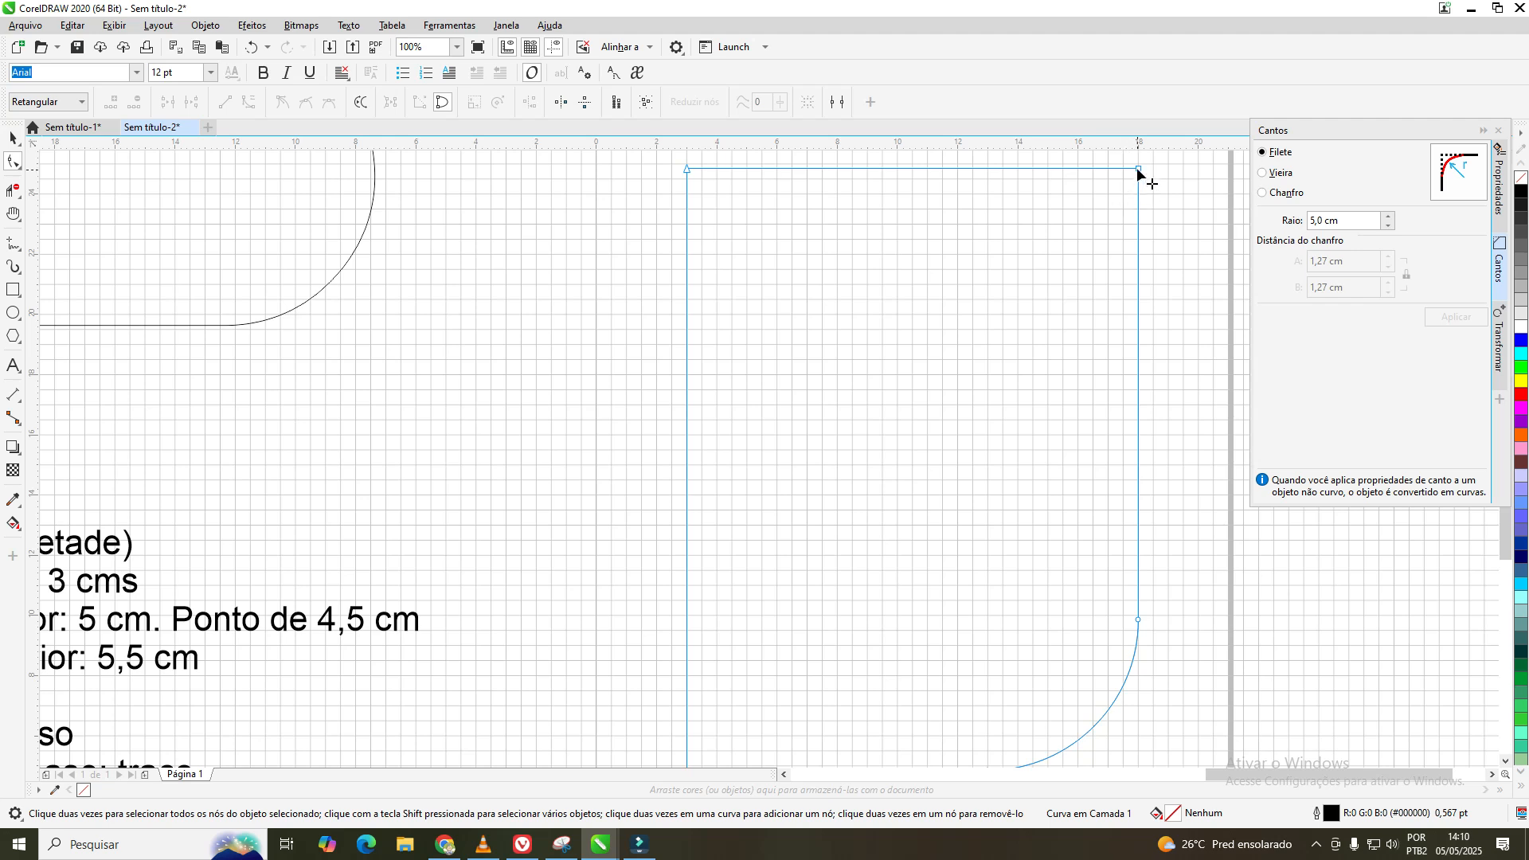
drag(1138, 168, 1050, 170)
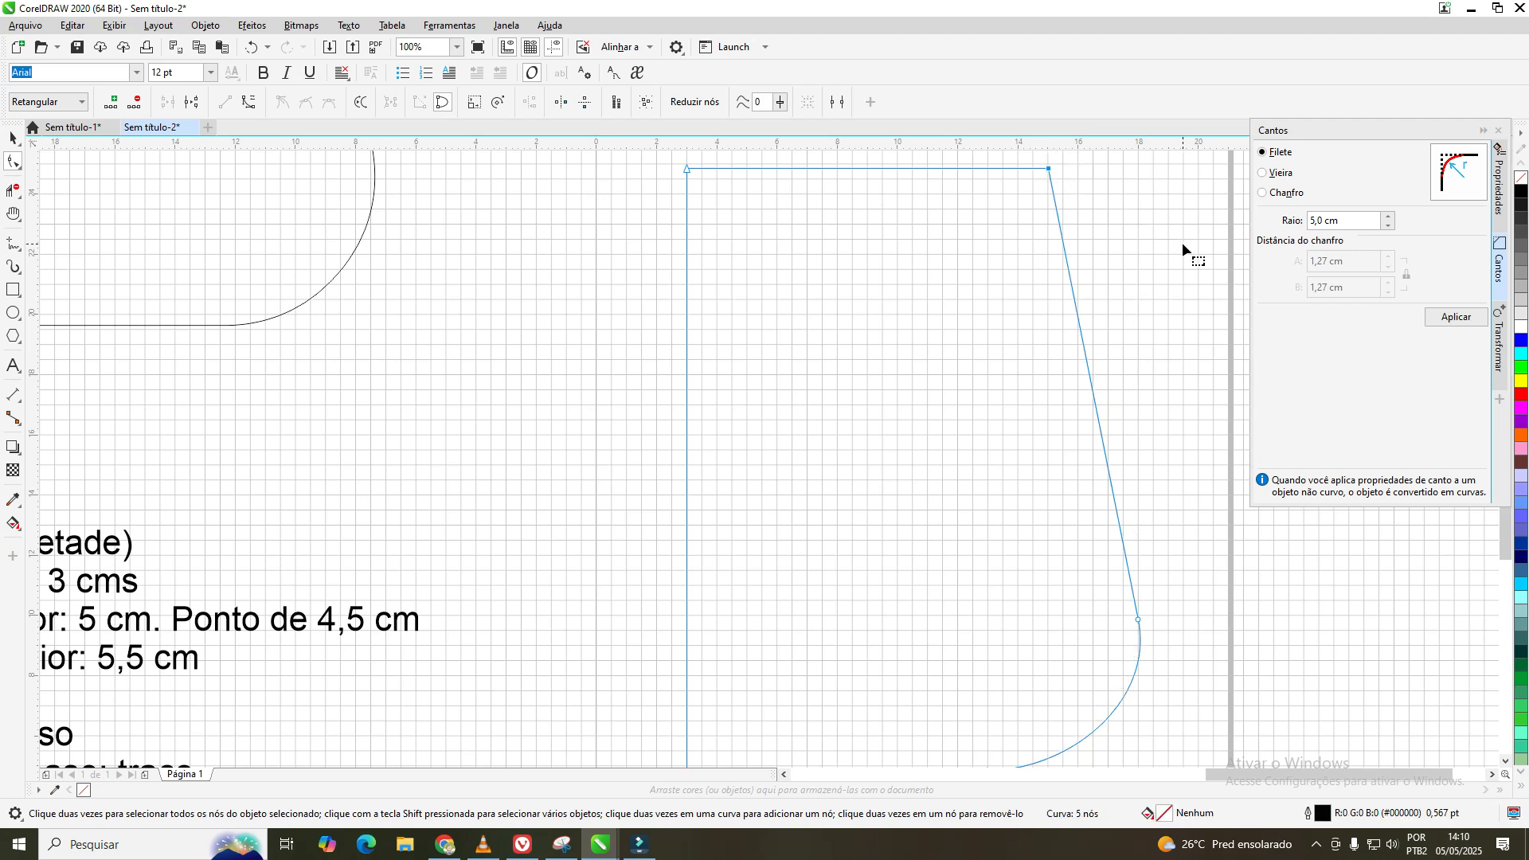
click(531, 47)
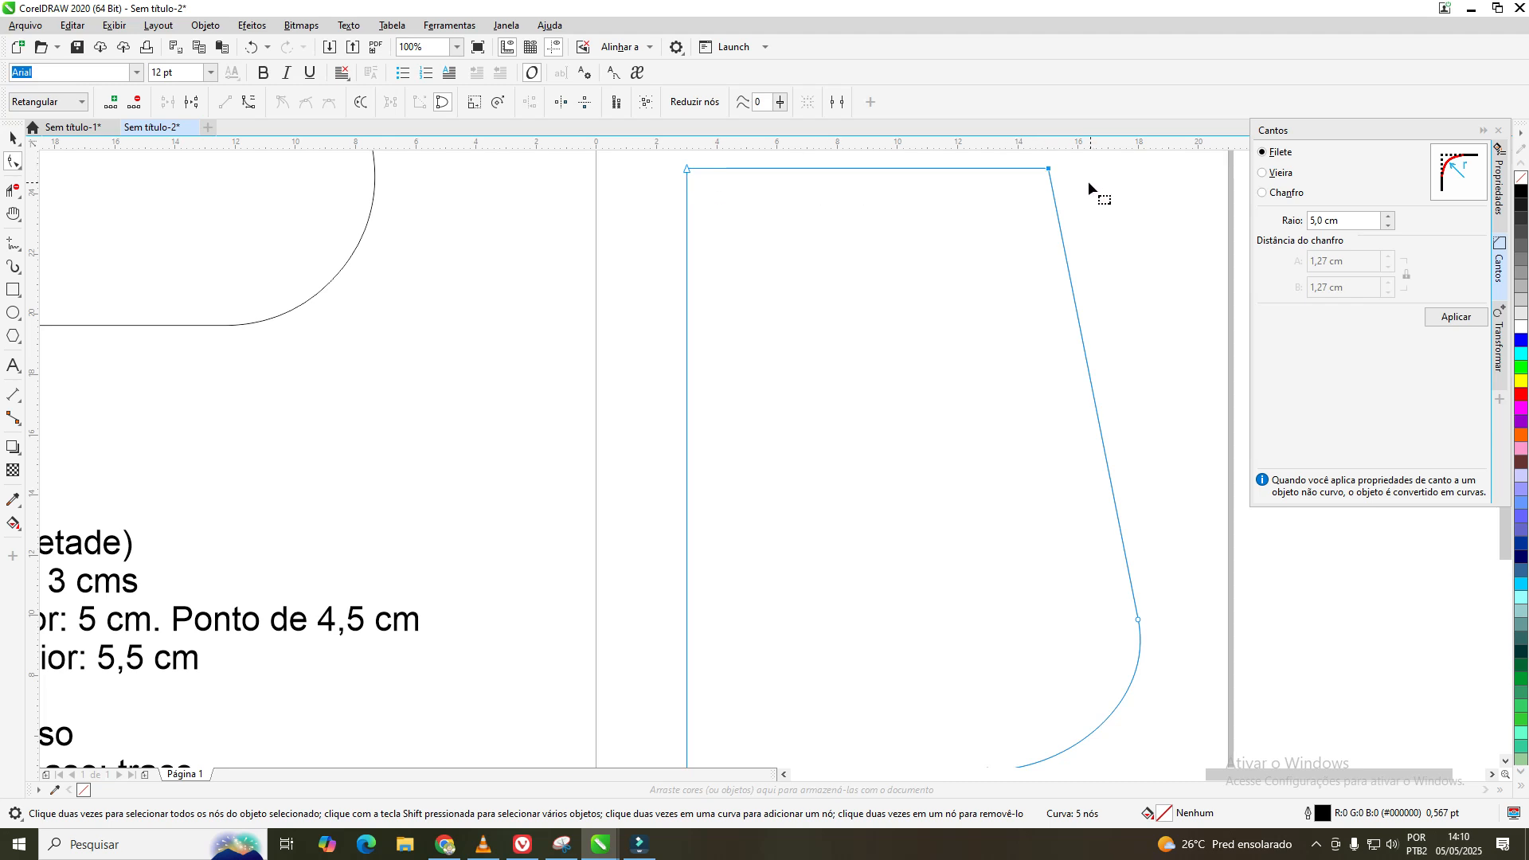
- Apply a 5.5 cm fillet to the upper-right corner node of the half-bag curve
scroll(1079, 185, down, 2)
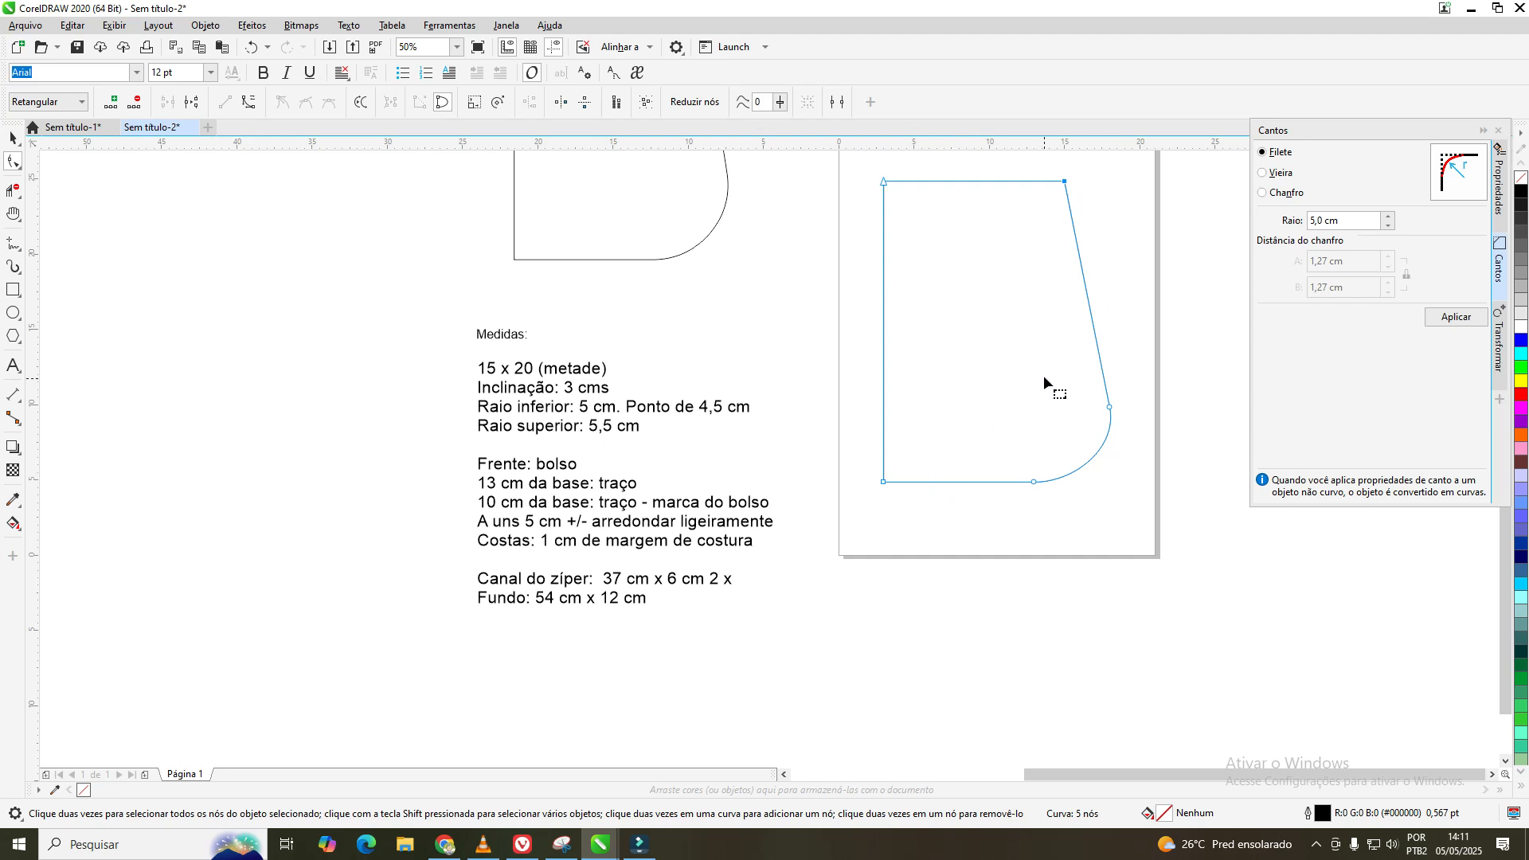
click(506, 24)
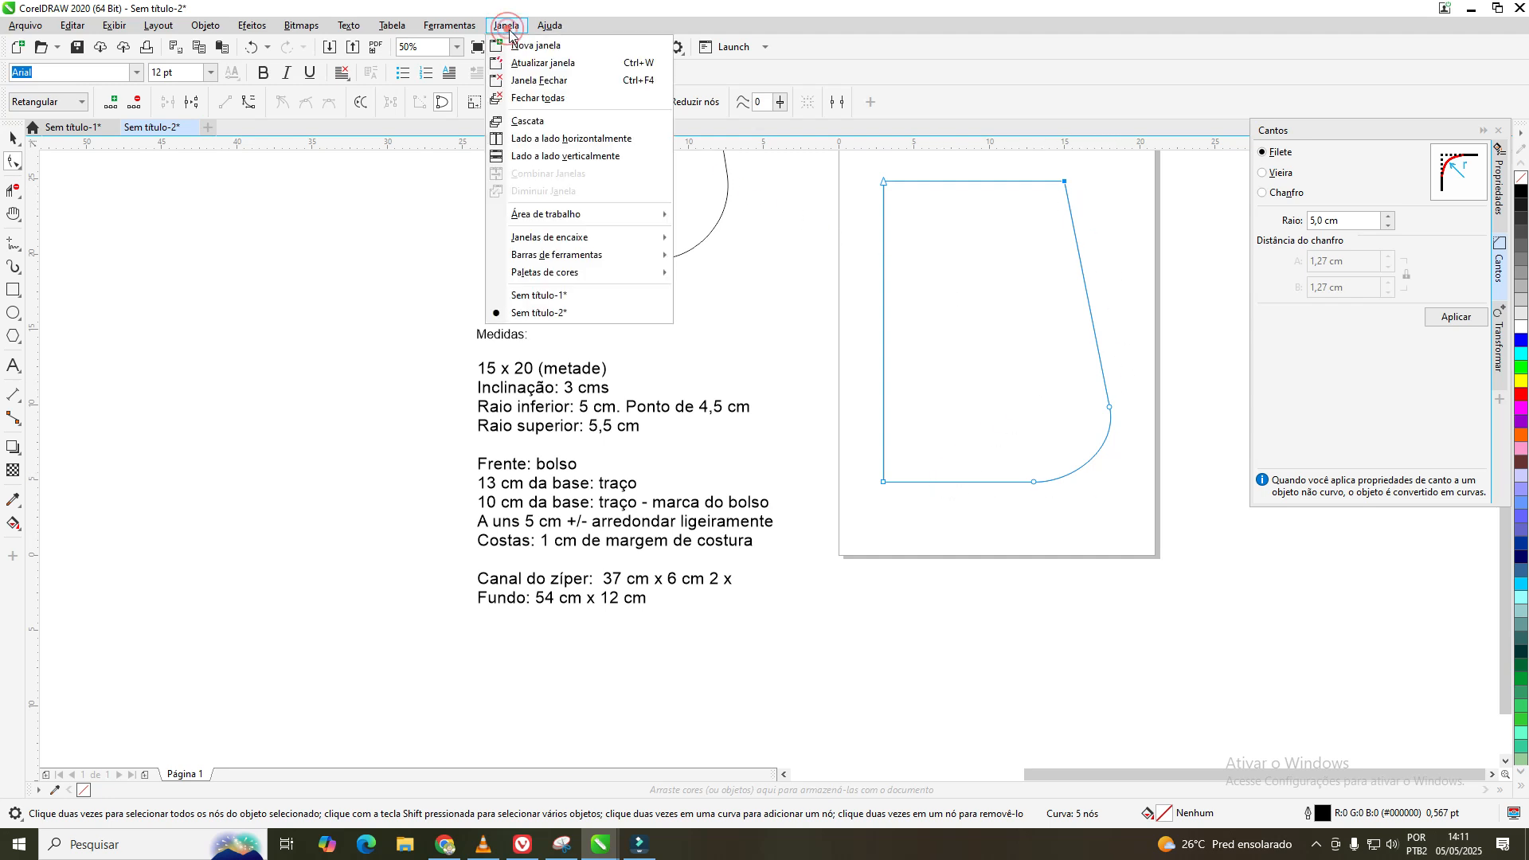
mouse_move(587, 239)
click(1015, 47)
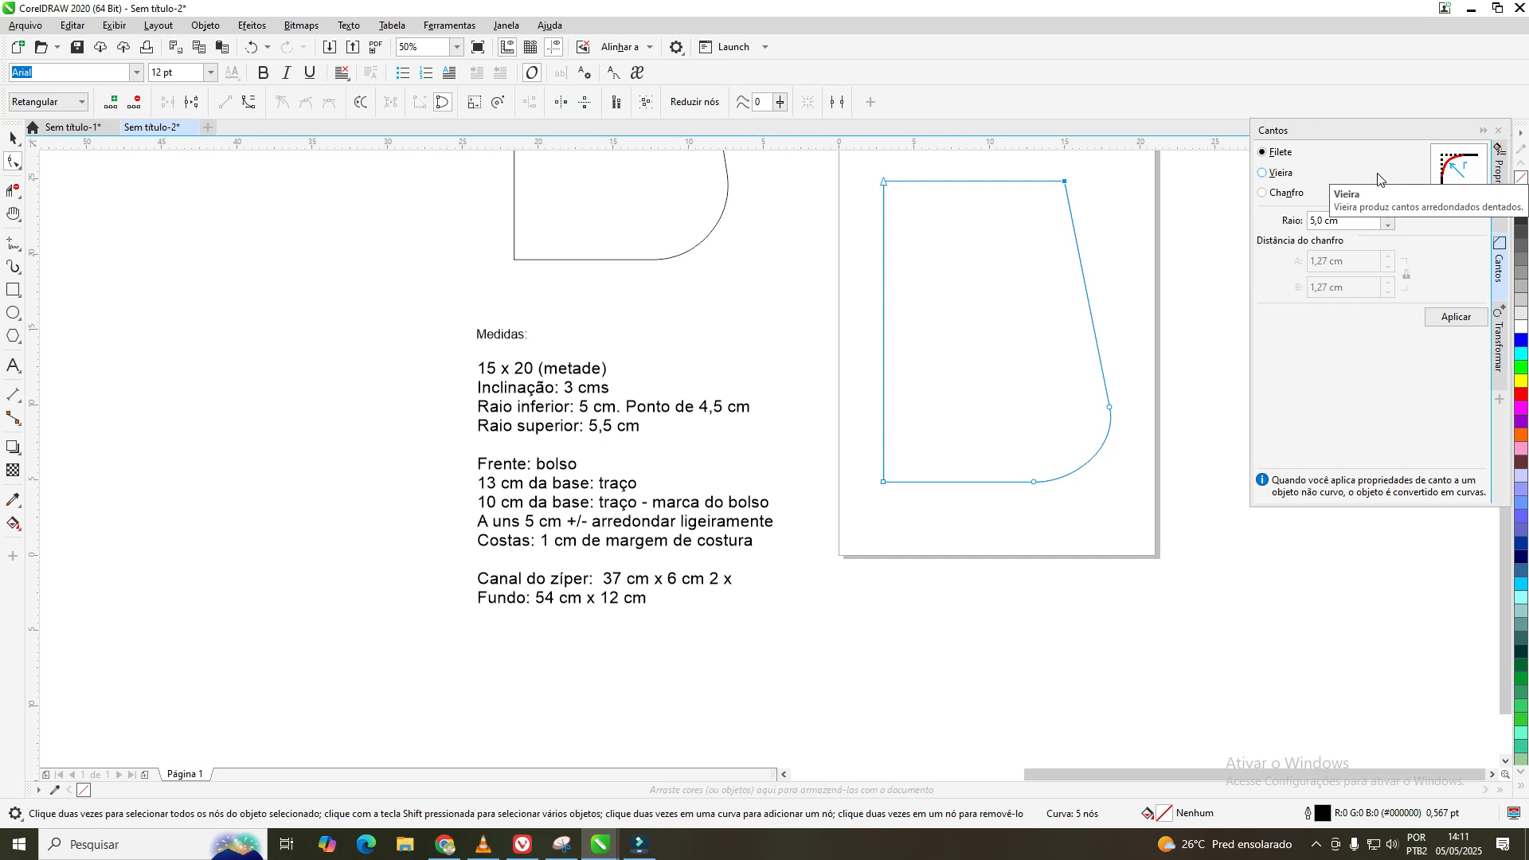
click(1321, 221)
double_click(1319, 222)
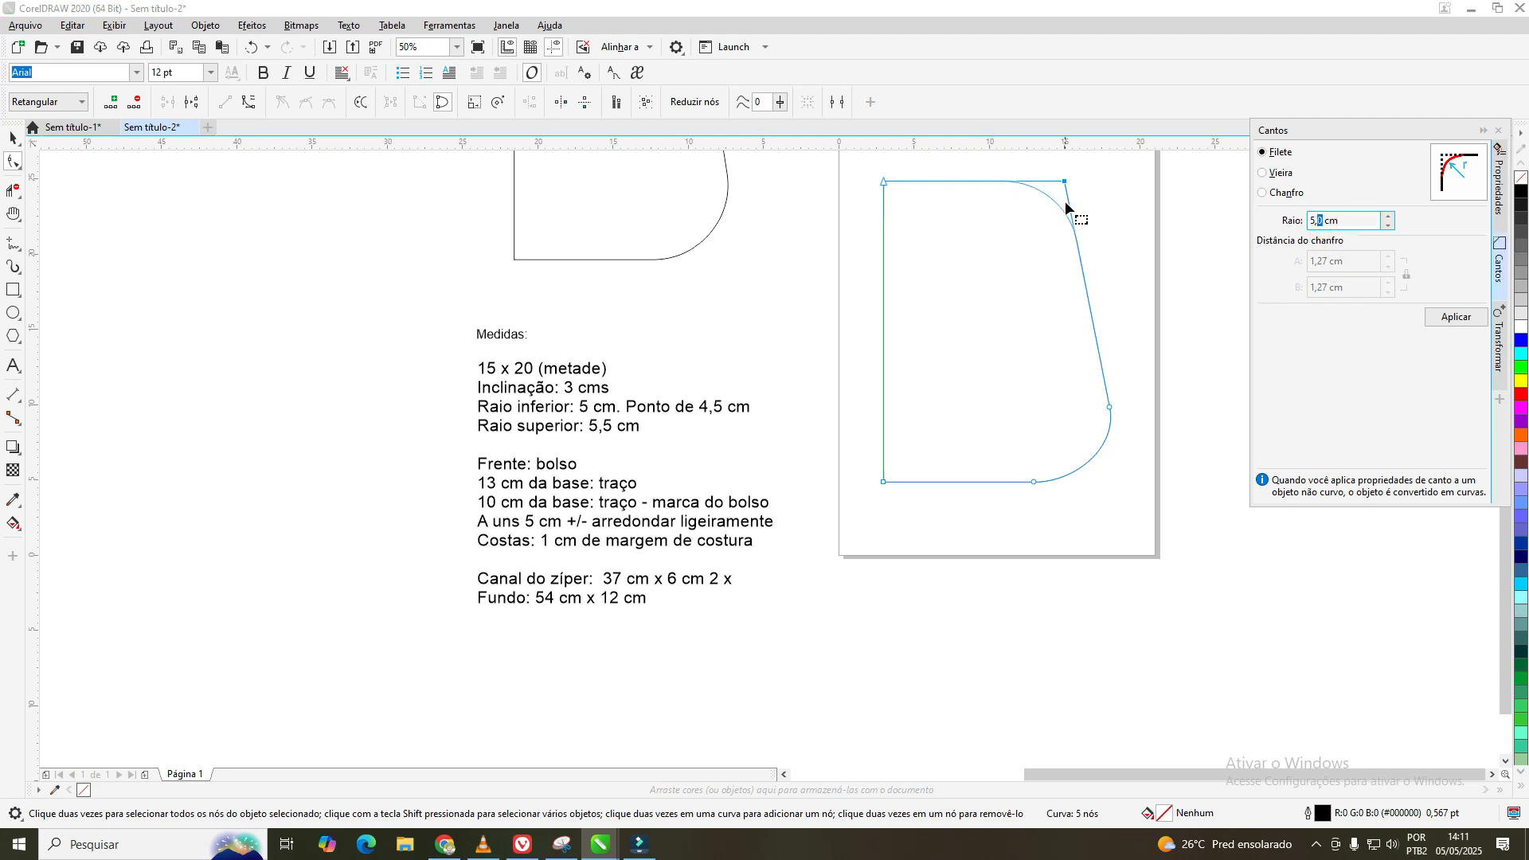
text(5)
click(1460, 320)
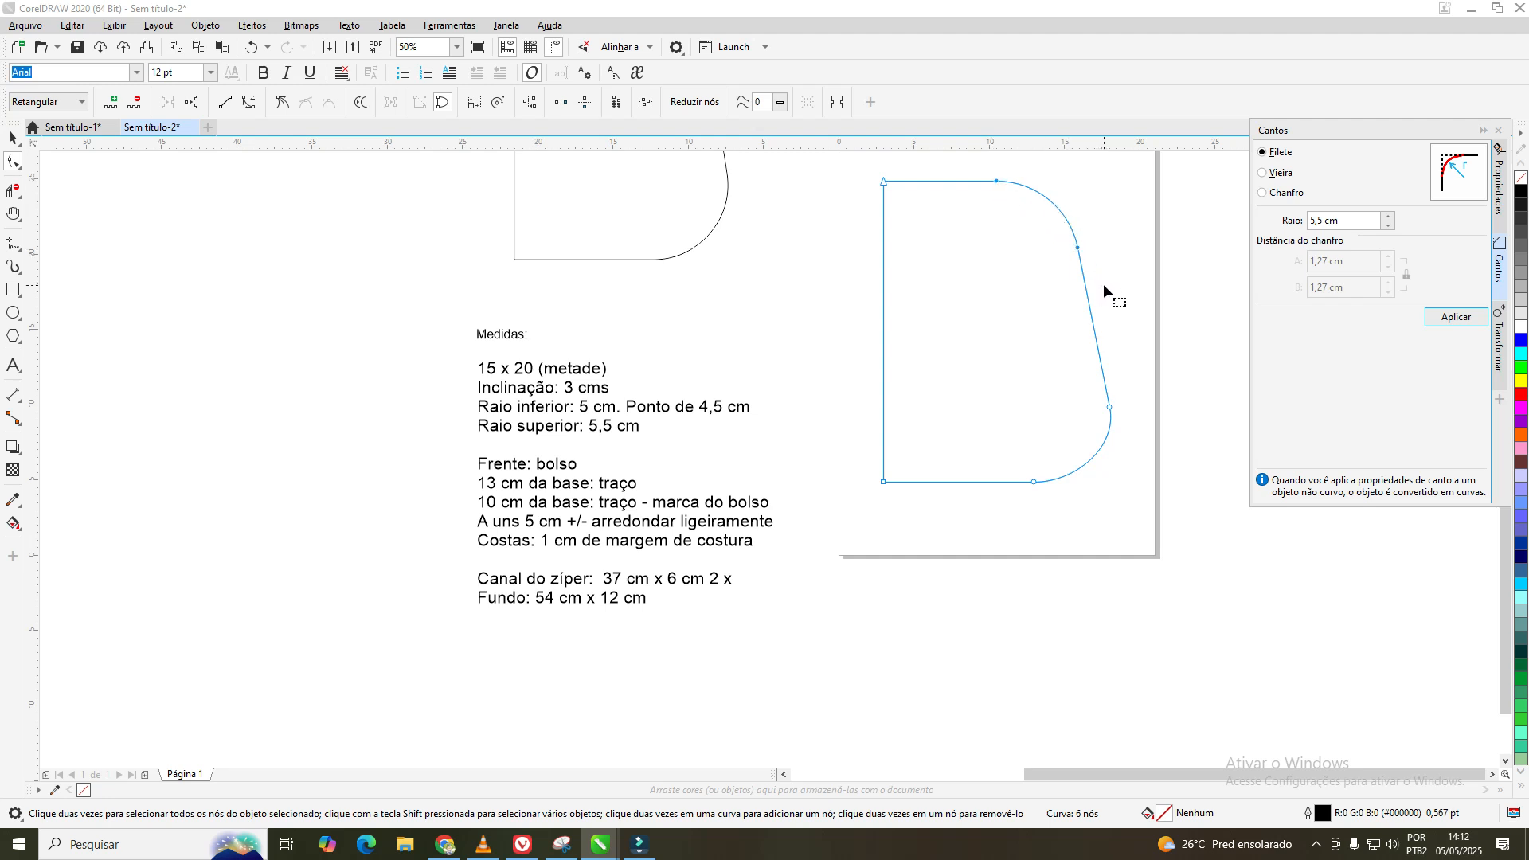
- Try reshaping the half-bag curve's upper-right rounding by deleting its upper node and moving the curve handles
double_click(997, 180)
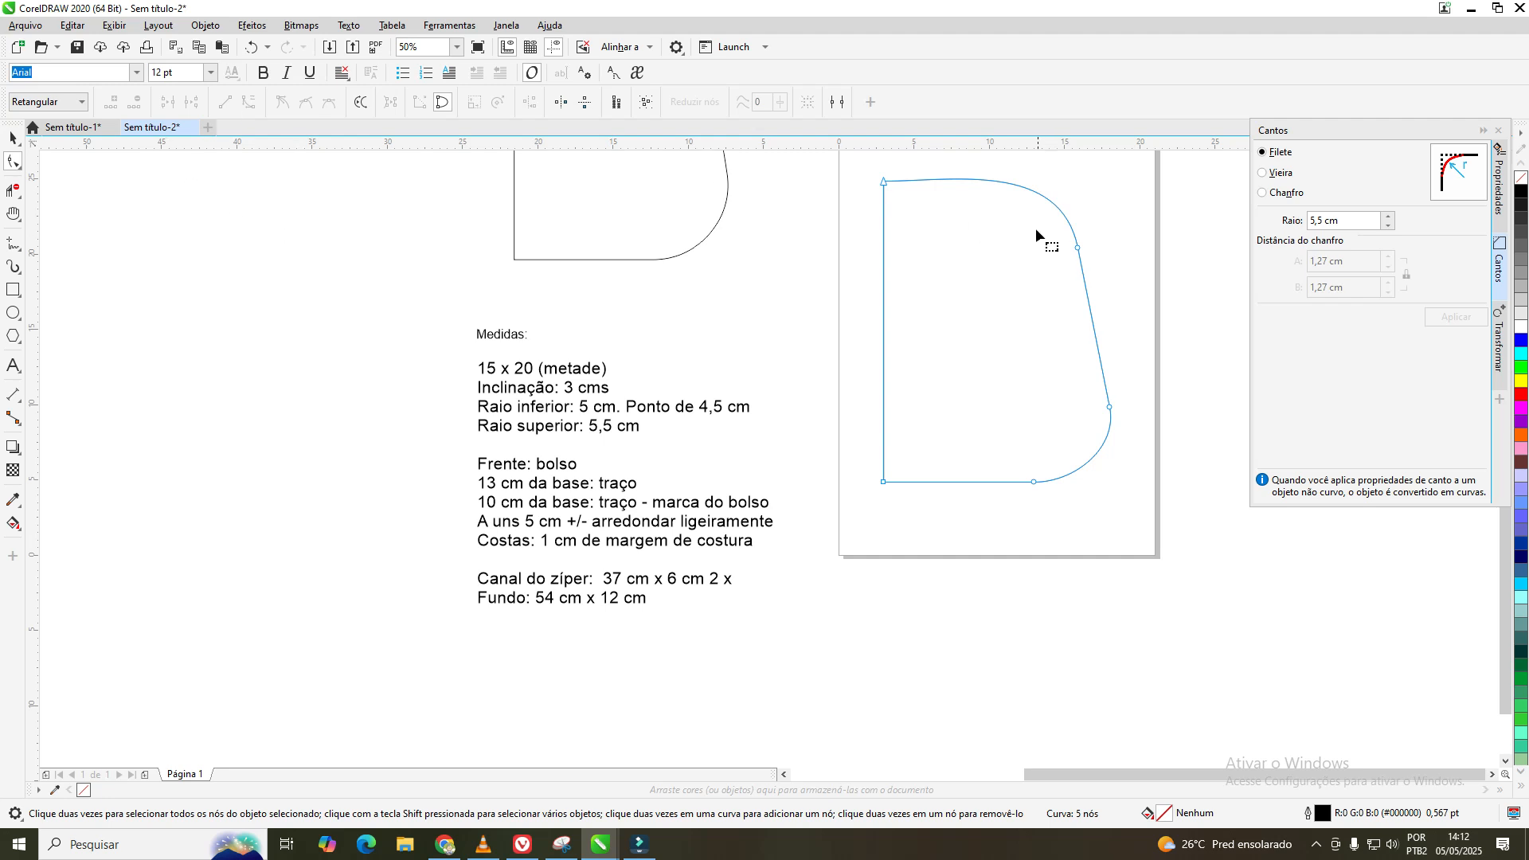
click(254, 47)
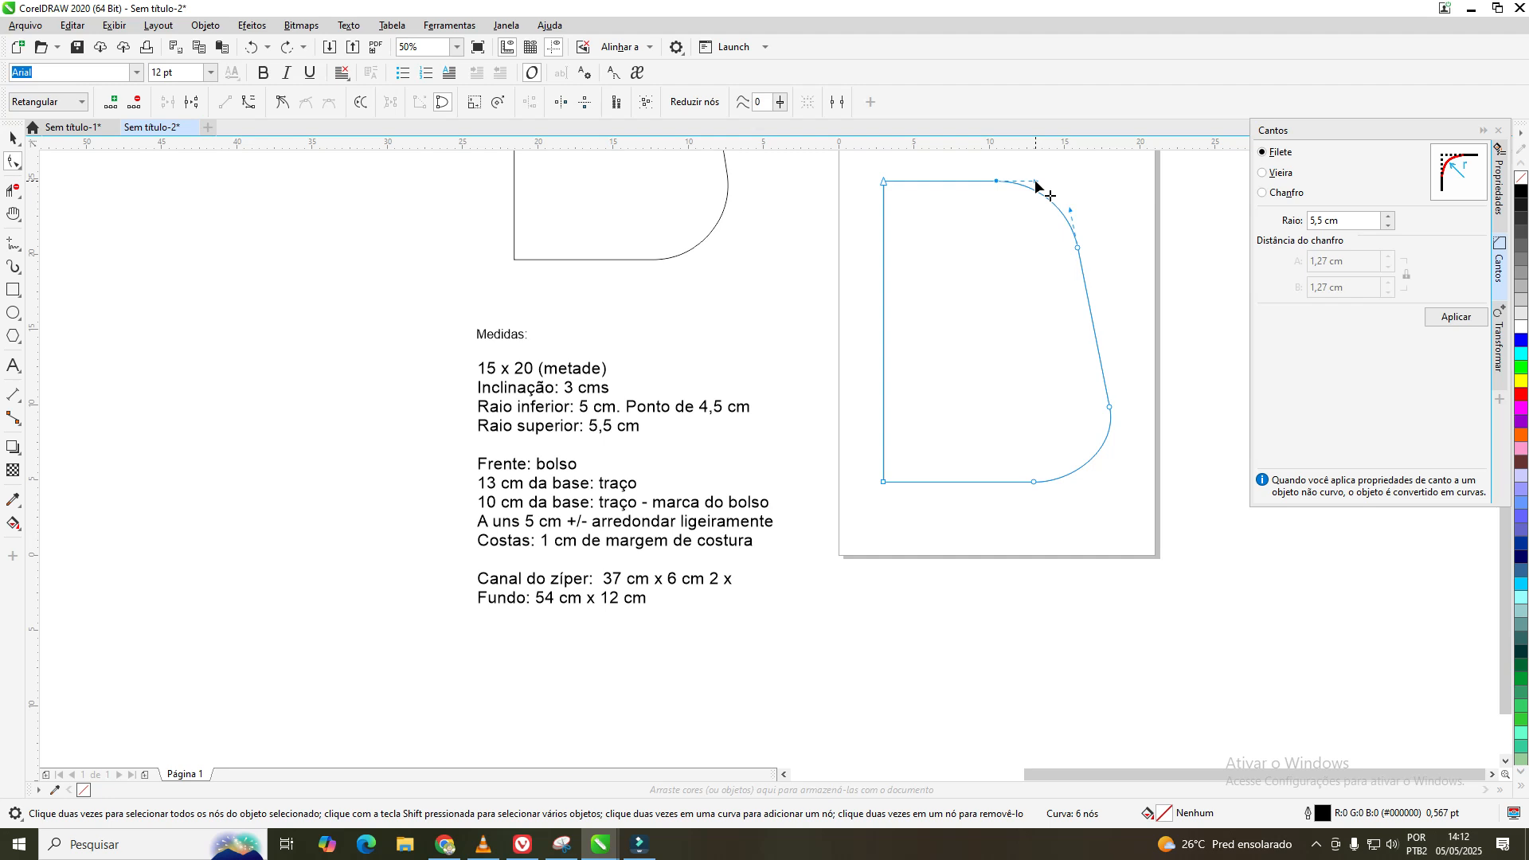
drag(1036, 182, 1108, 343)
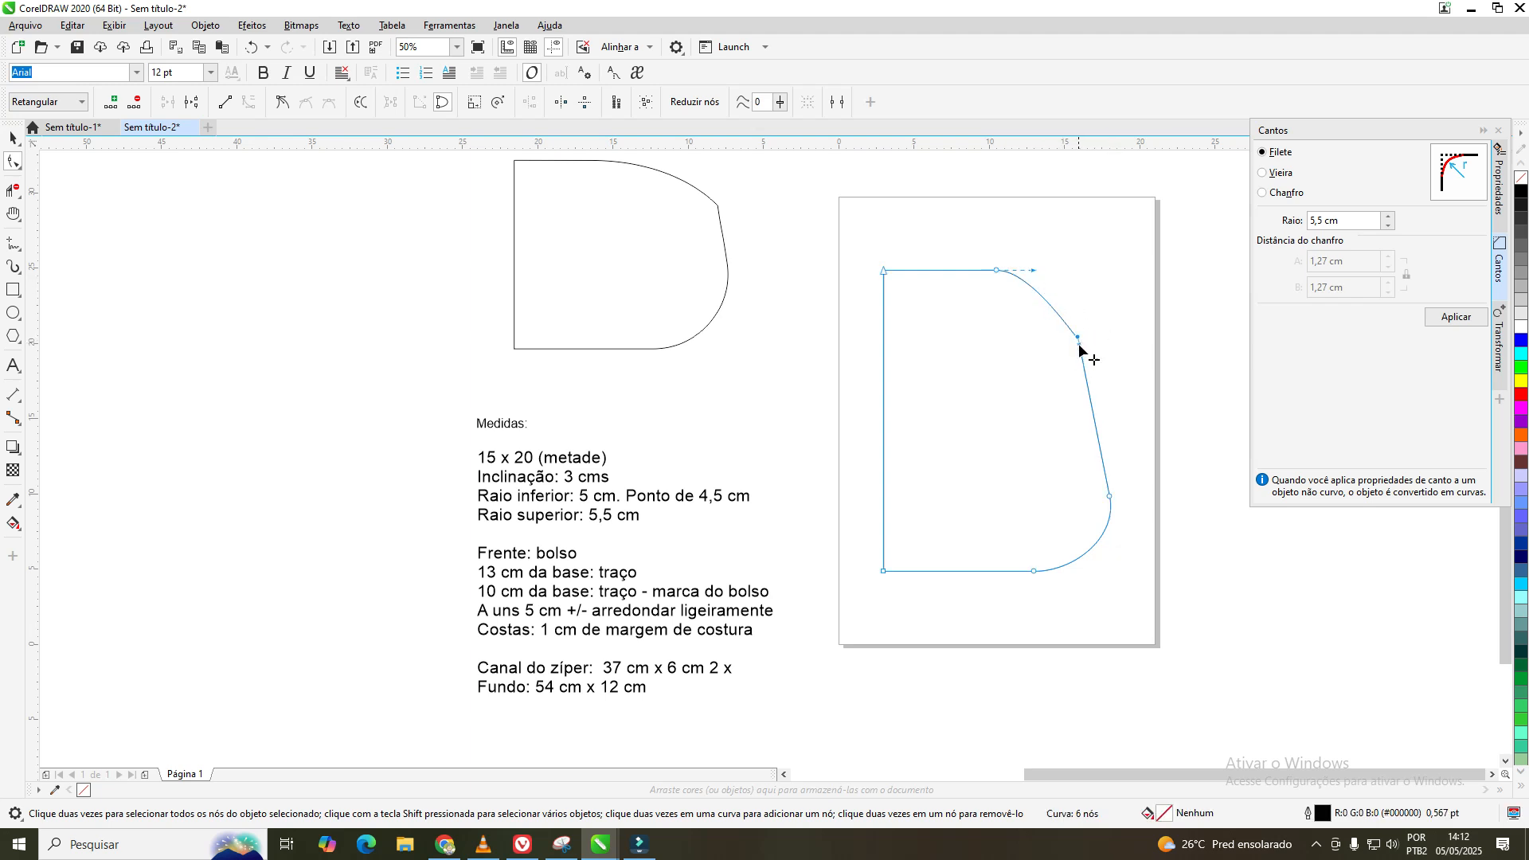
drag(1078, 343, 1012, 291)
click(253, 48)
click(253, 48)
click(252, 48)
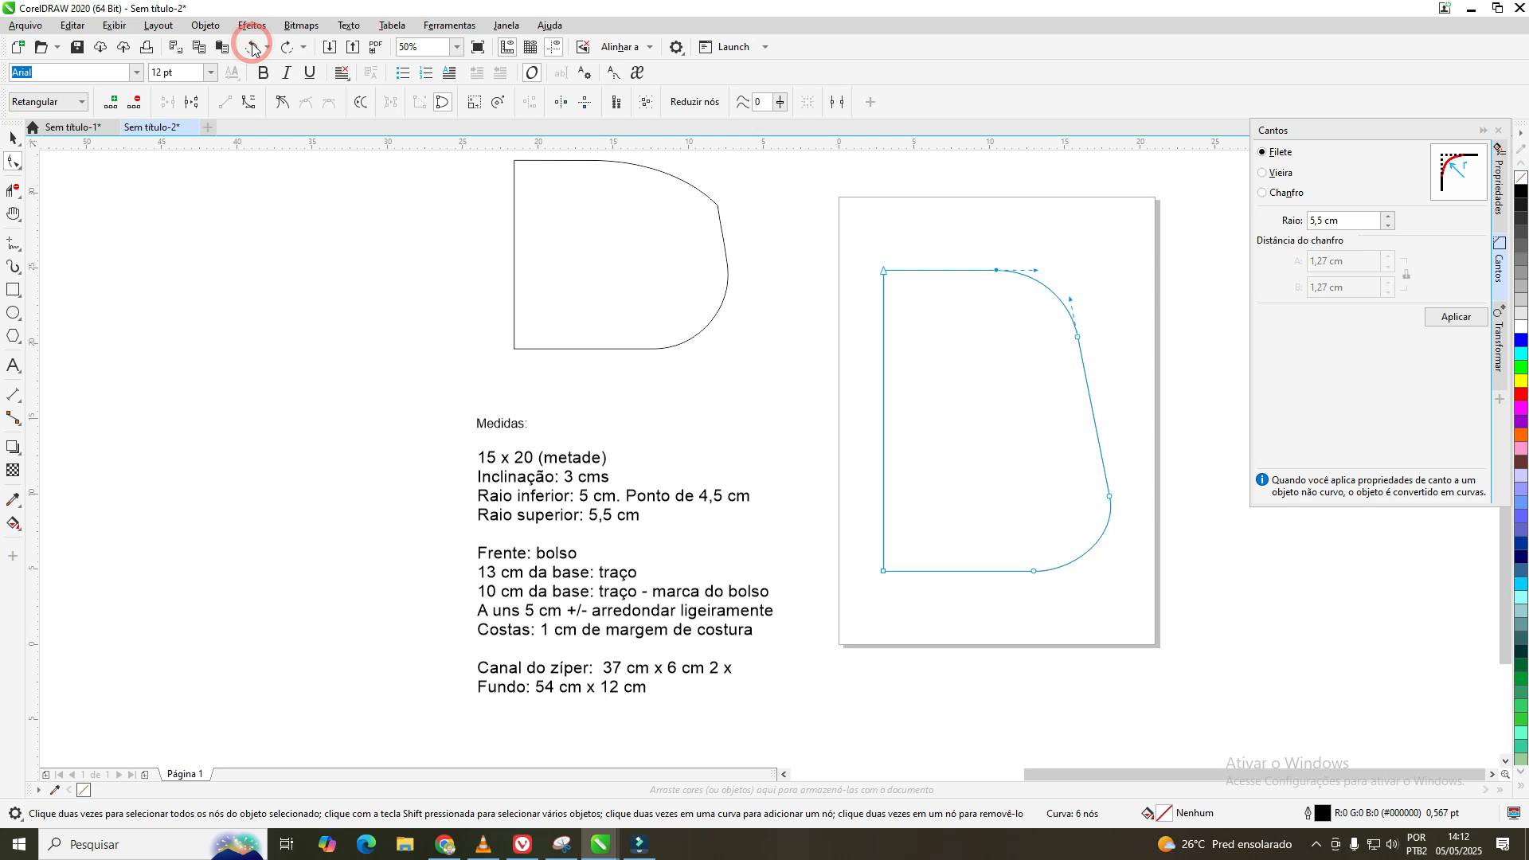
click(252, 48)
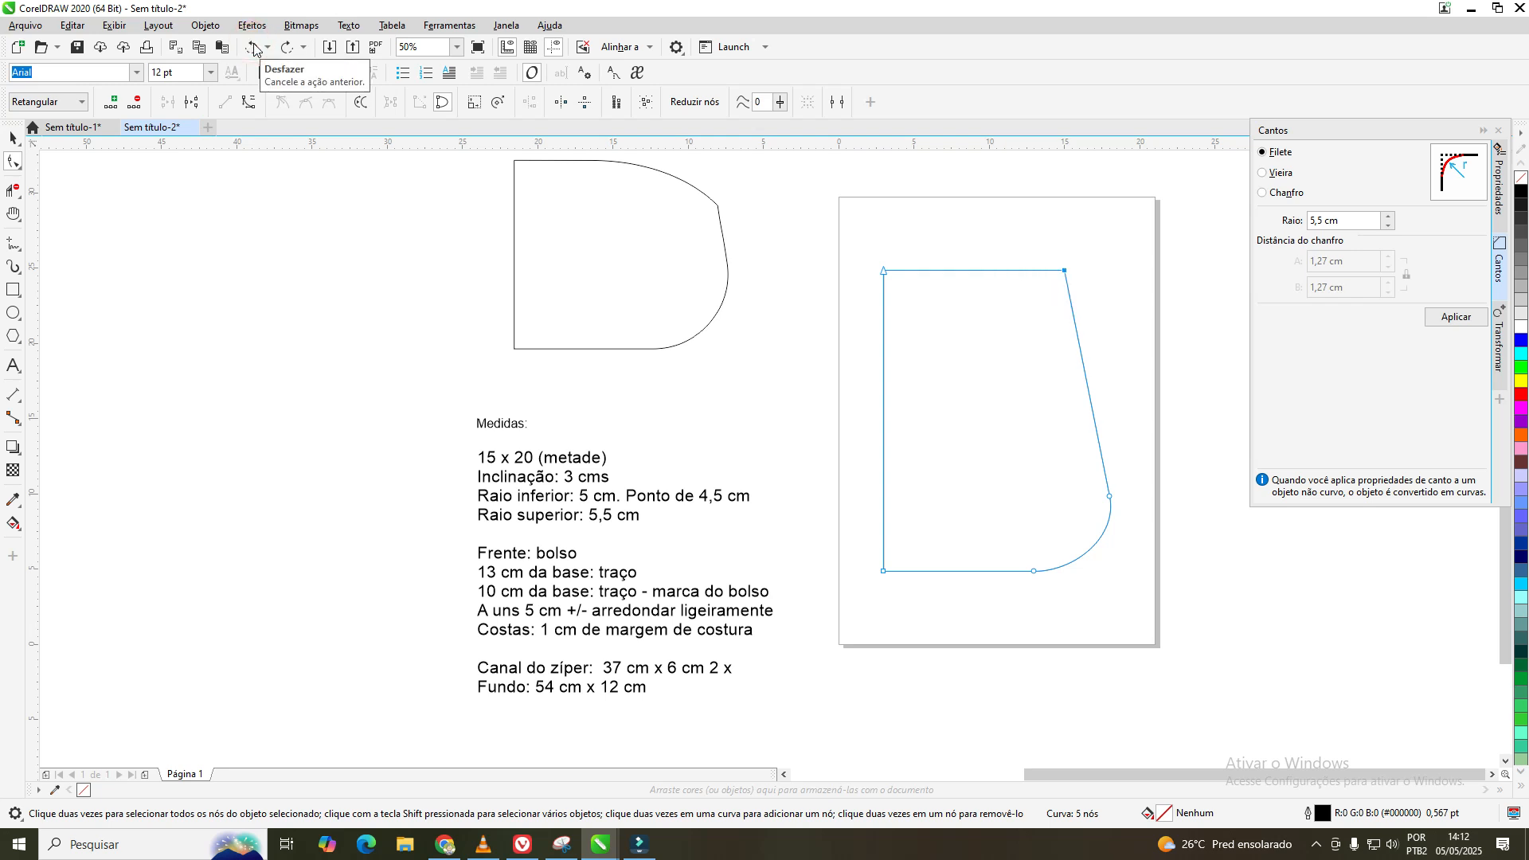
click(286, 50)
click(286, 49)
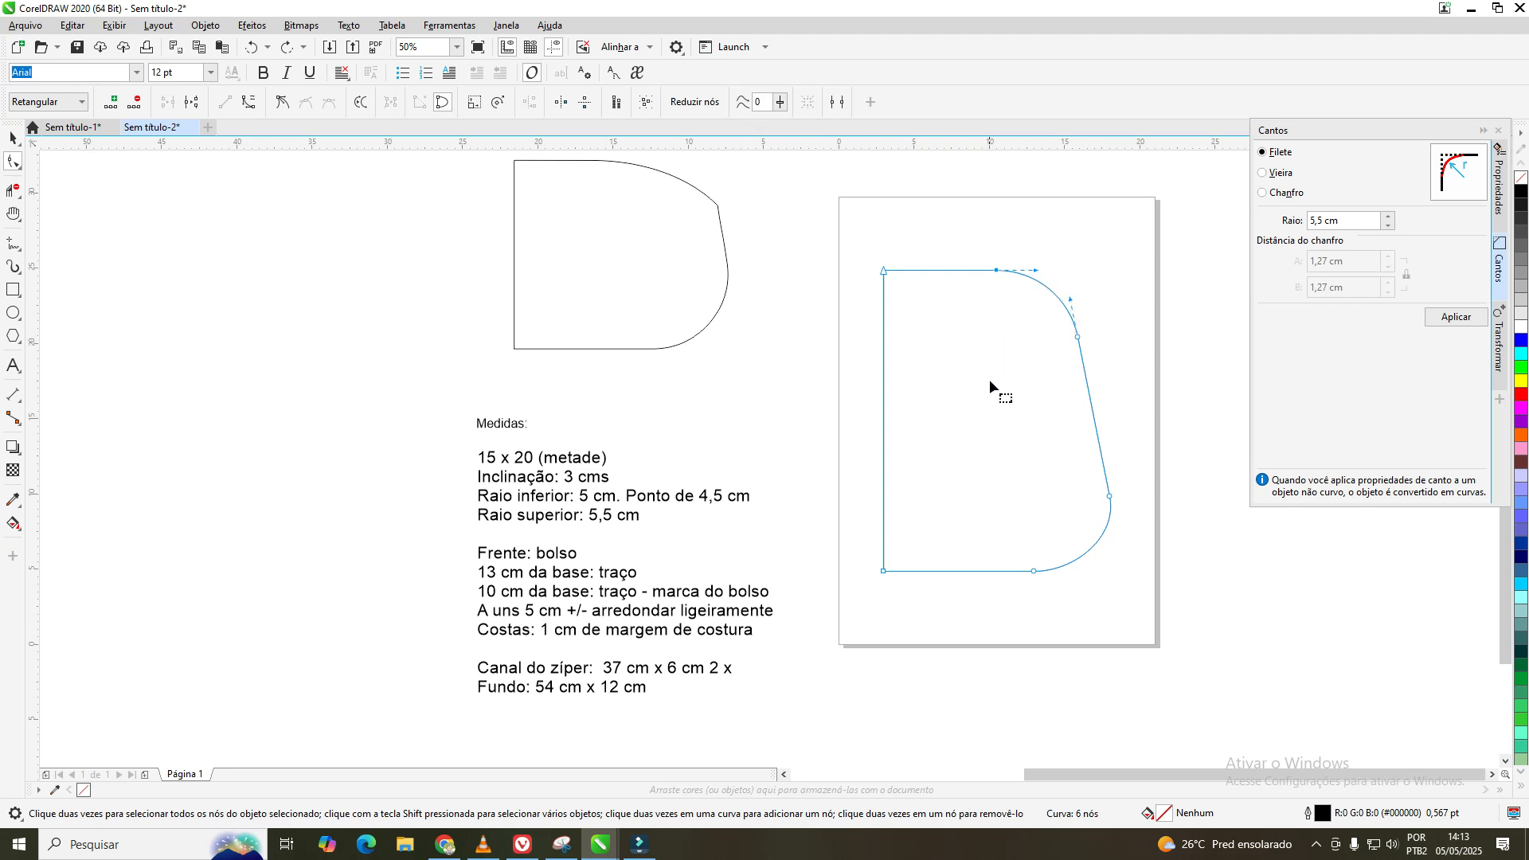
- Move the half-bag curve straight up on the page to Y 17.285 cm
click(17, 139)
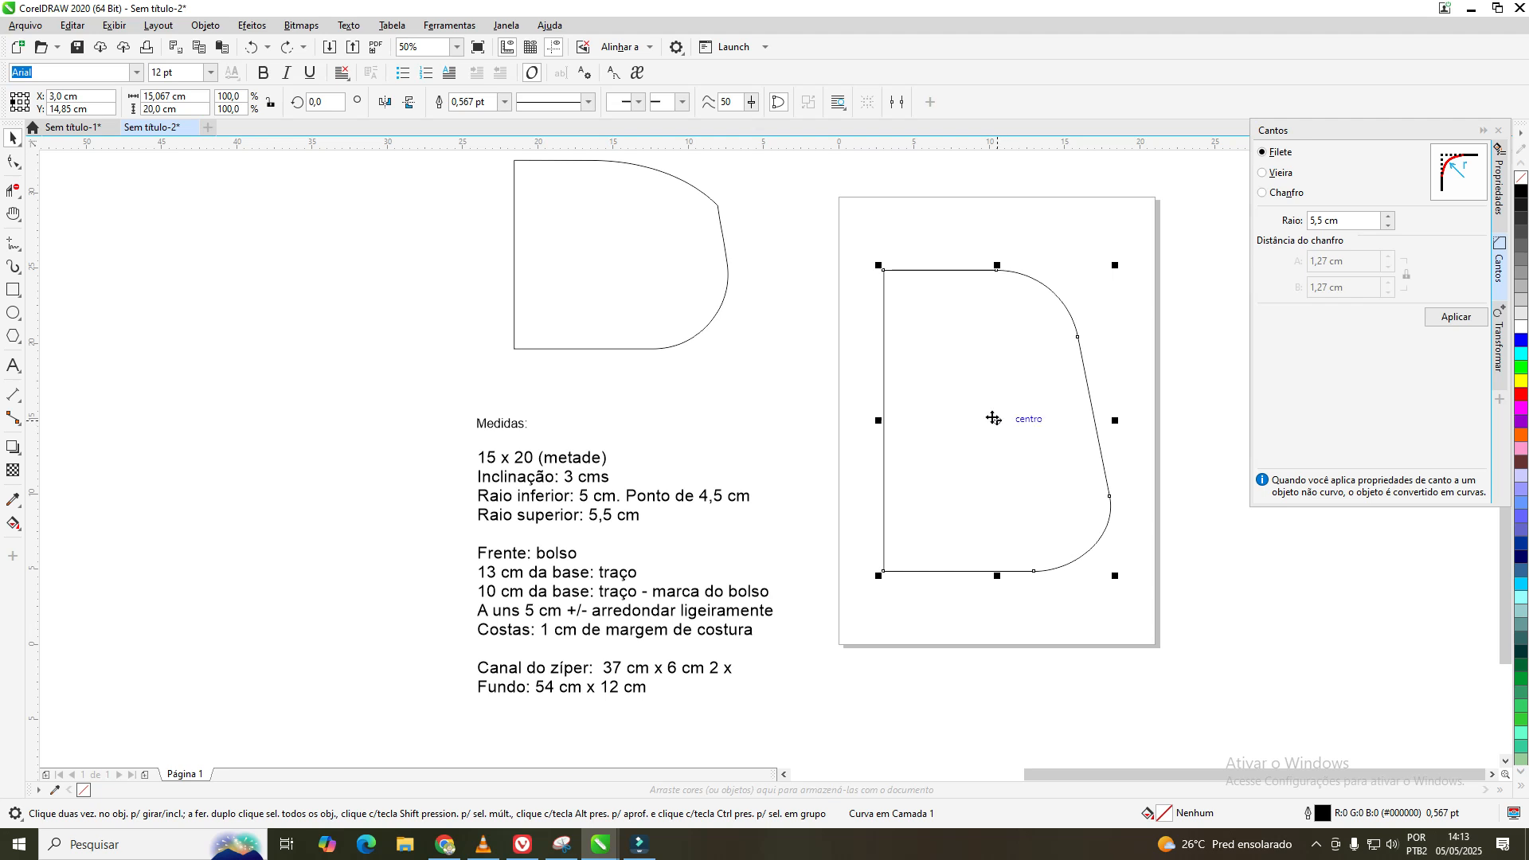
drag(1001, 420, 993, 385)
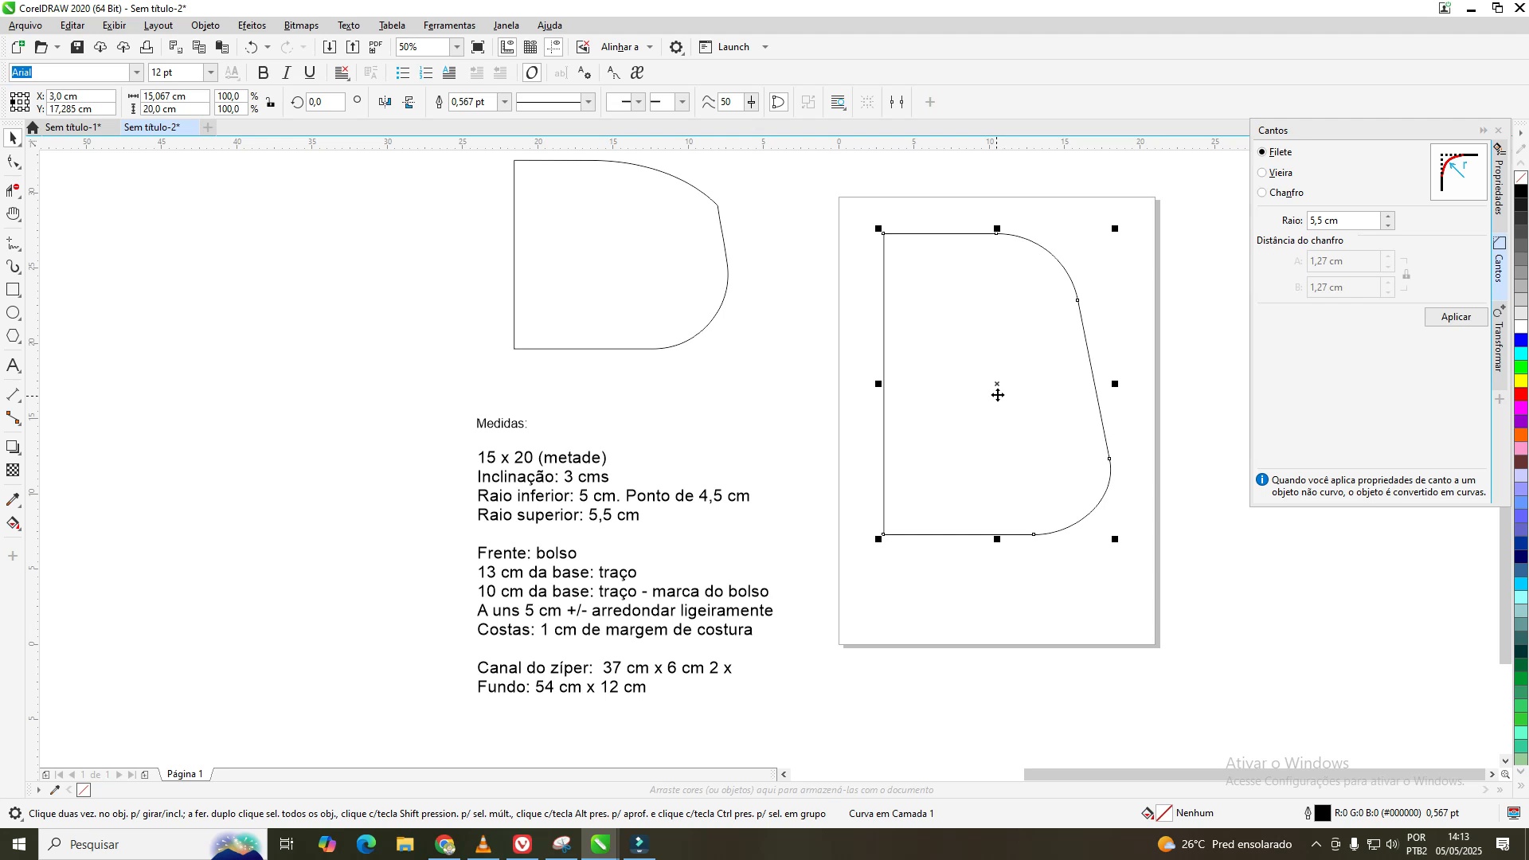
click(1096, 293)
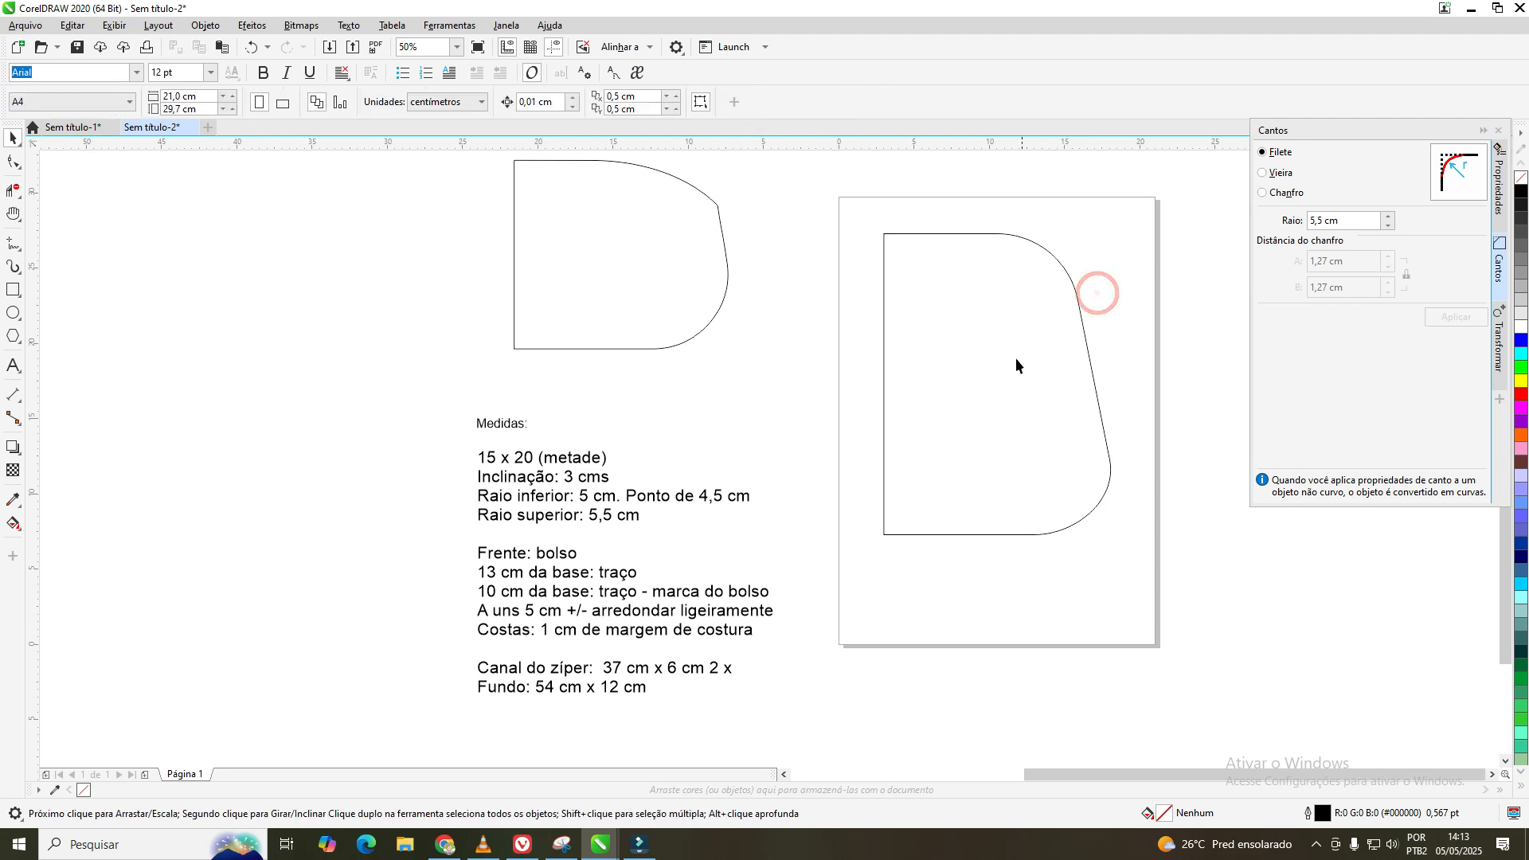
- Duplicate the half-bag curve and place the copy off the page, beyond the measurement notes, at about X -47 cm, Y 20 cm
click(986, 383)
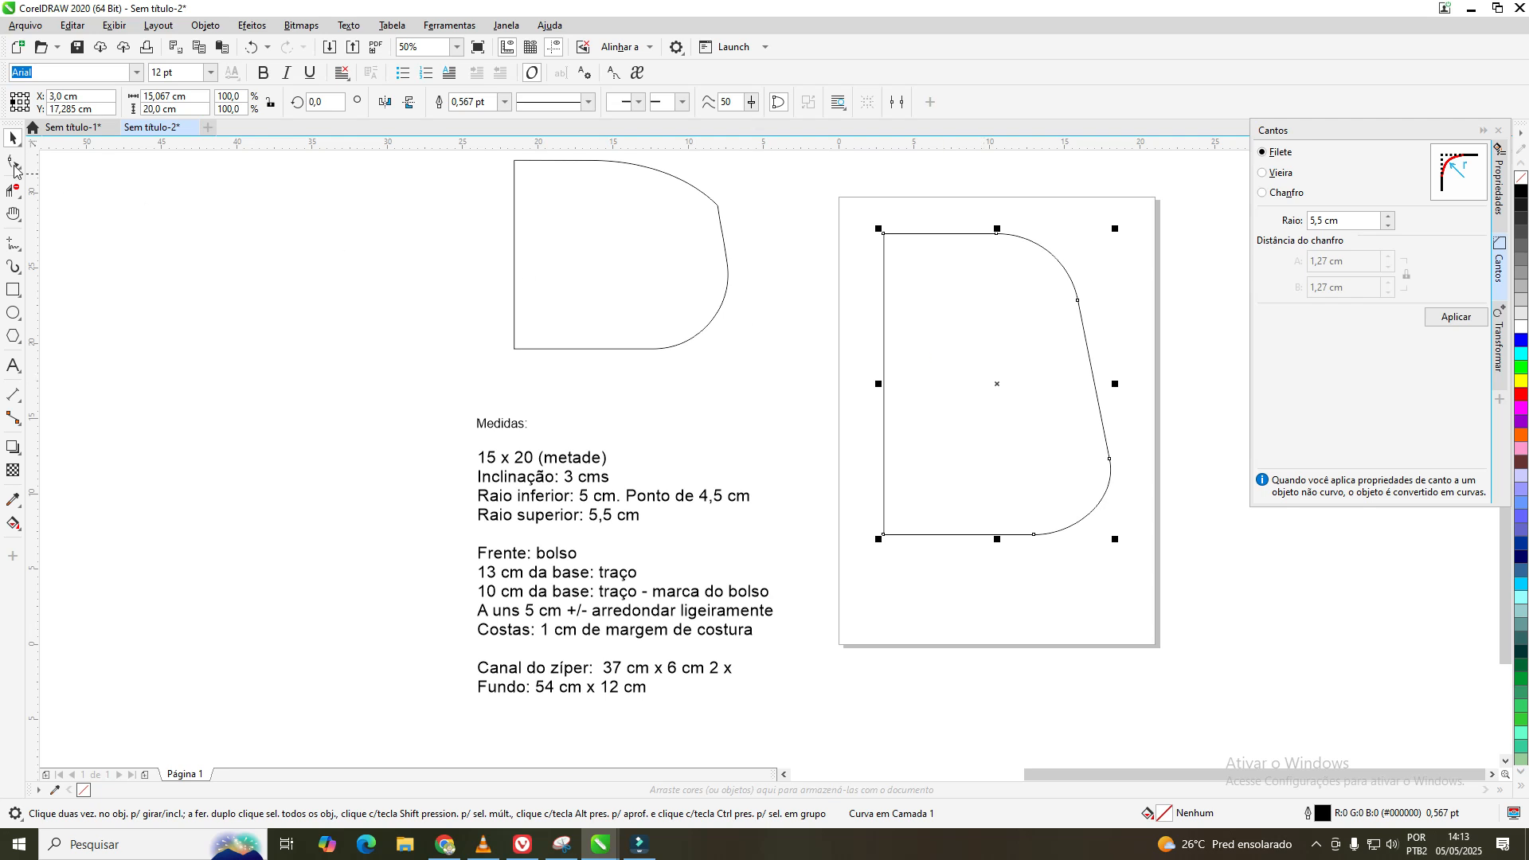
click(71, 25)
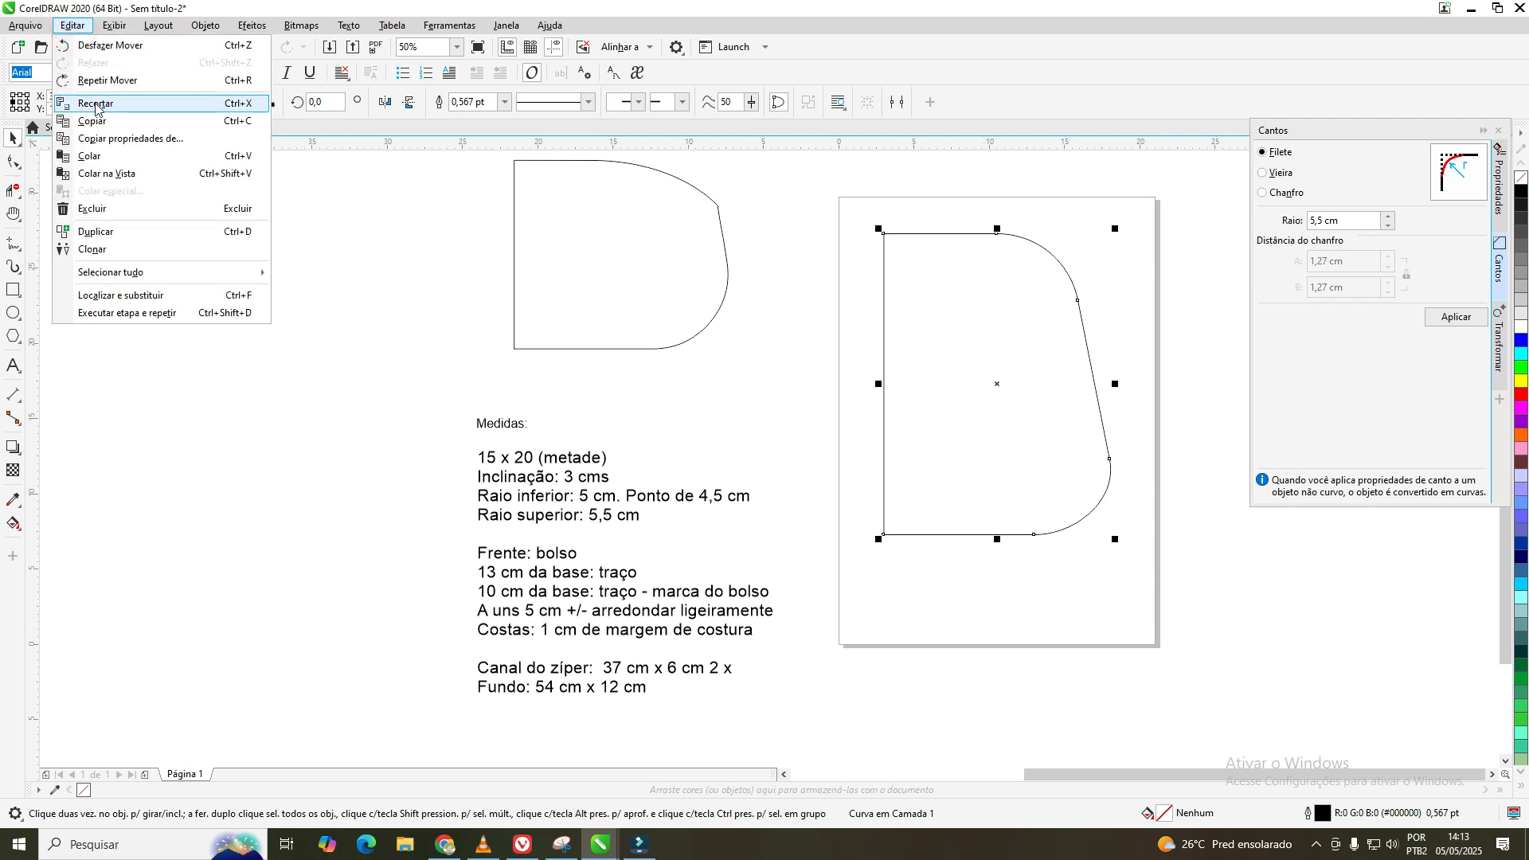
click(96, 123)
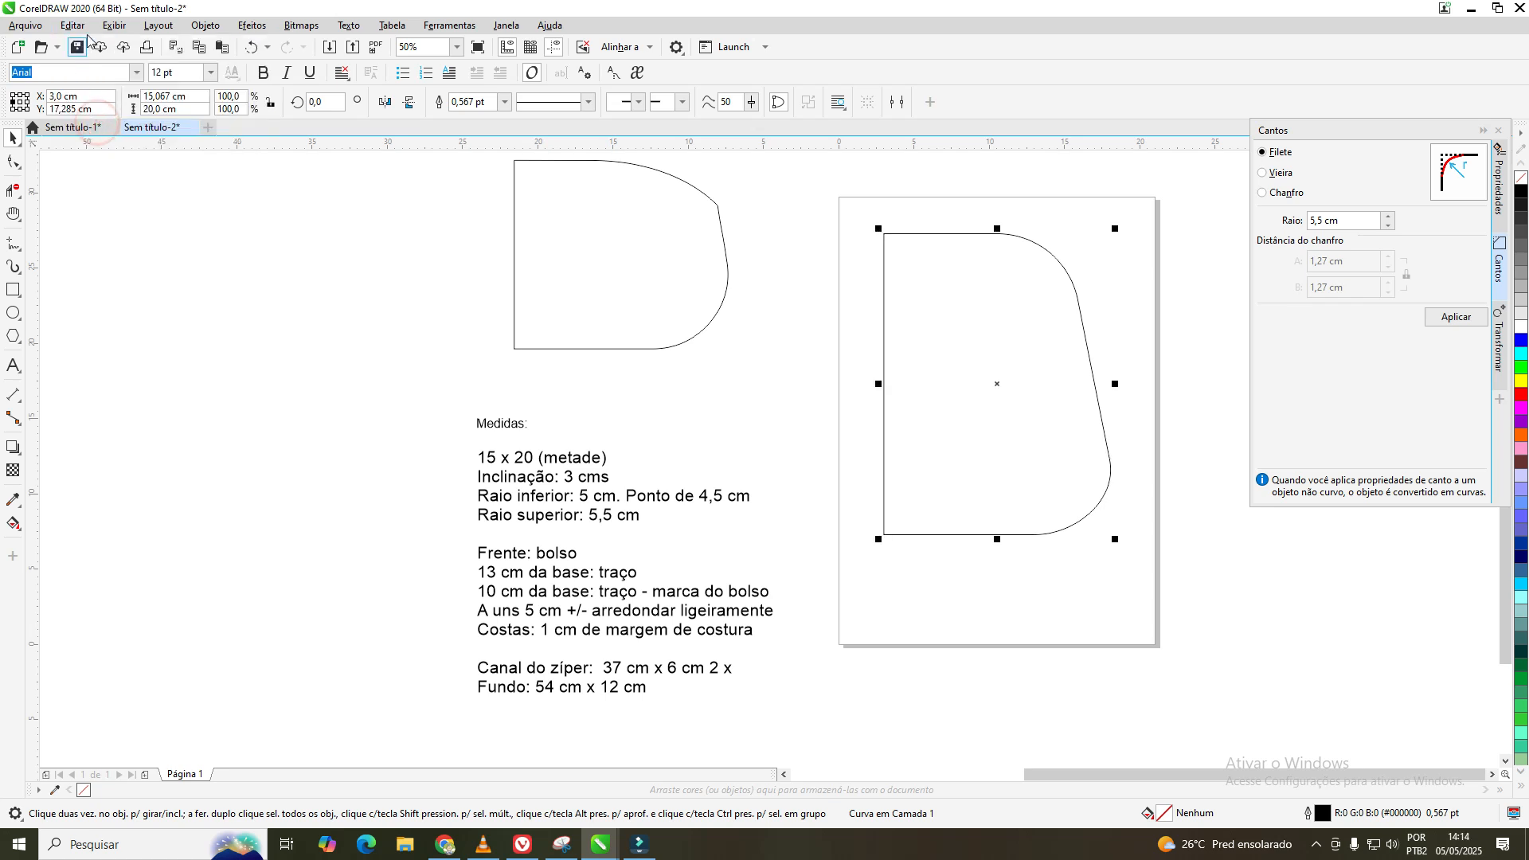
click(72, 24)
click(96, 171)
drag(885, 615, 244, 347)
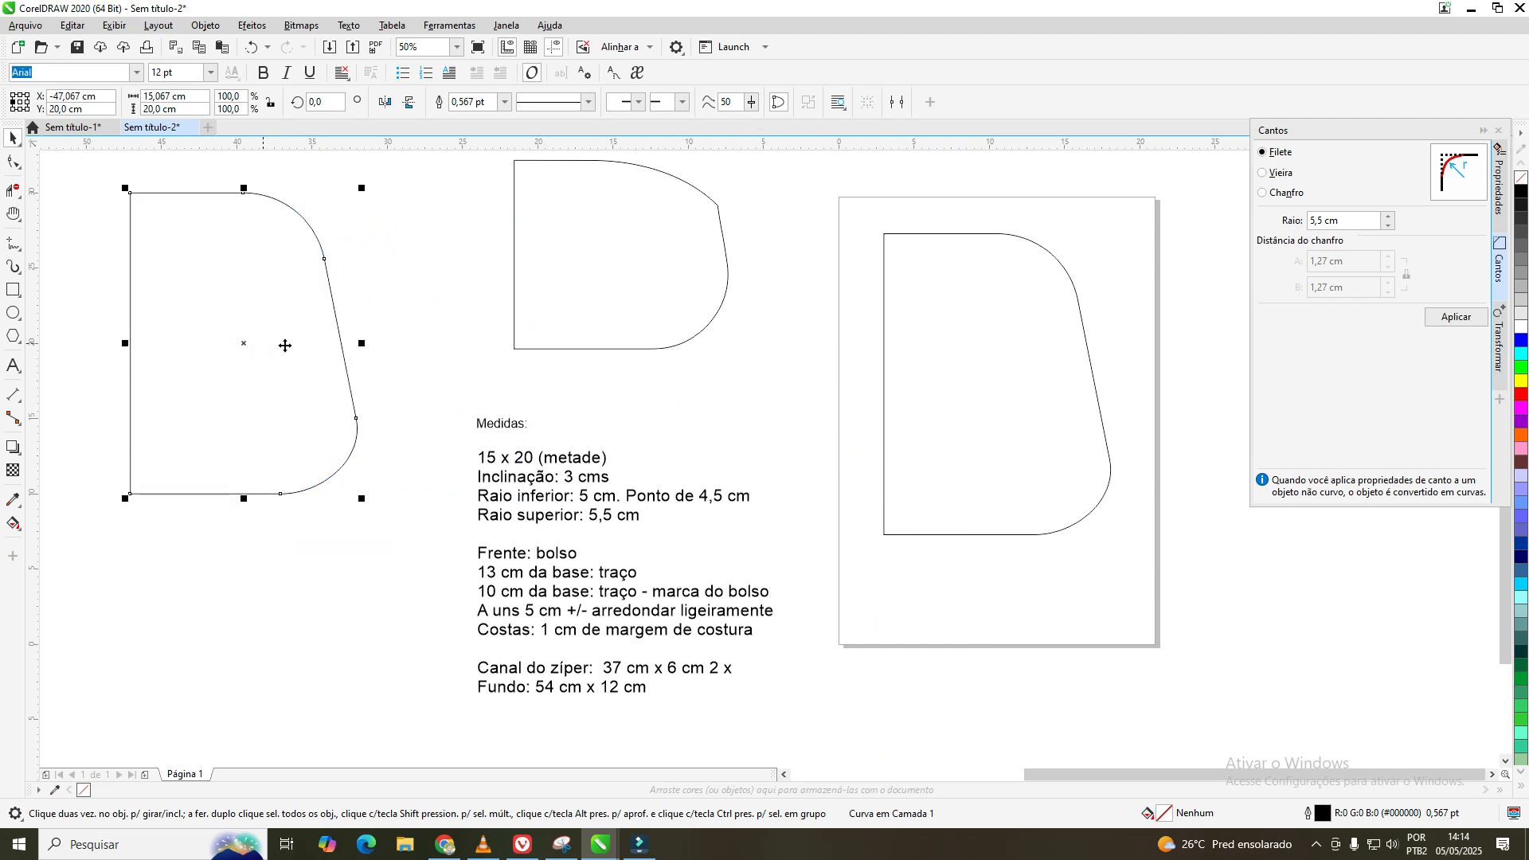
- Centre the original half-bag curve on the page
click(990, 391)
key(p)
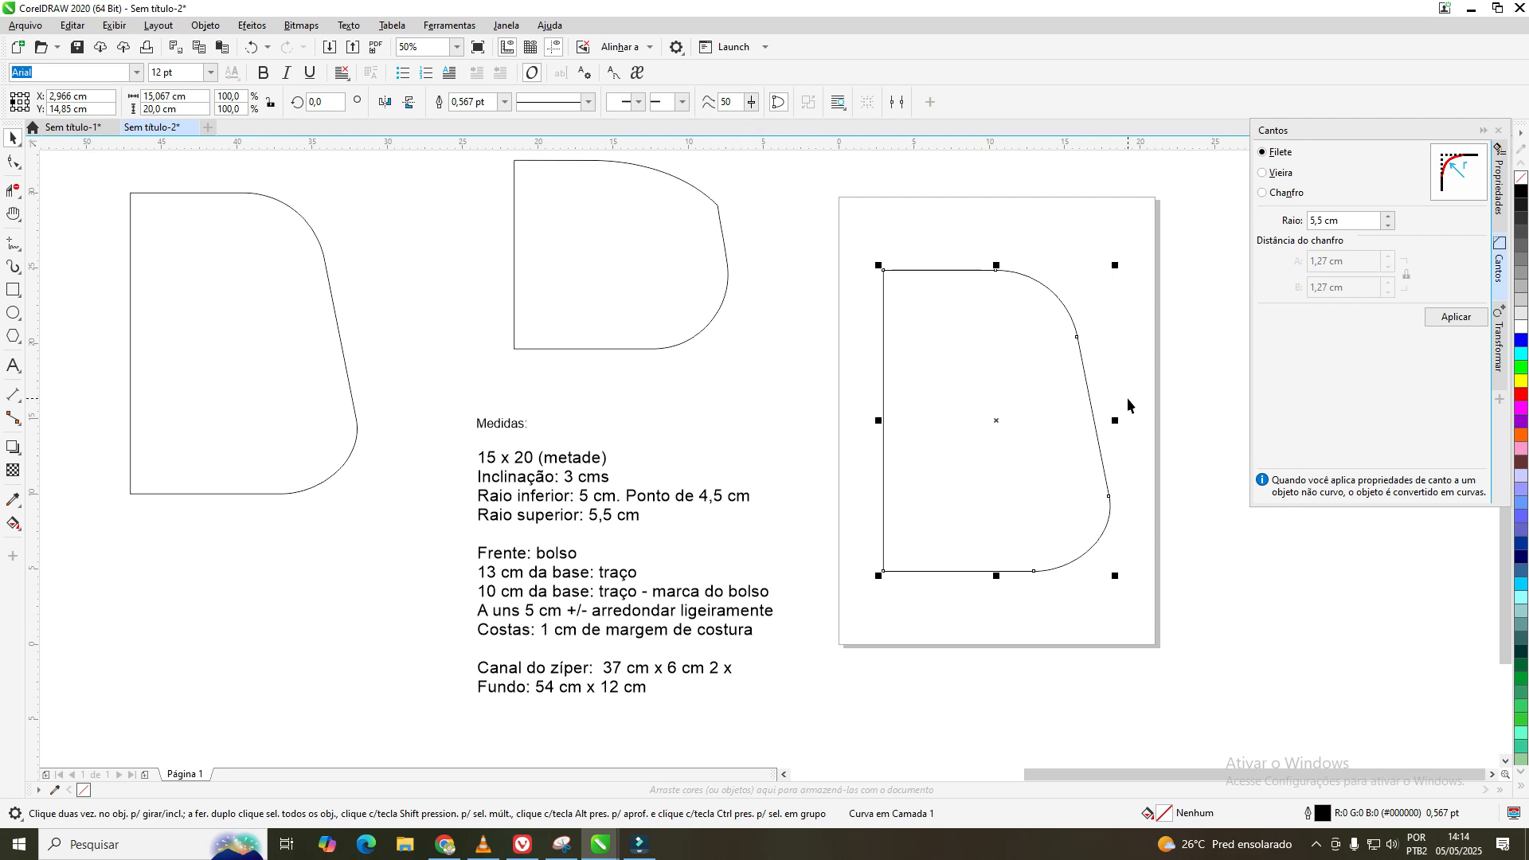
scroll(1128, 398, up, 2)
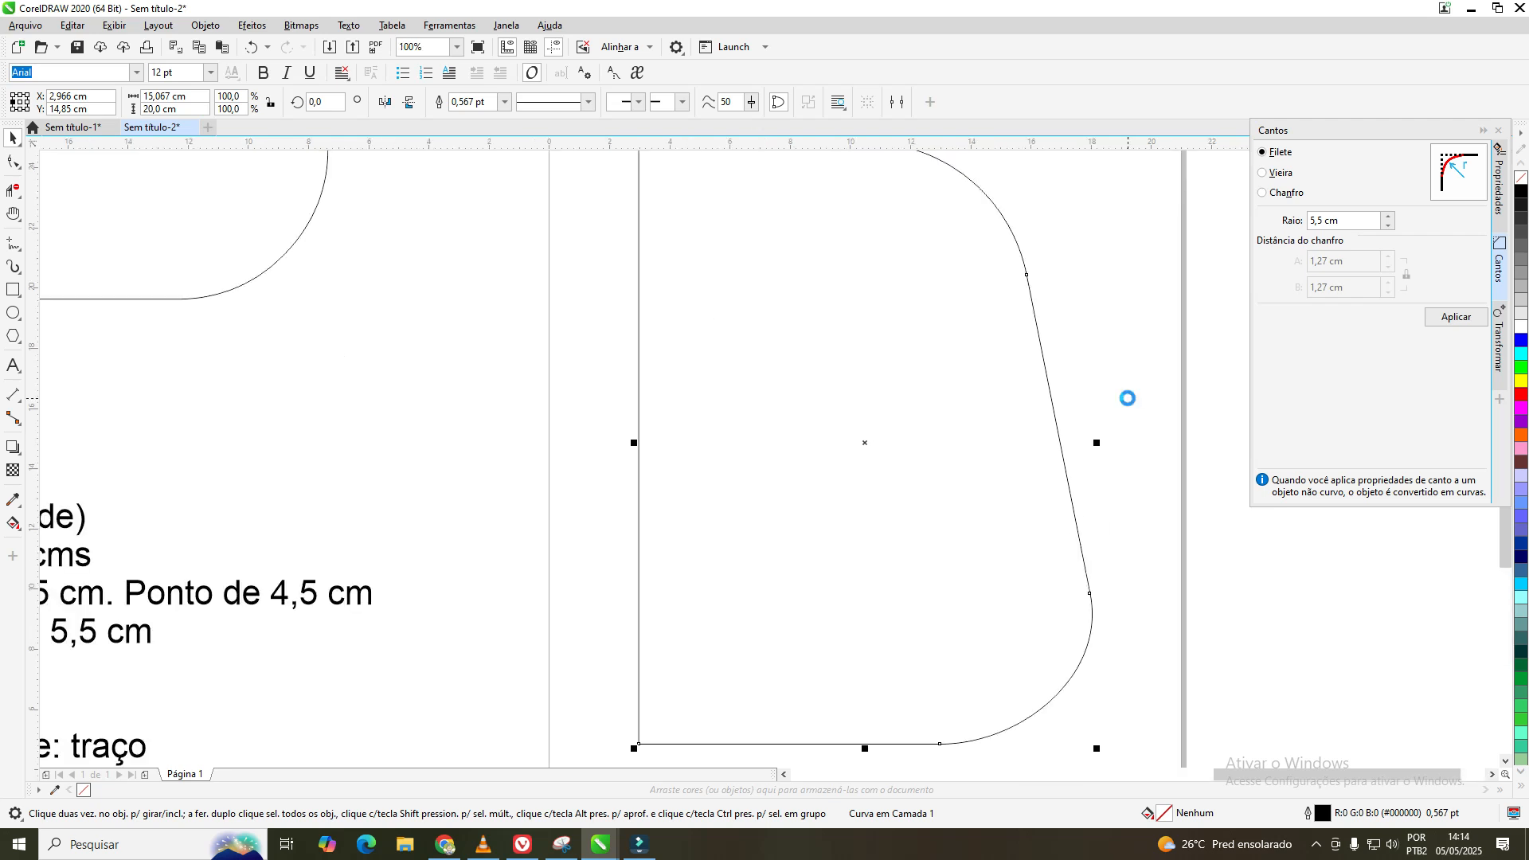
scroll(1128, 399, down, 2)
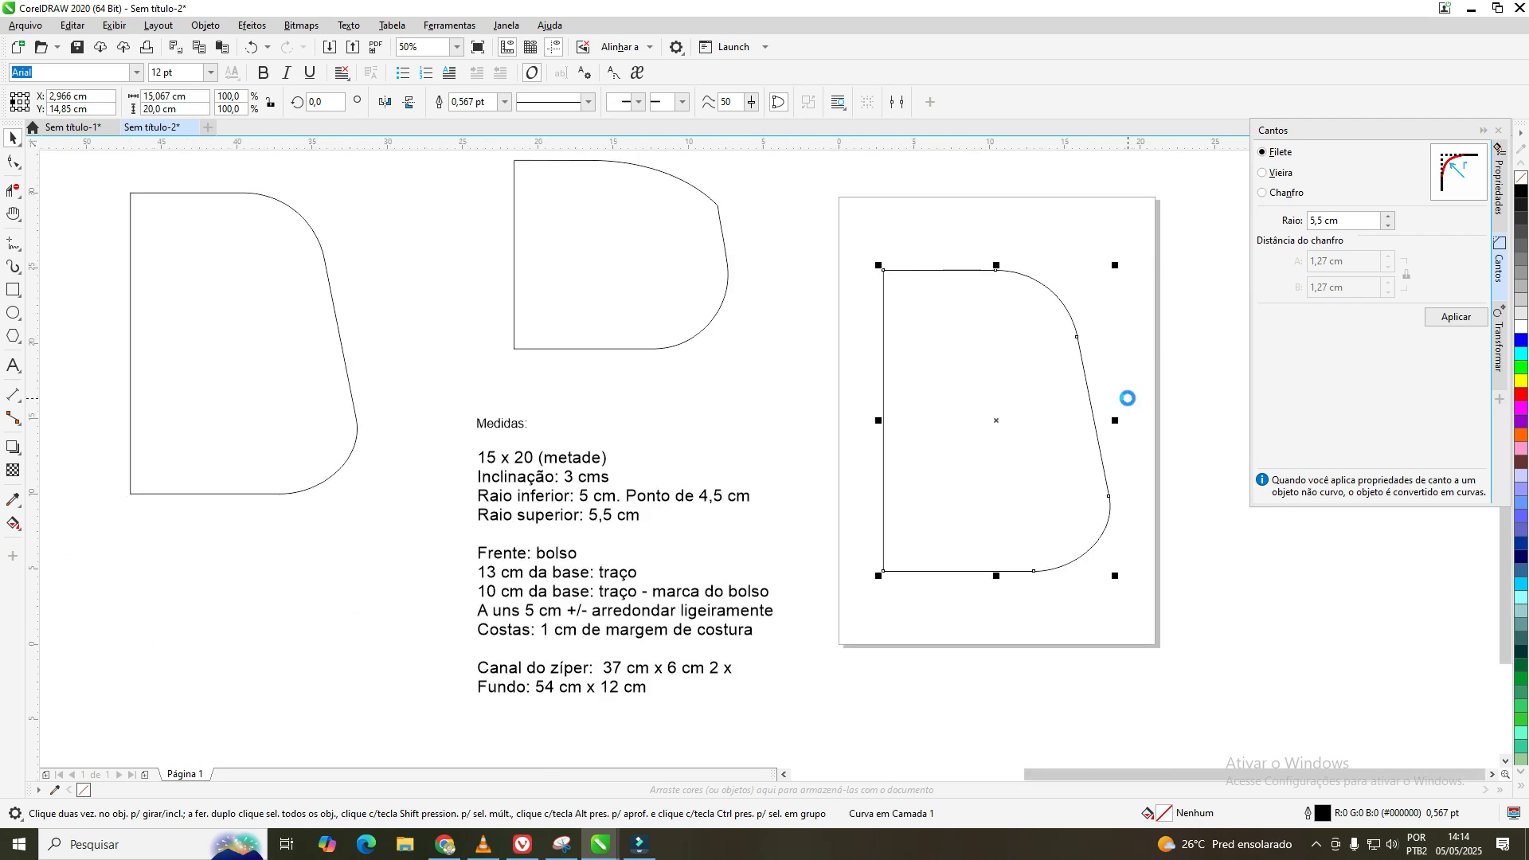
click(13, 214)
drag(870, 397, 778, 386)
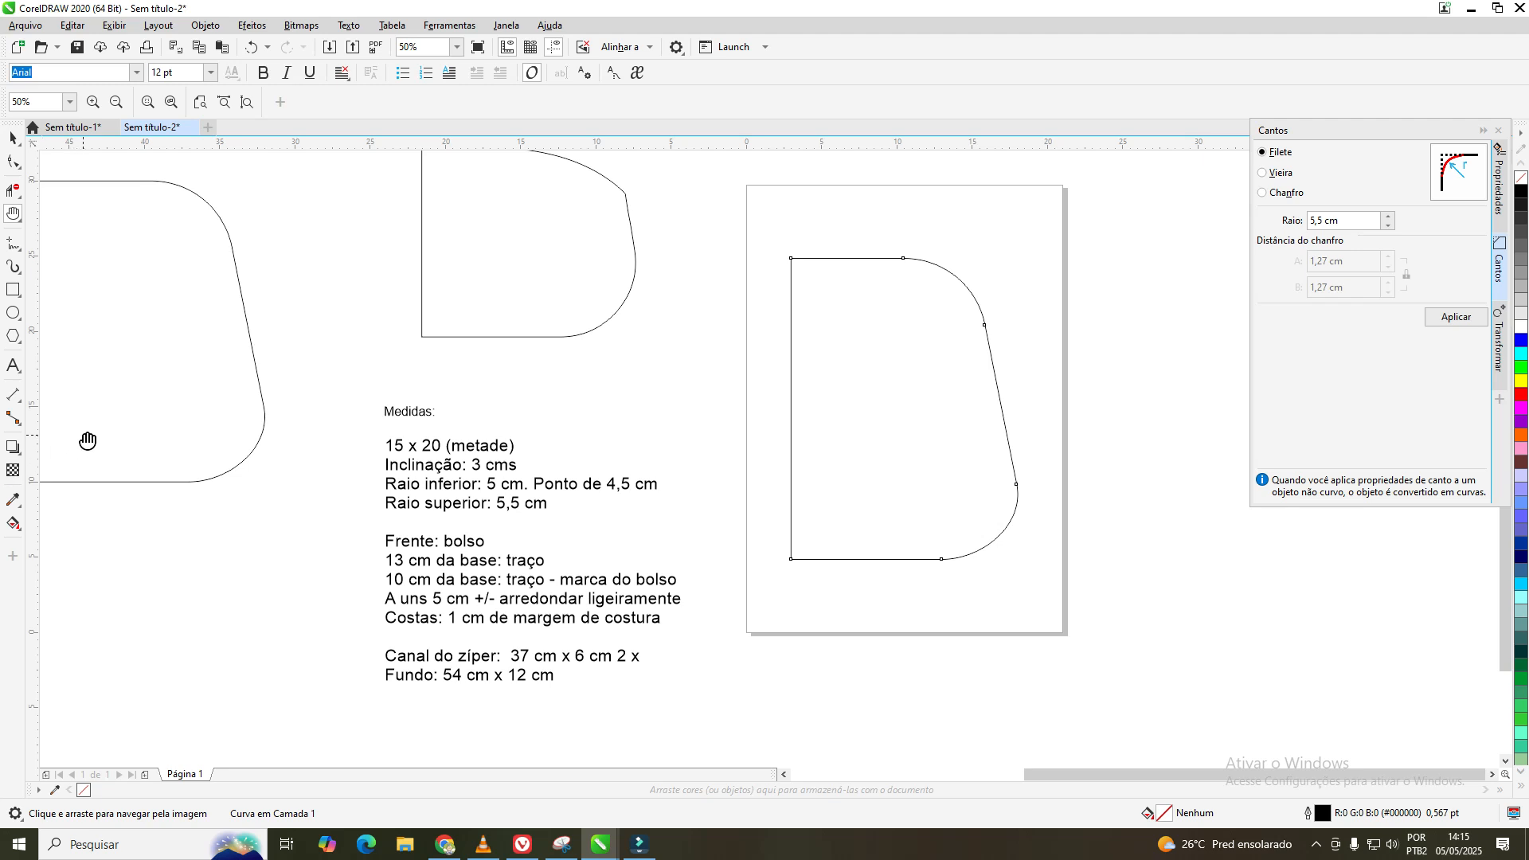
- Show the document grid and align the half-bag curve to it at X 2.0 cm, Y 16.5 cm
click(531, 48)
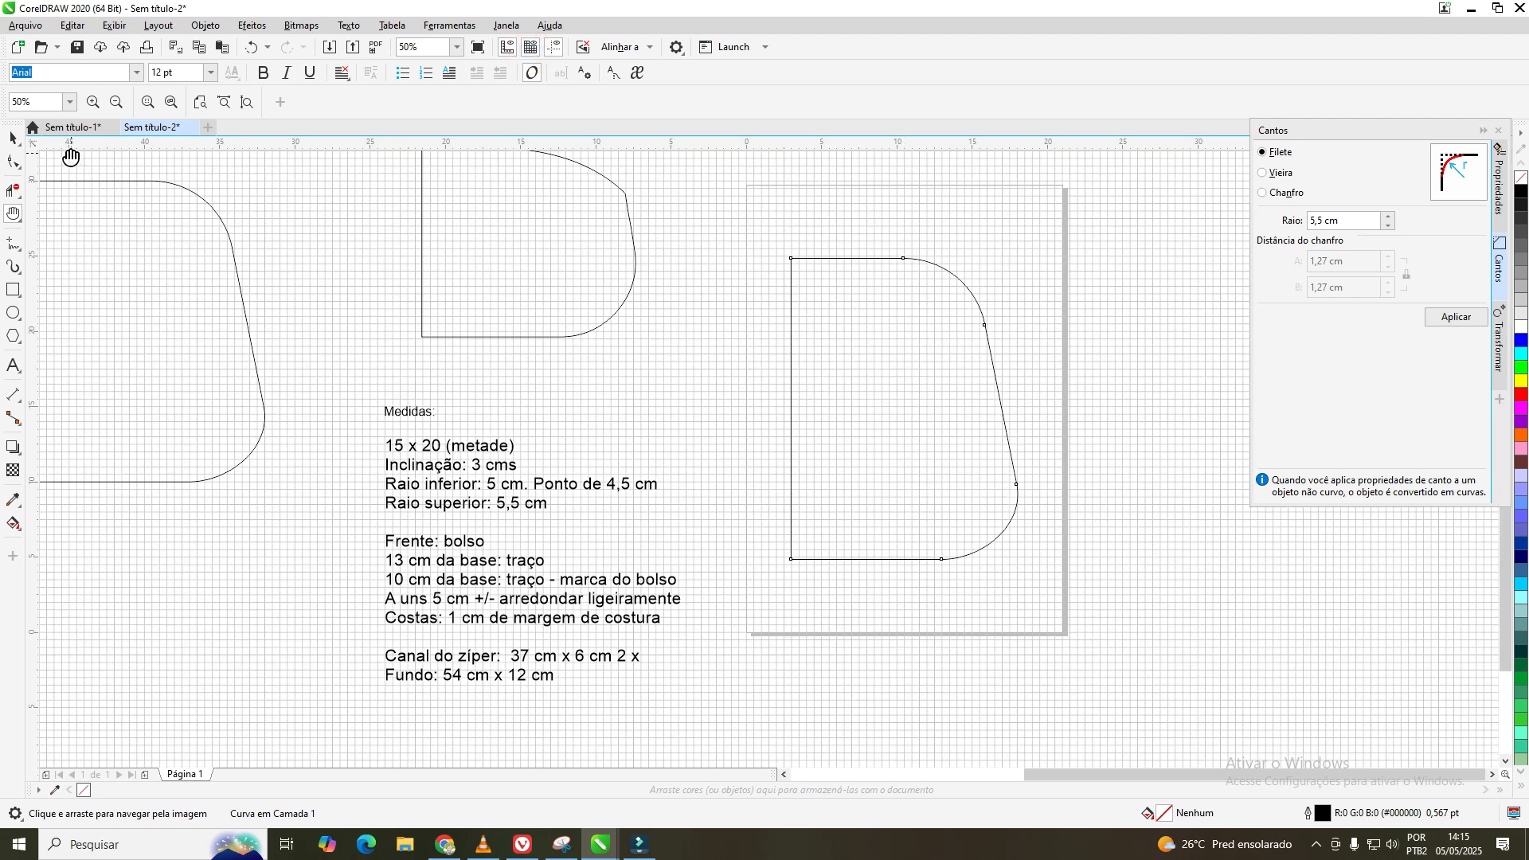
click(13, 140)
mouse_move(905, 407)
mouse_down()
mouse_move(924, 420)
mouse_move(888, 384)
mouse_up()
scroll(979, 391, up, 2)
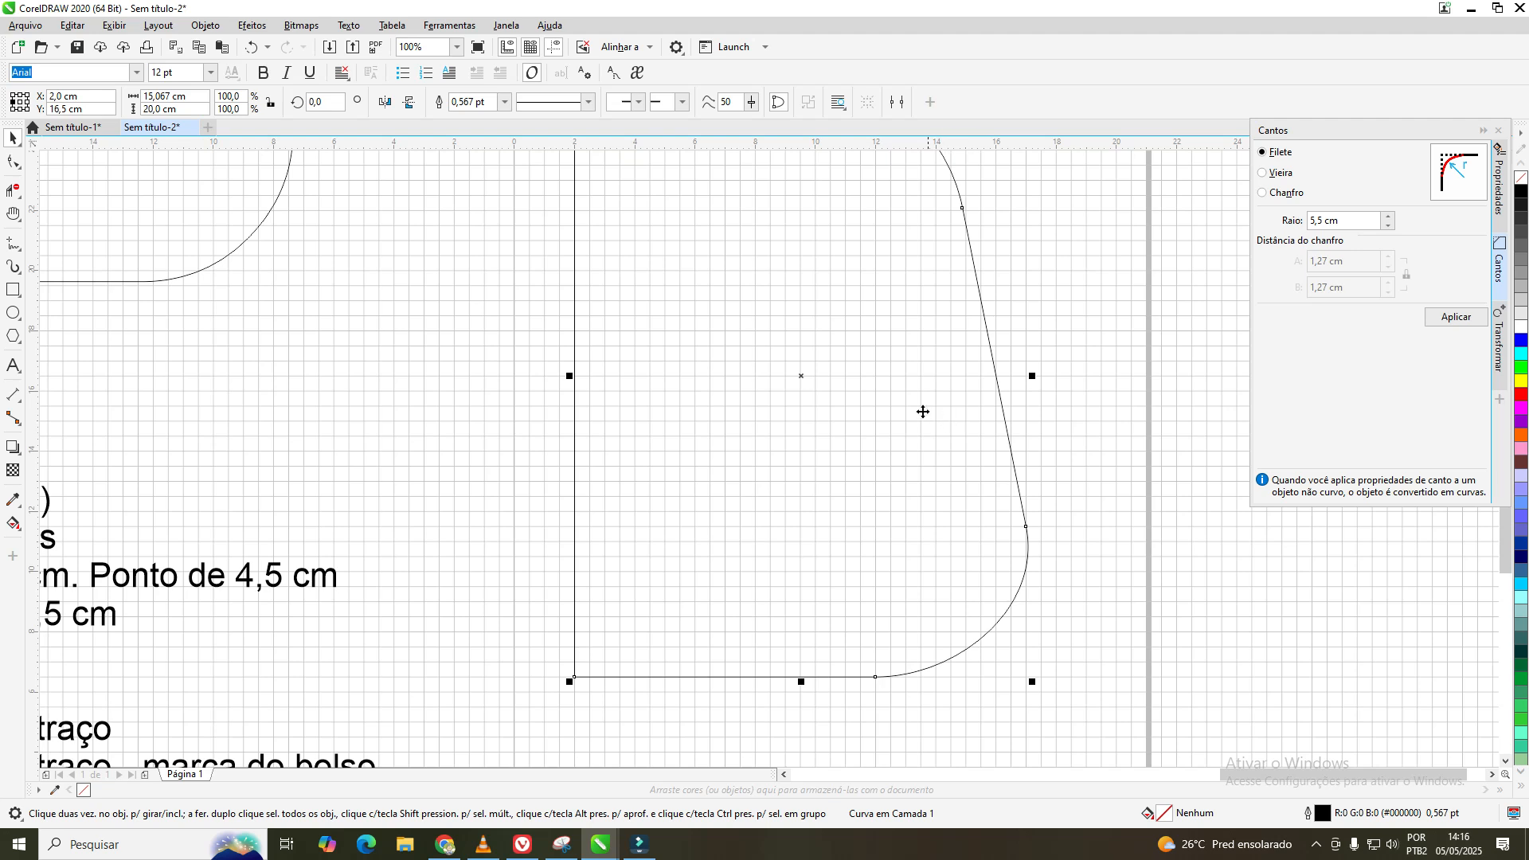
drag(864, 404, 869, 412)
click(251, 47)
- Draw a rectangle about 16 x 13 cm over the half-bag's lower part, aligned with its straight side and base
click(16, 292)
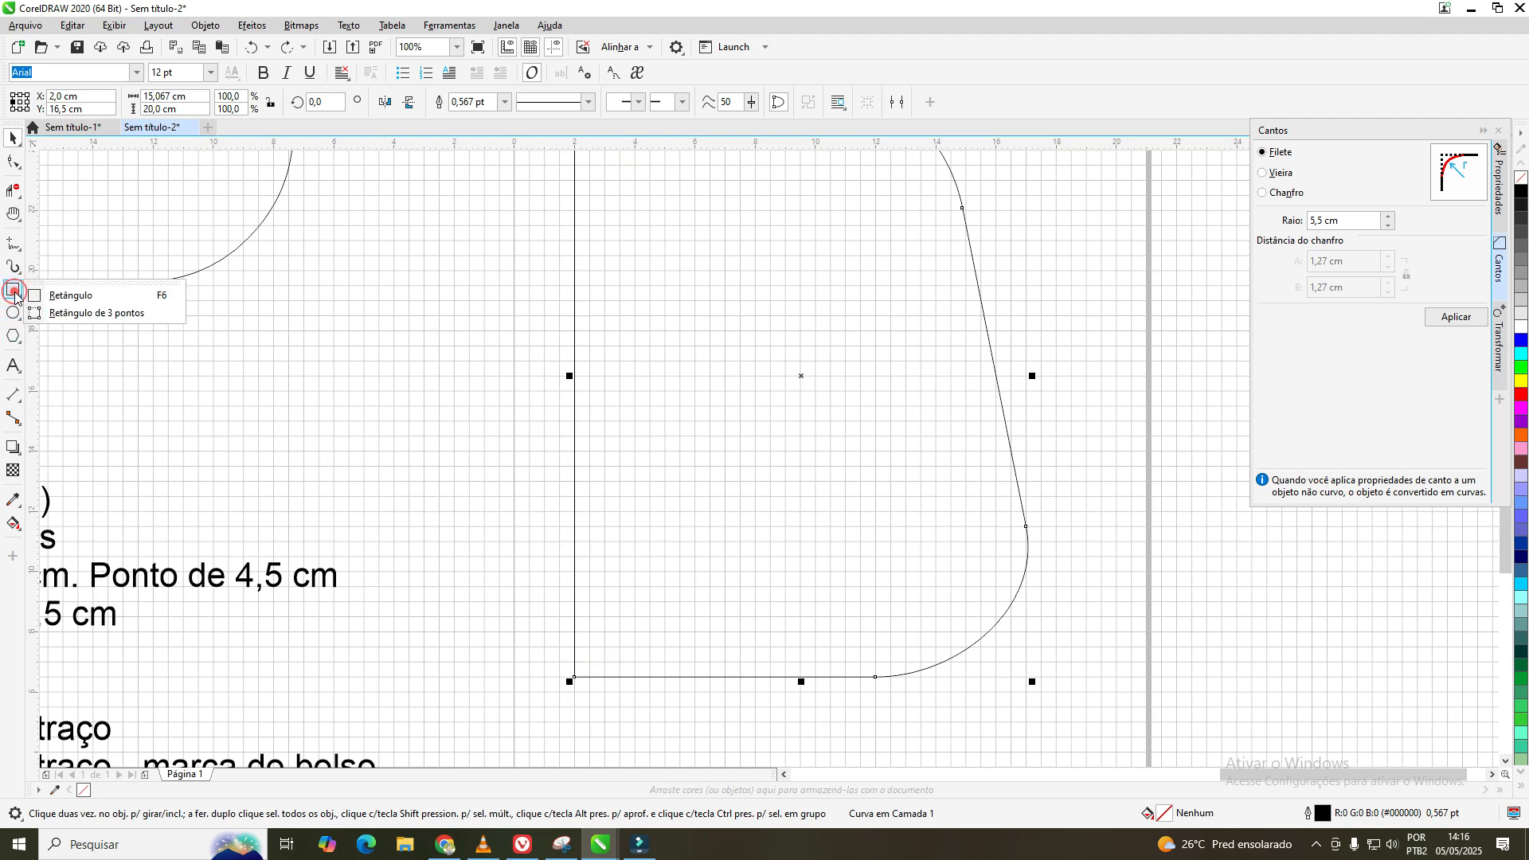
click(83, 295)
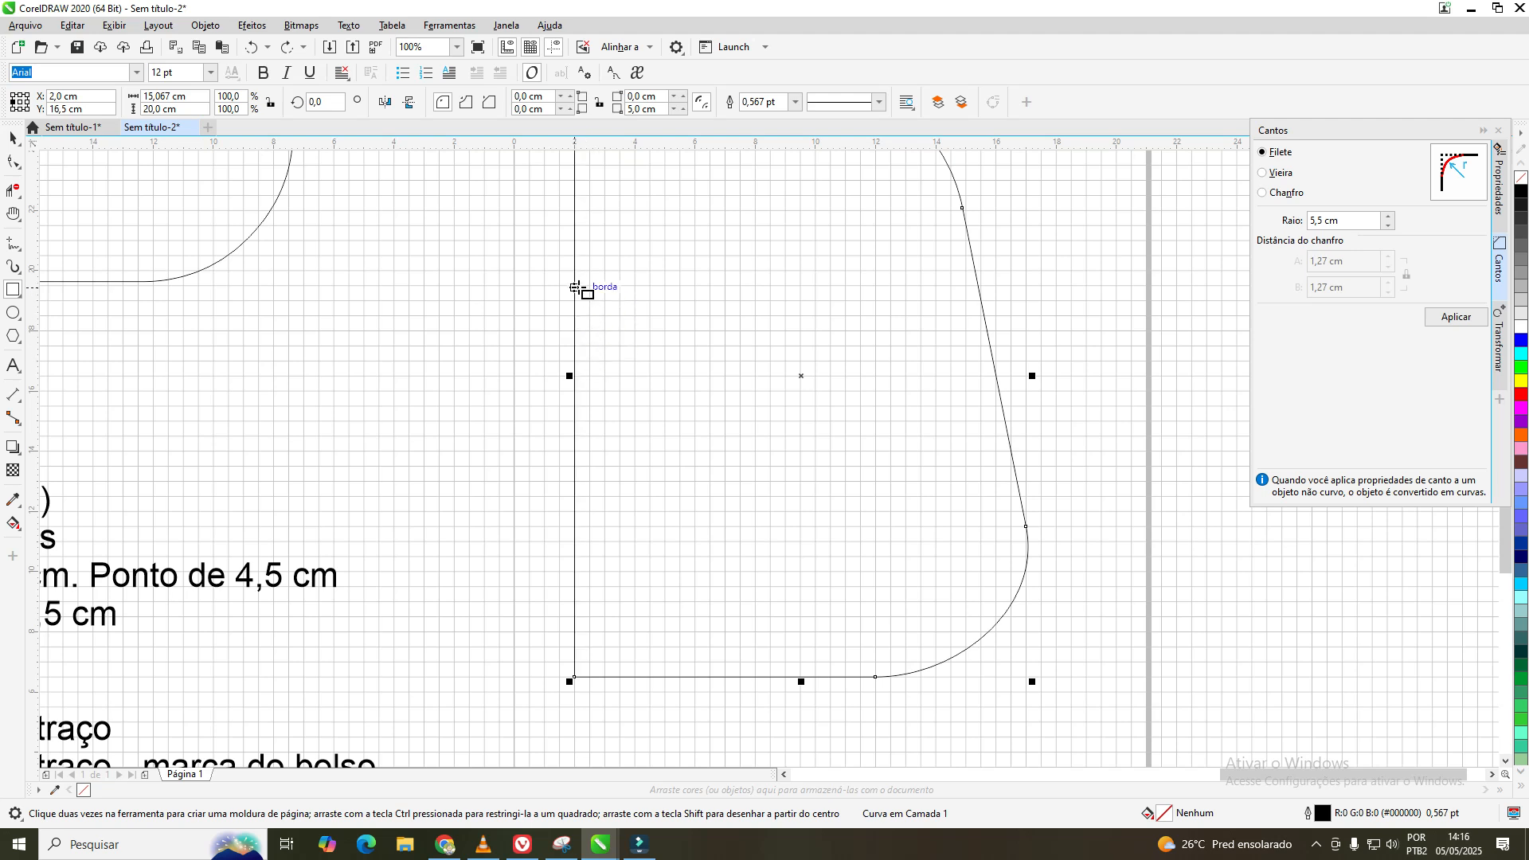
drag(574, 286, 1059, 677)
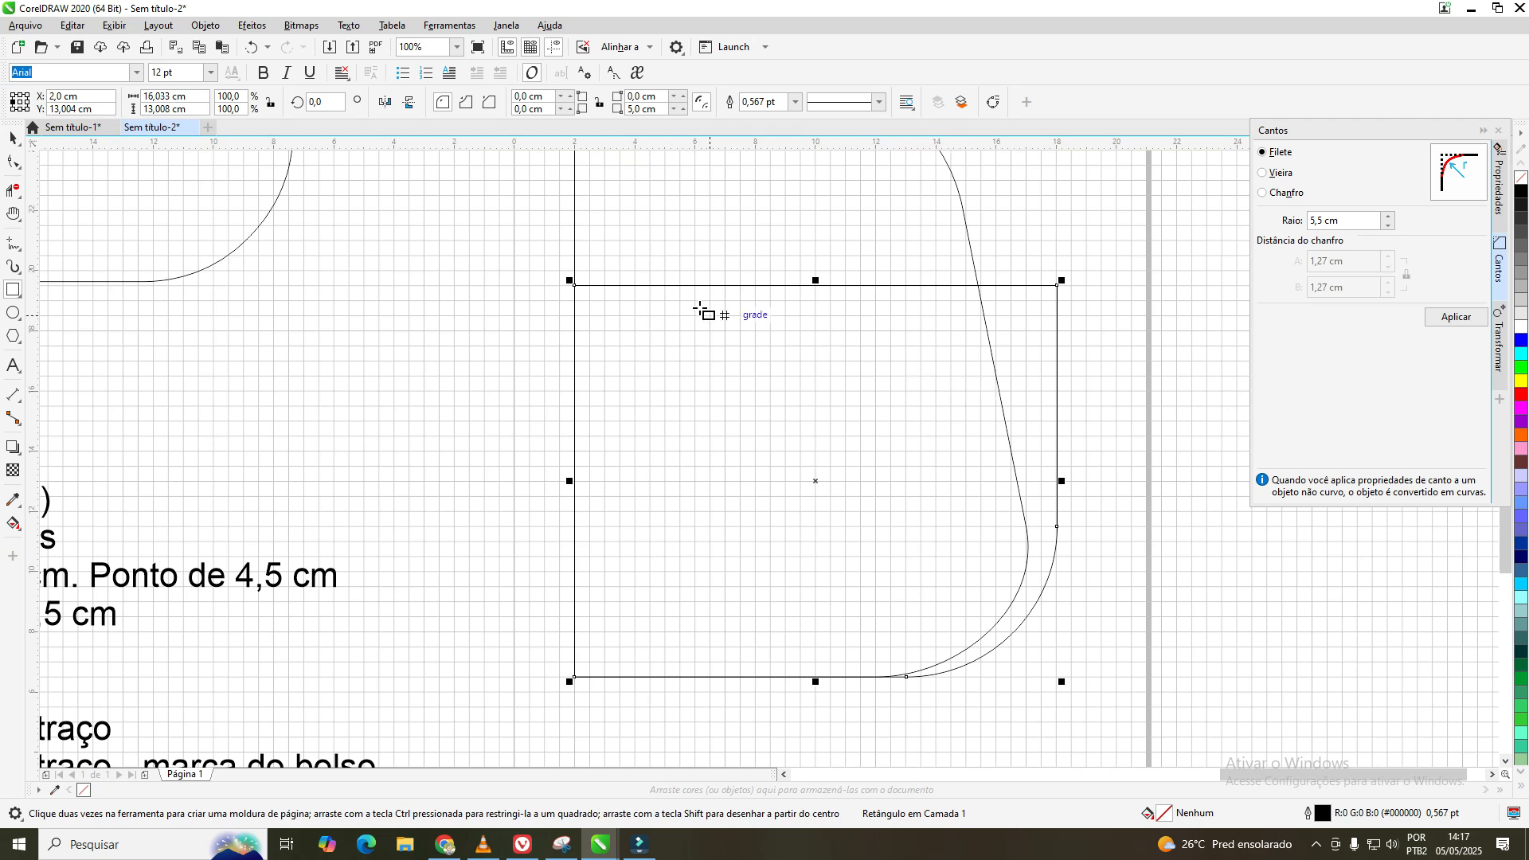
scroll(837, 362, down, 1)
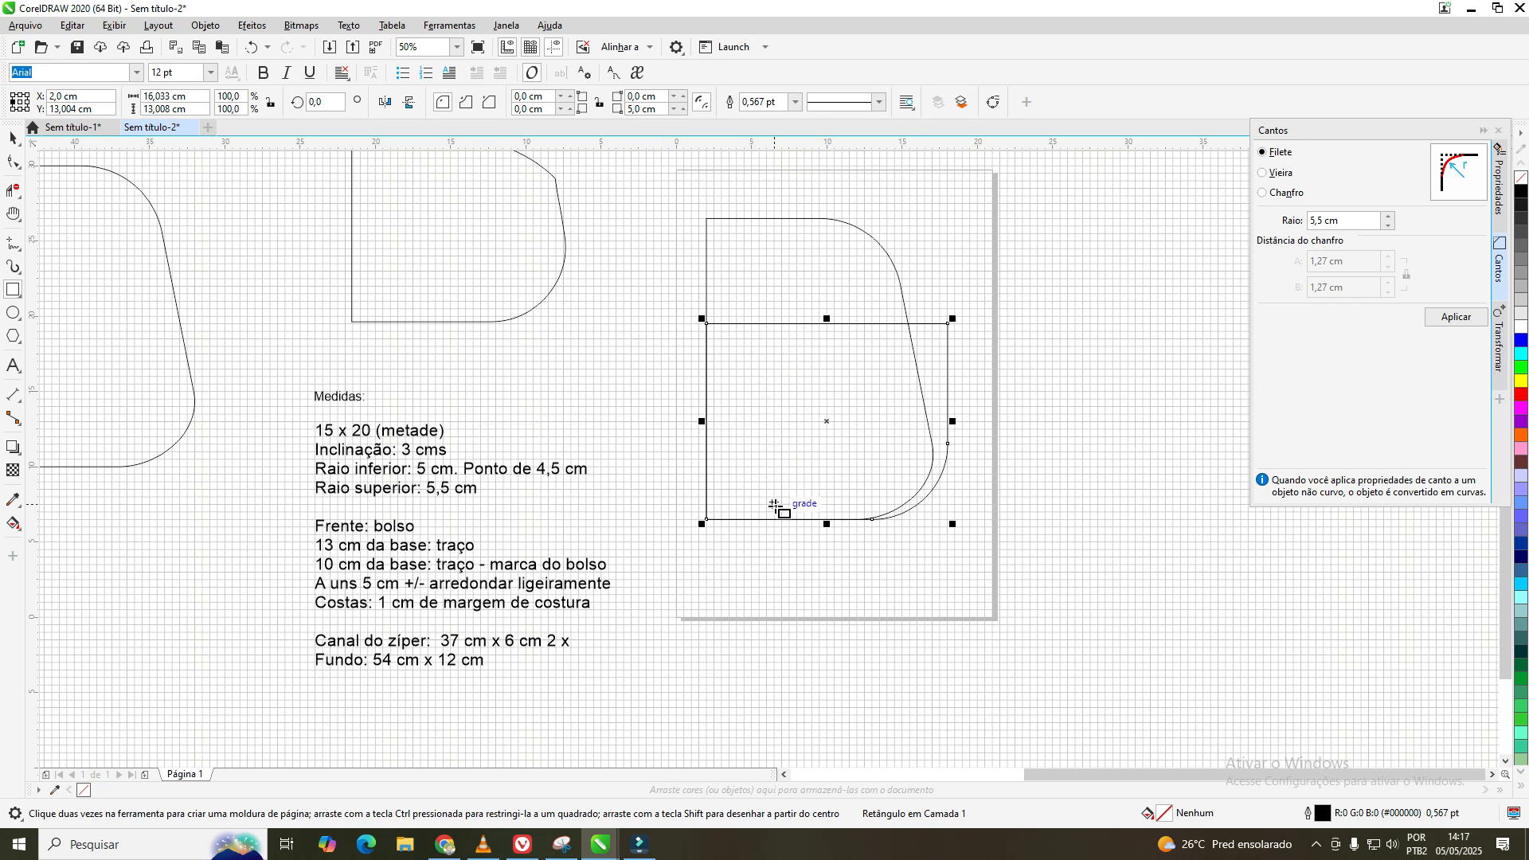
scroll(775, 504, up, 2)
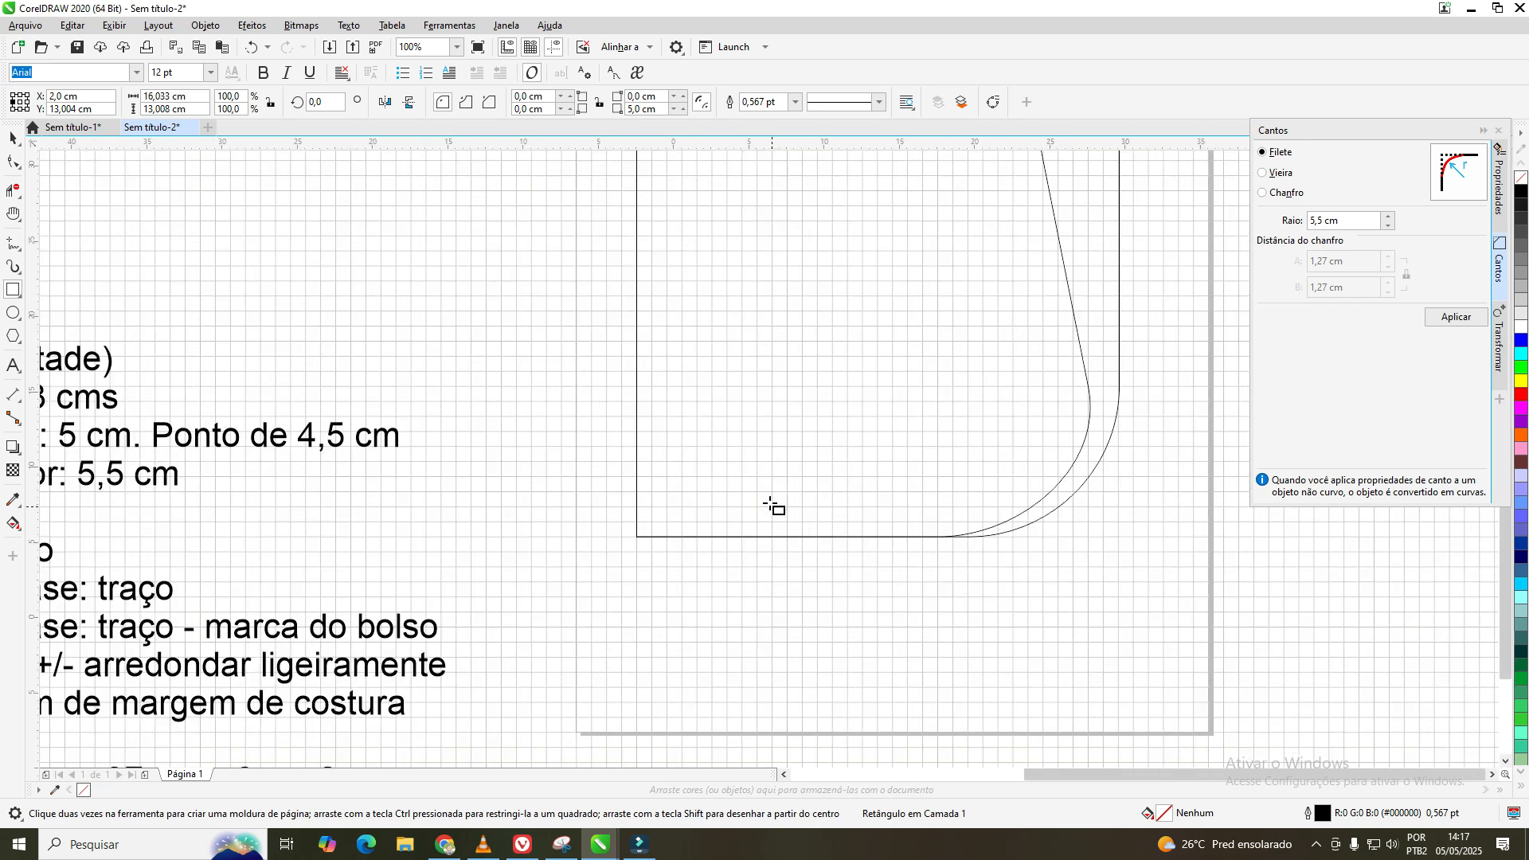
scroll(769, 503, down, 2)
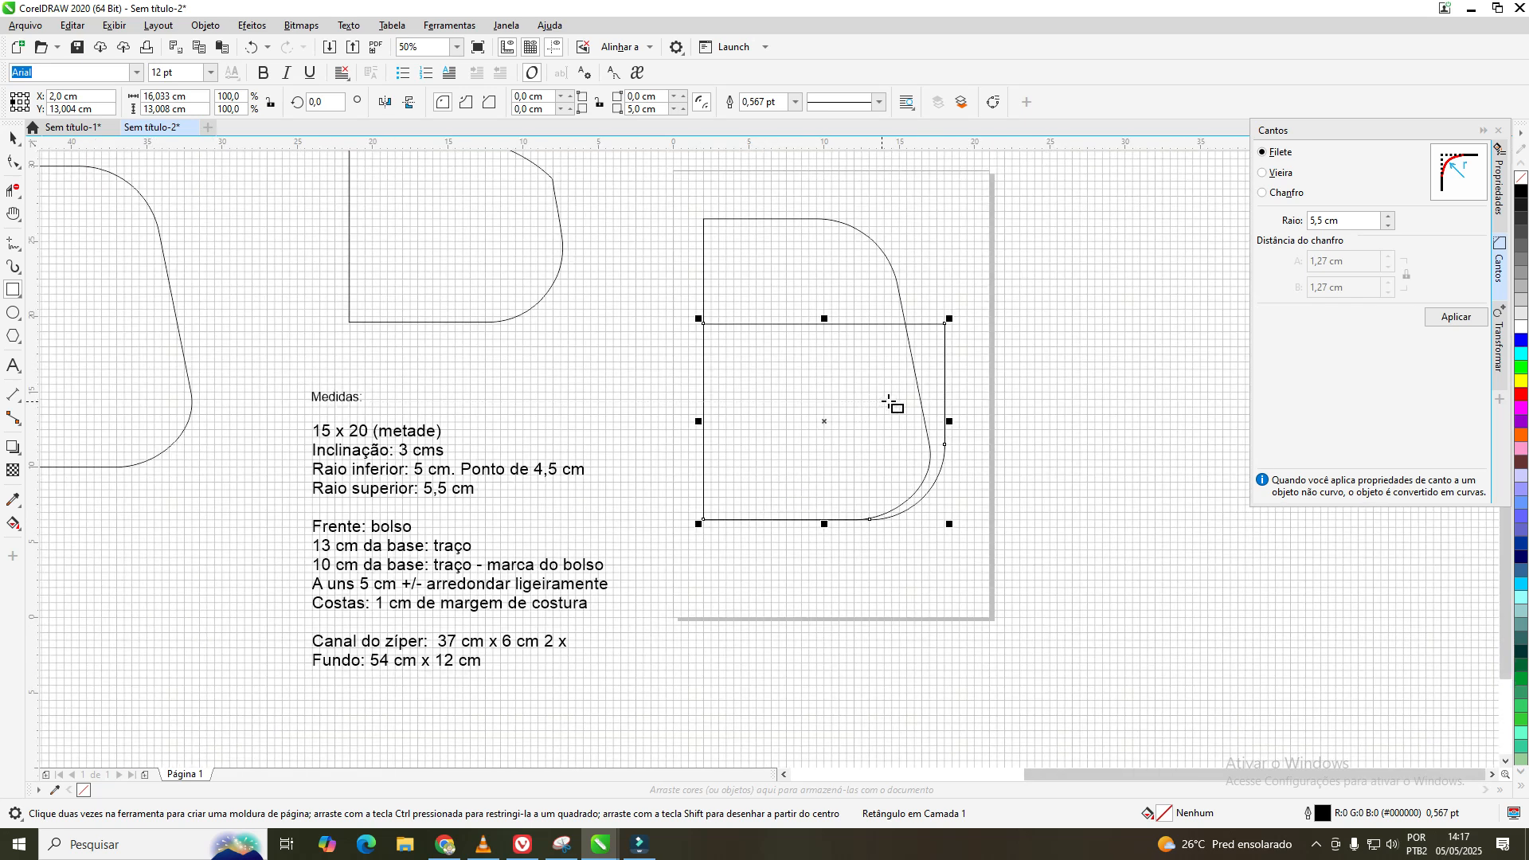
- Narrow the pocket rectangle to 15.5 cm by moving its outer side inward
drag(948, 524, 944, 528)
mouse_move(952, 316)
mouse_down()
mouse_move(930, 322)
mouse_move(943, 297)
mouse_move(950, 311)
mouse_up()
drag(948, 421, 940, 422)
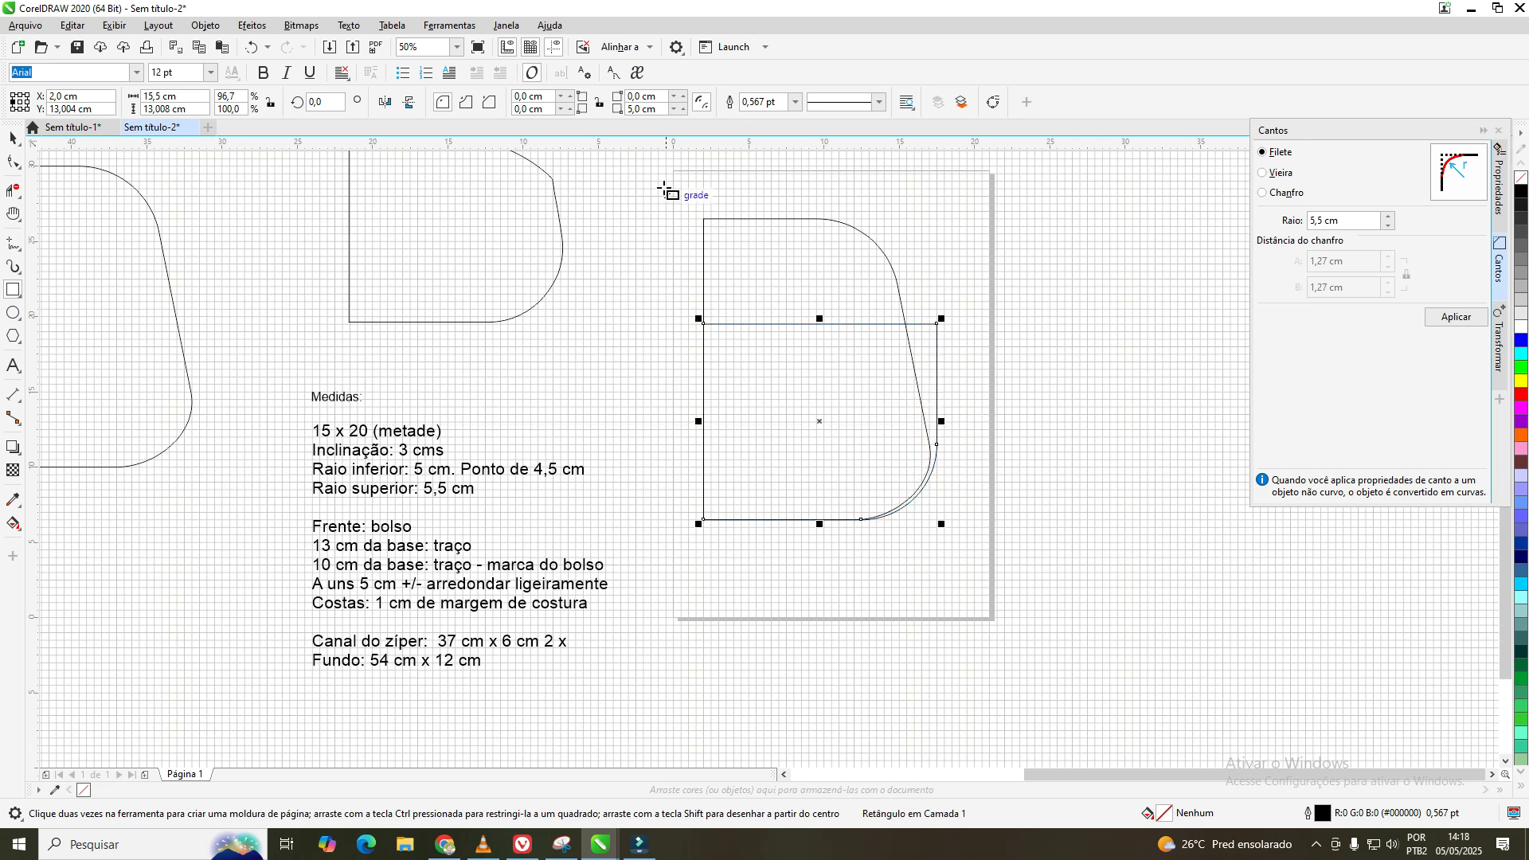
- Set the pocket rectangle's lower-right corner radius to 0 cm
click(630, 109)
double_click(631, 109)
text(0)
key(Return)
- Set the pocket rectangle's width to 15.0 cm
mouse_move(941, 423)
mouse_down()
mouse_move(929, 421)
mouse_move(942, 420)
mouse_up()
mouse_move(940, 422)
mouse_down()
mouse_move(924, 421)
mouse_move(956, 422)
mouse_move(939, 423)
mouse_up()
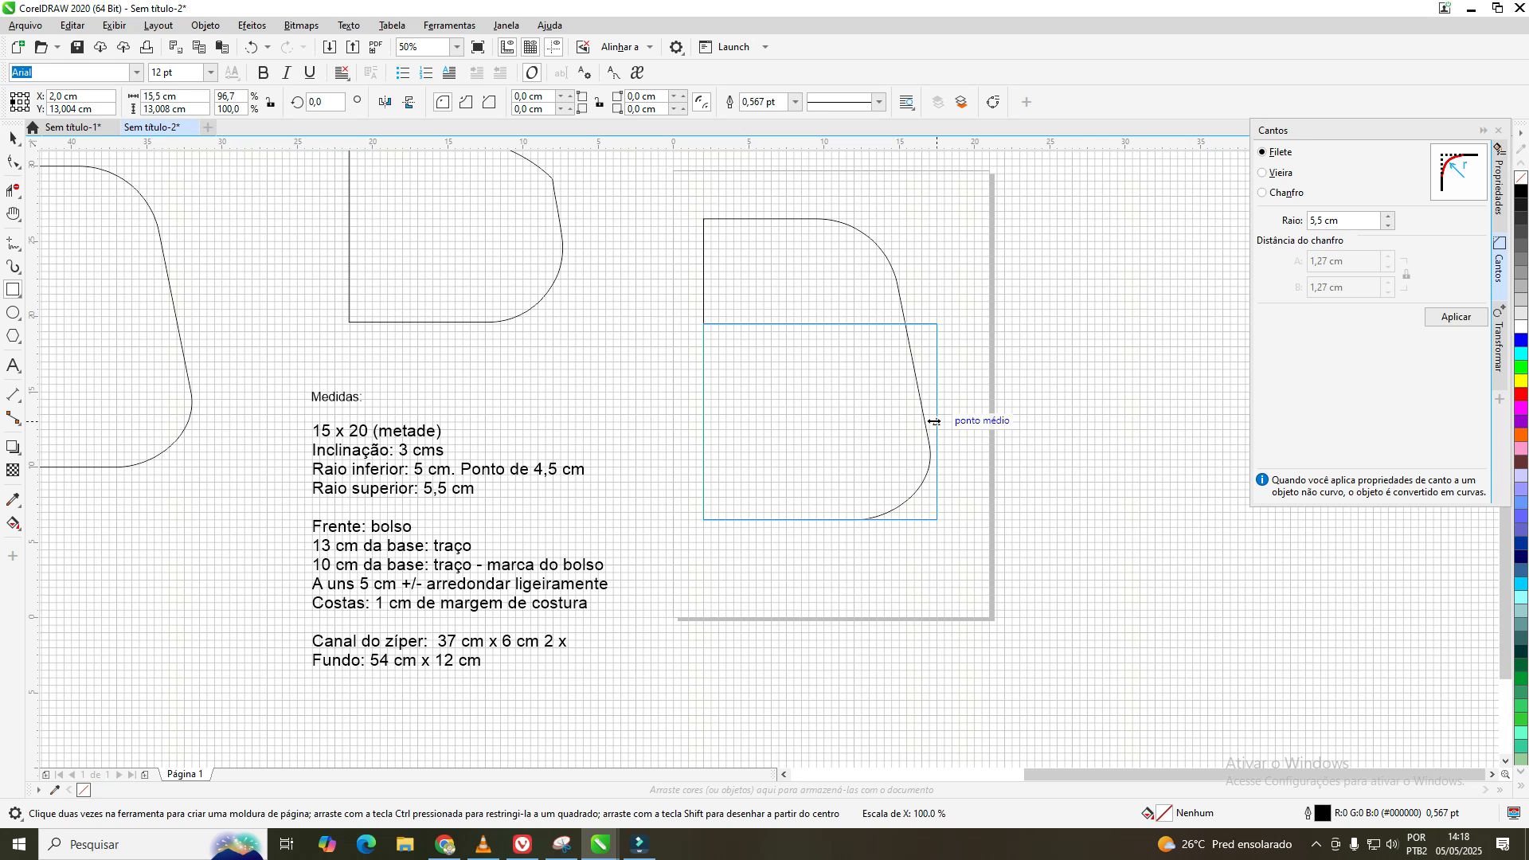
drag(932, 421, 933, 421)
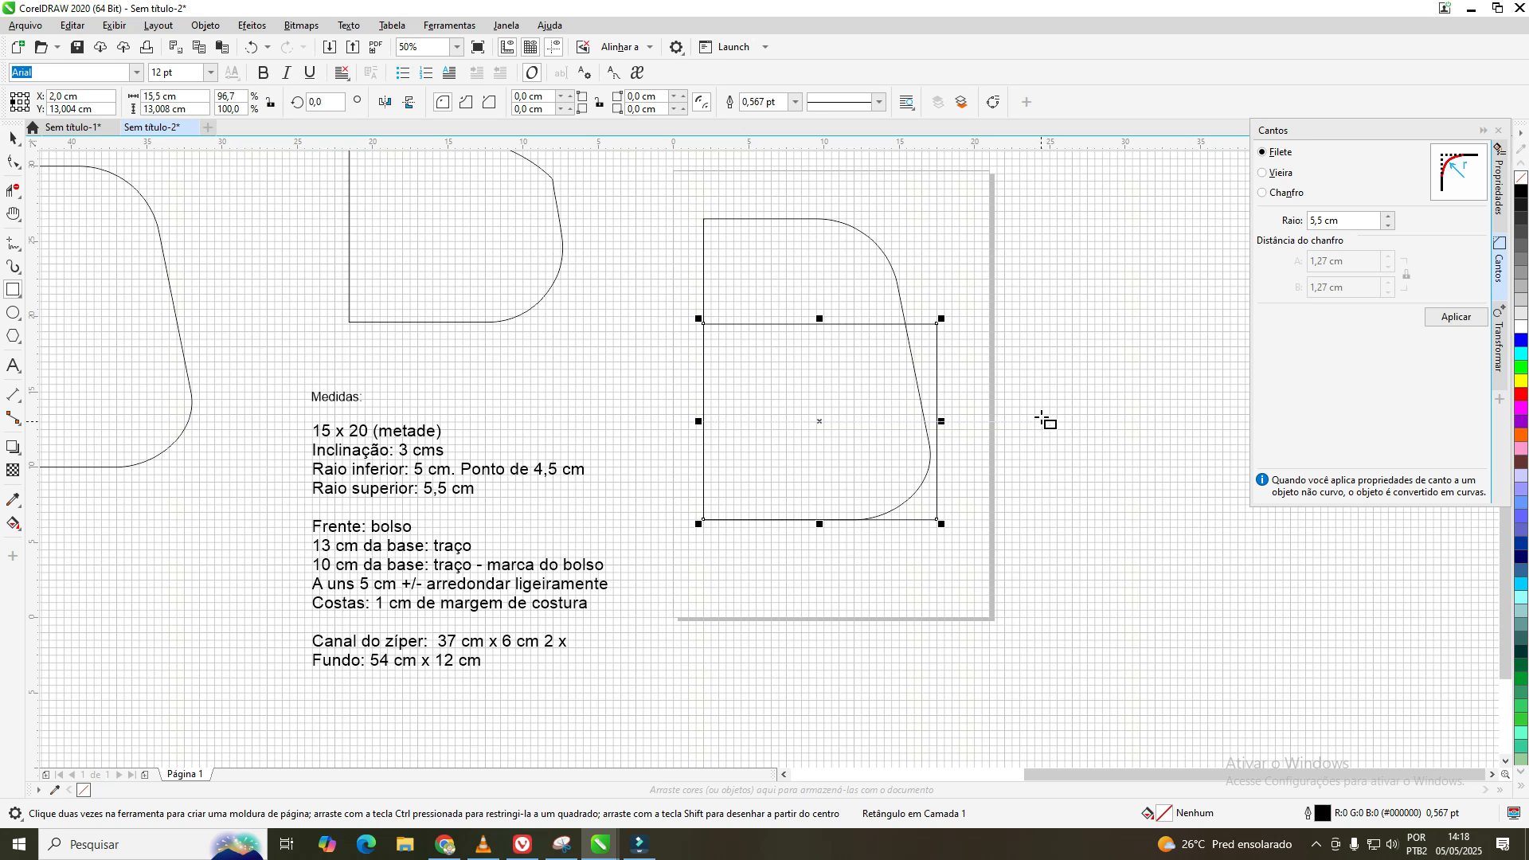
double_click(163, 96)
text(0)
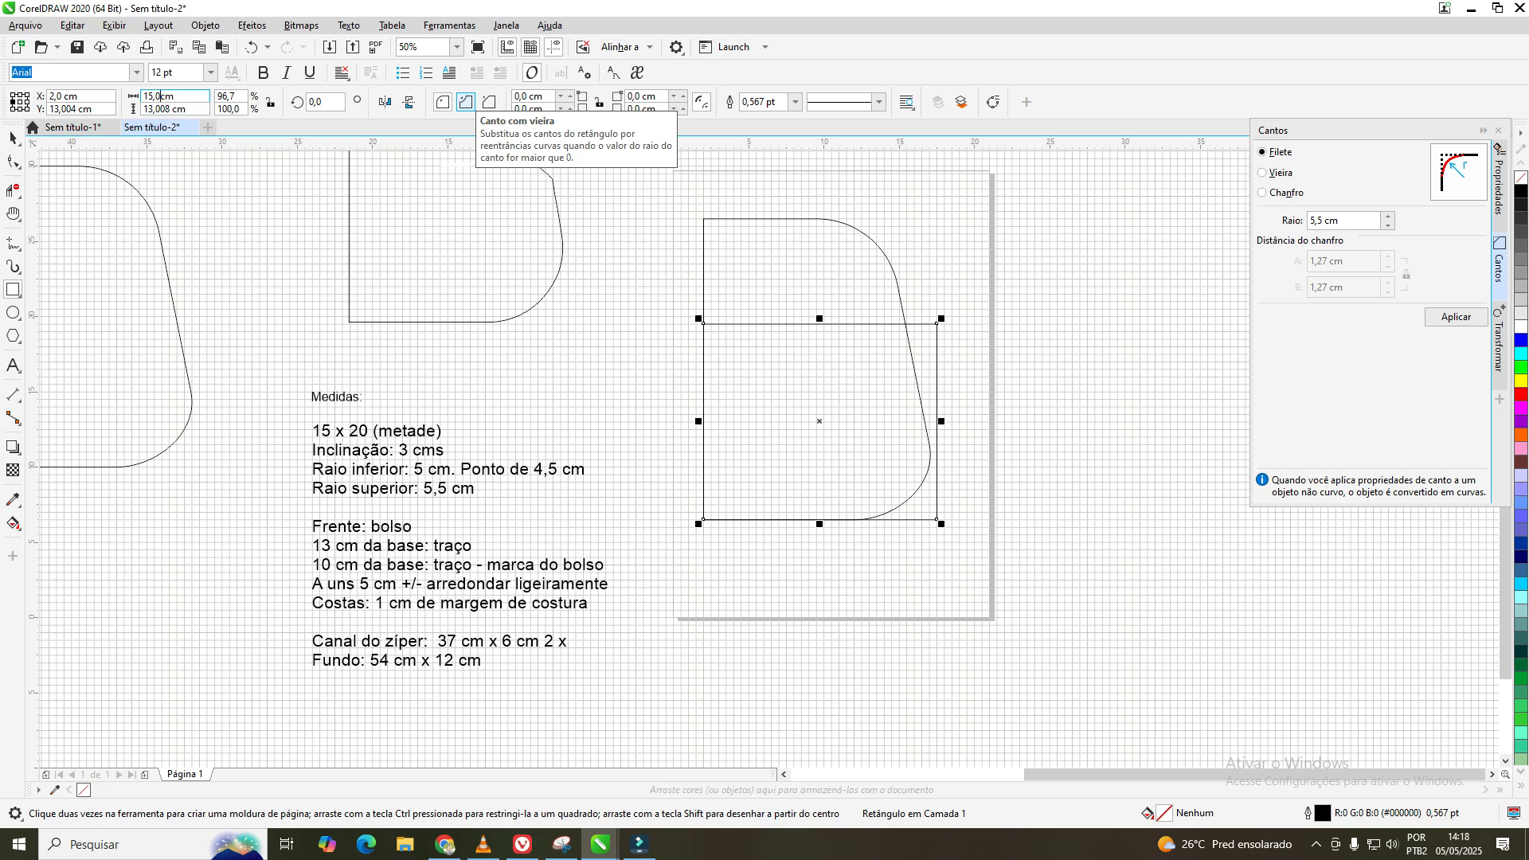
key(Return)
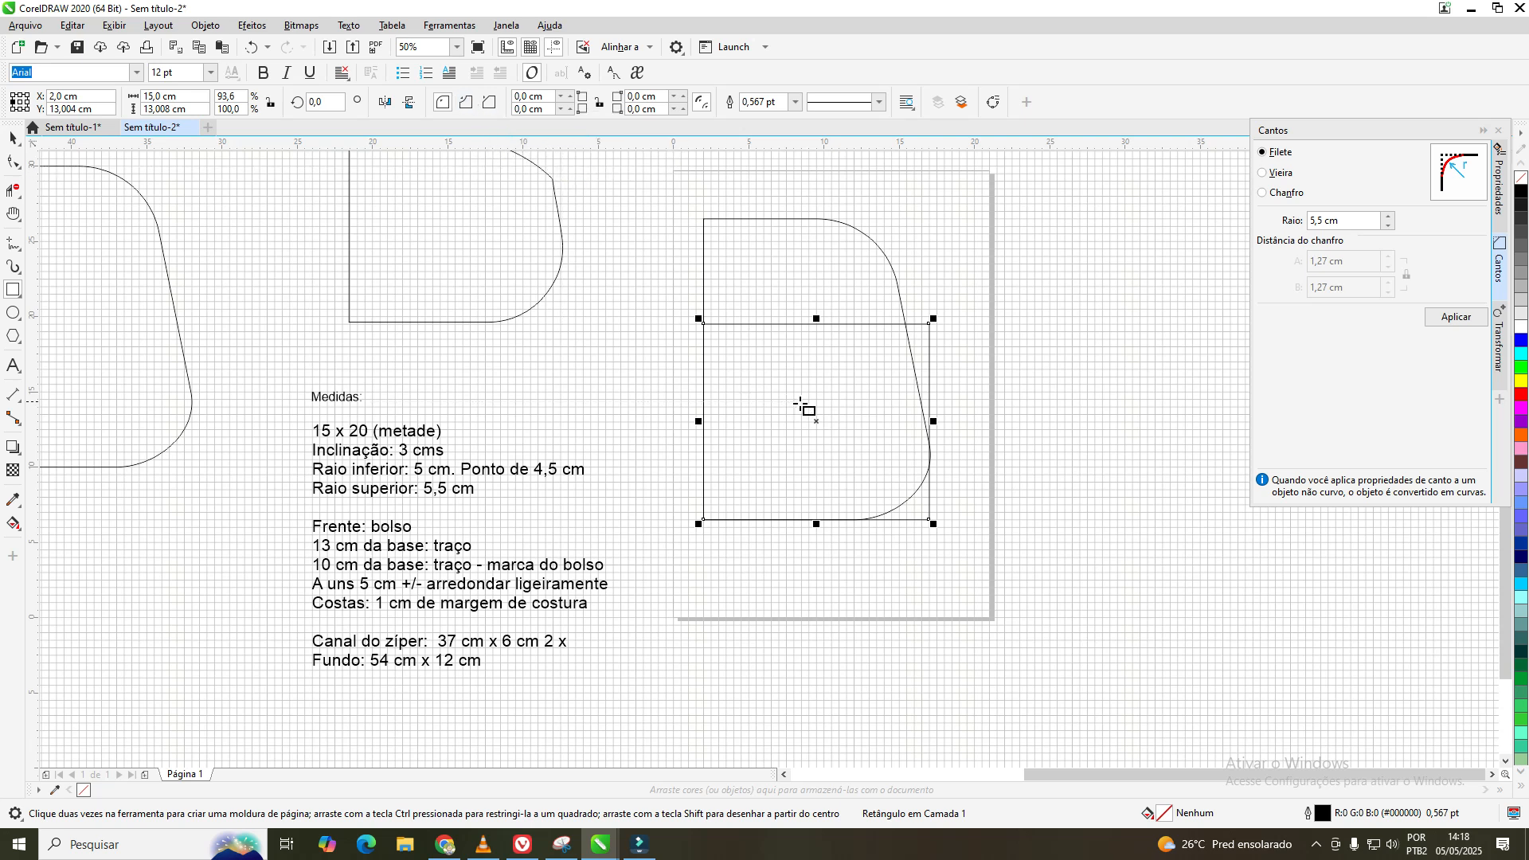
- Convert the pocket rectangle to curves, pick out its upper-right node, and reselect the whole shape
click(20, 169)
click(60, 160)
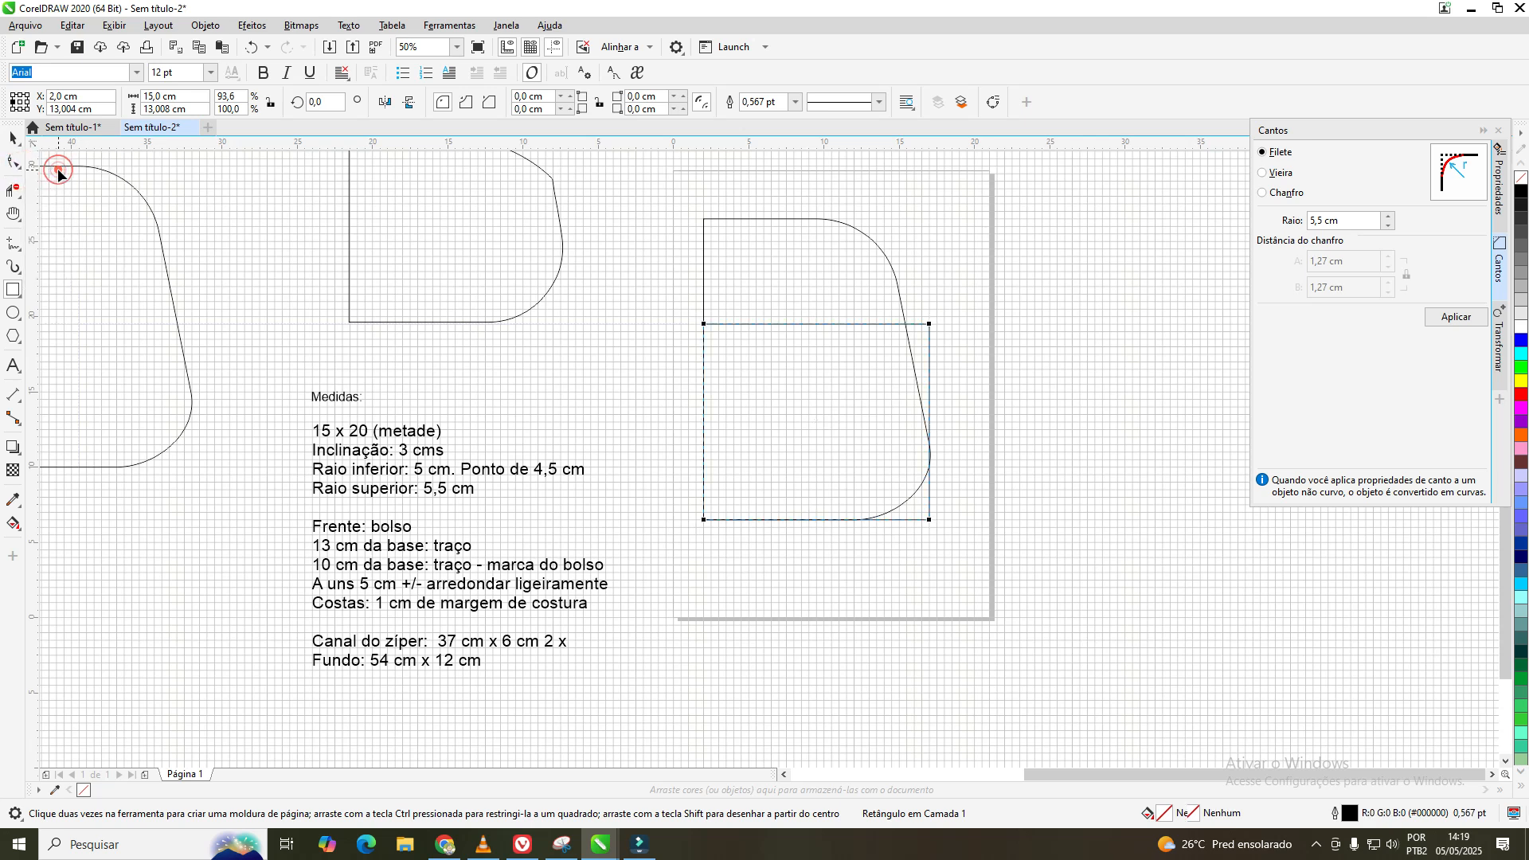
click(993, 102)
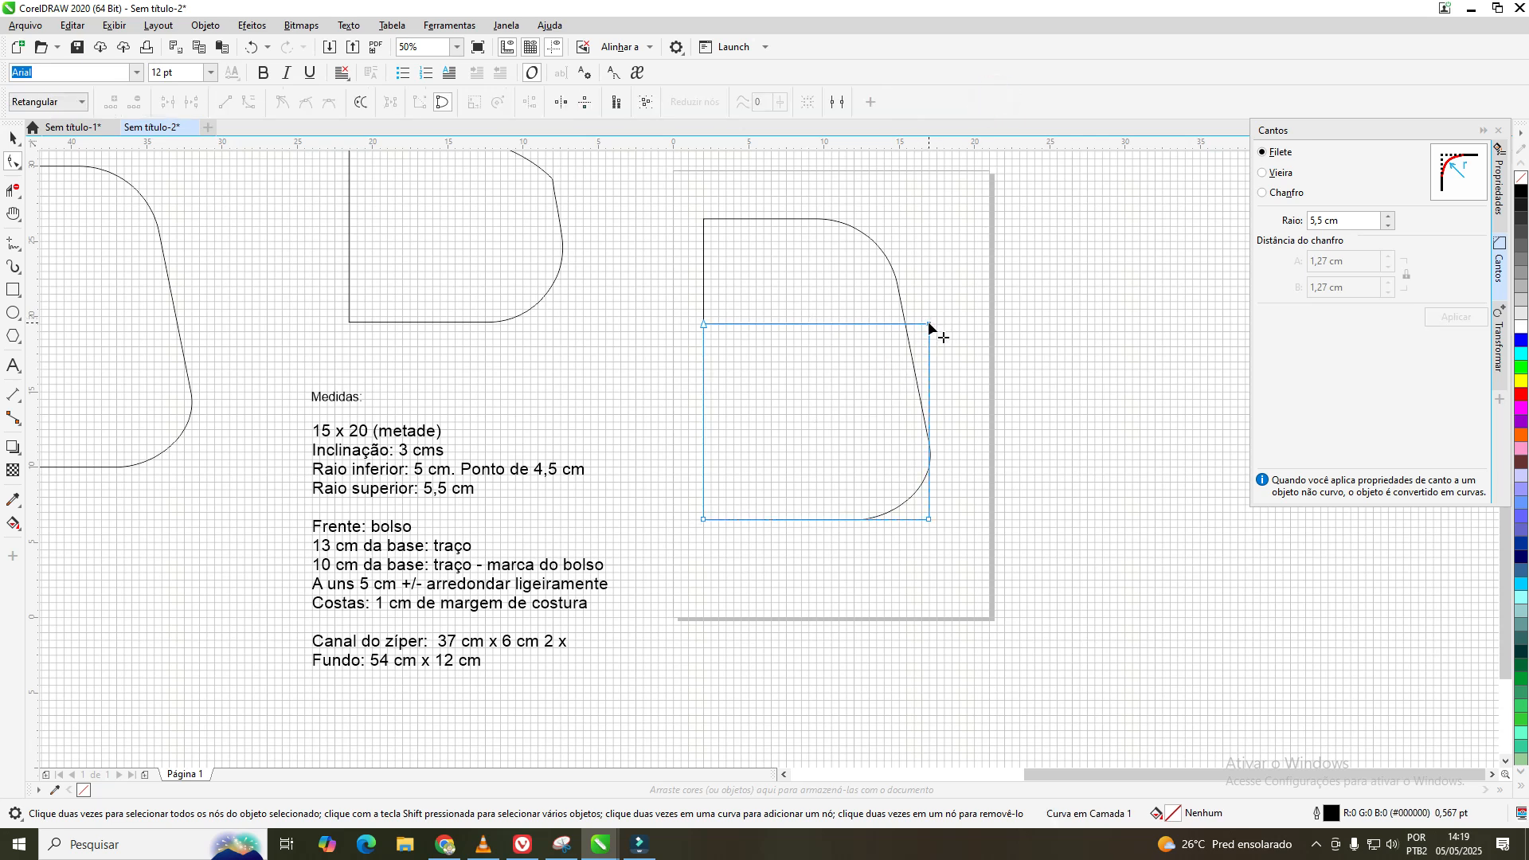
drag(929, 324, 925, 333)
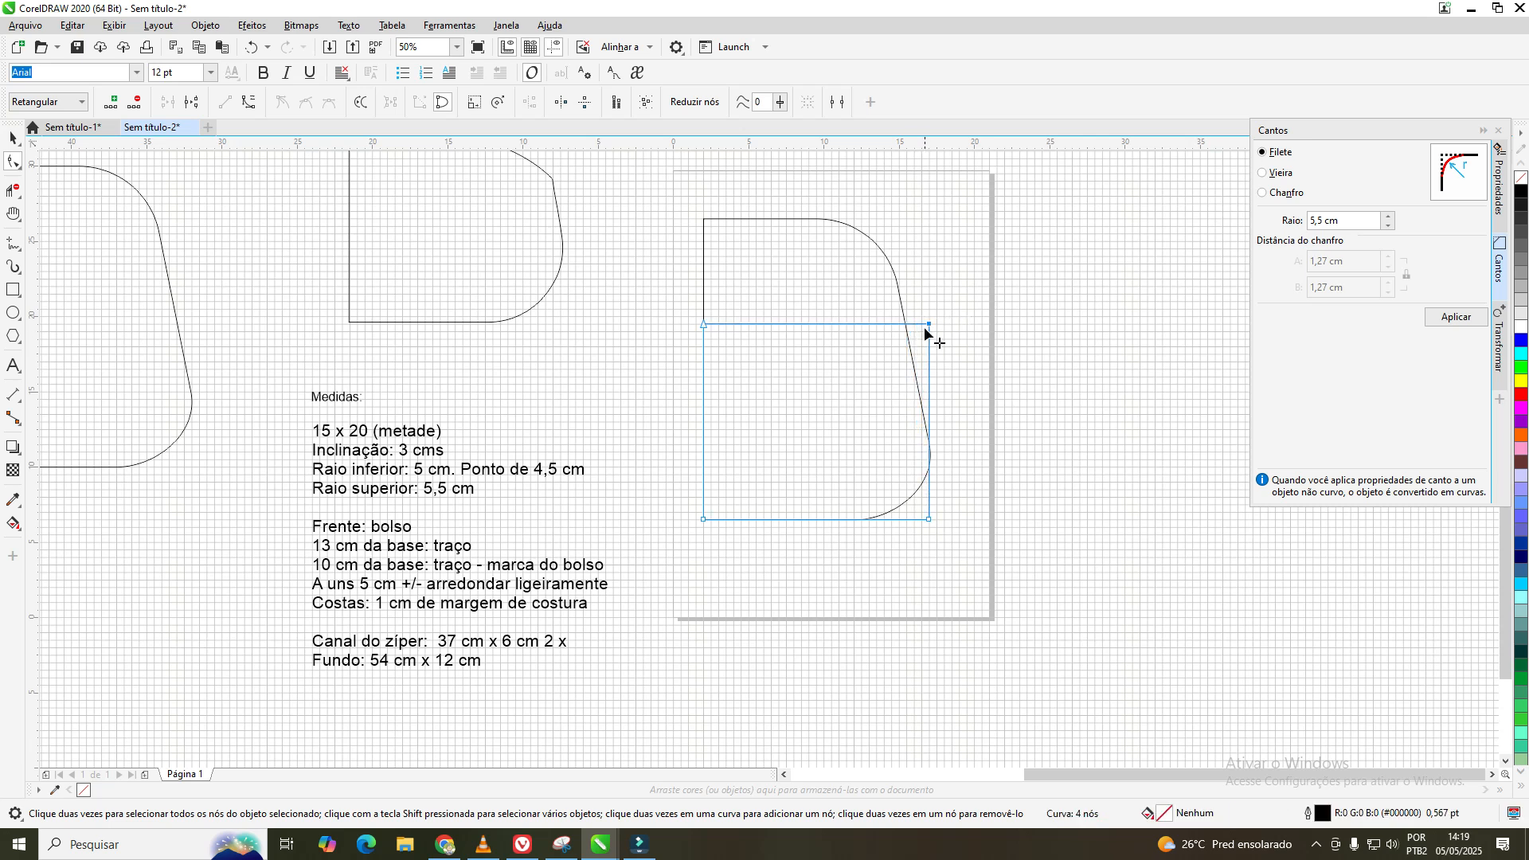
click(13, 138)
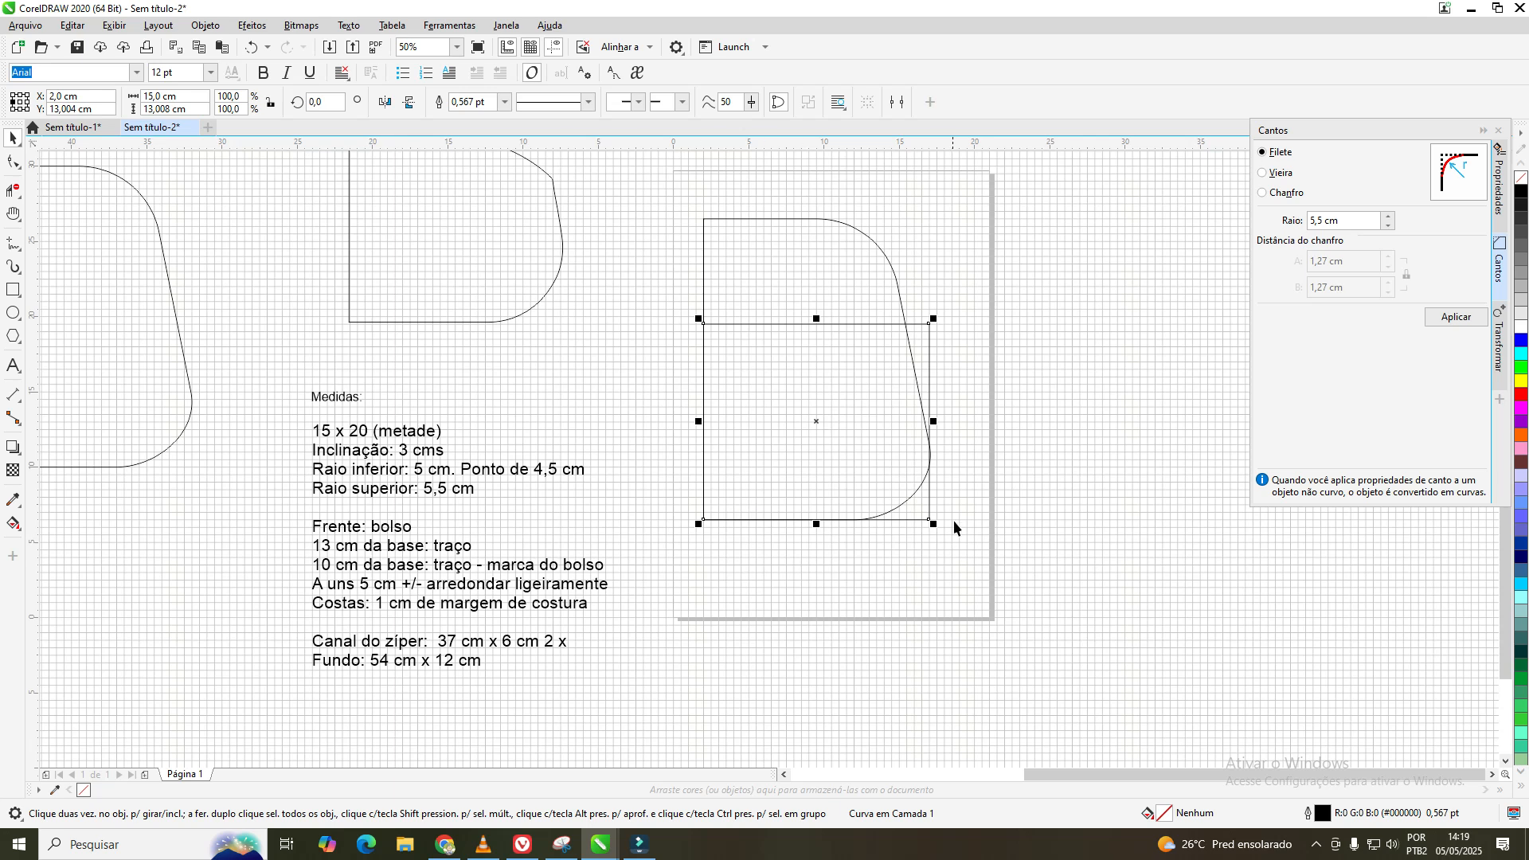
click(928, 520)
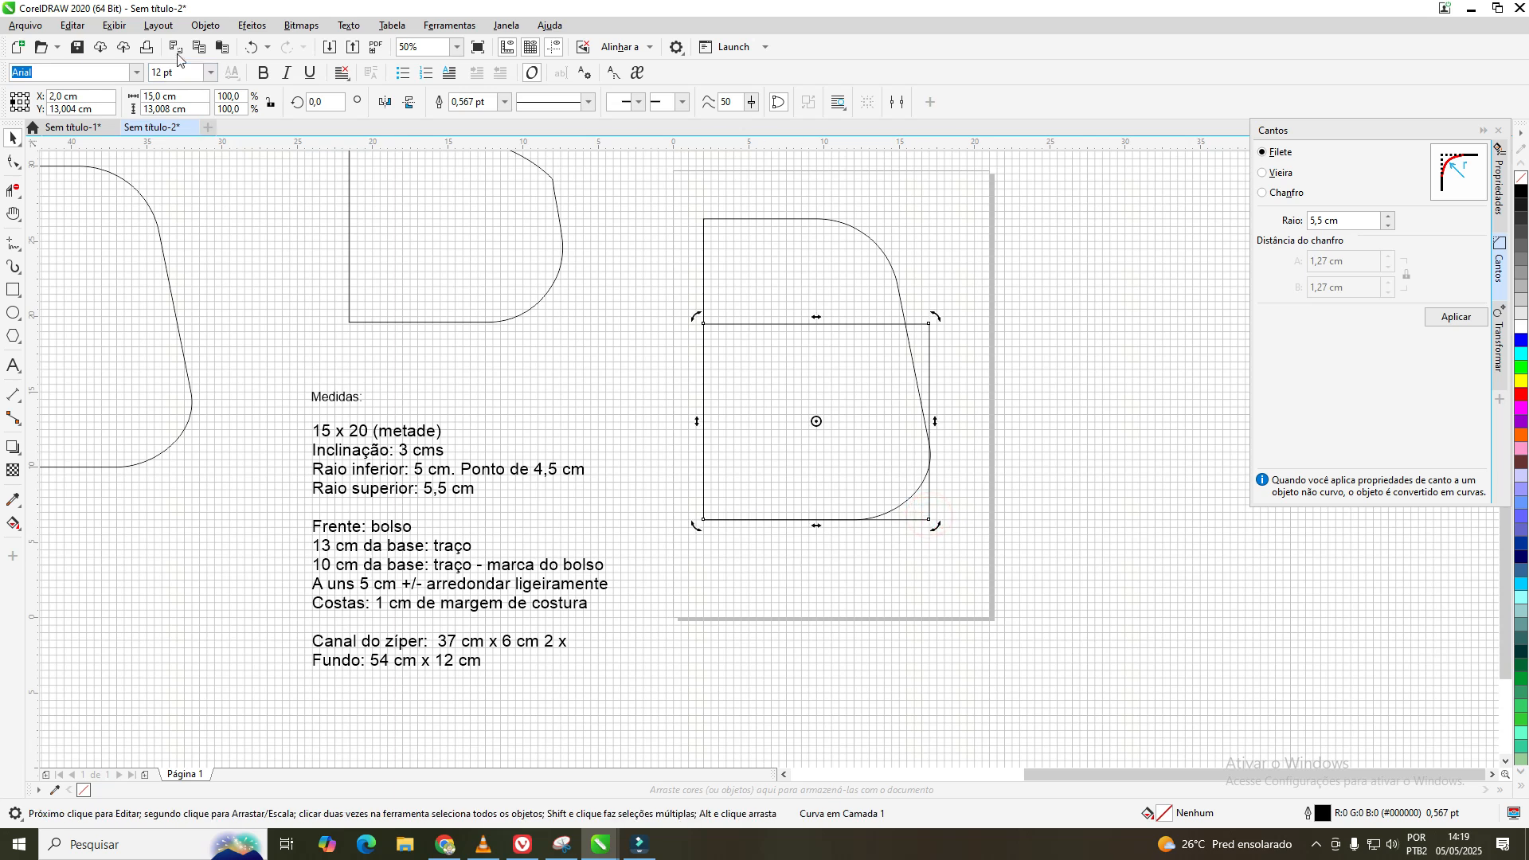
- Undo the pocket rectangle's conversion to curves and set its lower-right corner radius to 5,0 cm
click(252, 46)
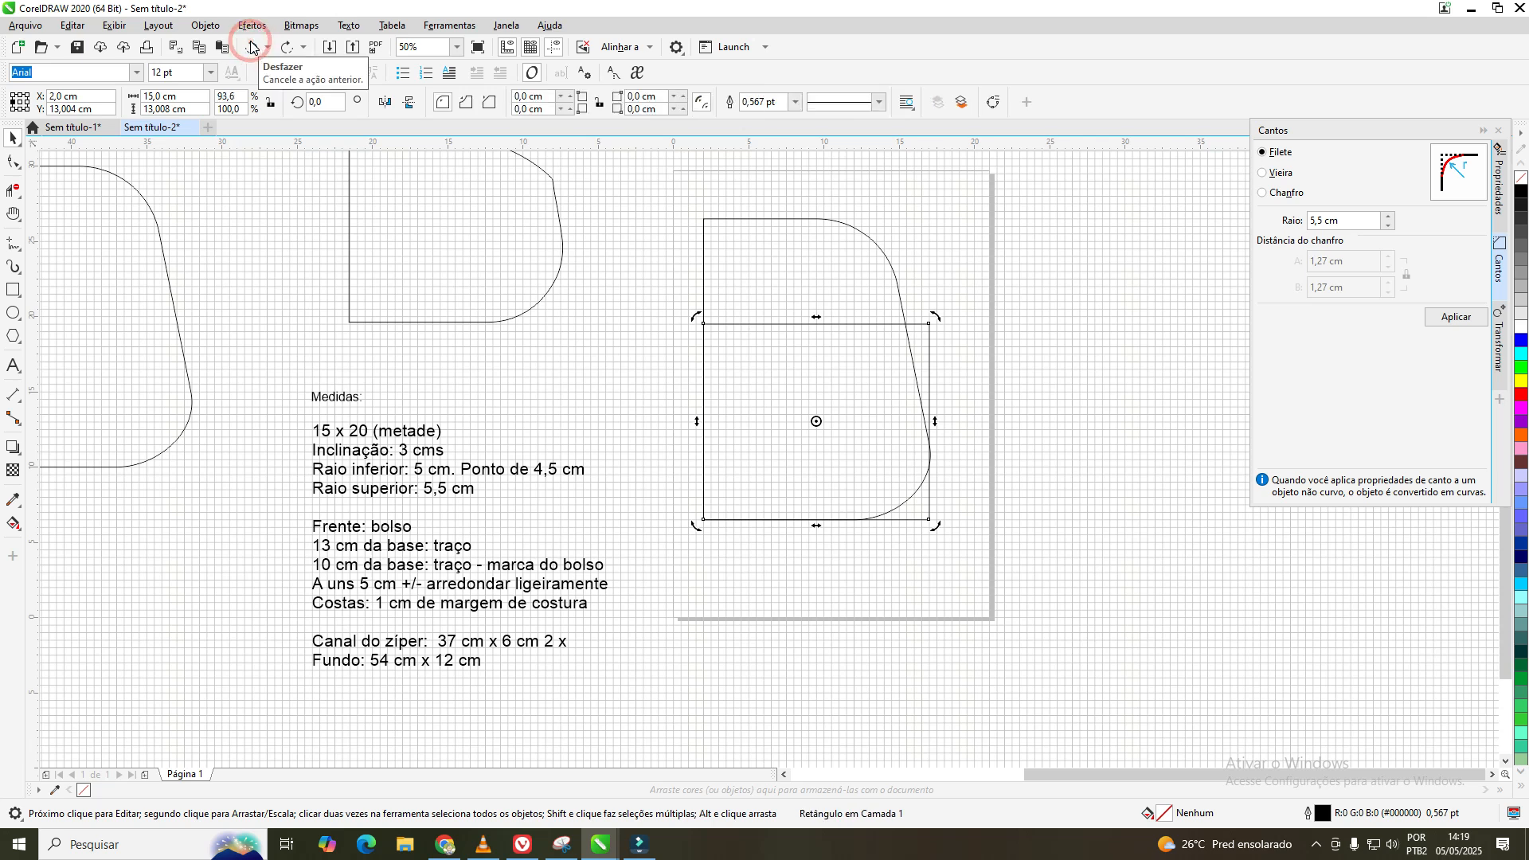
click(632, 109)
click(632, 109)
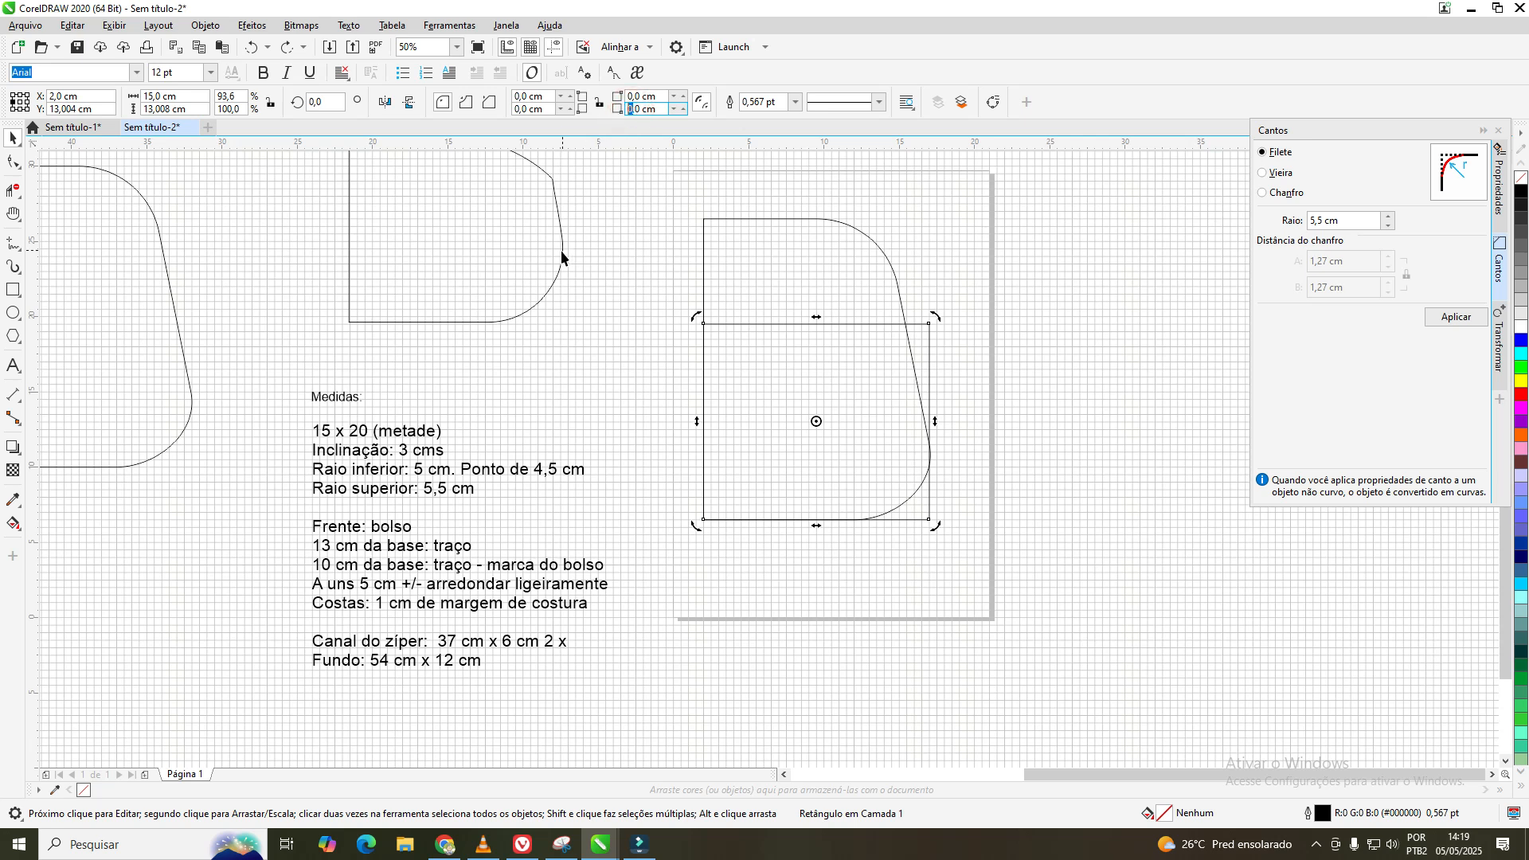
key(Return)
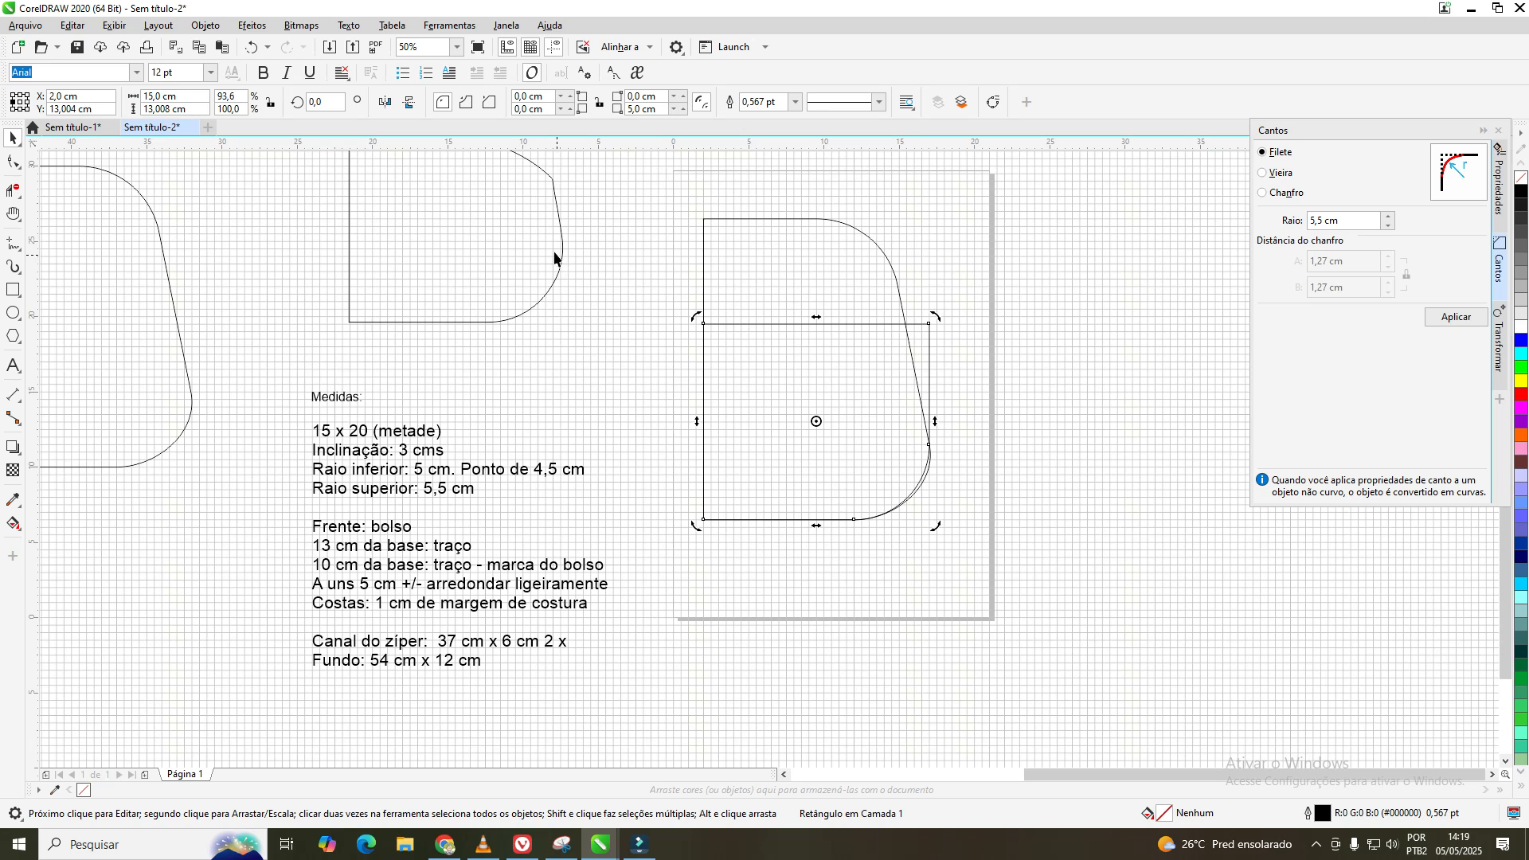
- Convert the pocket rectangle to curves and move its upper-right node inward onto the bag outline's slanted side
click(23, 171)
click(62, 163)
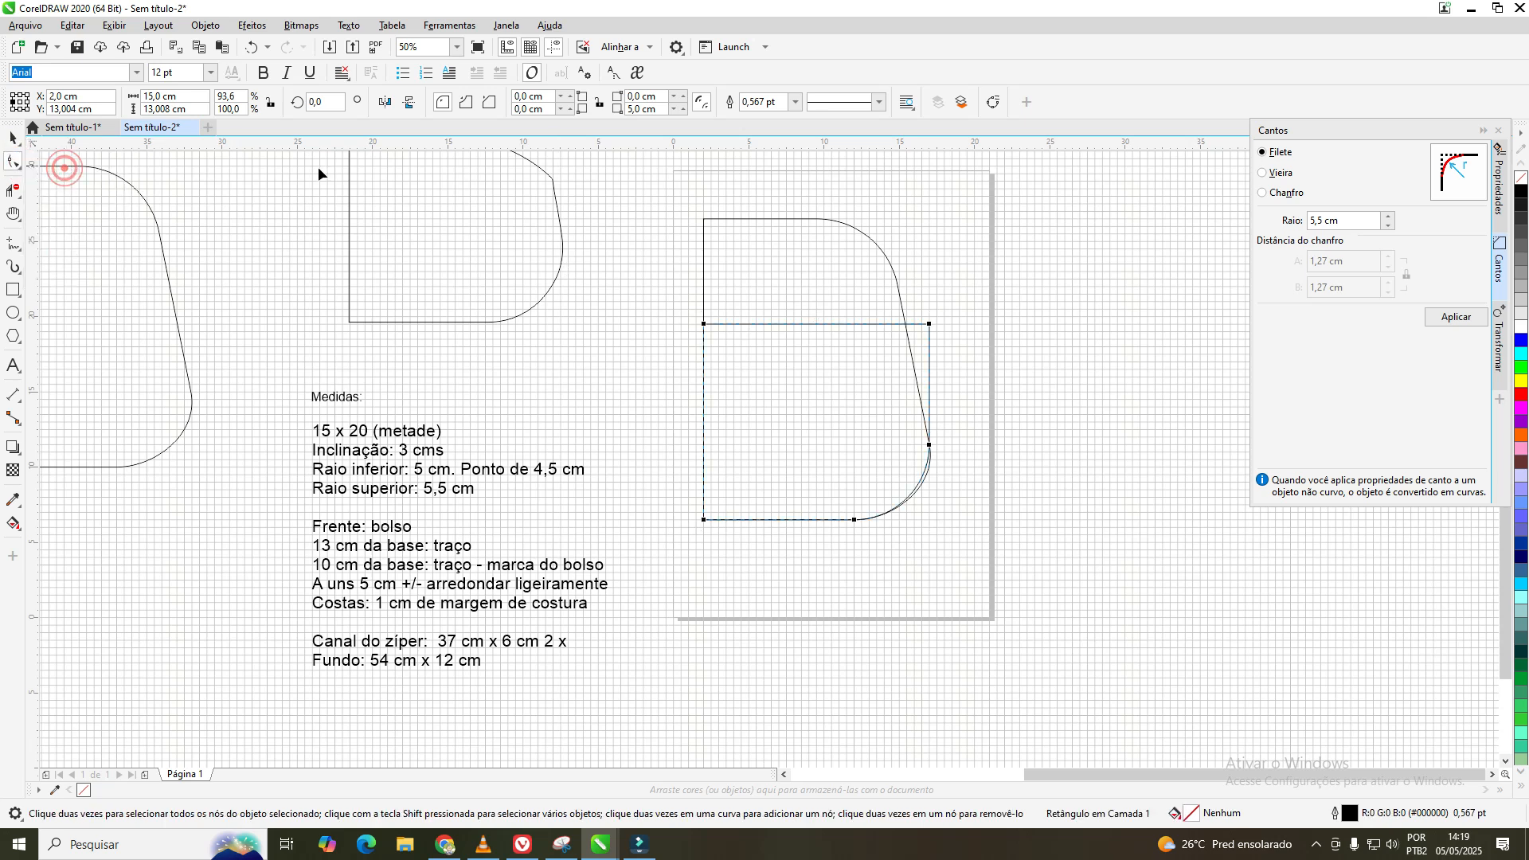
click(994, 105)
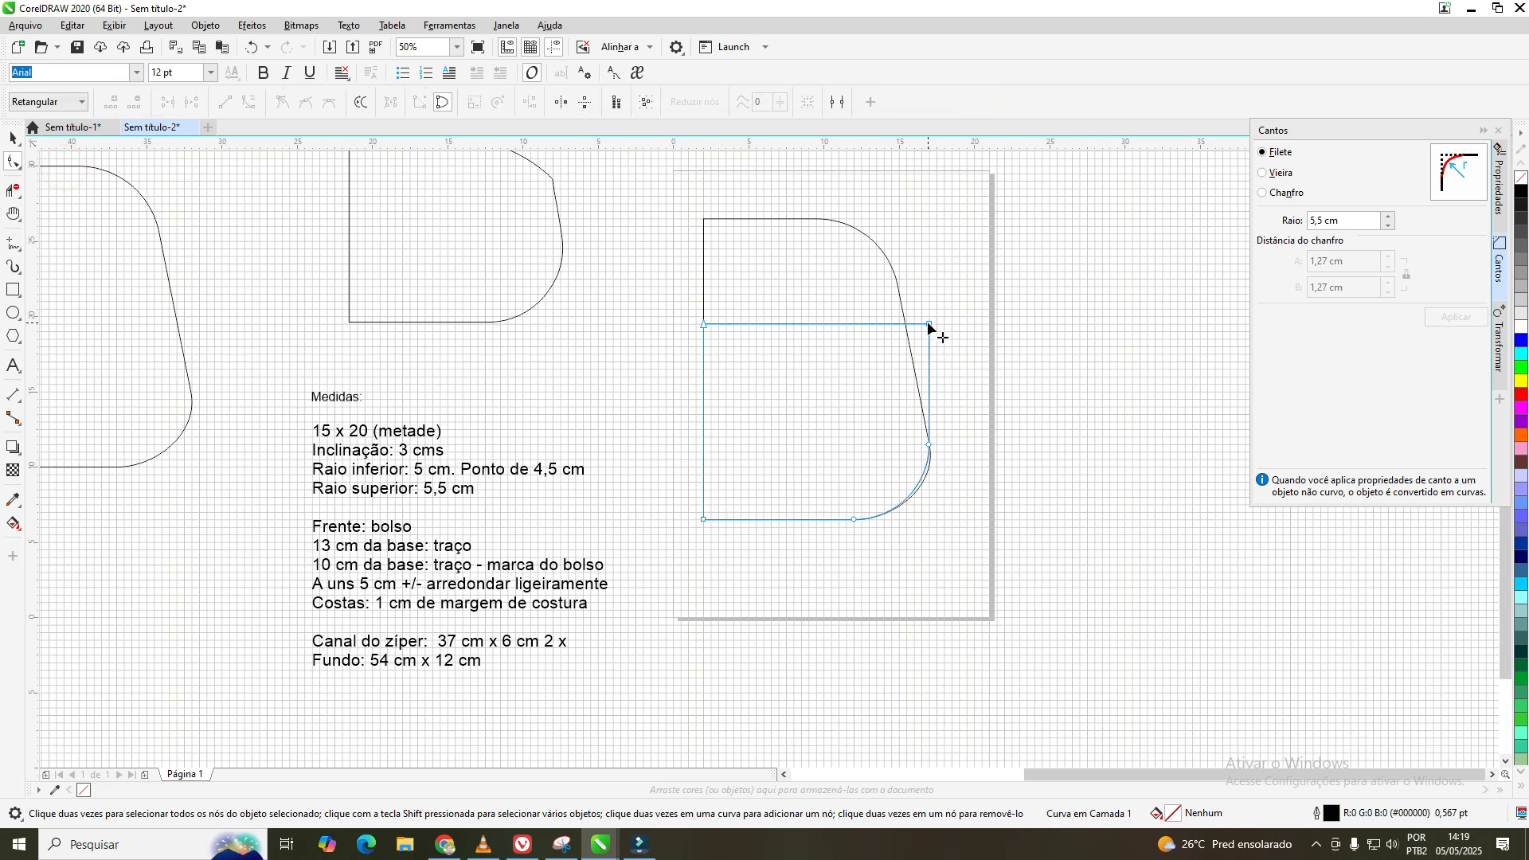
drag(930, 324, 909, 325)
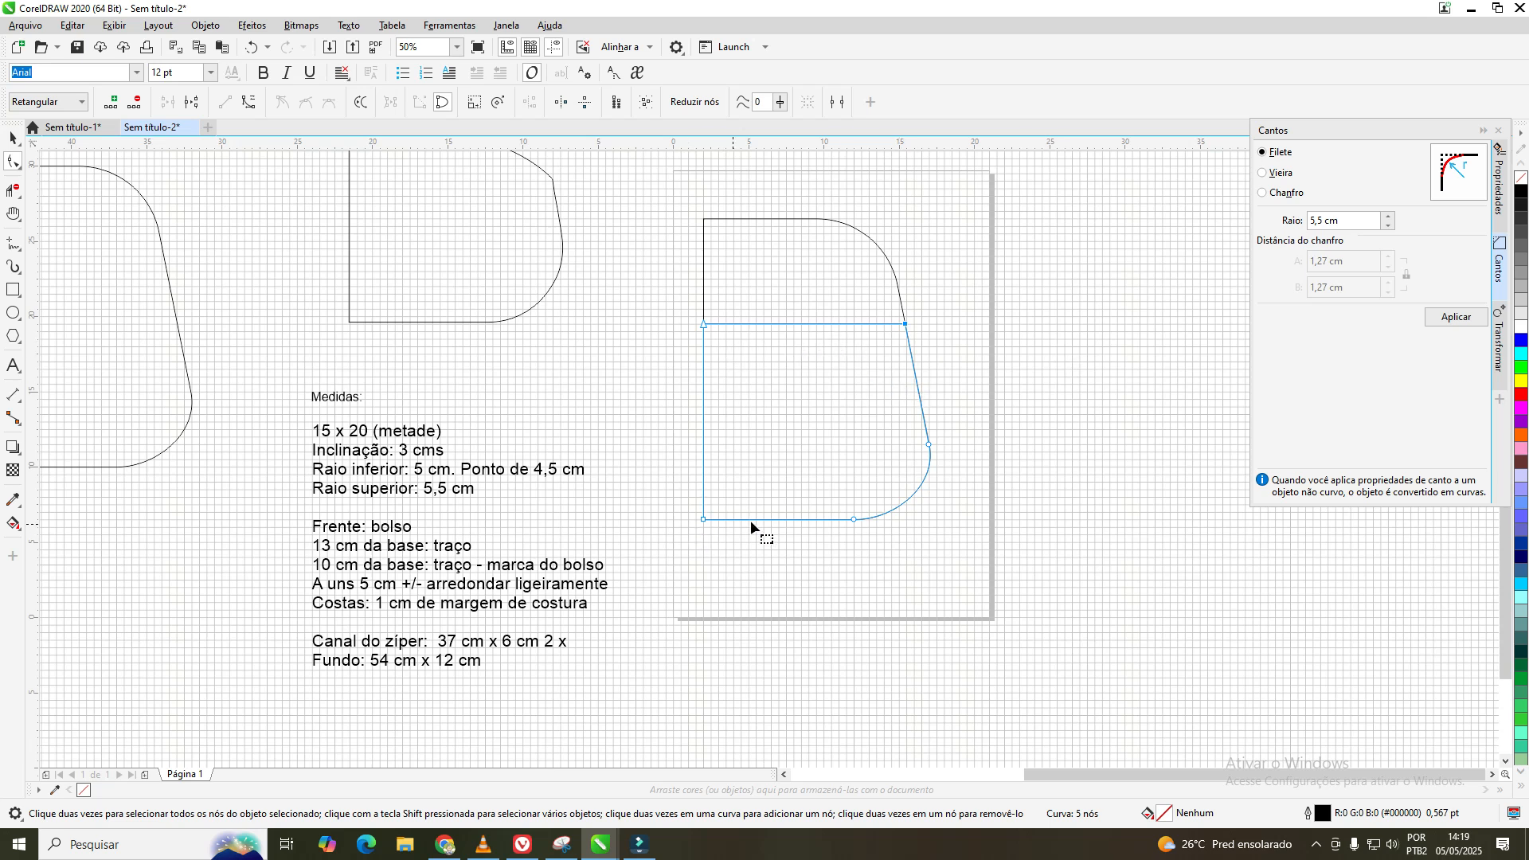
click(13, 137)
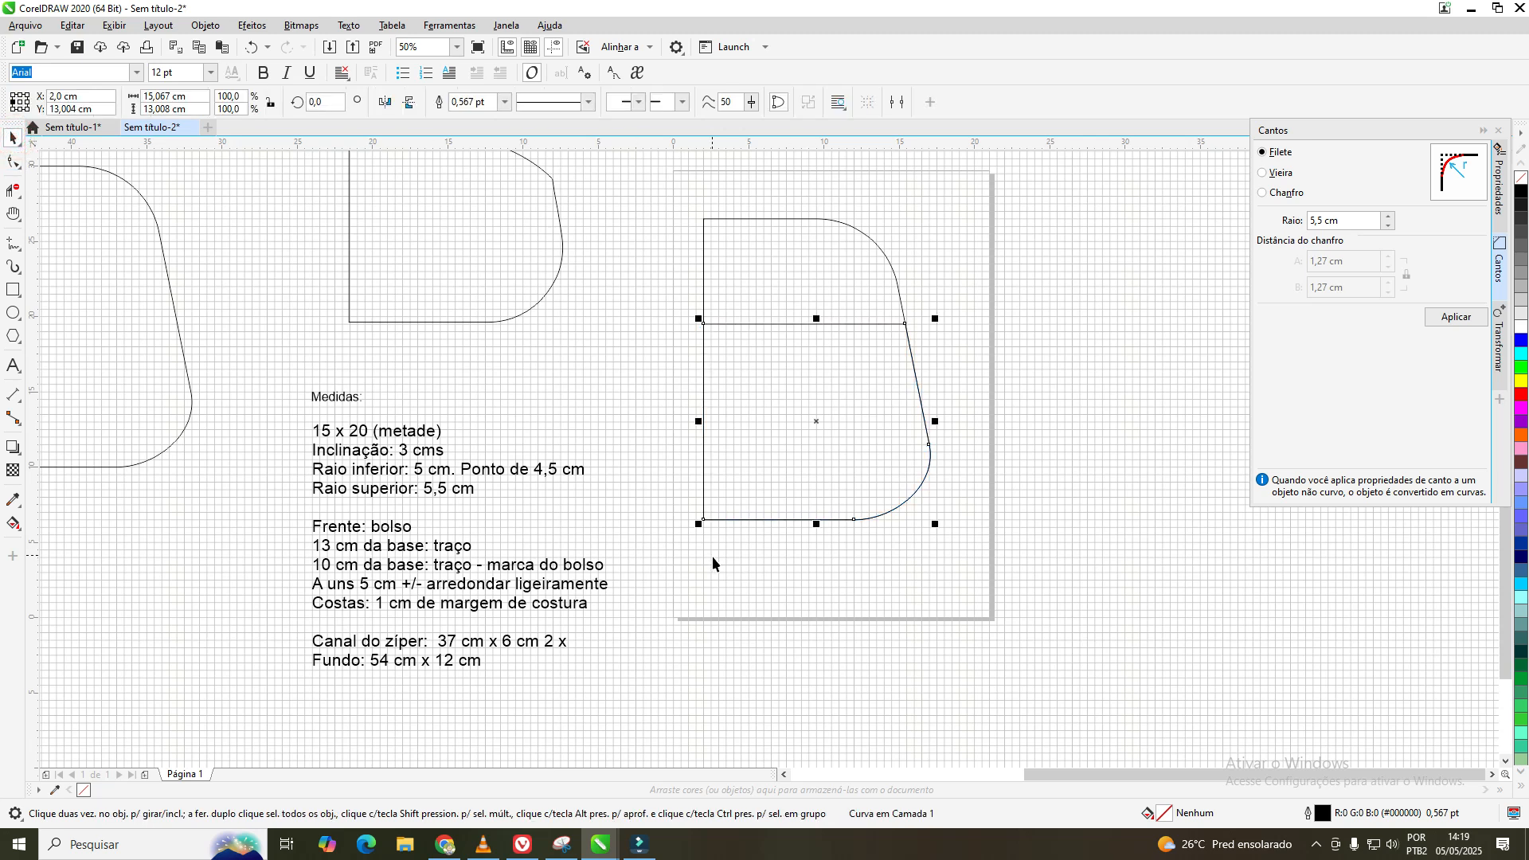
scroll(701, 556, up, 2)
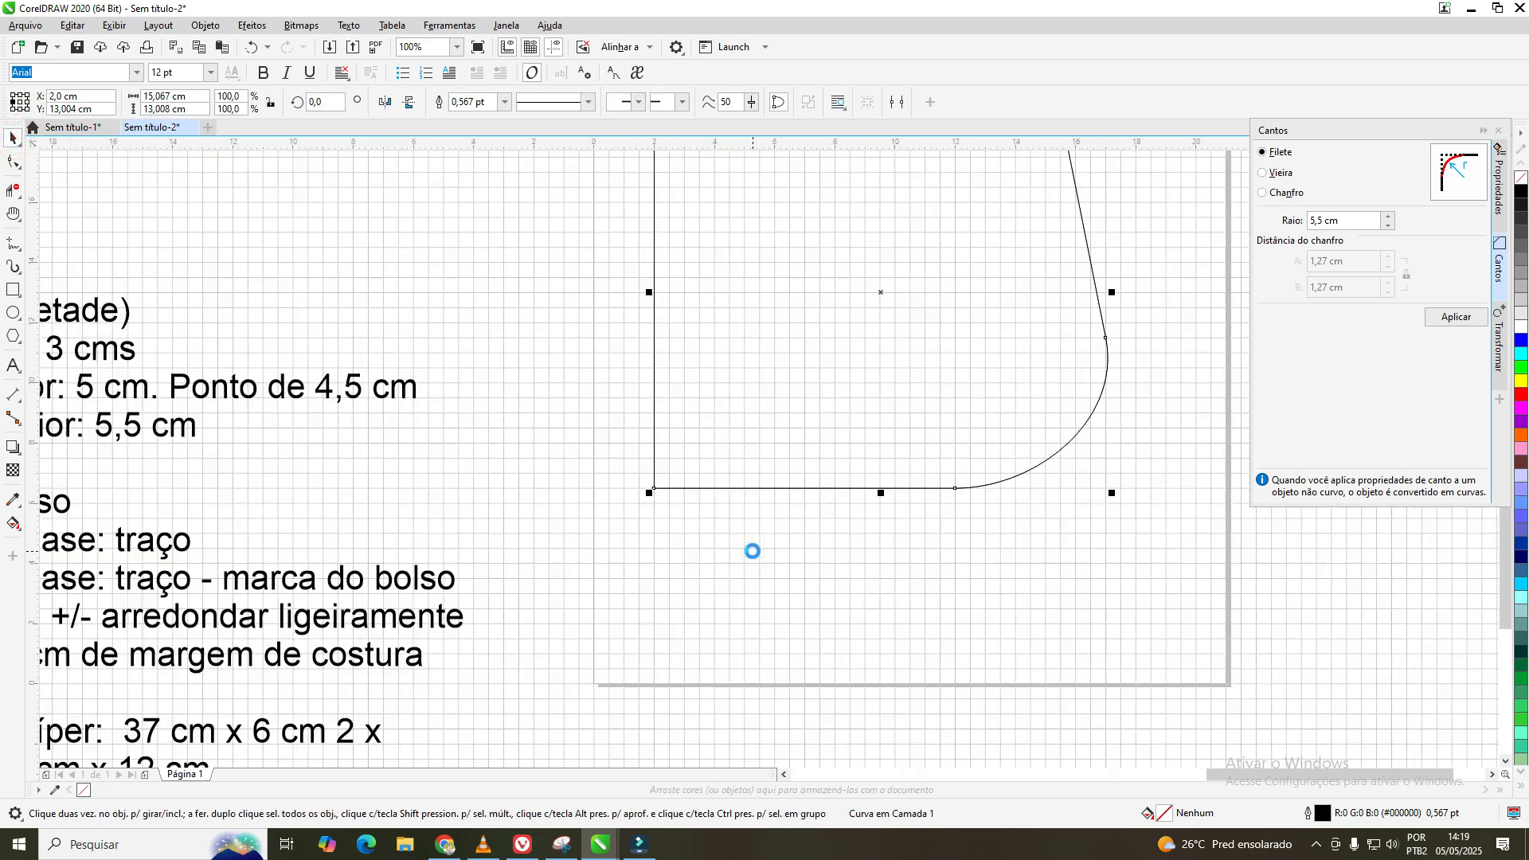
scroll(759, 564, down, 1)
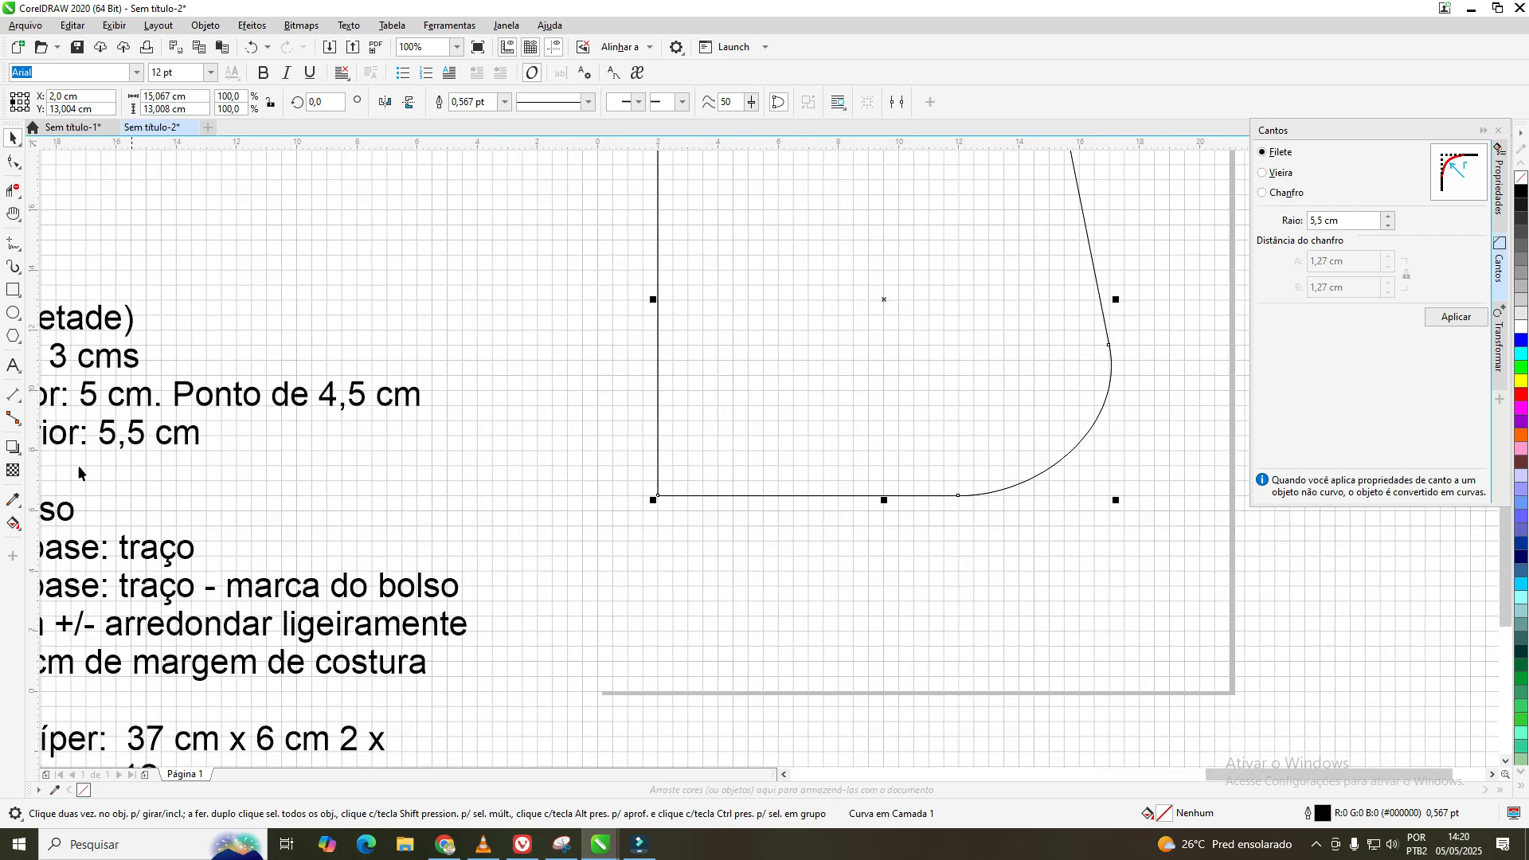
click(15, 215)
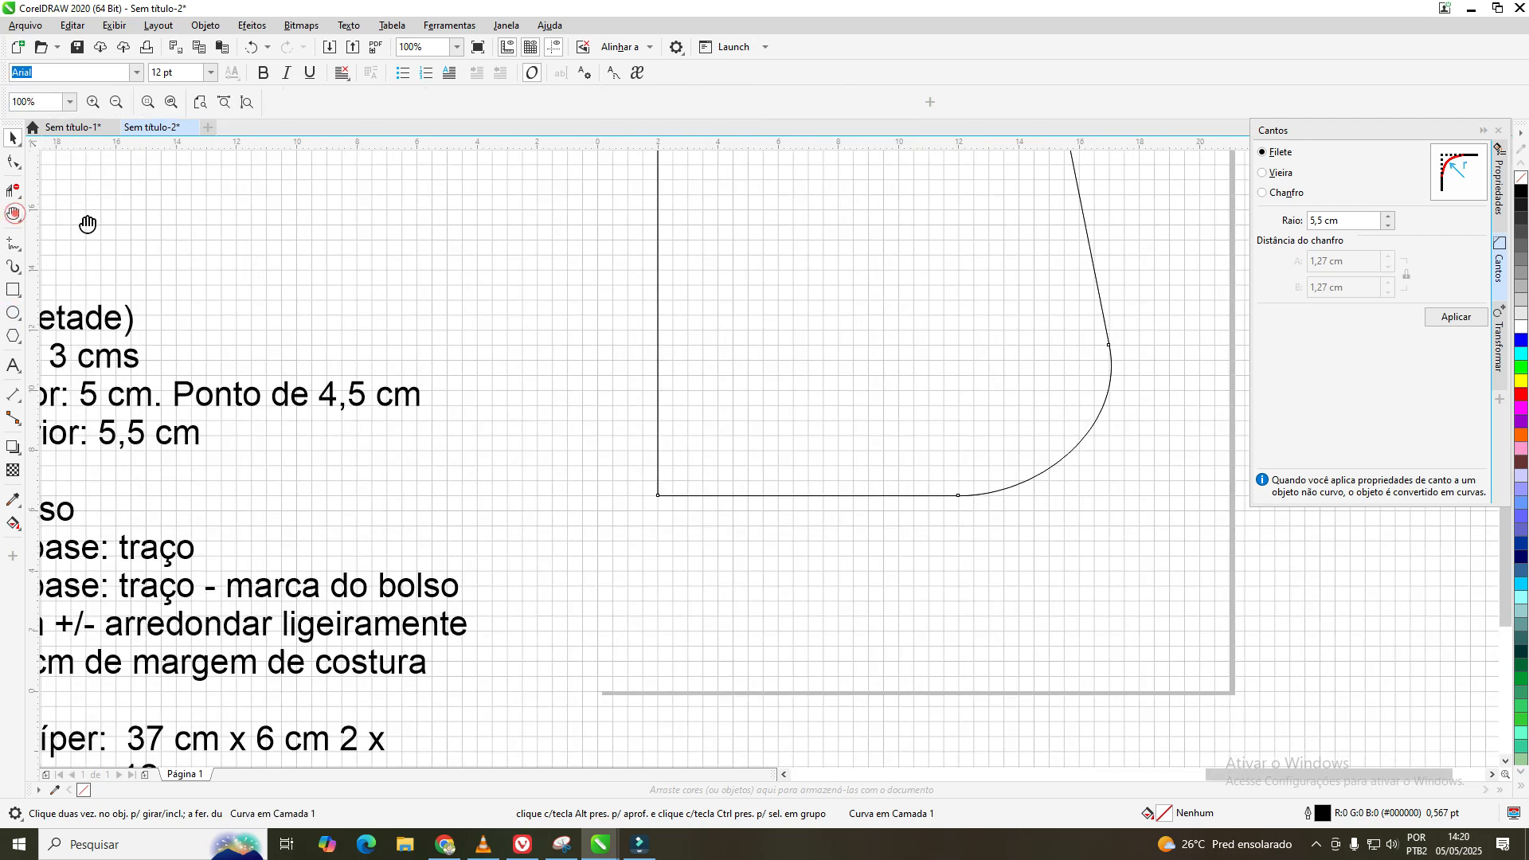
drag(604, 226, 593, 431)
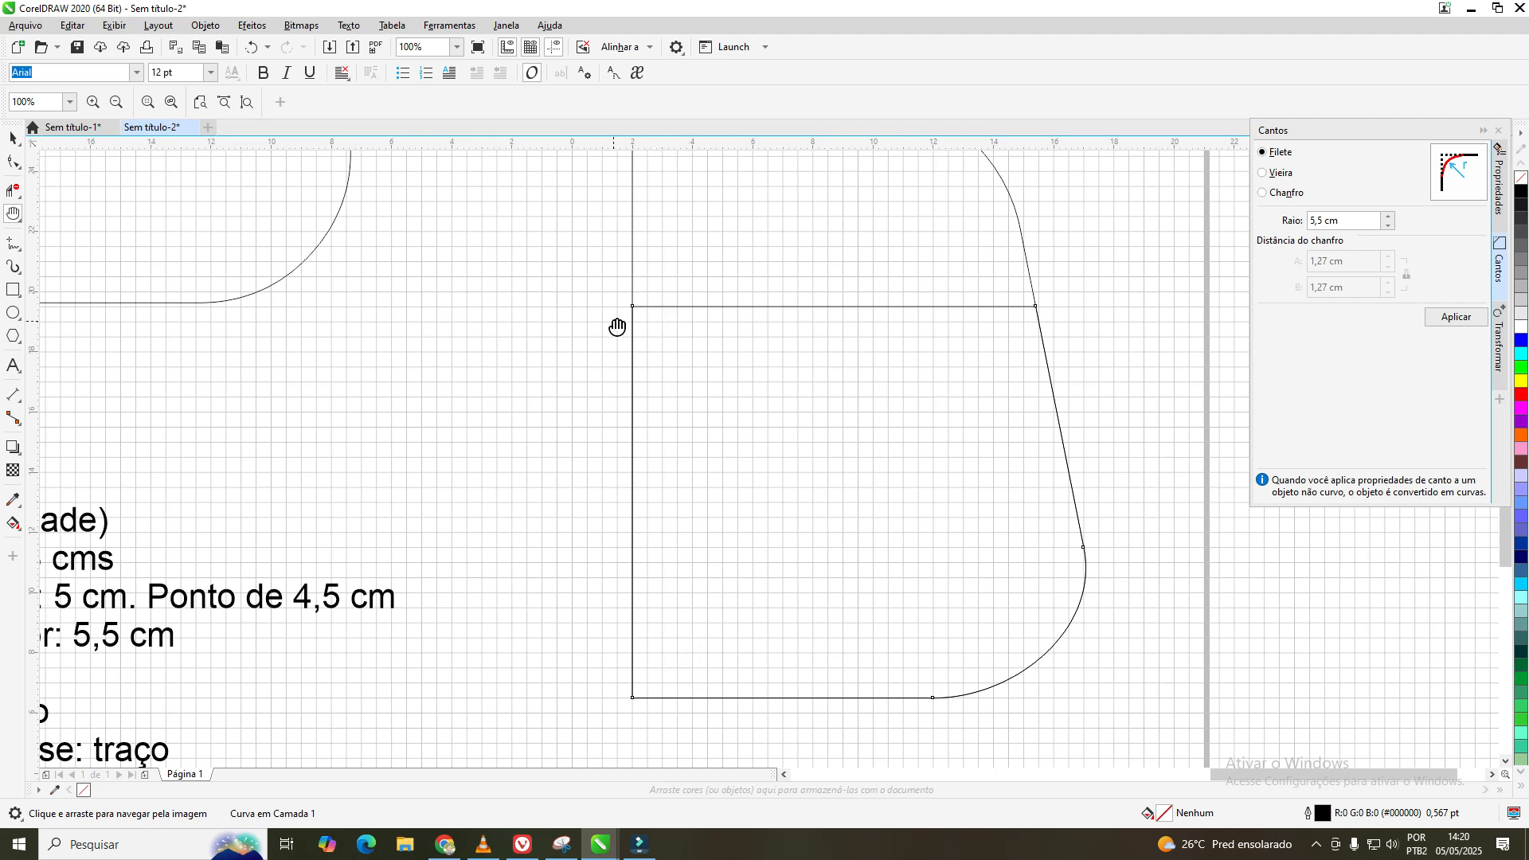
click(12, 137)
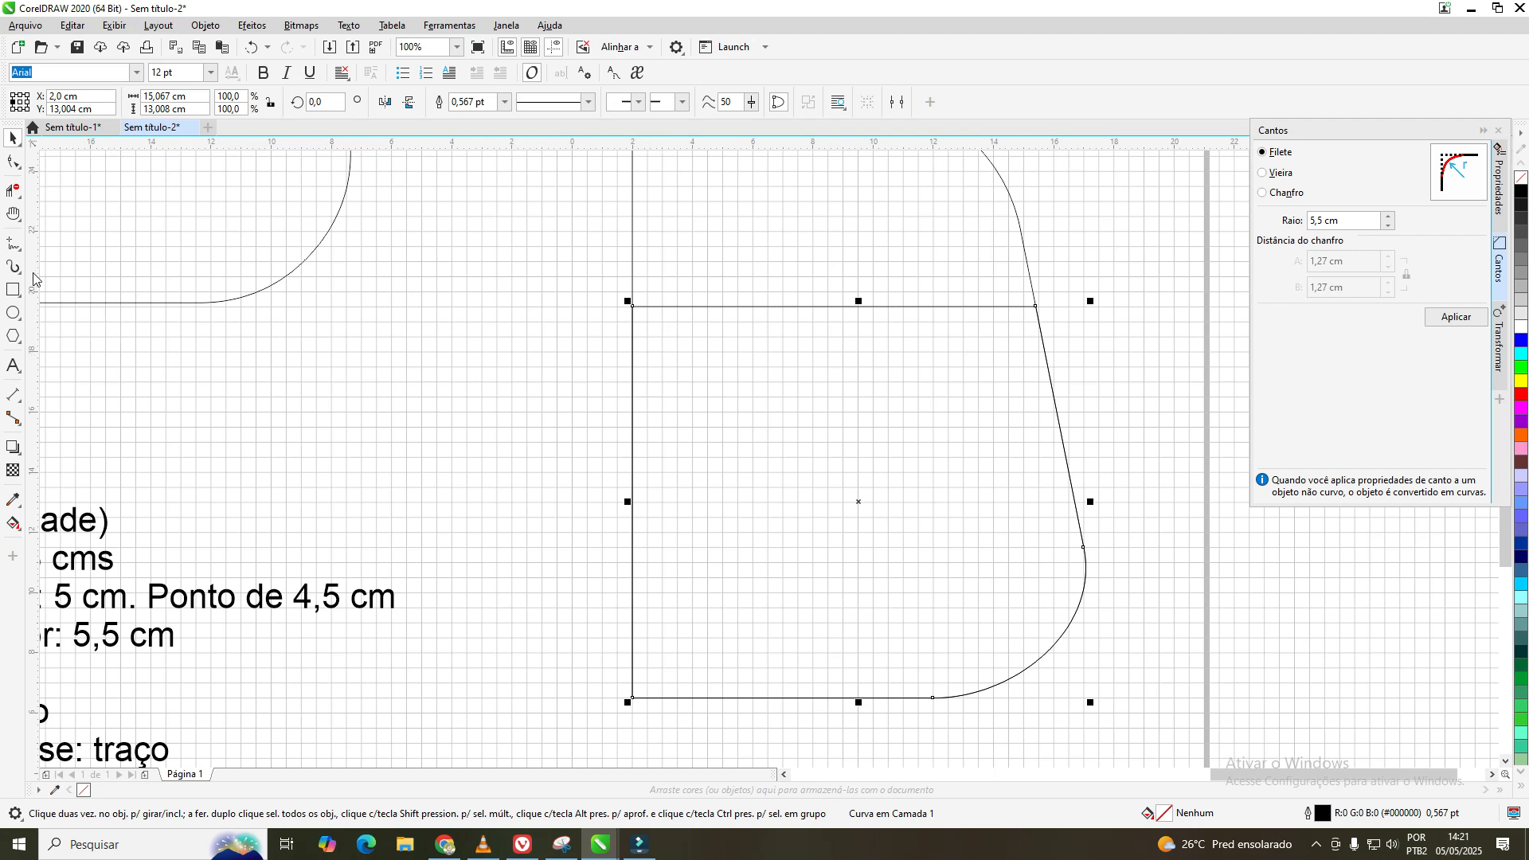
click(14, 243)
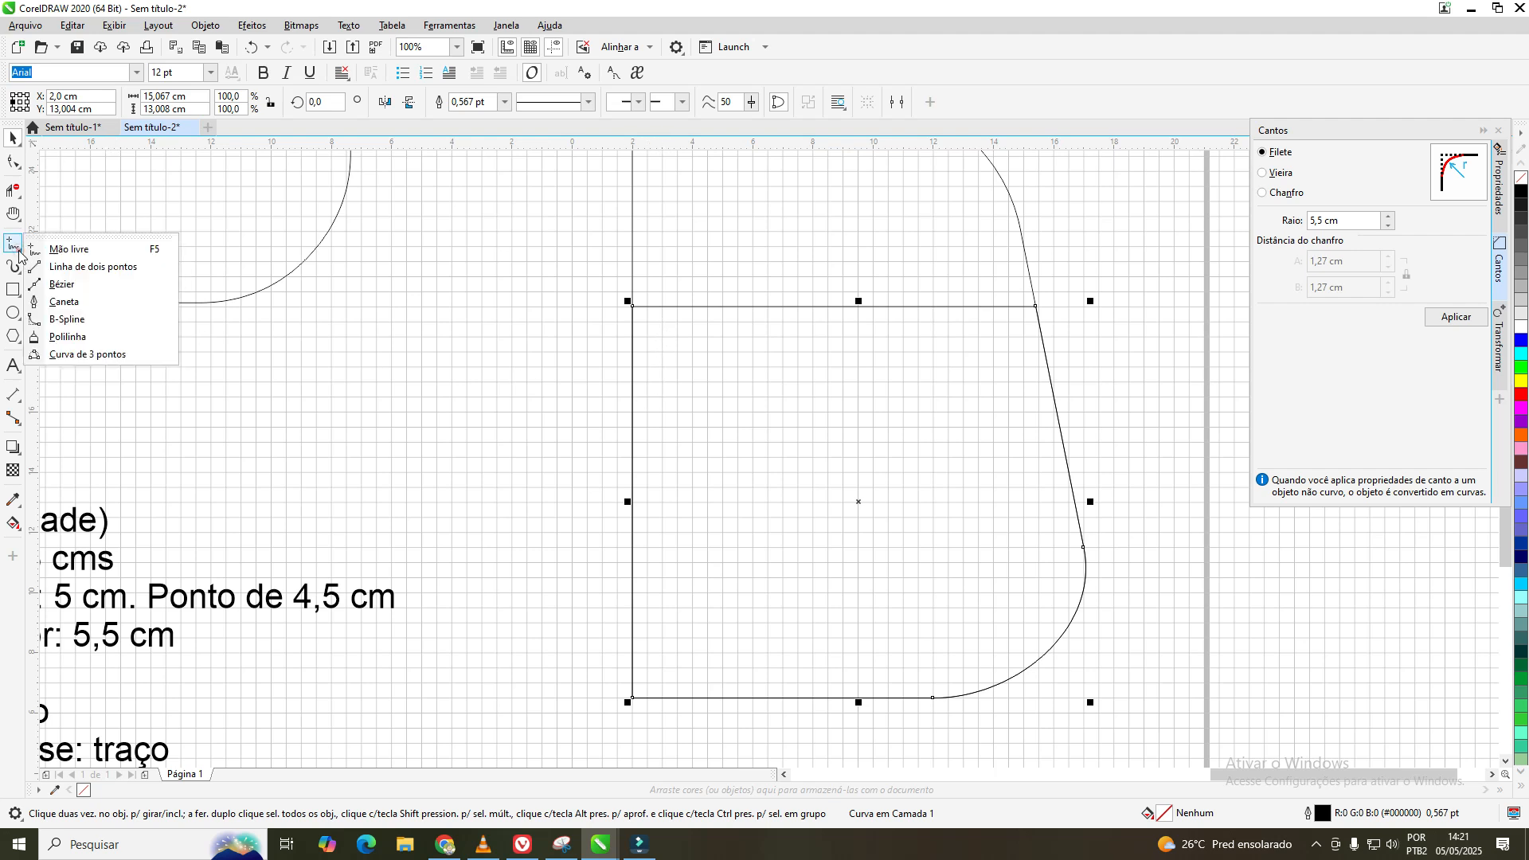
click(72, 249)
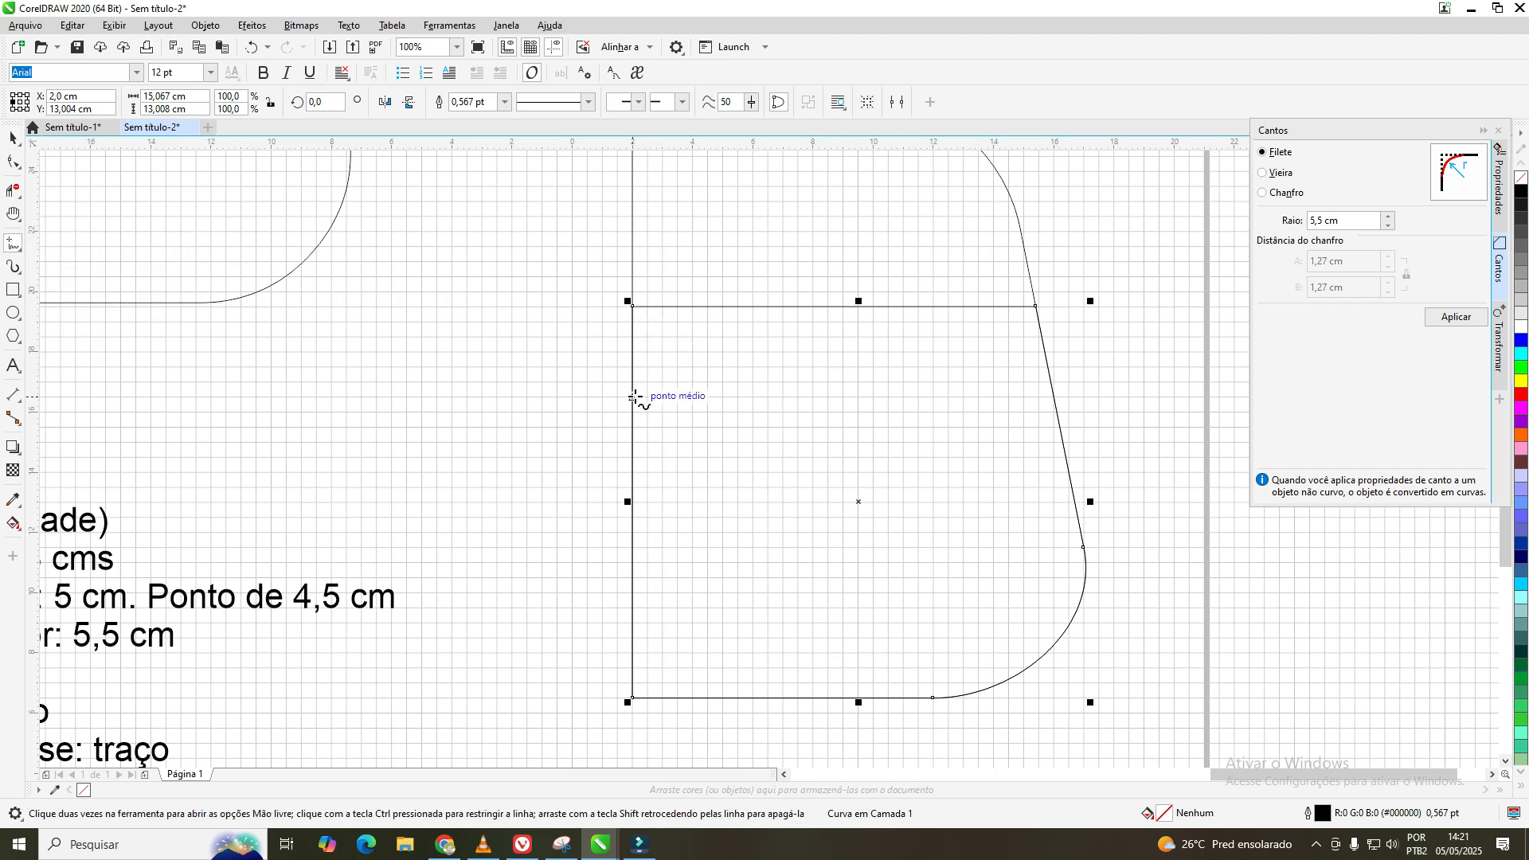
click(633, 396)
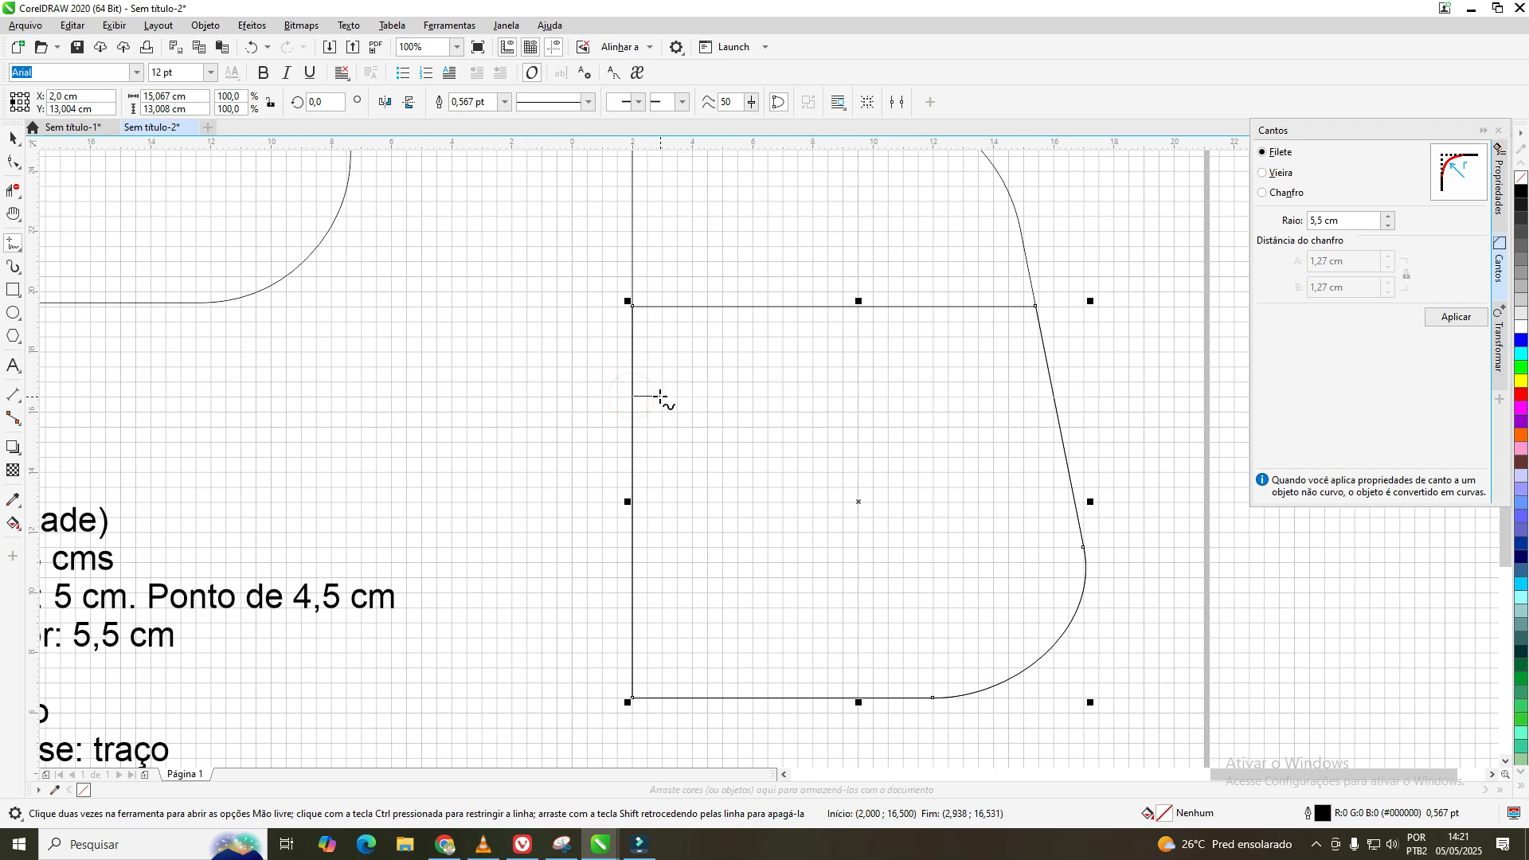
click(659, 396)
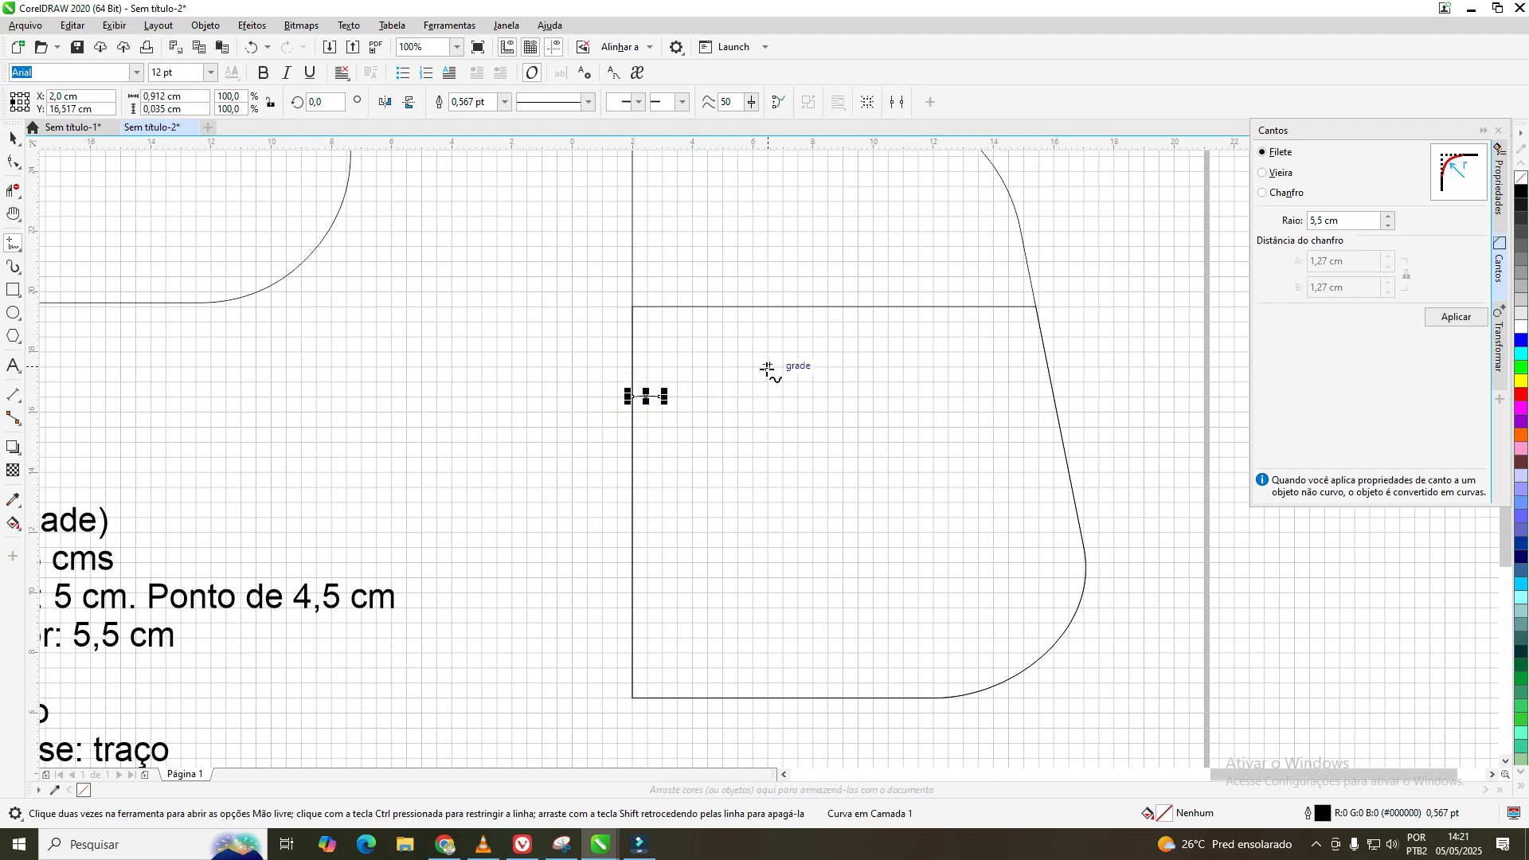
key(Delete)
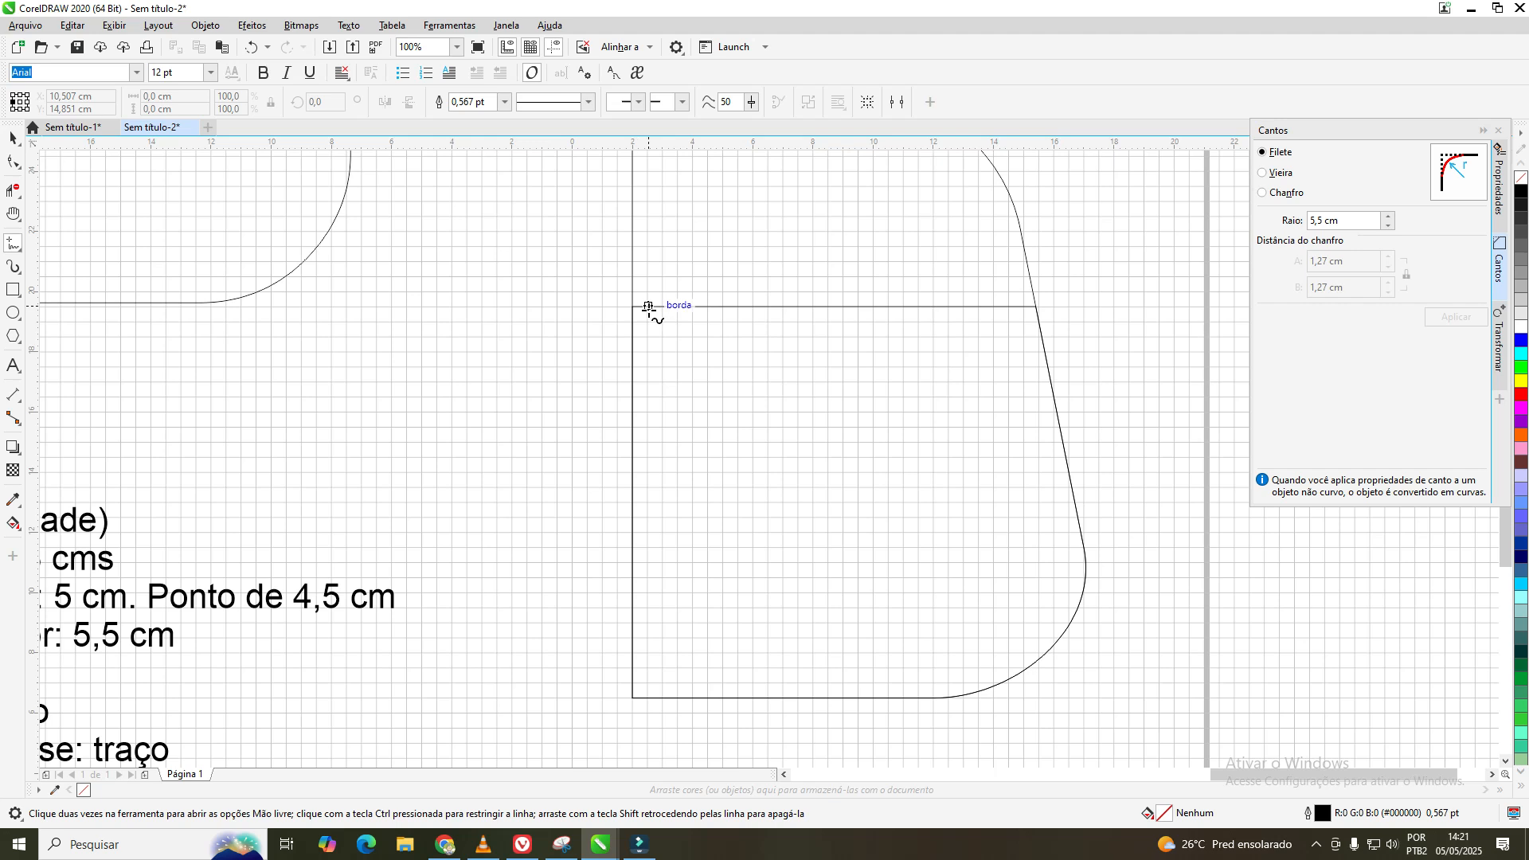
- Draw a straight horizontal freehand line about 14 cm long across the pocket, 10 cm above the base, ending on the slanted side
click(633, 397)
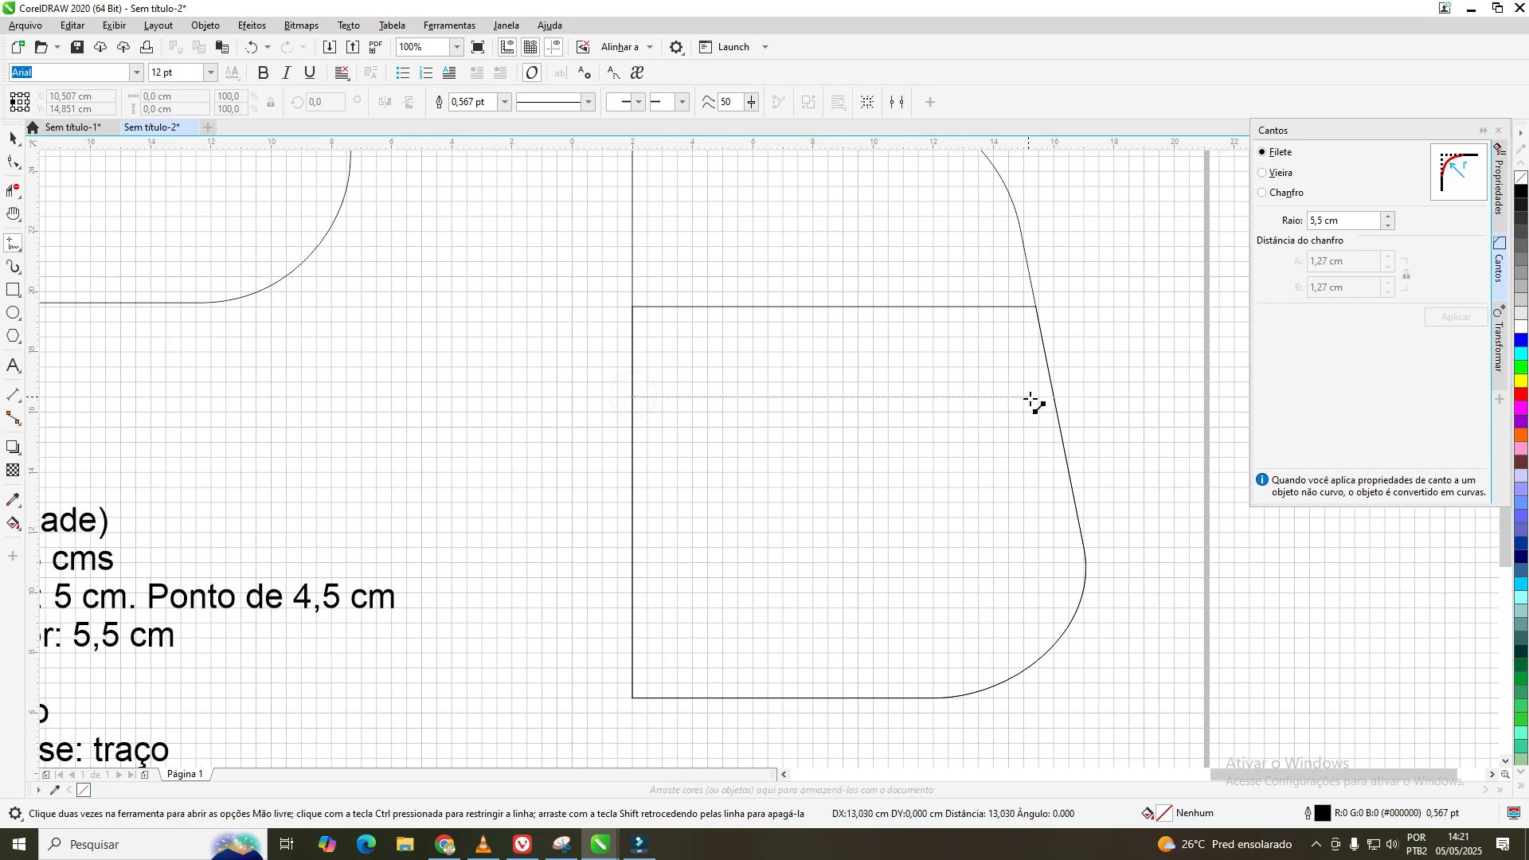
click(1056, 397)
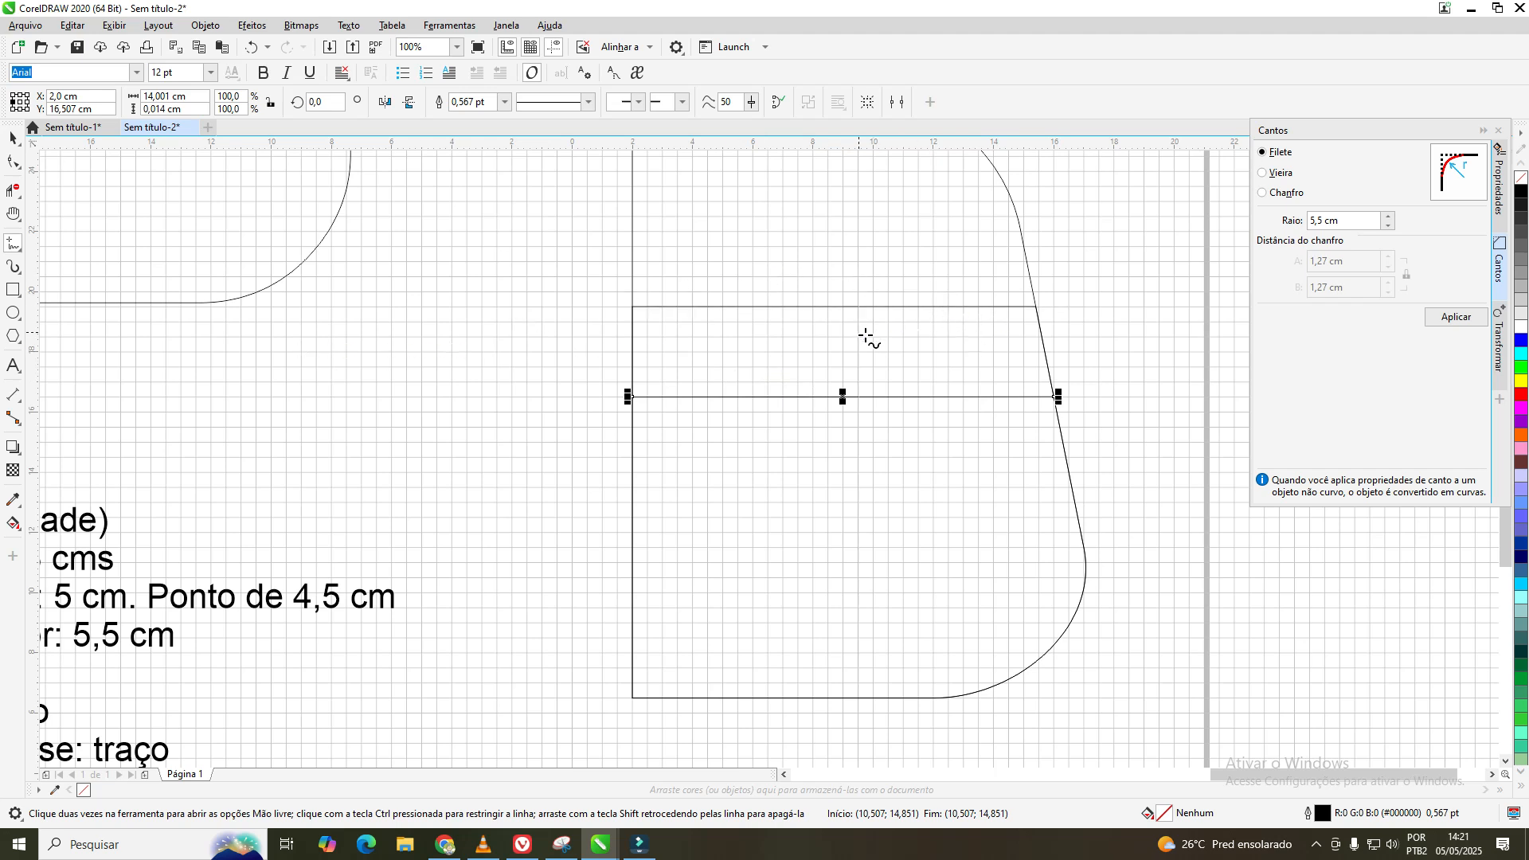
click(13, 139)
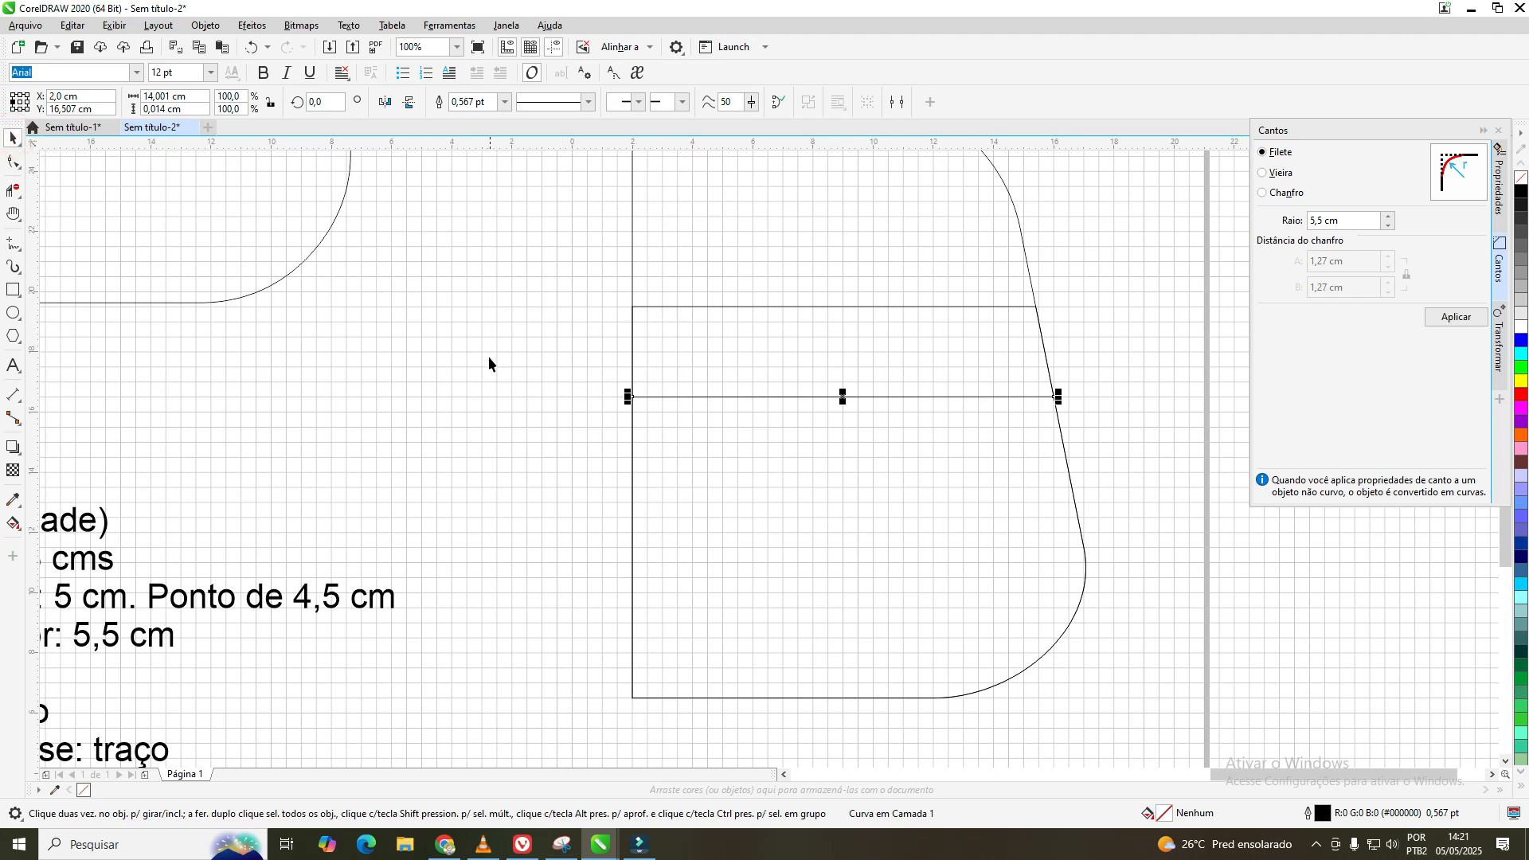
- Select the 13 cm high pocket piece and color its outline red
scroll(489, 366, down, 2)
scroll(498, 379, down, 1)
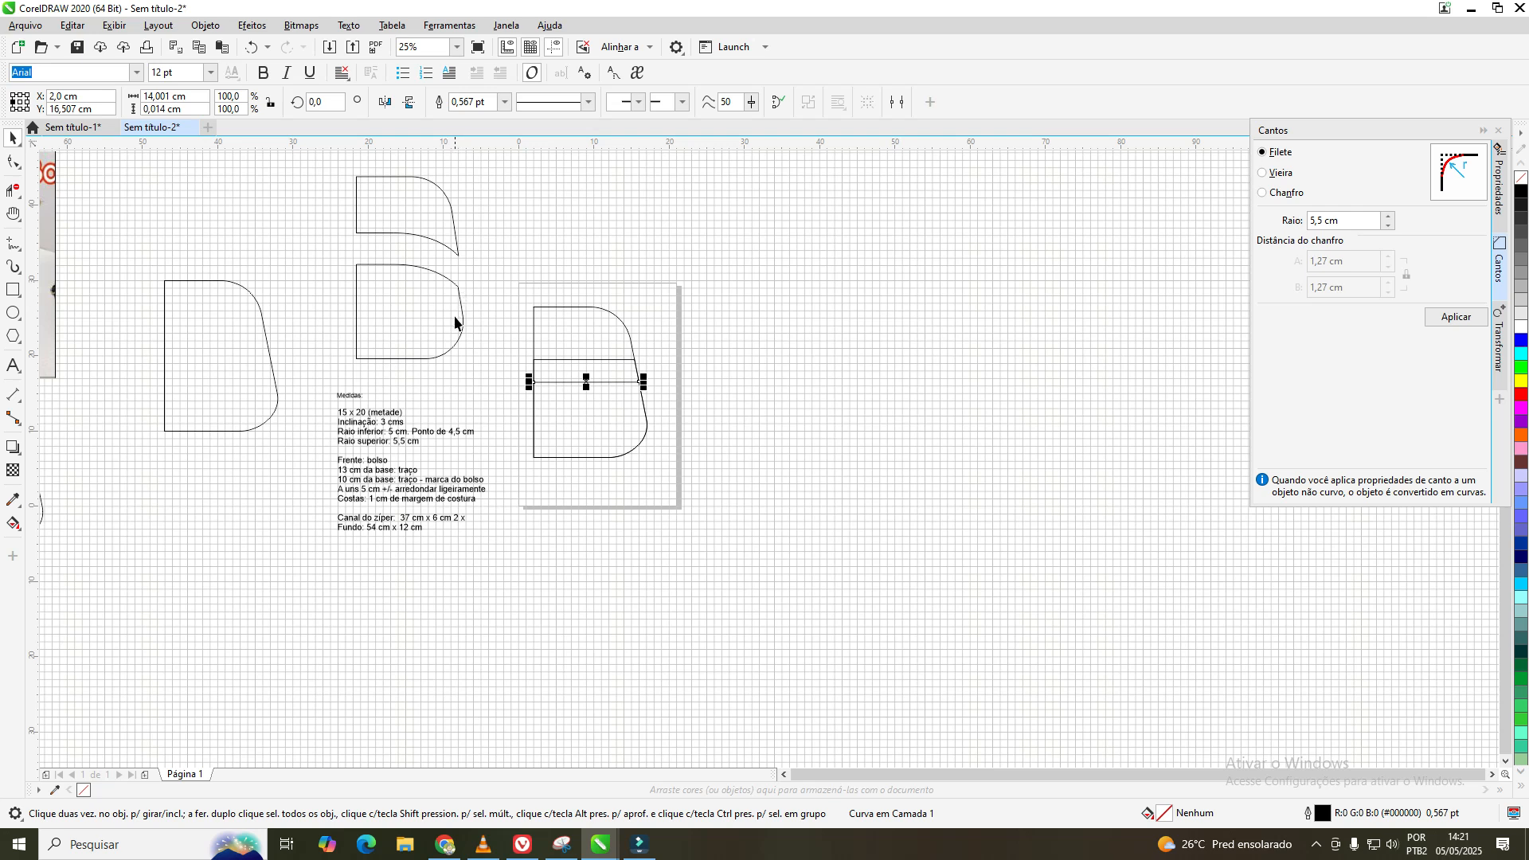
scroll(456, 318, up, 1)
scroll(456, 318, up, 1)
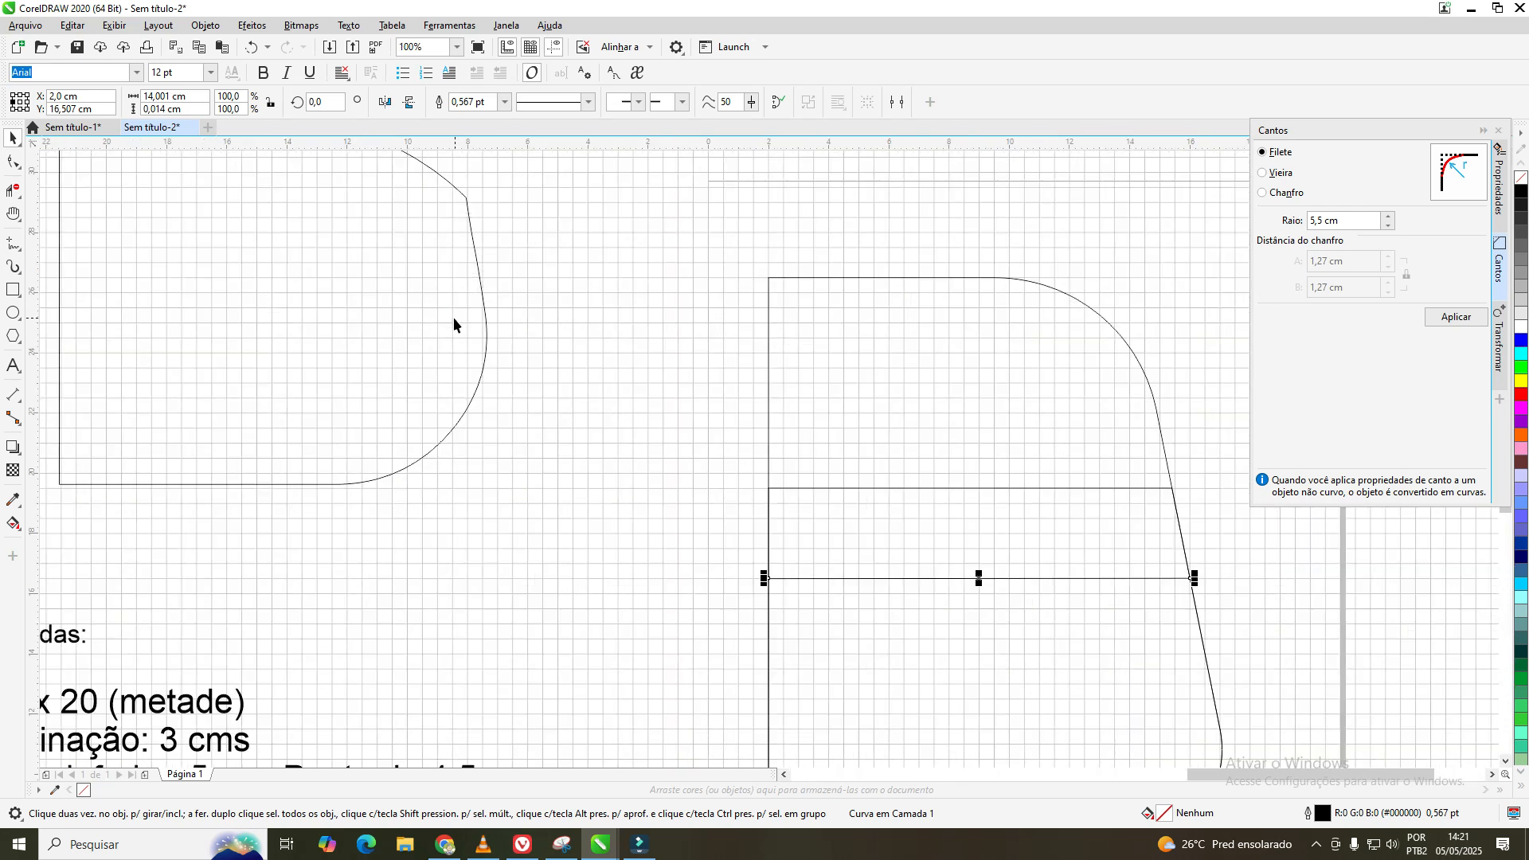
click(14, 213)
drag(515, 396, 270, 212)
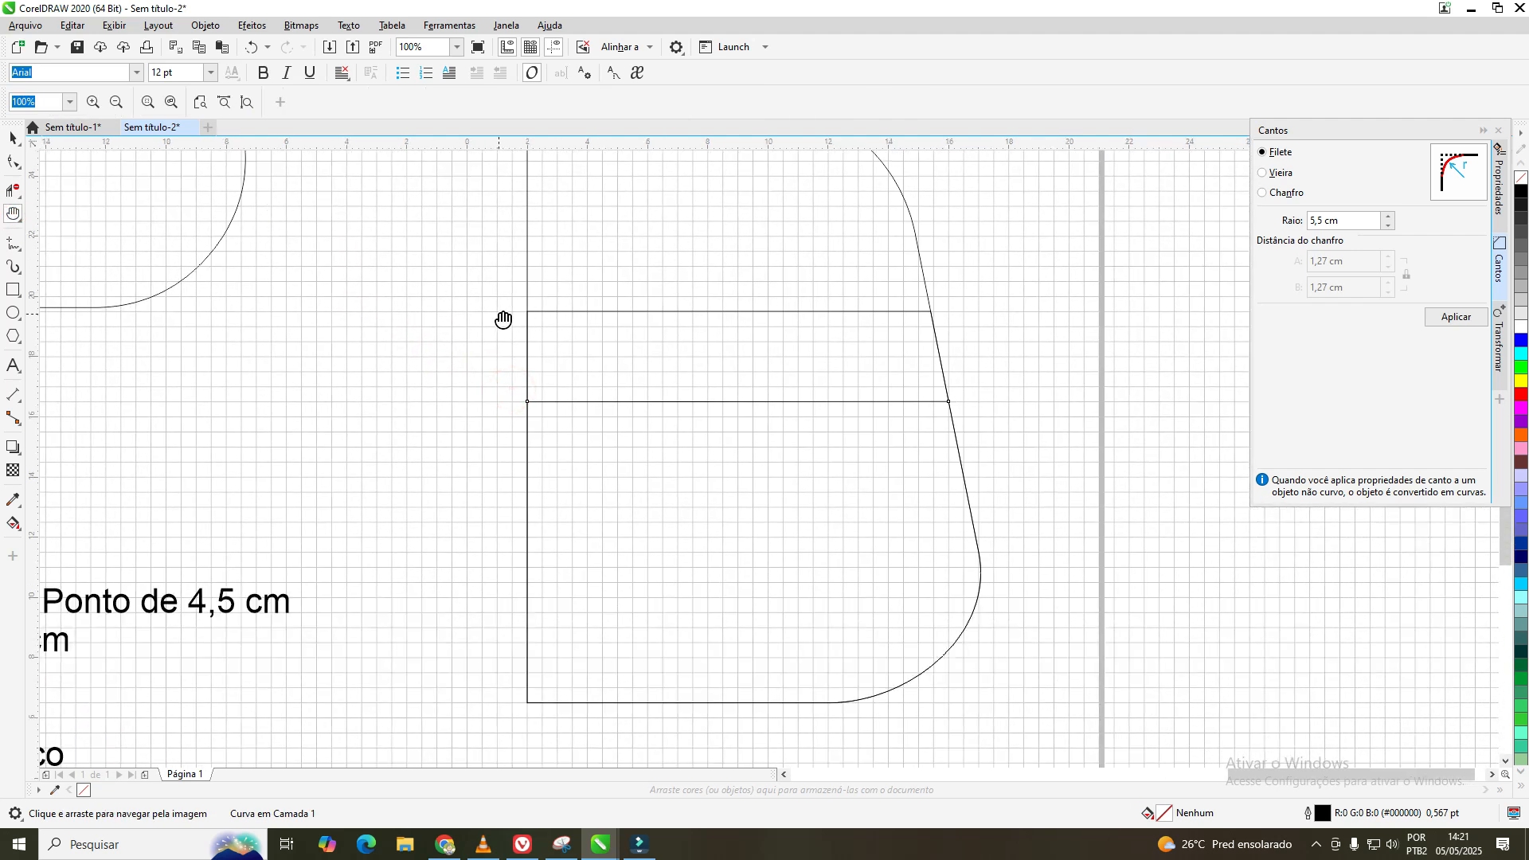
click(12, 140)
click(879, 312)
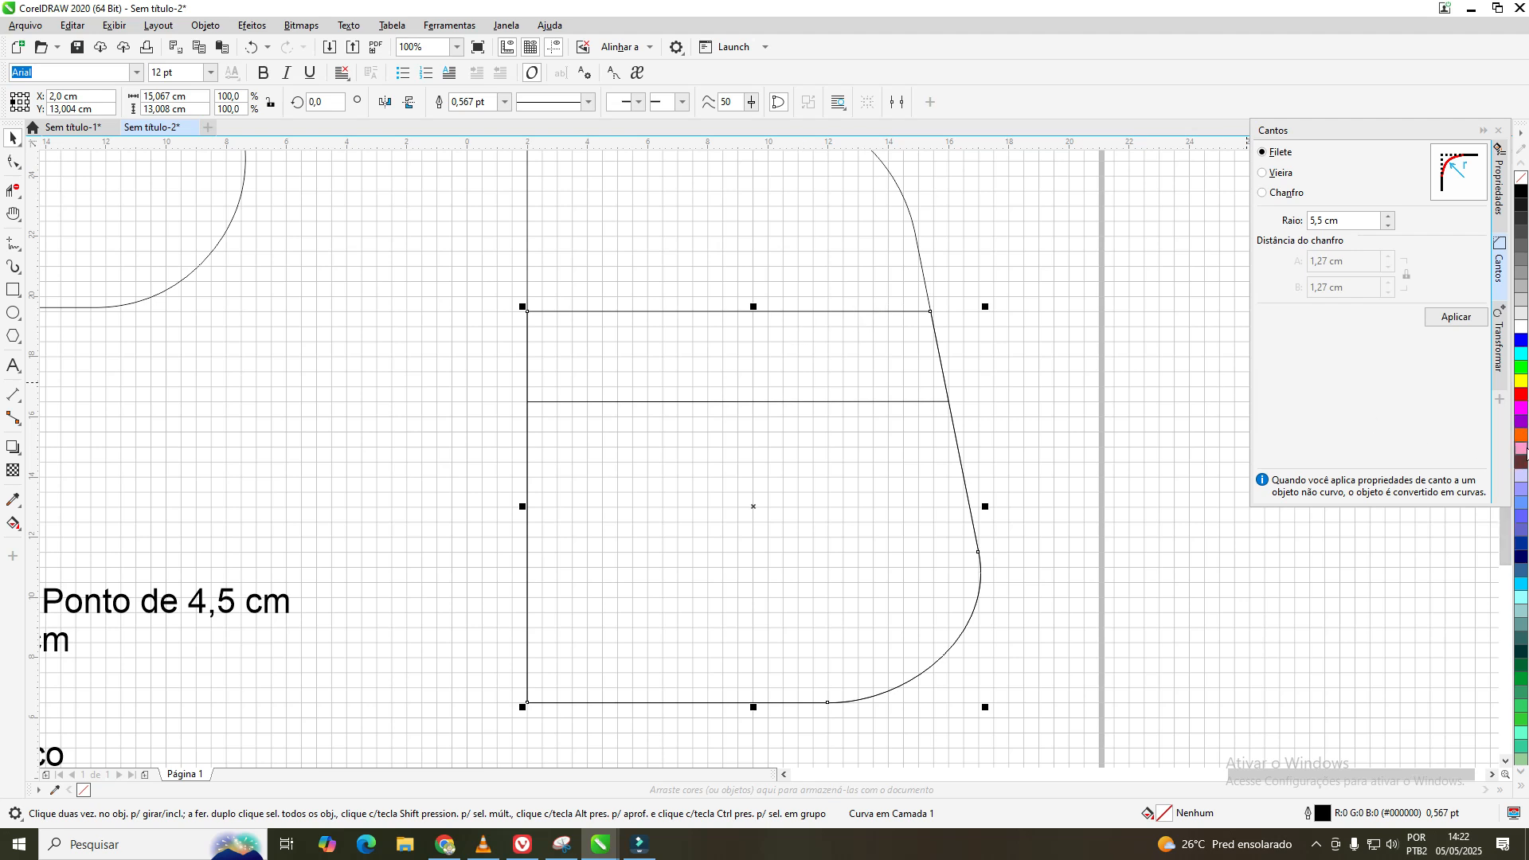
right_click(1522, 437)
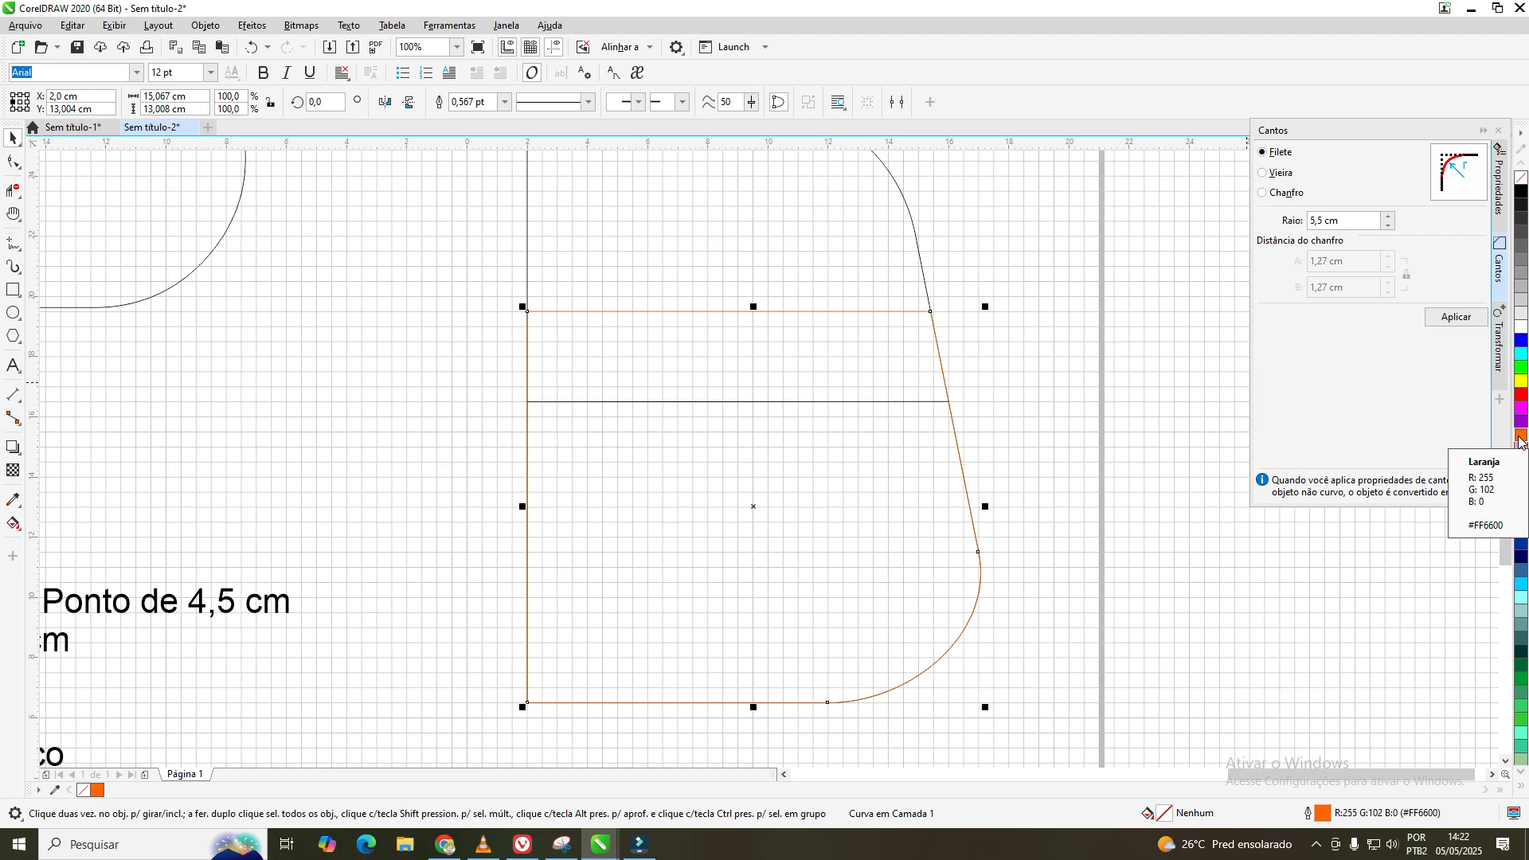
right_click(1522, 399)
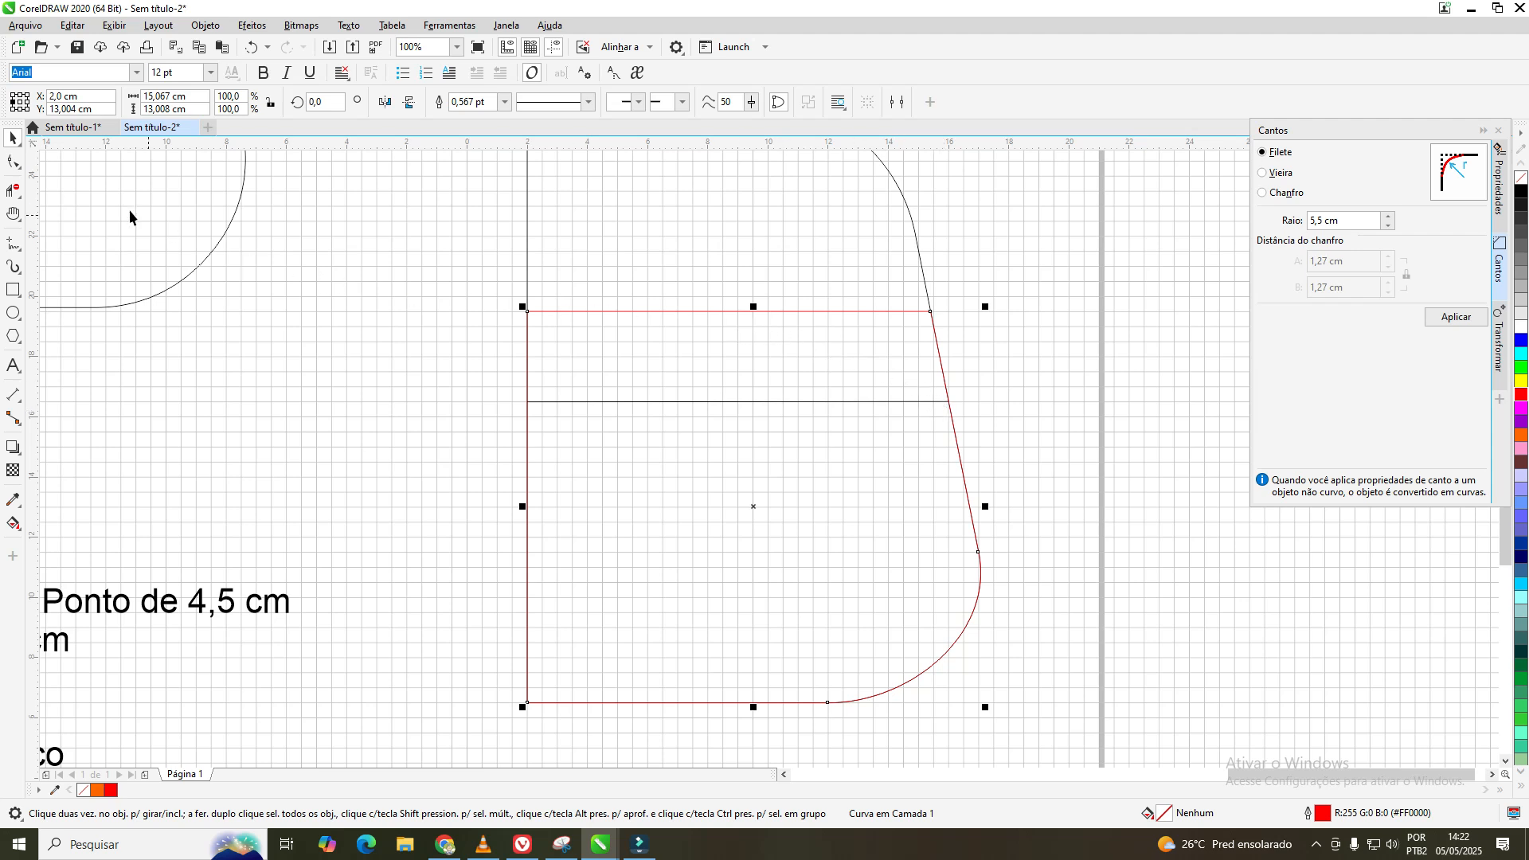
- Break the pocket curve apart at a point on its upper edge, about 5.5 cm from the straight vertical side
click(17, 167)
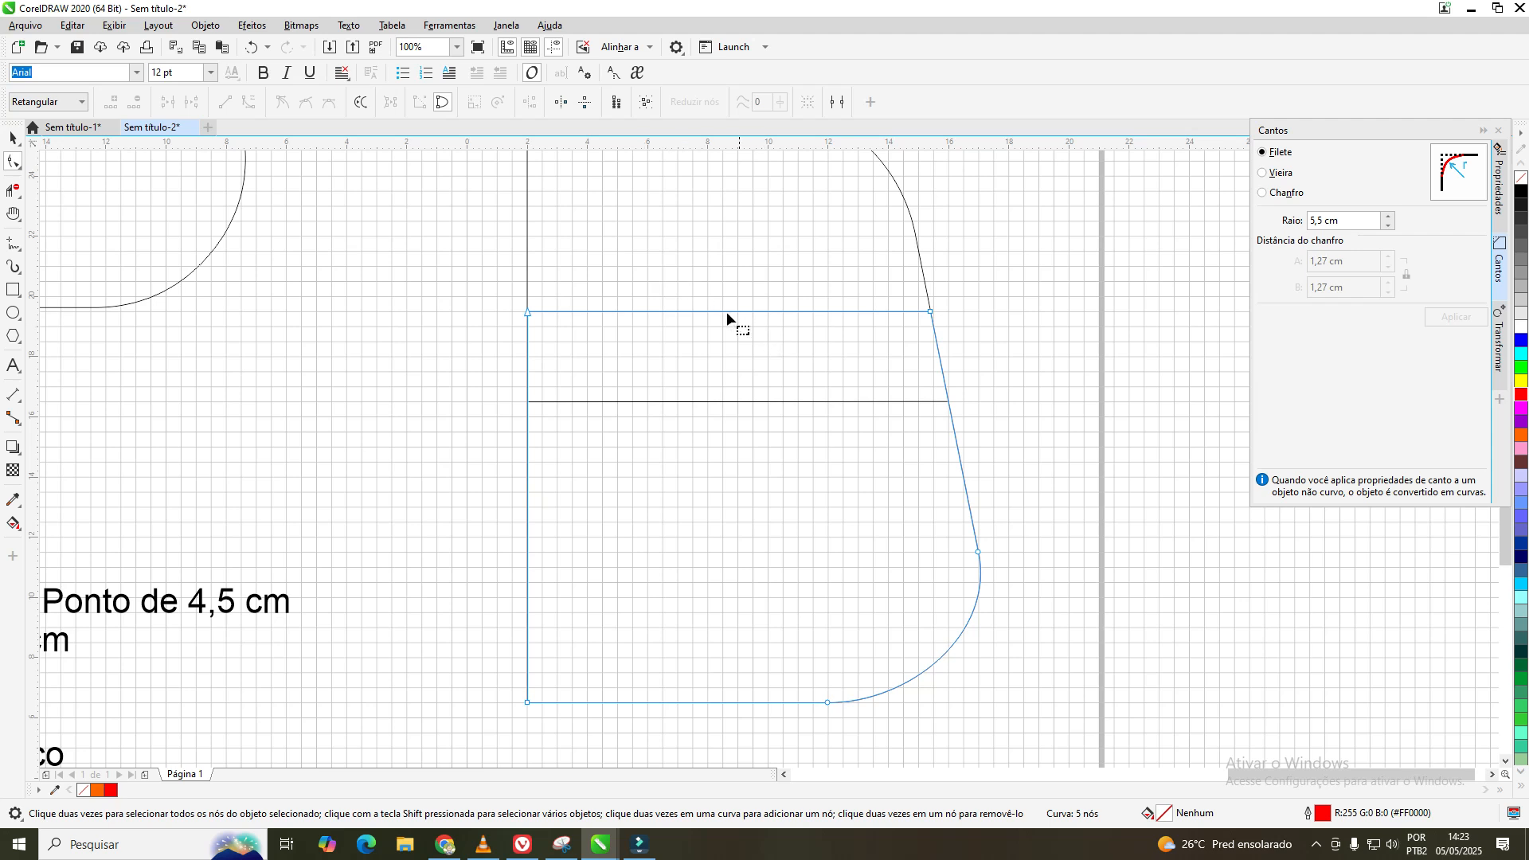
click(206, 25)
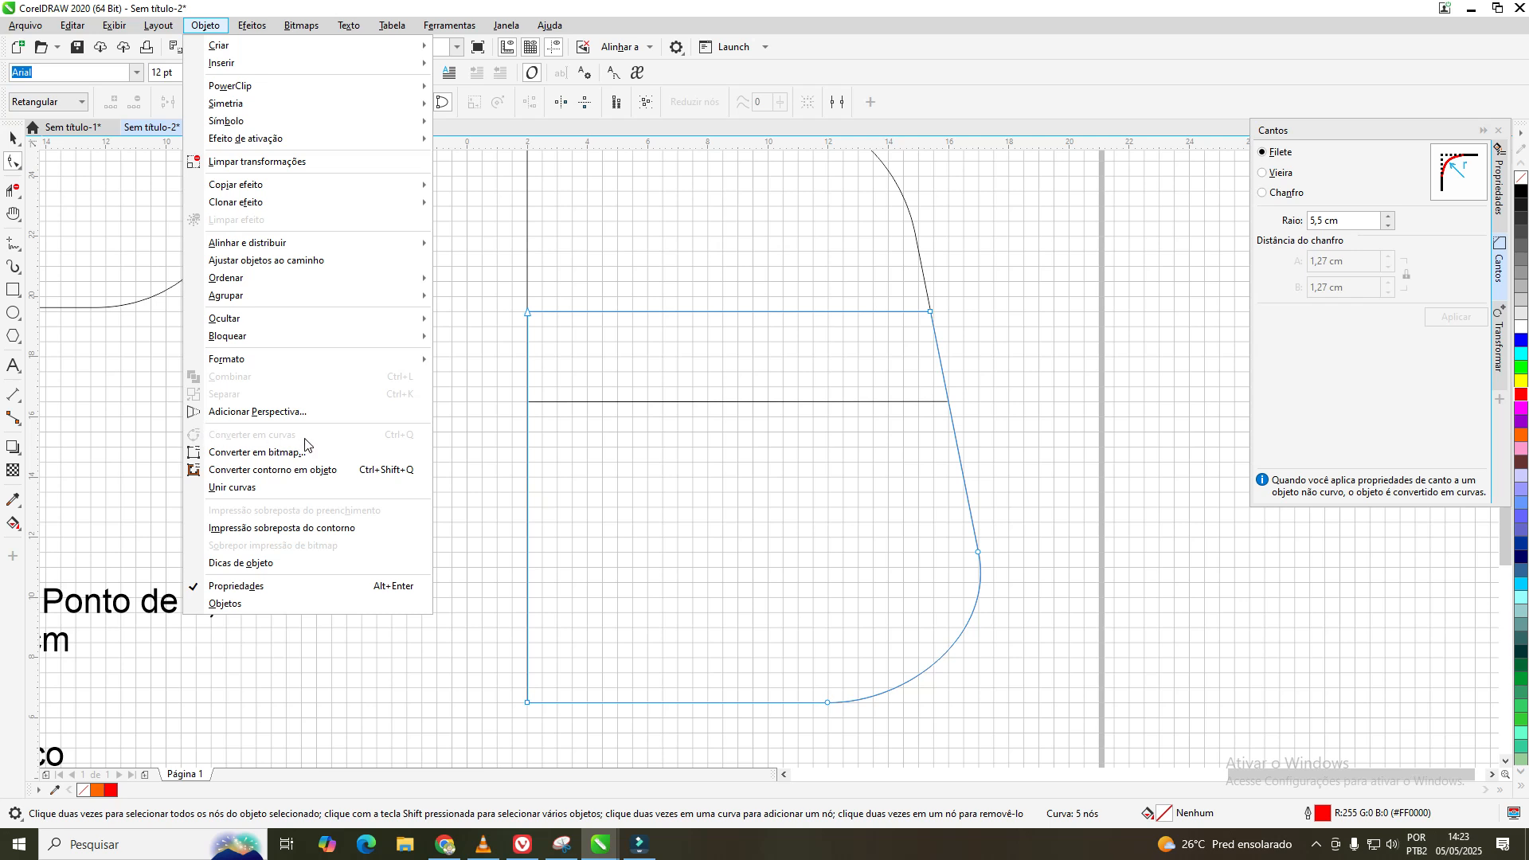
click(971, 108)
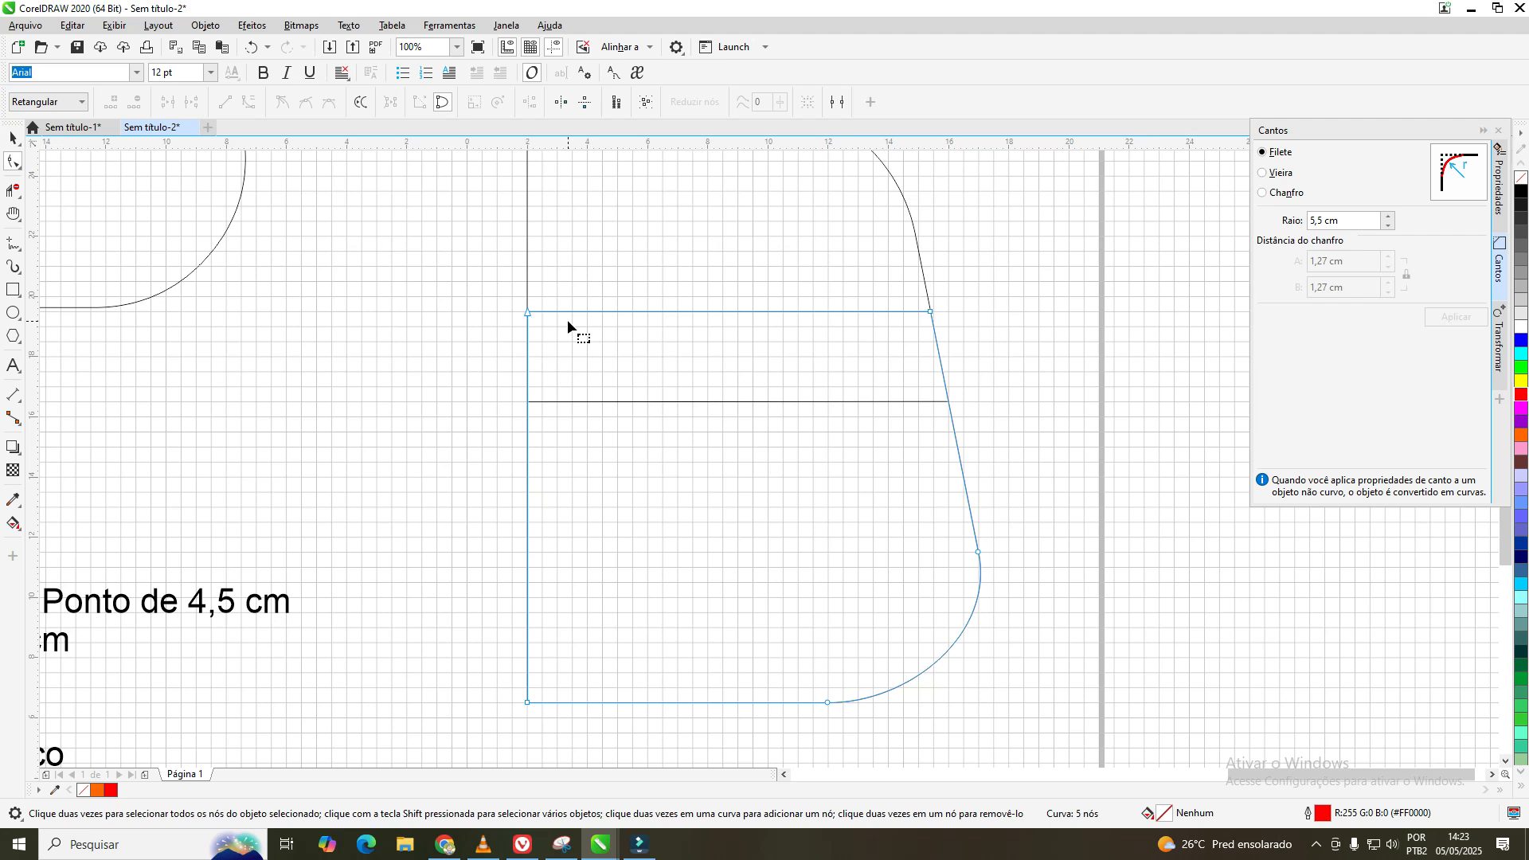
right_click(692, 313)
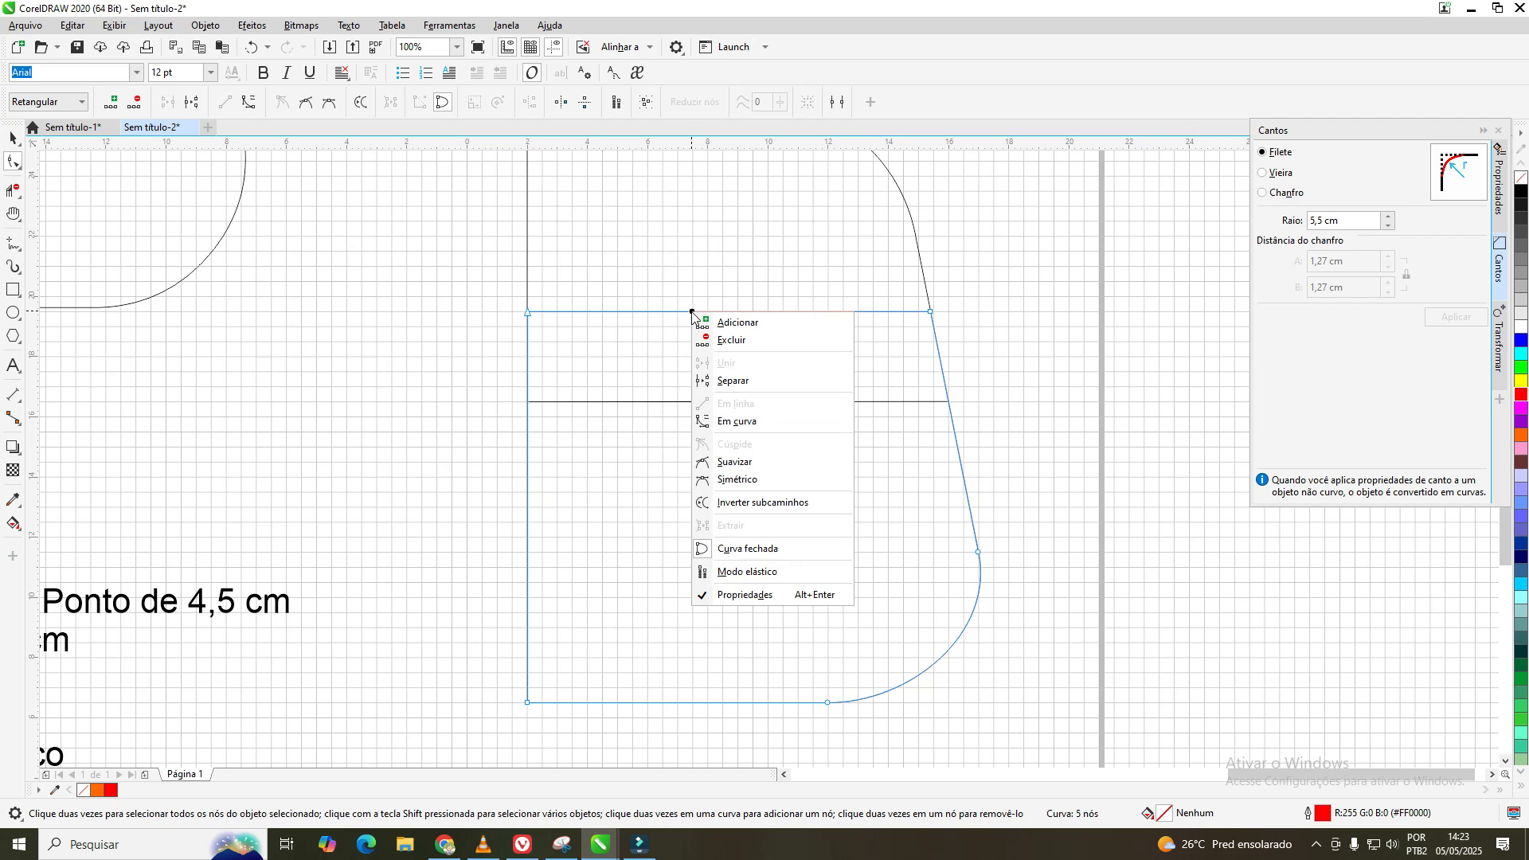
click(734, 382)
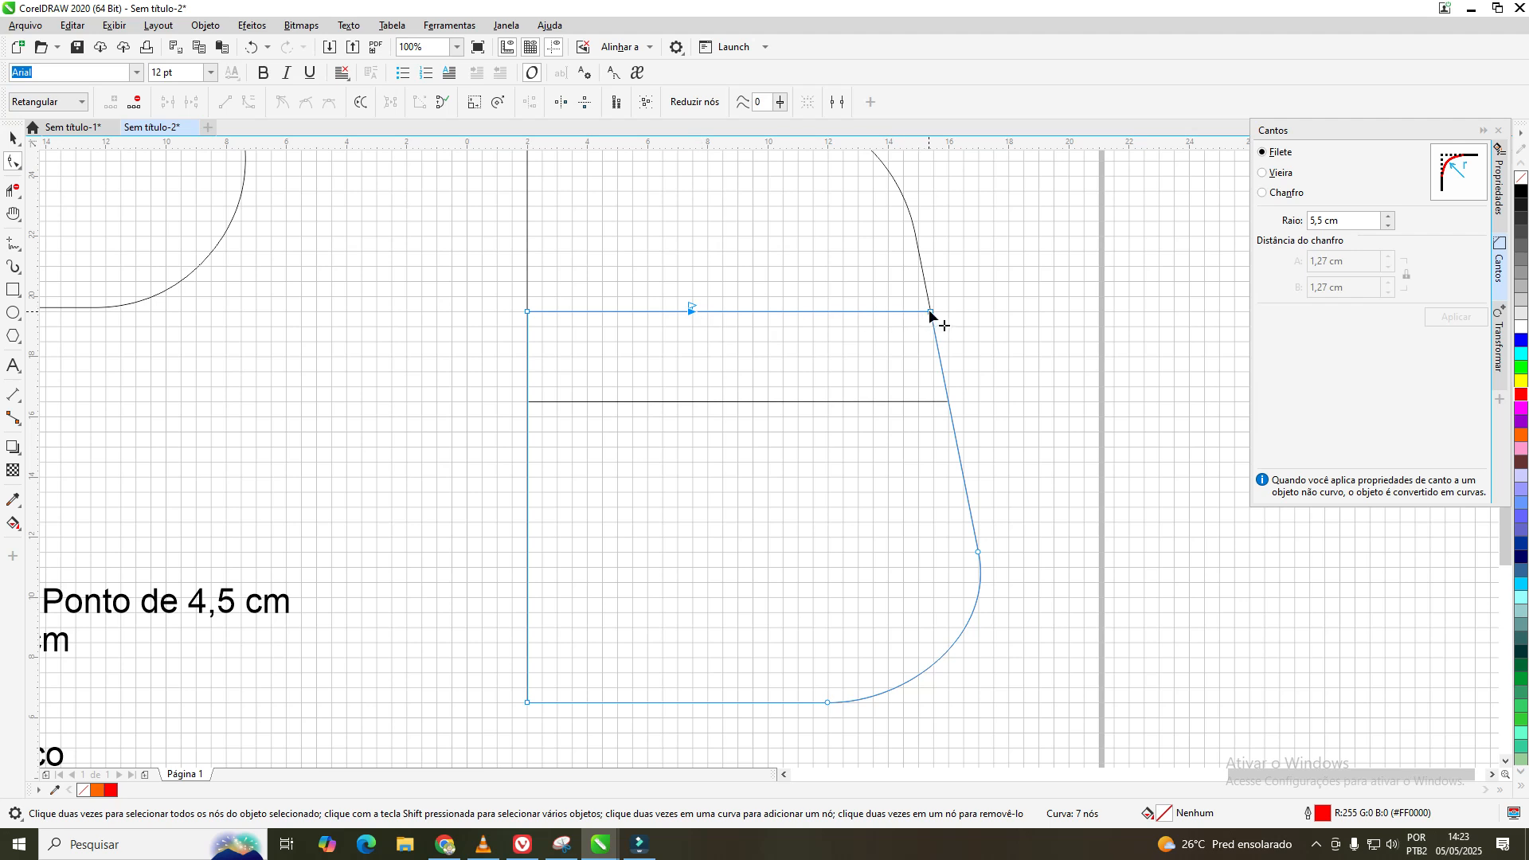
- Move the pocket's upper-right node down along the slanted side to the end of the 10 cm line
drag(932, 313, 953, 400)
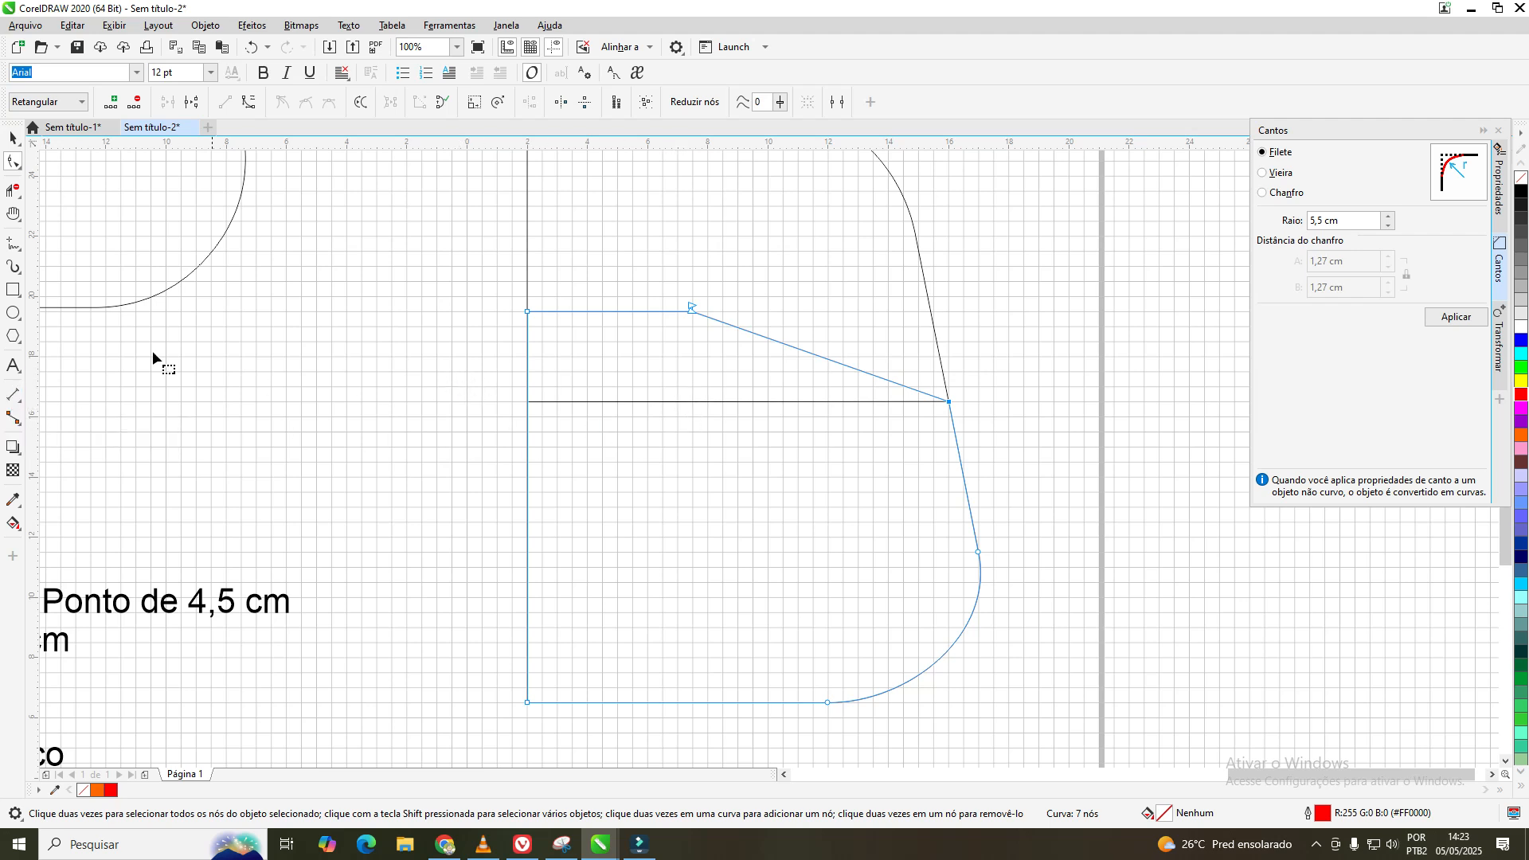
click(14, 213)
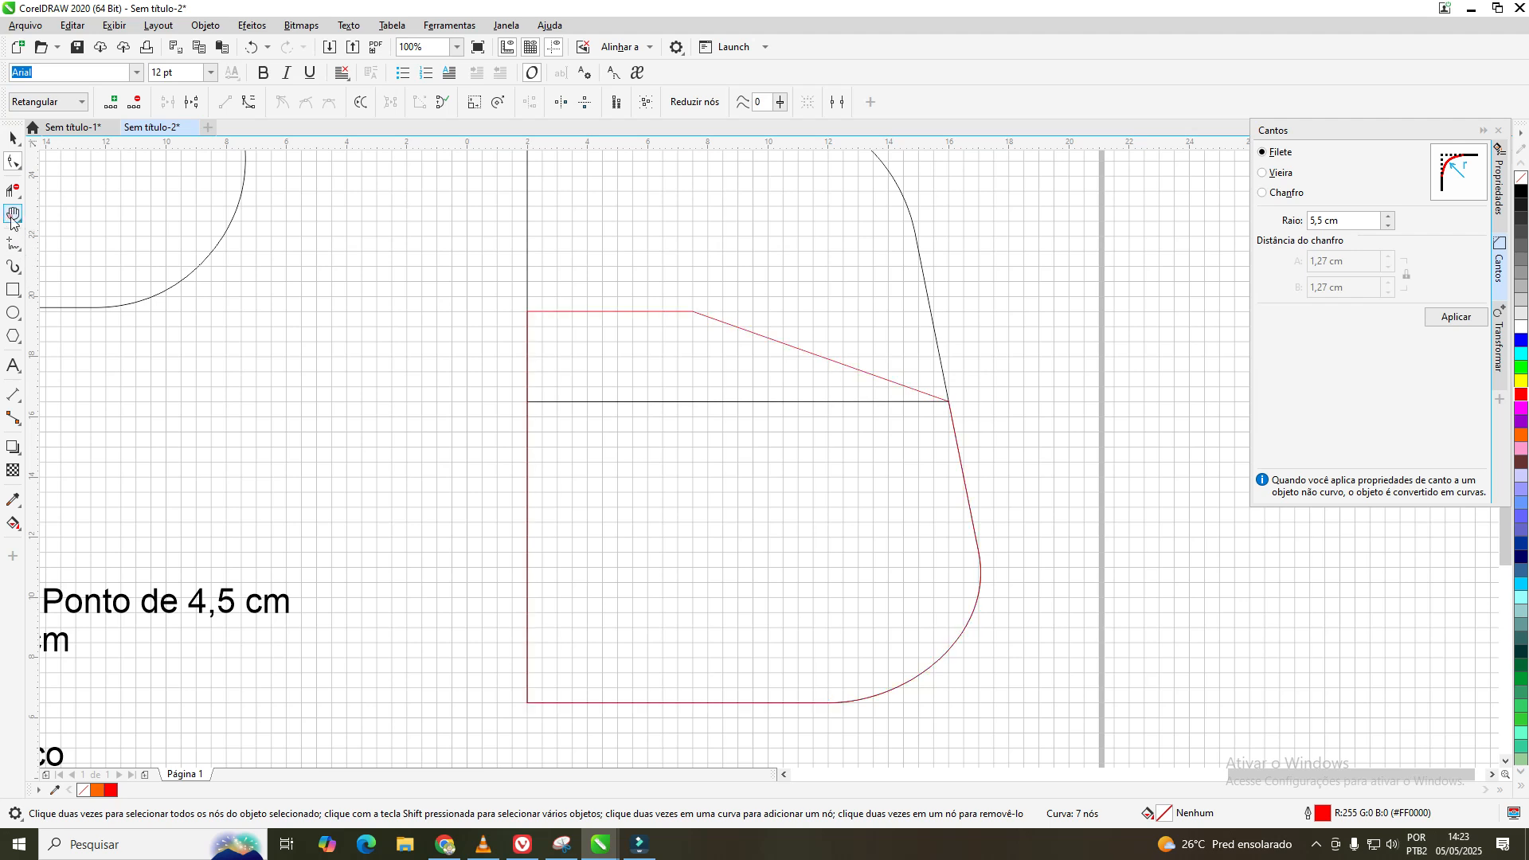
drag(120, 215, 358, 488)
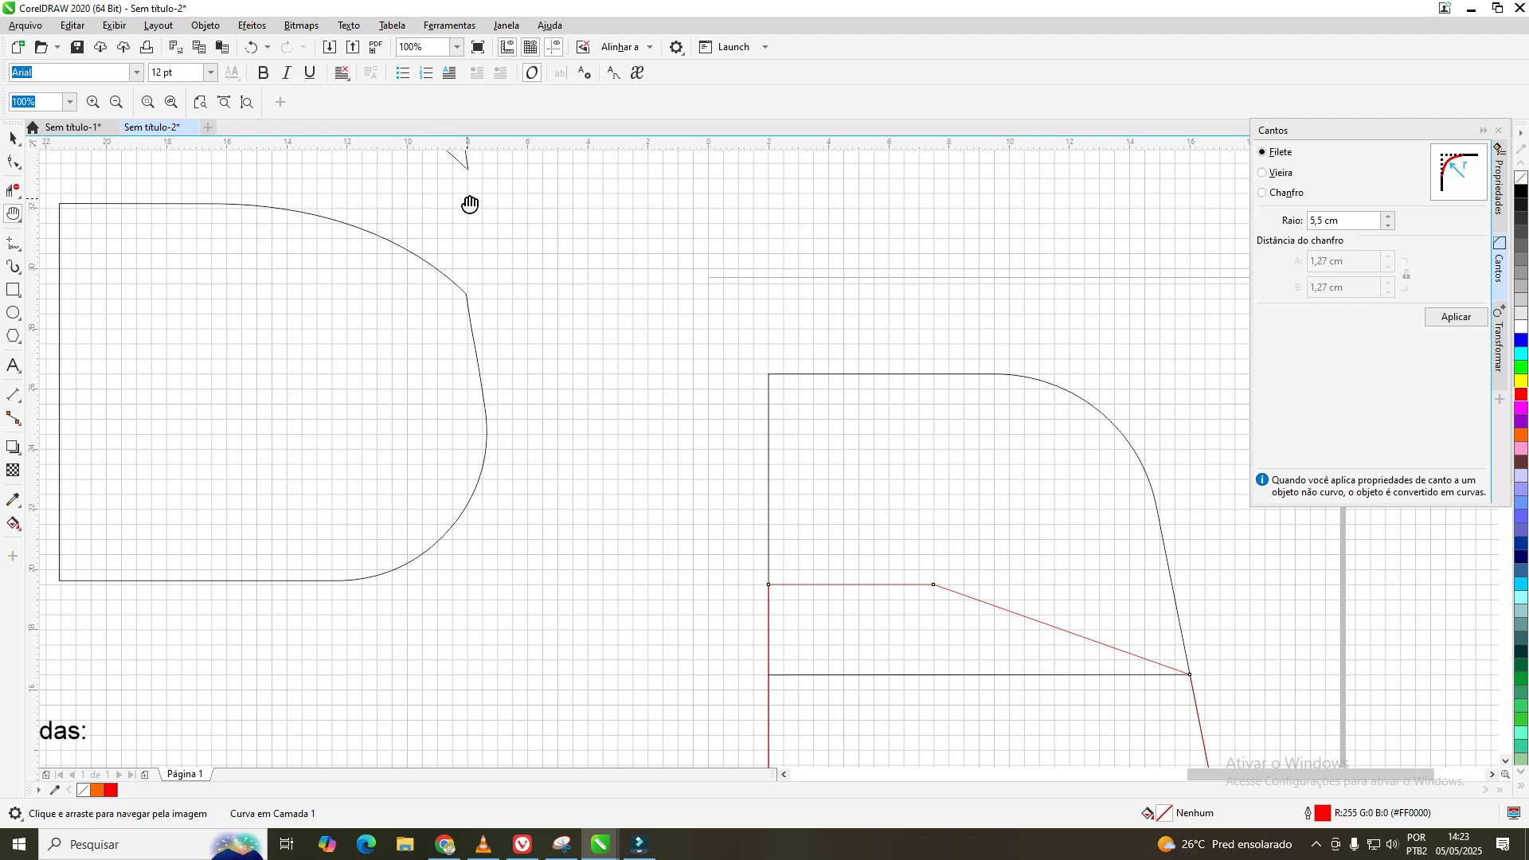
click(536, 402)
drag(600, 451, 224, 210)
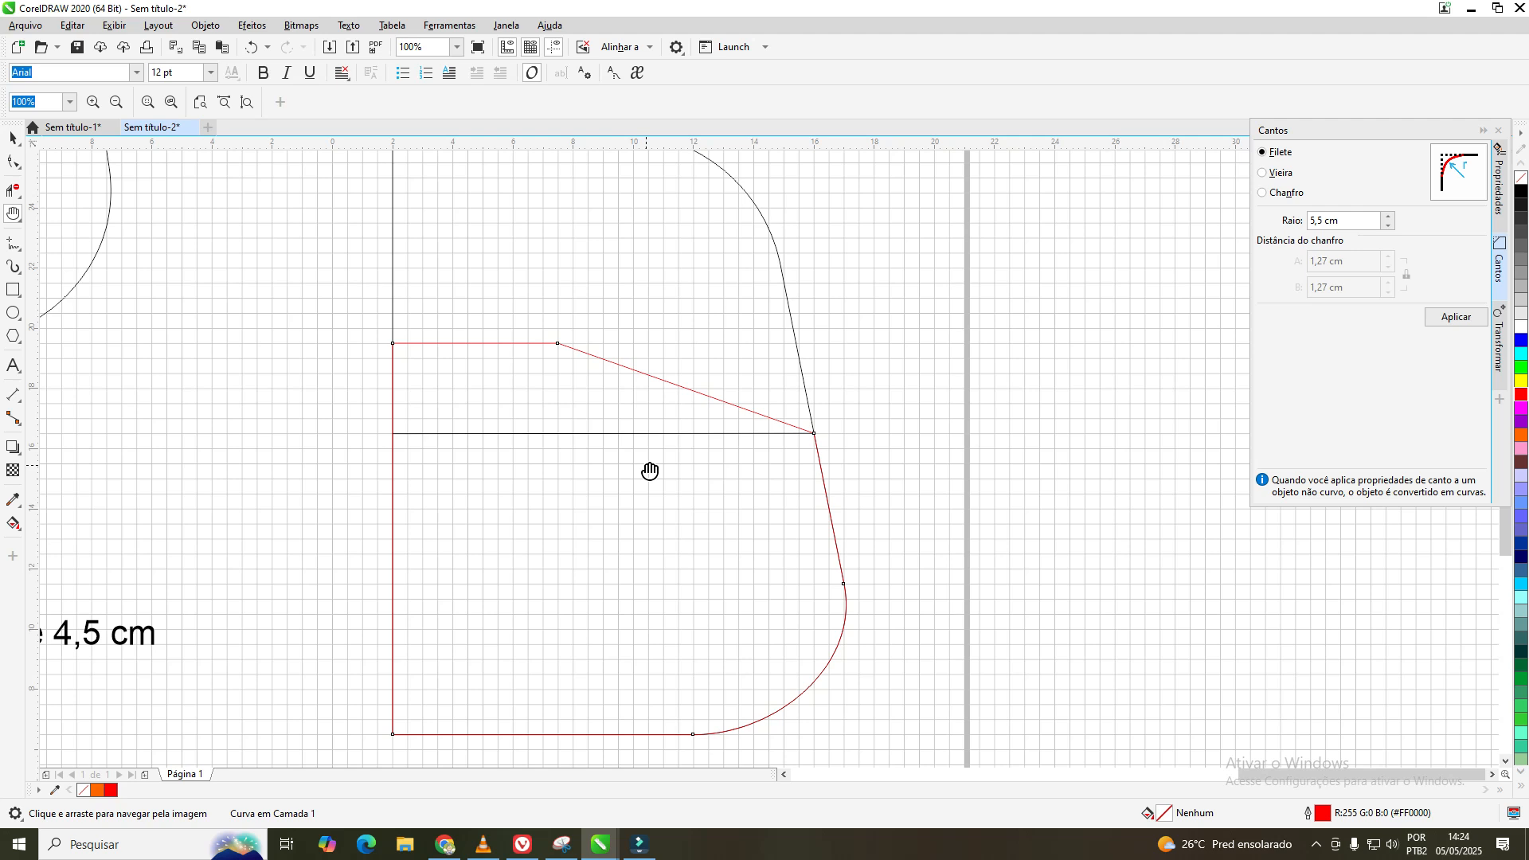
- Convert the pocket's sloping upper segment, between the added node and the slanted side, into a curve
click(12, 162)
click(68, 173)
click(68, 173)
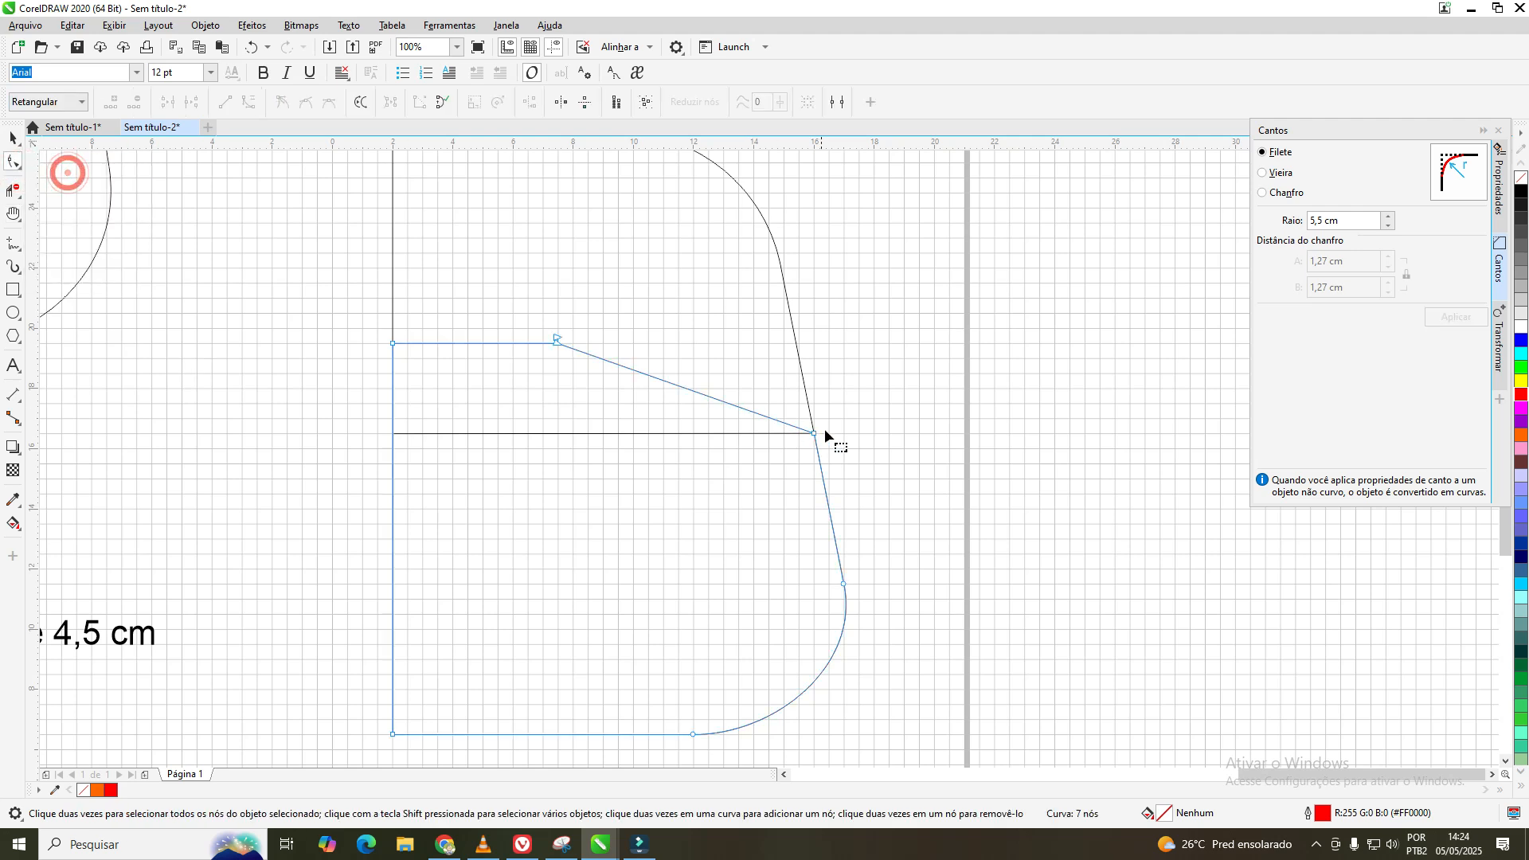
click(693, 391)
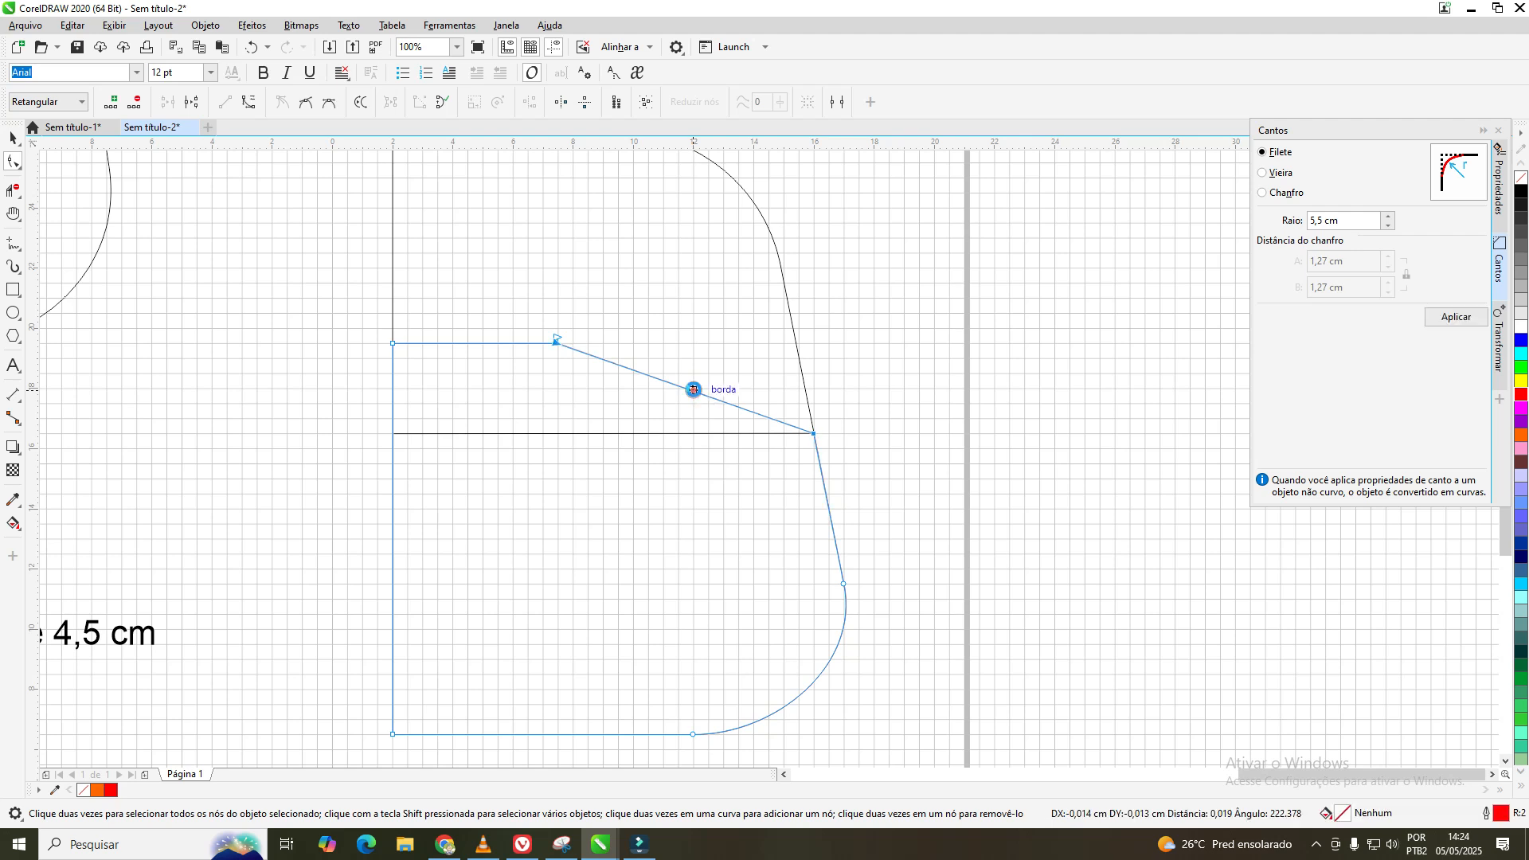
right_click(694, 392)
click(771, 504)
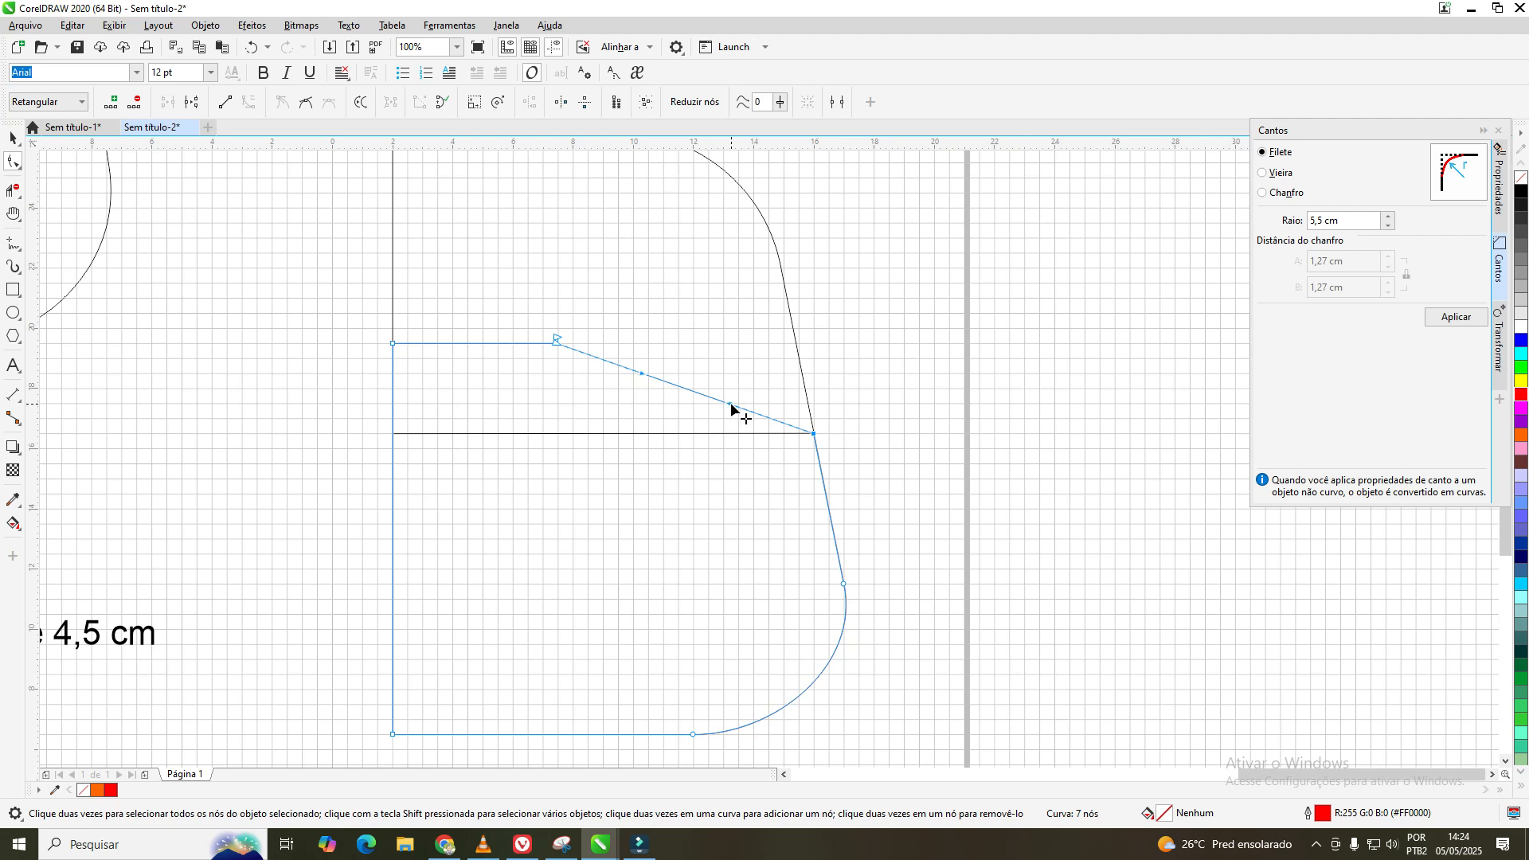
- Bend the pocket's sloping upper segment outward into a convex arc that leaves the straight upper edge horizontally
drag(729, 405, 740, 374)
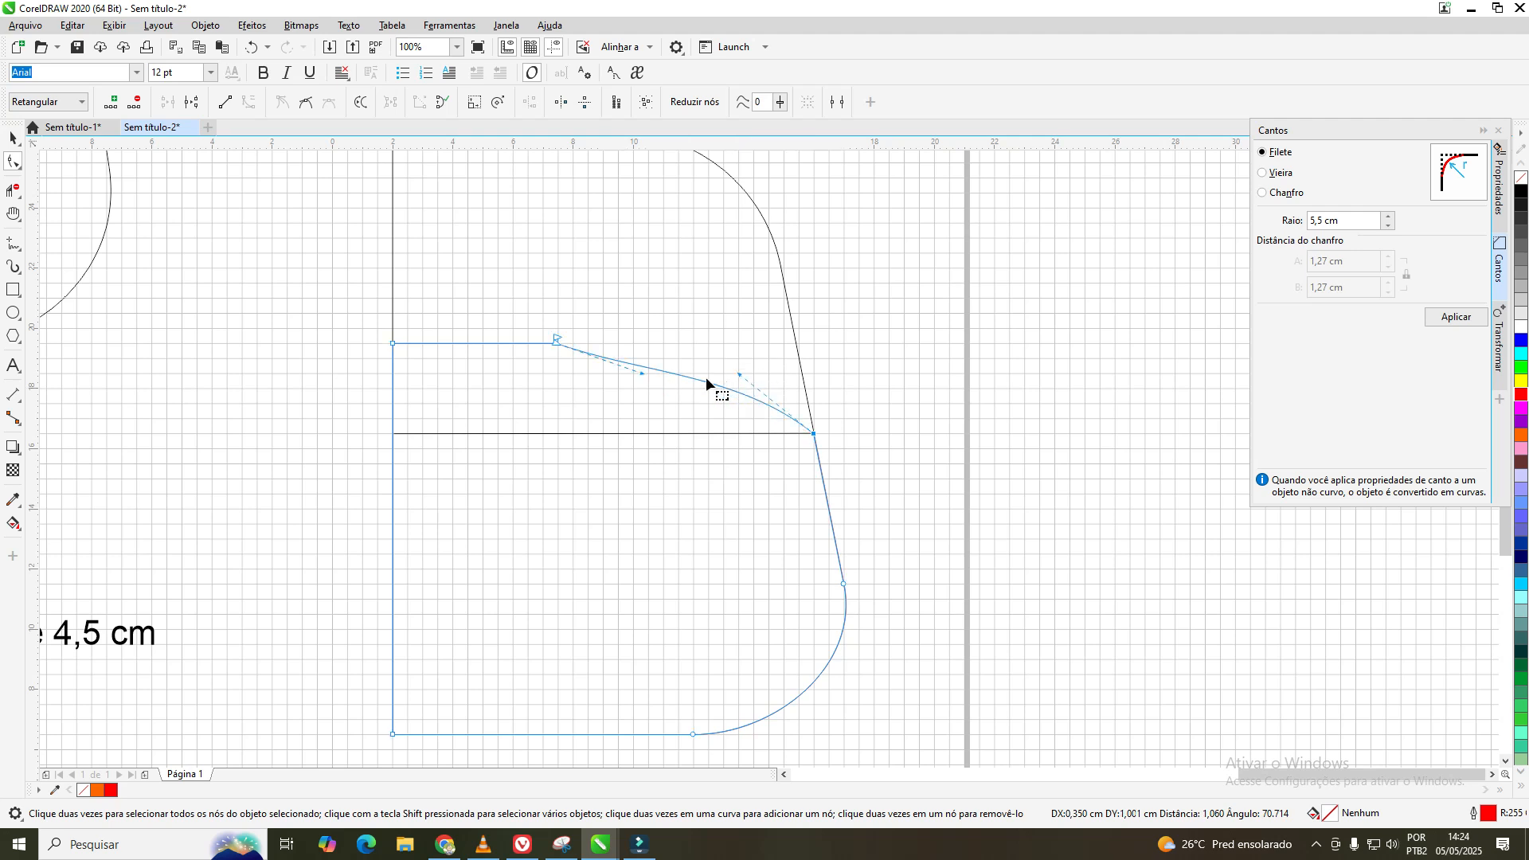
drag(642, 372, 668, 344)
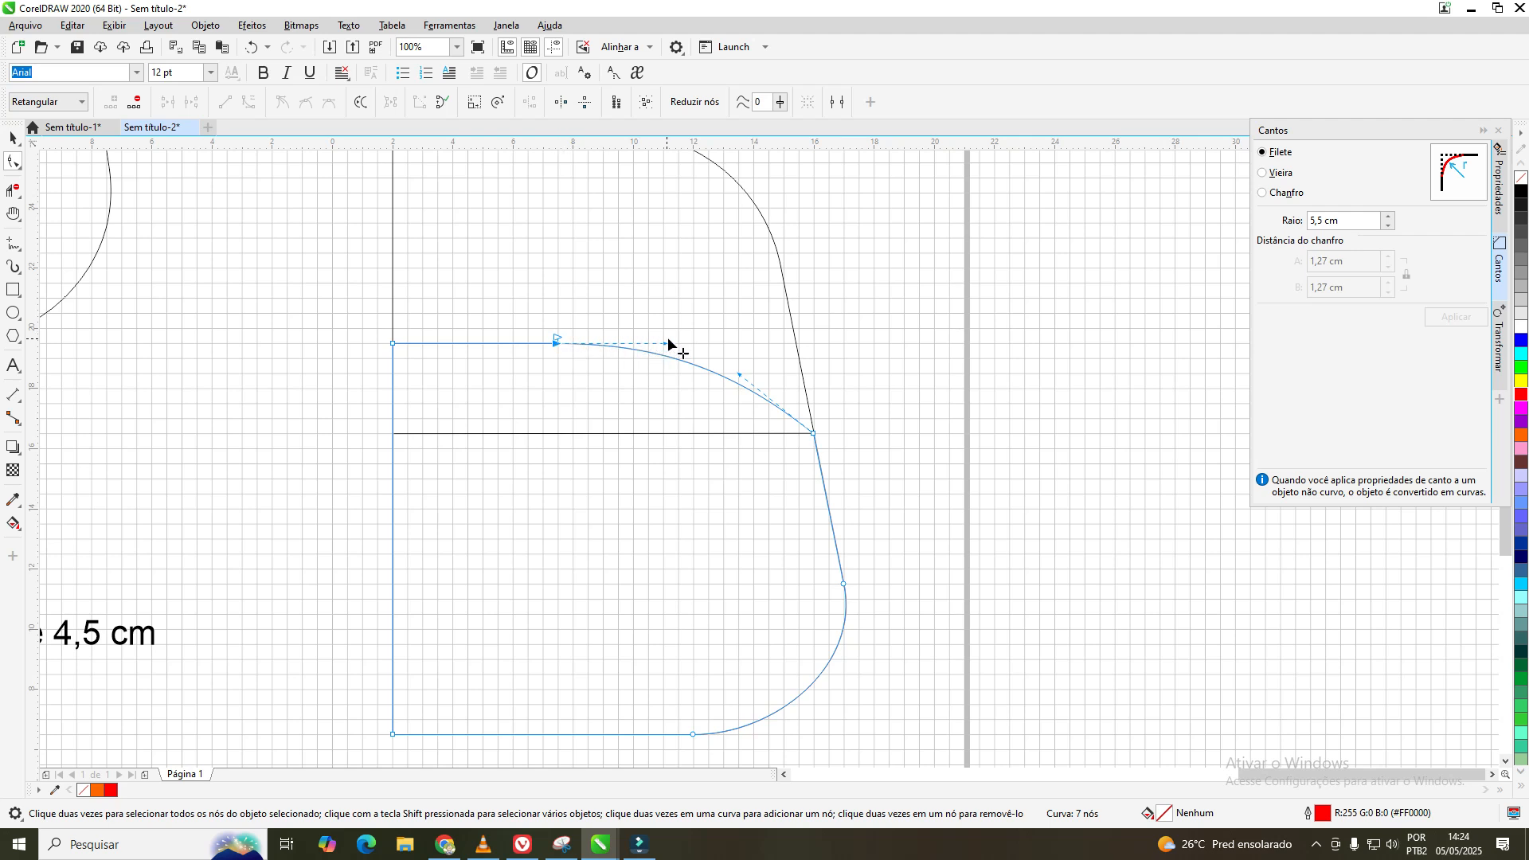
click(740, 374)
drag(740, 381, 737, 384)
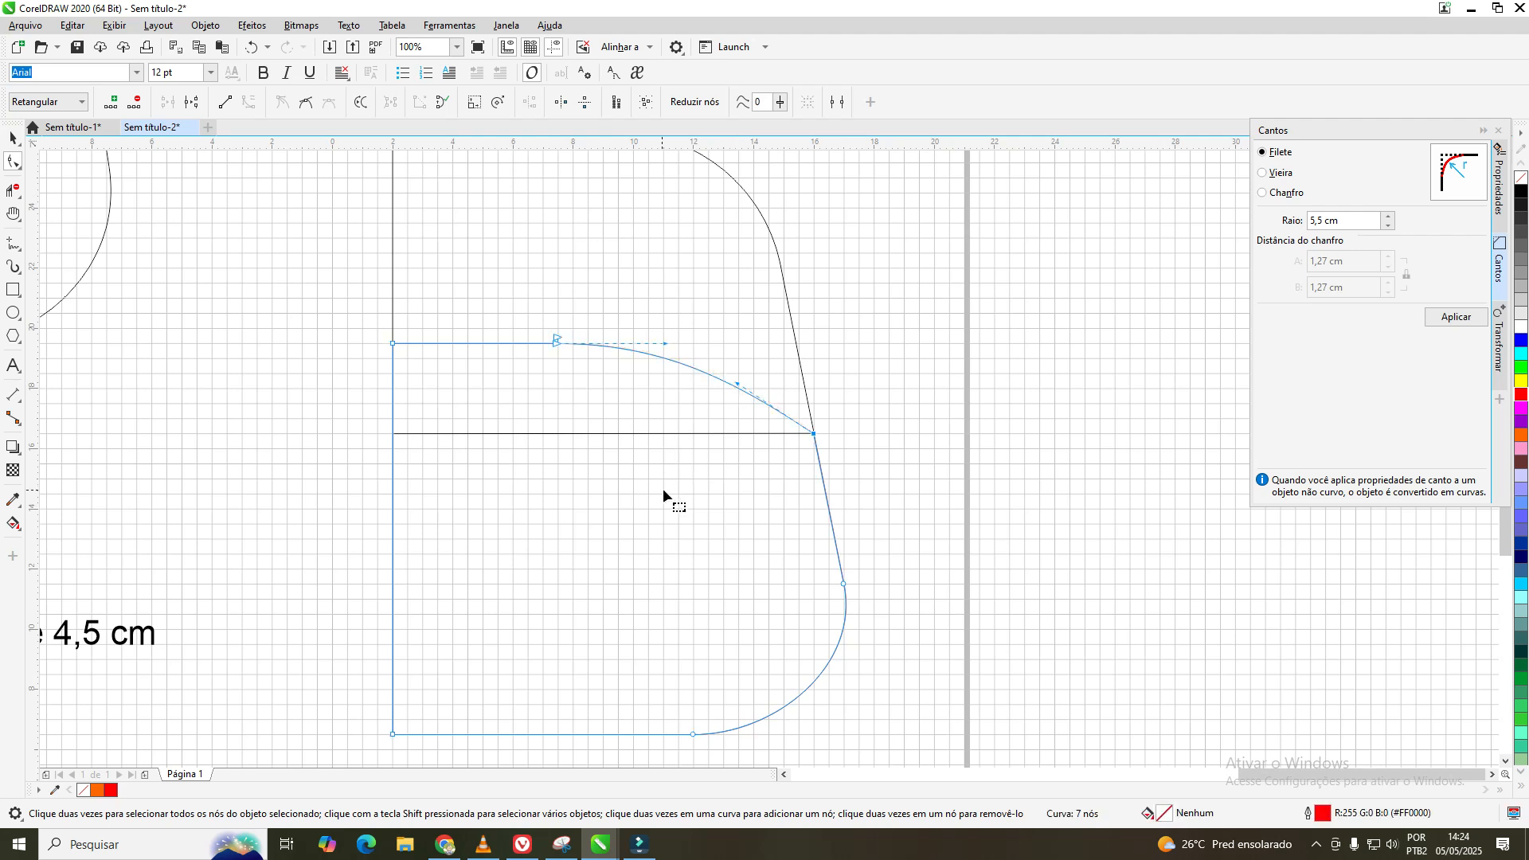
- Refine the pocket arc so it rounds more fully near the slanted side, keeping the handle at the straight edge horizontal
click(737, 387)
drag(737, 388, 744, 380)
drag(741, 388, 767, 373)
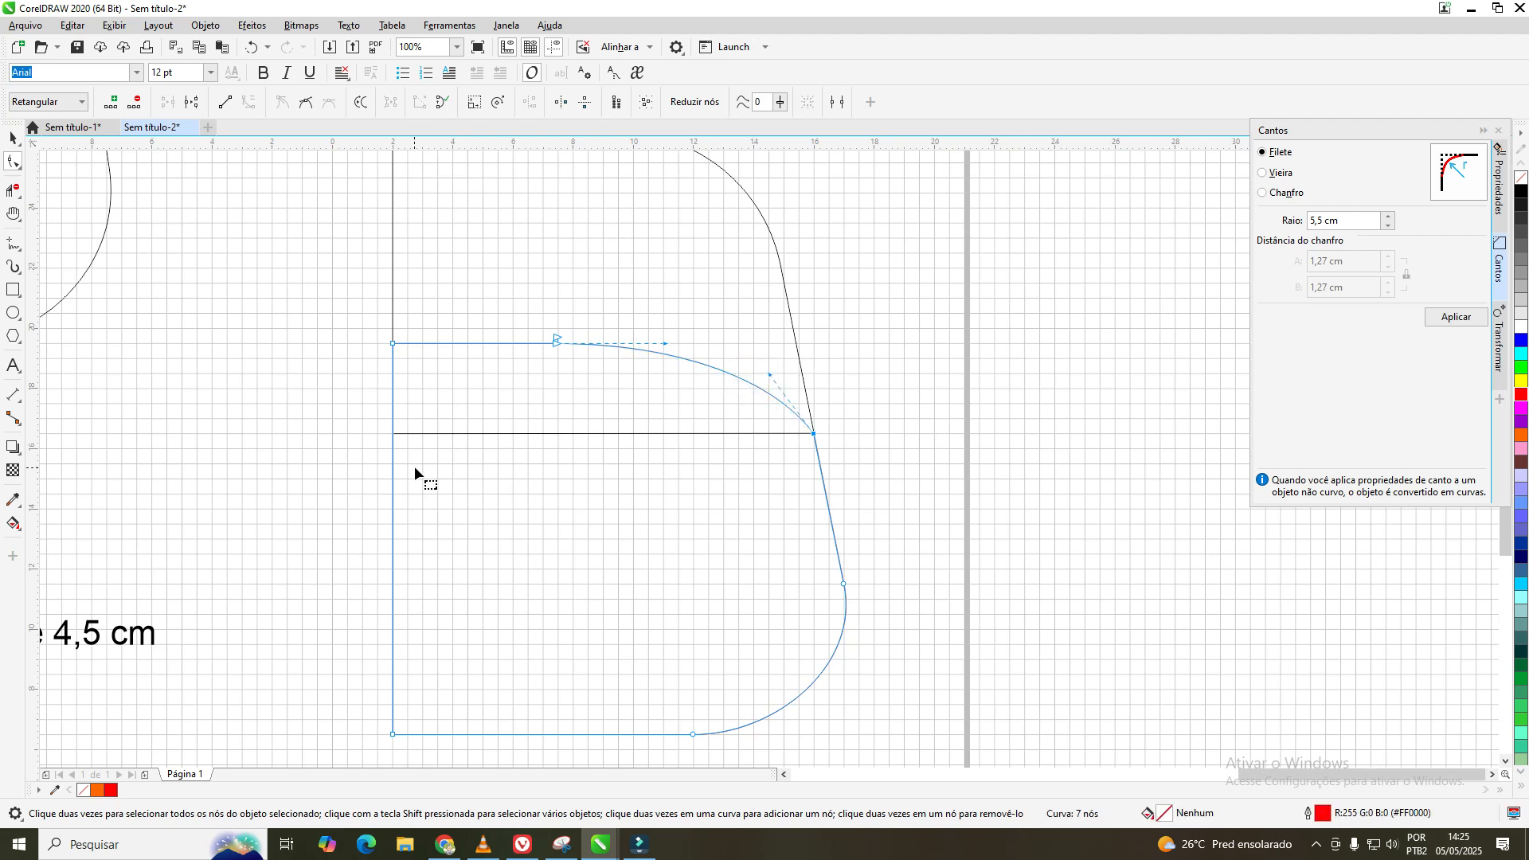
click(768, 374)
drag(763, 381, 762, 382)
drag(667, 347, 558, 345)
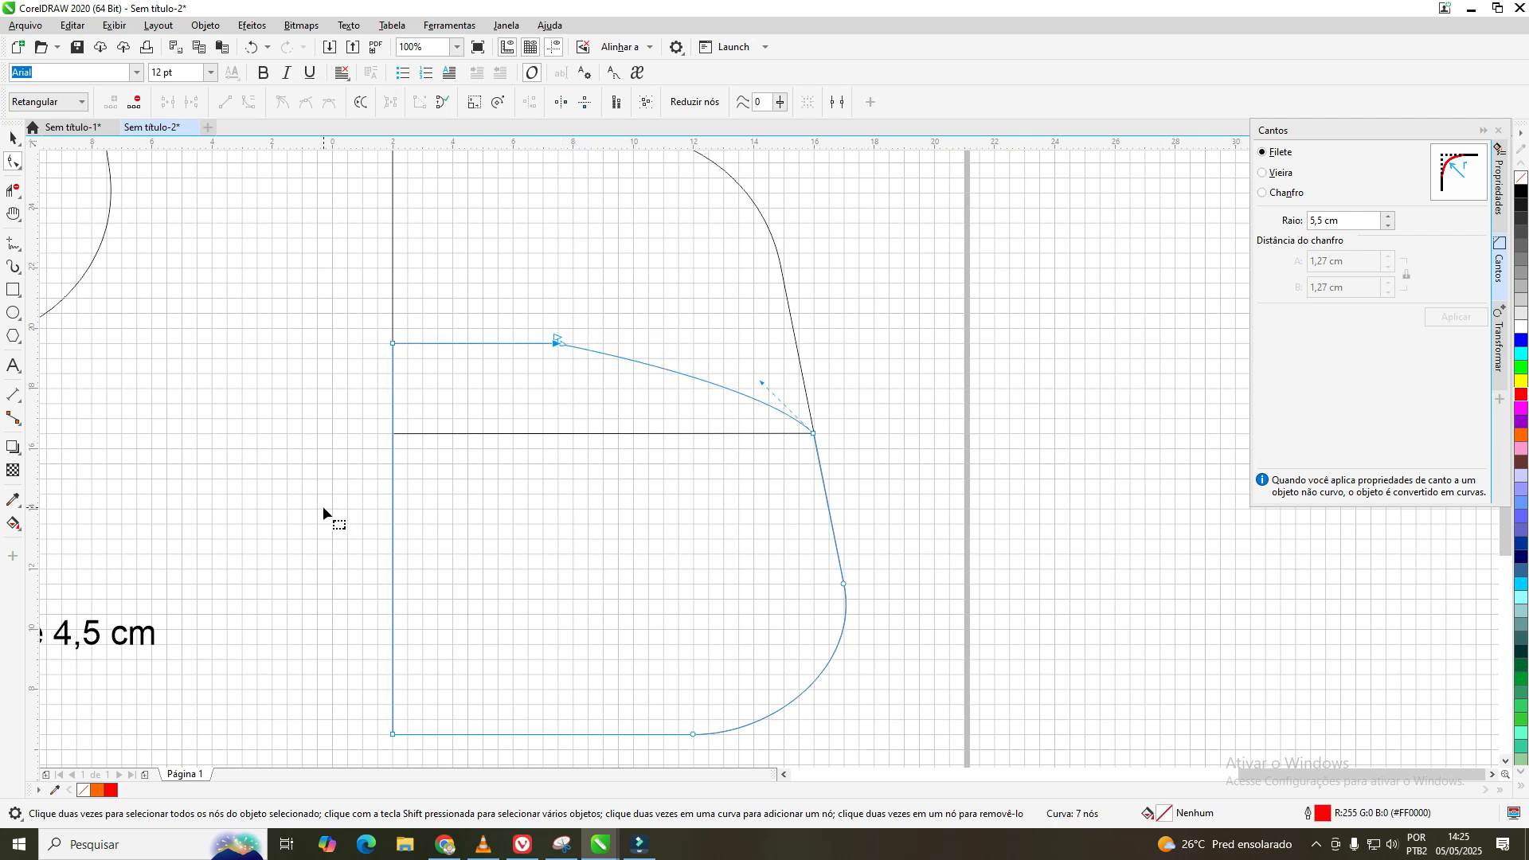
click(254, 46)
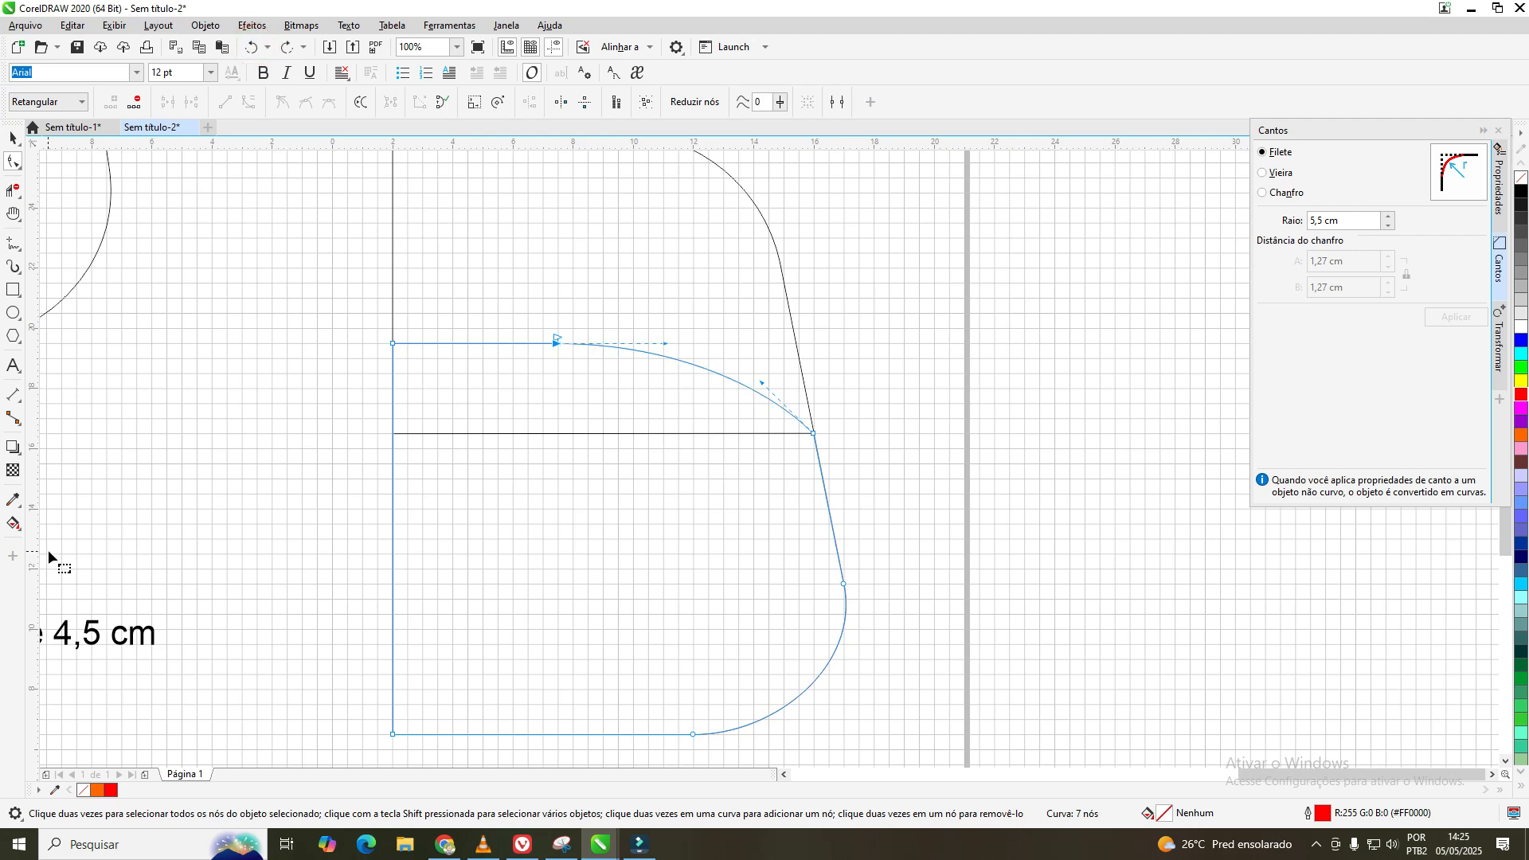
click(13, 138)
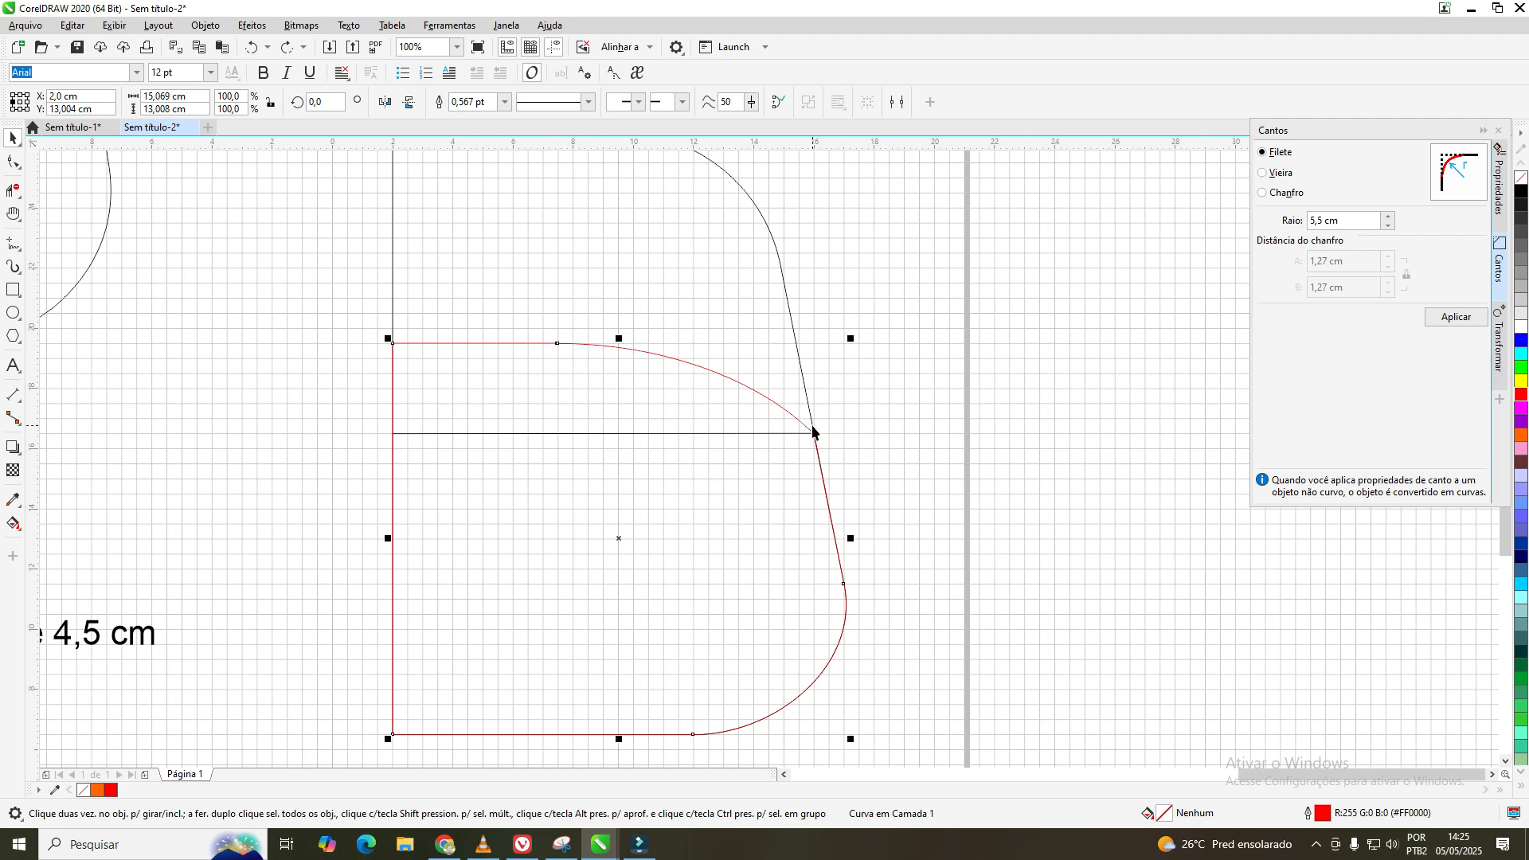
scroll(731, 485, down, 2)
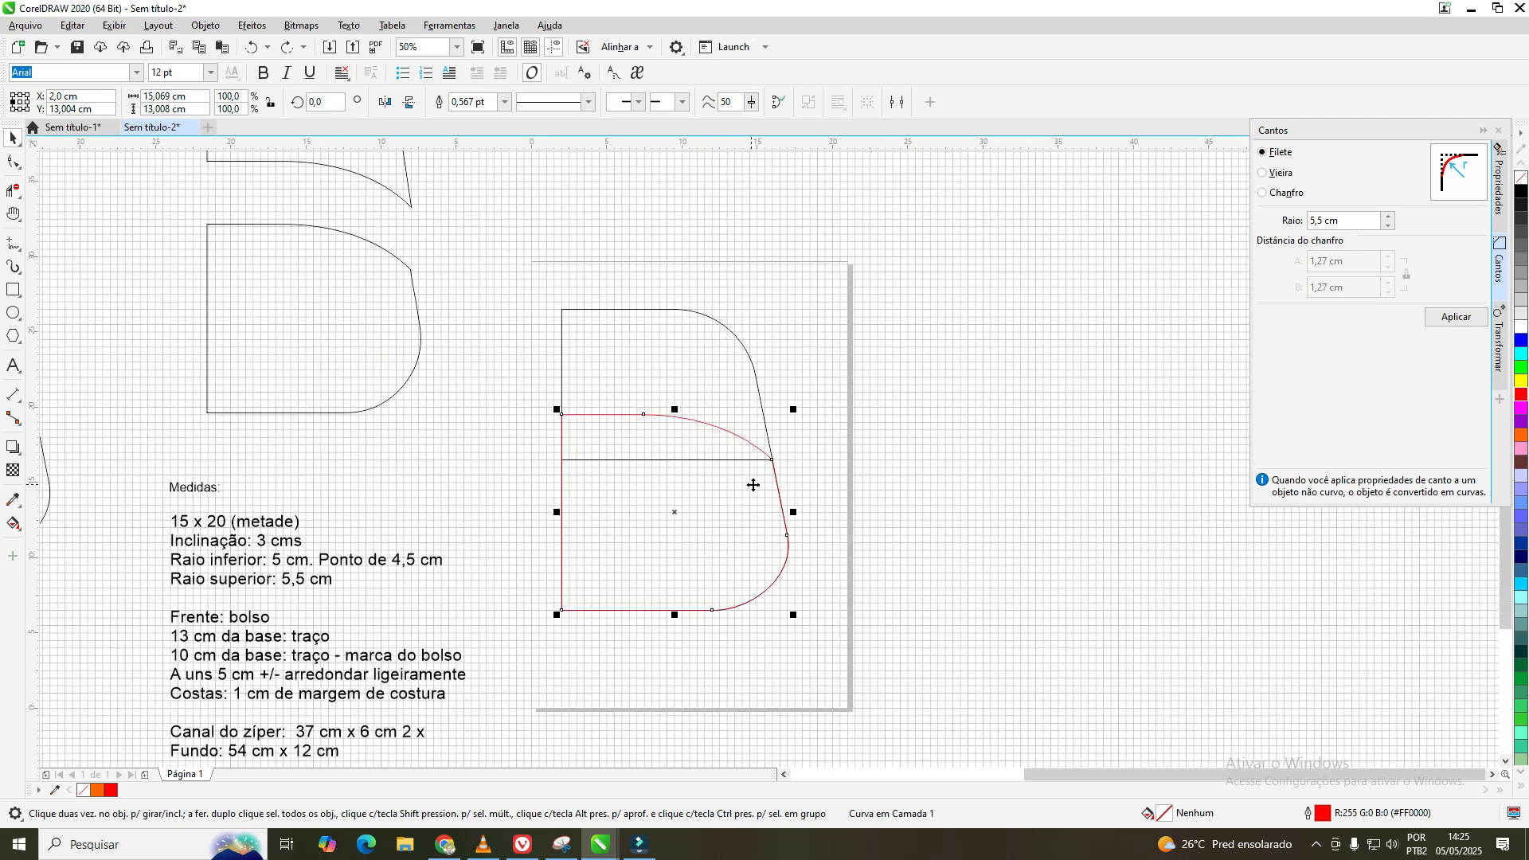
scroll(750, 486, up, 2)
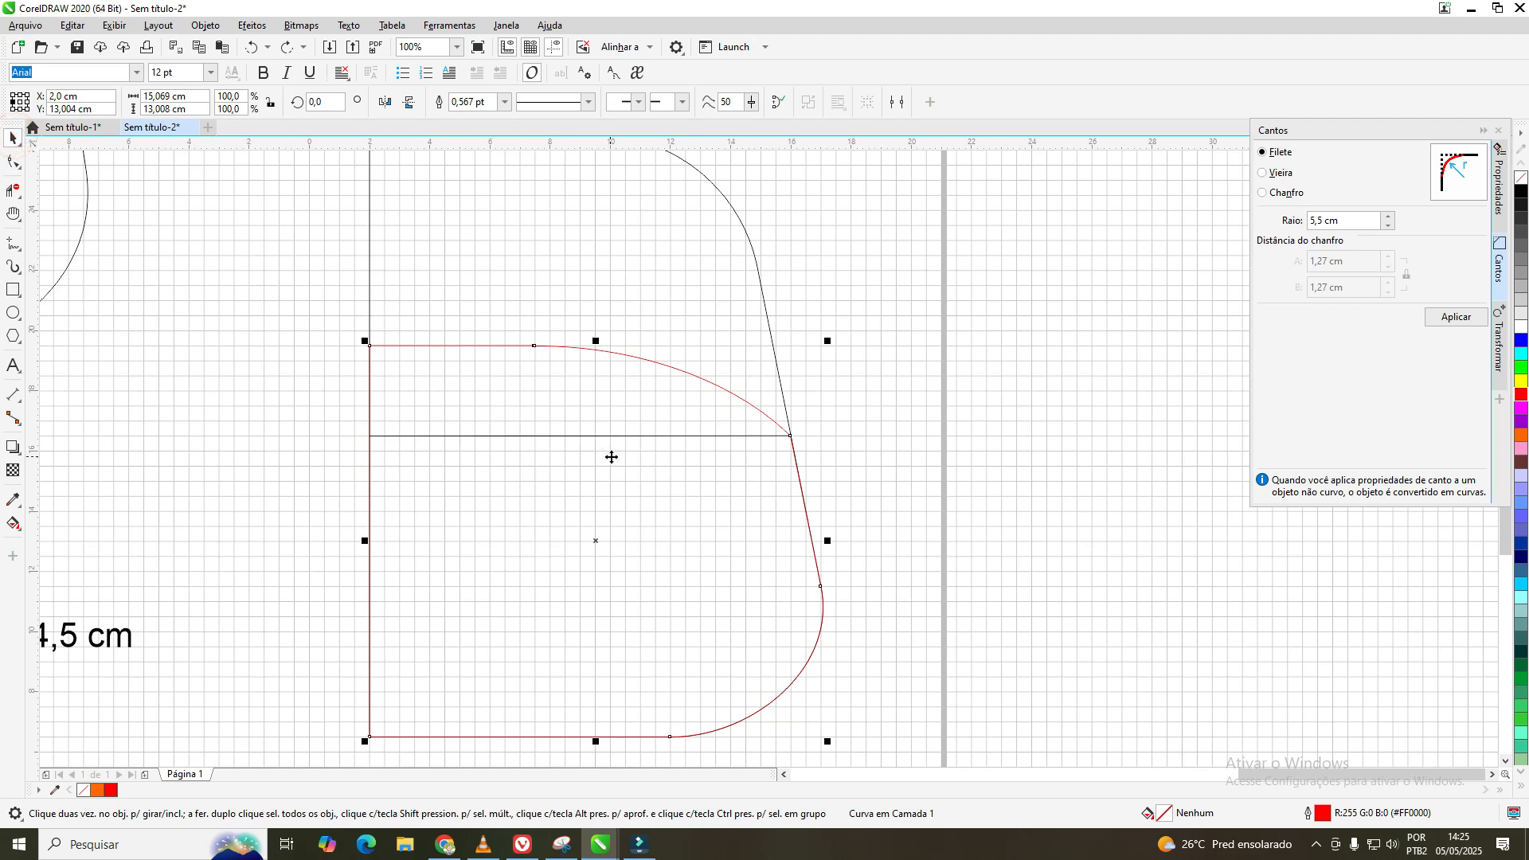
scroll(612, 458, down, 2)
drag(445, 275, 722, 390)
drag(748, 650, 752, 660)
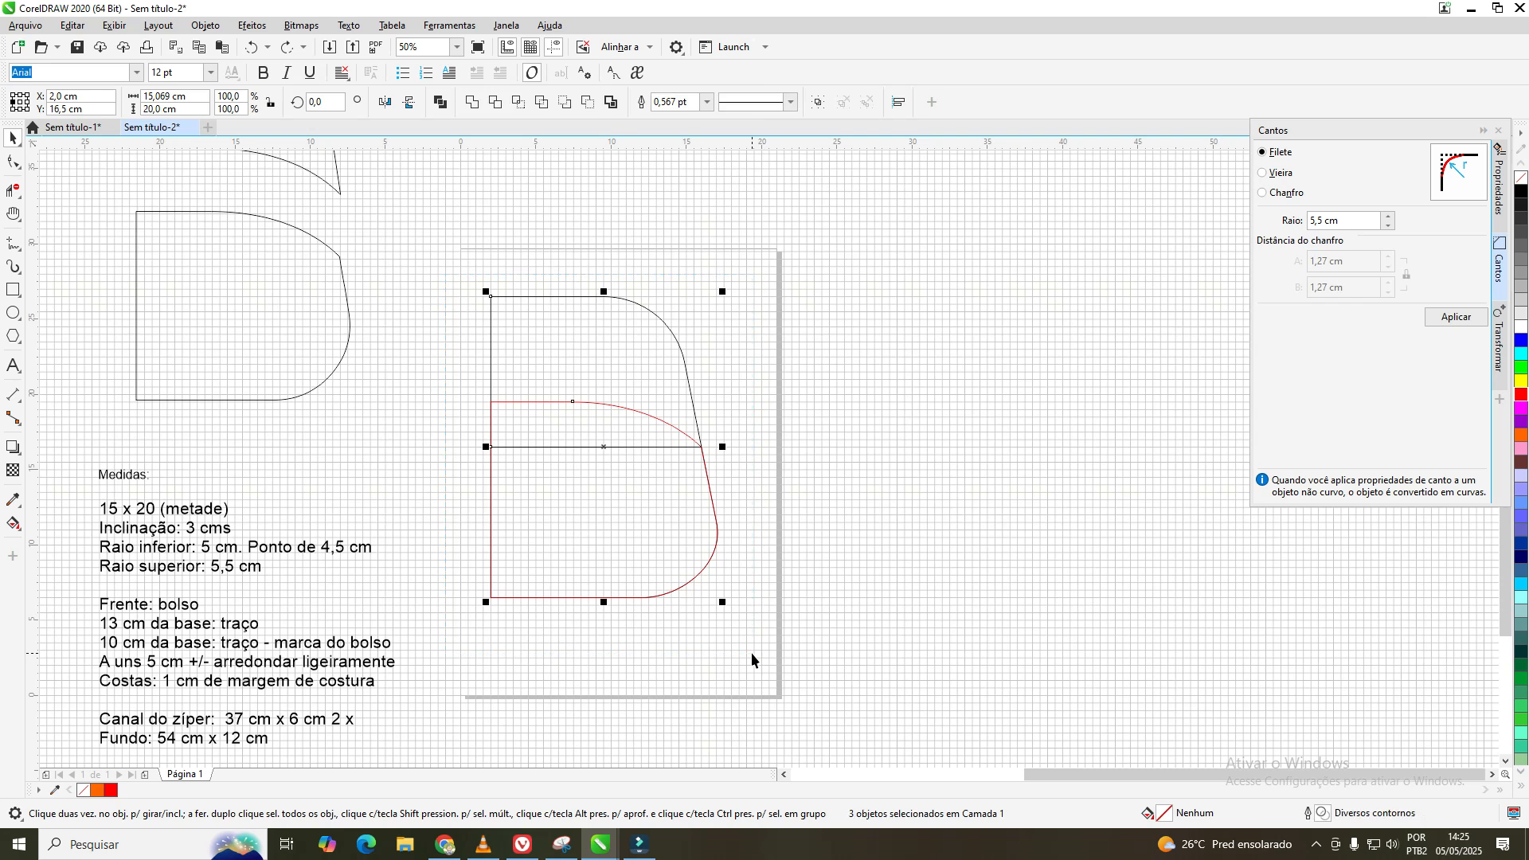
shift+click(649, 414)
shift+click(651, 417)
click(518, 103)
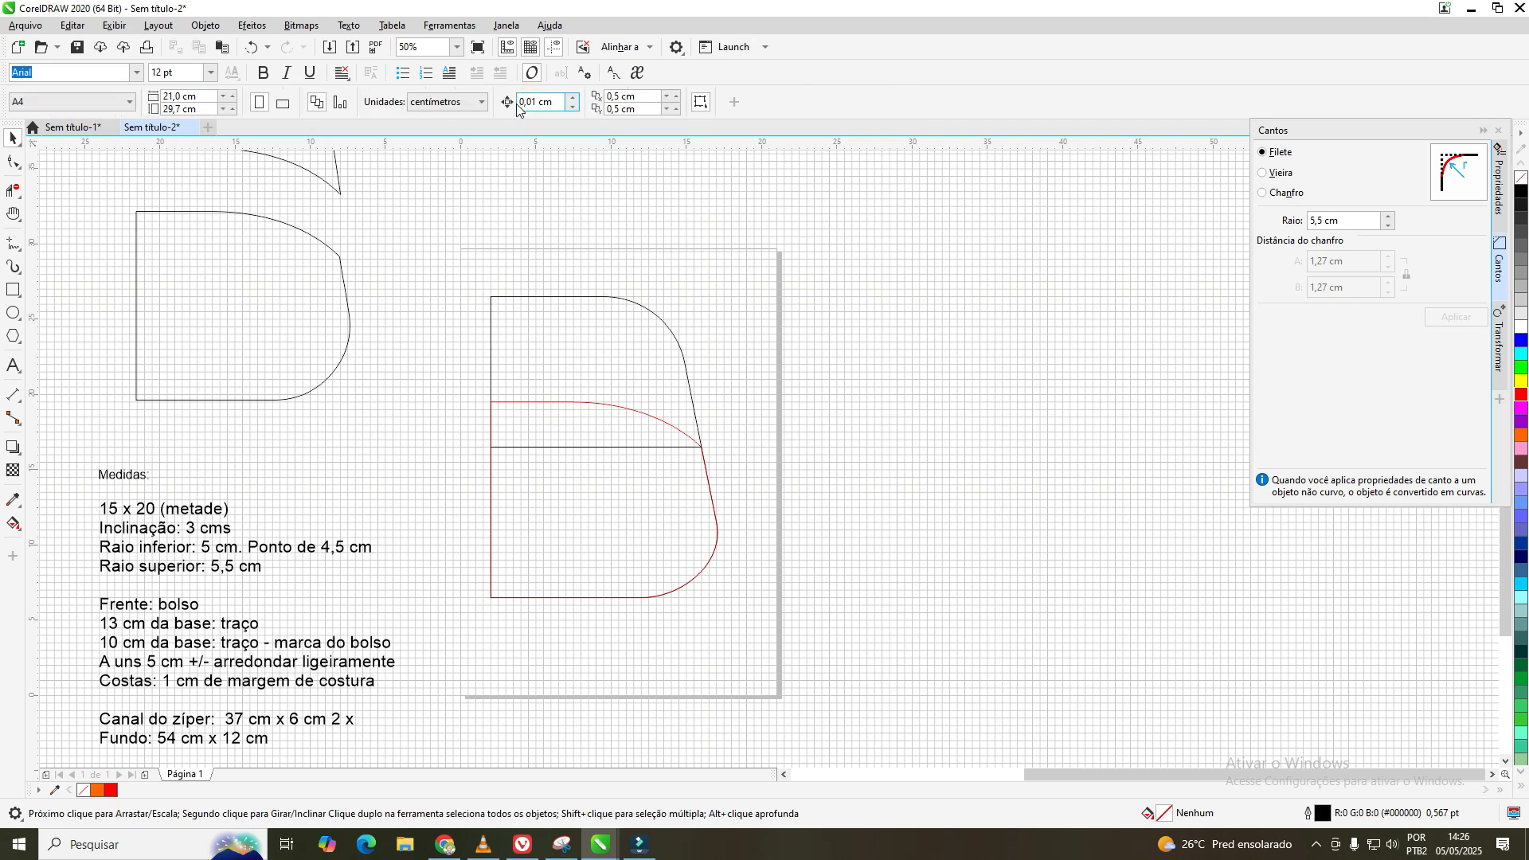
- Move the red pocket piece off the bag body to the empty area beside the page, at X 23 cm
click(596, 444)
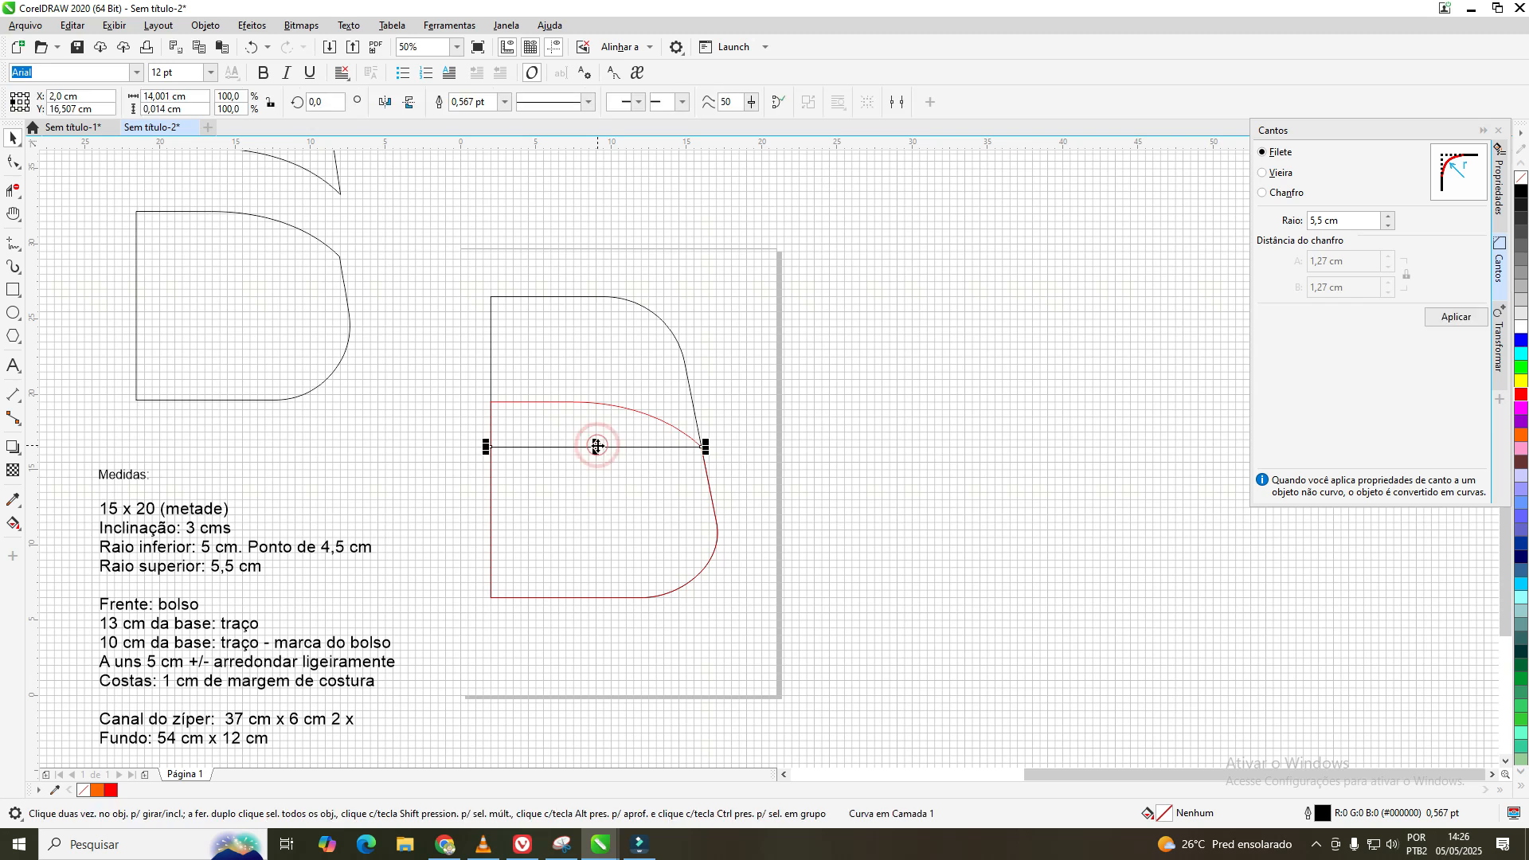
click(599, 403)
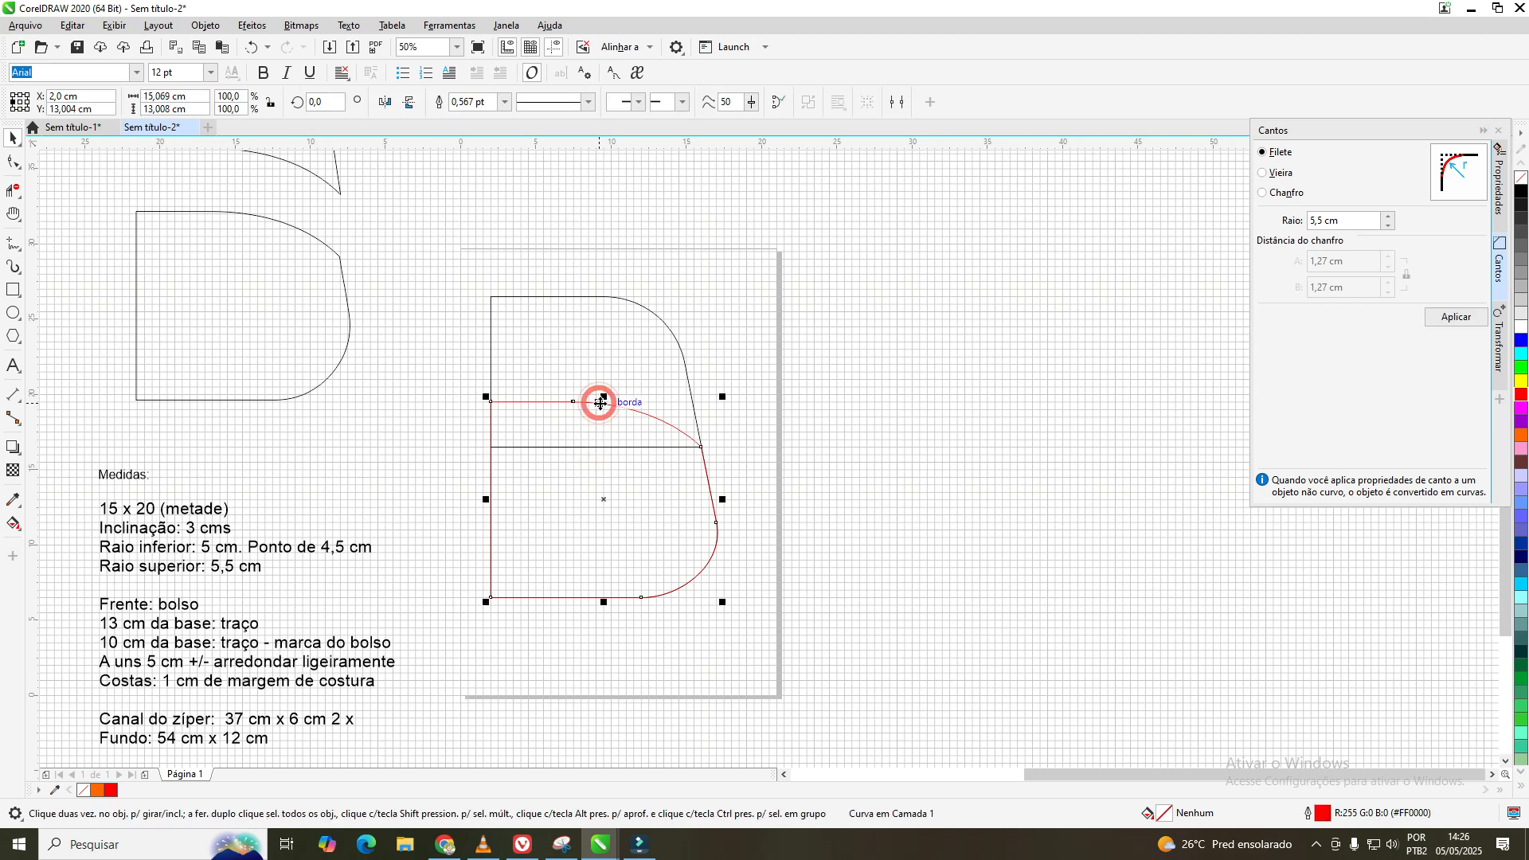
drag(704, 502, 1018, 458)
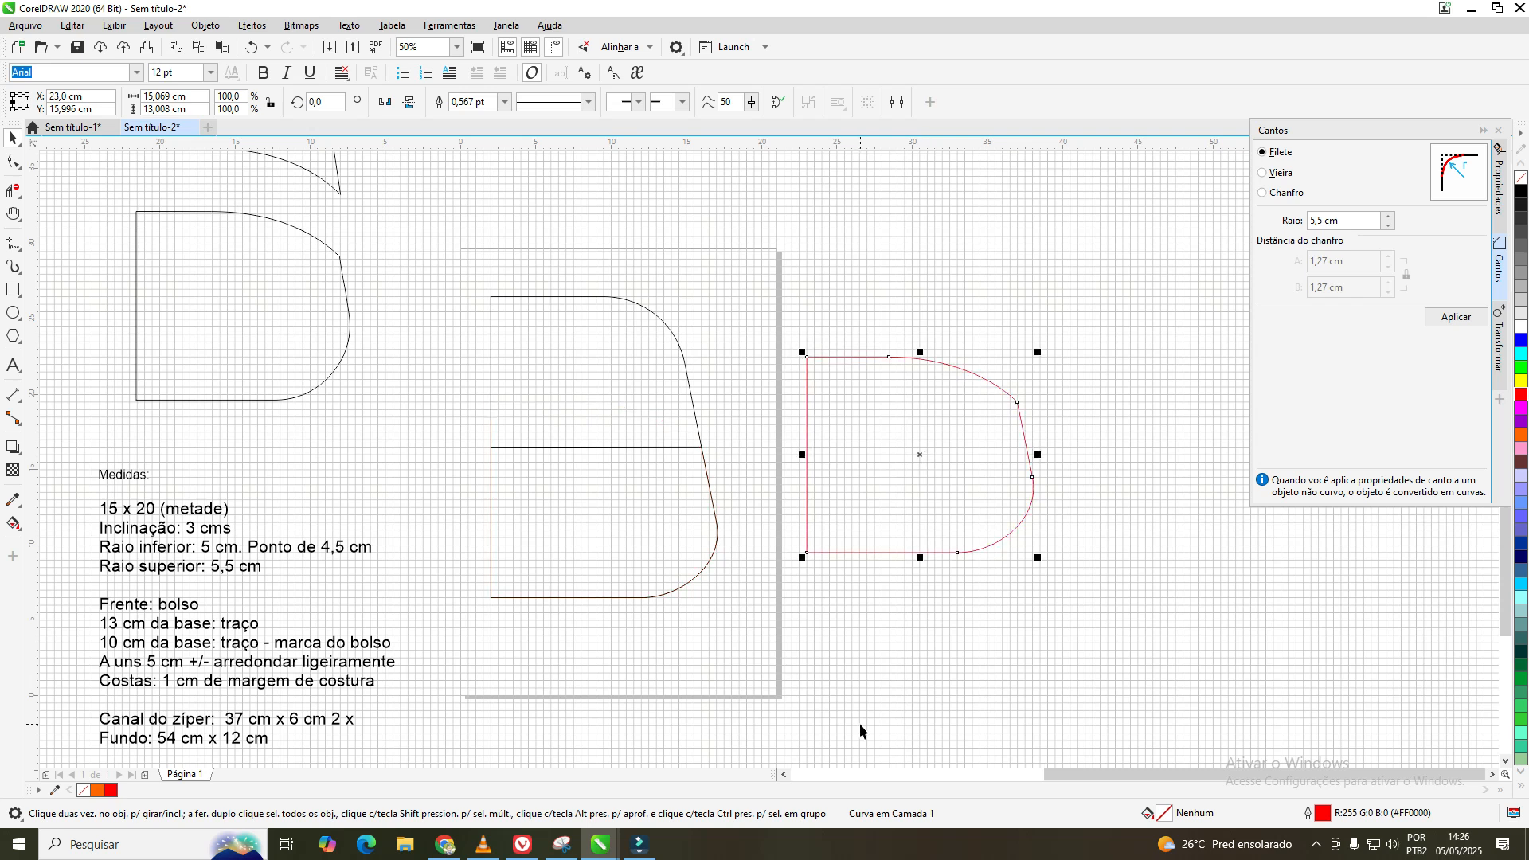
click(947, 673)
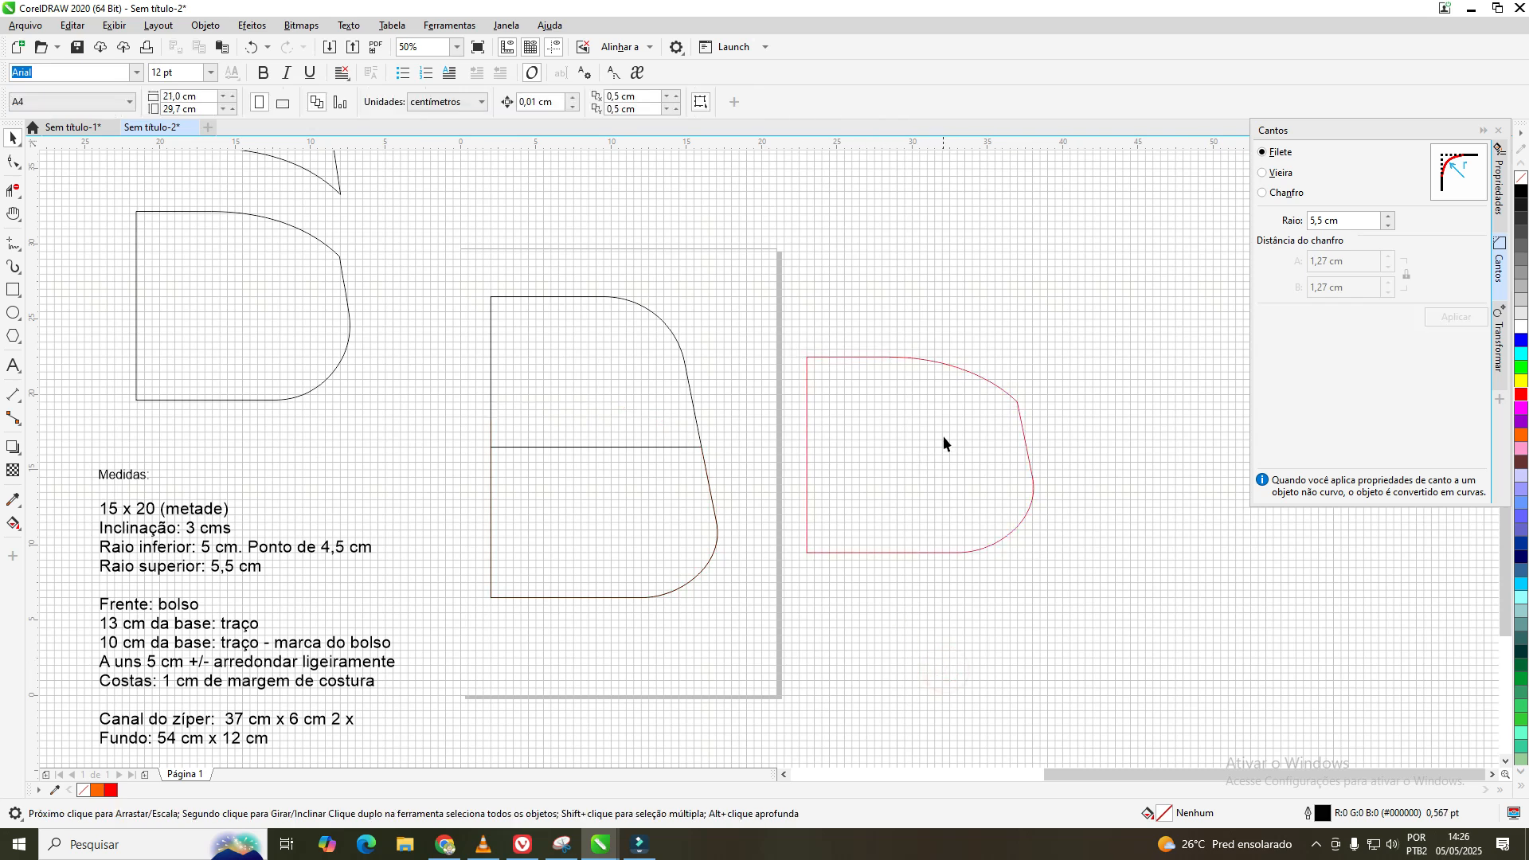
click(923, 450)
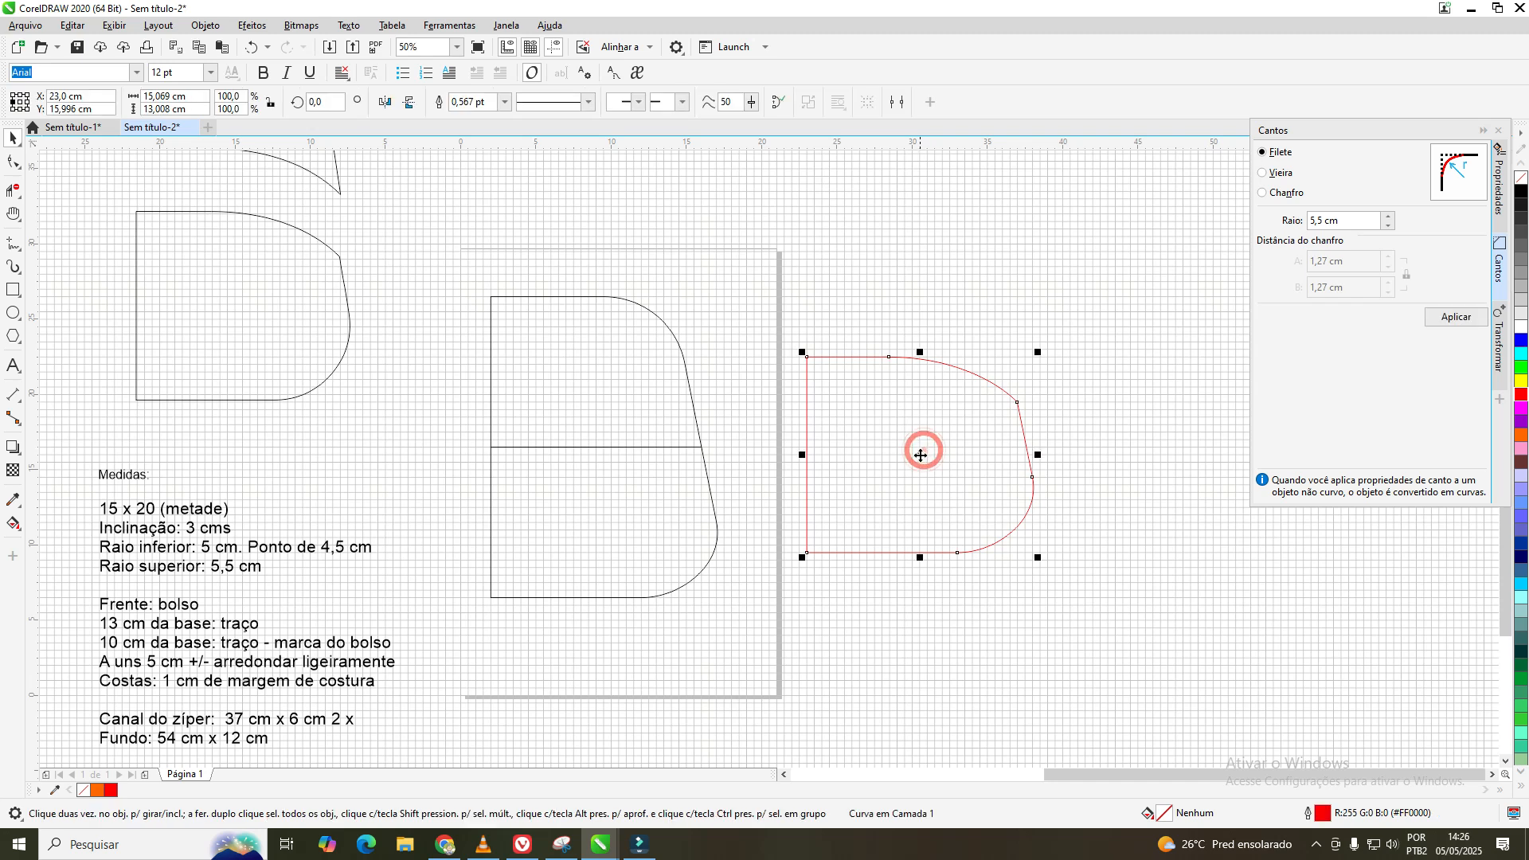
- Delete the horizontal guide line 10 cm above the base inside the bag body
click(557, 449)
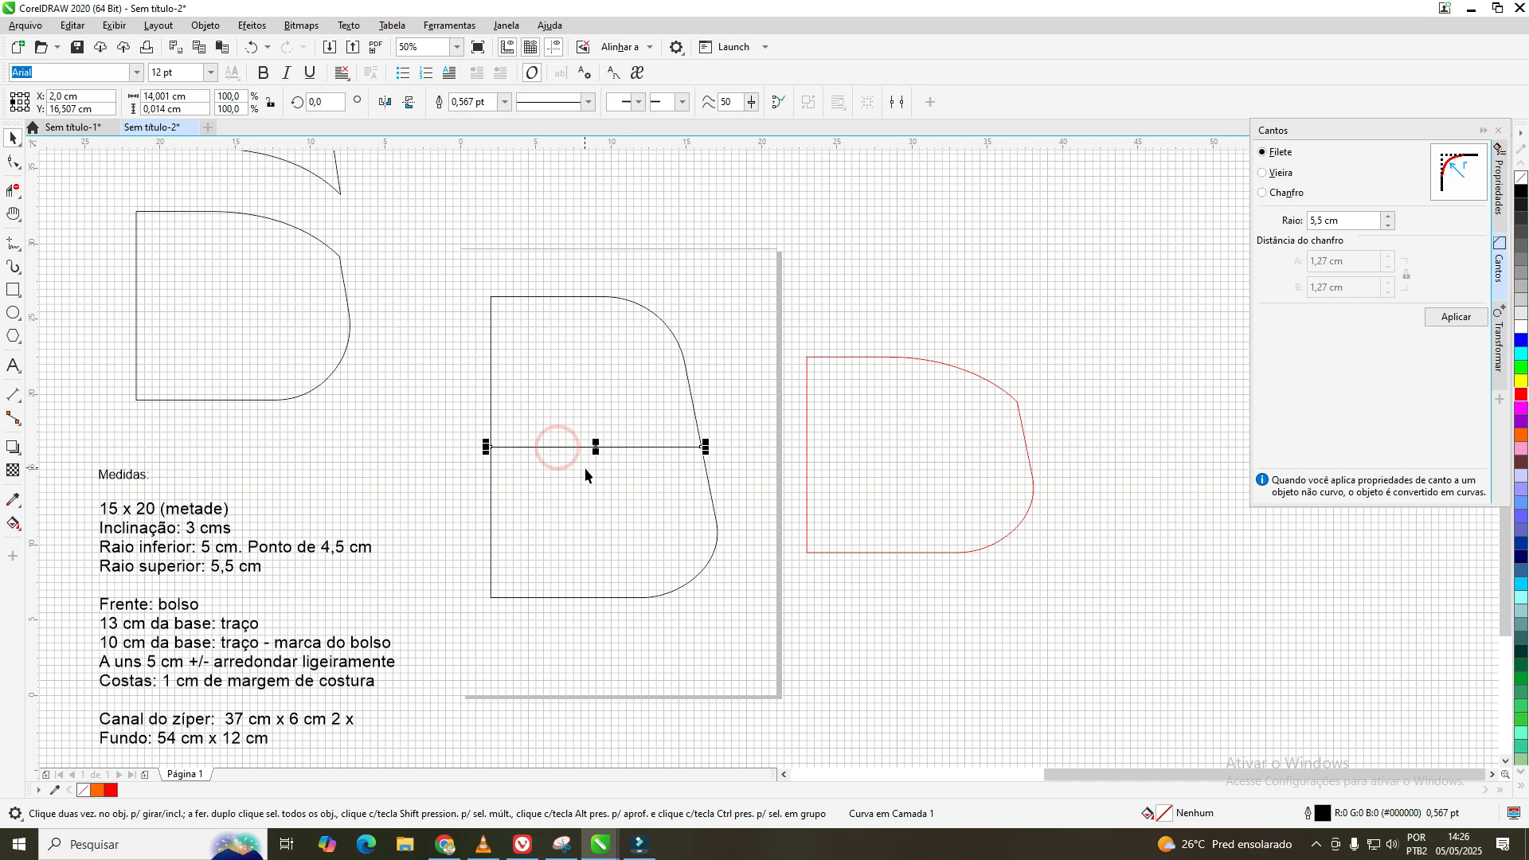
key(Delete)
click(671, 448)
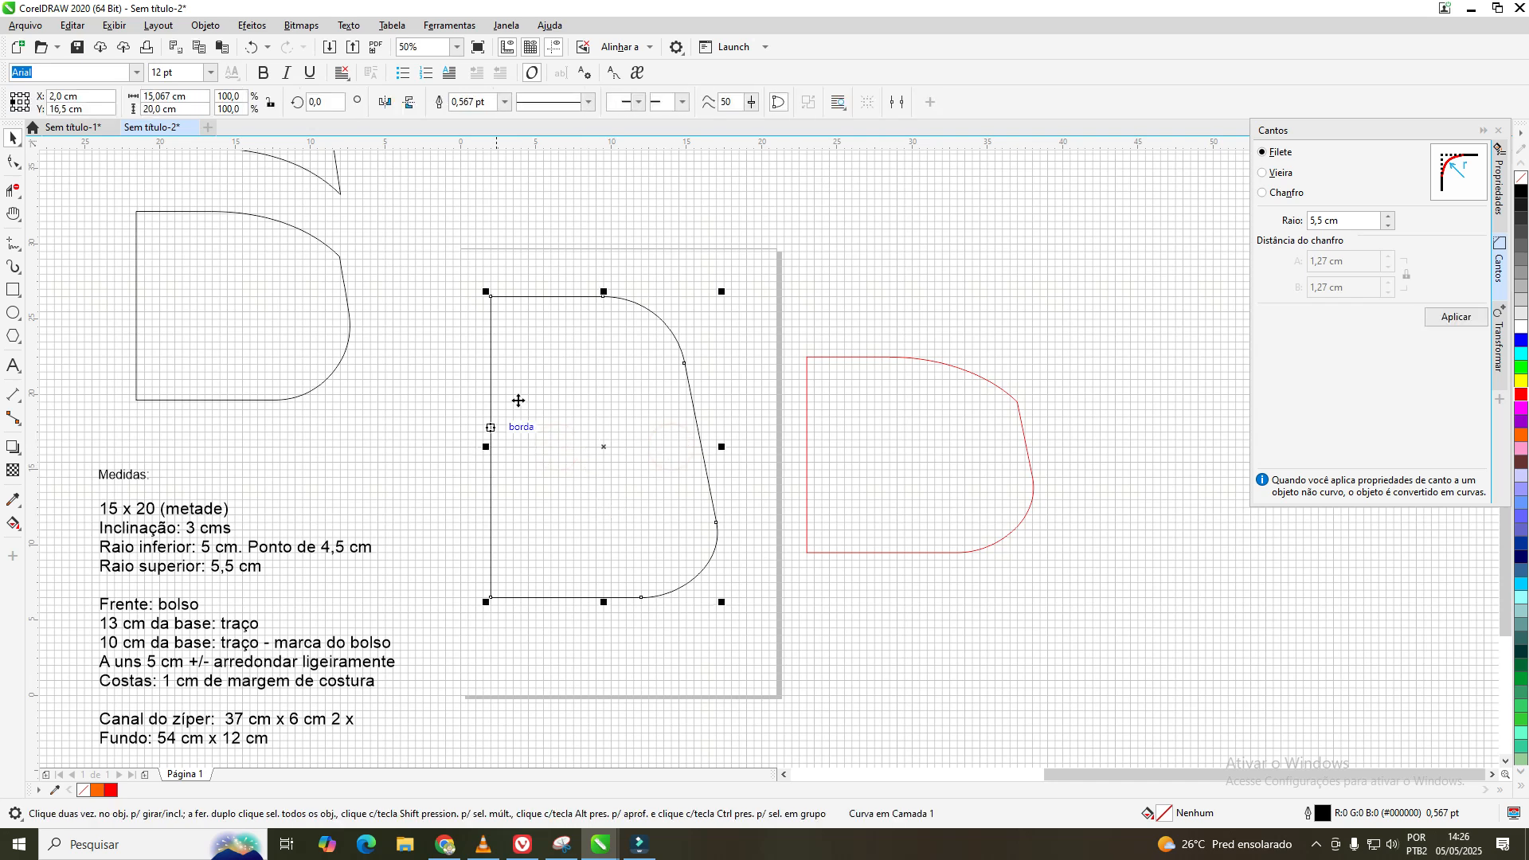
- Move the red pocket piece back onto the bag body, matching its base and vertical side to the body outline
click(873, 476)
click(921, 467)
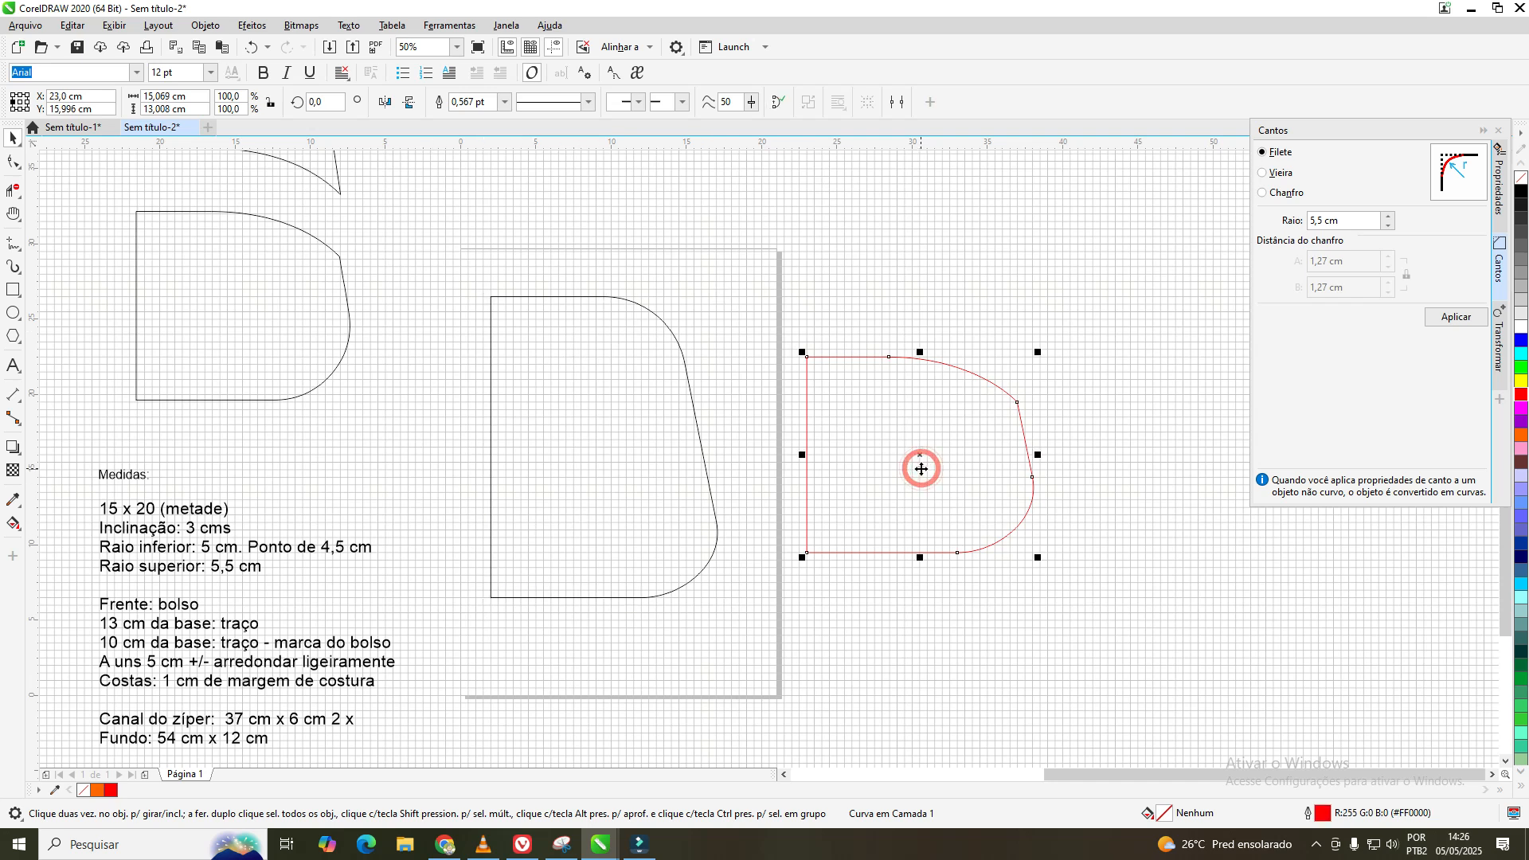
drag(922, 456, 605, 507)
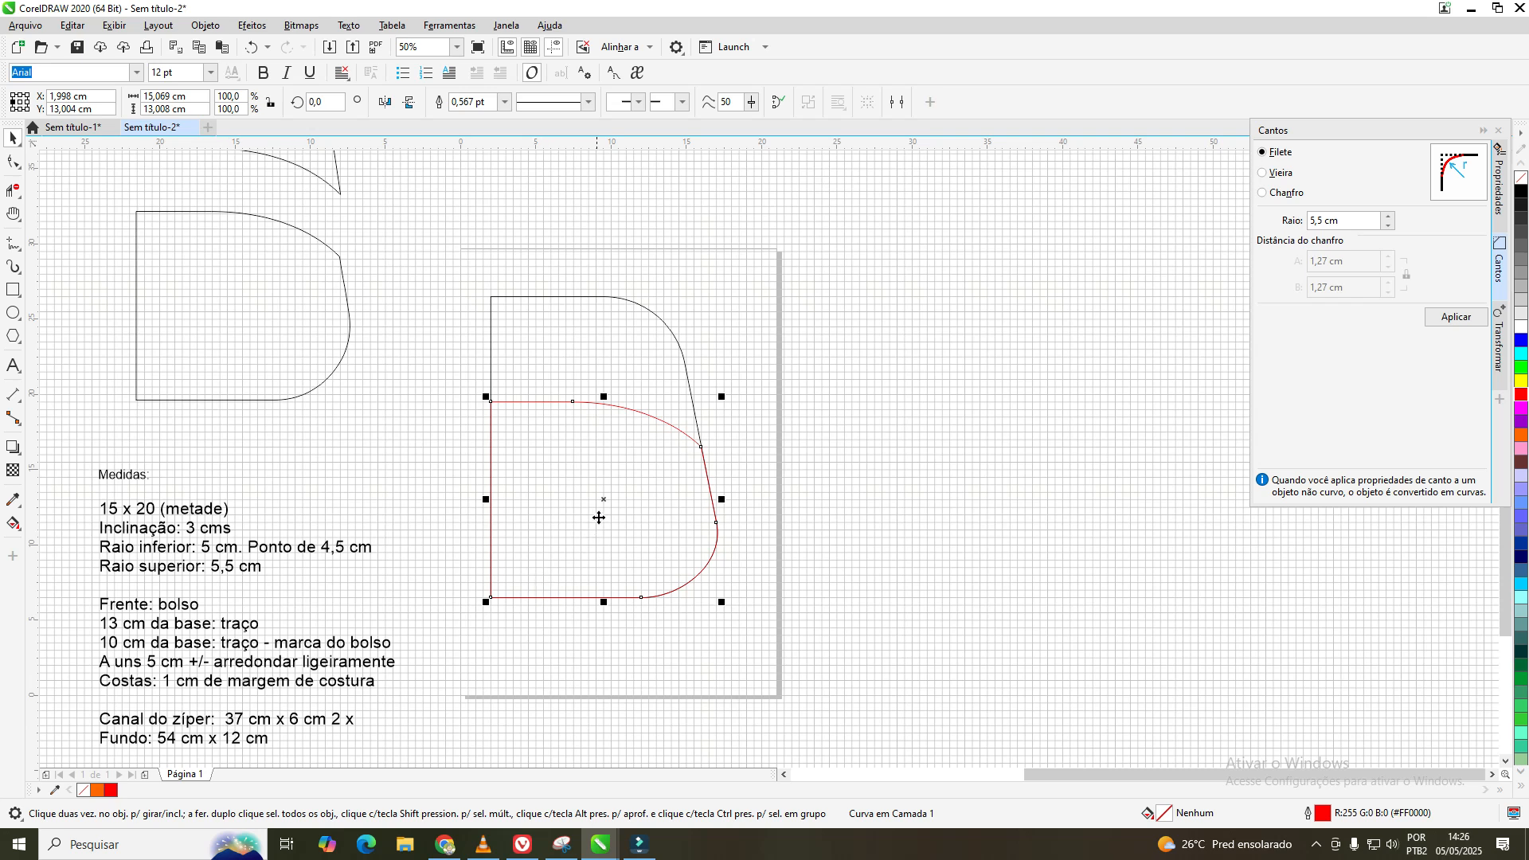
key(Escape)
drag(604, 502, 605, 500)
- Copy the red pocket piece, paste it in the view and place the copy beside the page at about X 28 cm, Y 17 cm
click(73, 29)
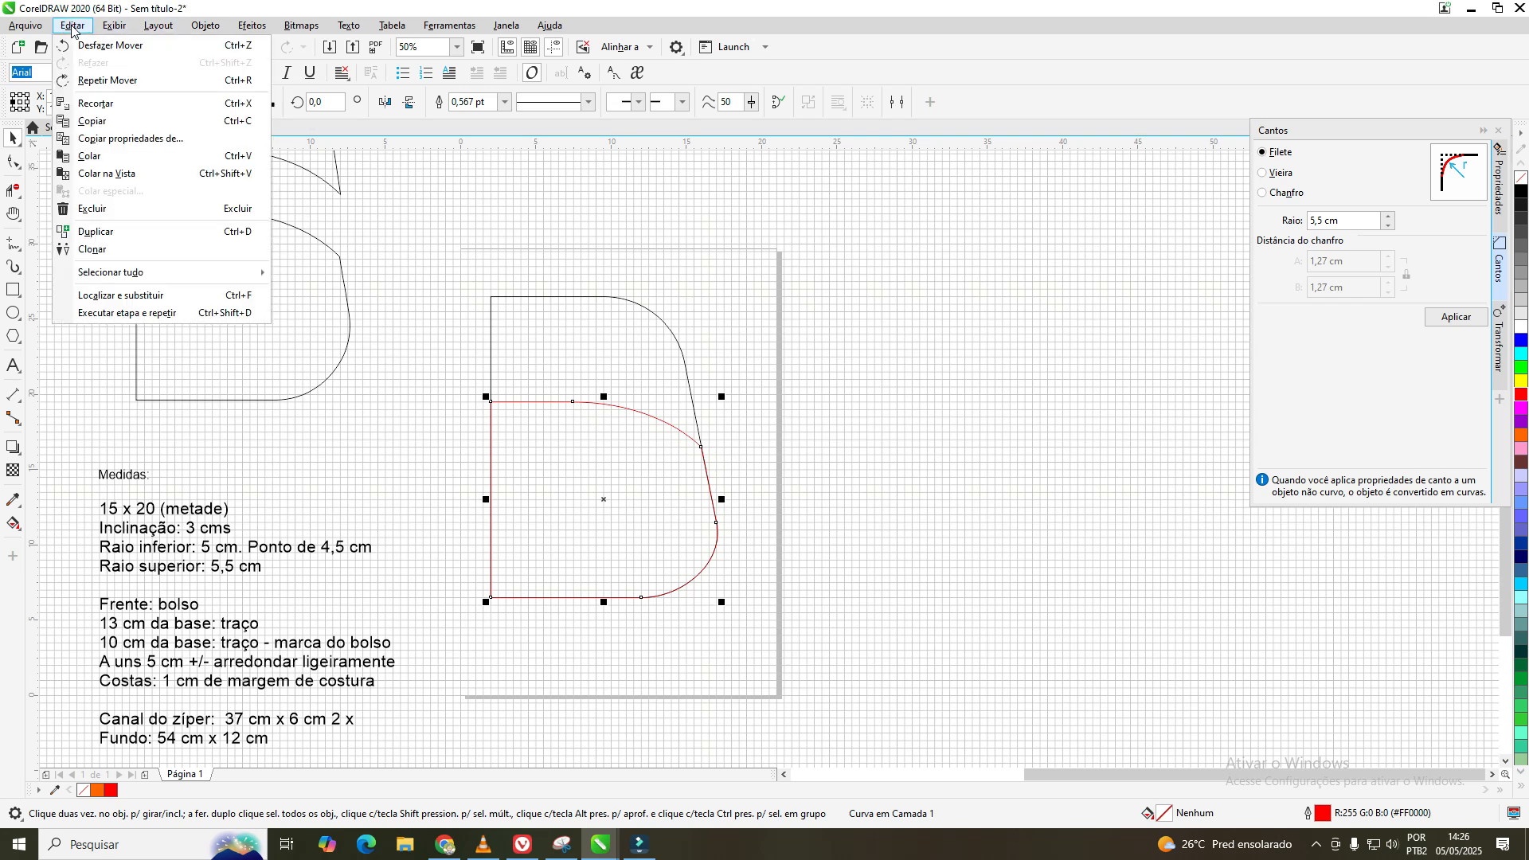
click(102, 124)
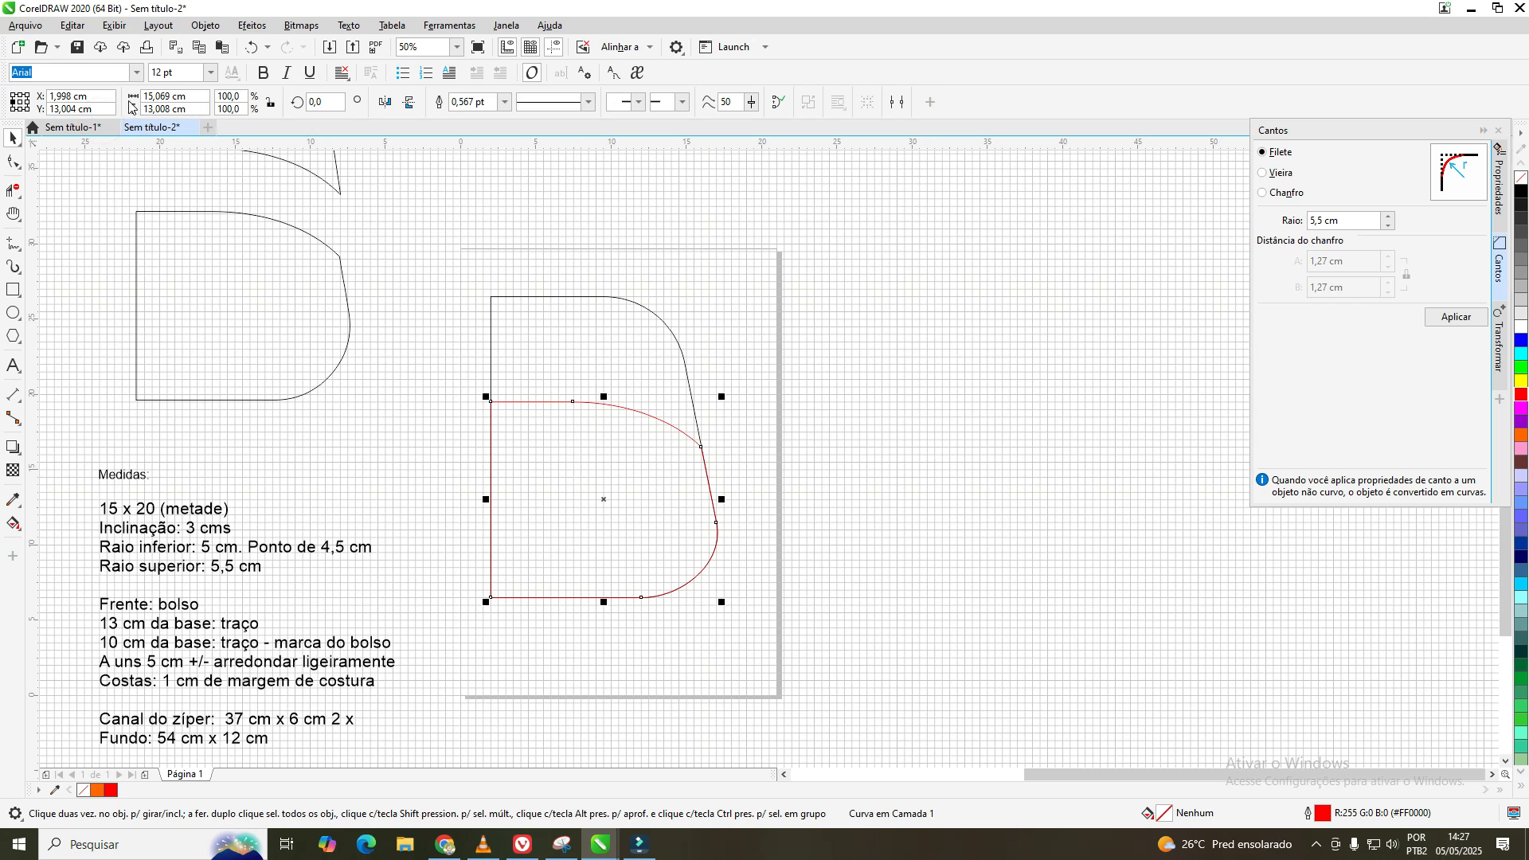
click(72, 25)
click(125, 173)
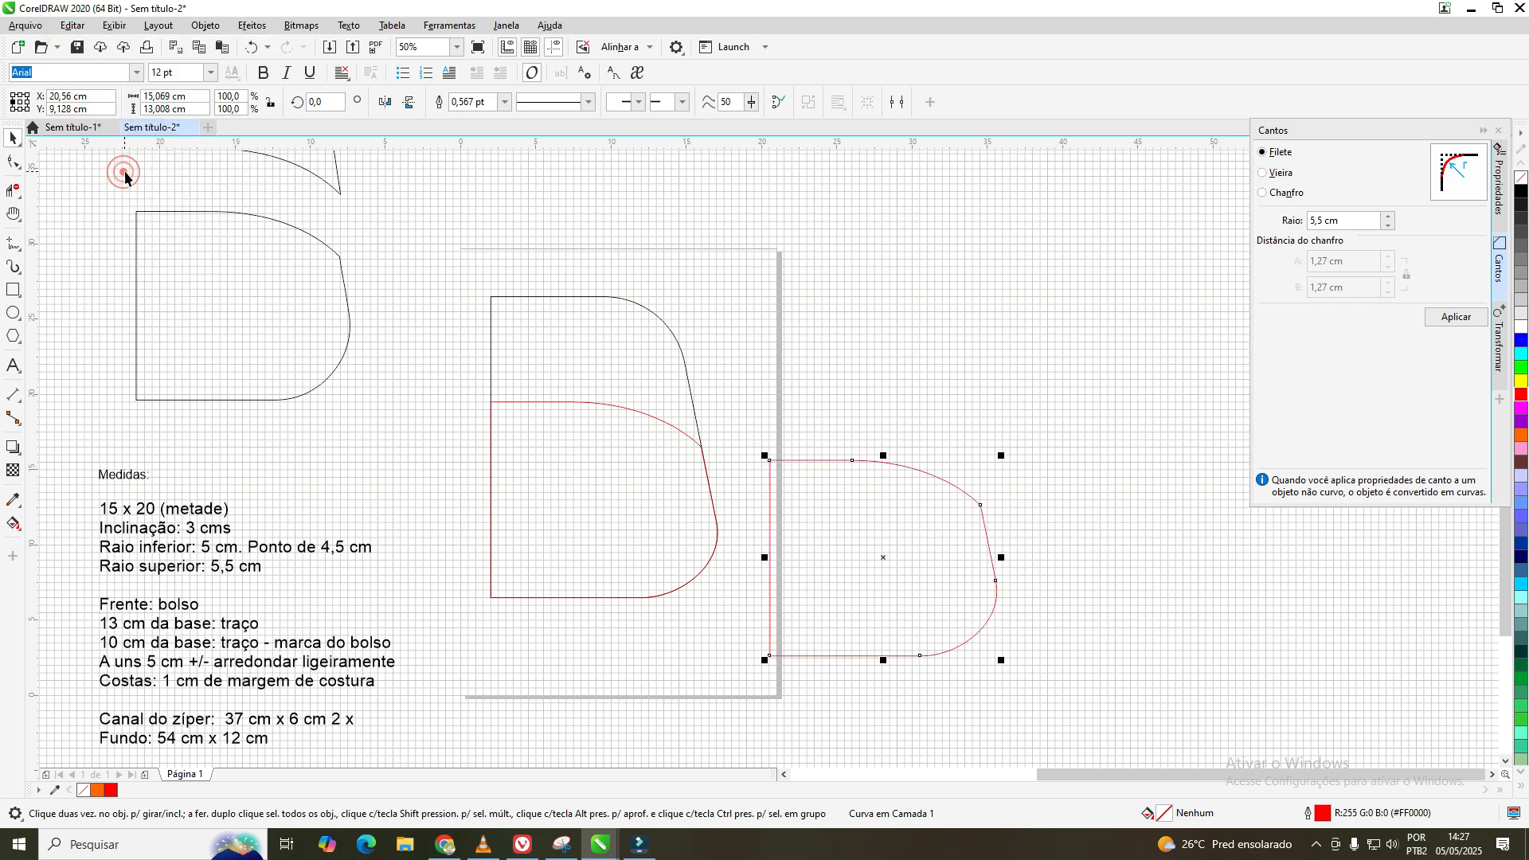
drag(884, 560, 992, 440)
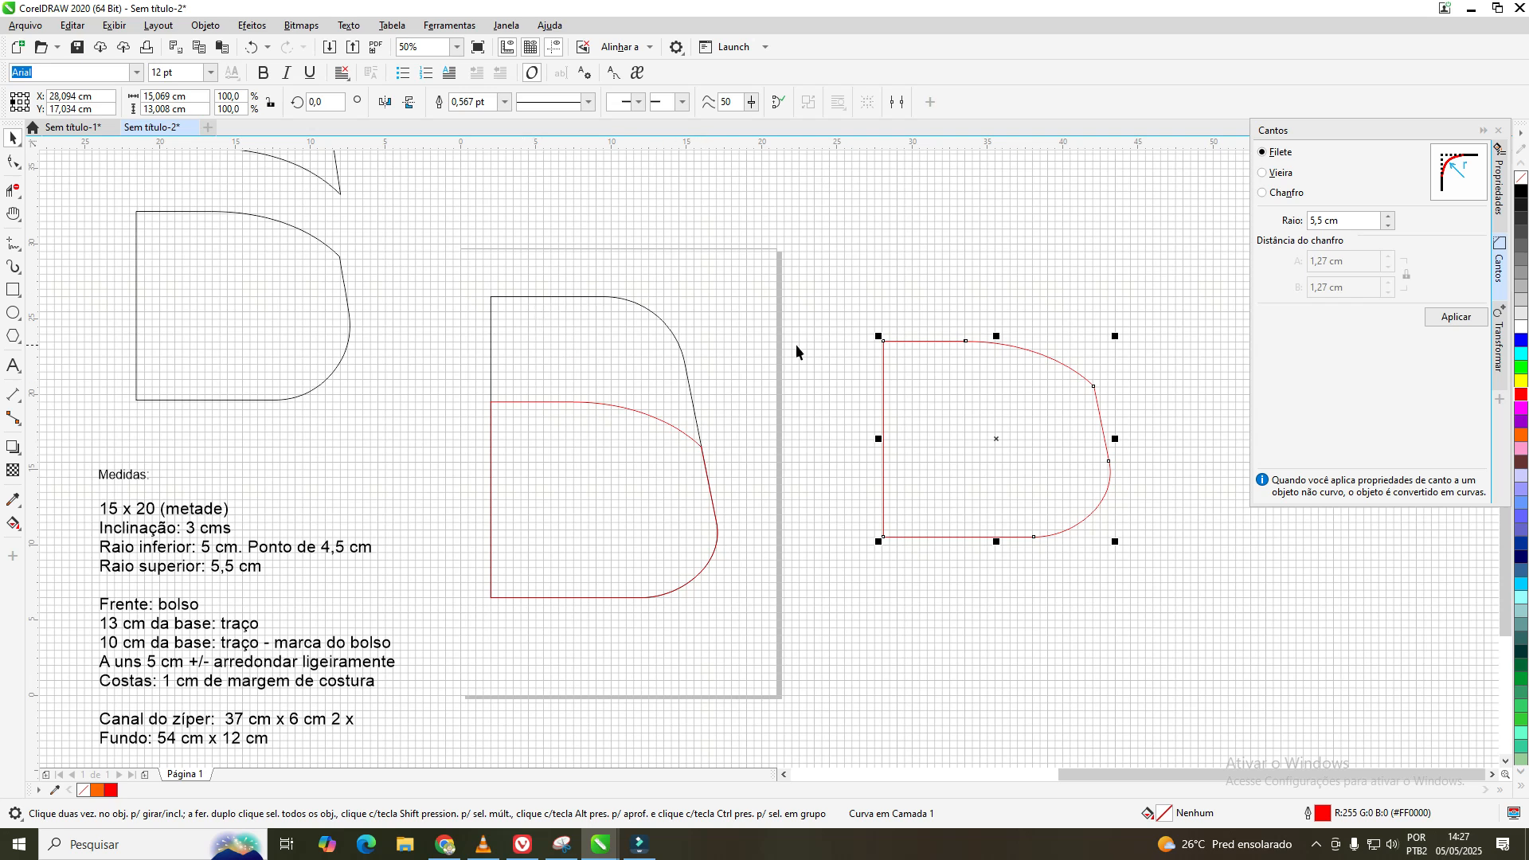
click(1120, 418)
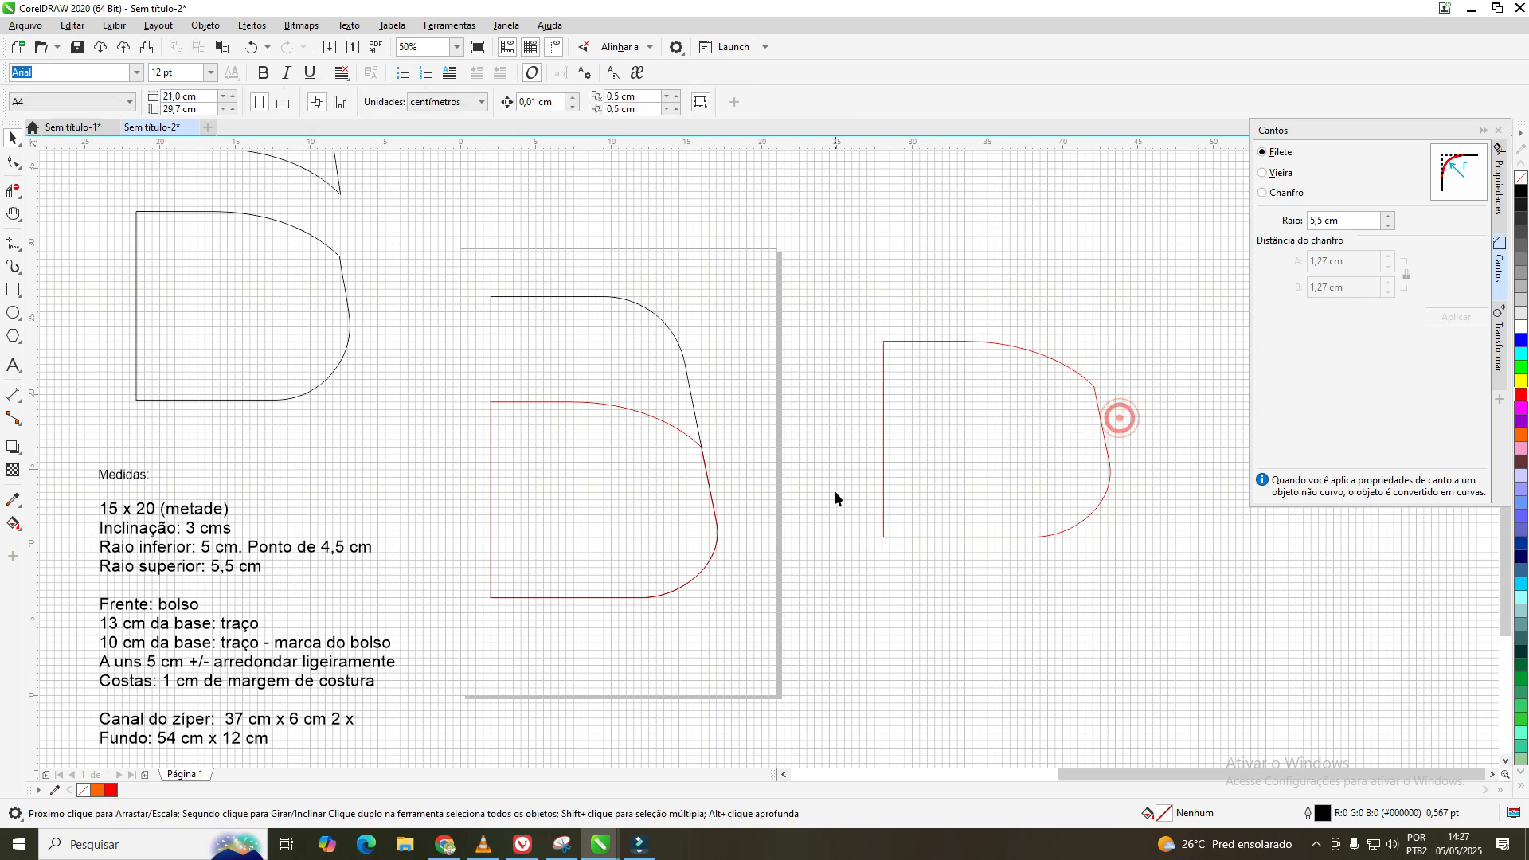
- Try moving the black bag body outline about 16.7 cm sideways, away from the red pocket
click(553, 346)
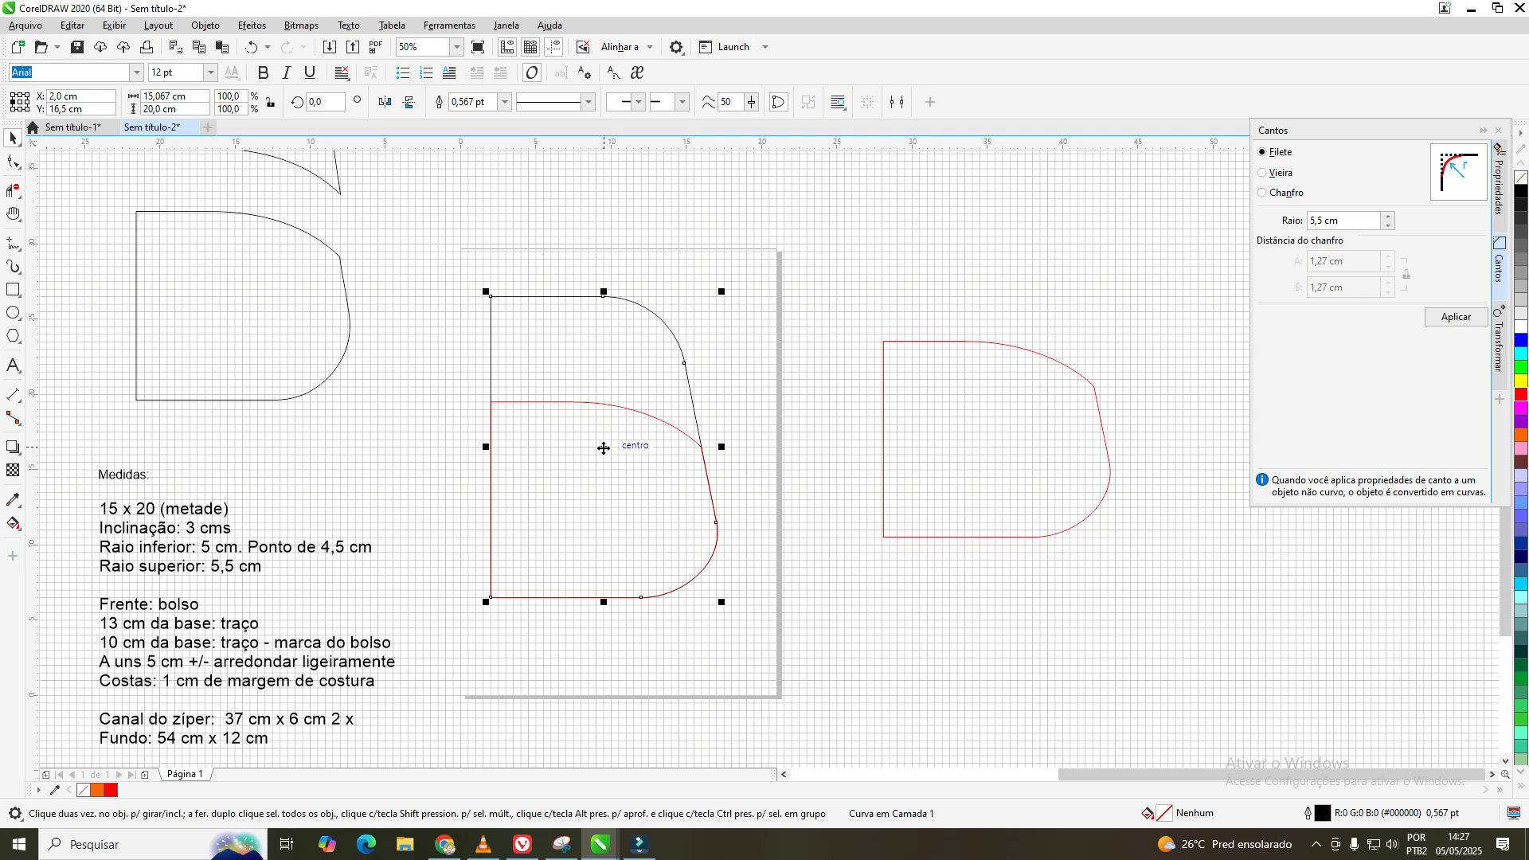
drag(604, 448, 856, 451)
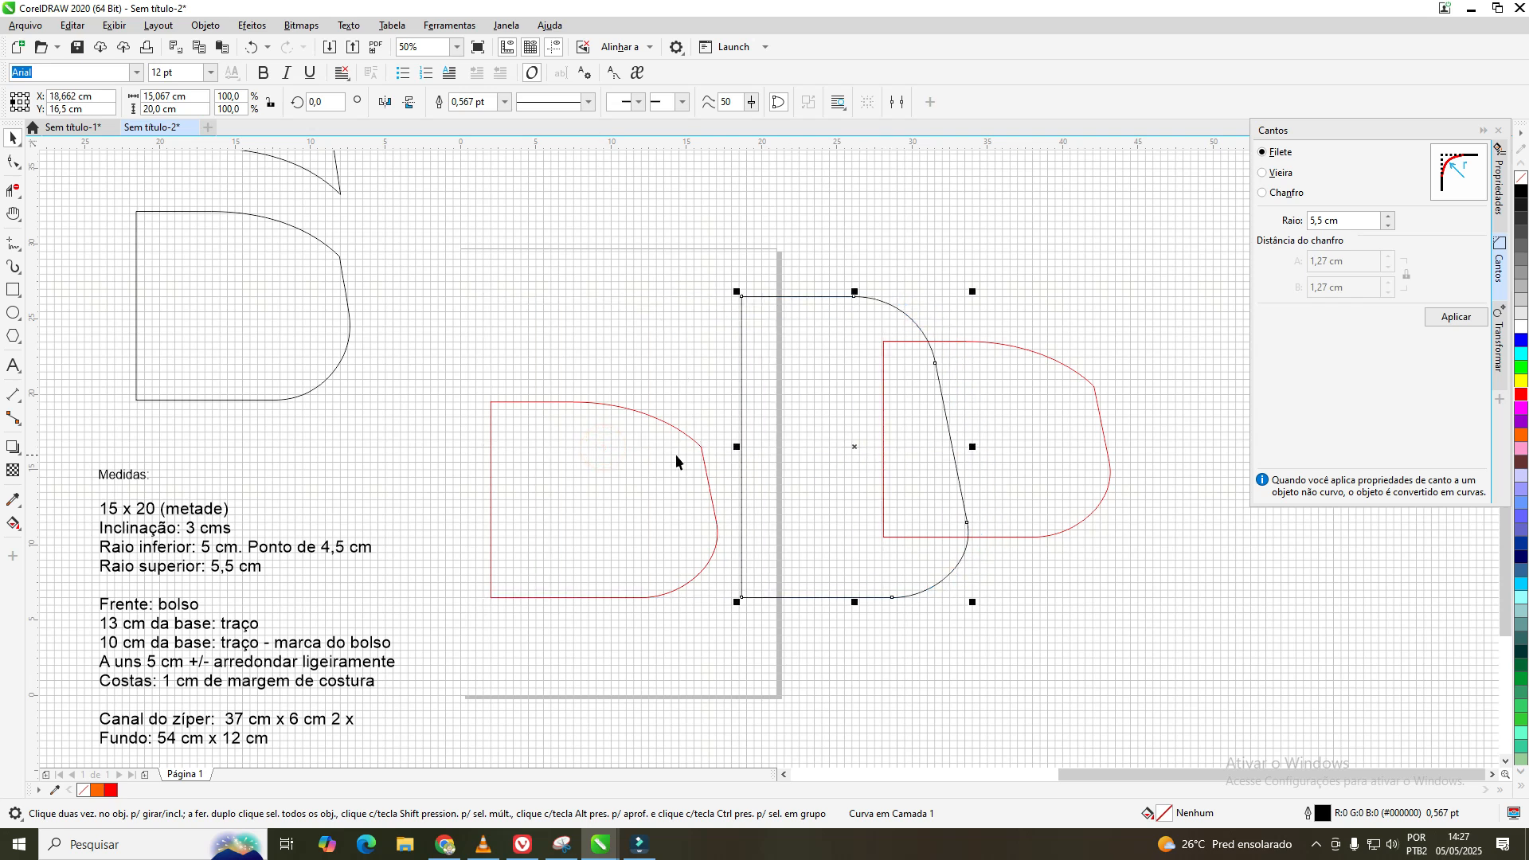
click(251, 46)
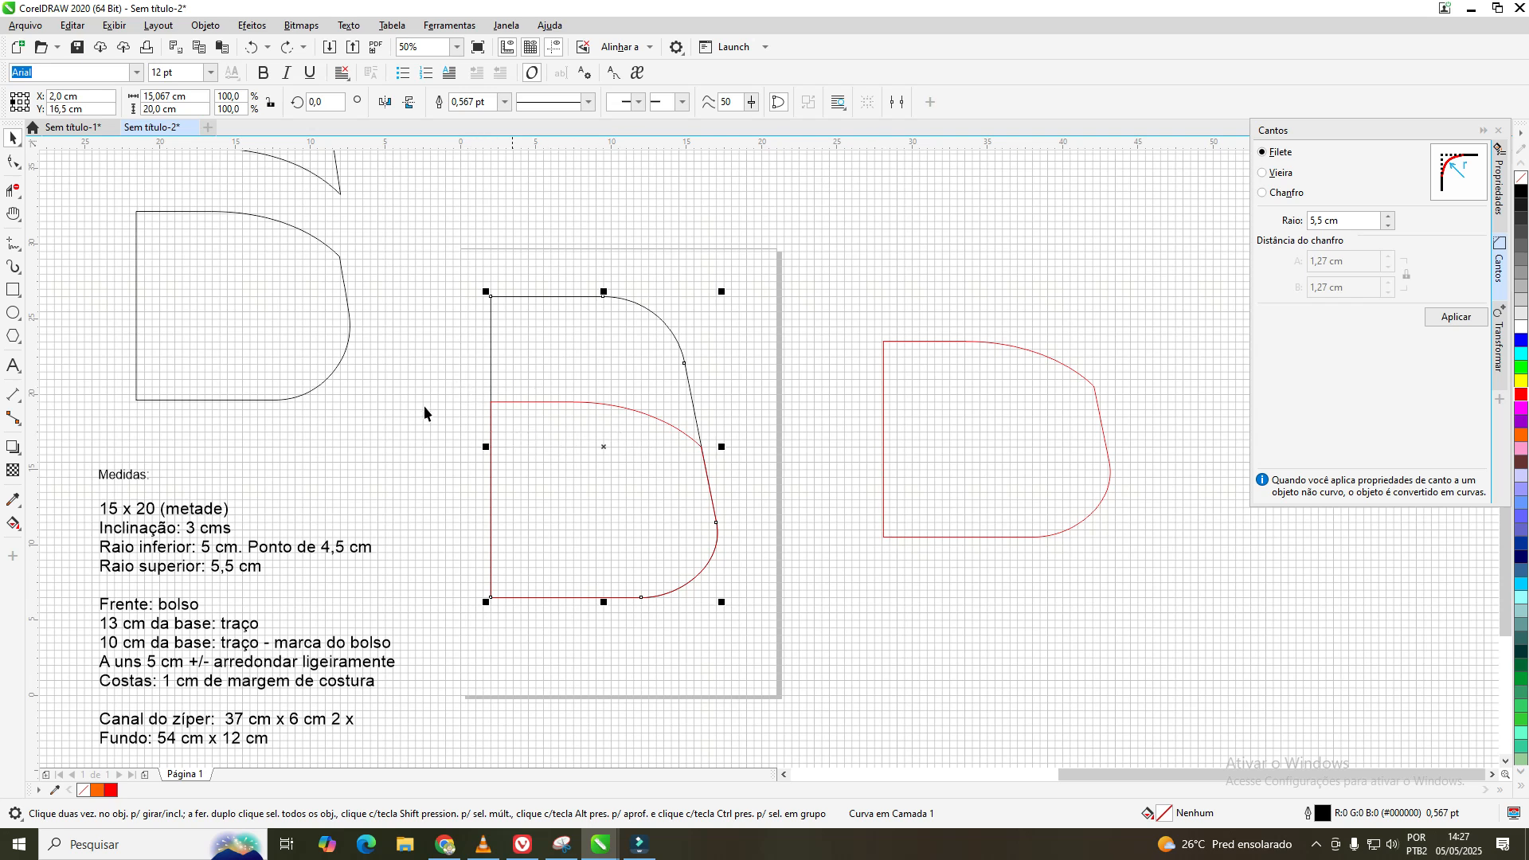
- Try virtual segment deletion on the overlapping outlines where the pocket's upper edge meets the body's vertical side
click(19, 198)
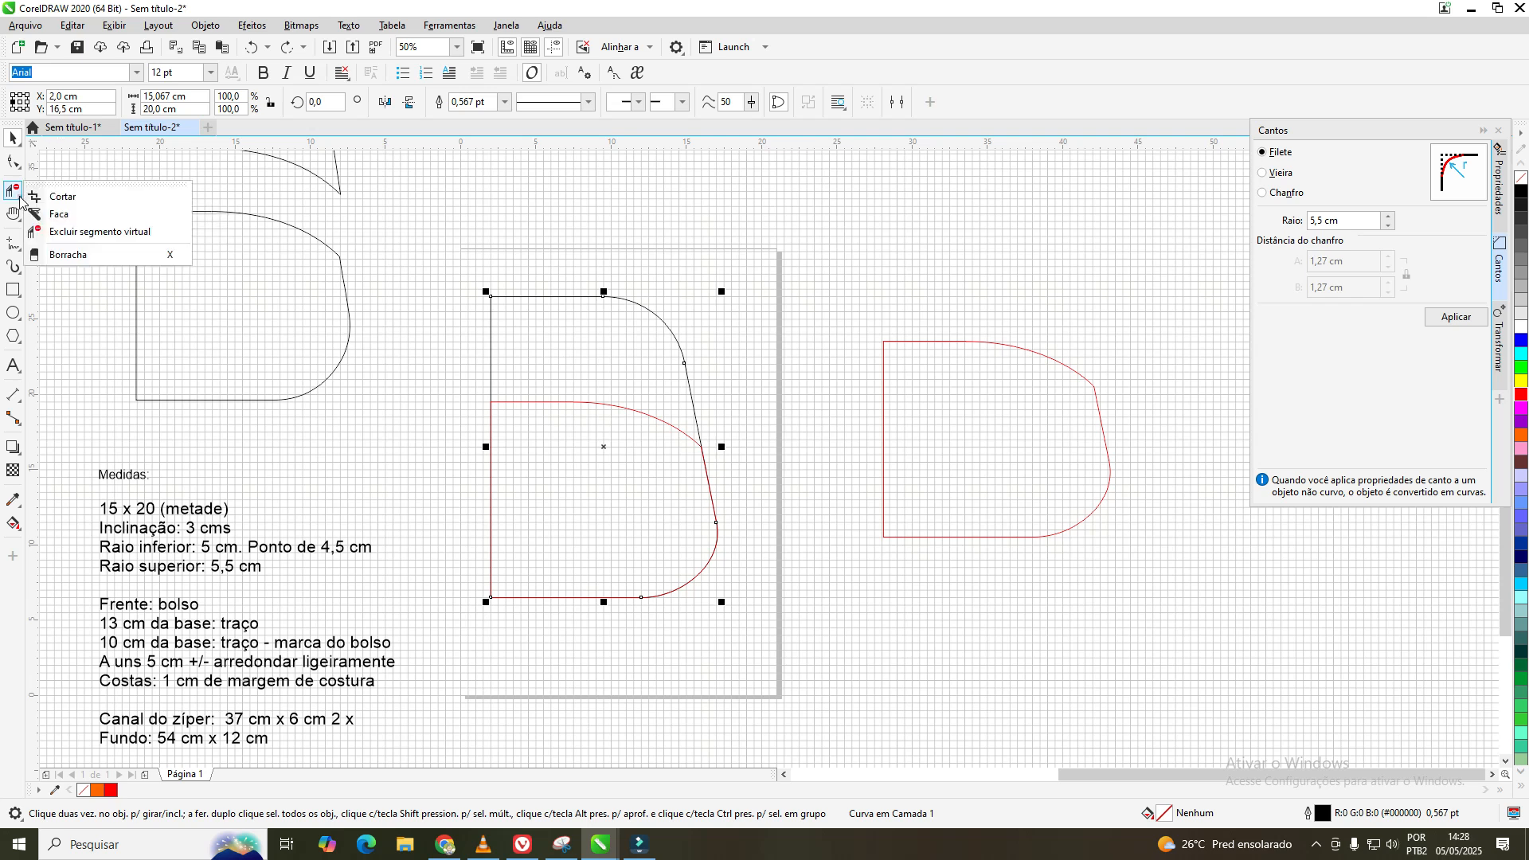
click(87, 232)
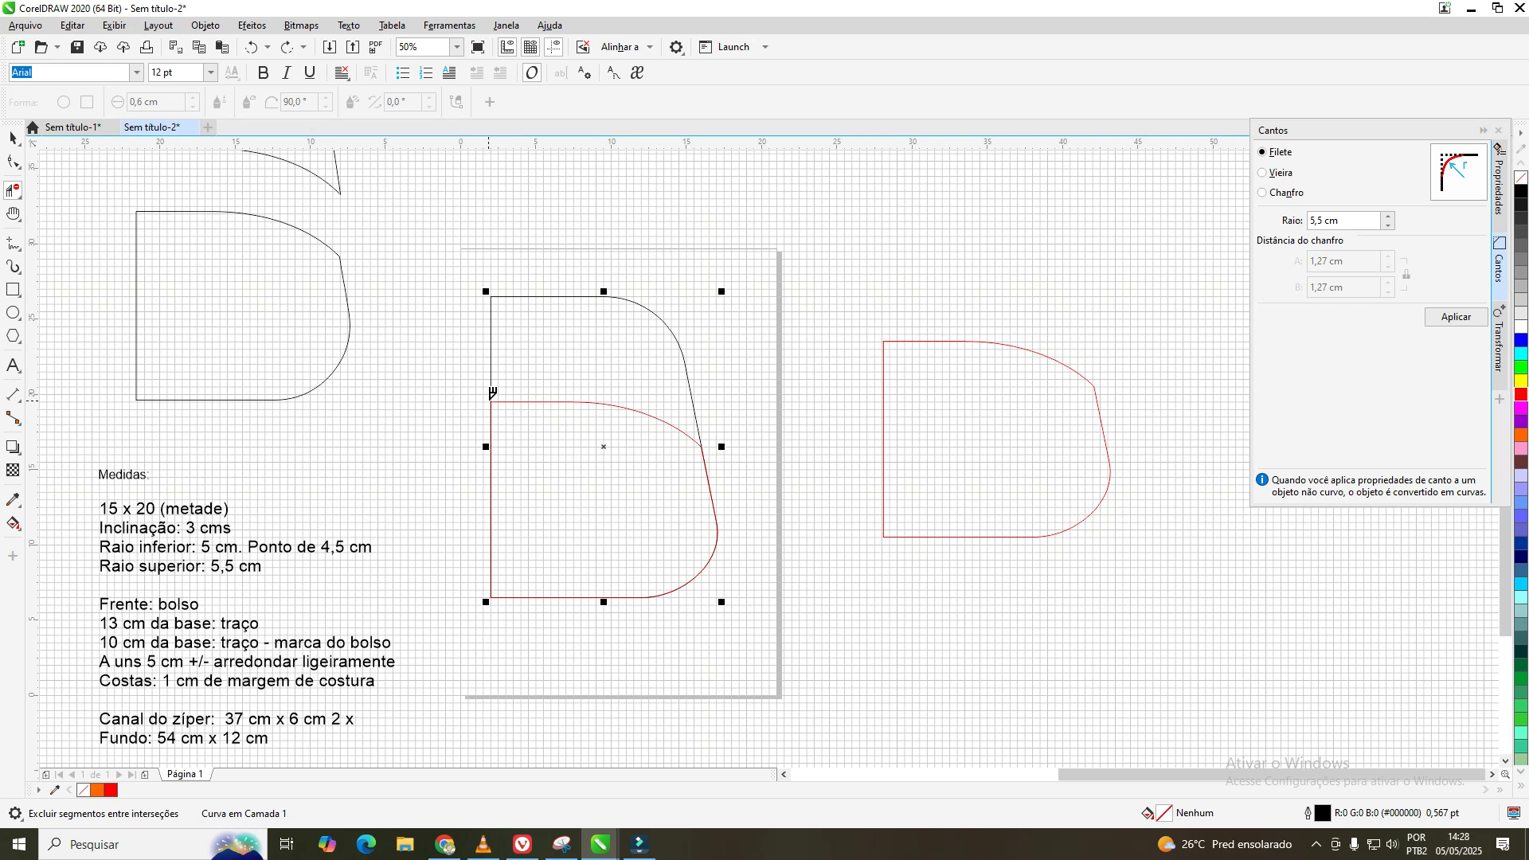
click(492, 400)
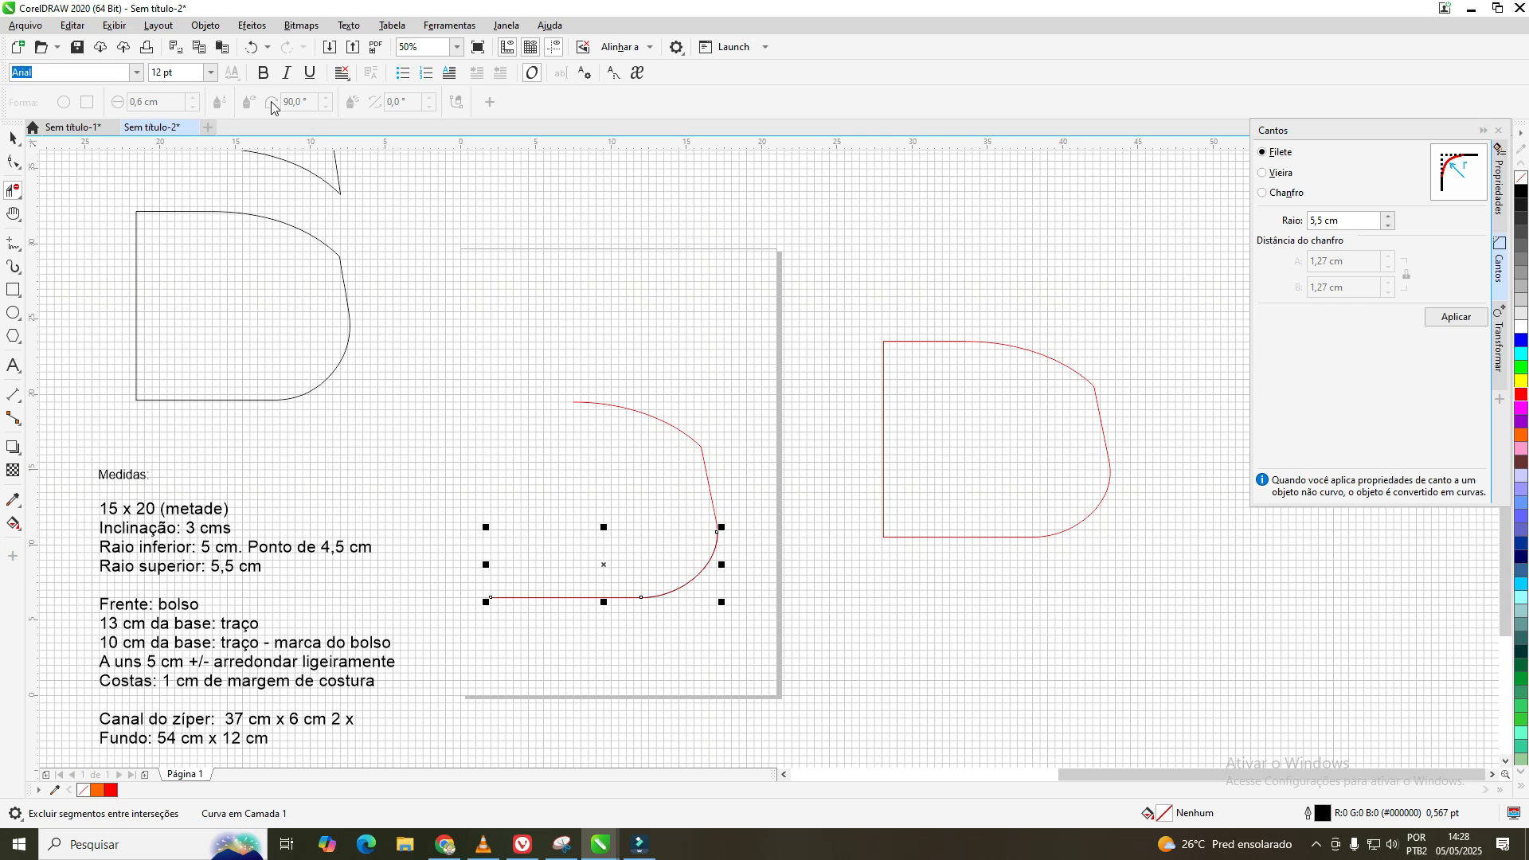
click(251, 47)
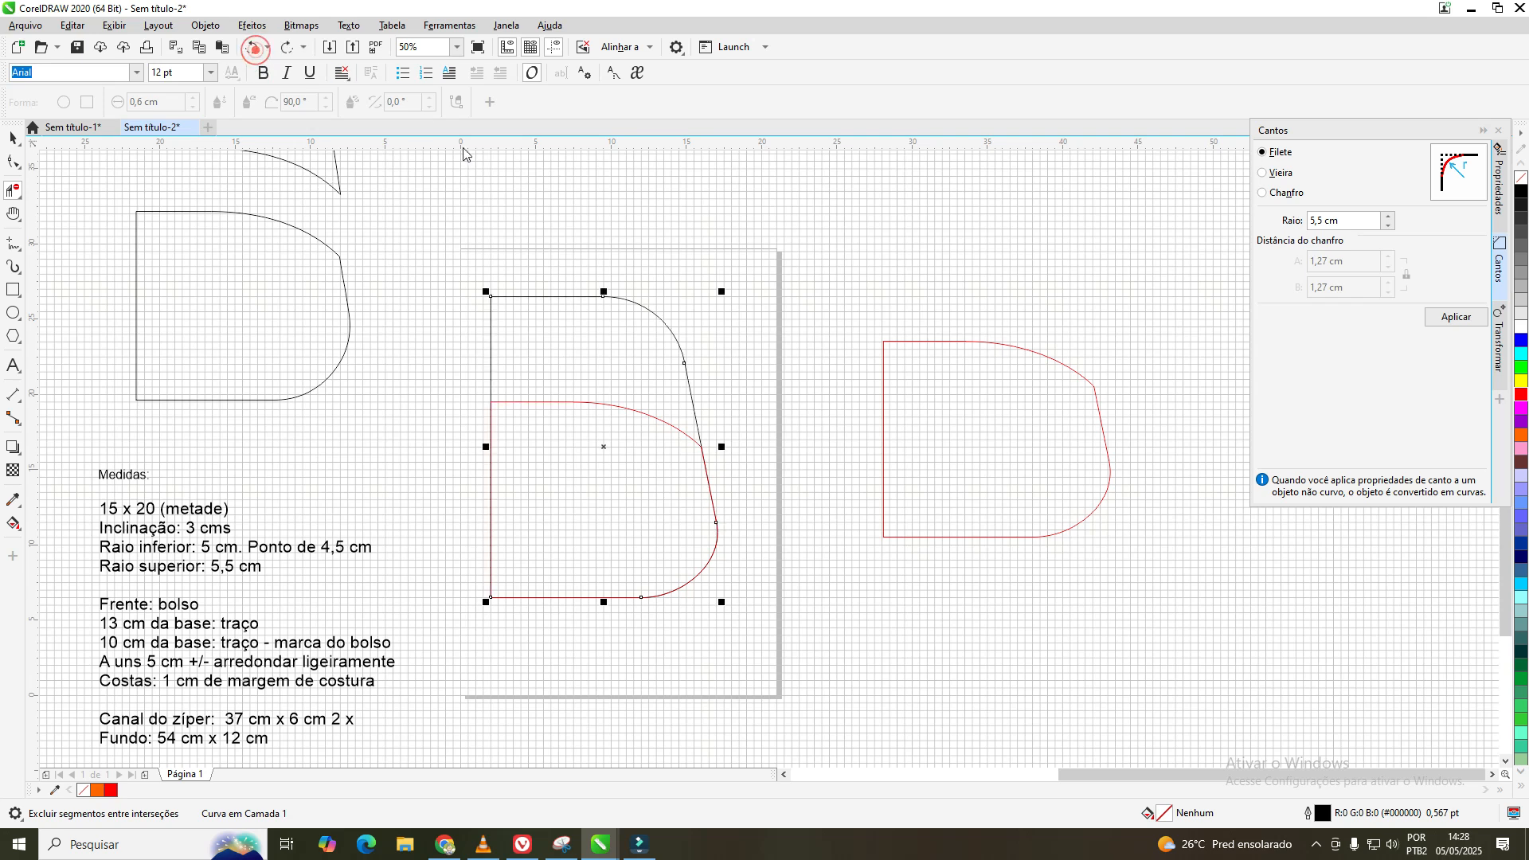
- Remove the body's vertical side segment below the red pocket's upper edge with virtual segment deletion
click(492, 411)
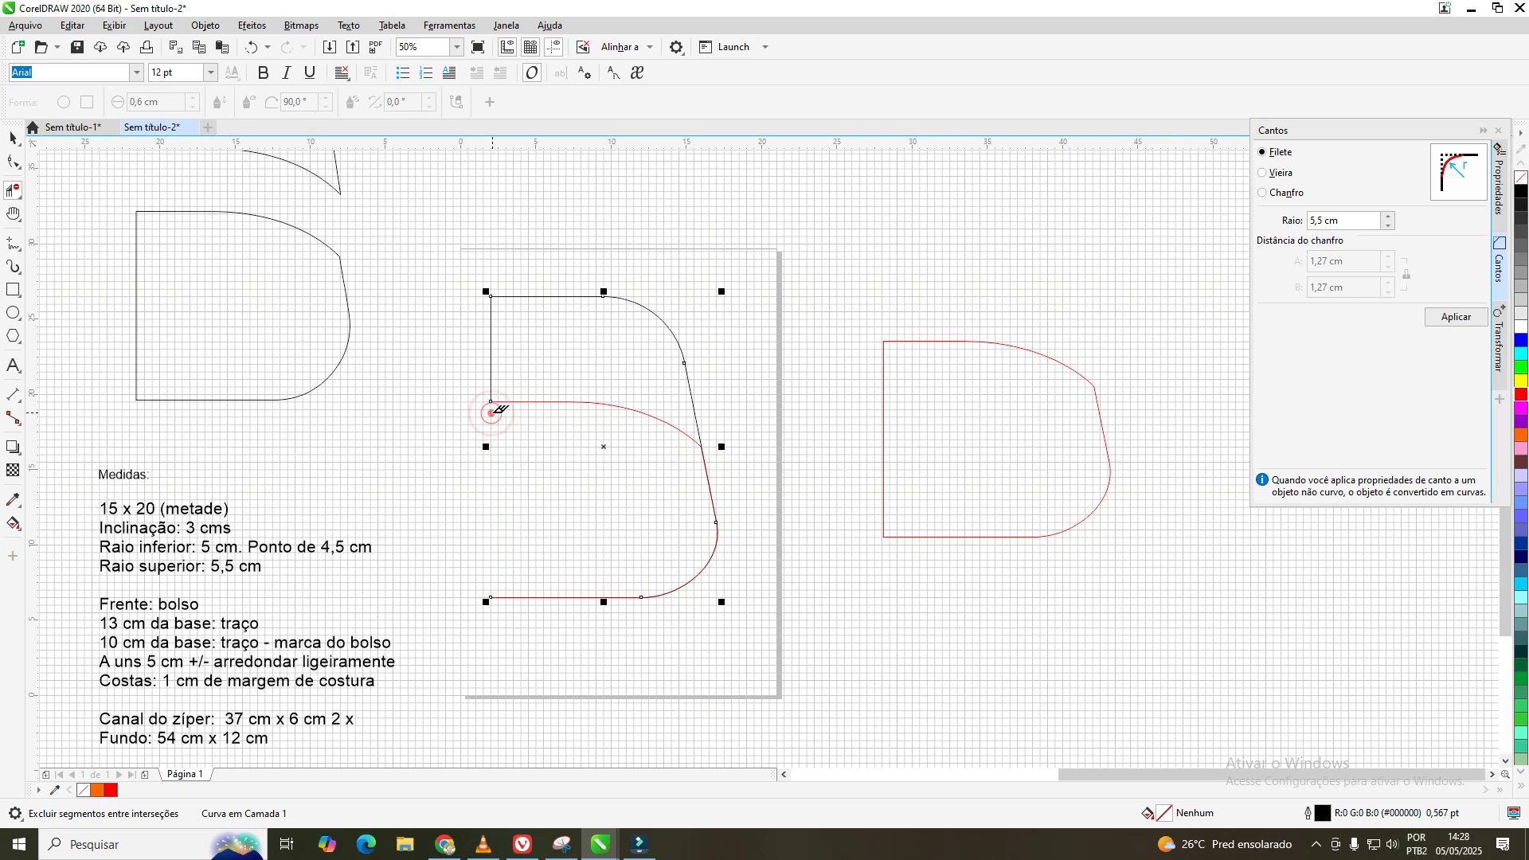
- Try virtual segment deletion on the sloped side just below the pocket's upper corner
click(702, 450)
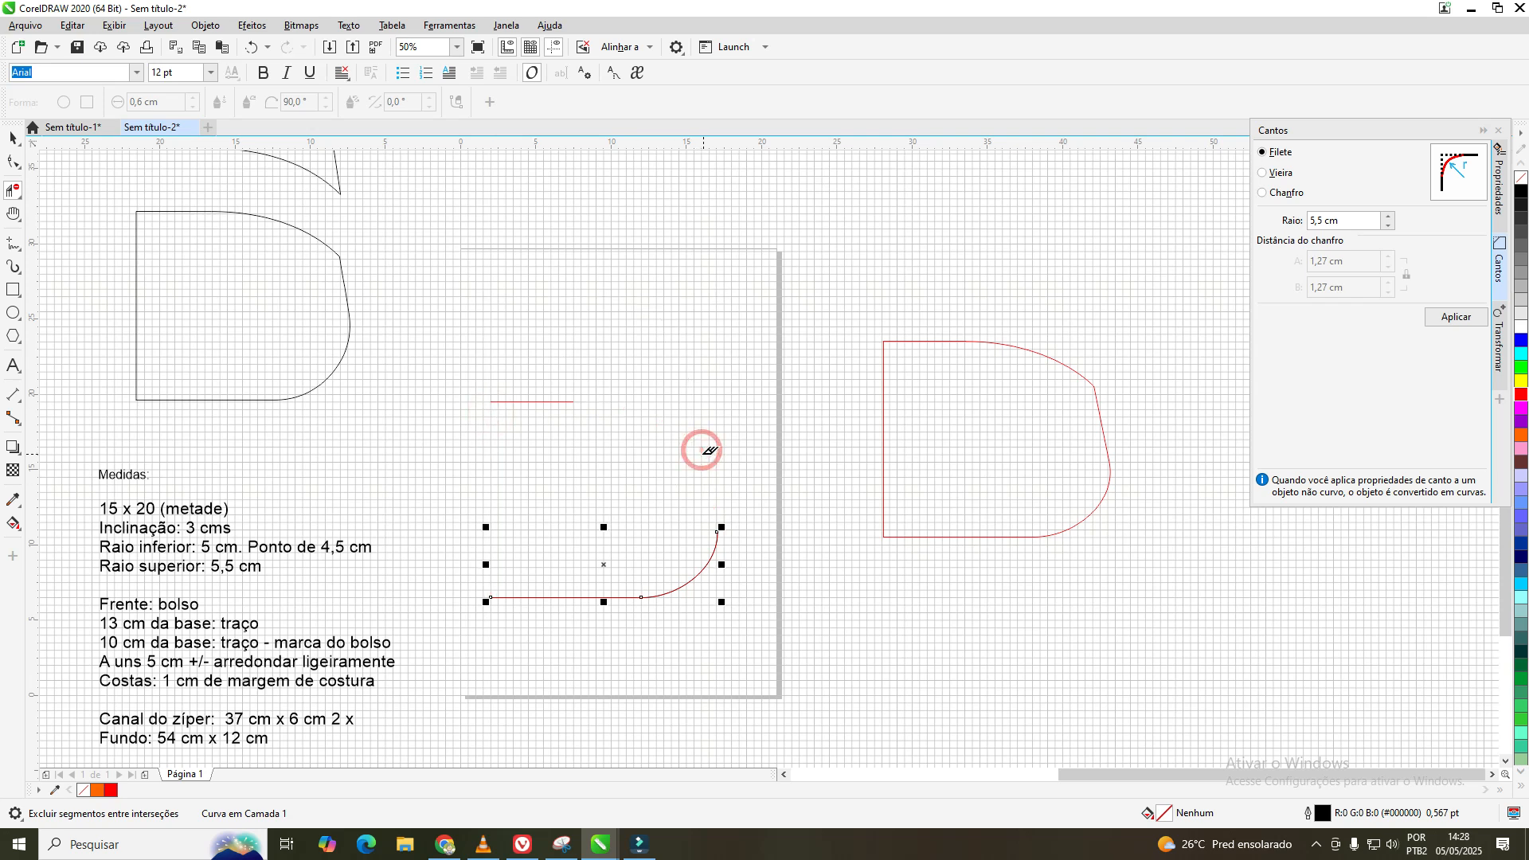
click(250, 47)
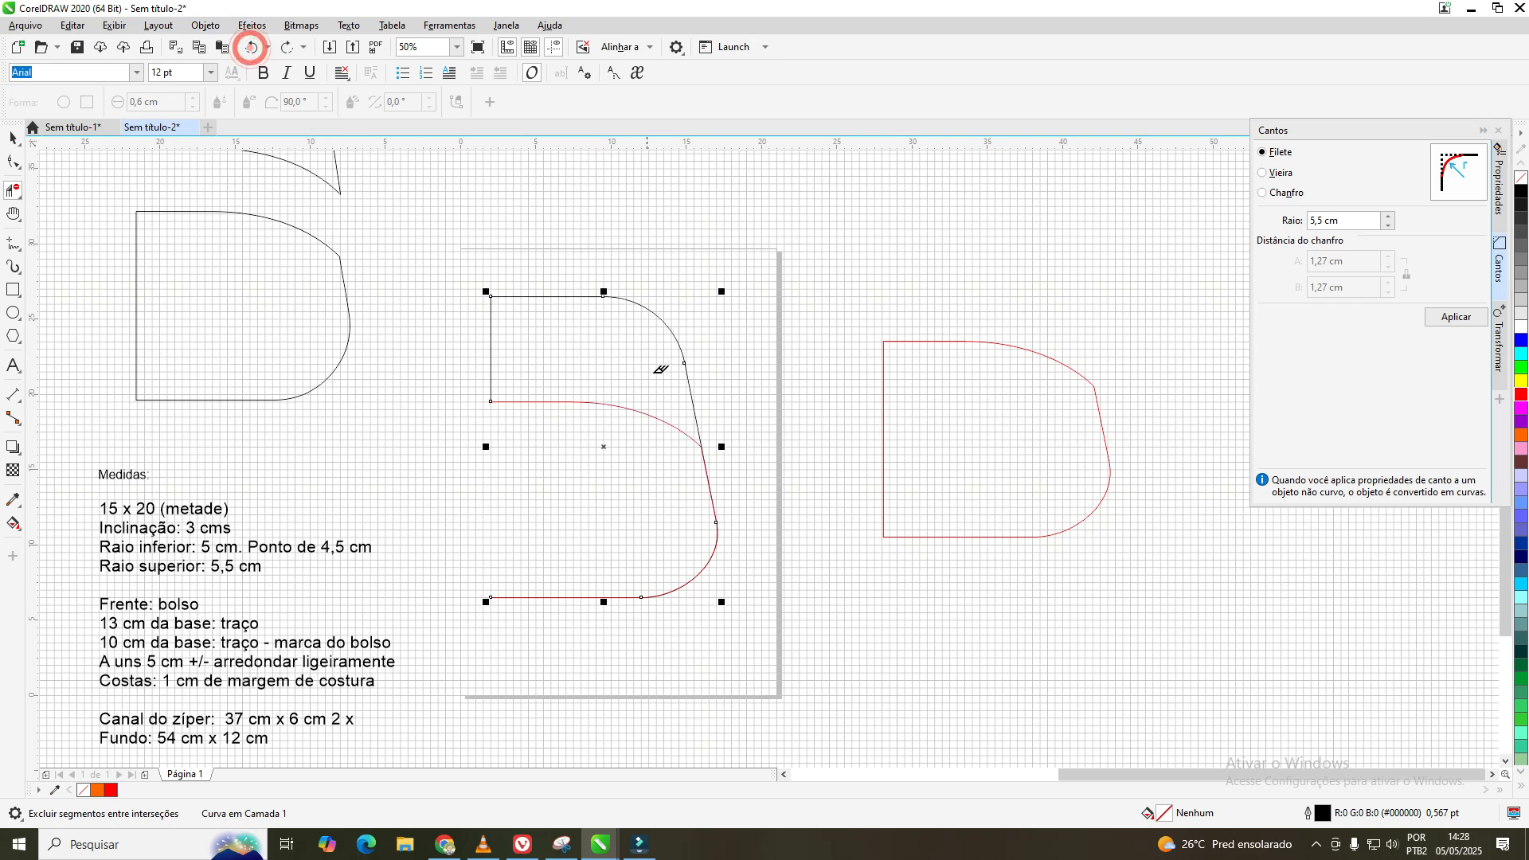
click(709, 463)
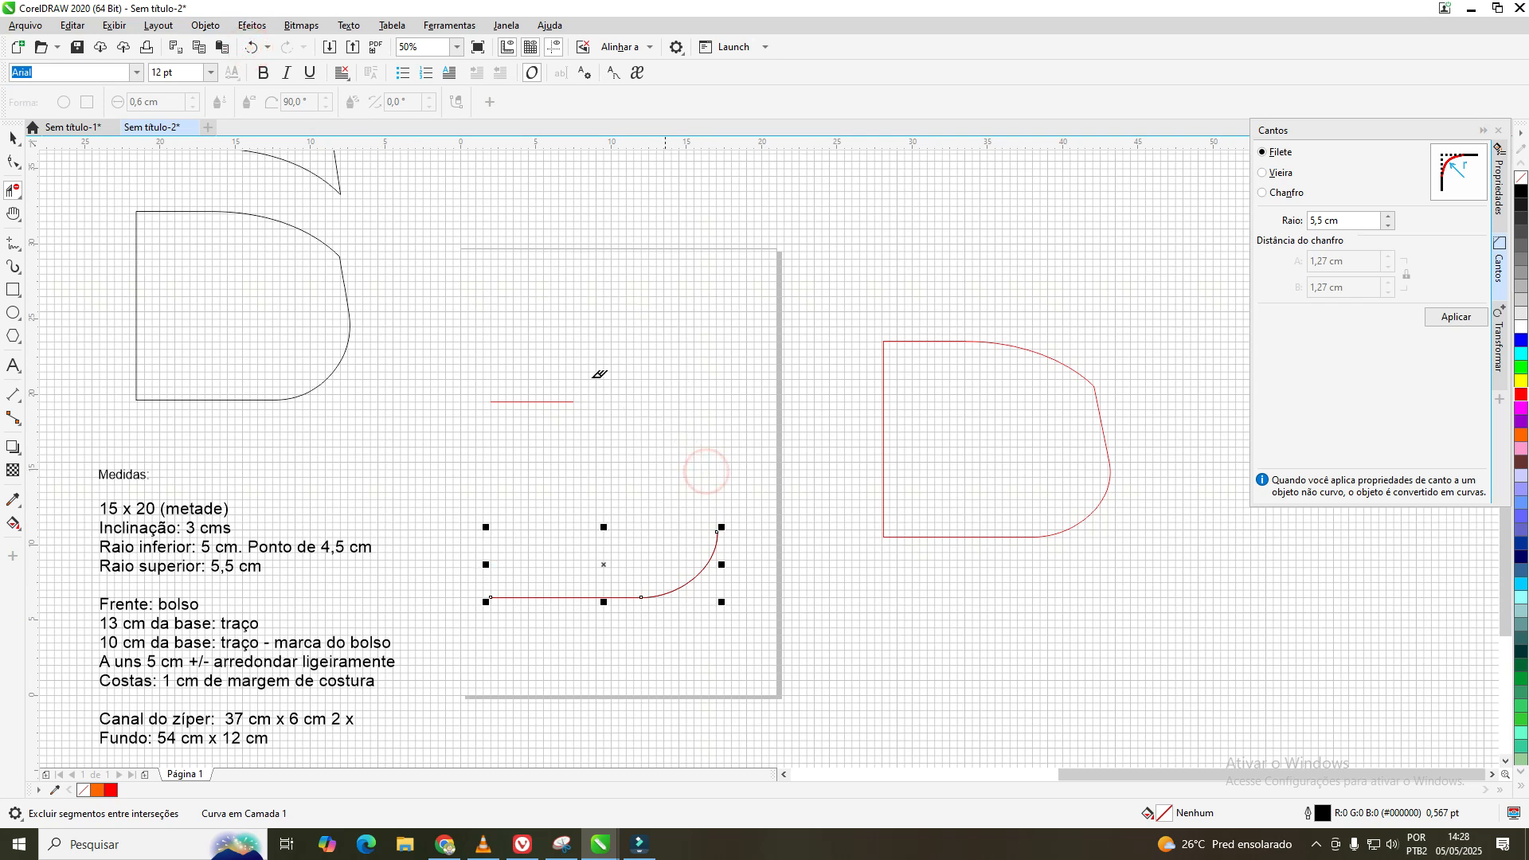
click(251, 47)
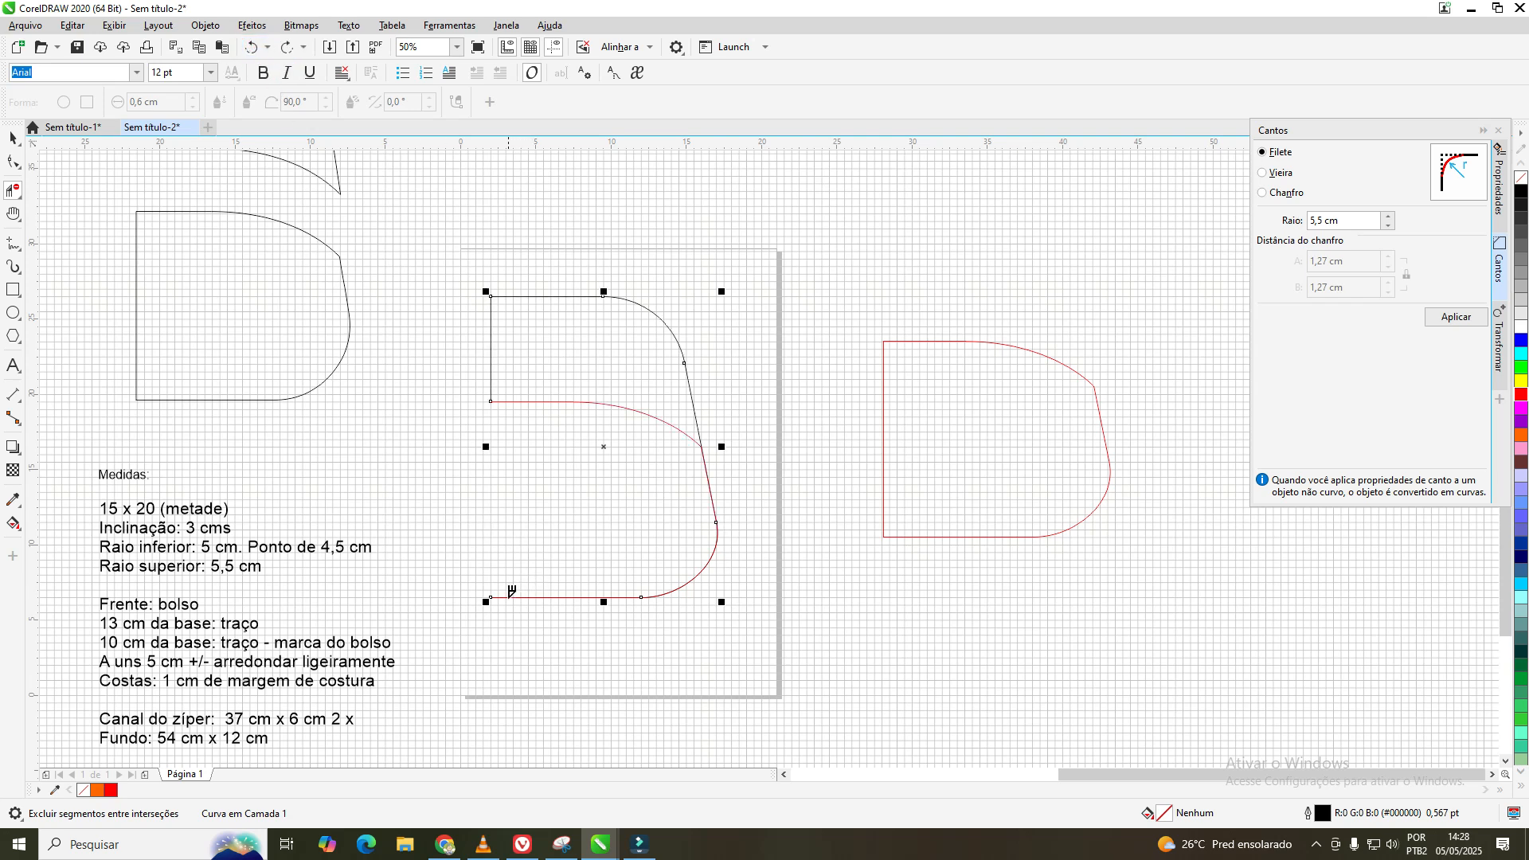
- Delete the overlapping base line and lower rounded corner, keeping the short sloped side segment below the pocket corner
click(516, 594)
click(660, 596)
click(708, 563)
click(716, 500)
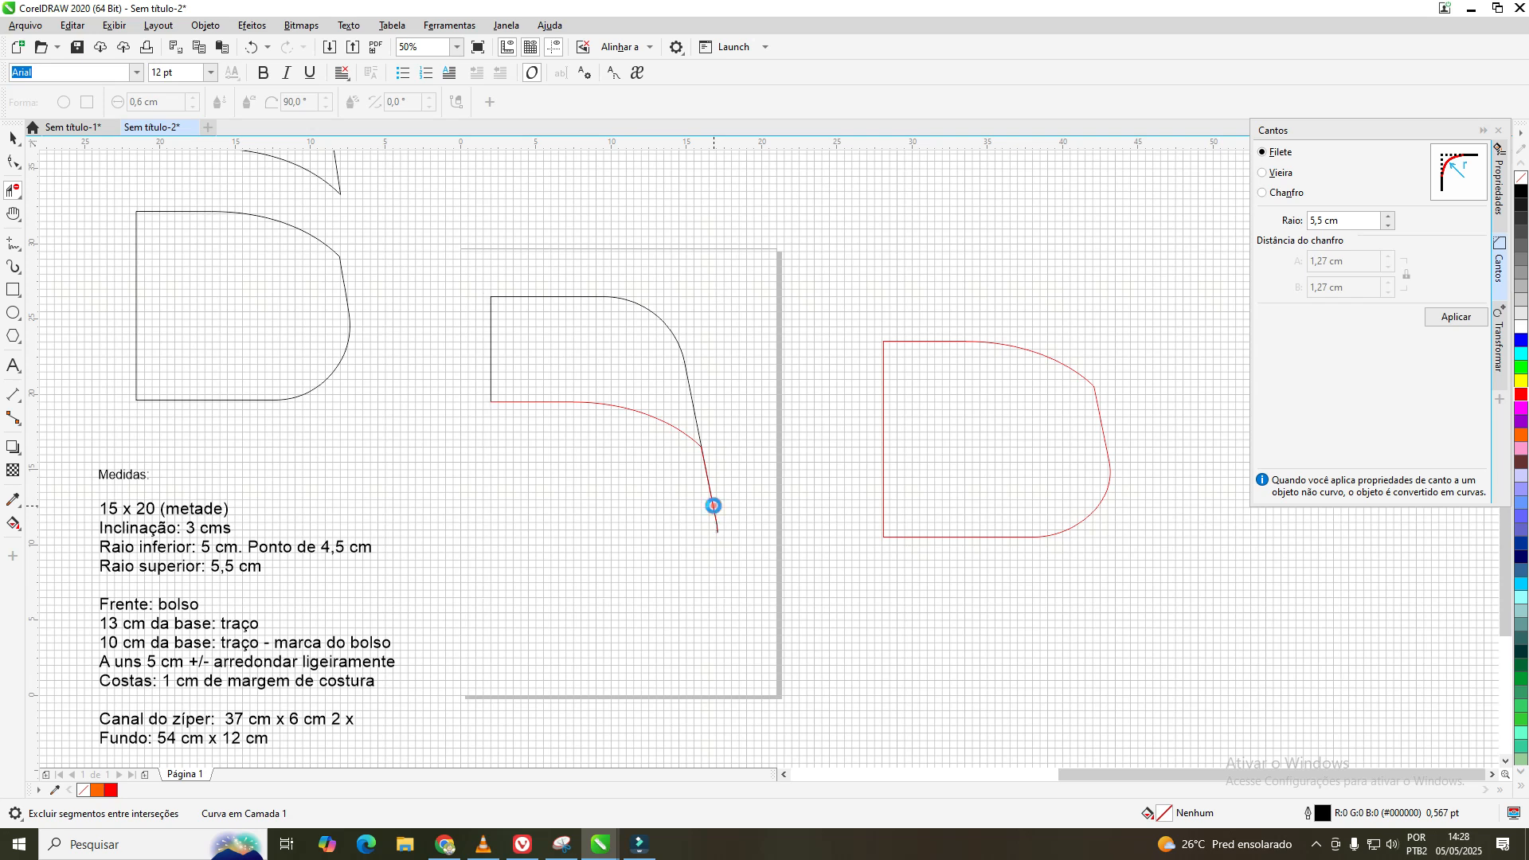
click(255, 50)
- Move the end node of the black body outline's sloped side up to the pocket's upper corner with the Shape tool
click(23, 168)
click(68, 165)
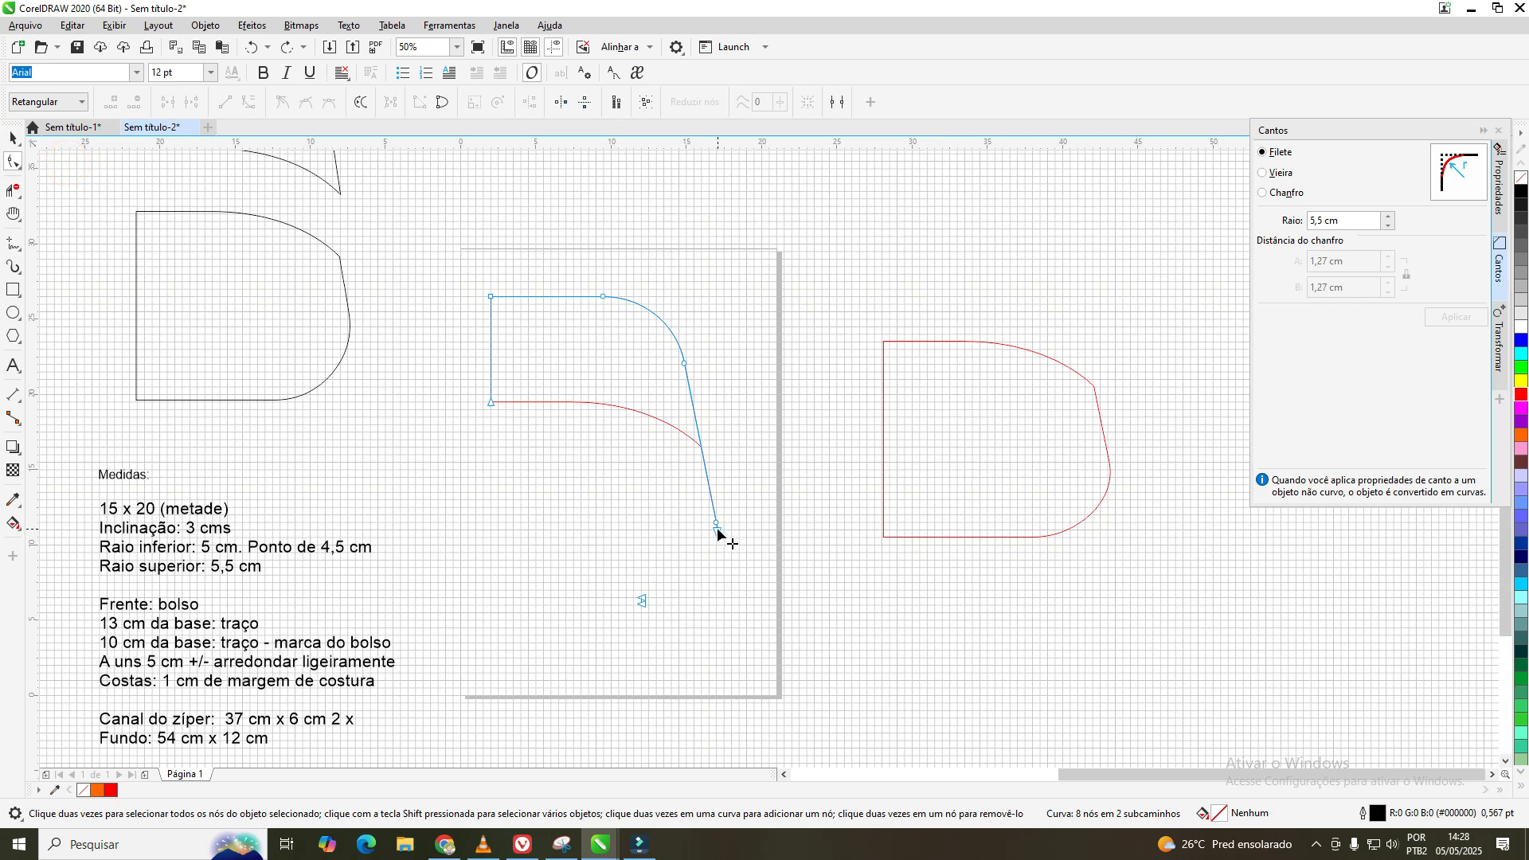
drag(718, 529, 701, 445)
drag(718, 527, 701, 445)
drag(725, 499, 722, 510)
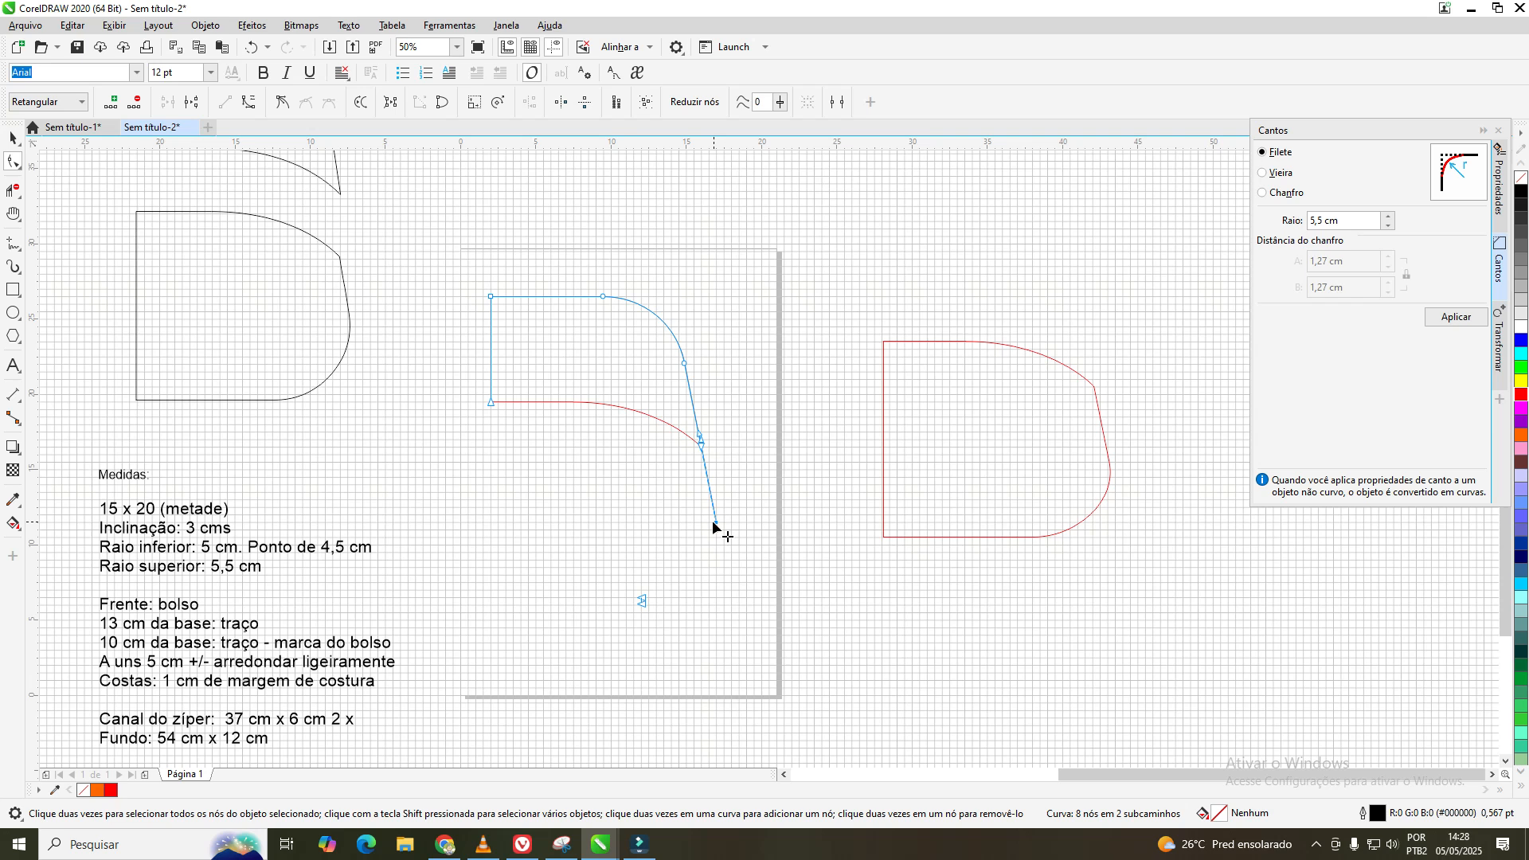
- Try removing the leftover sloped segment below the pocket corner with virtual segment deletion
click(716, 529)
click(717, 529)
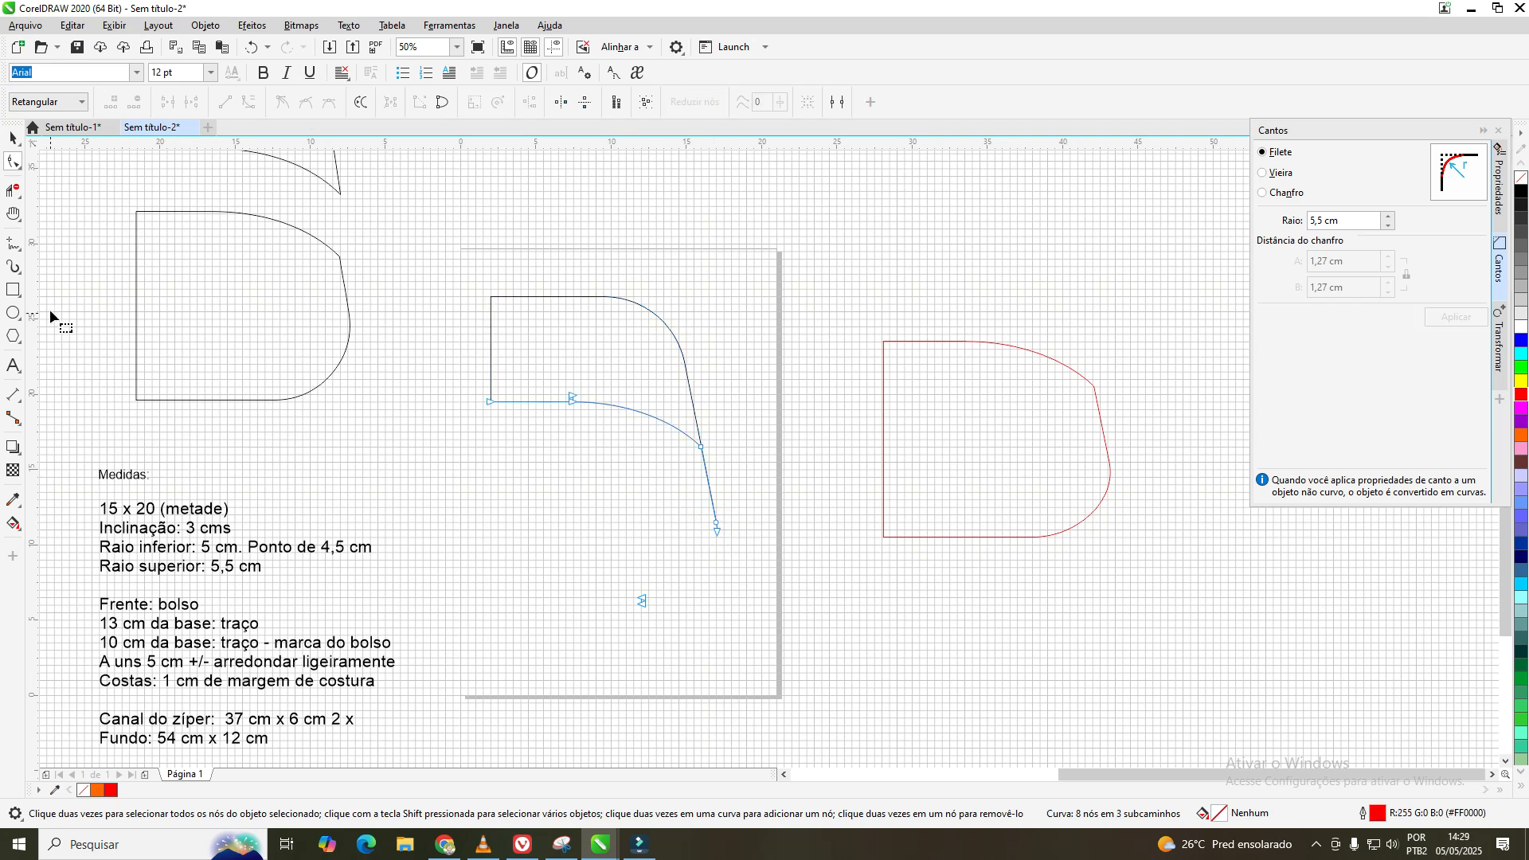
click(14, 193)
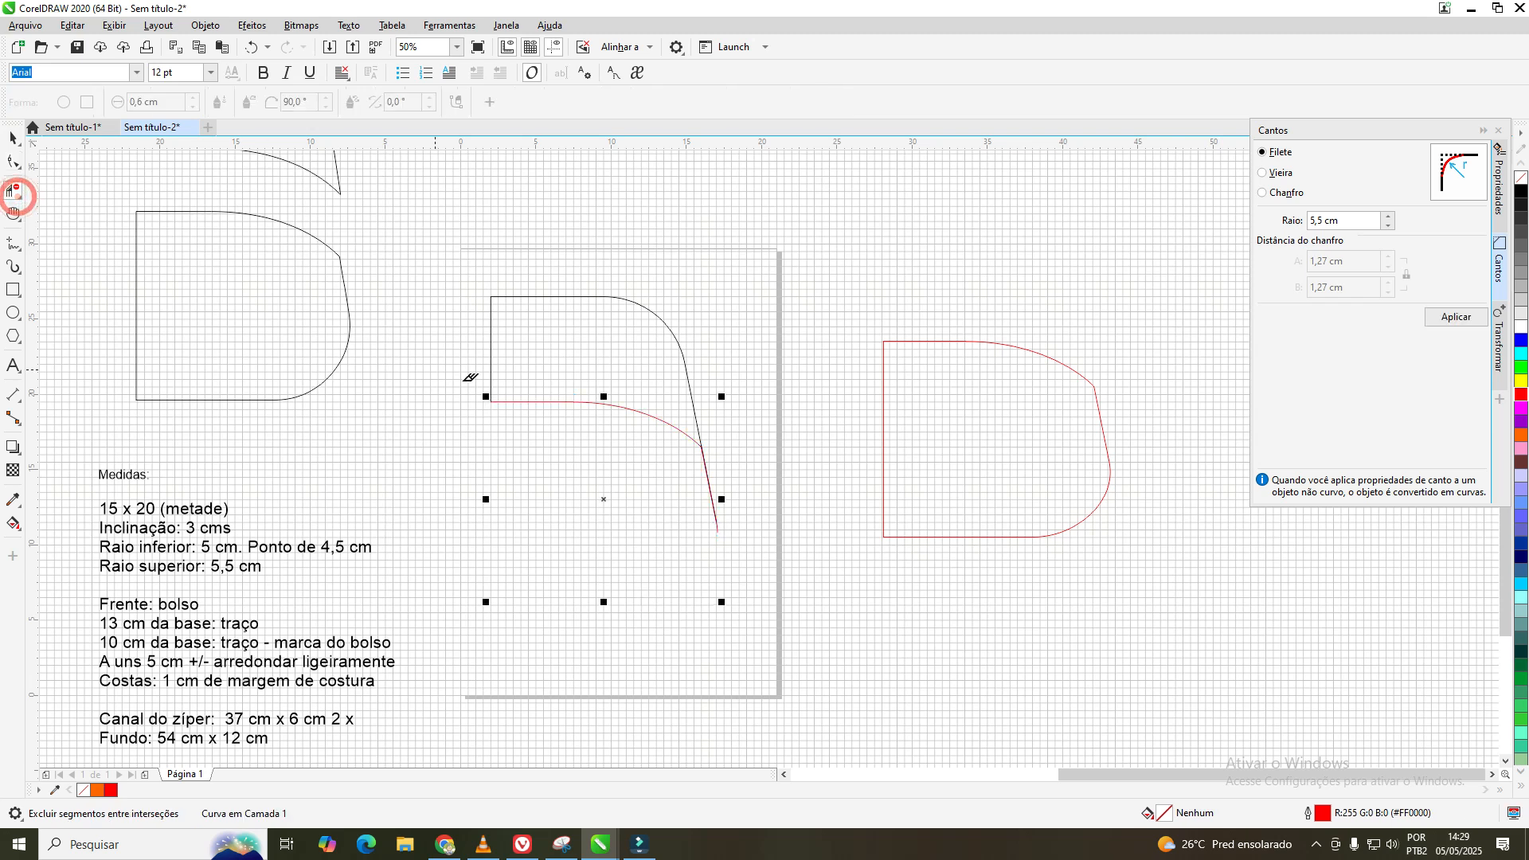
click(705, 451)
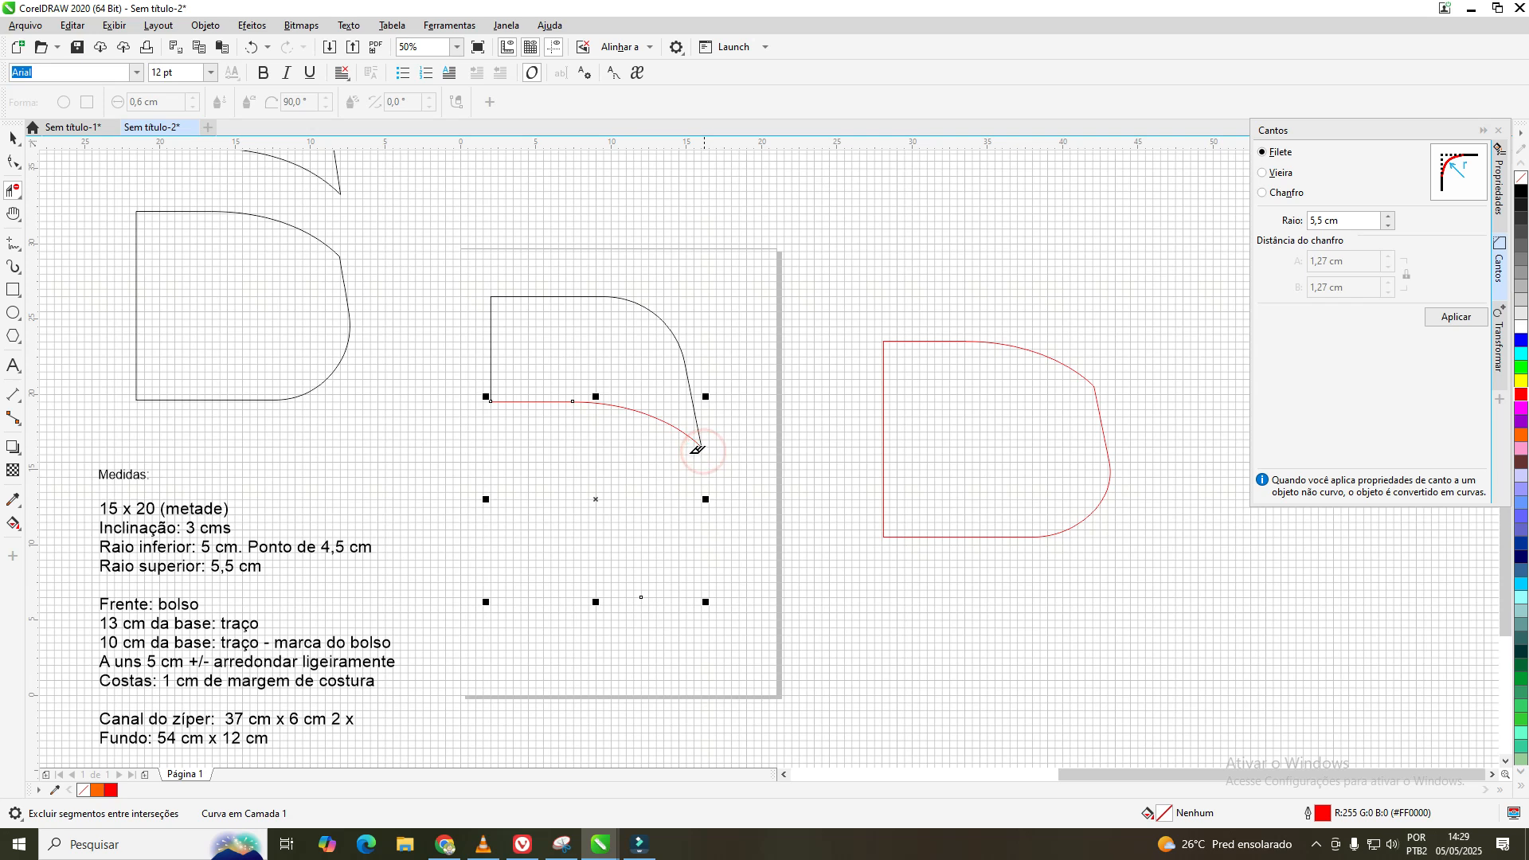
click(13, 139)
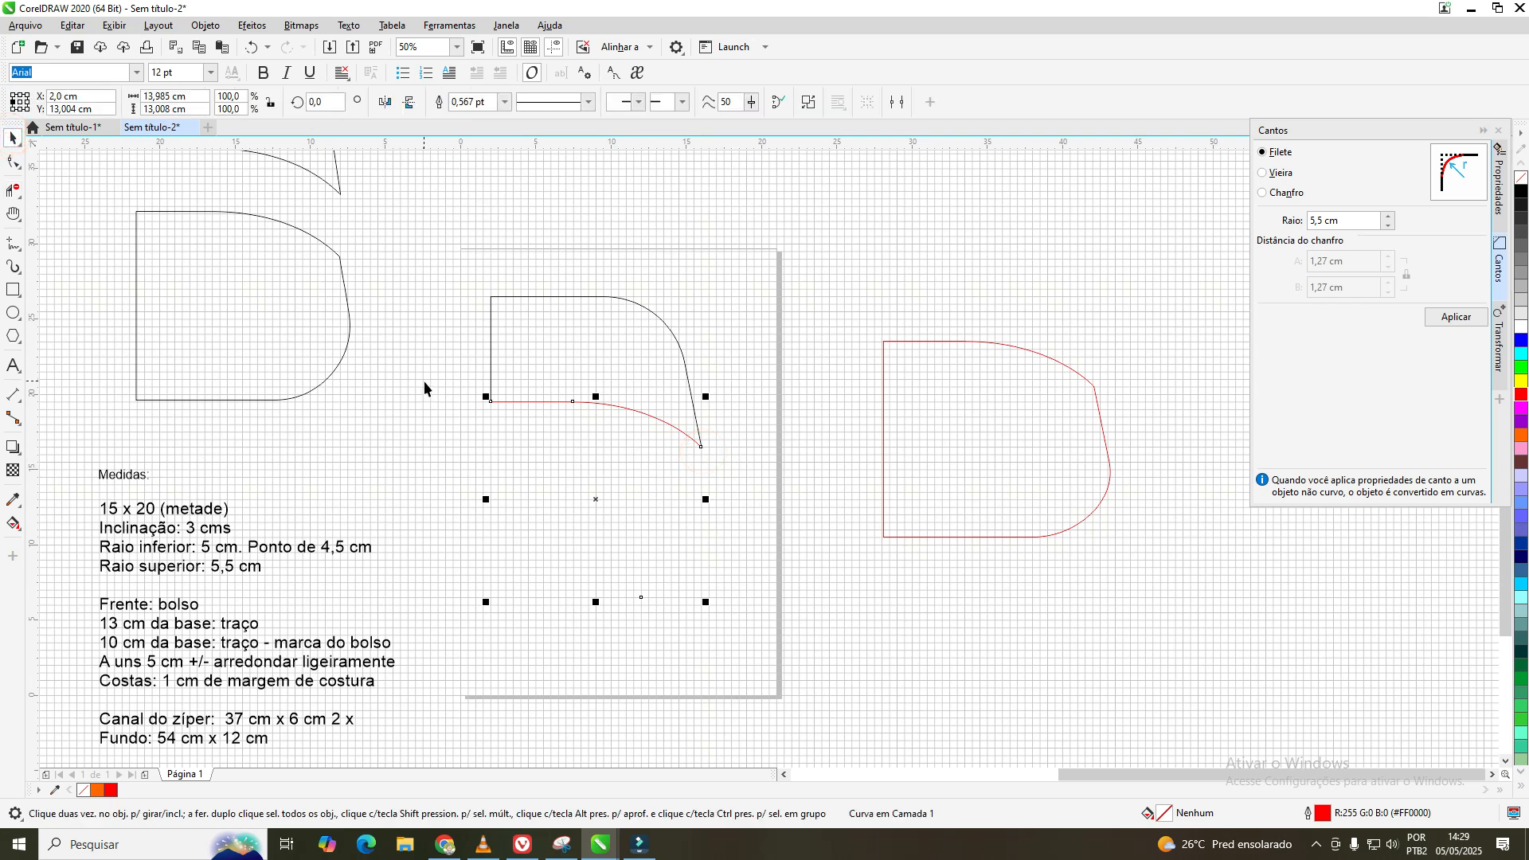
click(711, 474)
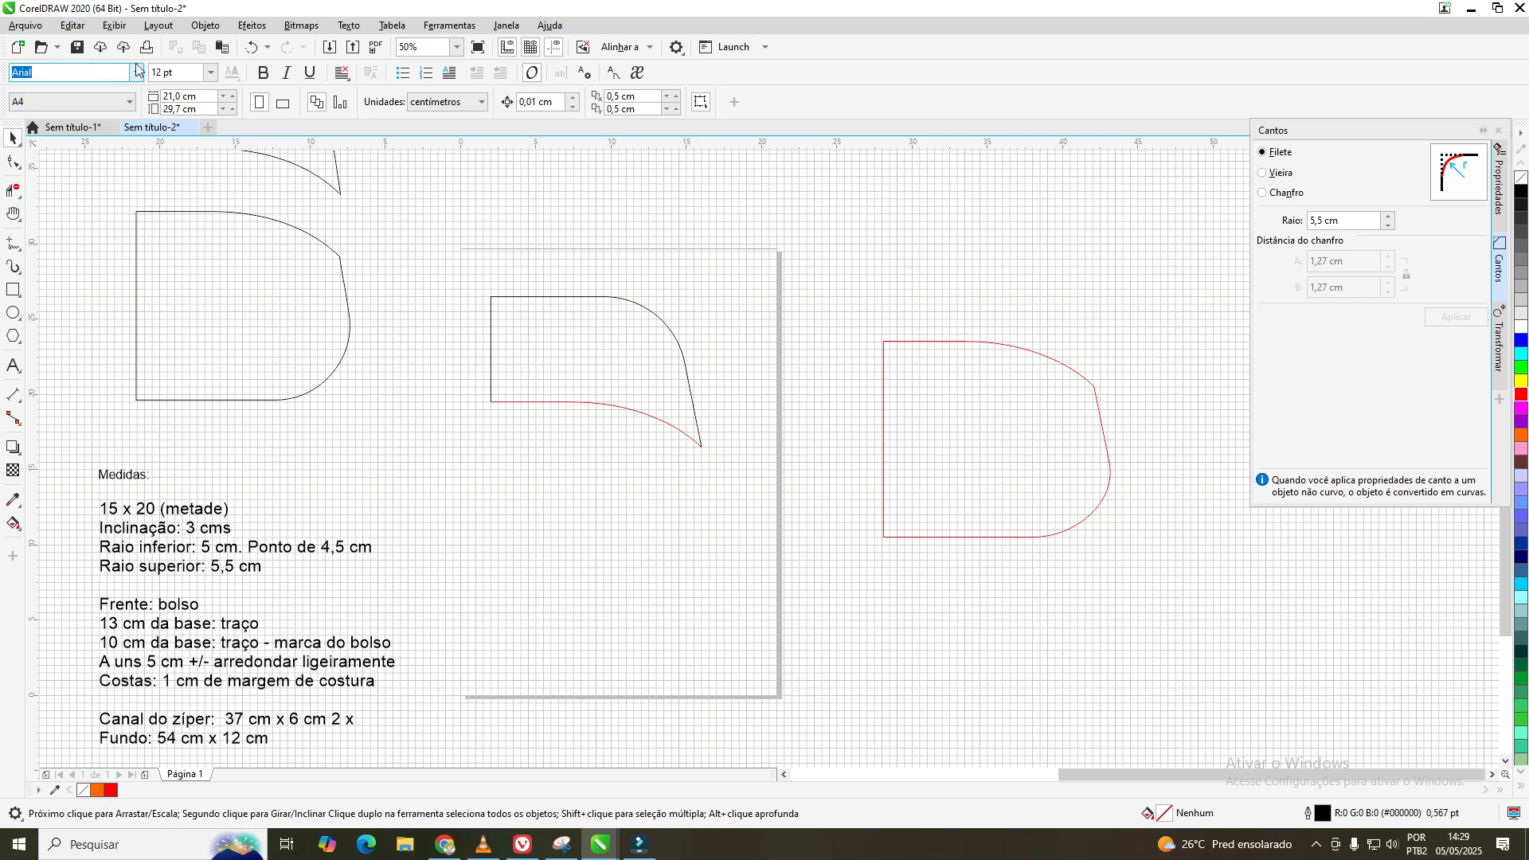
click(254, 49)
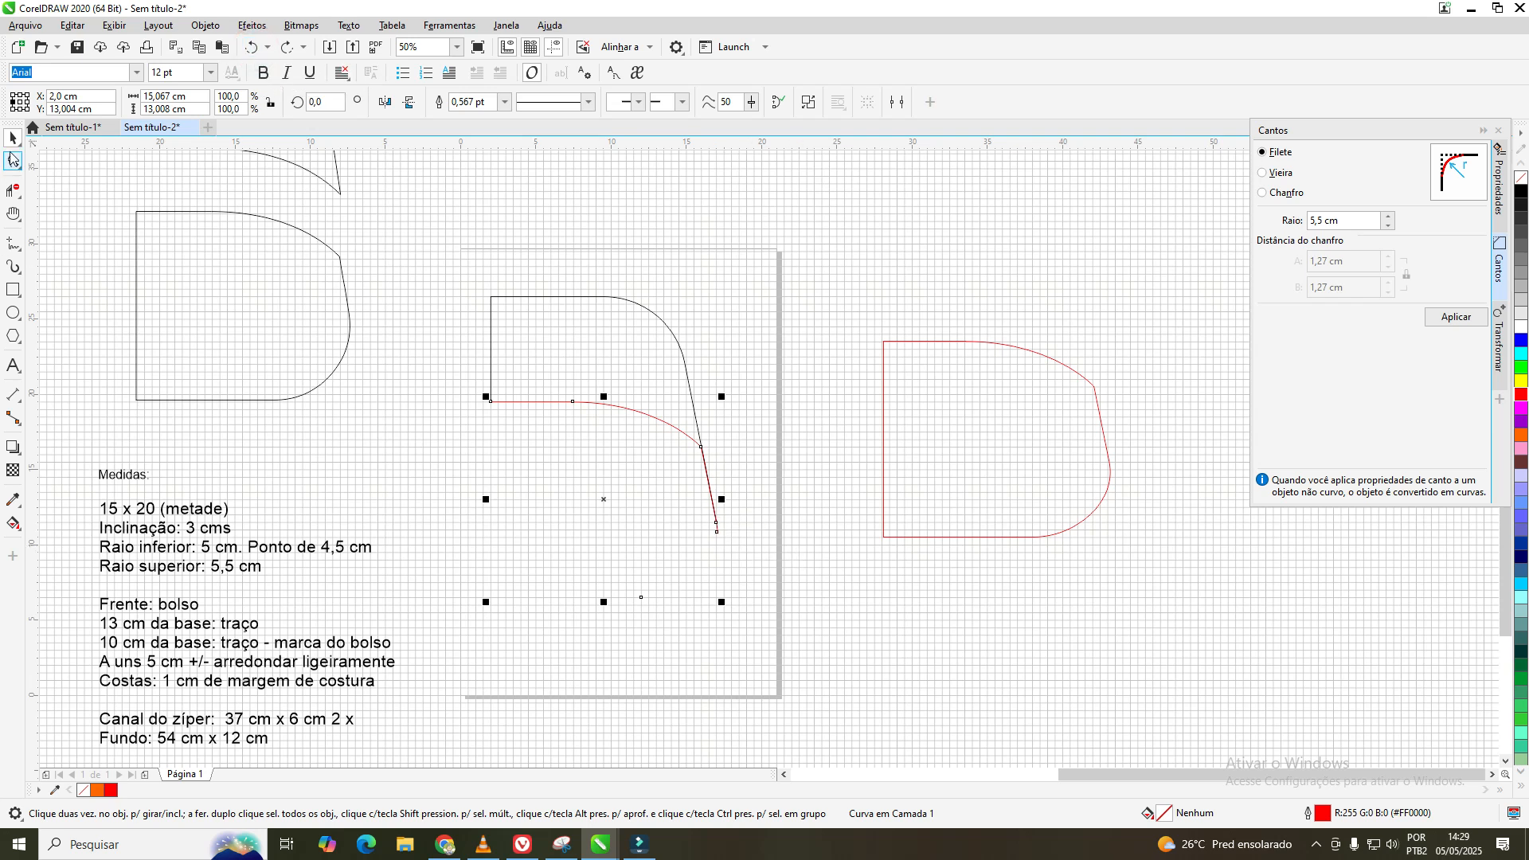
- Break the red pocket curve apart at its upper corner node, where it meets the body's sloped side
click(23, 166)
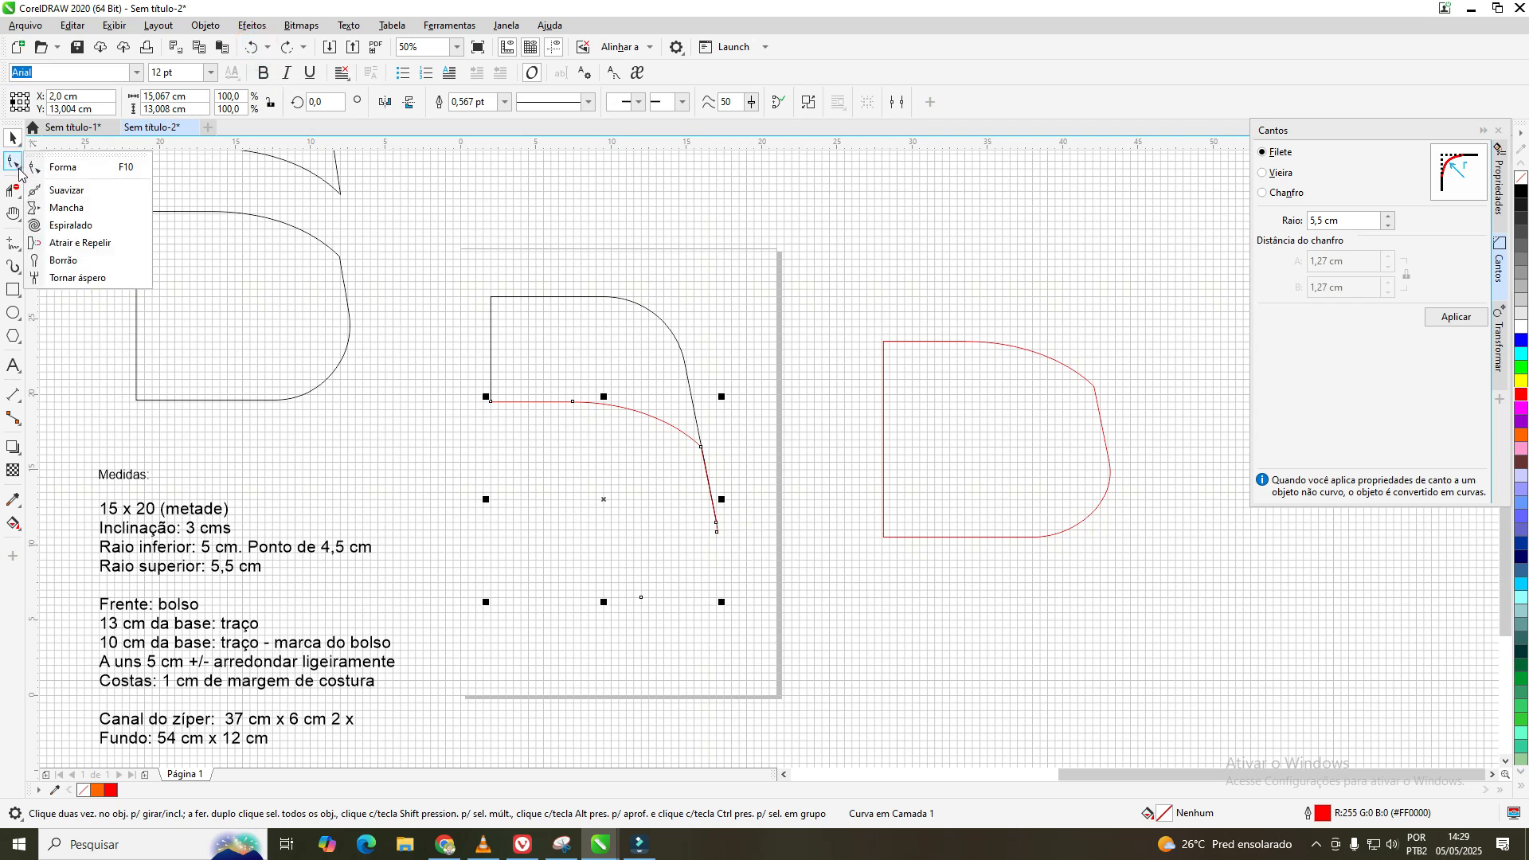
click(66, 166)
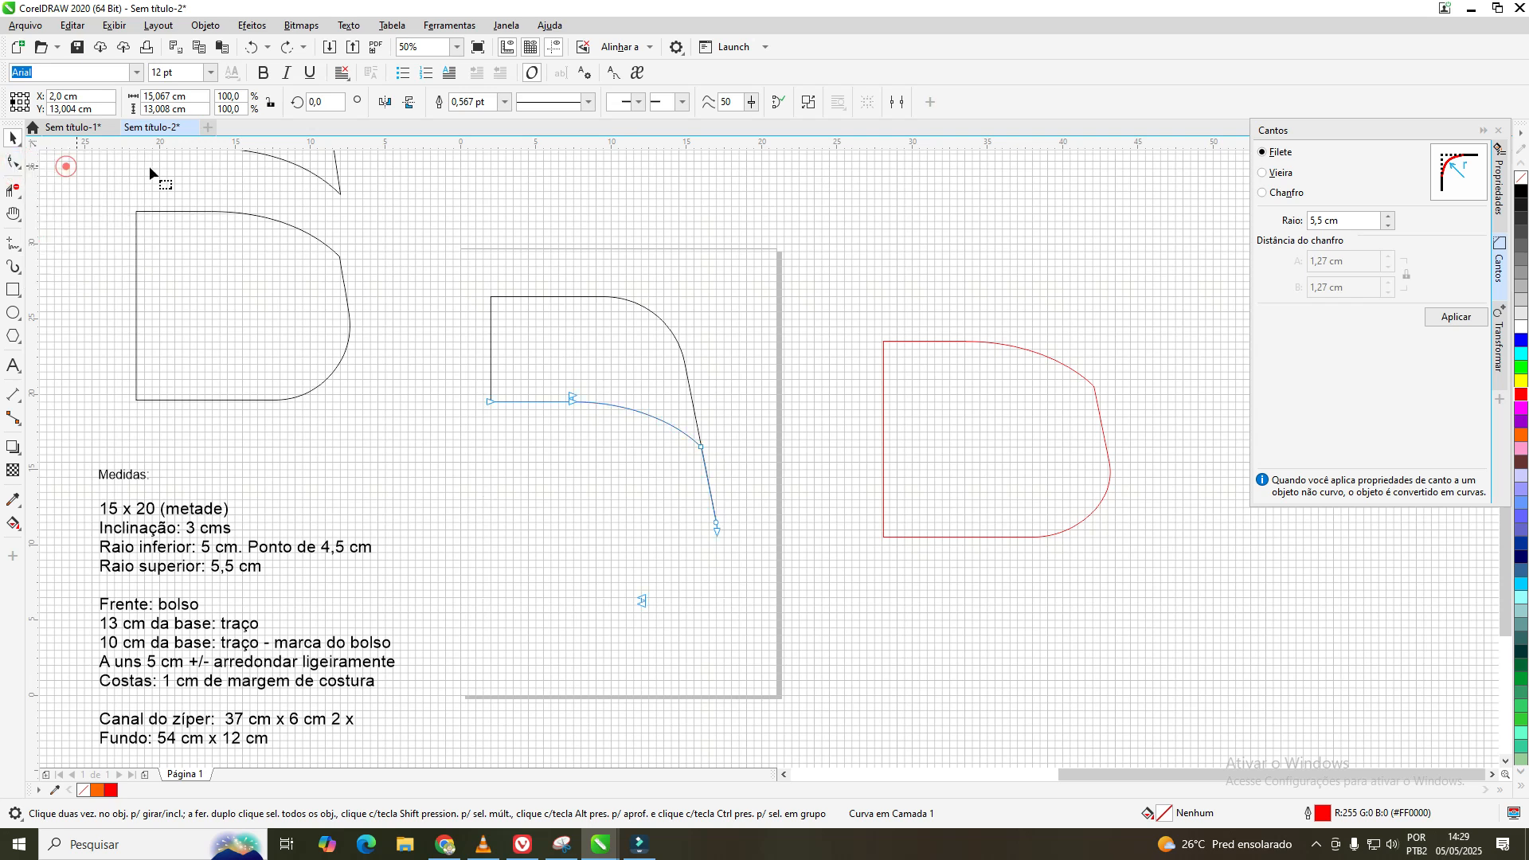
click(703, 450)
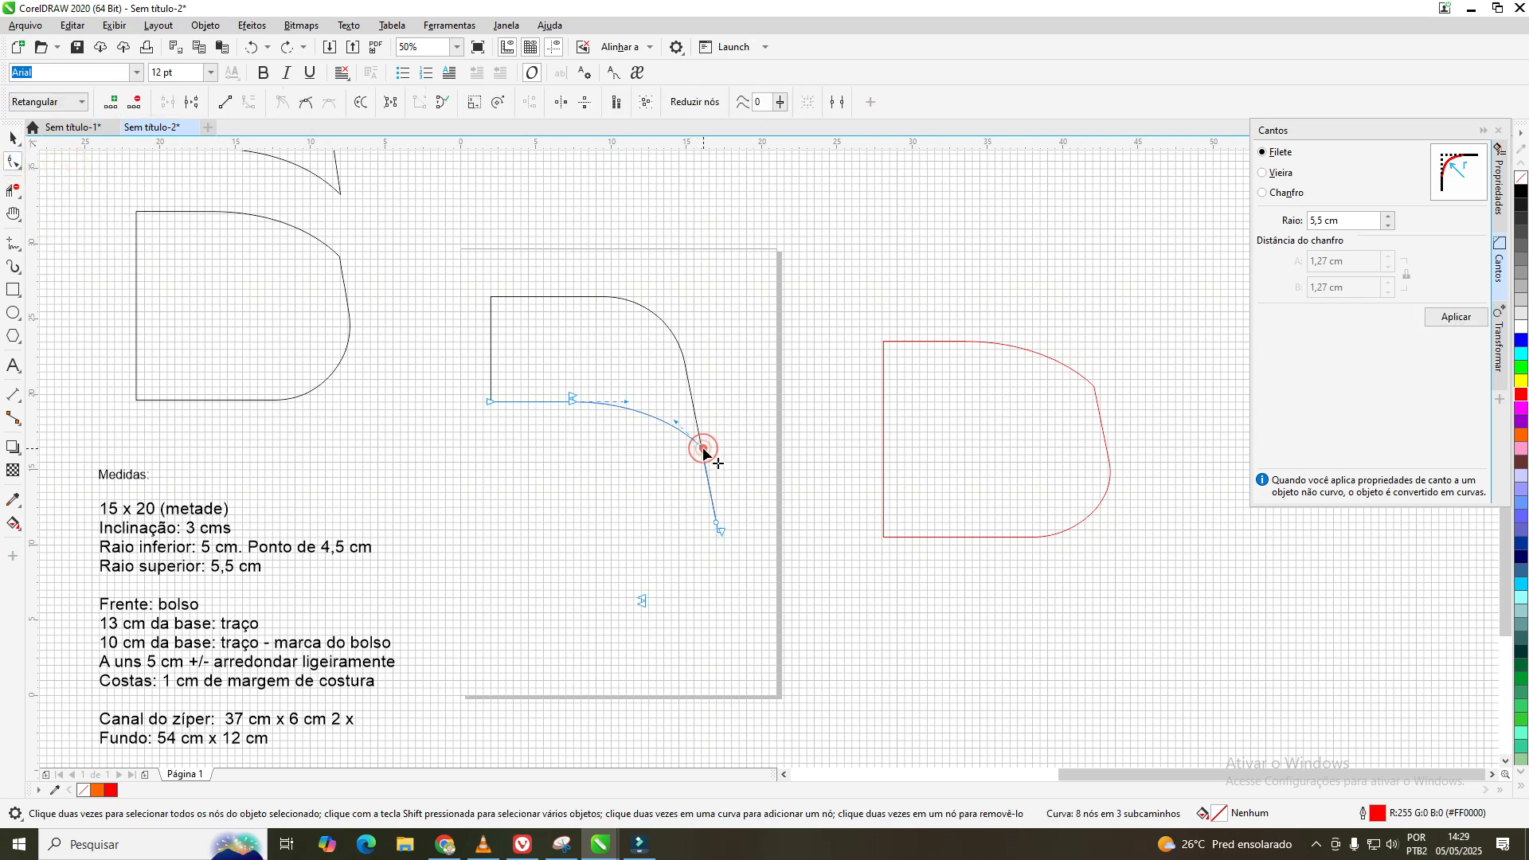
right_click(703, 451)
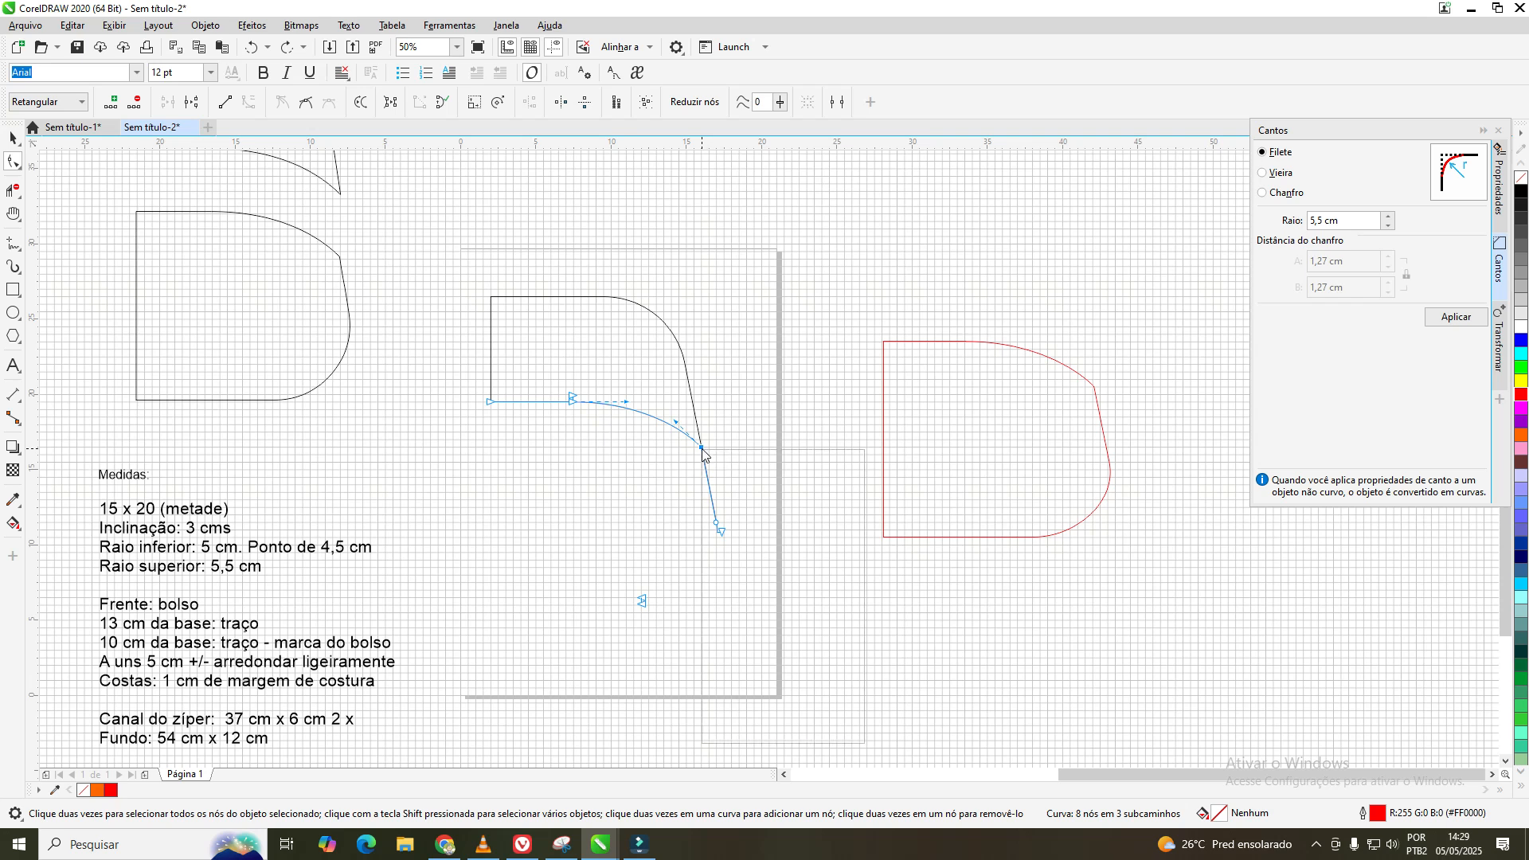
click(749, 519)
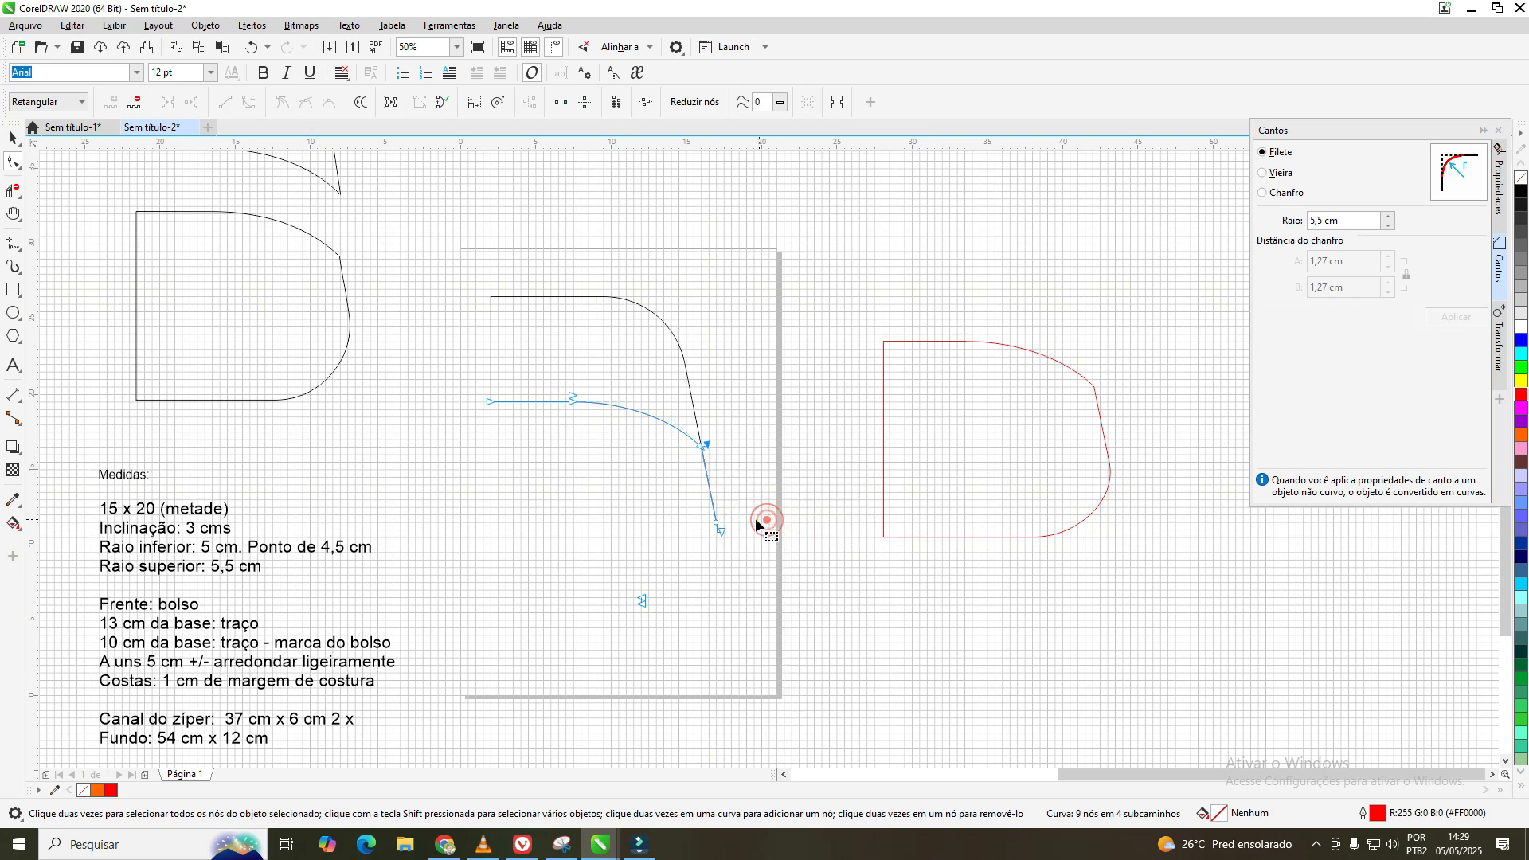
- Delete the two leftover red nodes below the corner, leaving only the pocket's curved upper edge
click(726, 538)
click(721, 534)
click(721, 534)
right_click(723, 533)
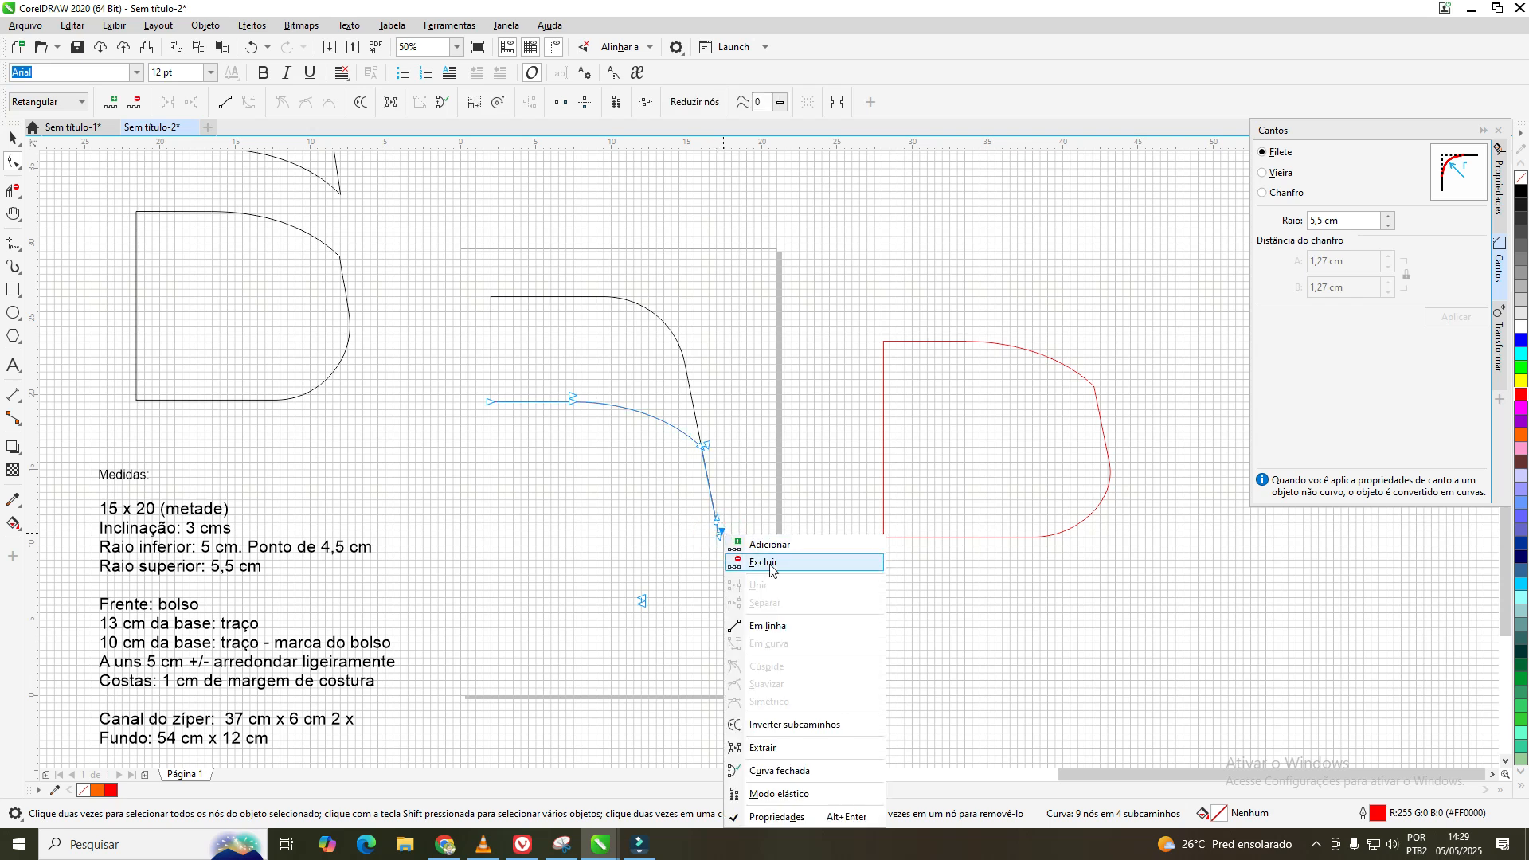
click(771, 562)
click(717, 526)
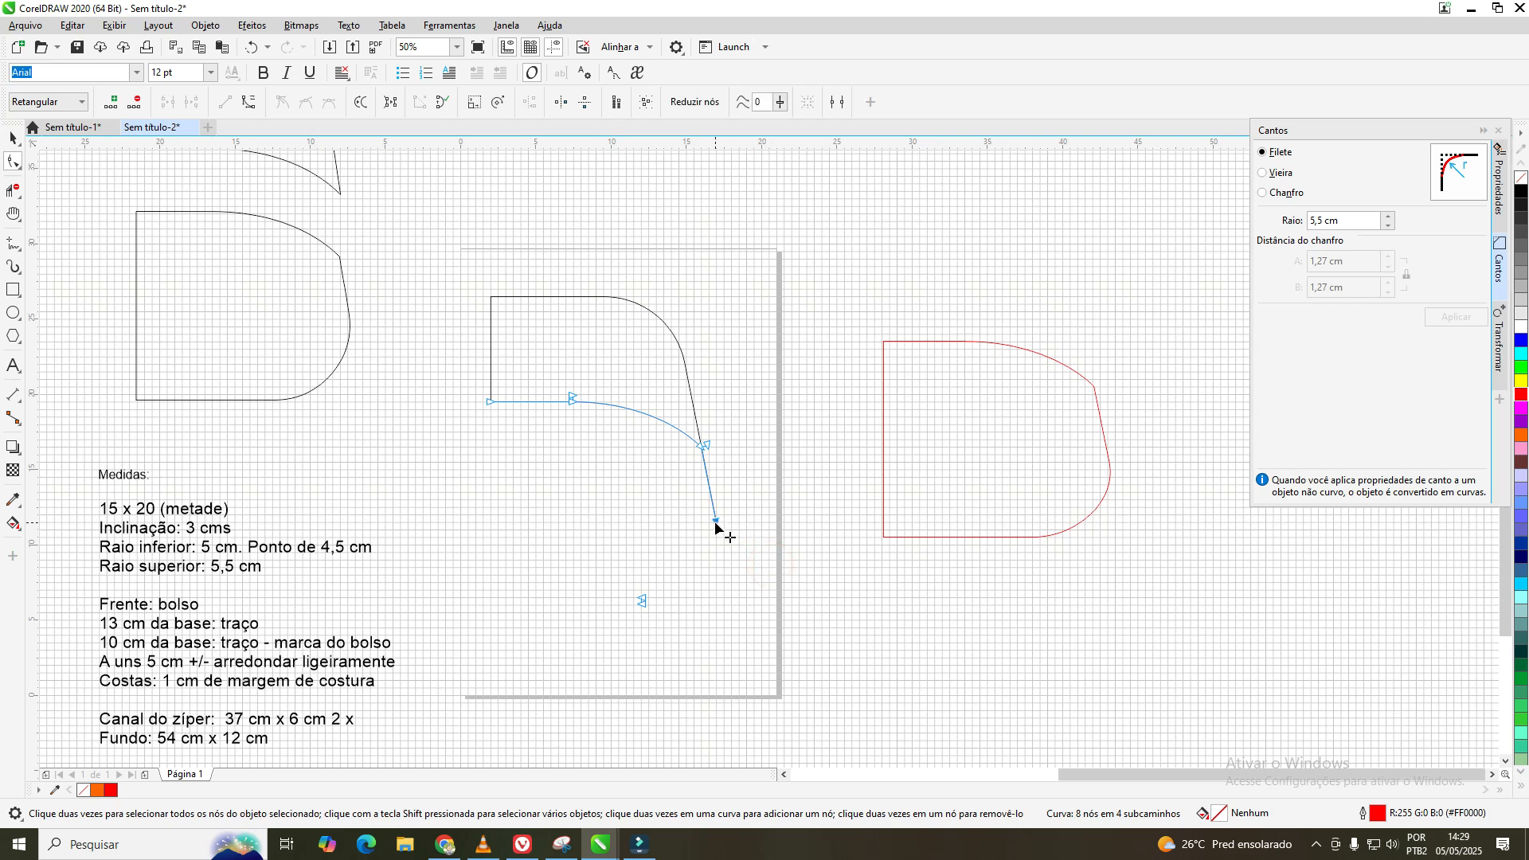
right_click(717, 526)
click(755, 553)
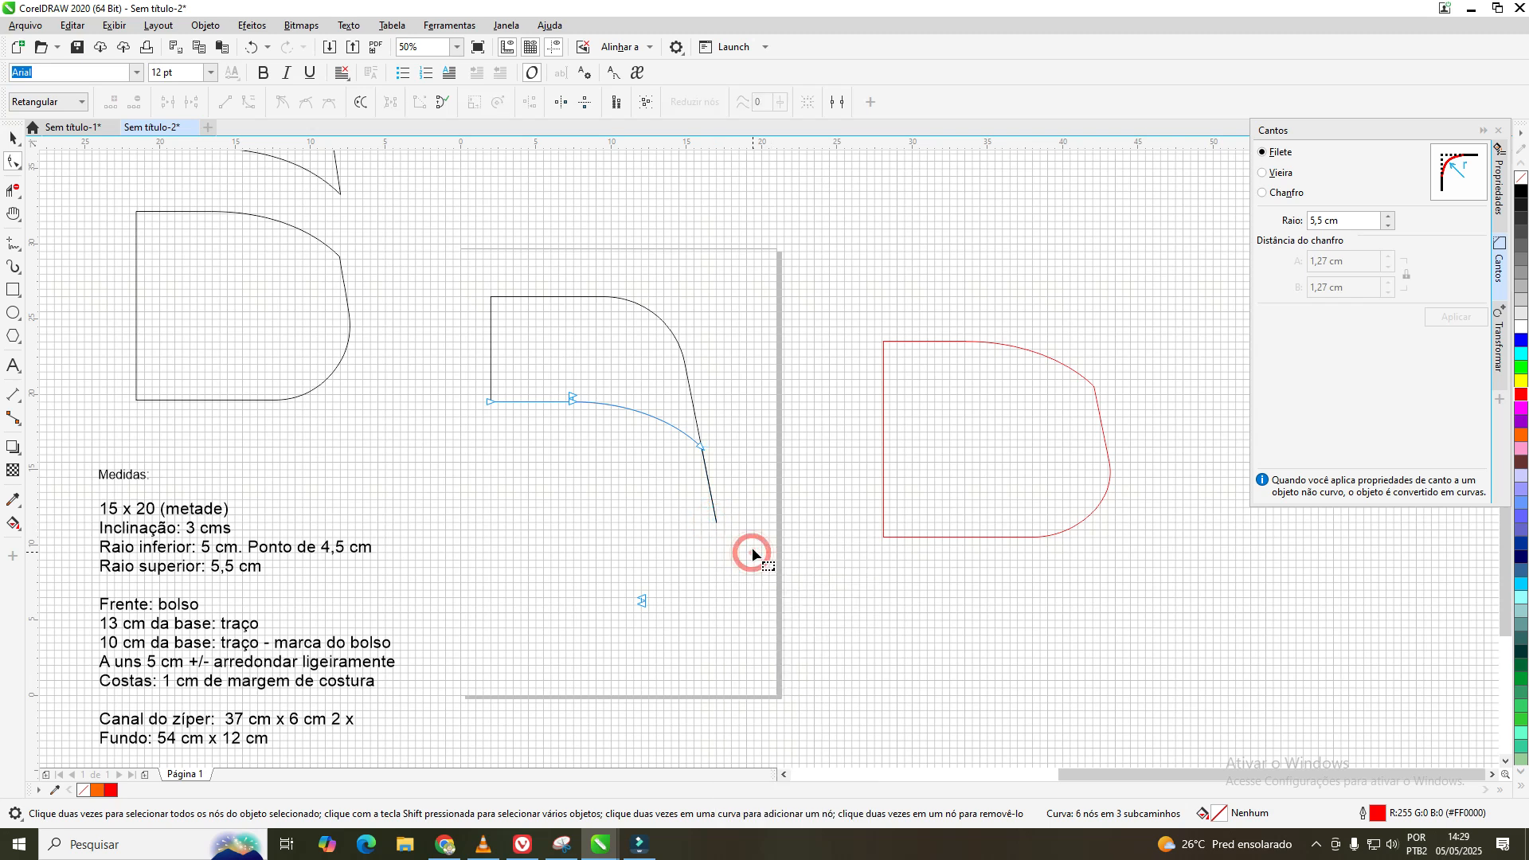
- Delete the black outline's leftover node below the corner, ending the body's sloped side at the pocket's curved edge
key(ctrl+z)
click(717, 523)
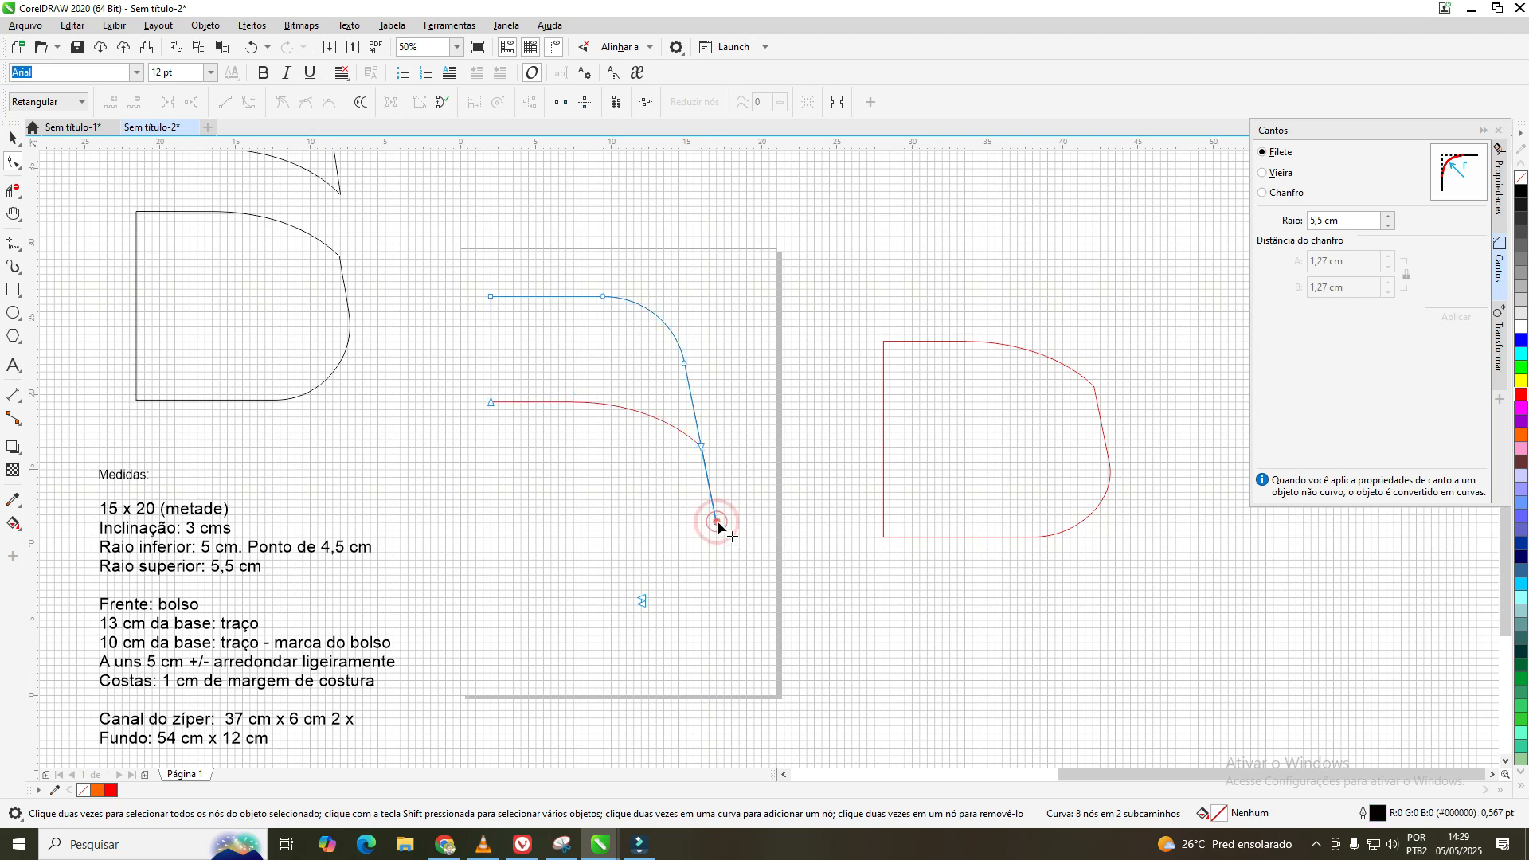
right_click(718, 524)
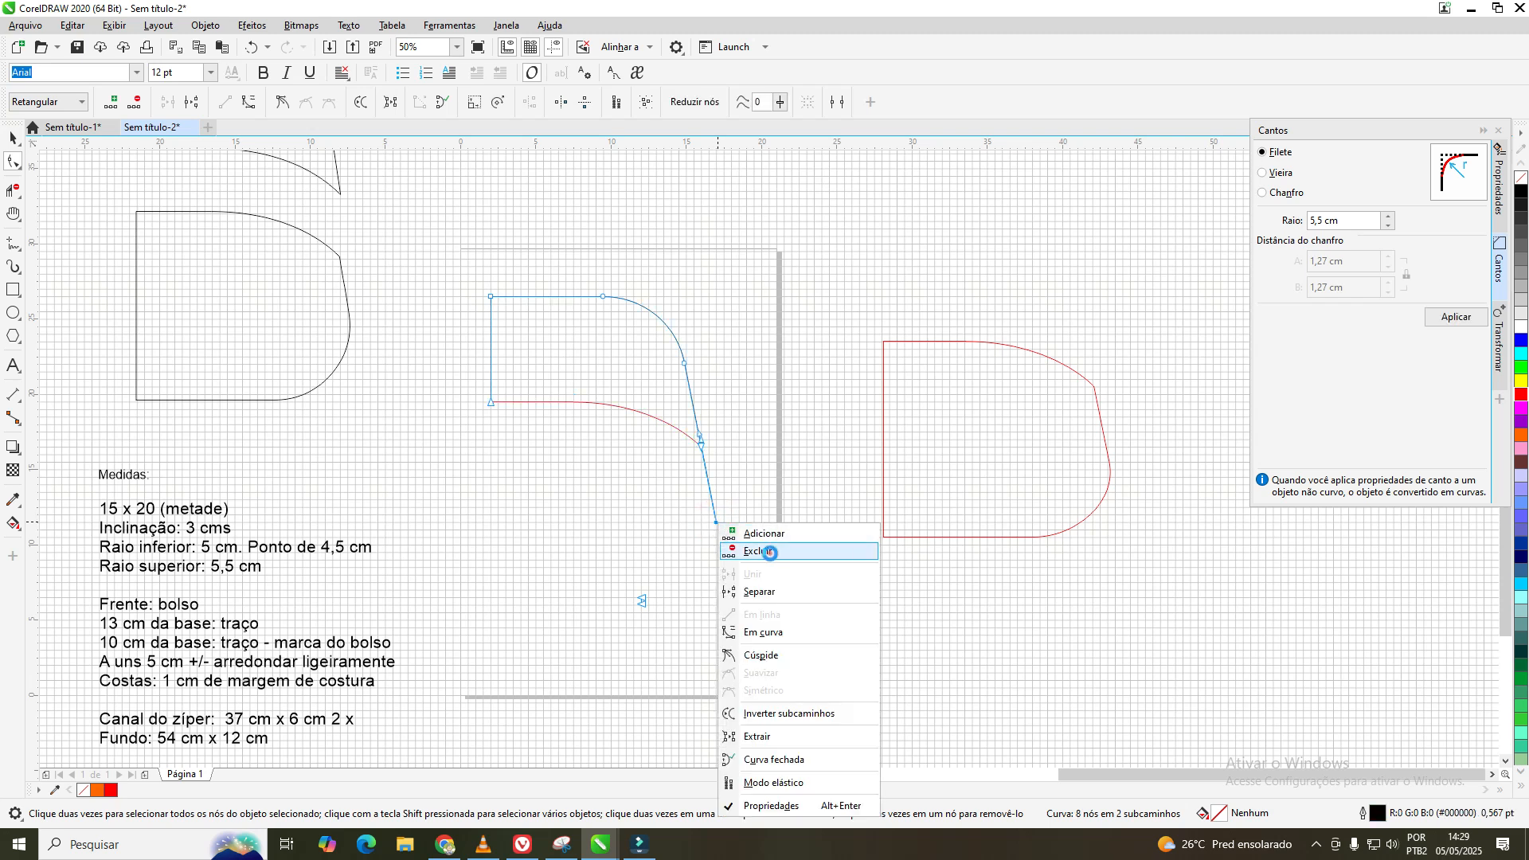
click(757, 550)
click(13, 138)
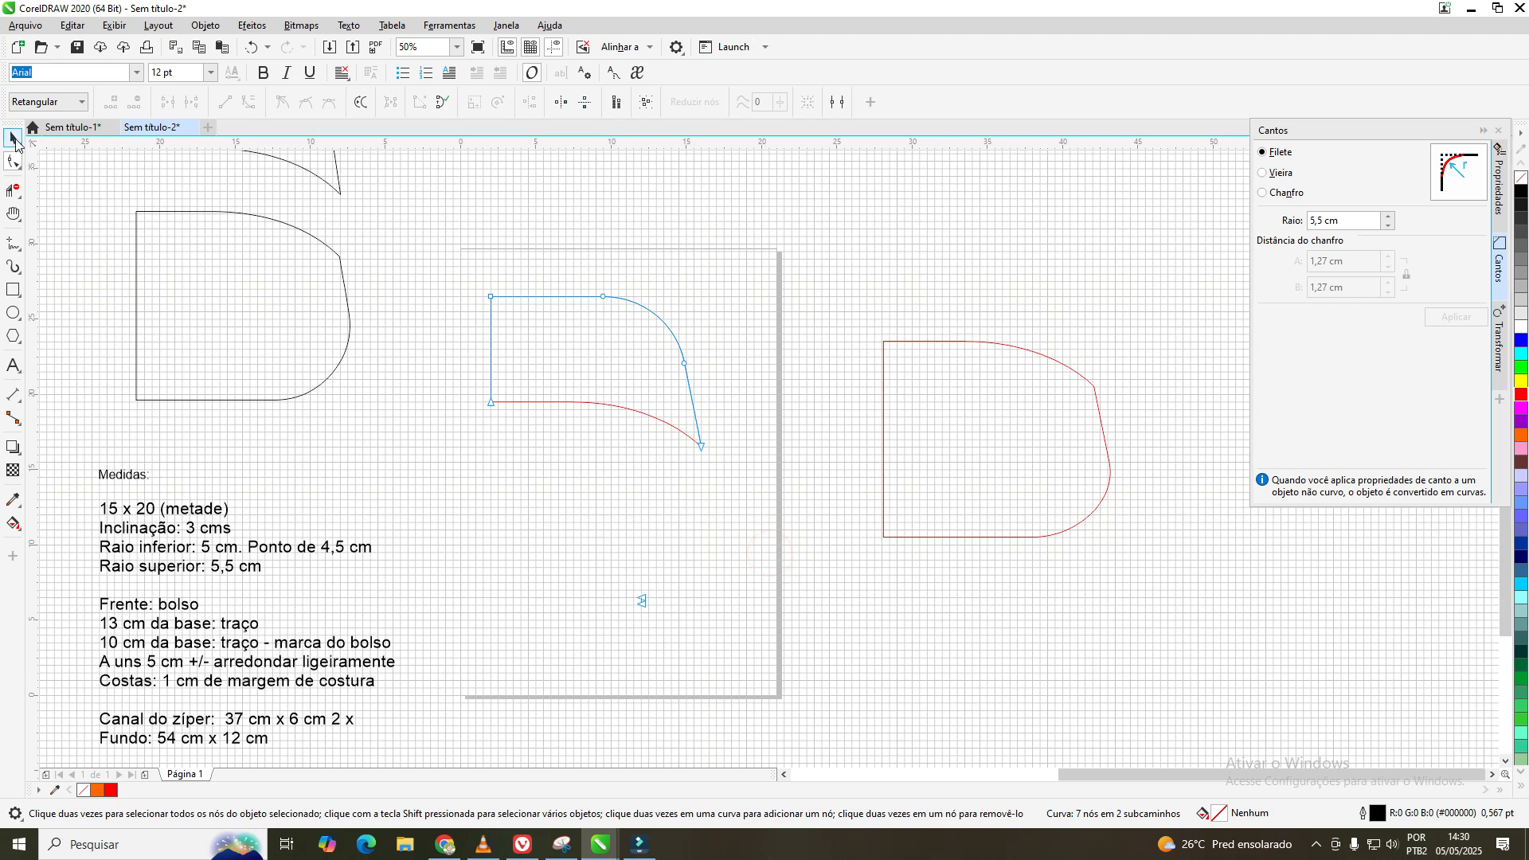
click(817, 367)
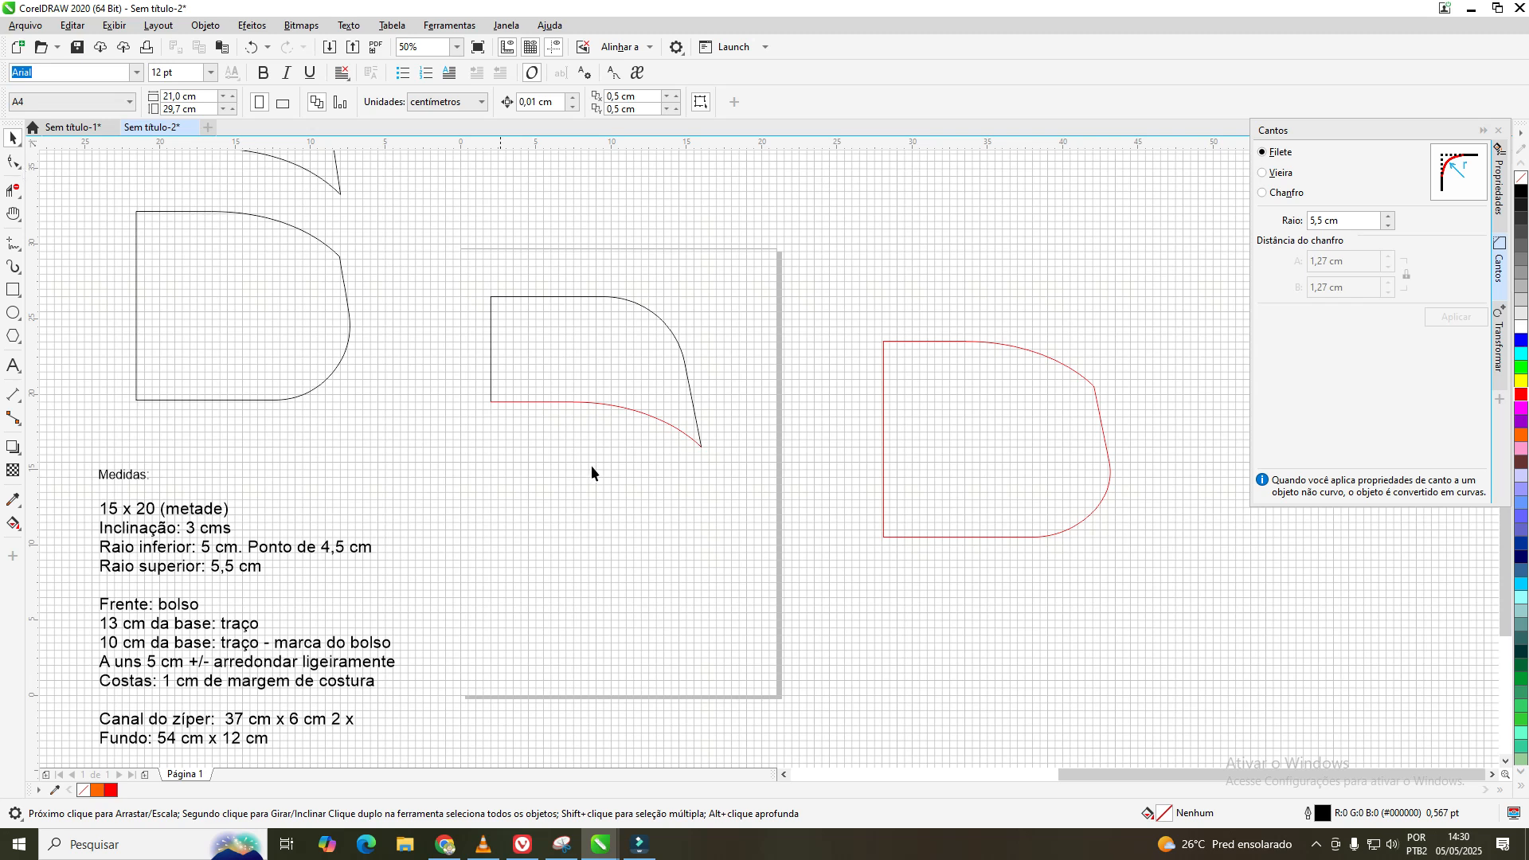
click(649, 481)
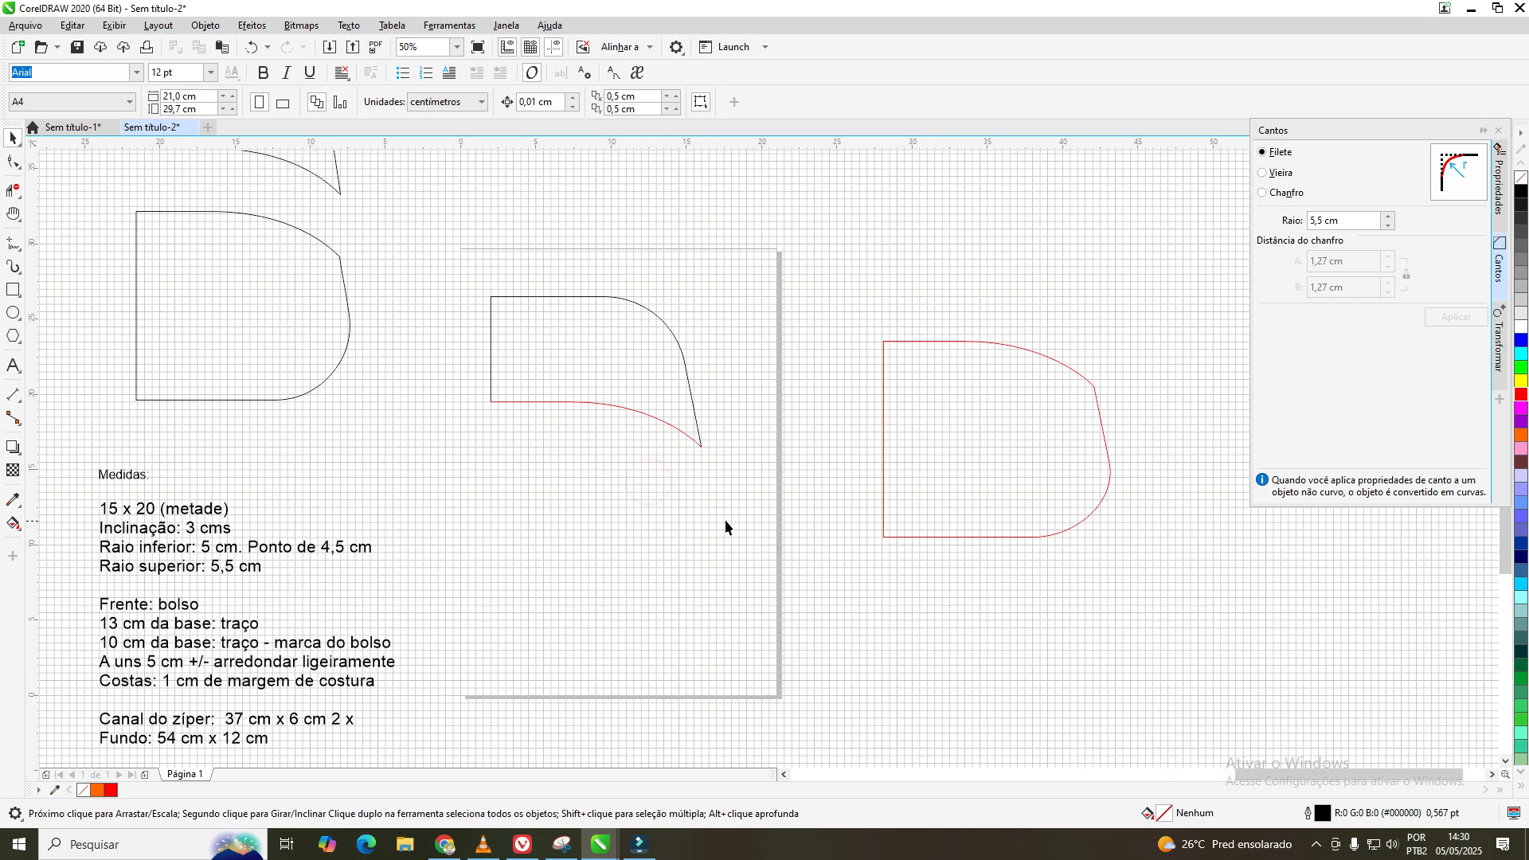
- Change the outline color of the red curved edge closing the upper body piece to black
scroll(725, 519, up, 2)
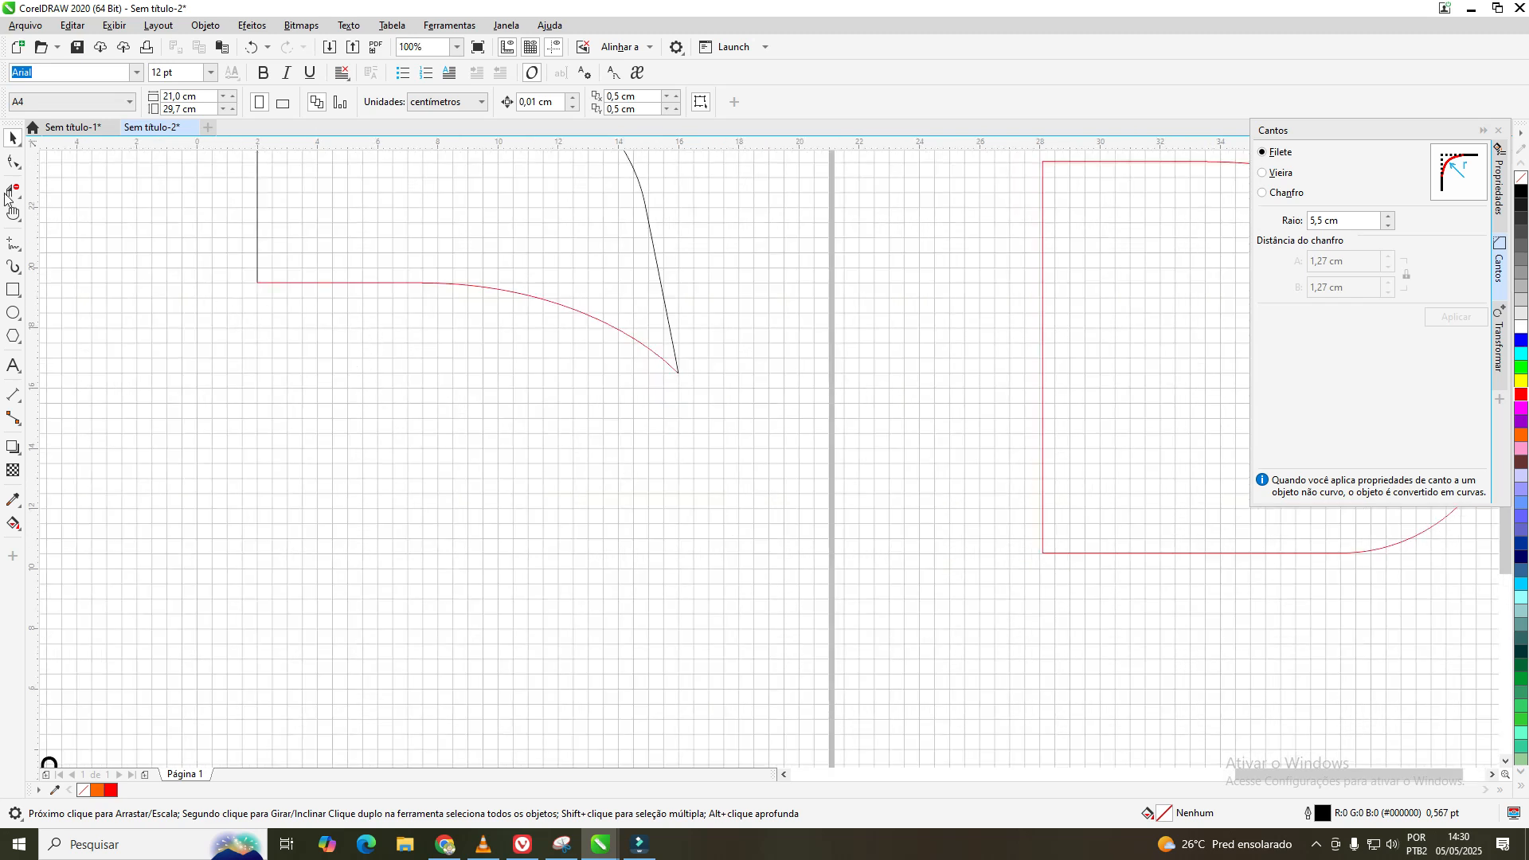
click(12, 139)
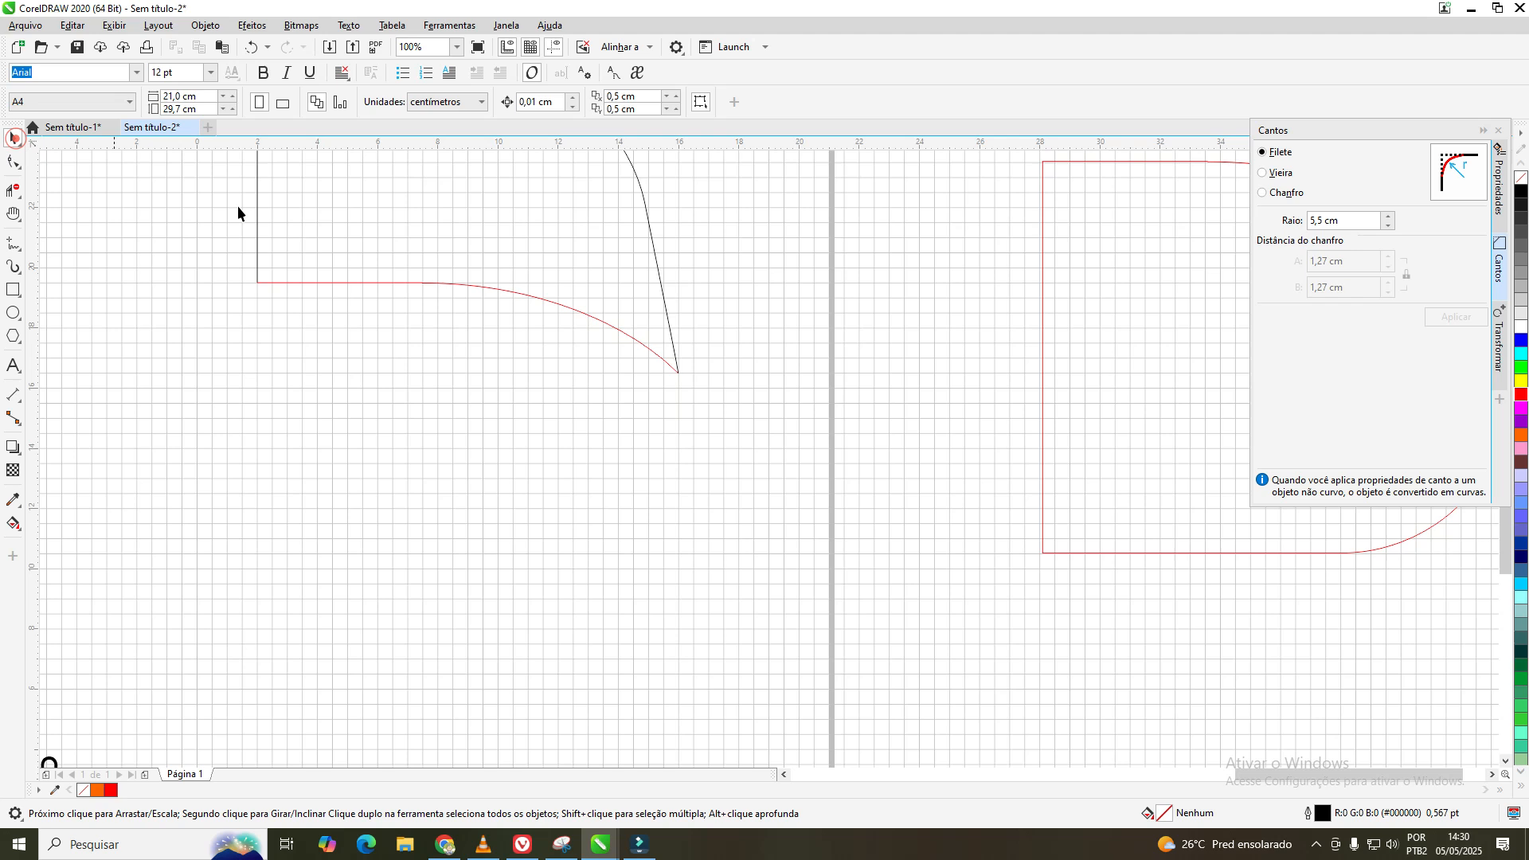
click(538, 298)
drag(539, 298, 545, 339)
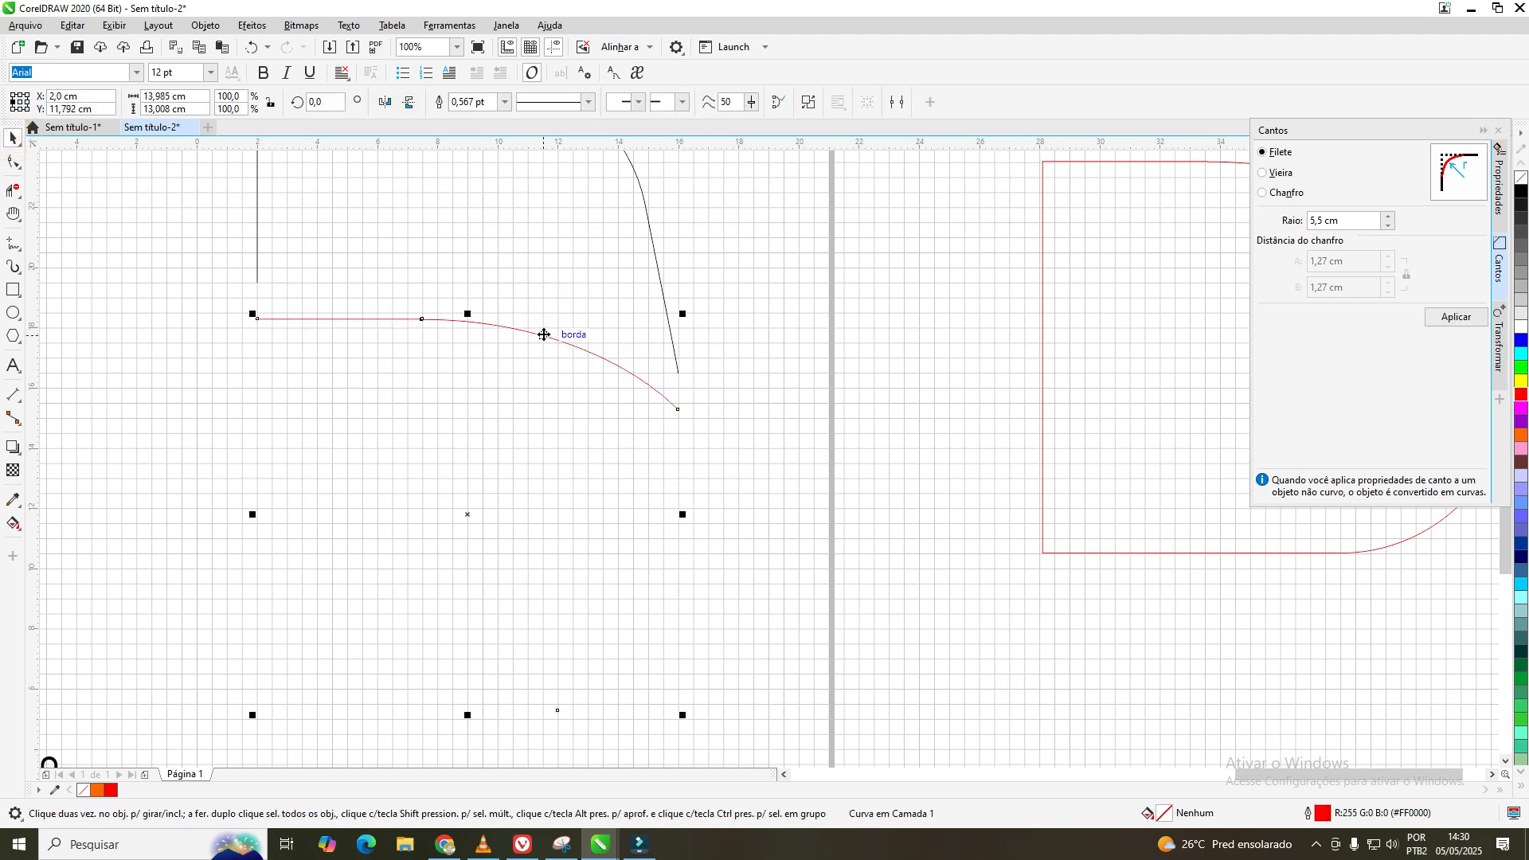
click(251, 49)
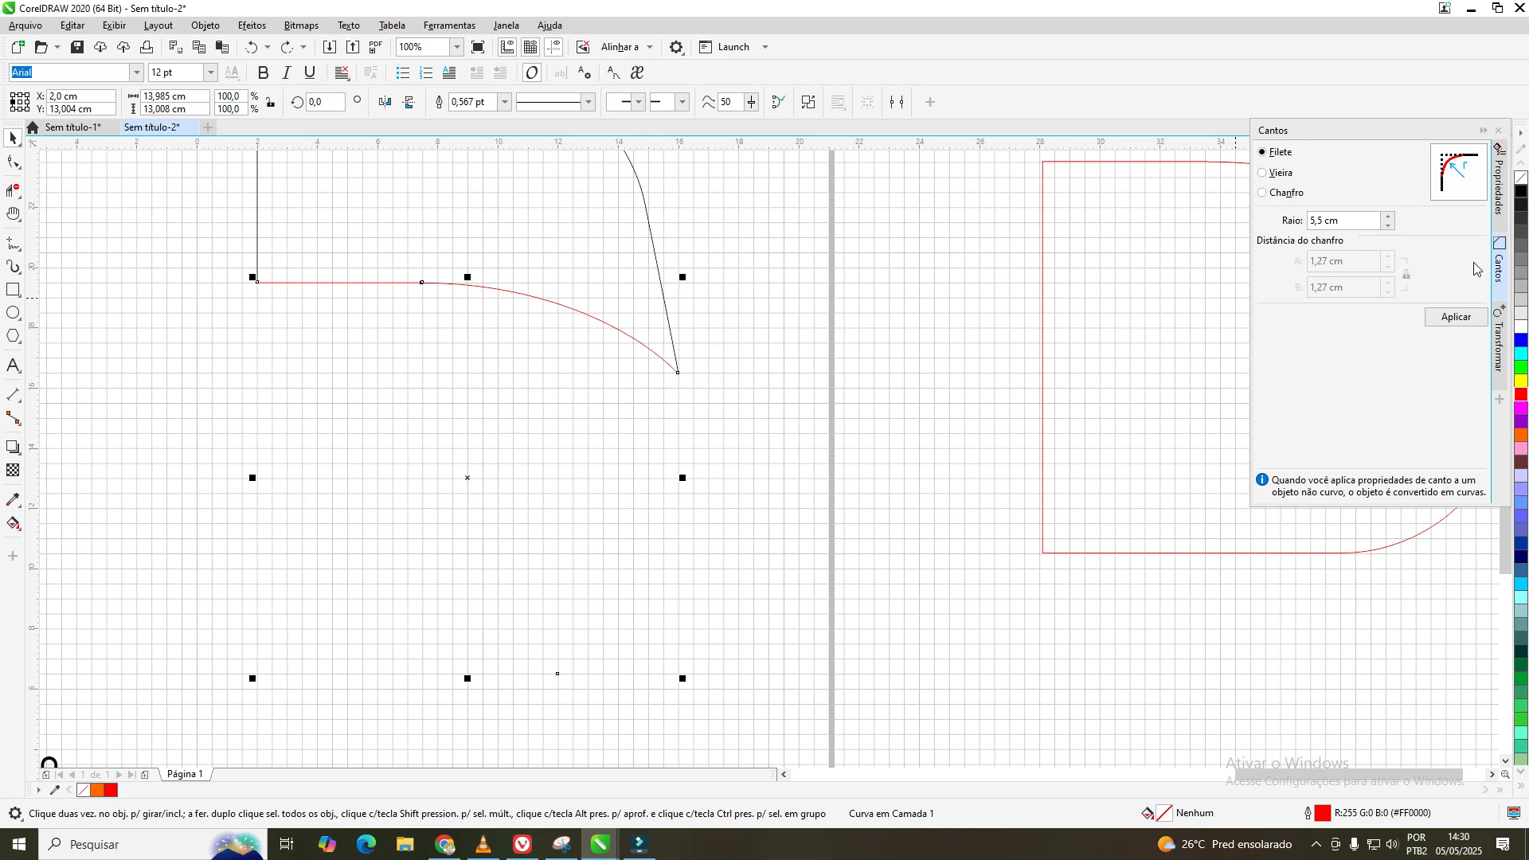
right_click(1521, 194)
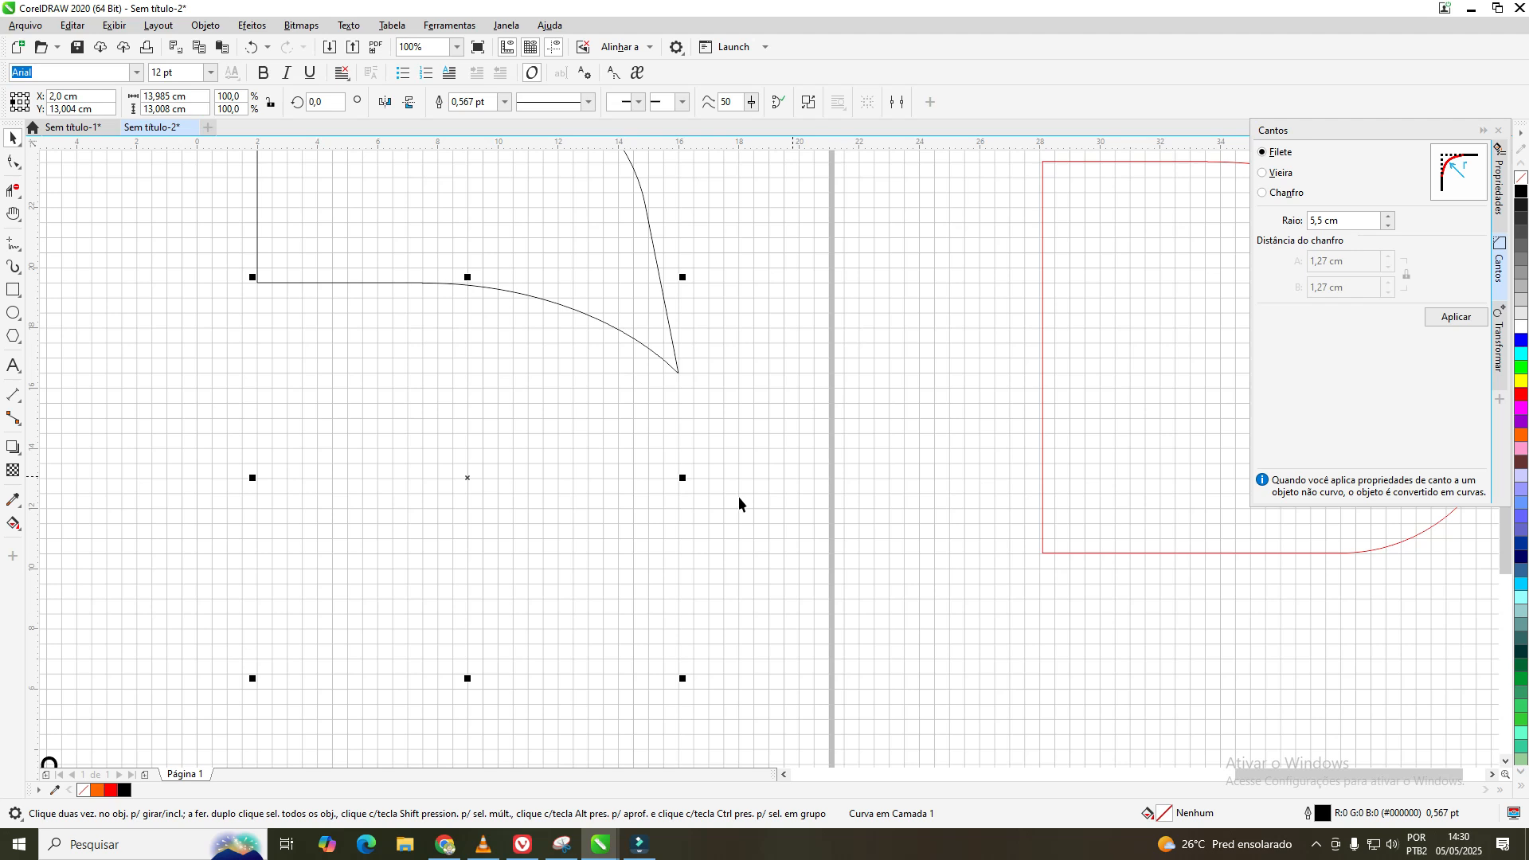
scroll(681, 534, down, 2)
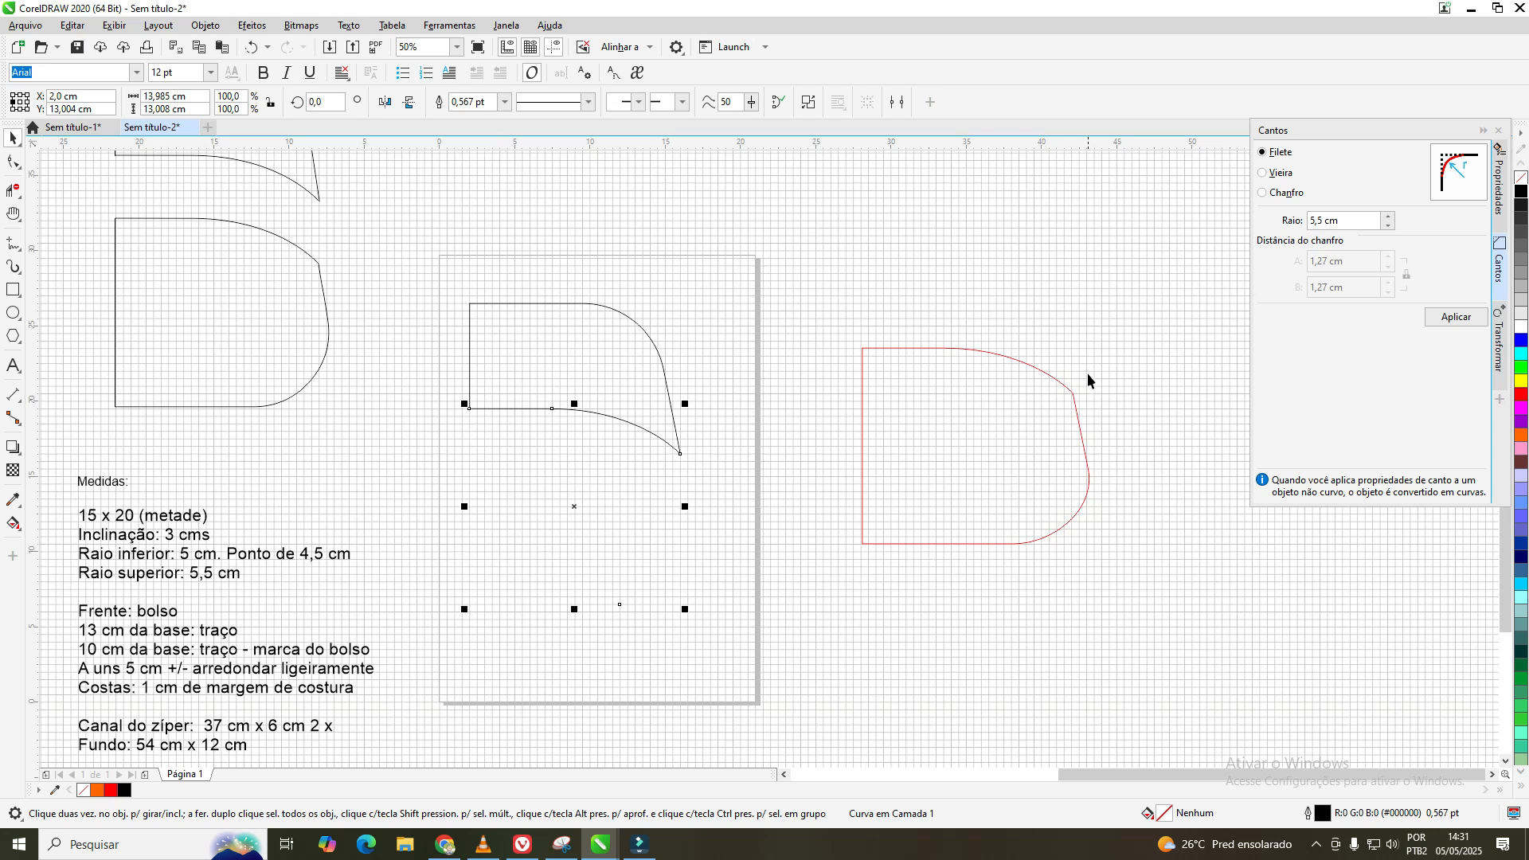
- Recolor the red pocket copy black and place it on the page below the upper body piece, at about X 2 cm, Y 11.5 cm
click(1031, 371)
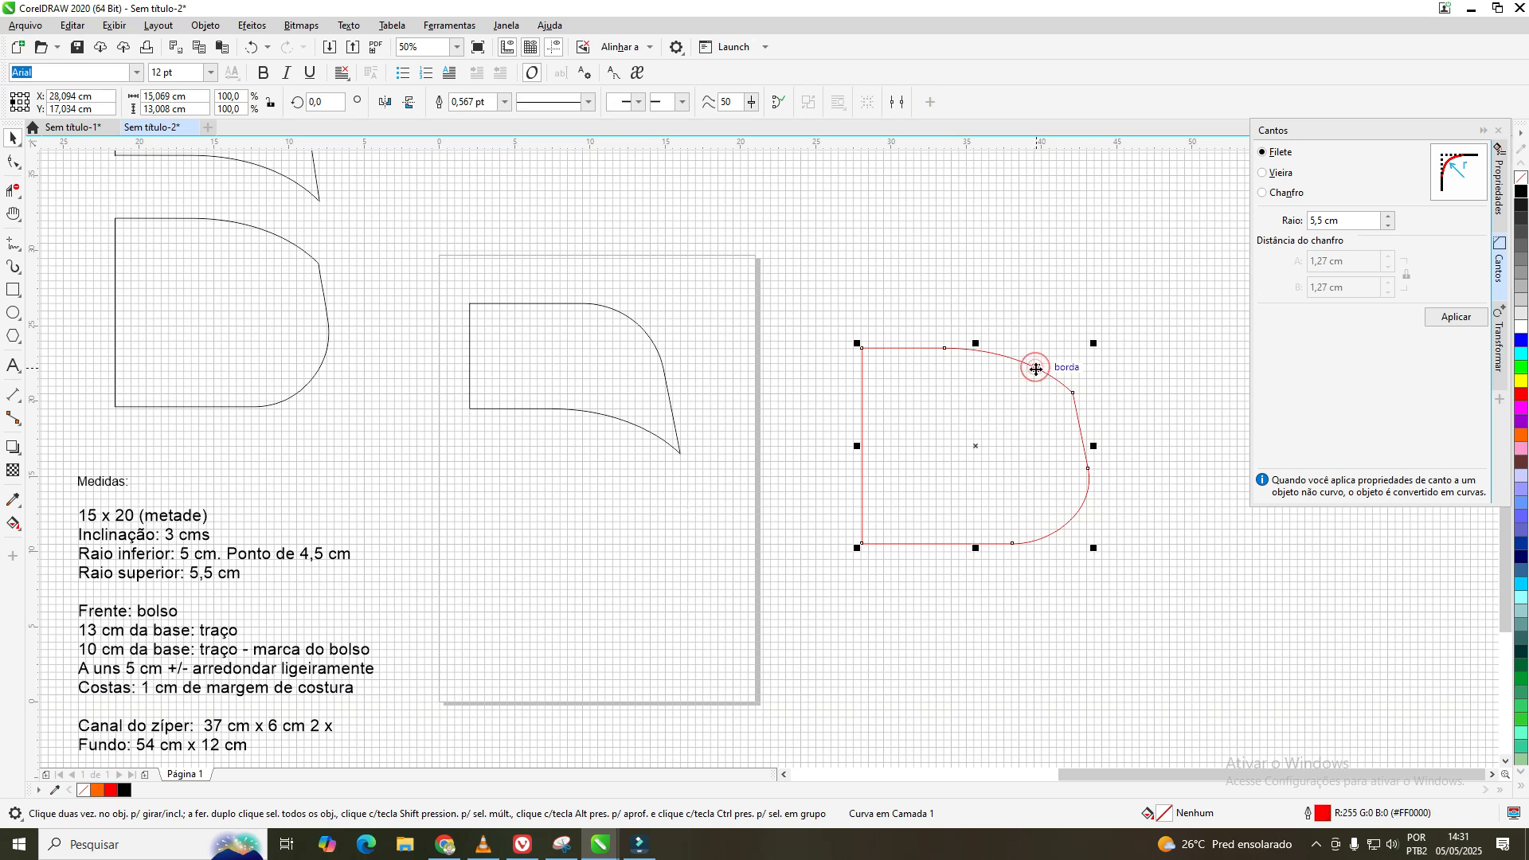
right_click(1522, 192)
drag(977, 444, 587, 534)
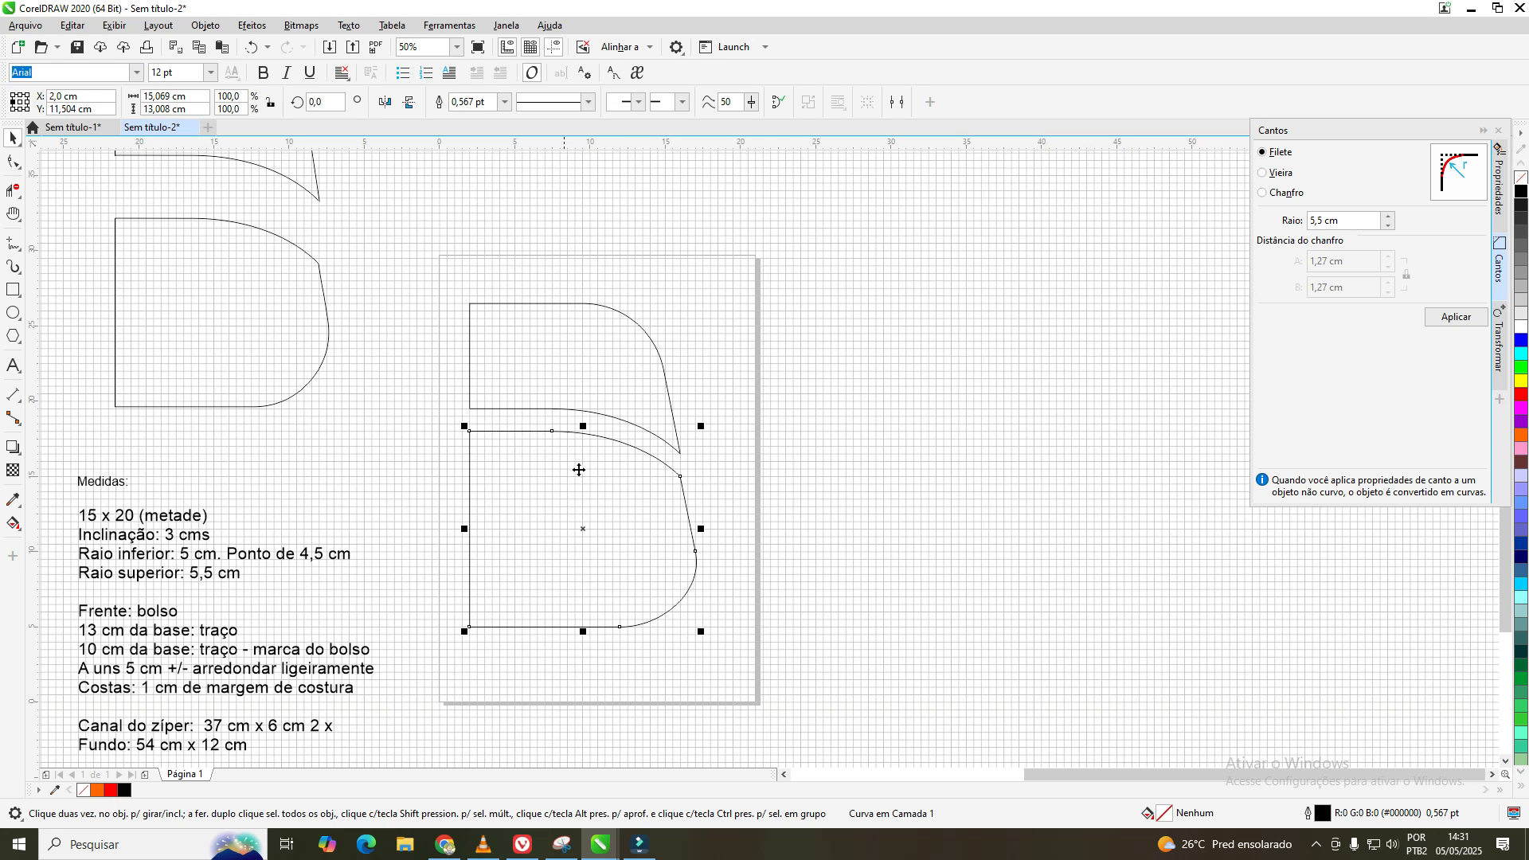
- Move the crossbody bag photo above the pattern outlines, at about X -75.6 cm, Y 49.6 cm
scroll(607, 516, down, 1)
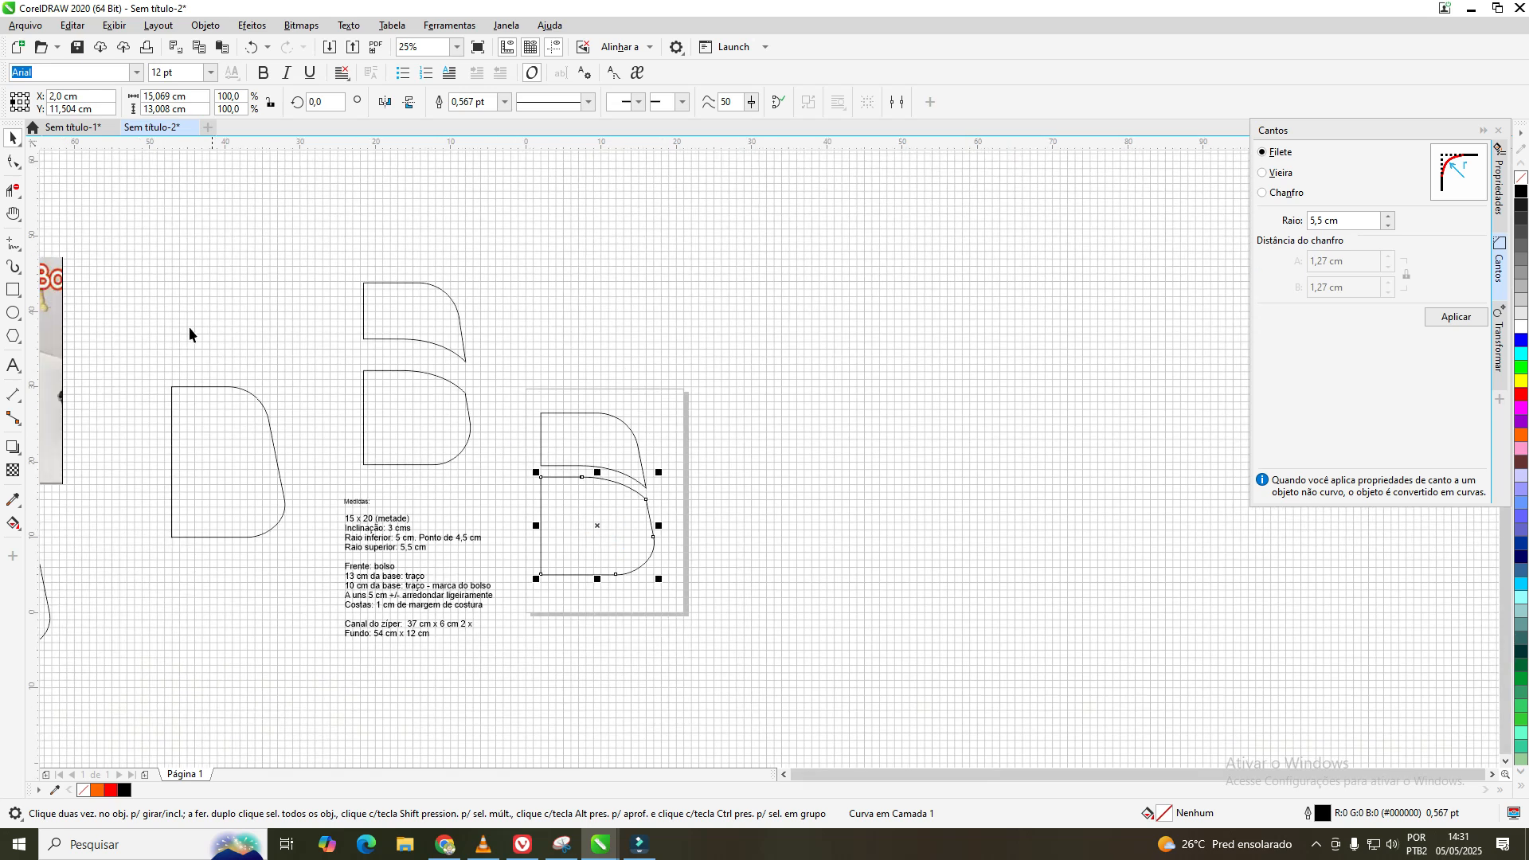
click(50, 331)
drag(50, 331, 1007, 293)
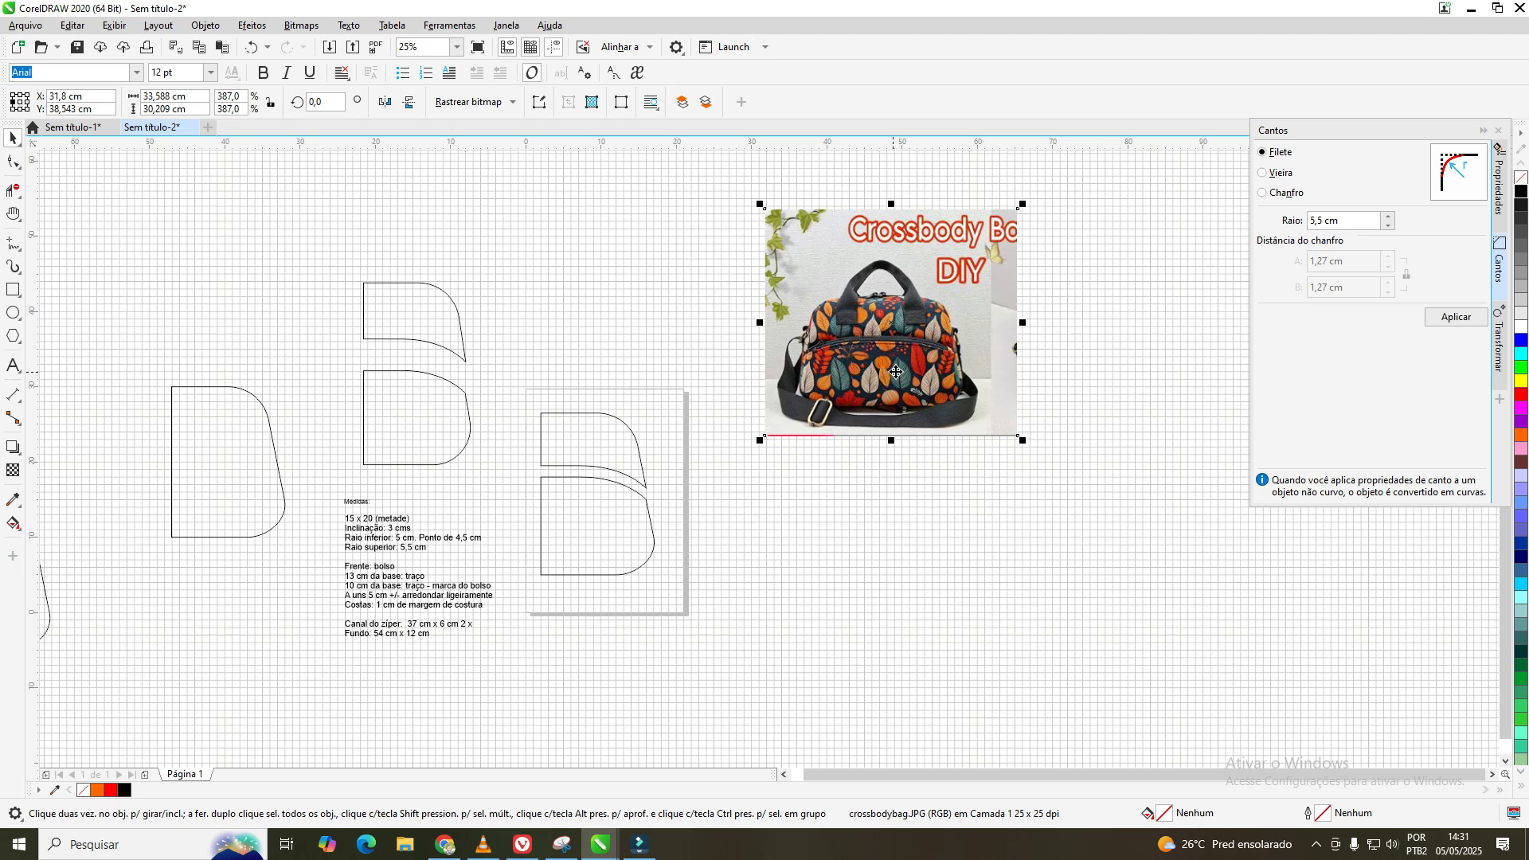
drag(896, 372, 101, 283)
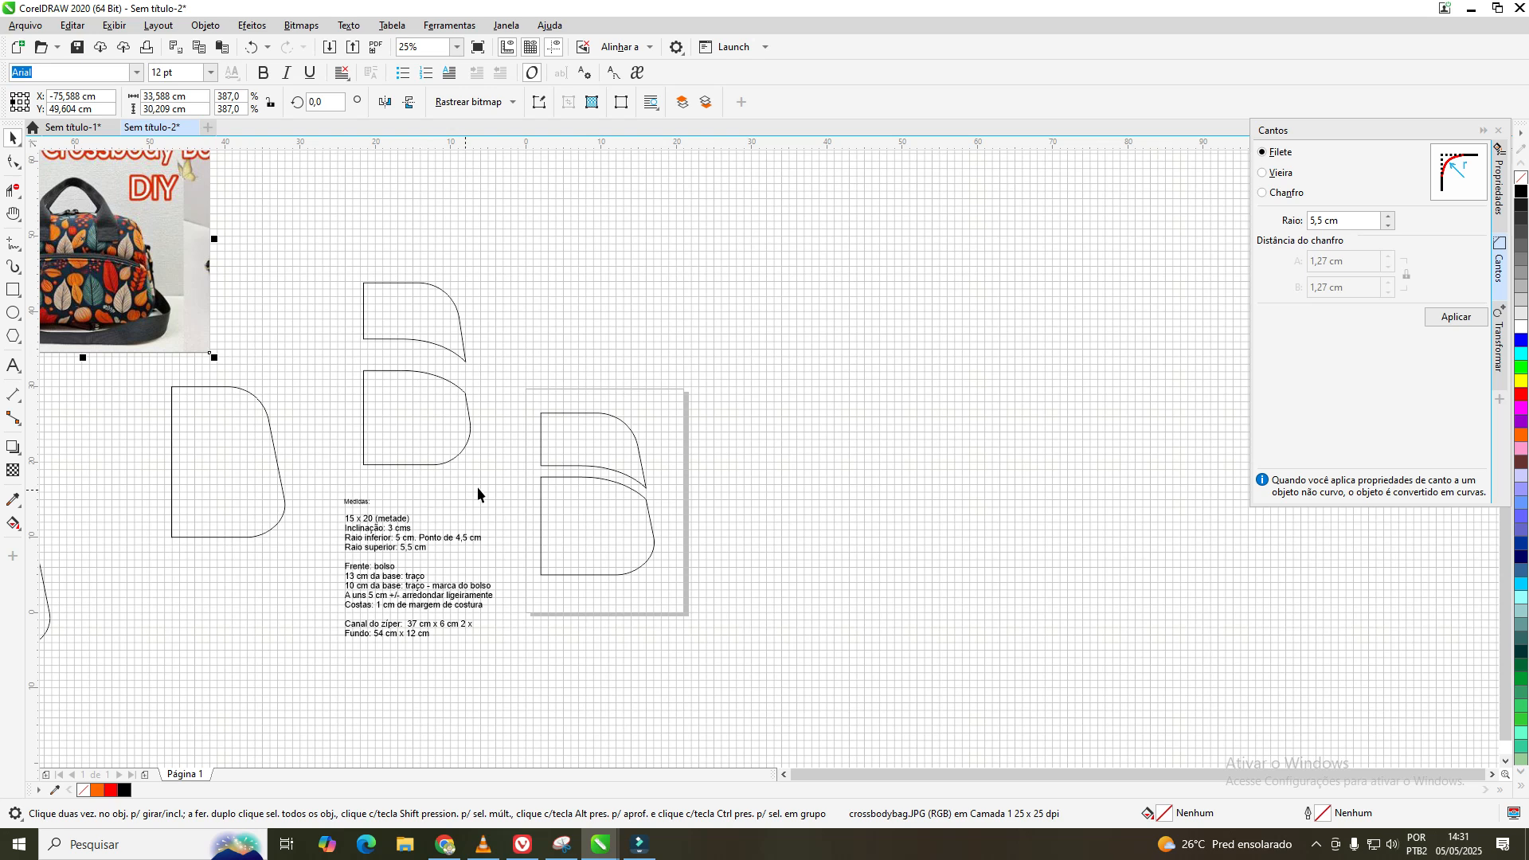
- Examine the upper body and pocket pieces on the page alongside the listed measurements and the bag photo
scroll(752, 502, up, 2)
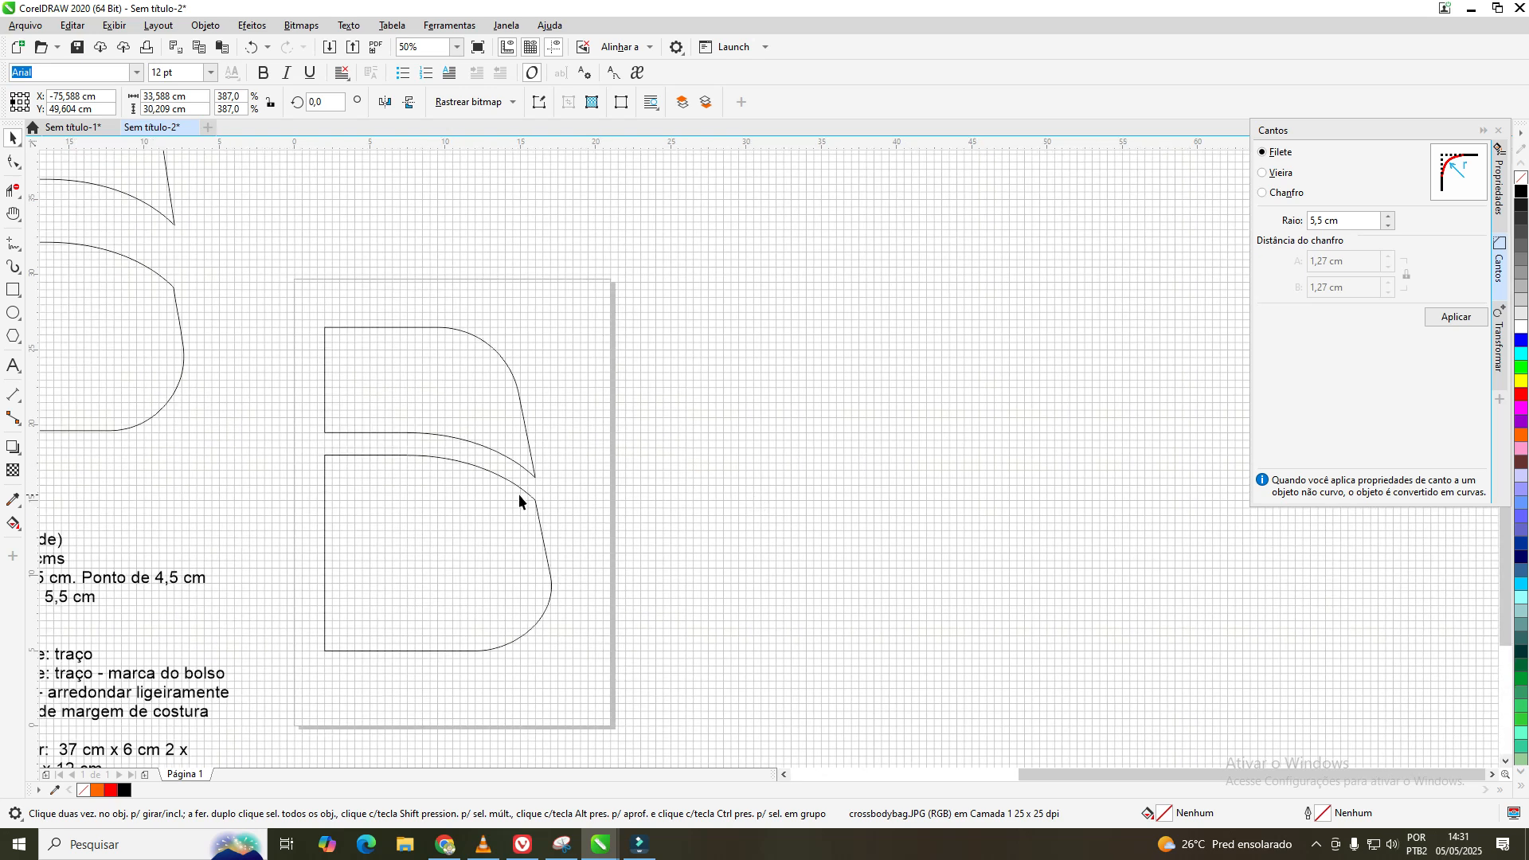
click(15, 214)
drag(454, 529, 809, 444)
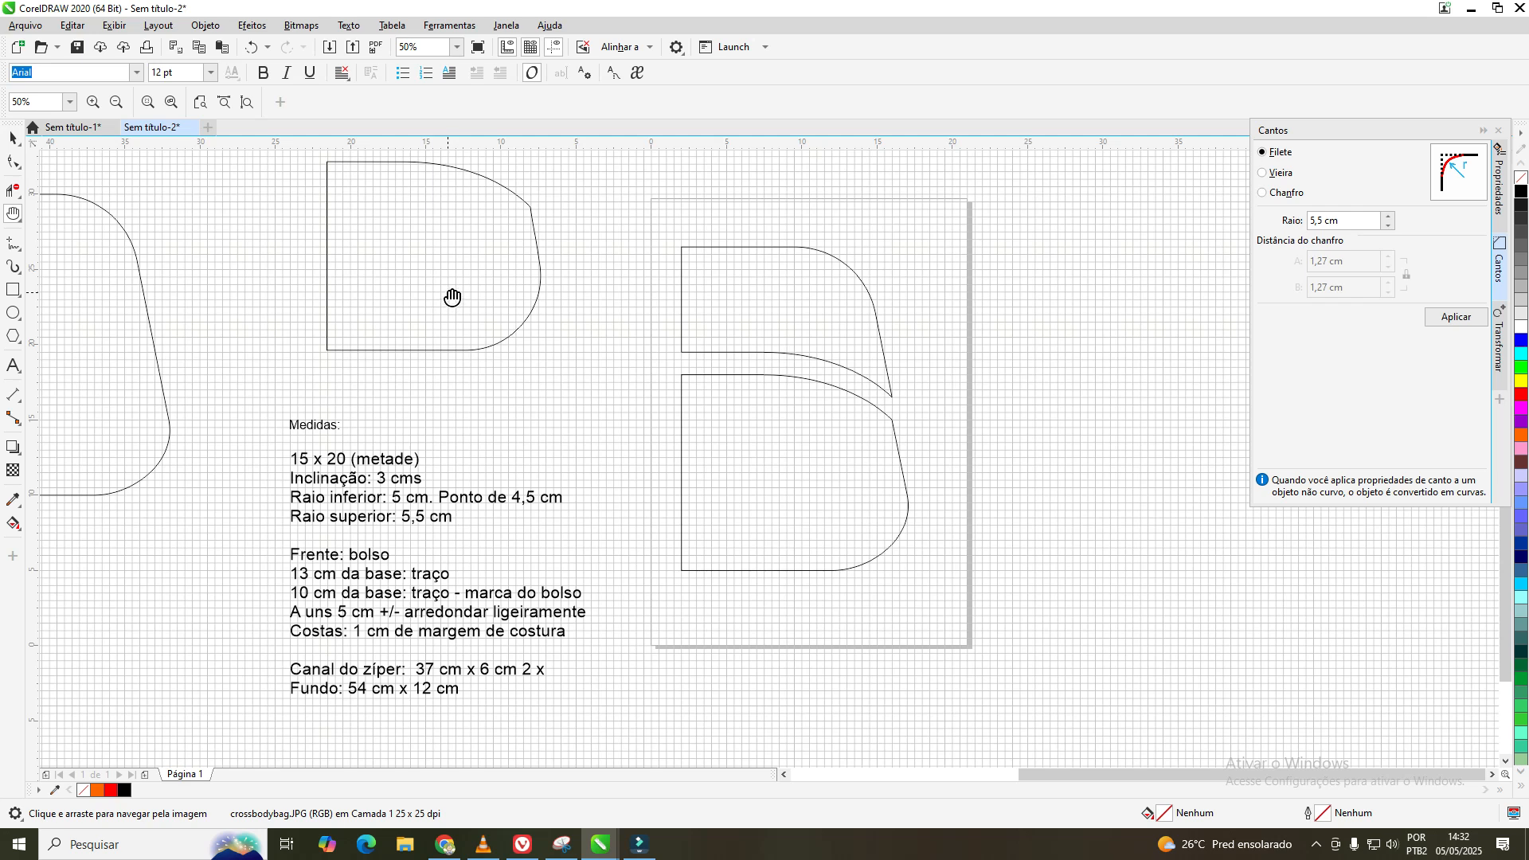
drag(461, 297, 392, 300)
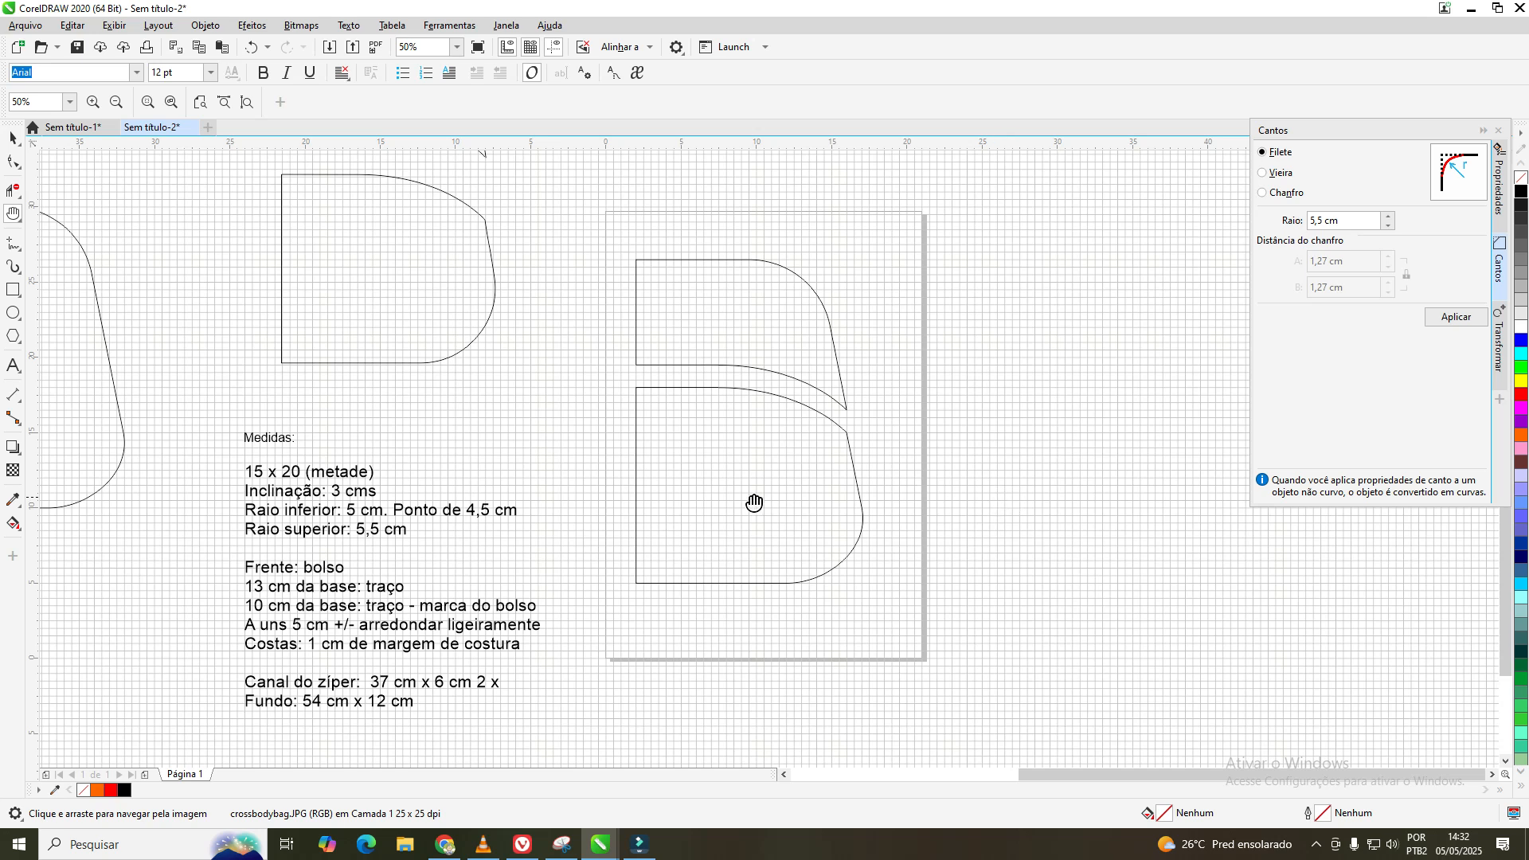
double_click(730, 515)
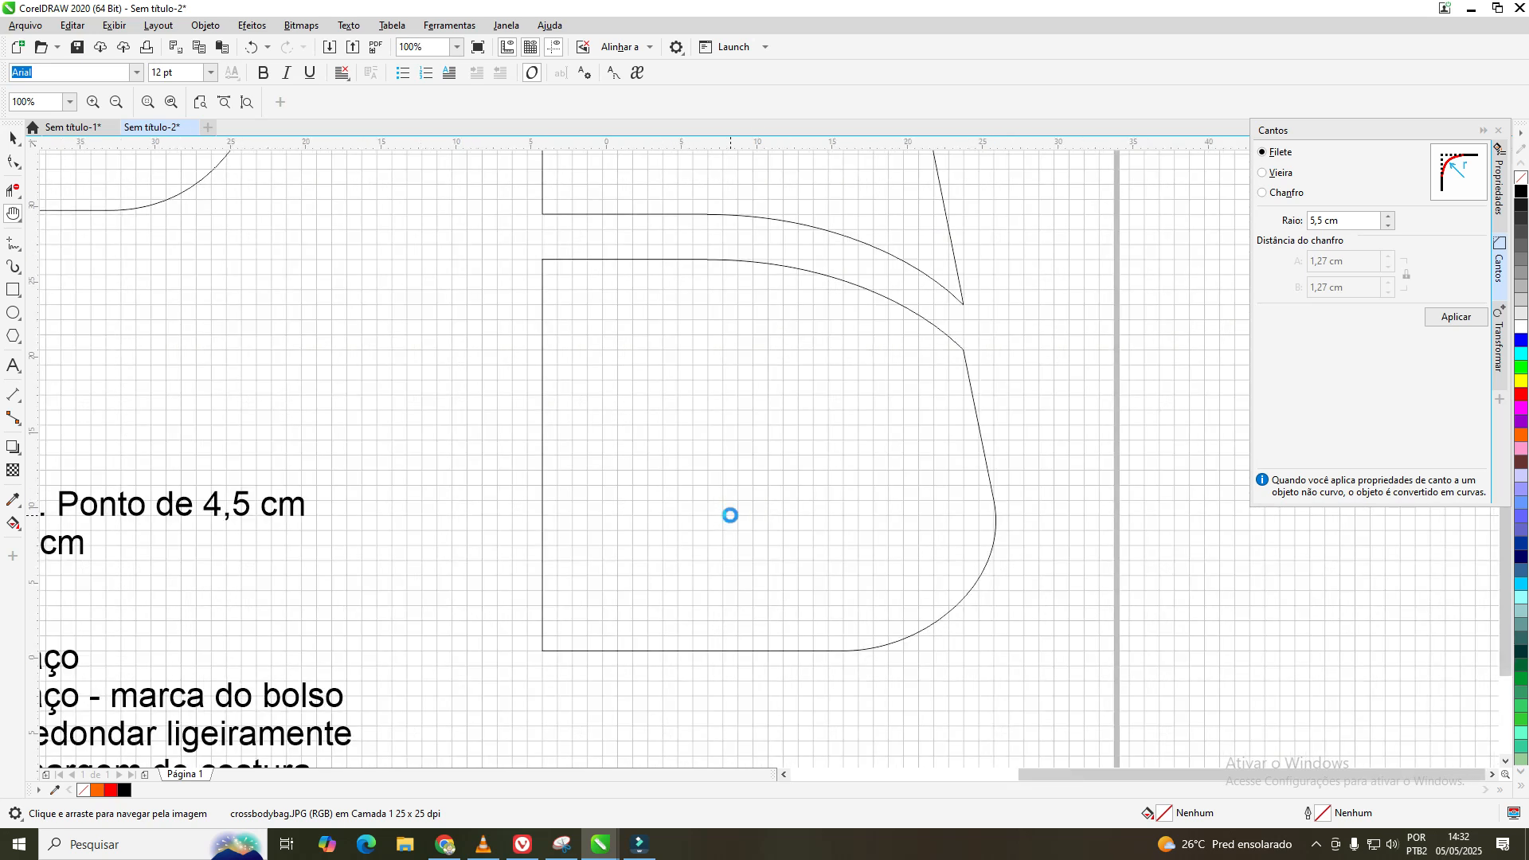
scroll(730, 516, down, 2)
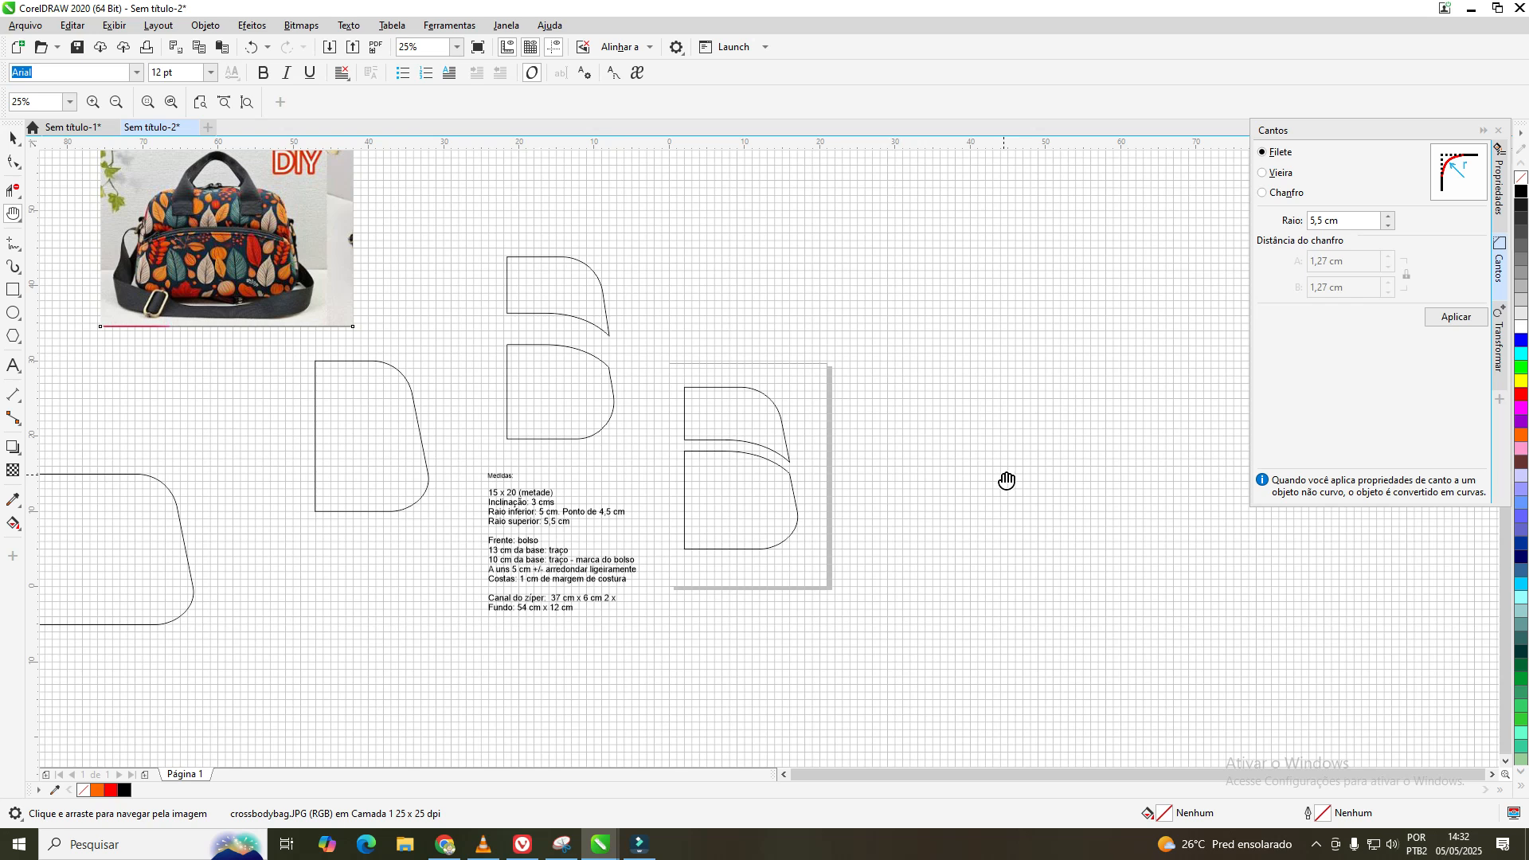
scroll(784, 498, up, 1)
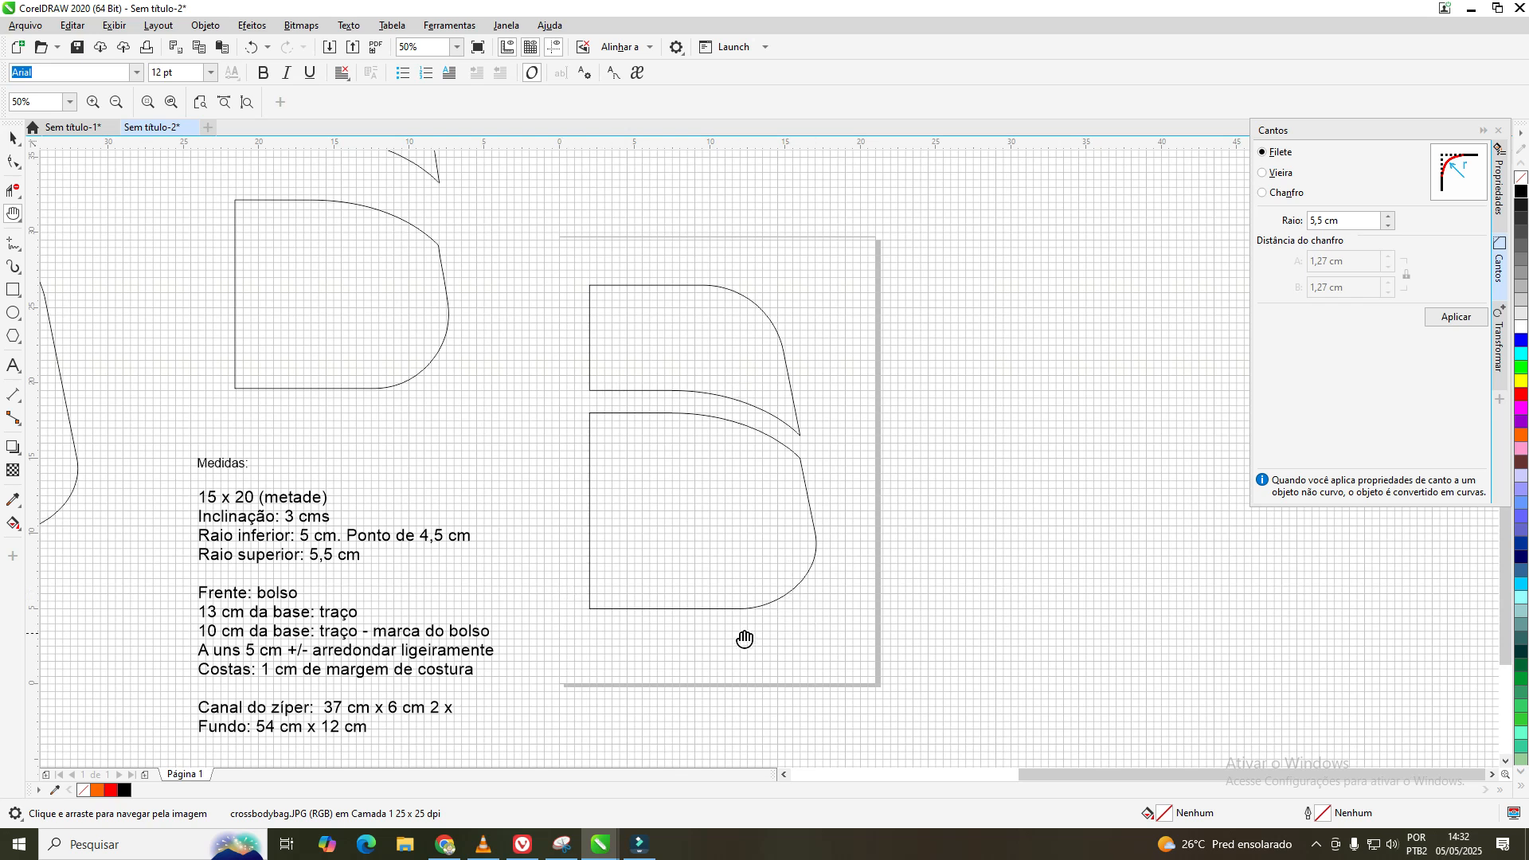
scroll(758, 514, down, 1)
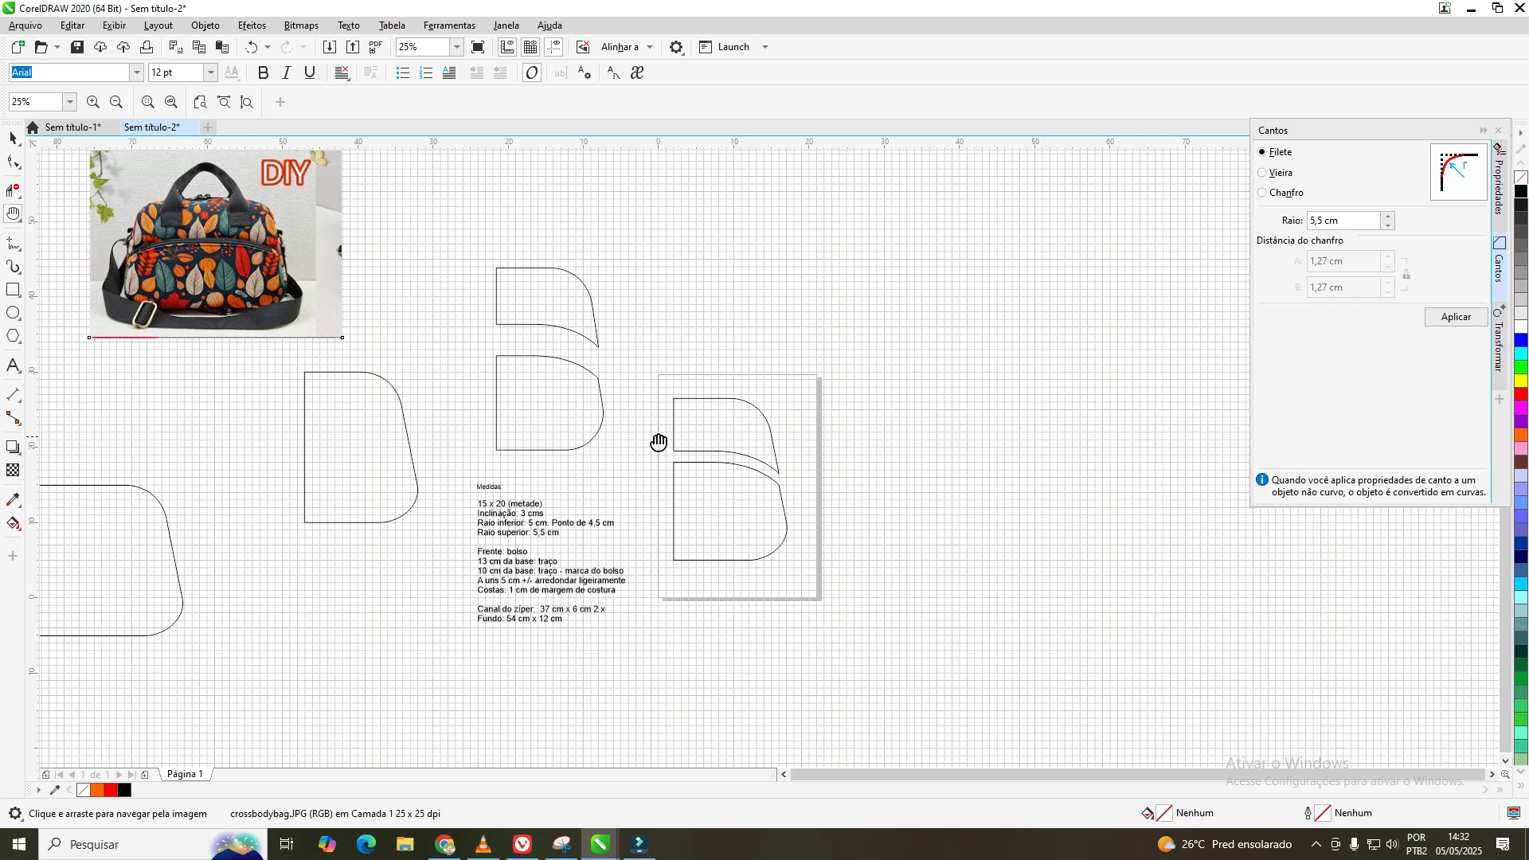
- Draw a rectangle about 16.3 by 12 cm over the lower part of the undivided half outline below the bag photo
scroll(658, 442, up, 1)
drag(504, 467, 912, 412)
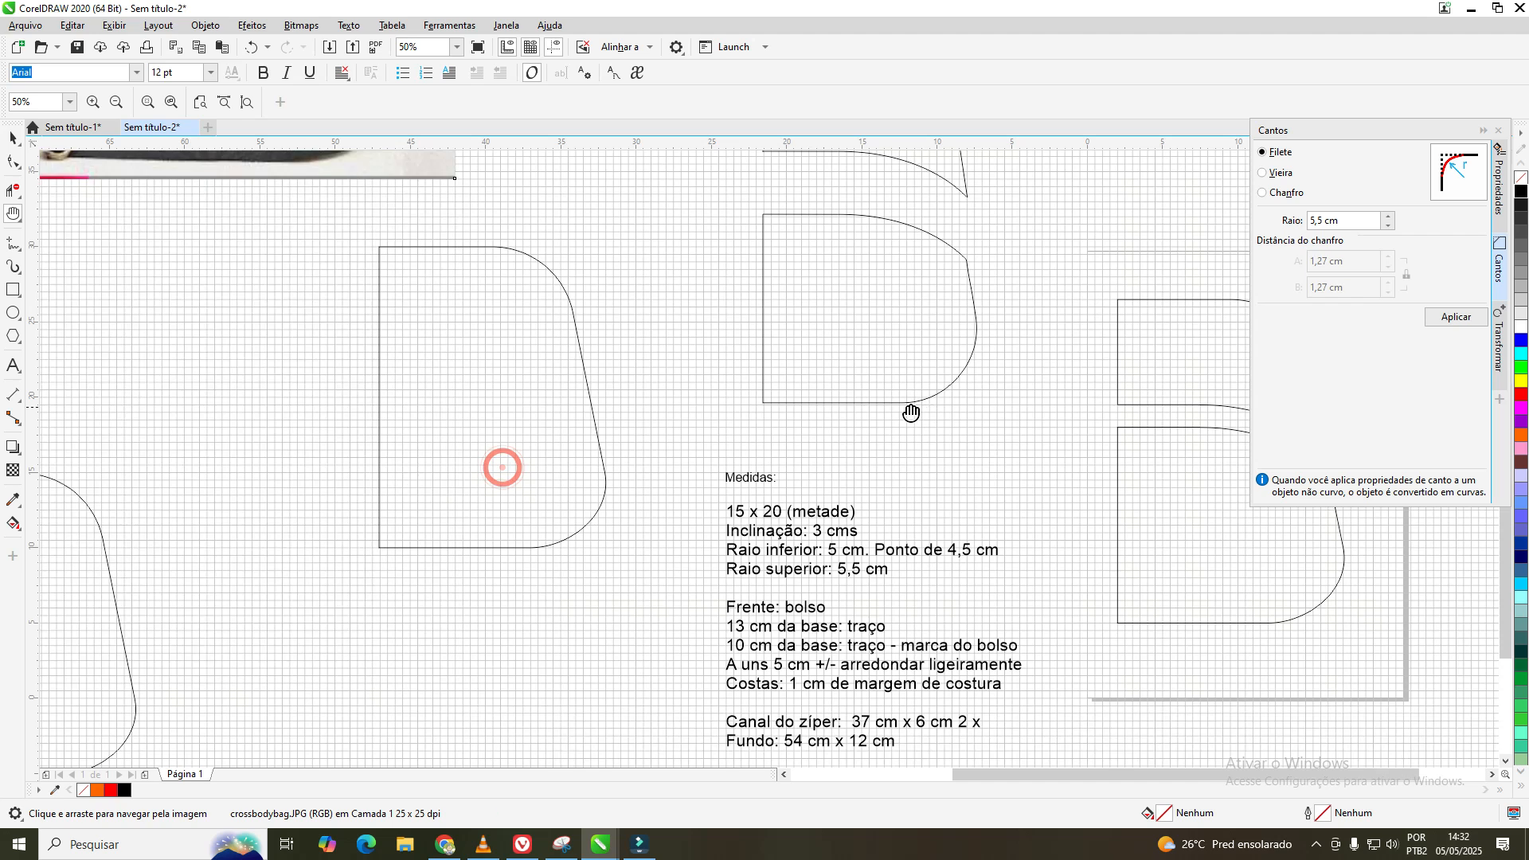
click(11, 292)
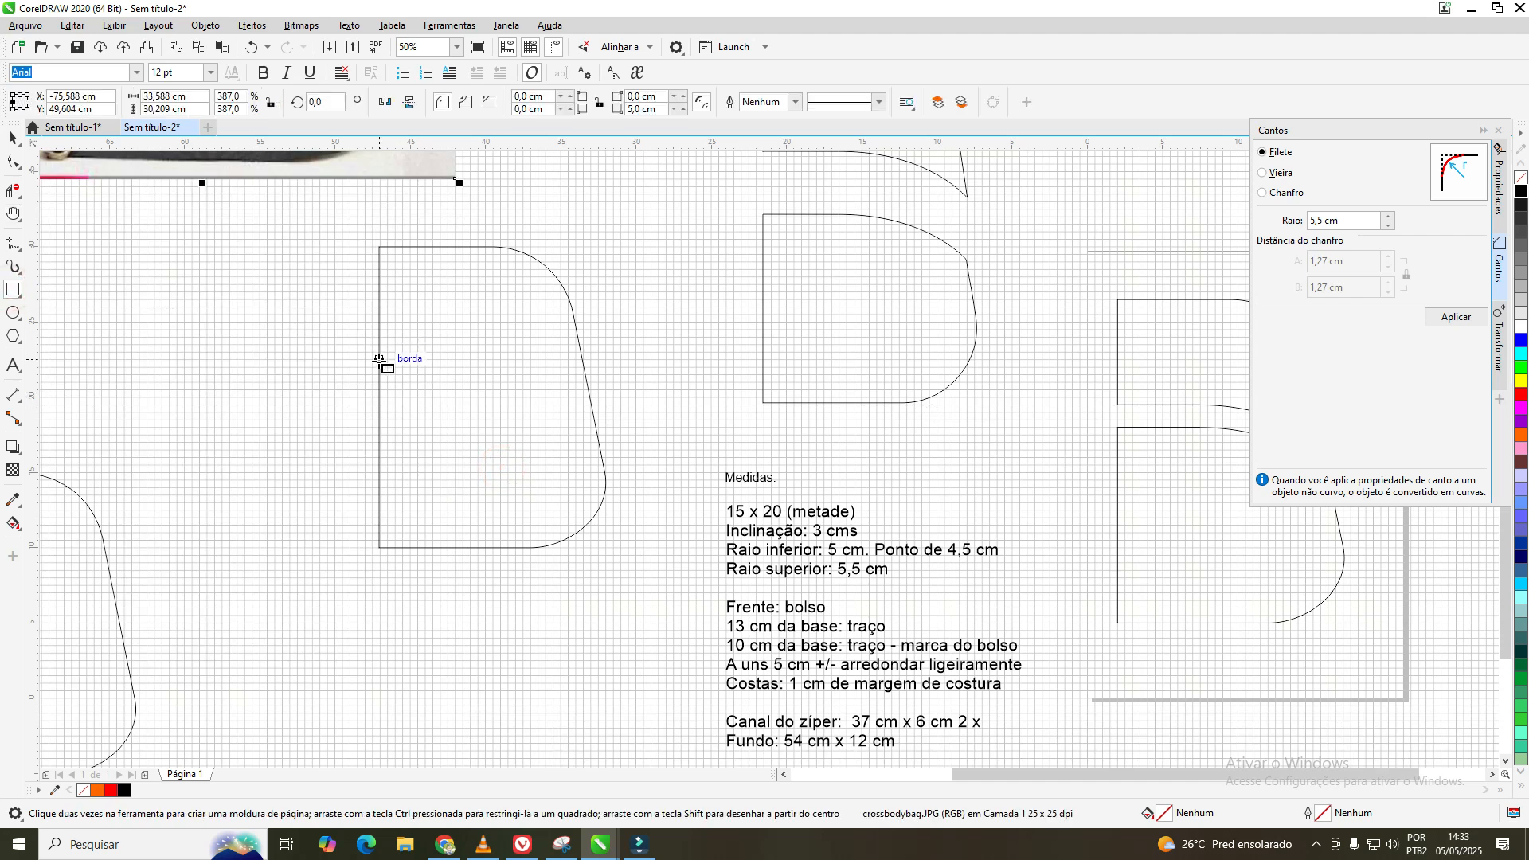
drag(380, 369, 624, 549)
double_click(631, 109)
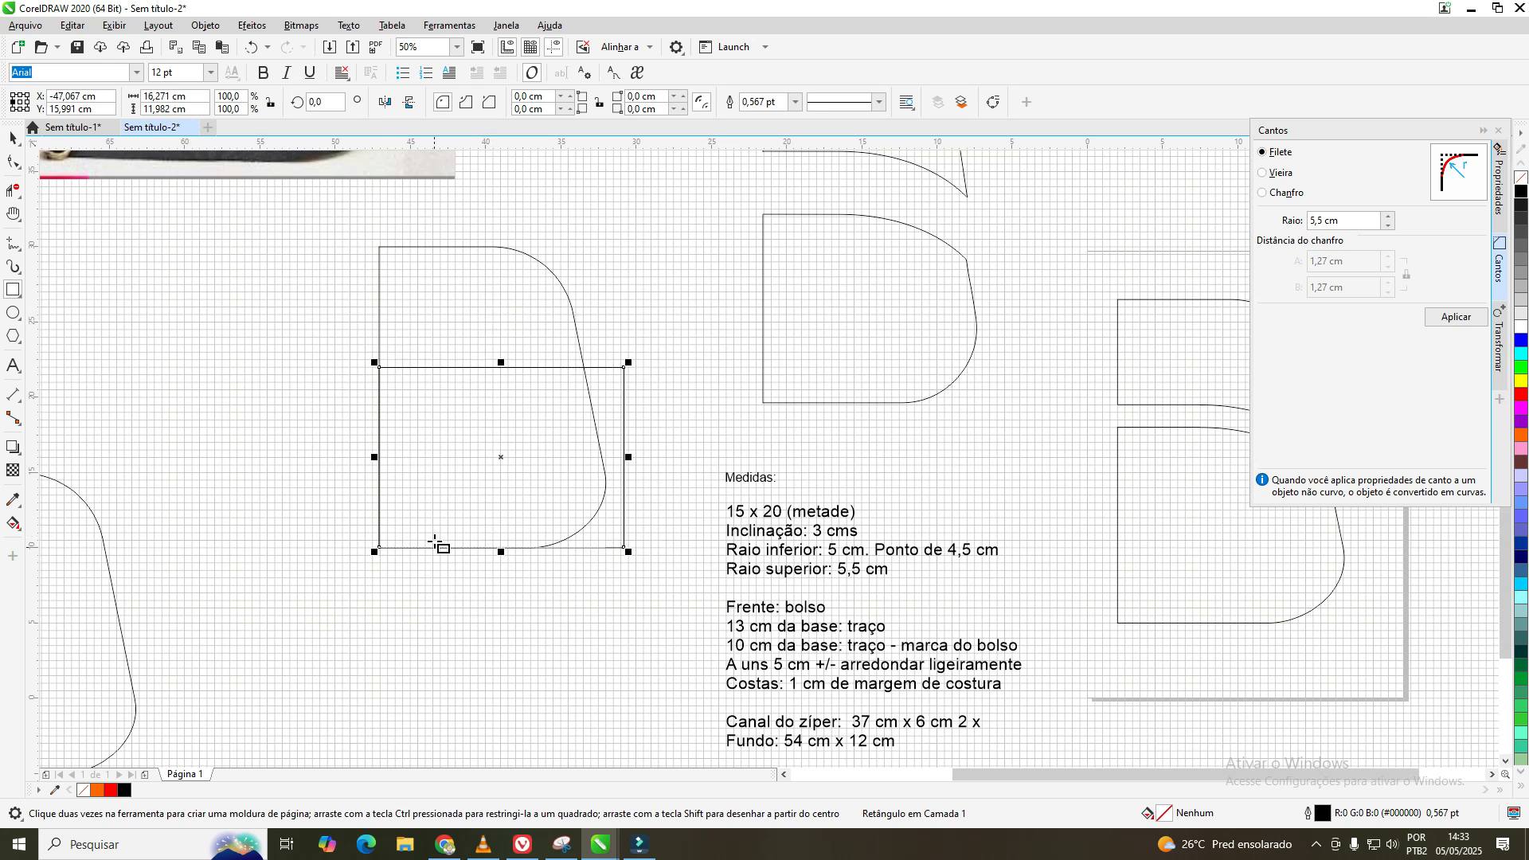
- Set the rectangle's width to 15 cm and round its lower outer corner with a 5 cm radius
drag(190, 96, 141, 96)
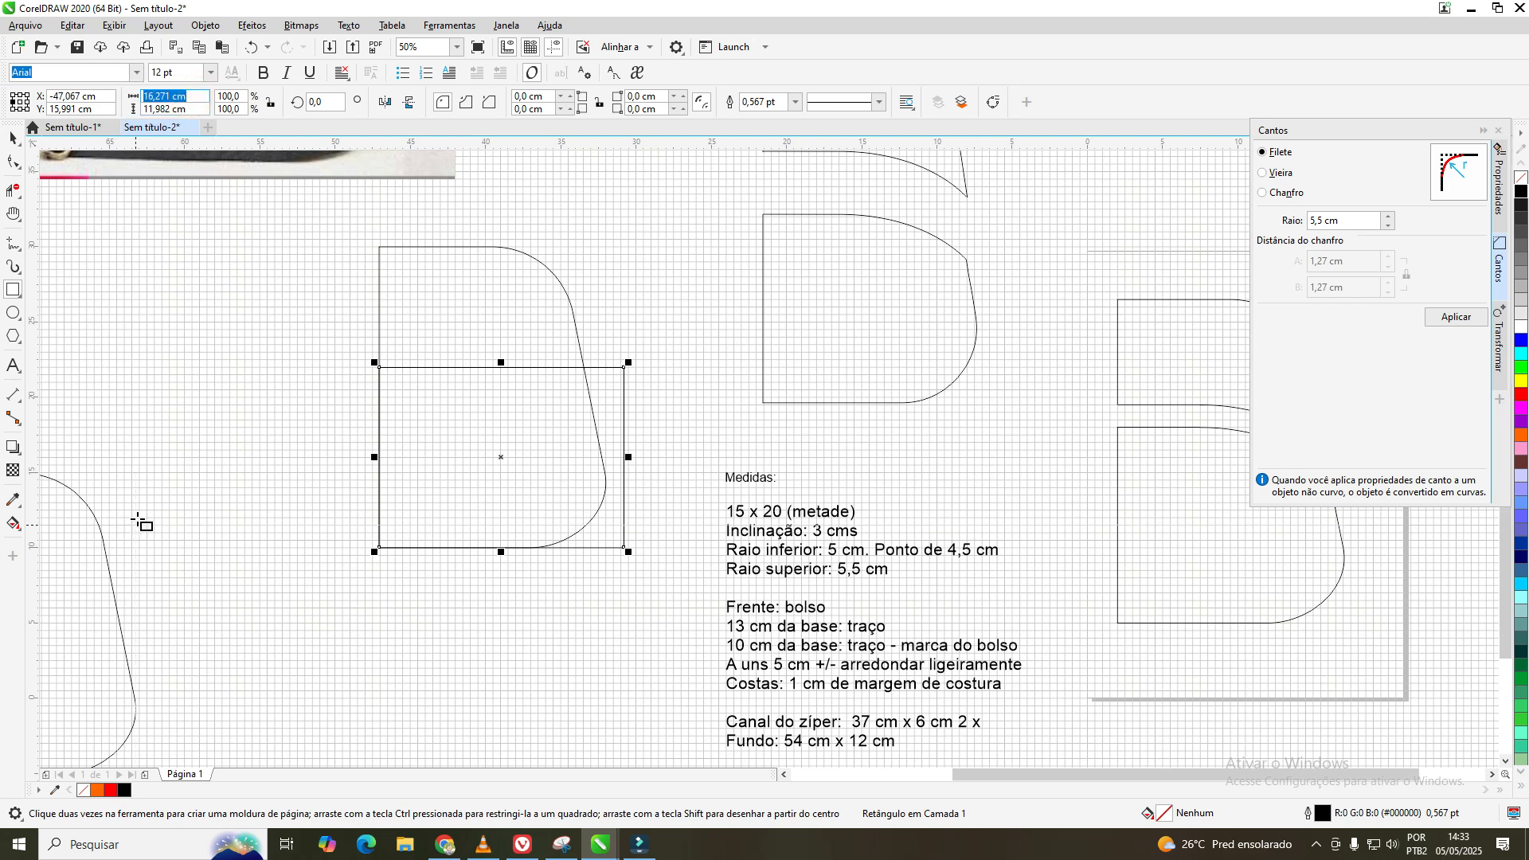
text(1)
text(5,0)
key(Return)
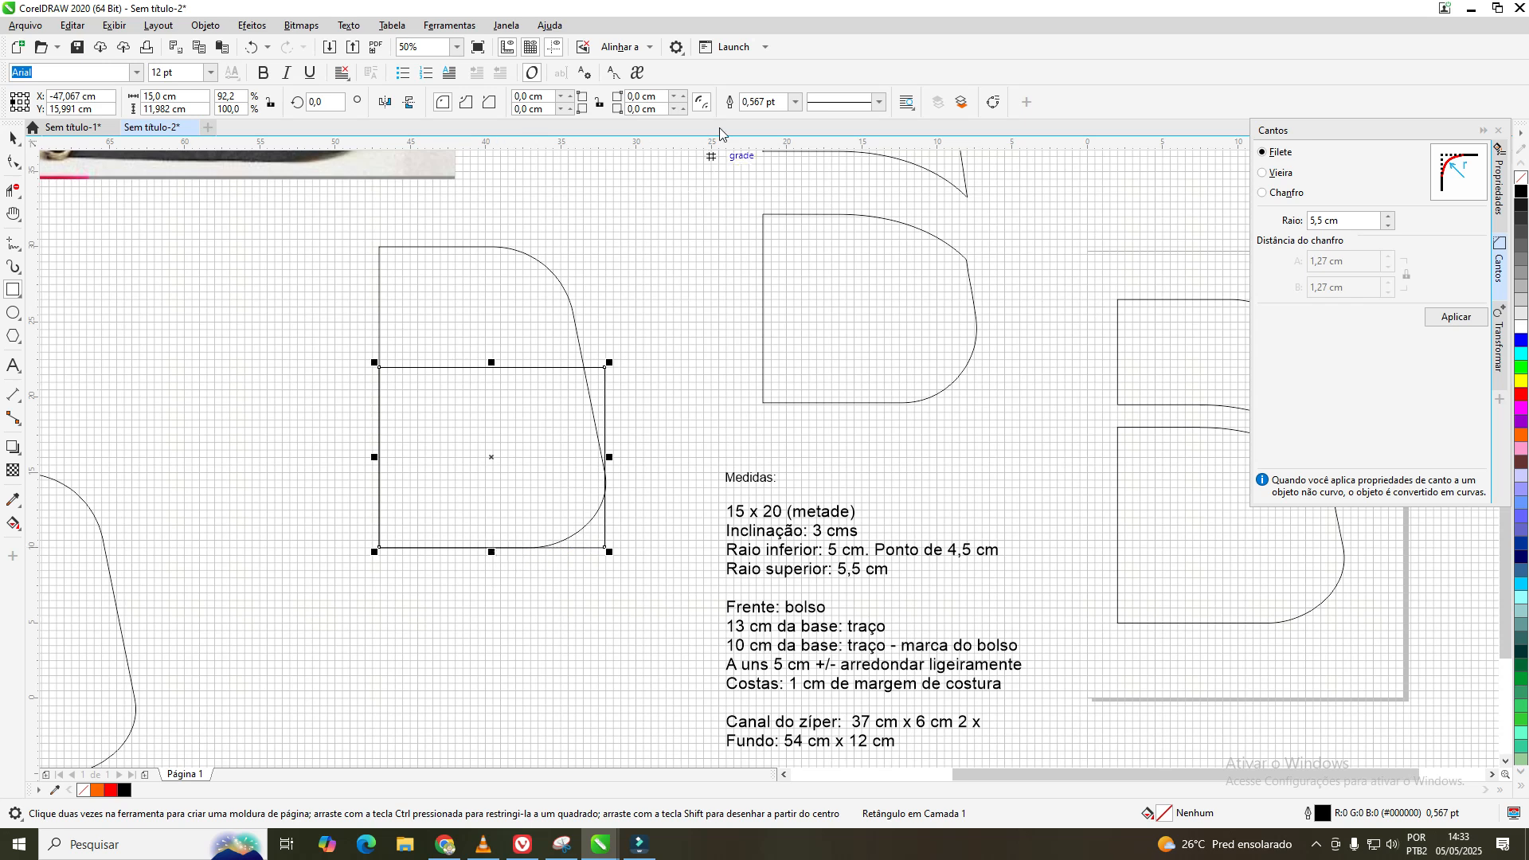
double_click(632, 108)
key(Return)
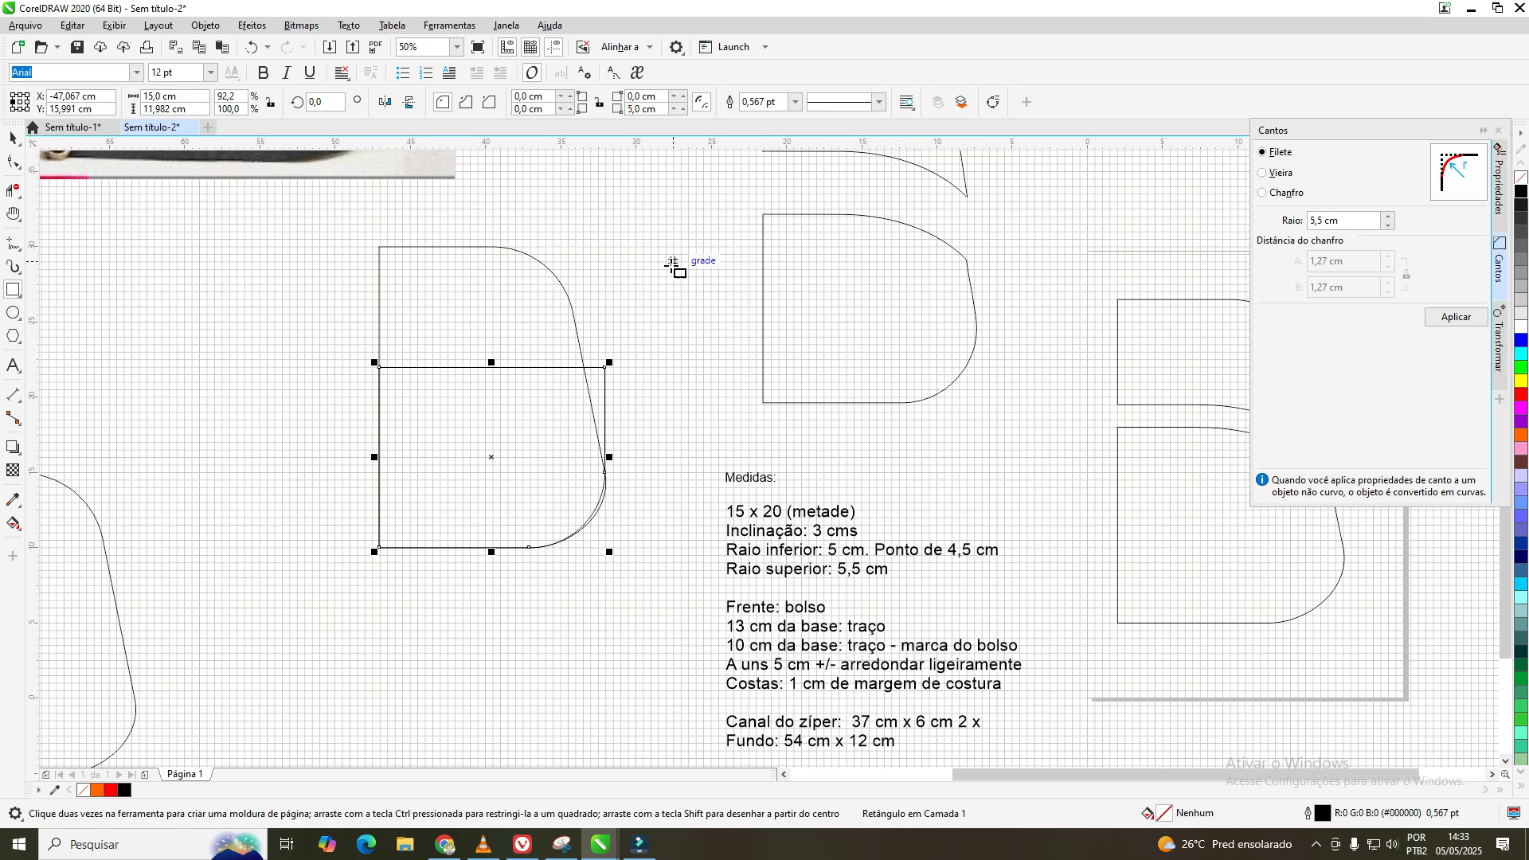
- Convert the rounded rectangle to curves and move its upper outer node inward onto the half outline's sloped side
click(13, 161)
click(67, 167)
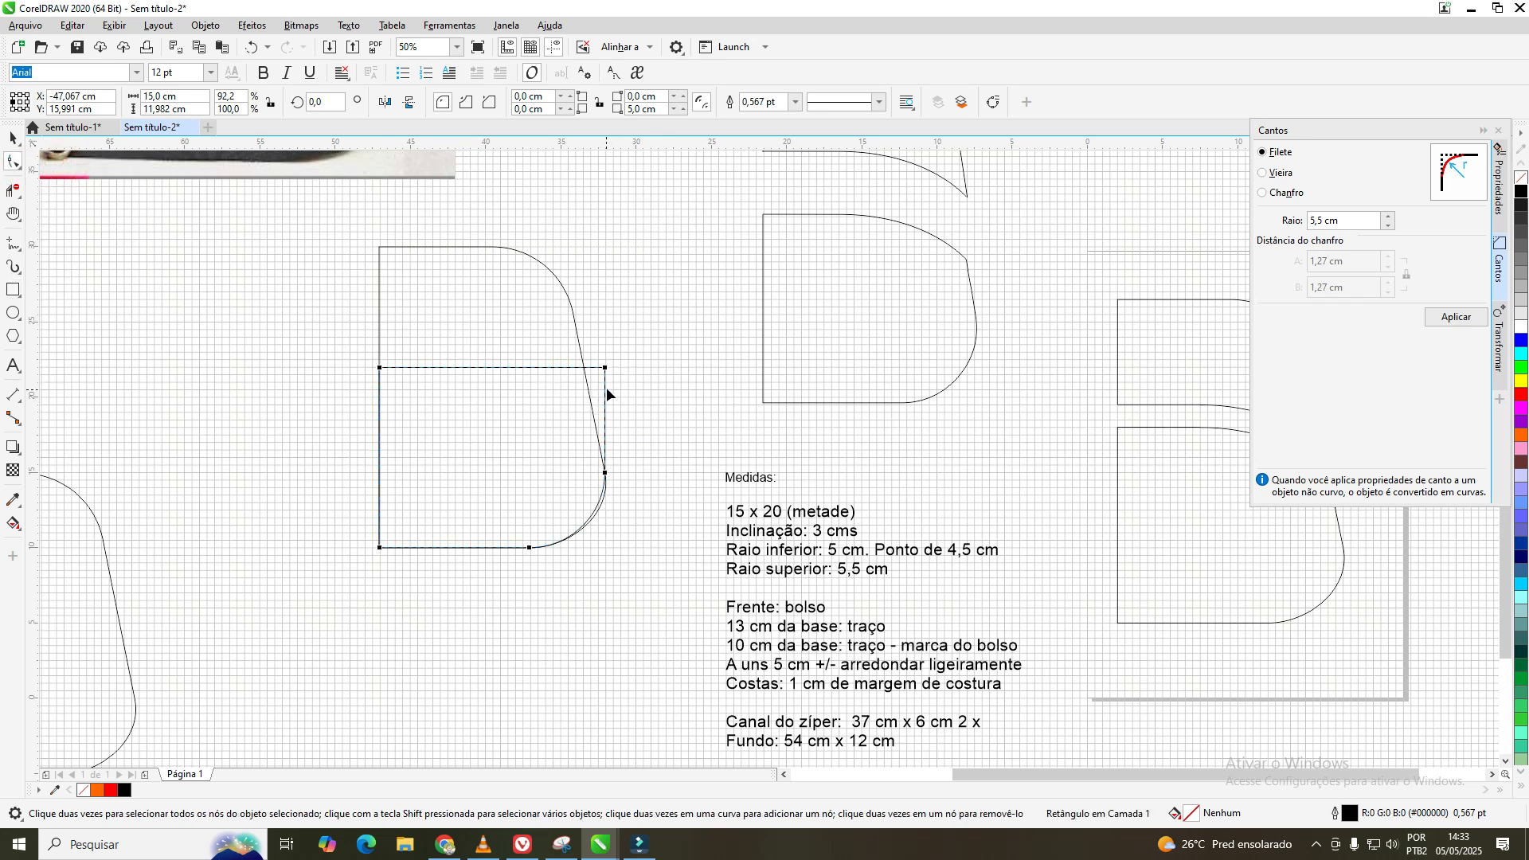
click(993, 102)
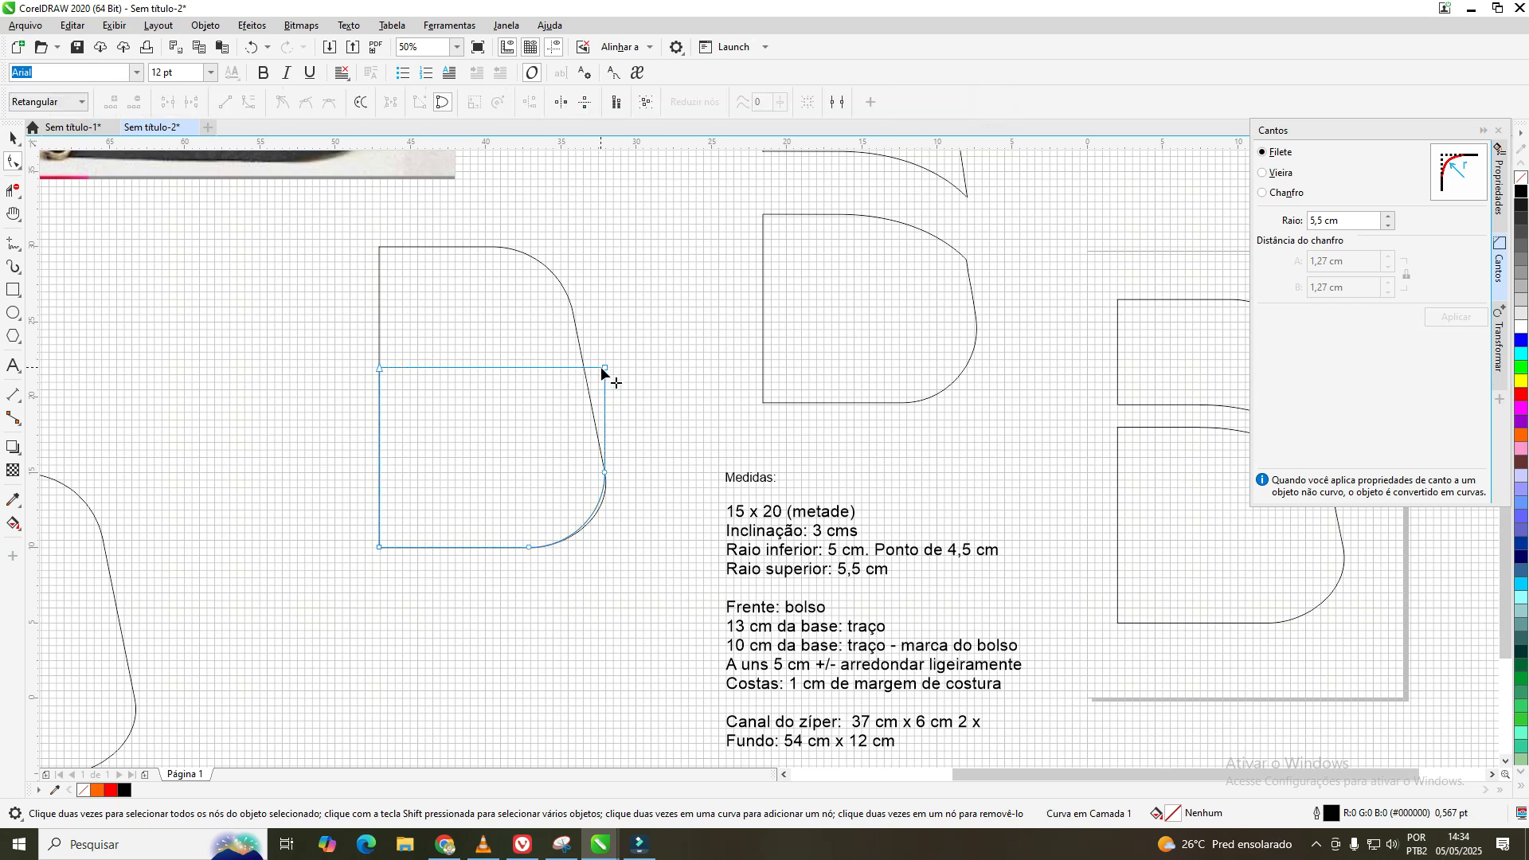
drag(605, 369, 587, 369)
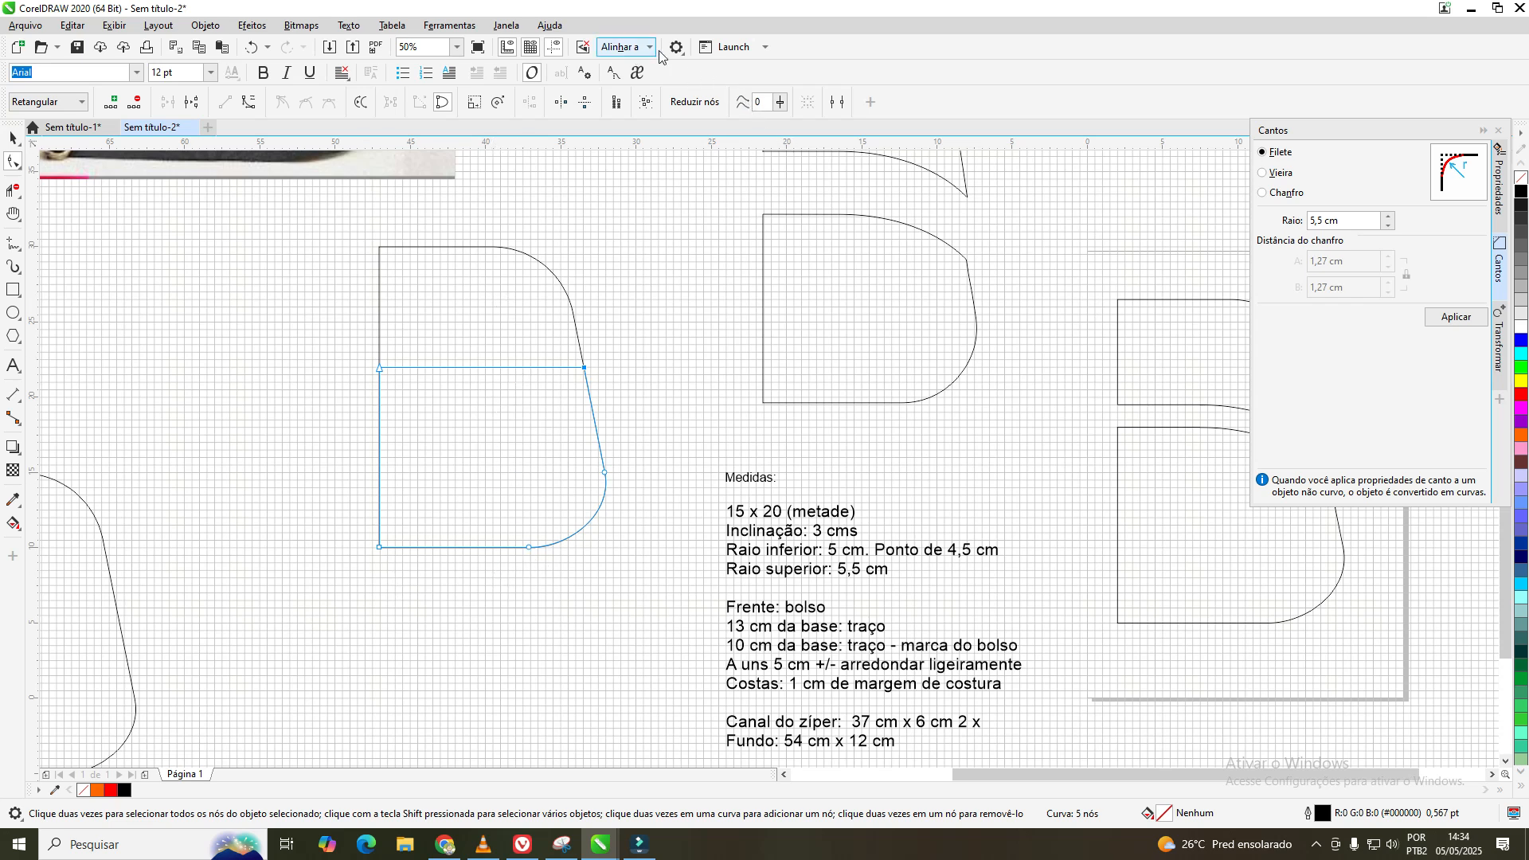
- Examine the drawing's object list, restrict it to layers and objects, and close the list
click(508, 25)
mouse_move(481, 33)
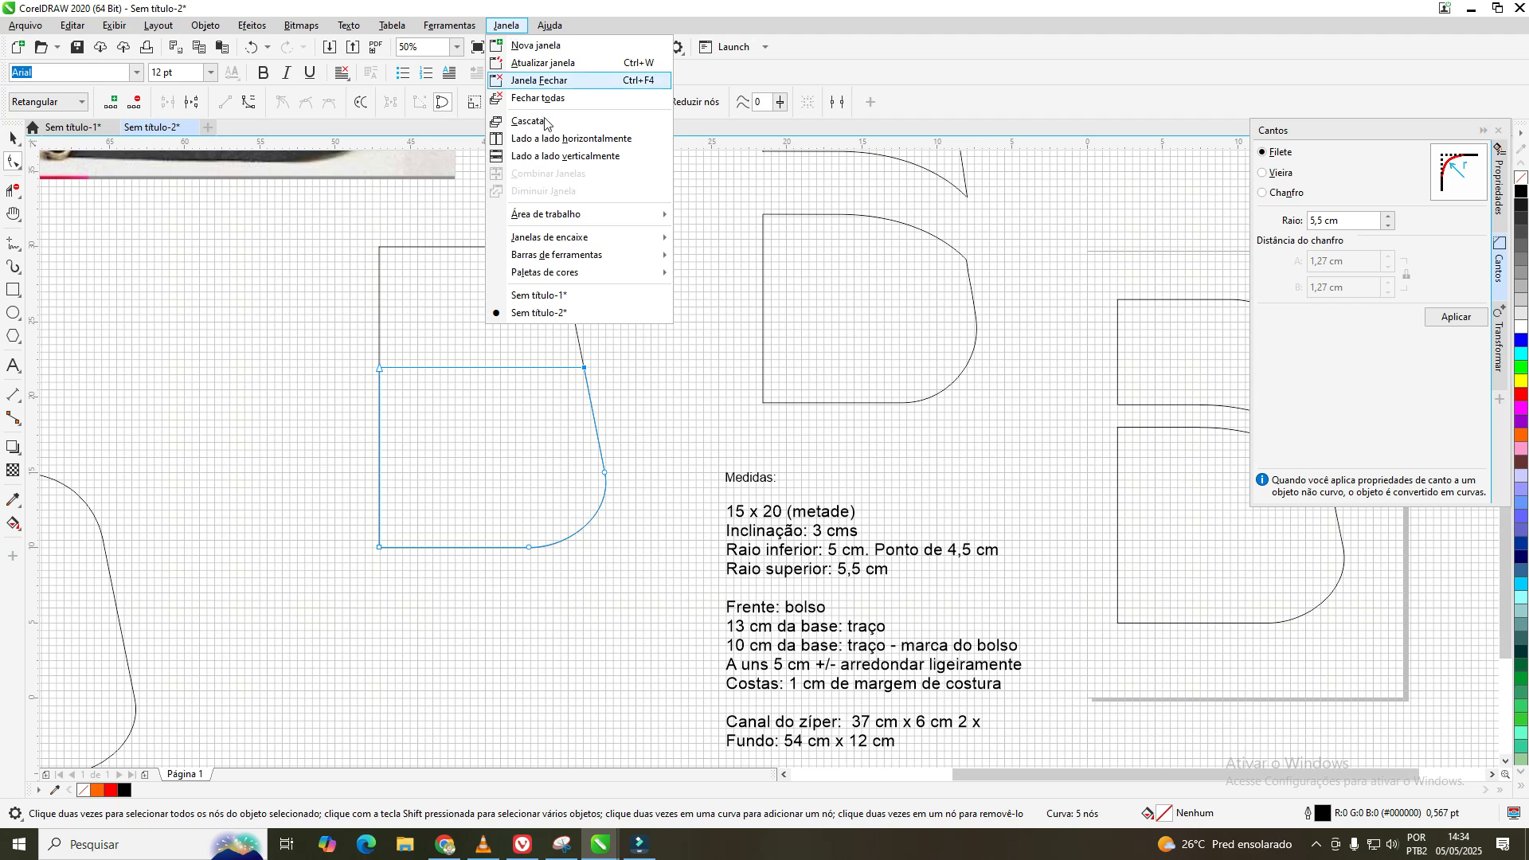
mouse_move(584, 243)
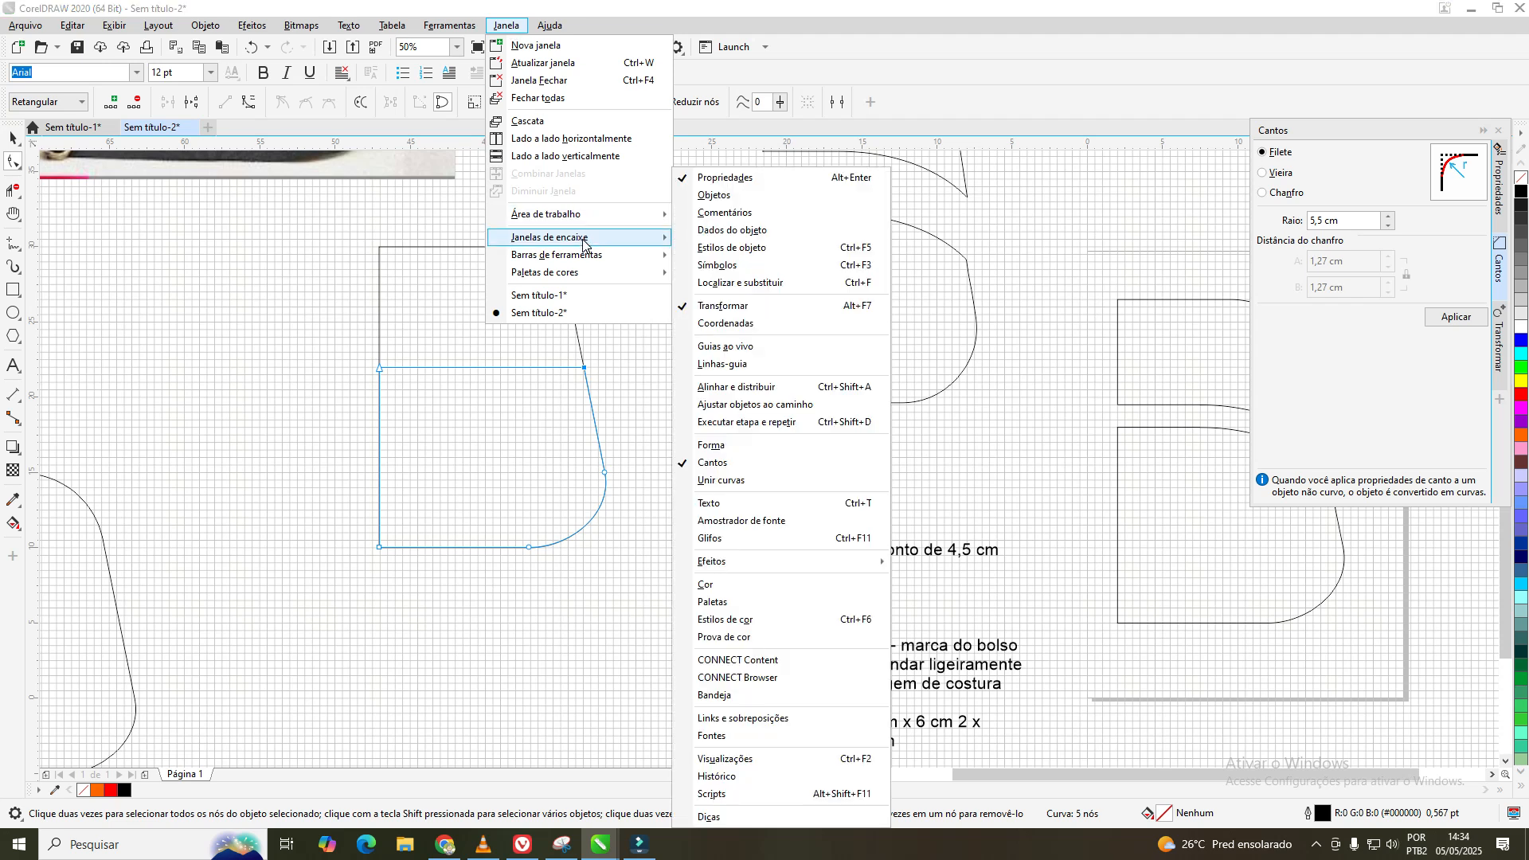
click(732, 202)
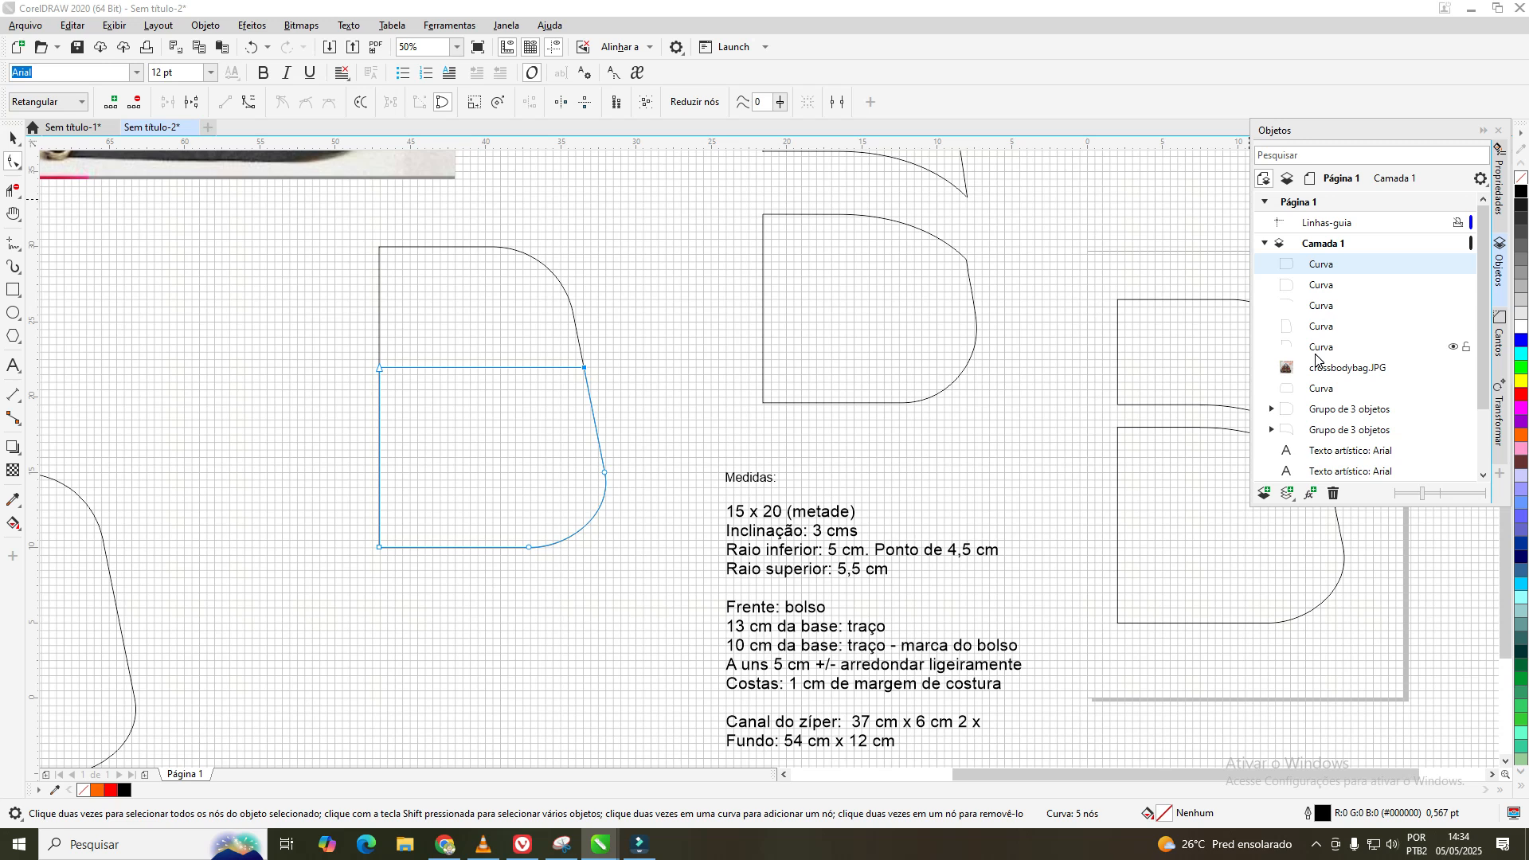
scroll(1316, 420, down, 1)
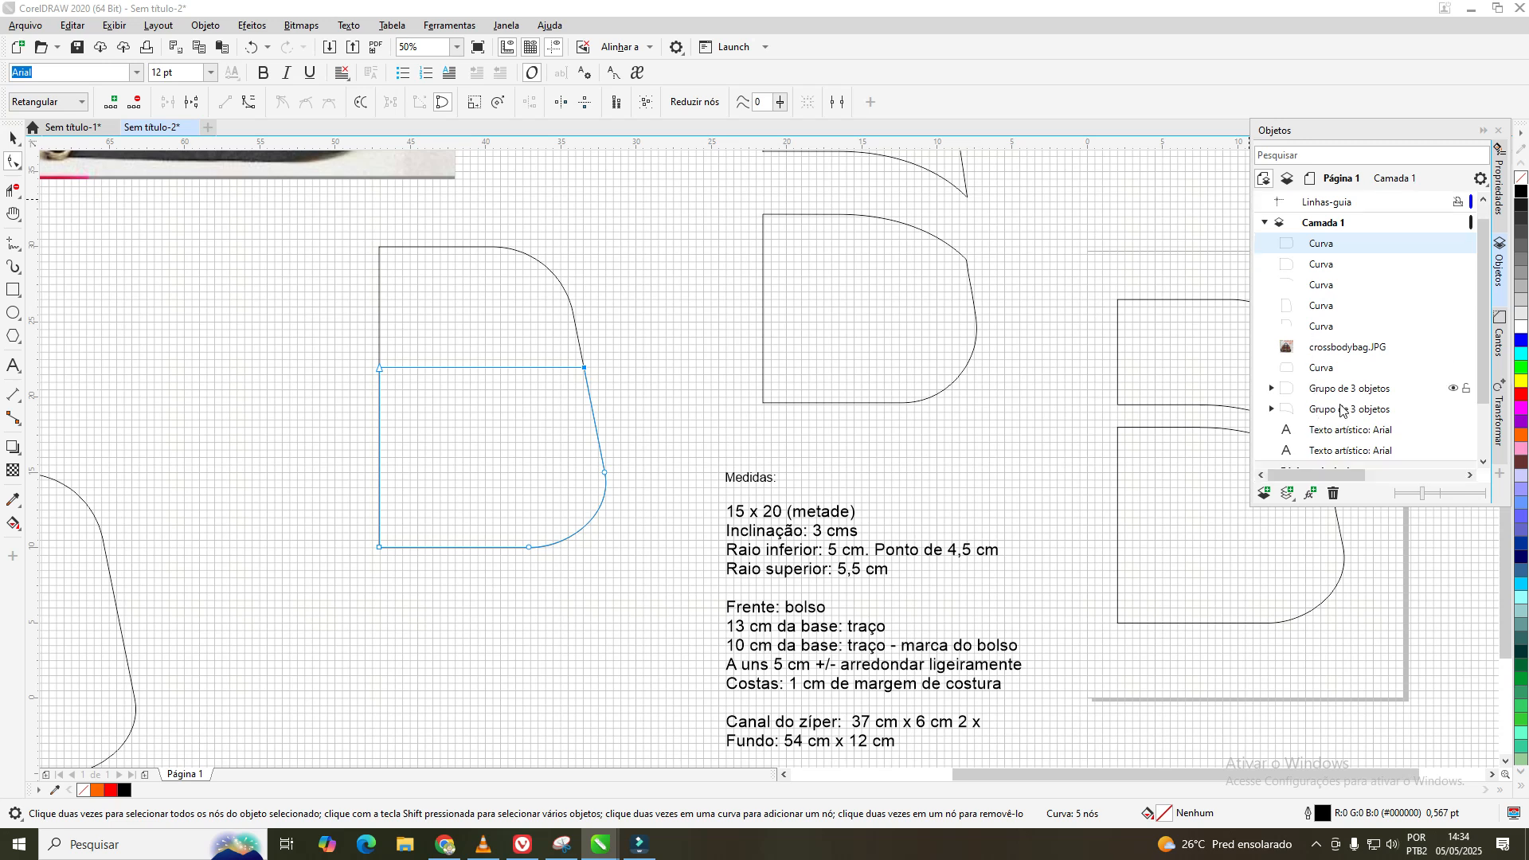
scroll(1344, 414, down, 1)
scroll(1350, 390, down, 2)
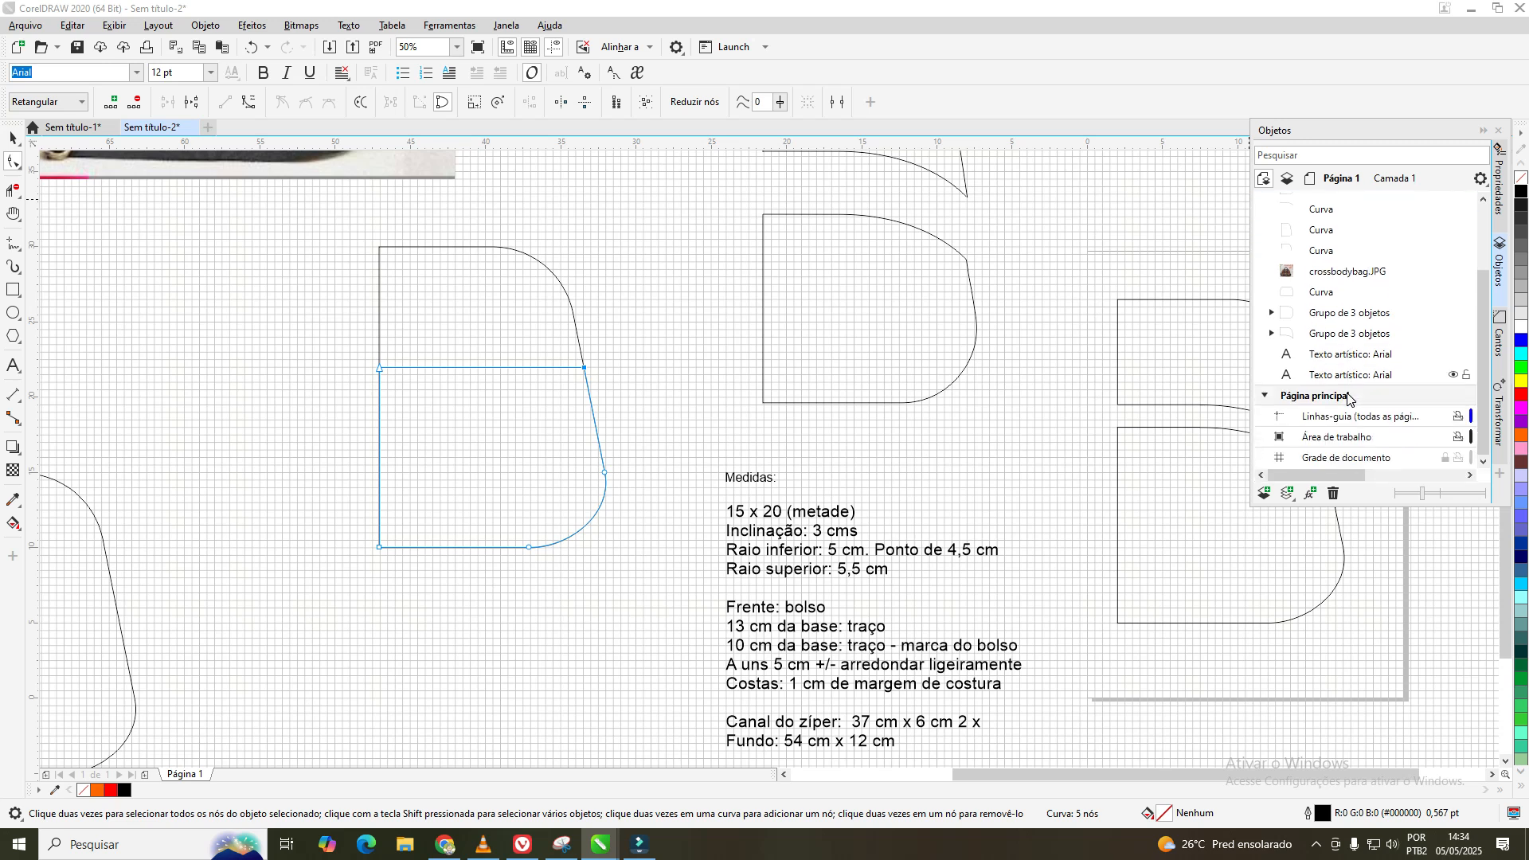
scroll(1348, 399, up, 3)
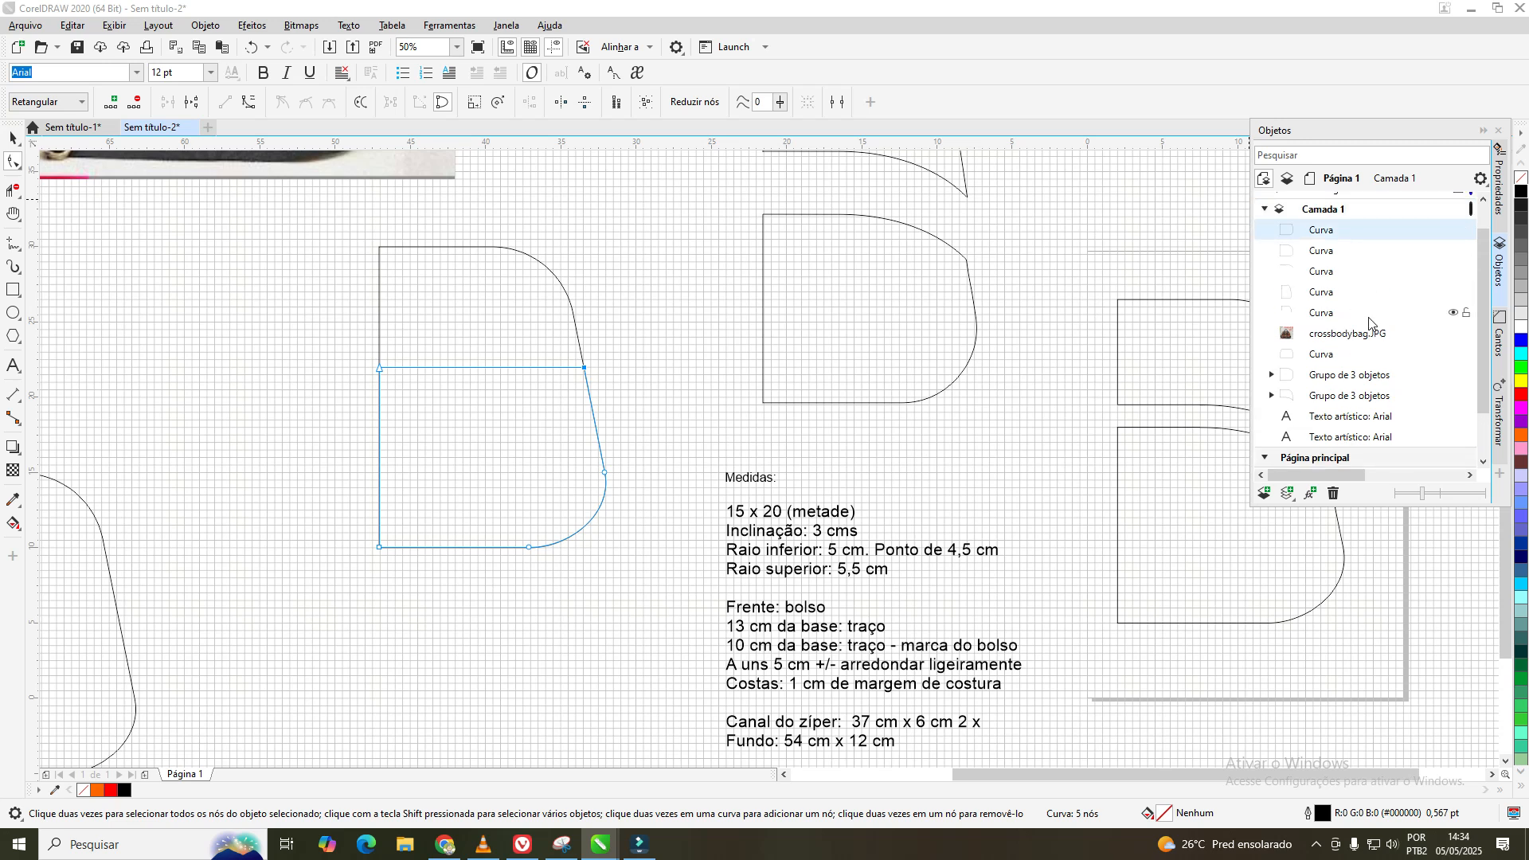
scroll(1318, 394, down, 1)
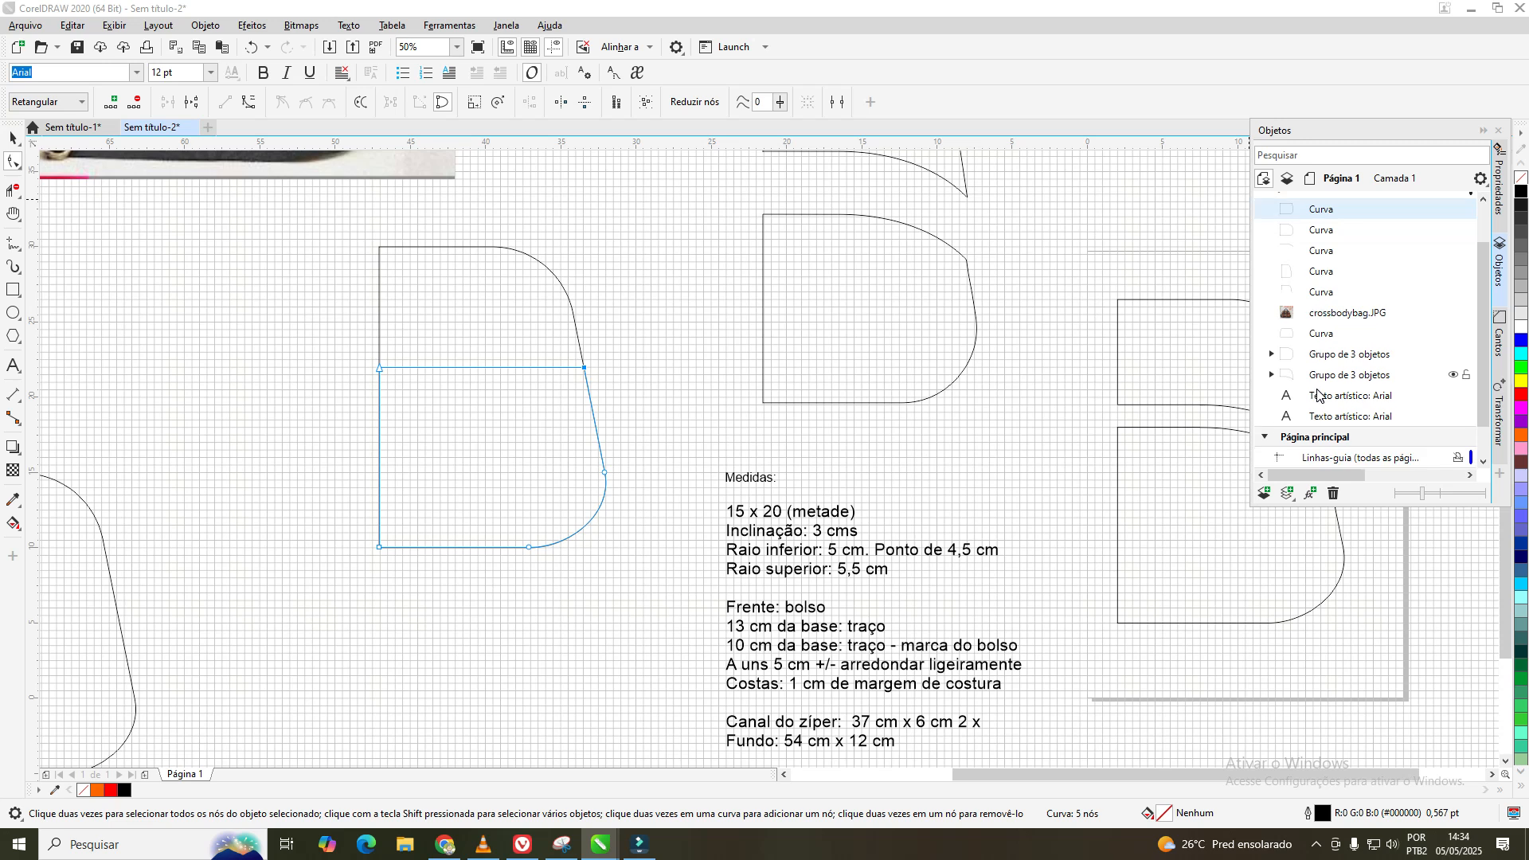
scroll(1319, 393, up, 1)
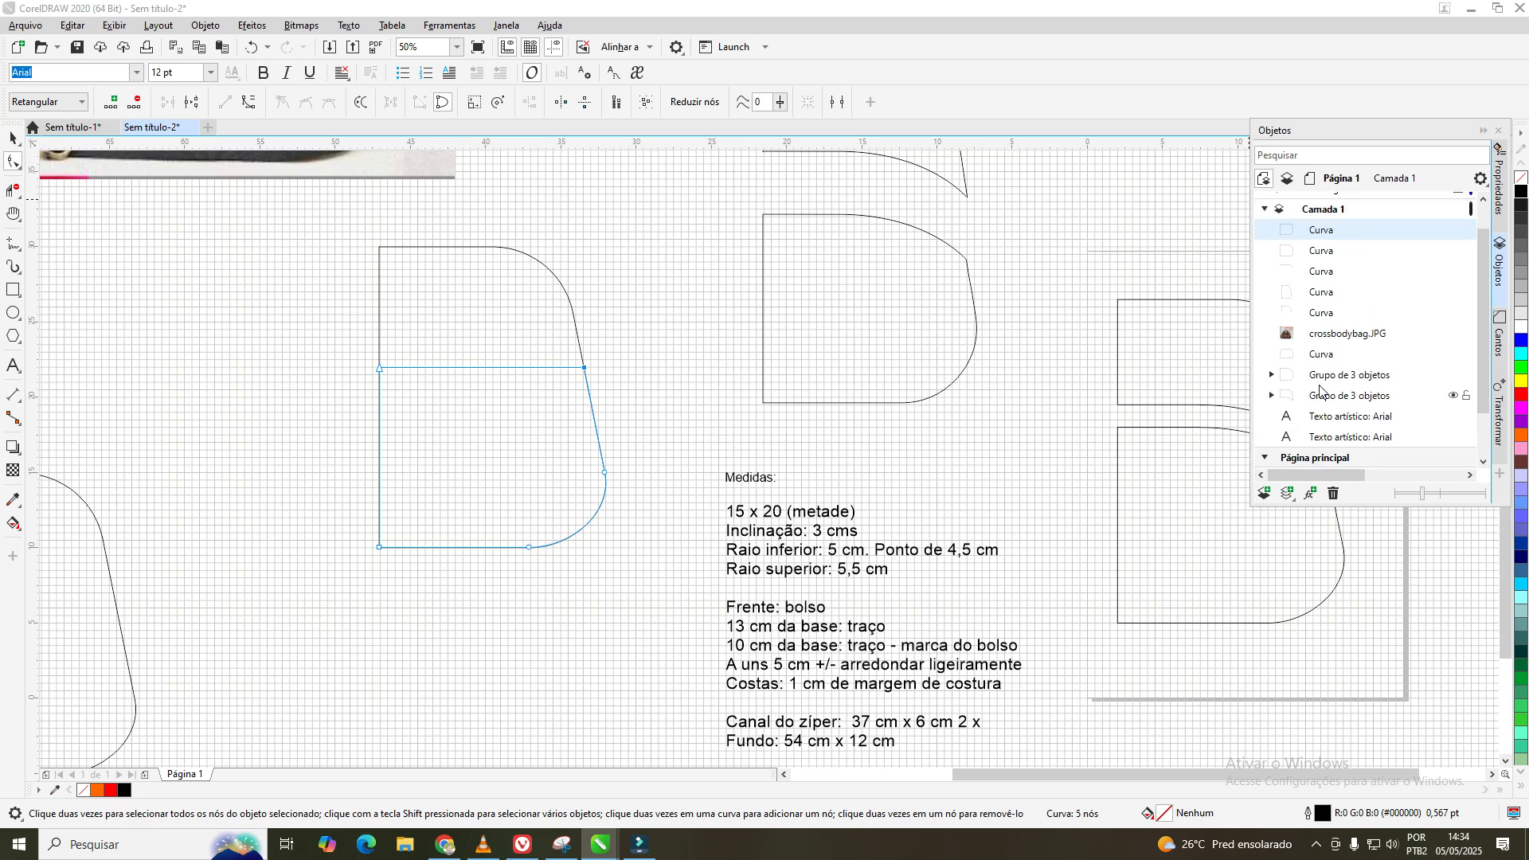
click(1293, 186)
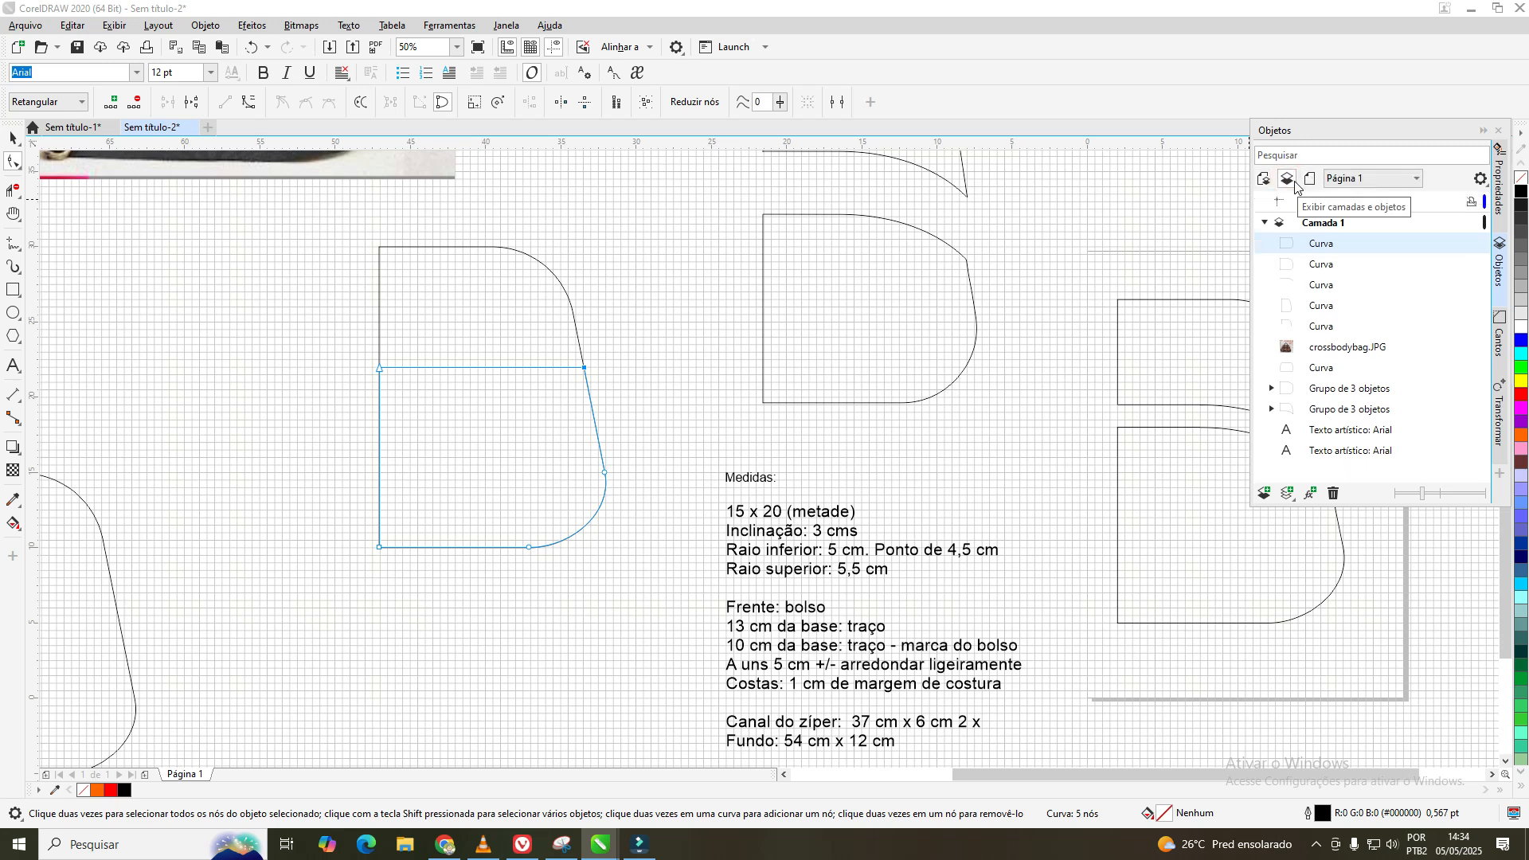
click(1498, 132)
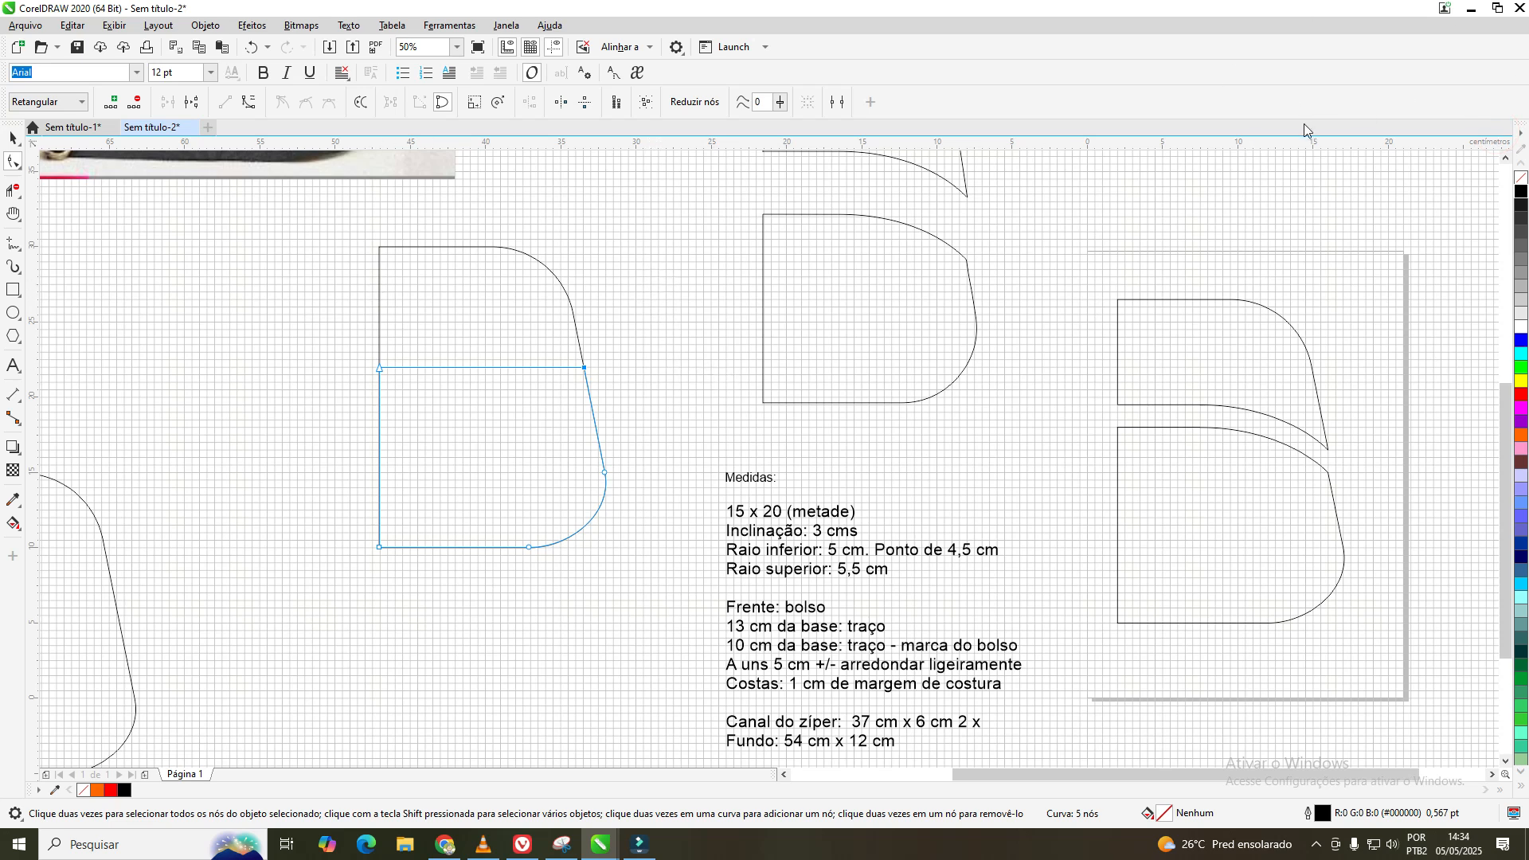
- Convert the straight upper edge of the new pocket shape to a curve and bend its middle downward
click(312, 357)
click(492, 378)
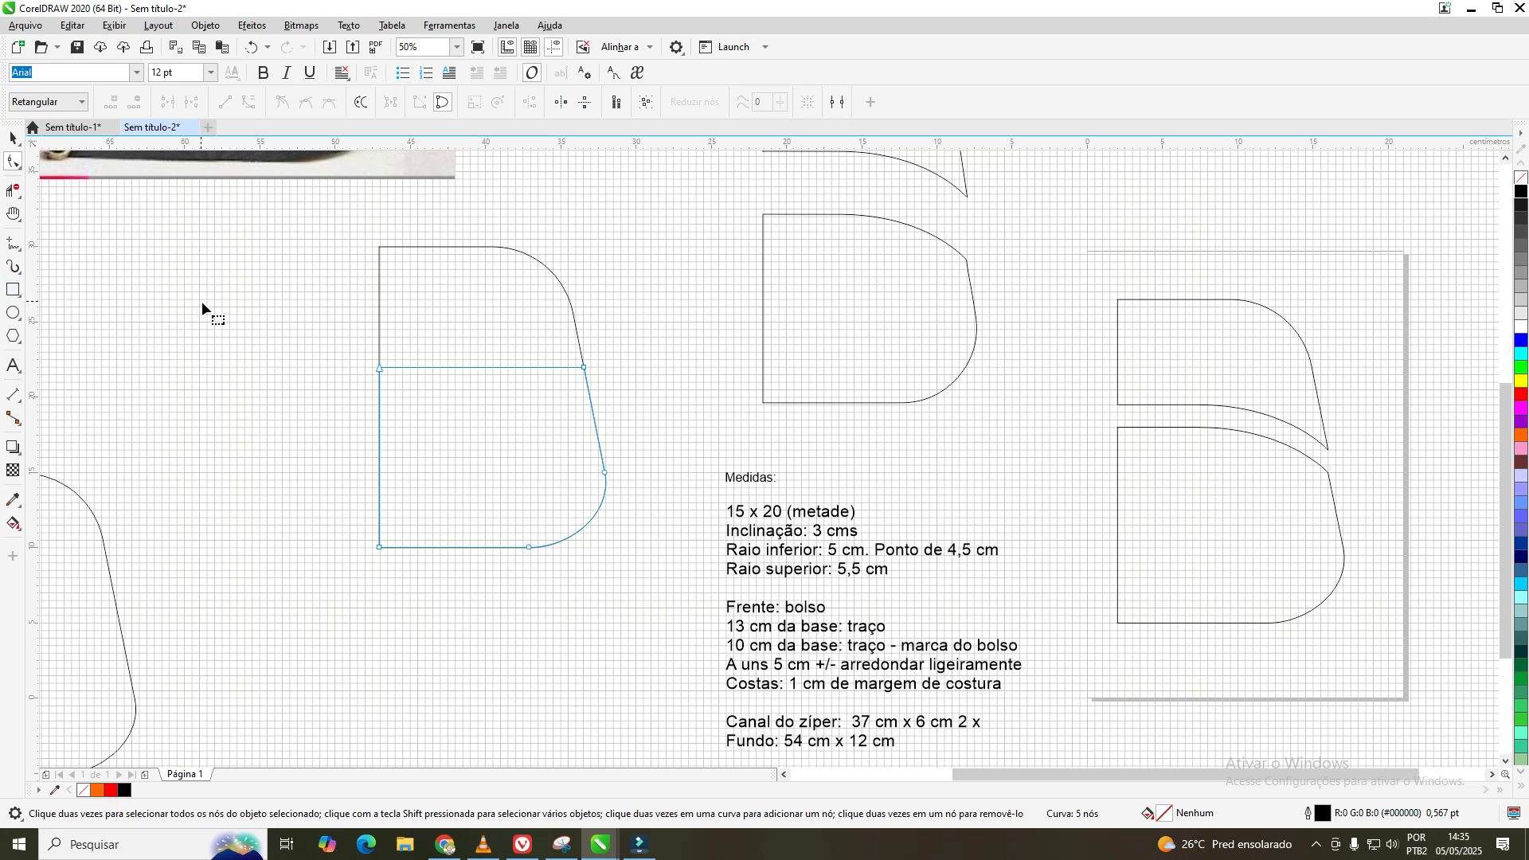
right_click(475, 368)
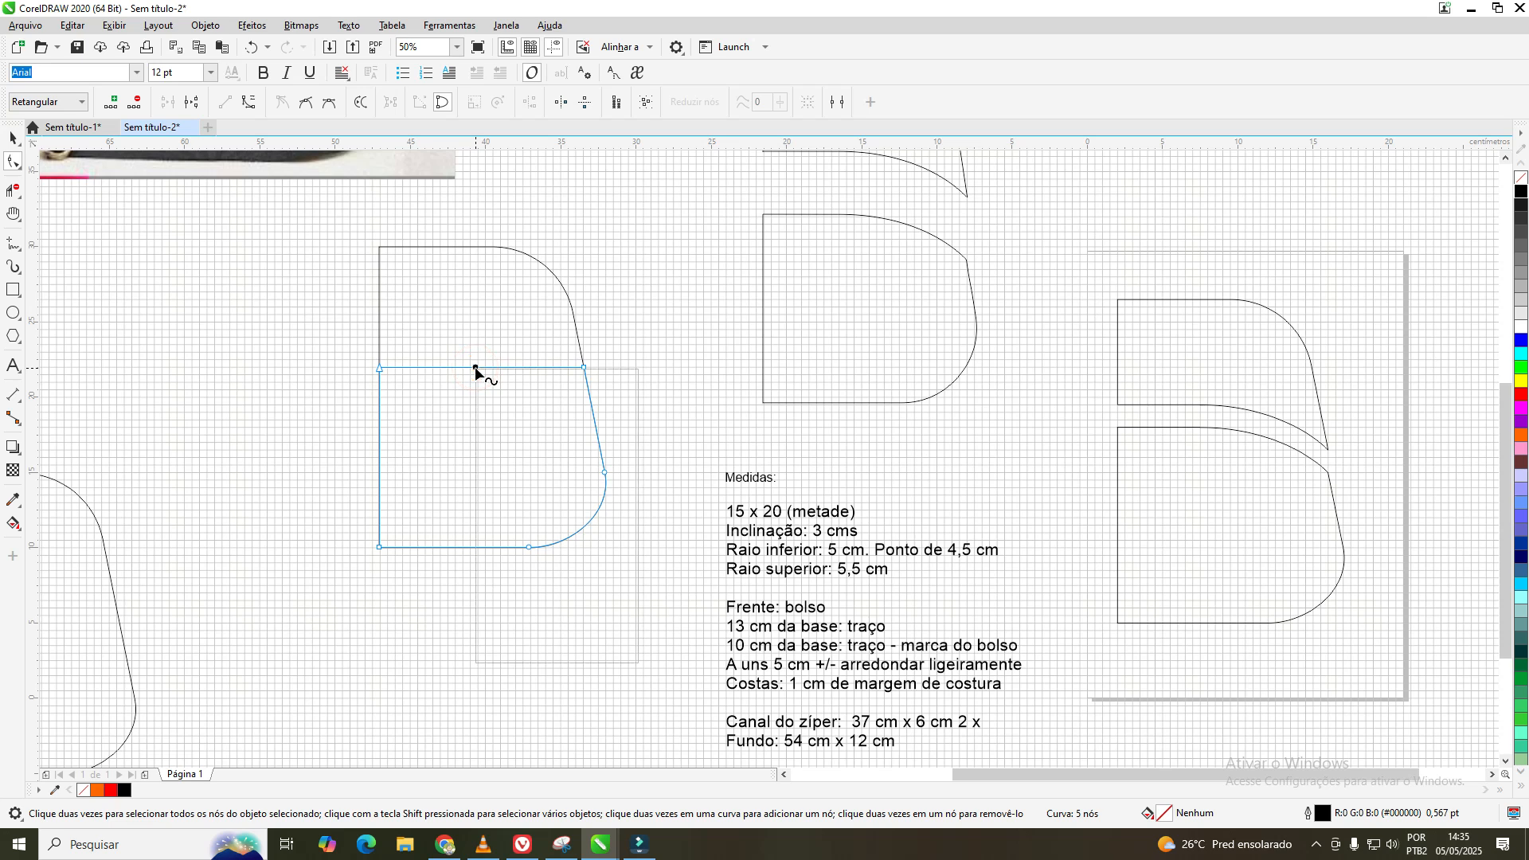
click(534, 480)
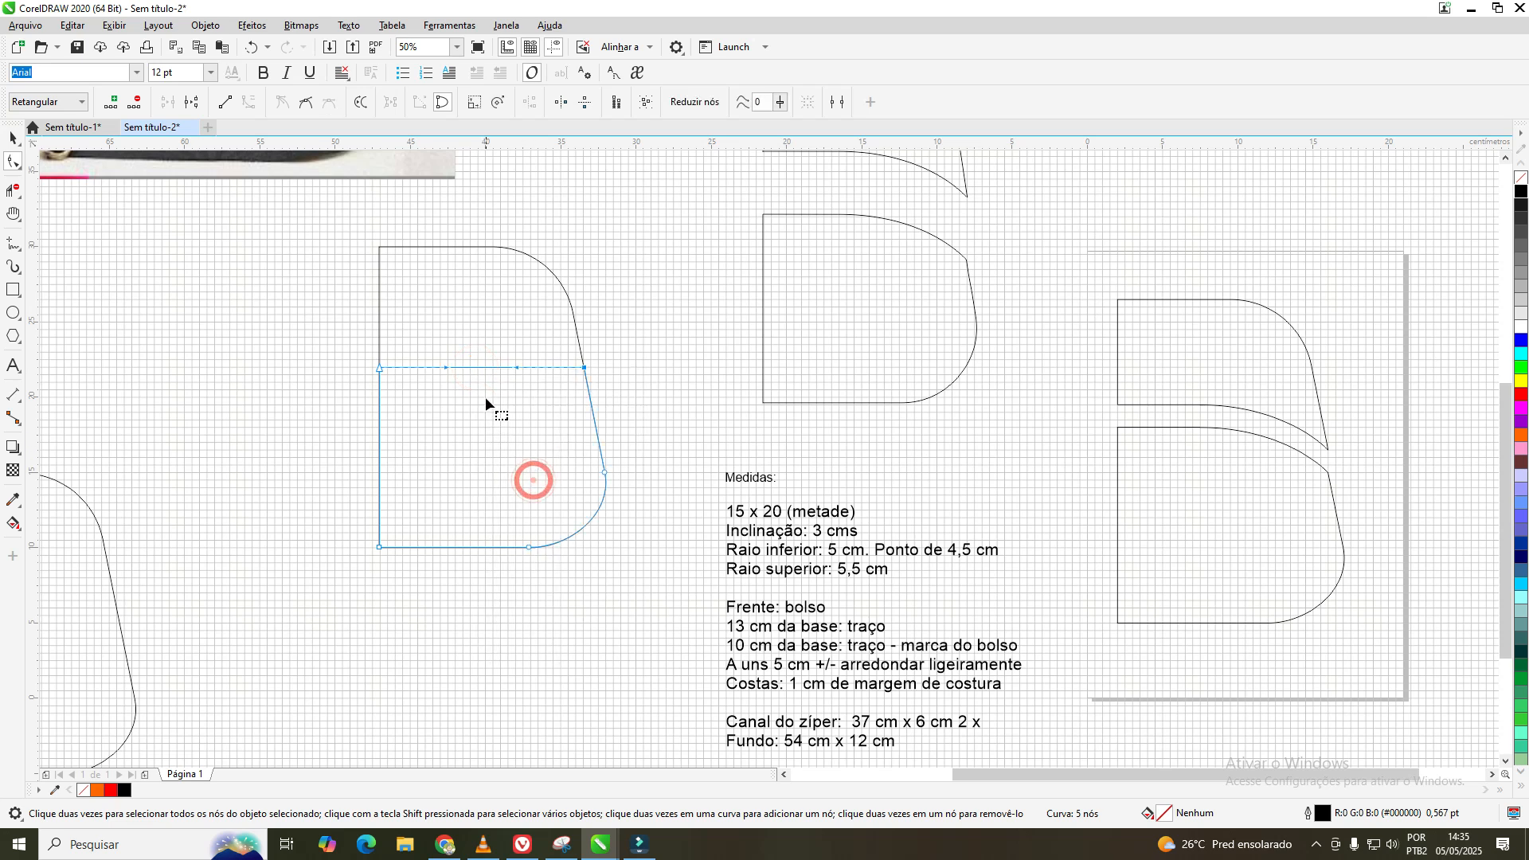
drag(484, 370, 481, 408)
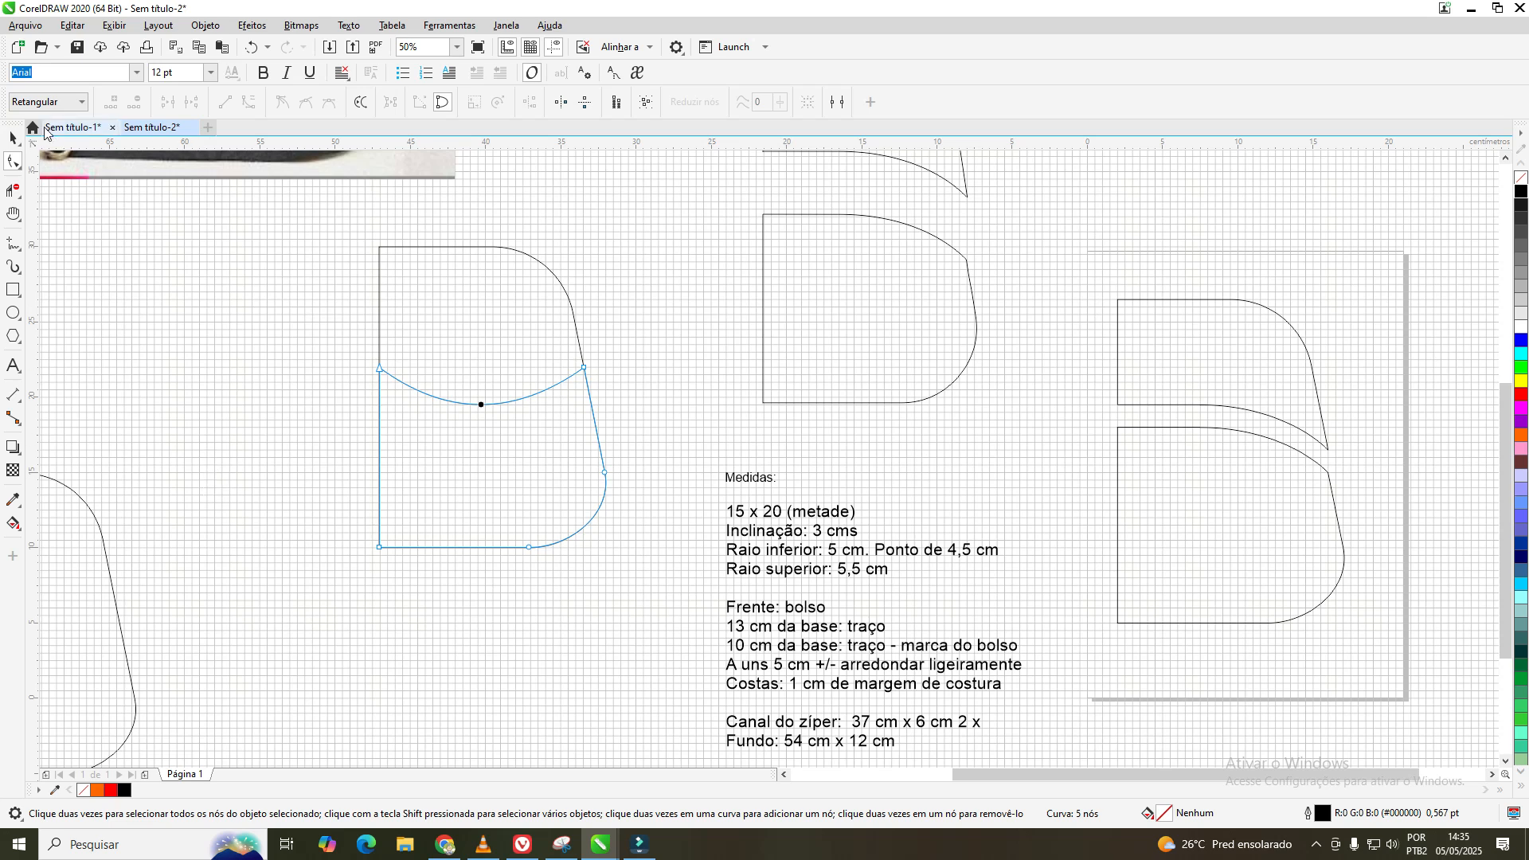
click(12, 140)
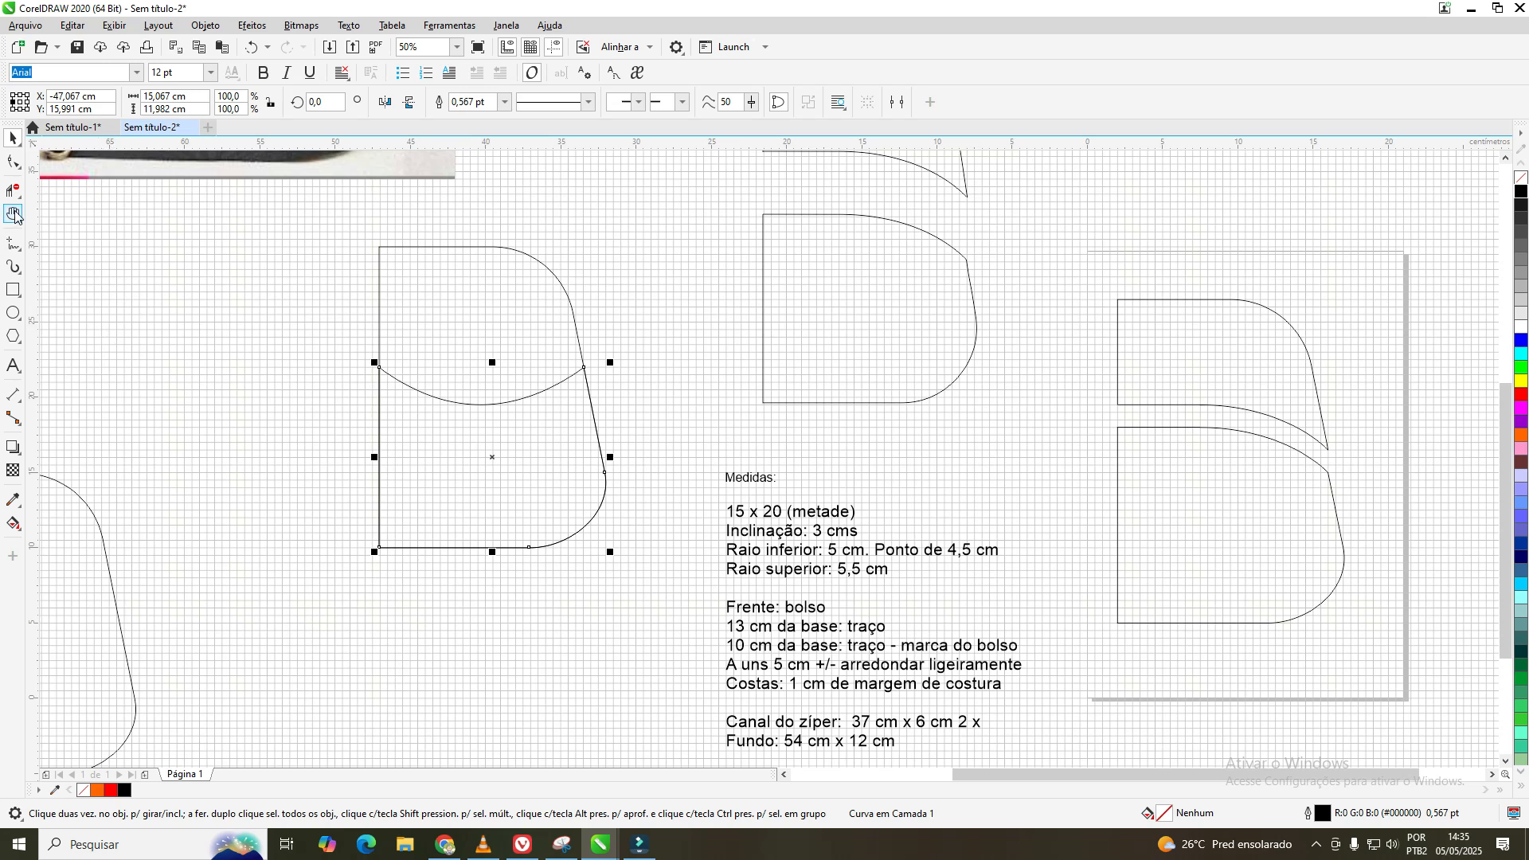
click(20, 170)
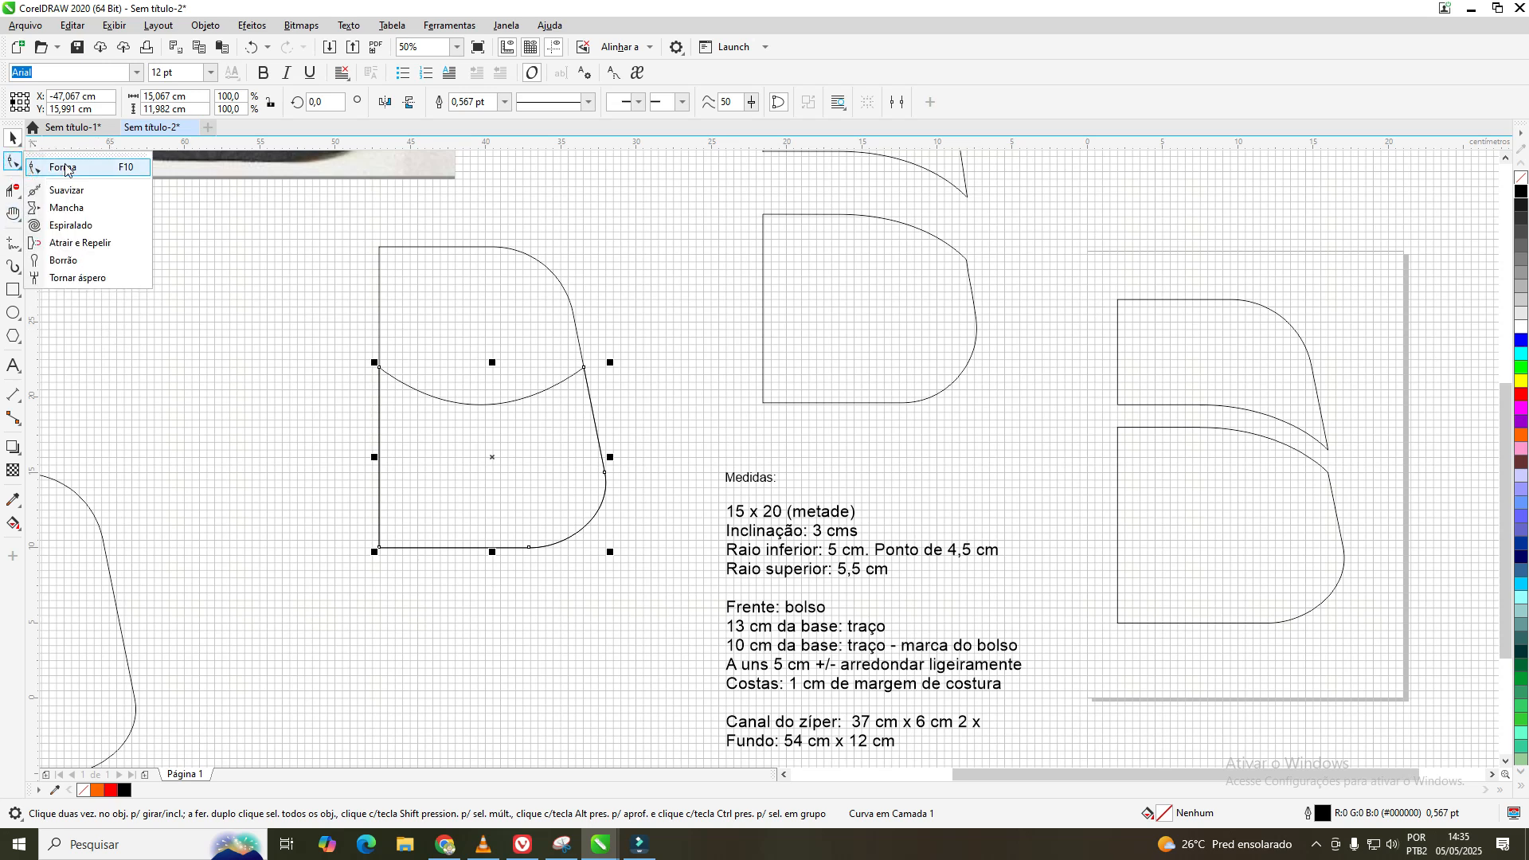
- Raise the pocket shape's upper outer node slightly along the sloped side and bend the upper edge into a deeper curve near that node
click(57, 161)
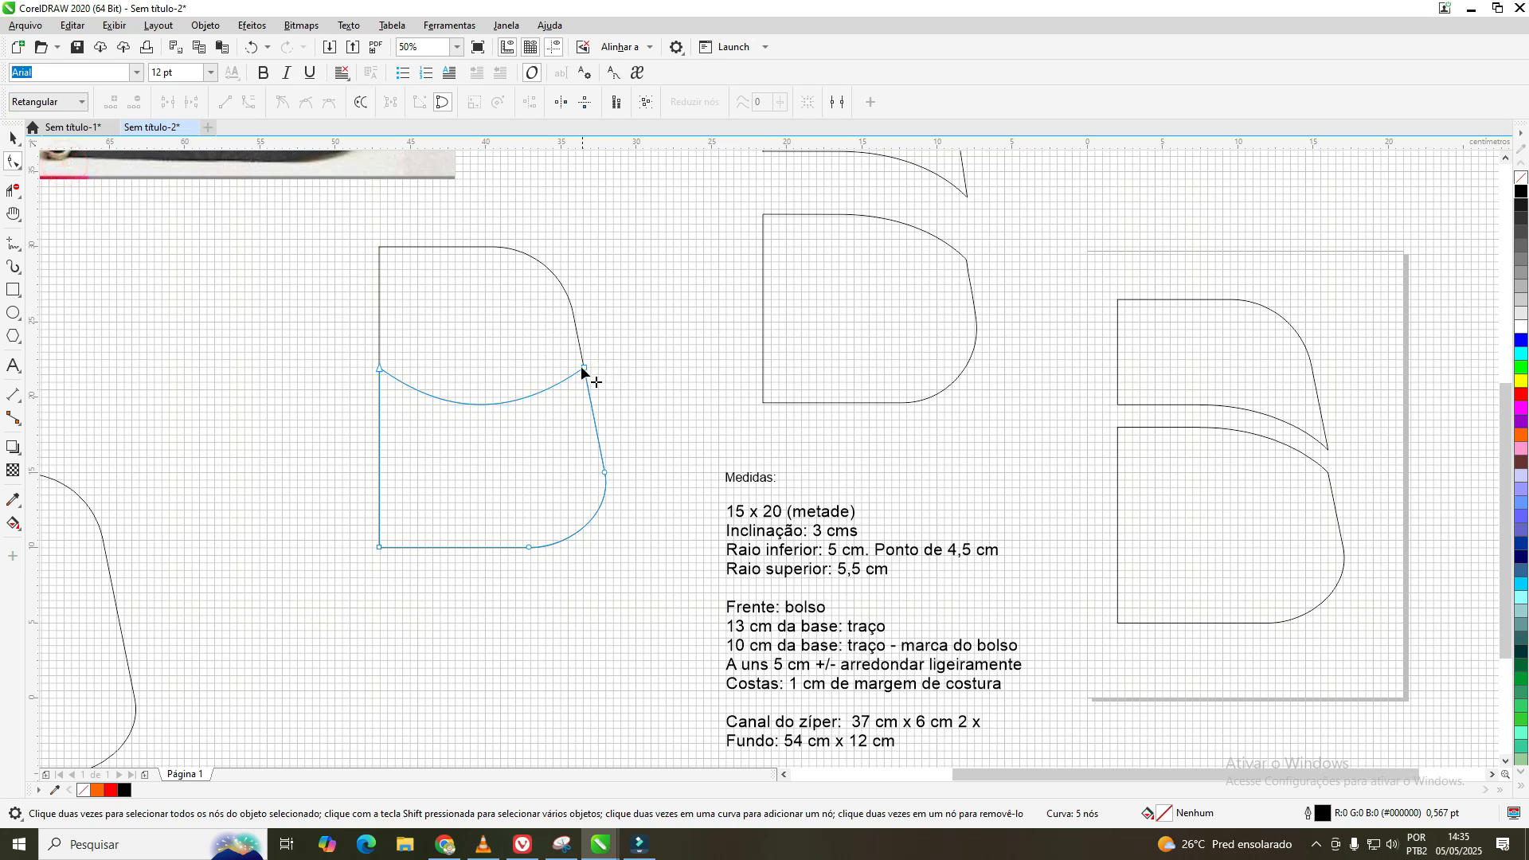
drag(582, 366, 583, 361)
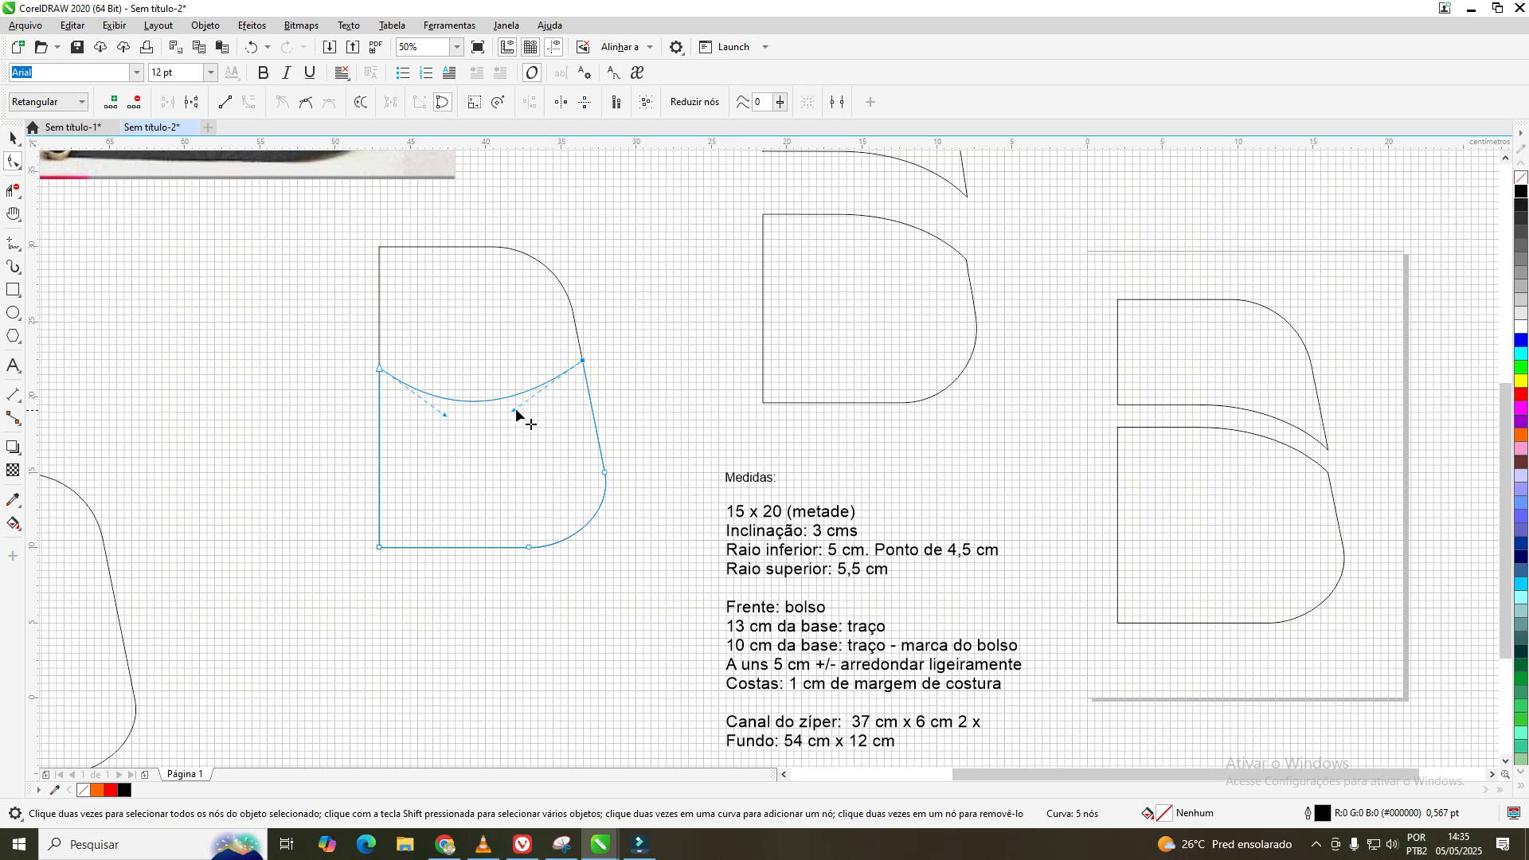
drag(514, 412, 585, 431)
click(13, 137)
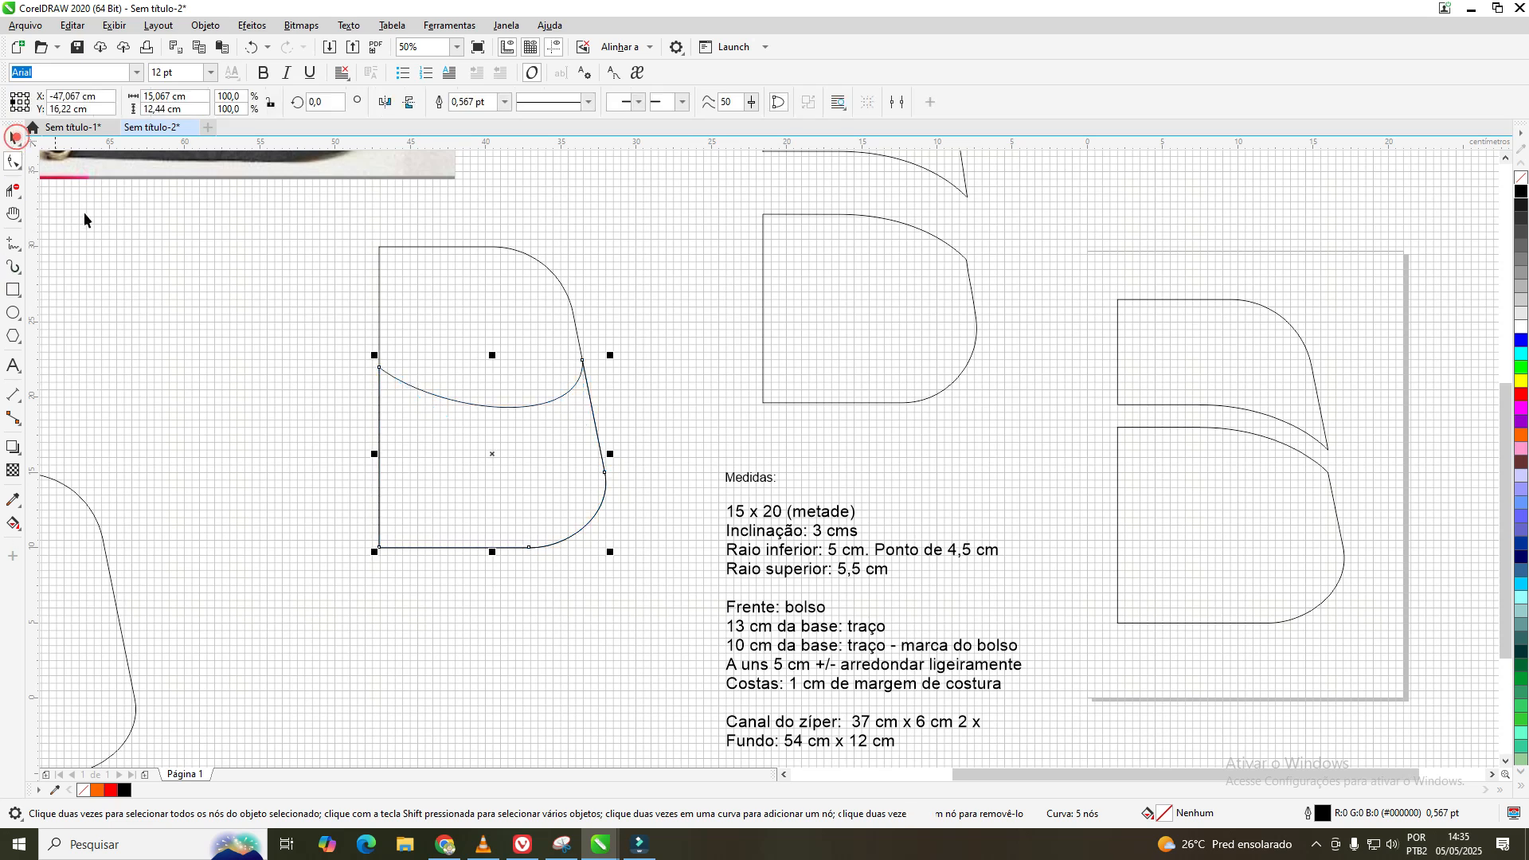
- Select the half outline together with the curved pocket shape and create their intersection
drag(220, 232, 657, 596)
drag(656, 666, 656, 689)
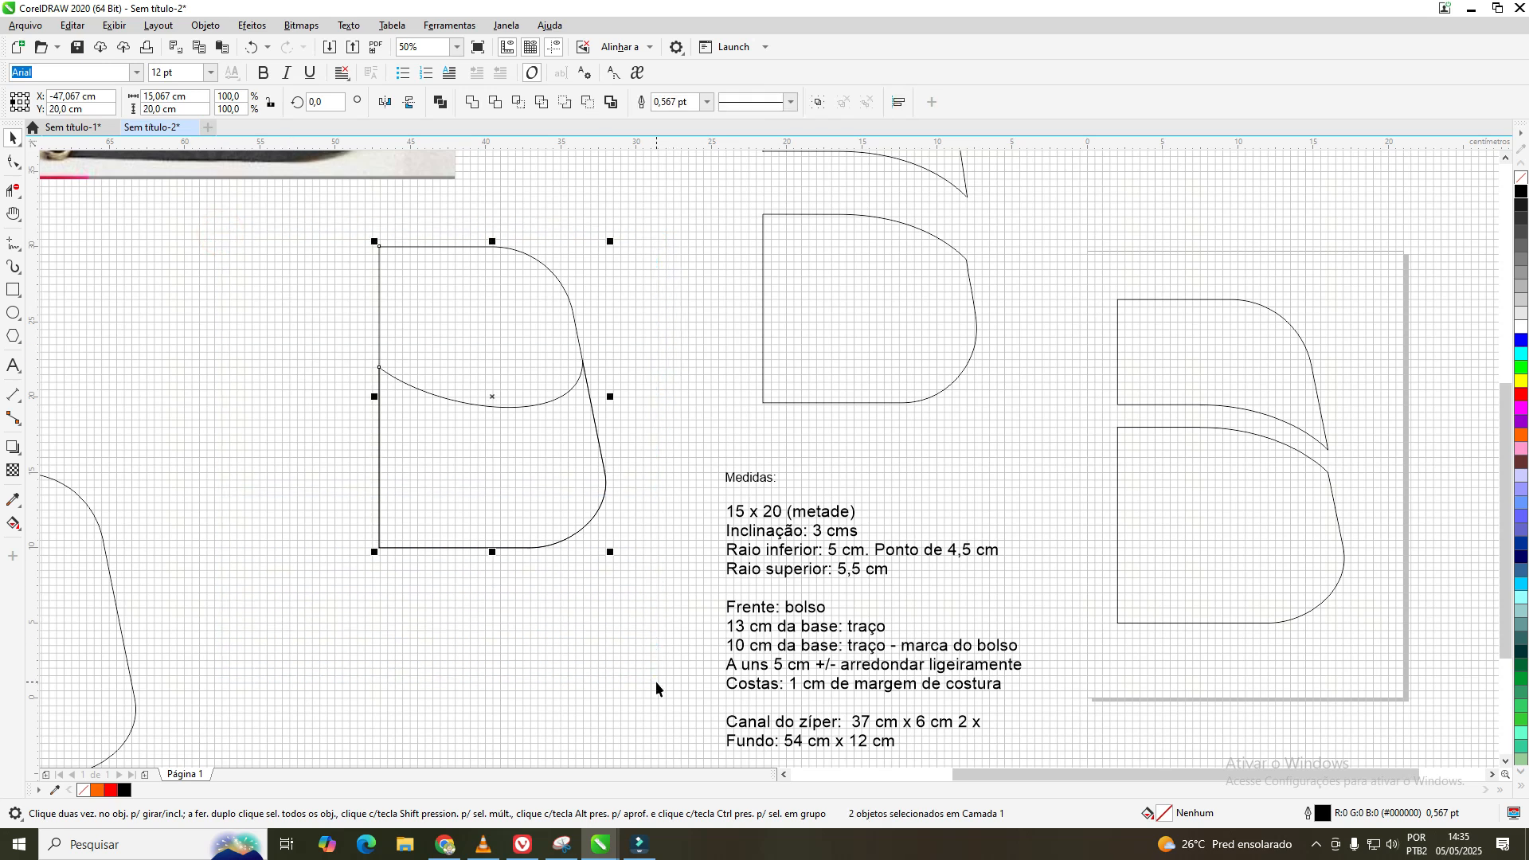
click(531, 407)
click(532, 407)
click(379, 261)
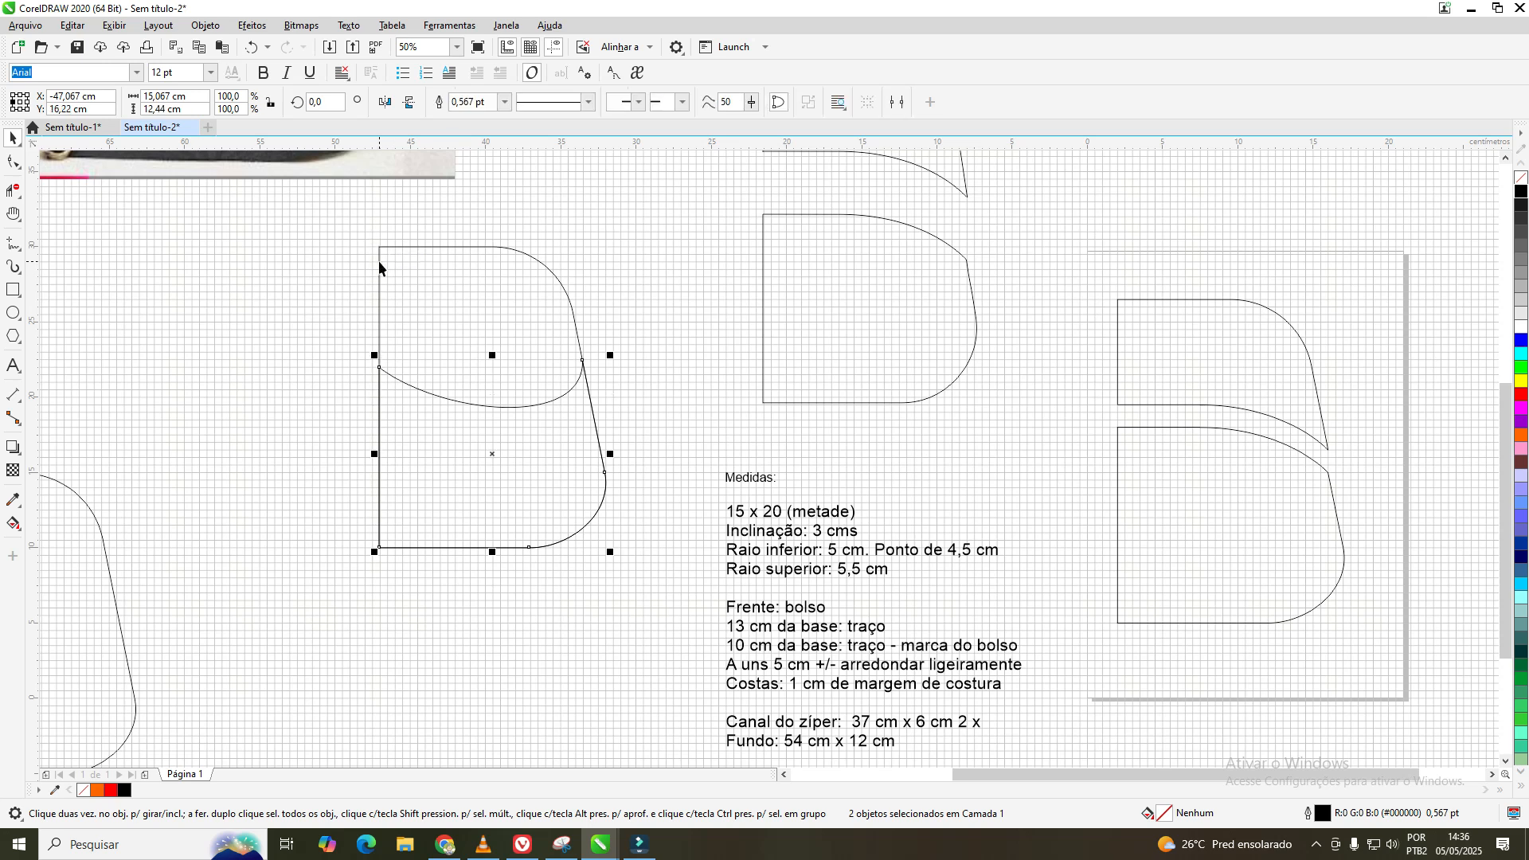
click(417, 386)
drag(312, 221, 630, 590)
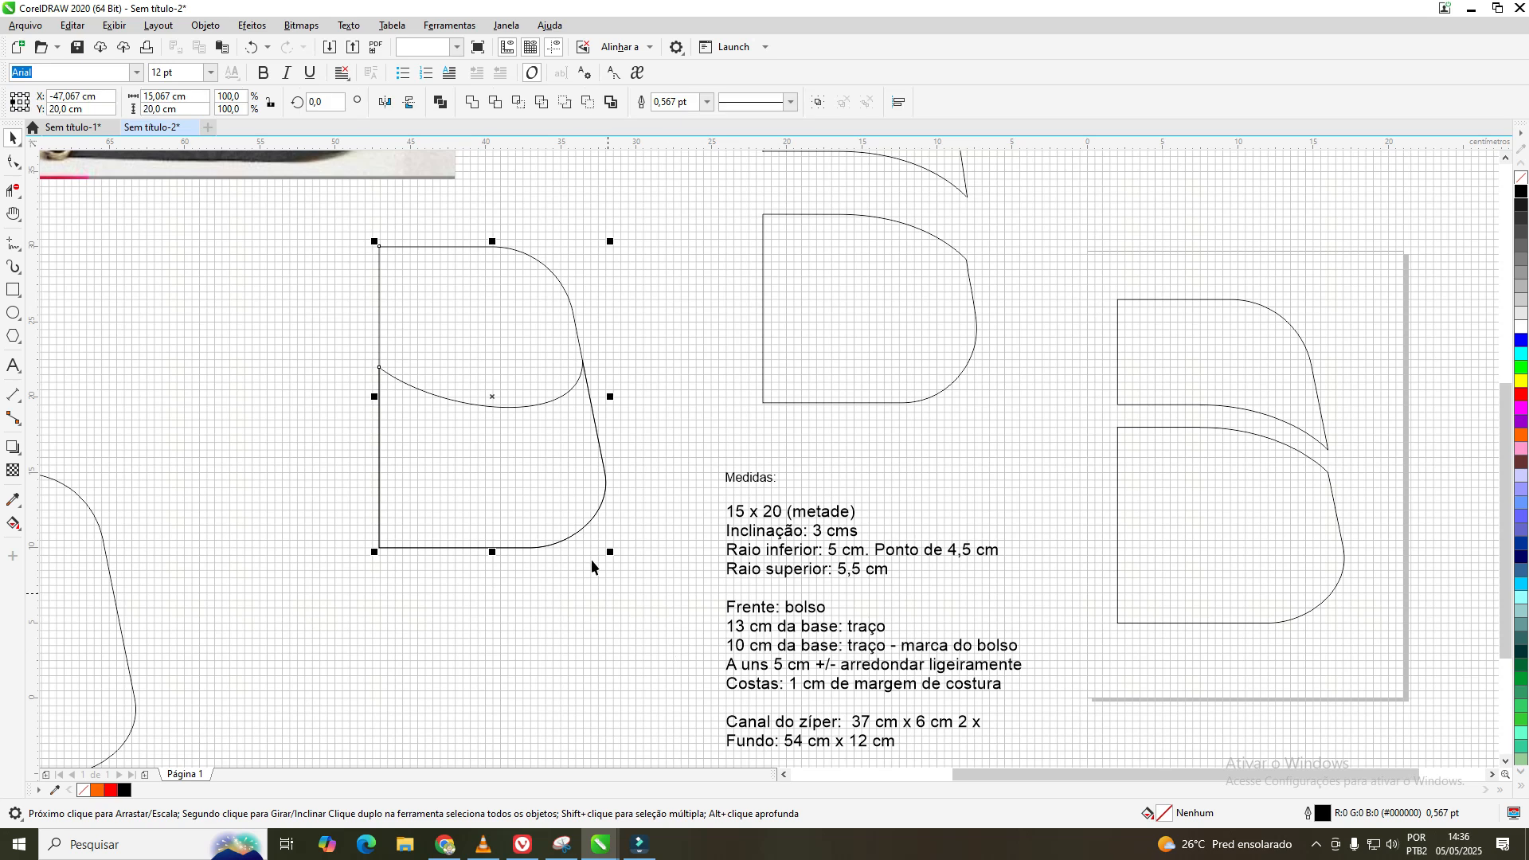
click(509, 408)
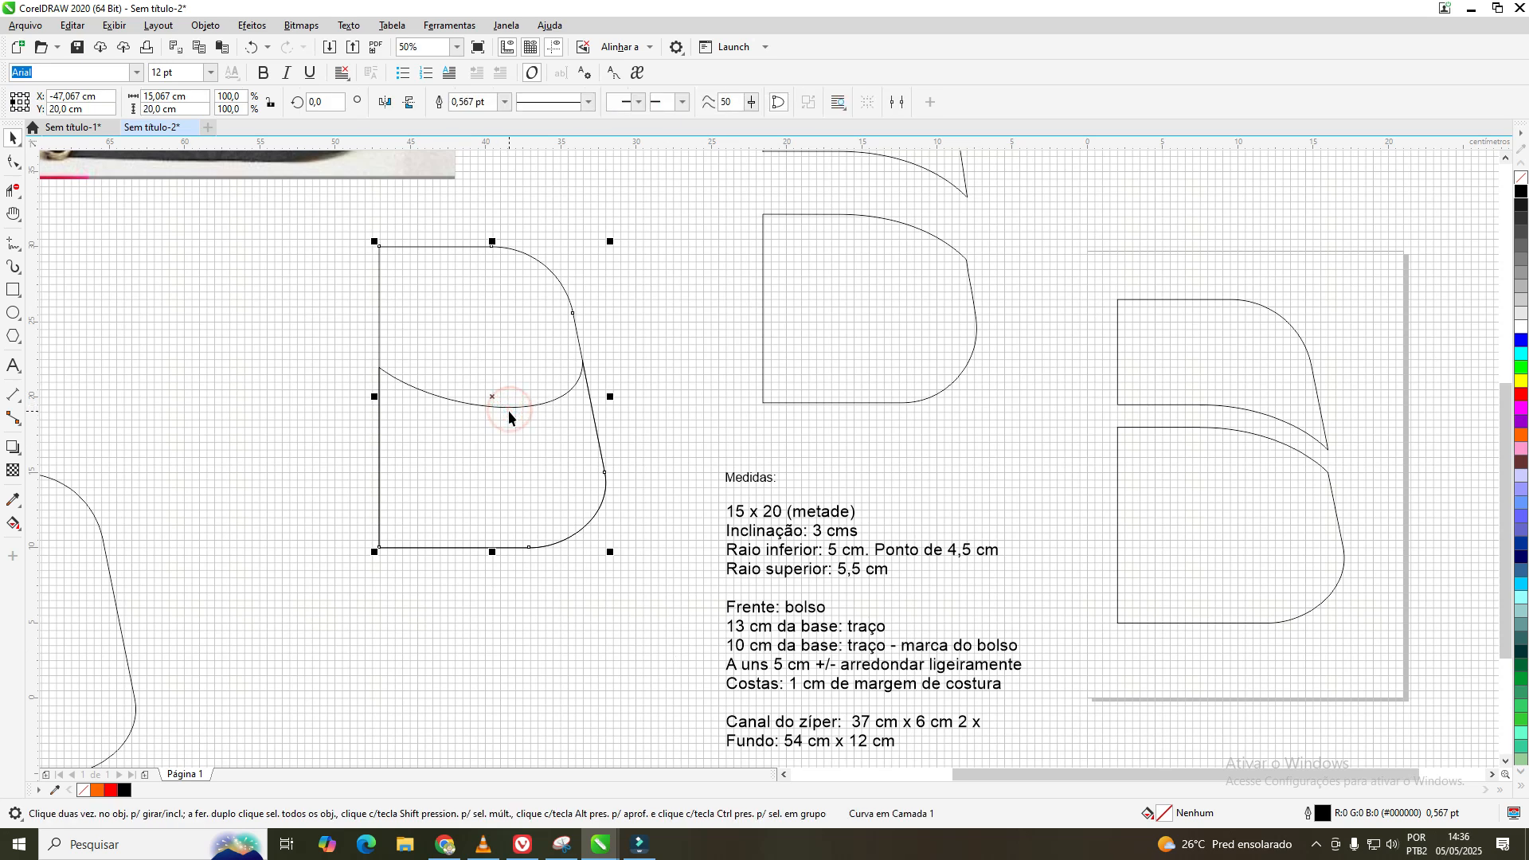
shift+click(462, 408)
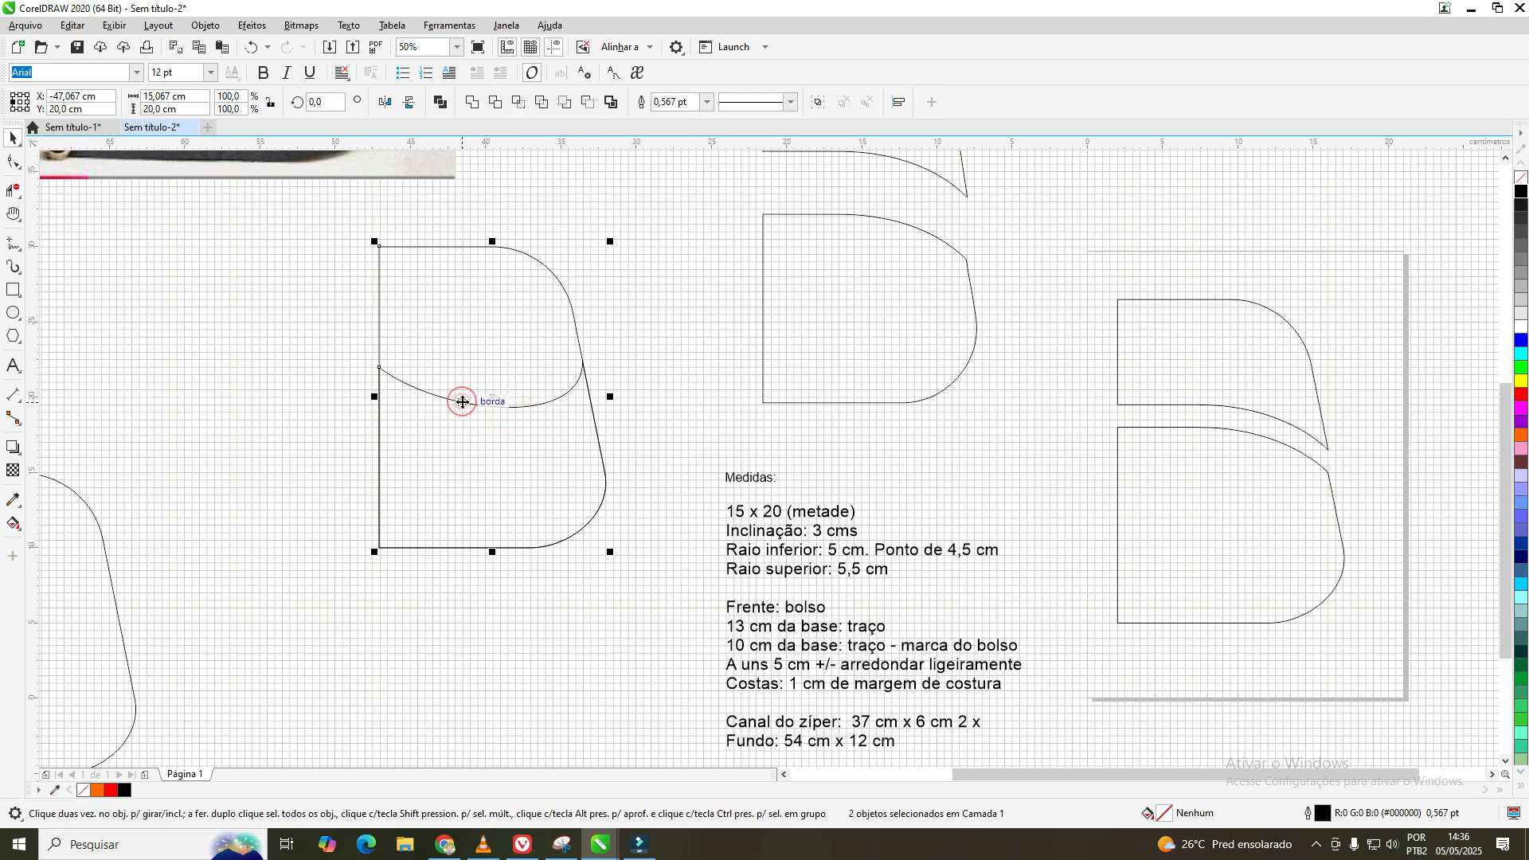
click(518, 106)
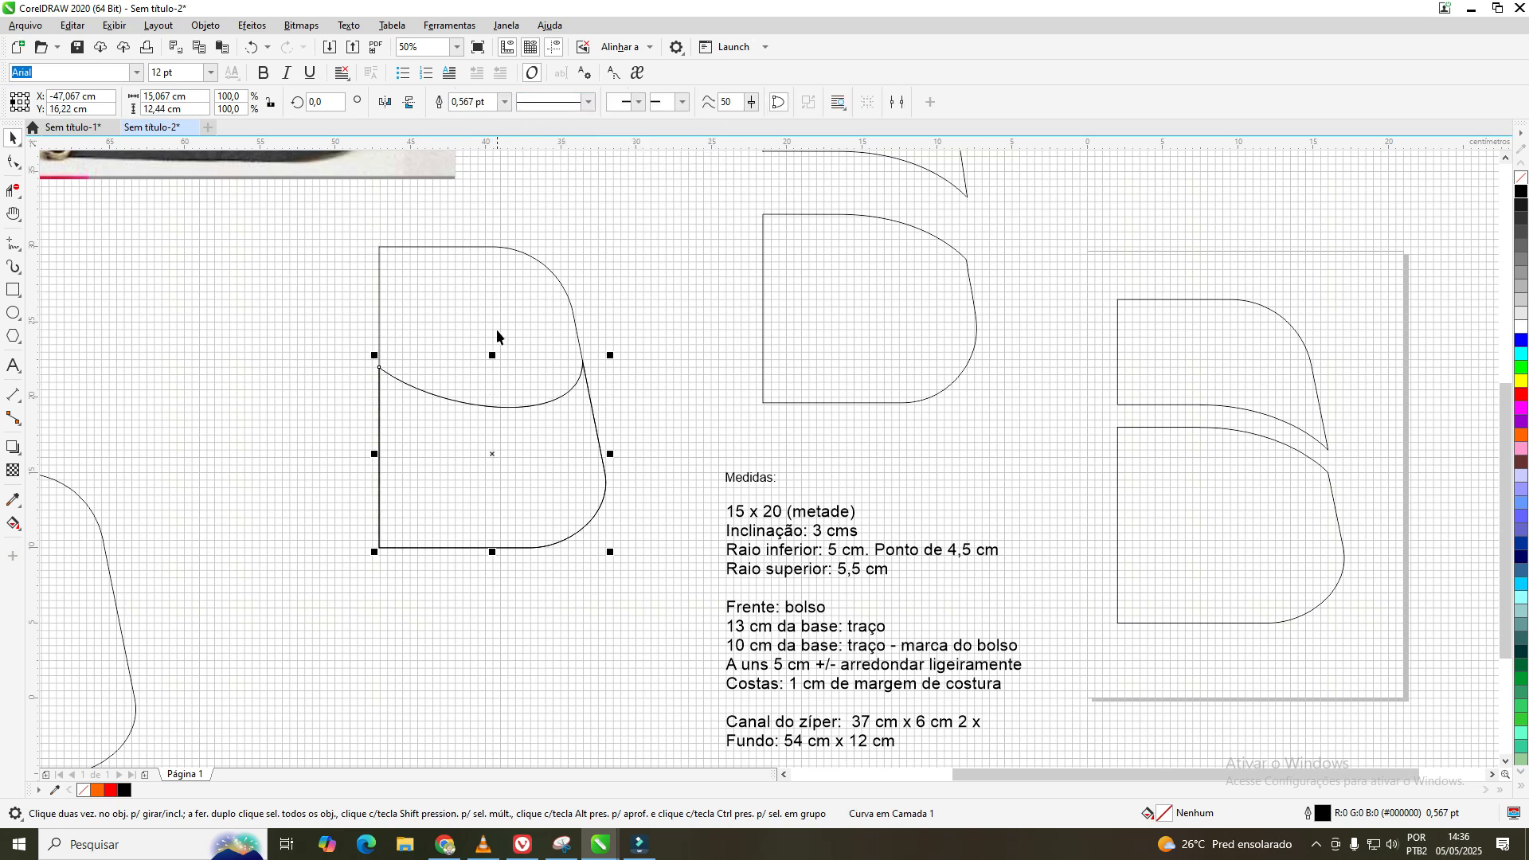
- Pull the two overlapping pocket pieces away from the half outline and return both to their place inside it
drag(492, 454, 211, 386)
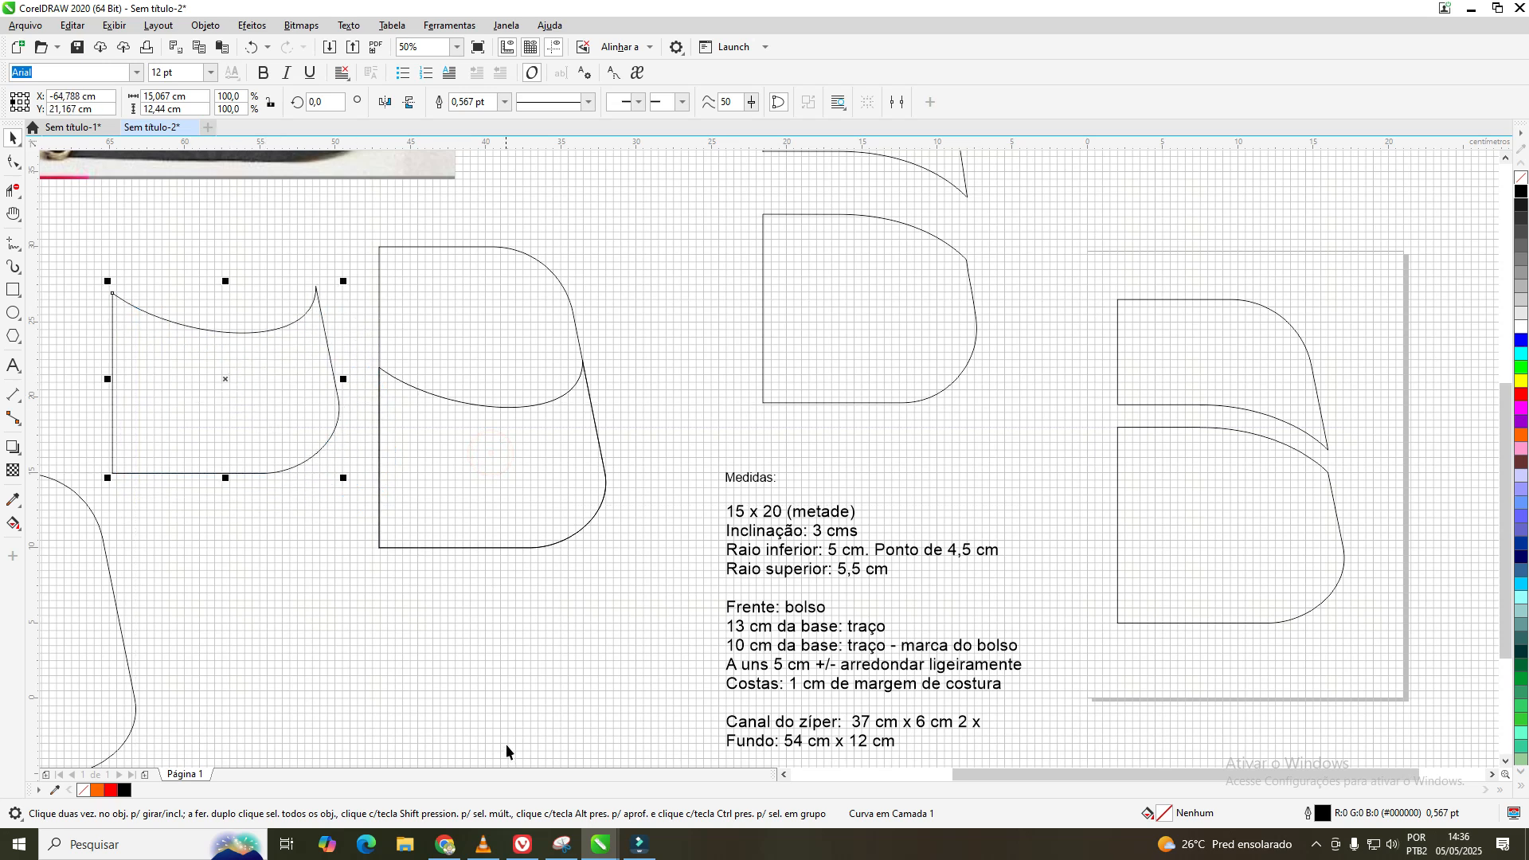
click(483, 470)
drag(488, 456, 480, 658)
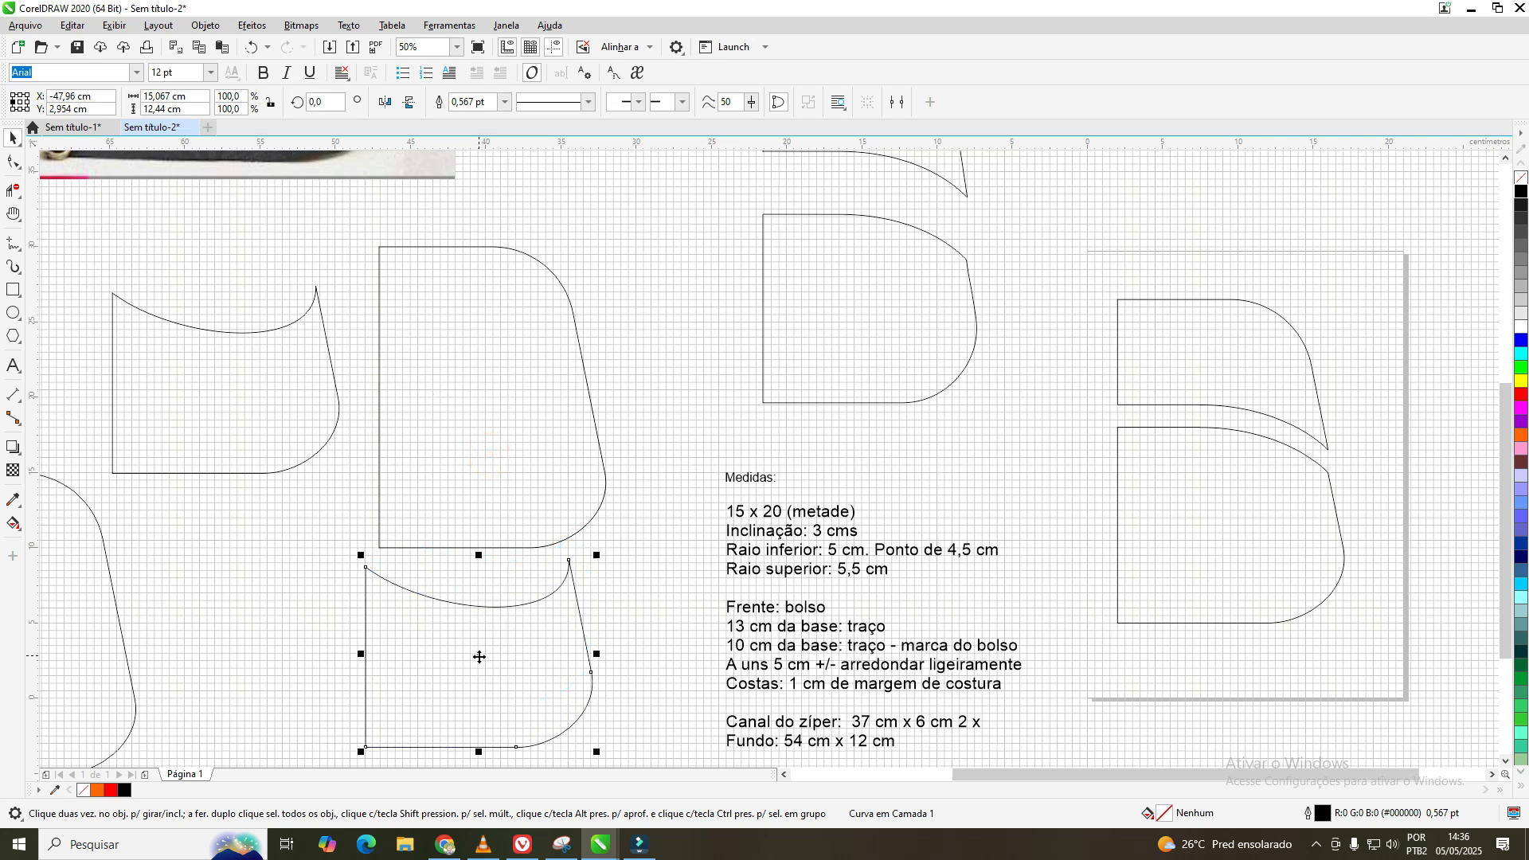
click(229, 377)
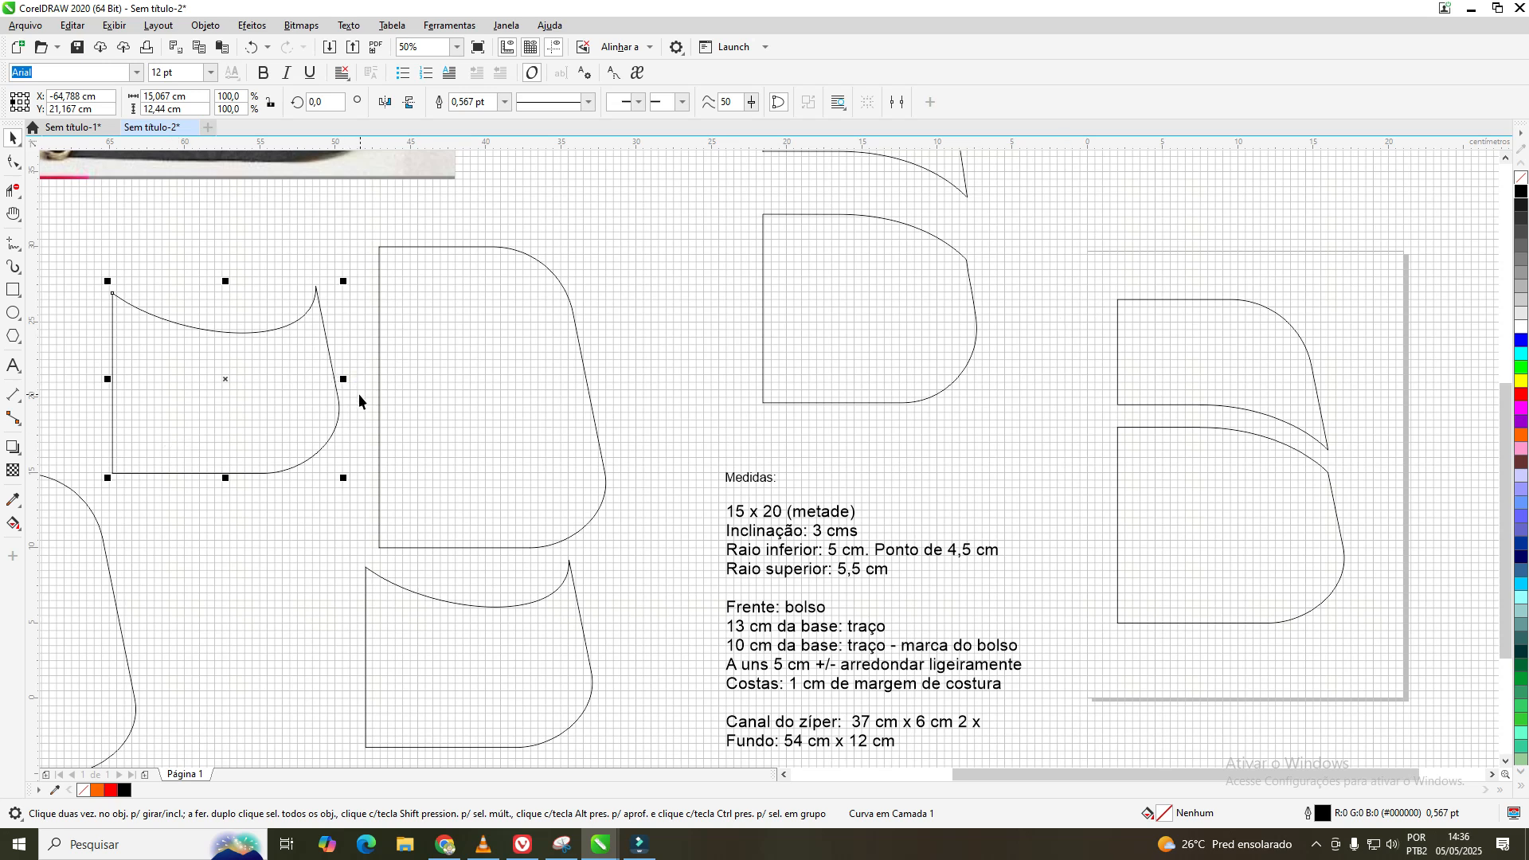
drag(223, 377, 499, 452)
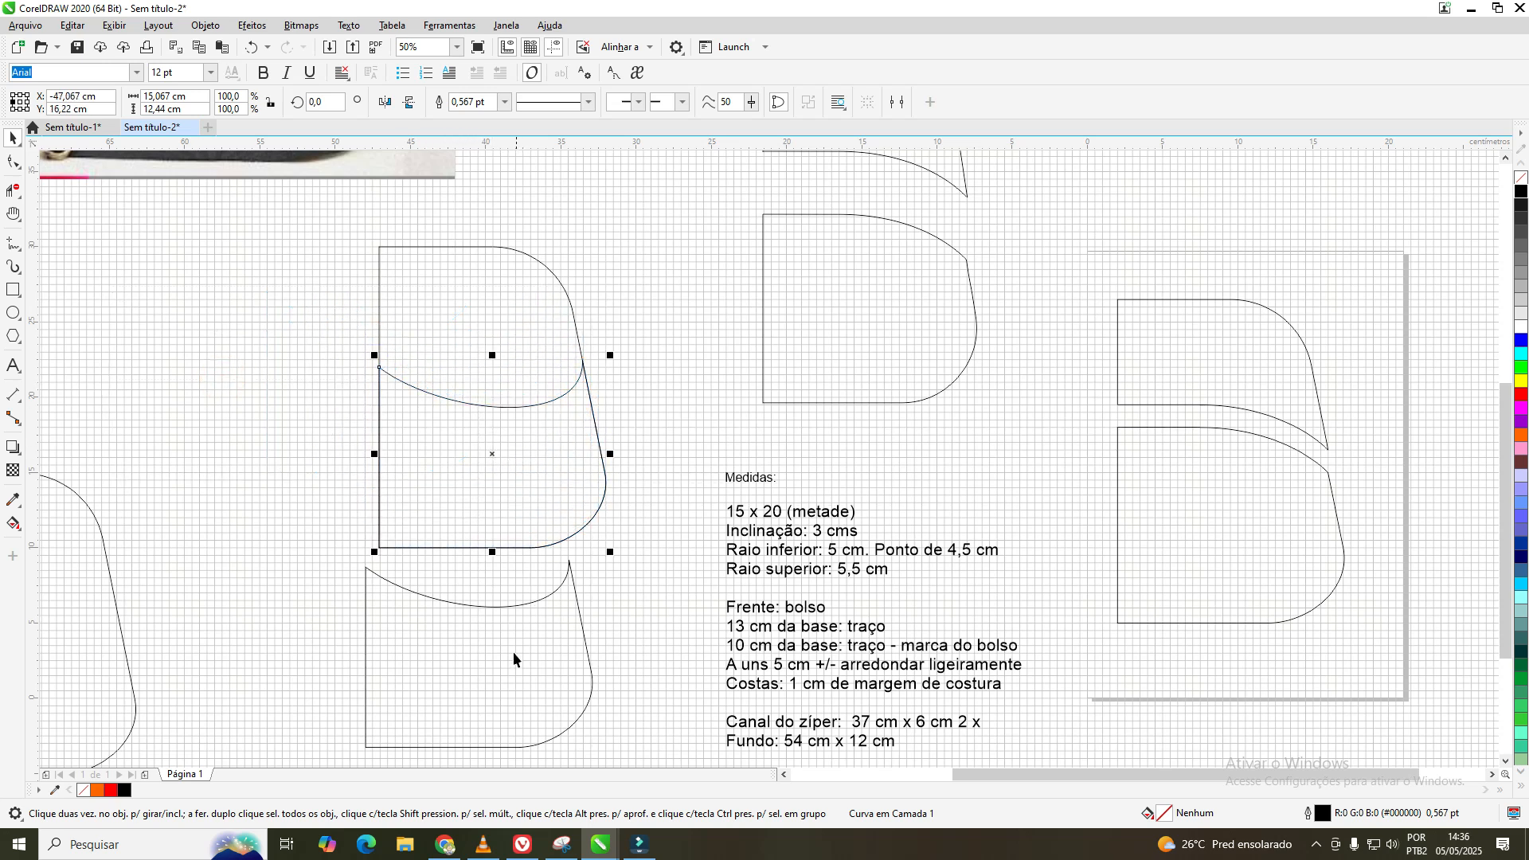
click(480, 671)
drag(478, 653, 494, 455)
click(676, 385)
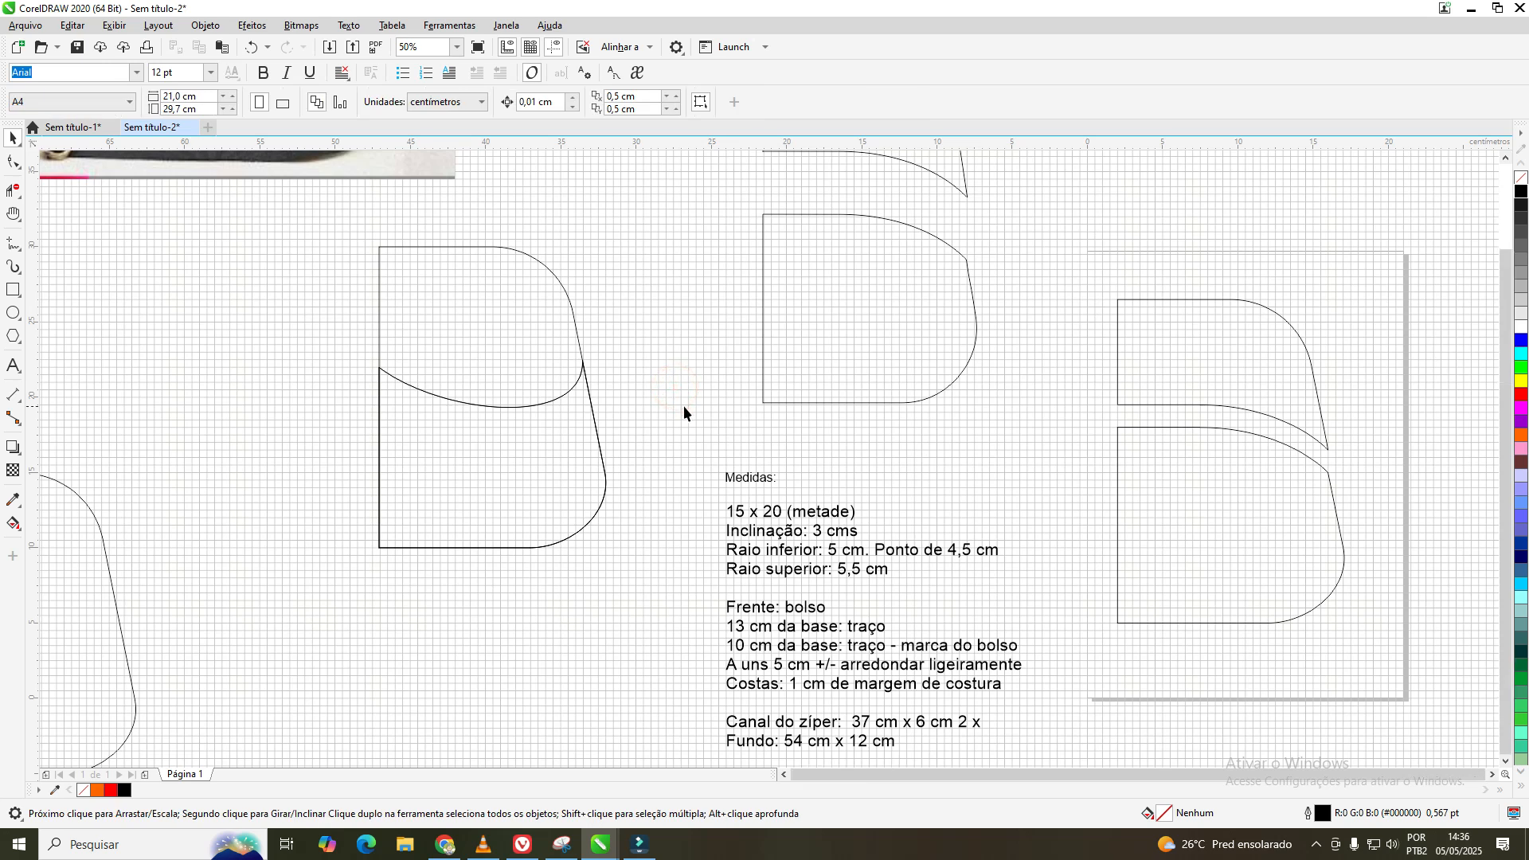
- Move the full bag outline to the free area above and beyond the page, centred at X 34 cm, Y 60 cm
scroll(683, 411, down, 2)
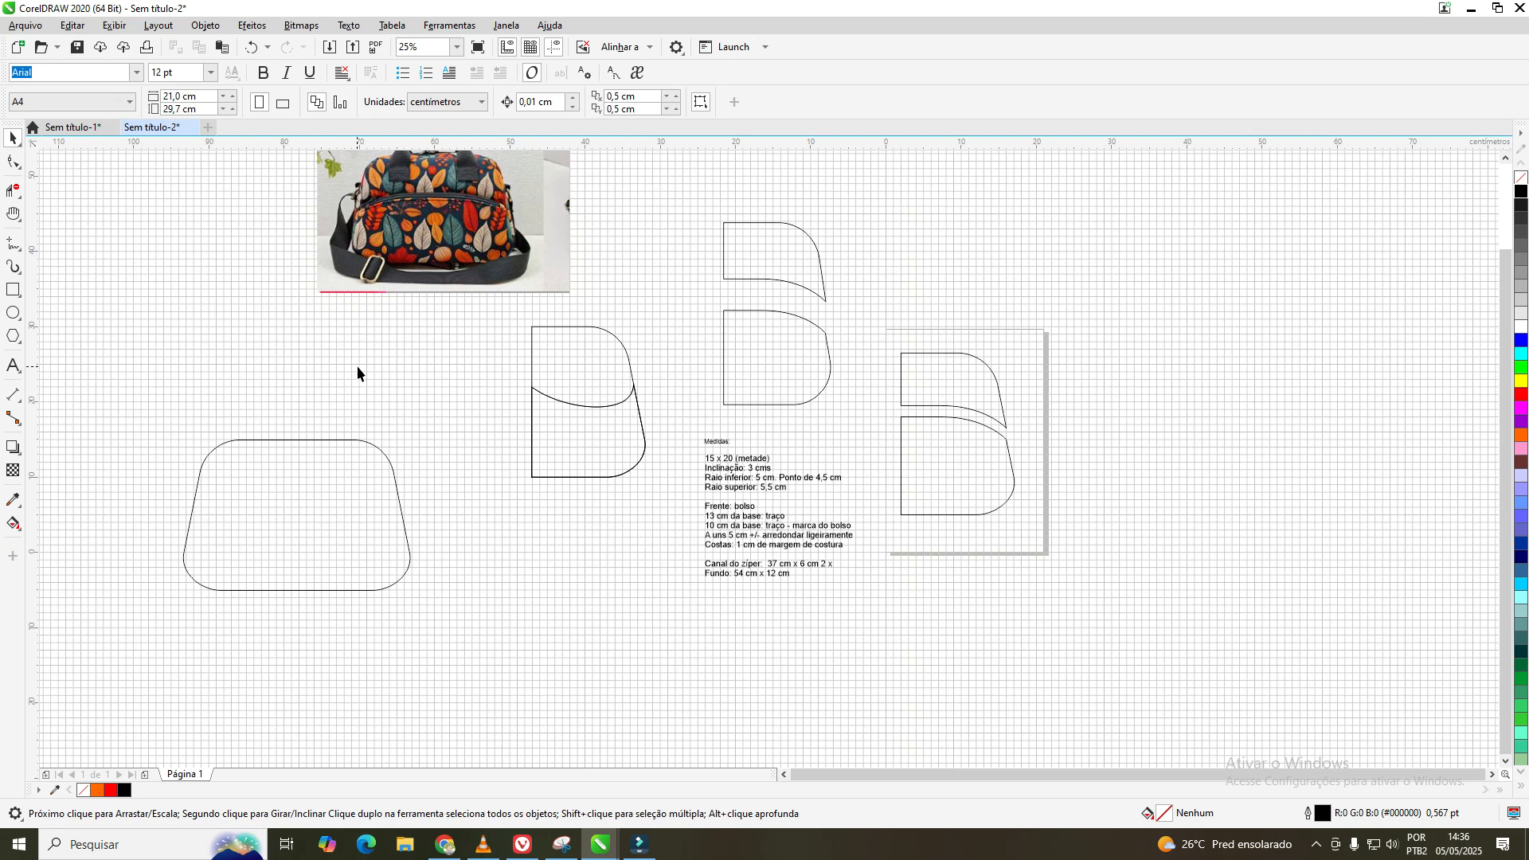
scroll(847, 419, up, 2)
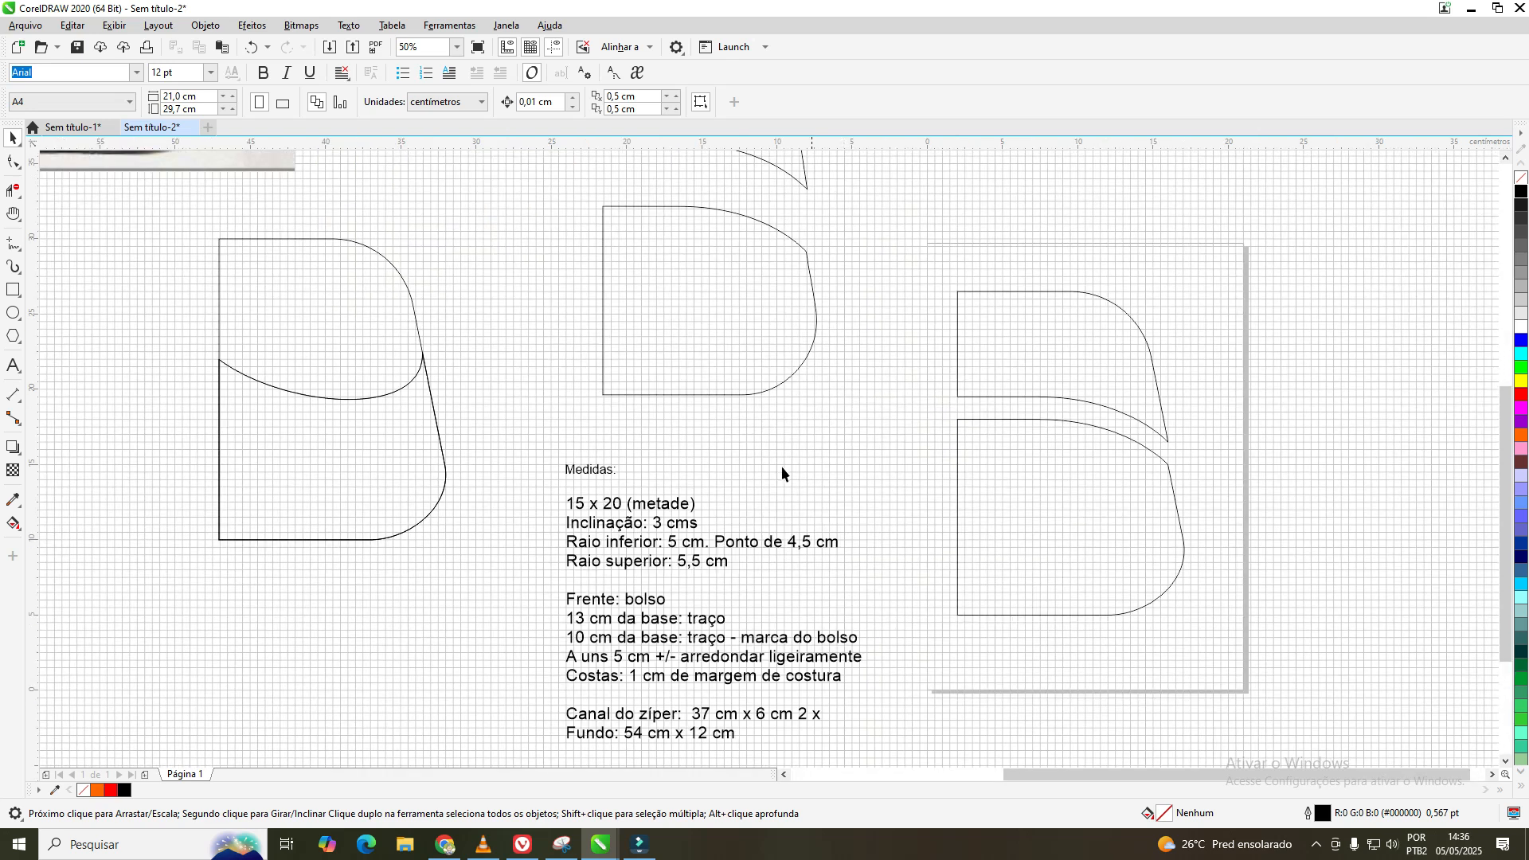
click(14, 214)
drag(618, 724, 582, 478)
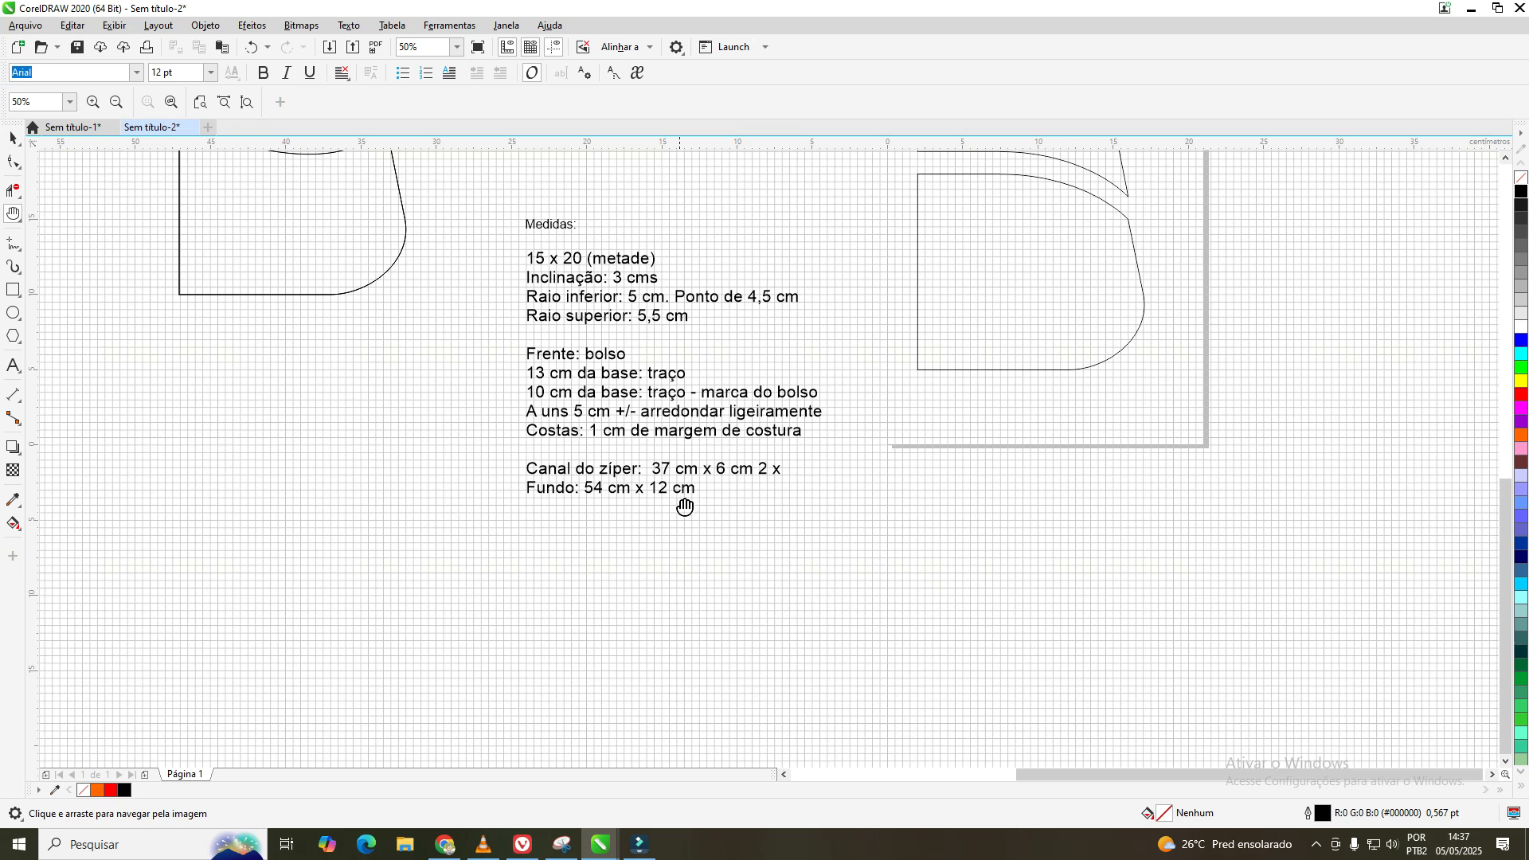
scroll(683, 506, down, 1)
scroll(686, 514, down, 1)
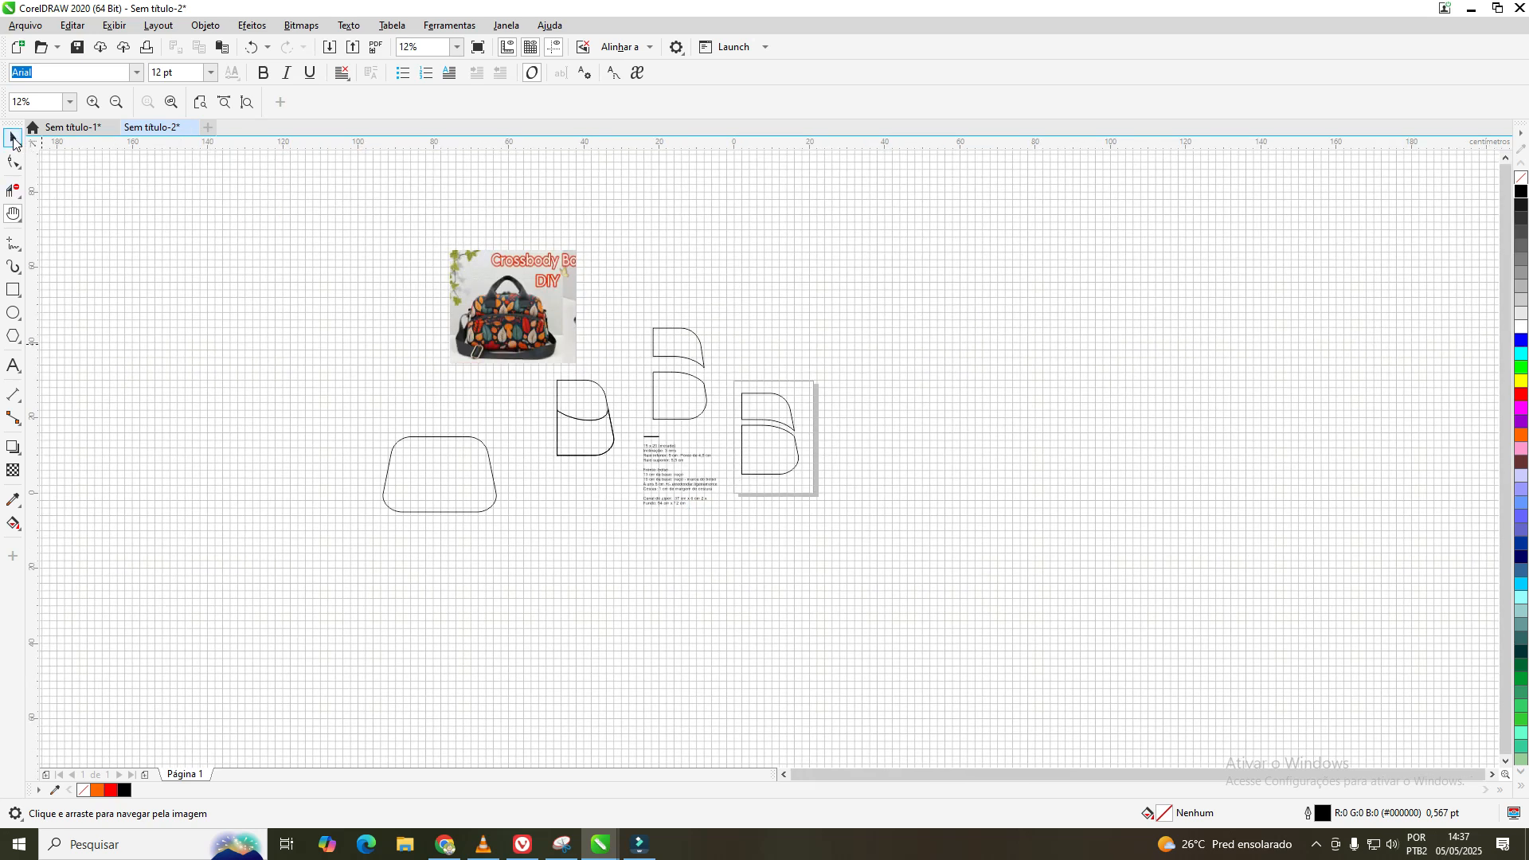
click(12, 140)
drag(433, 474, 974, 231)
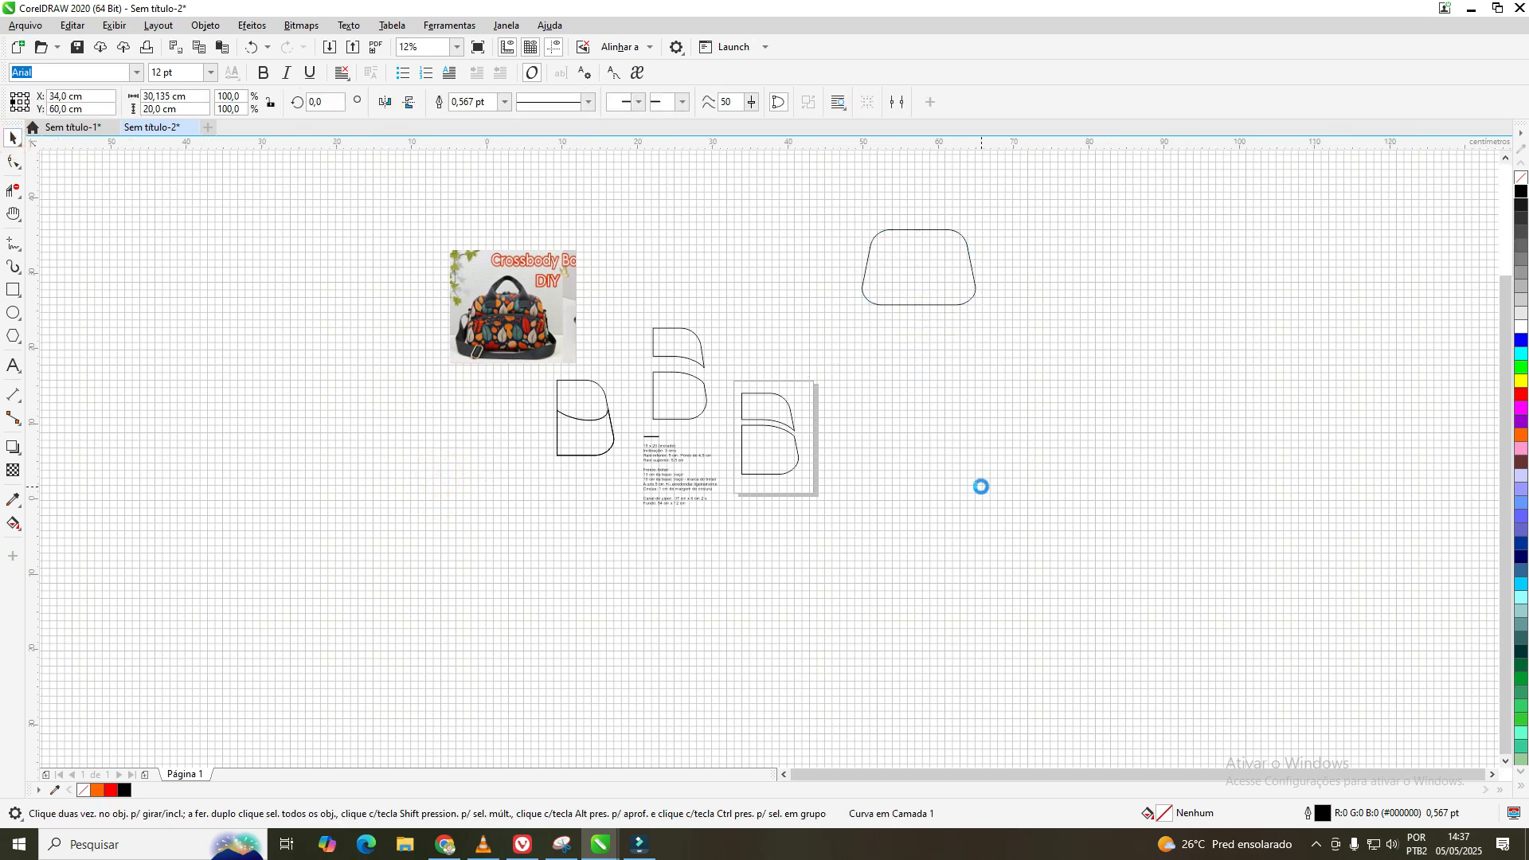
- Delete both overlapping curved pocket pieces, keeping only the half outline
scroll(974, 482, up, 2)
scroll(974, 489, down, 1)
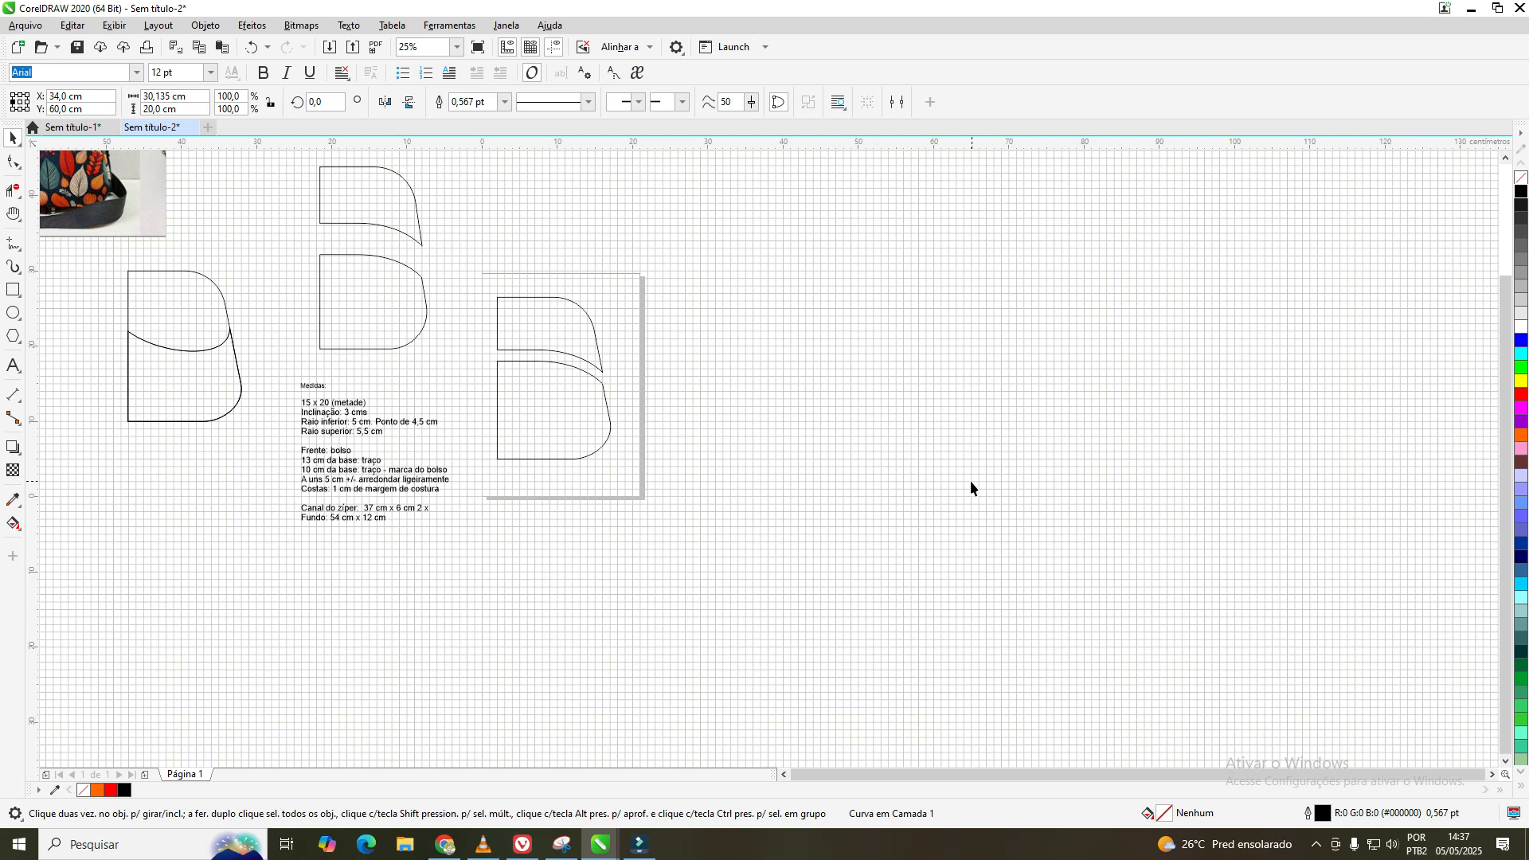
scroll(968, 487, down, 1)
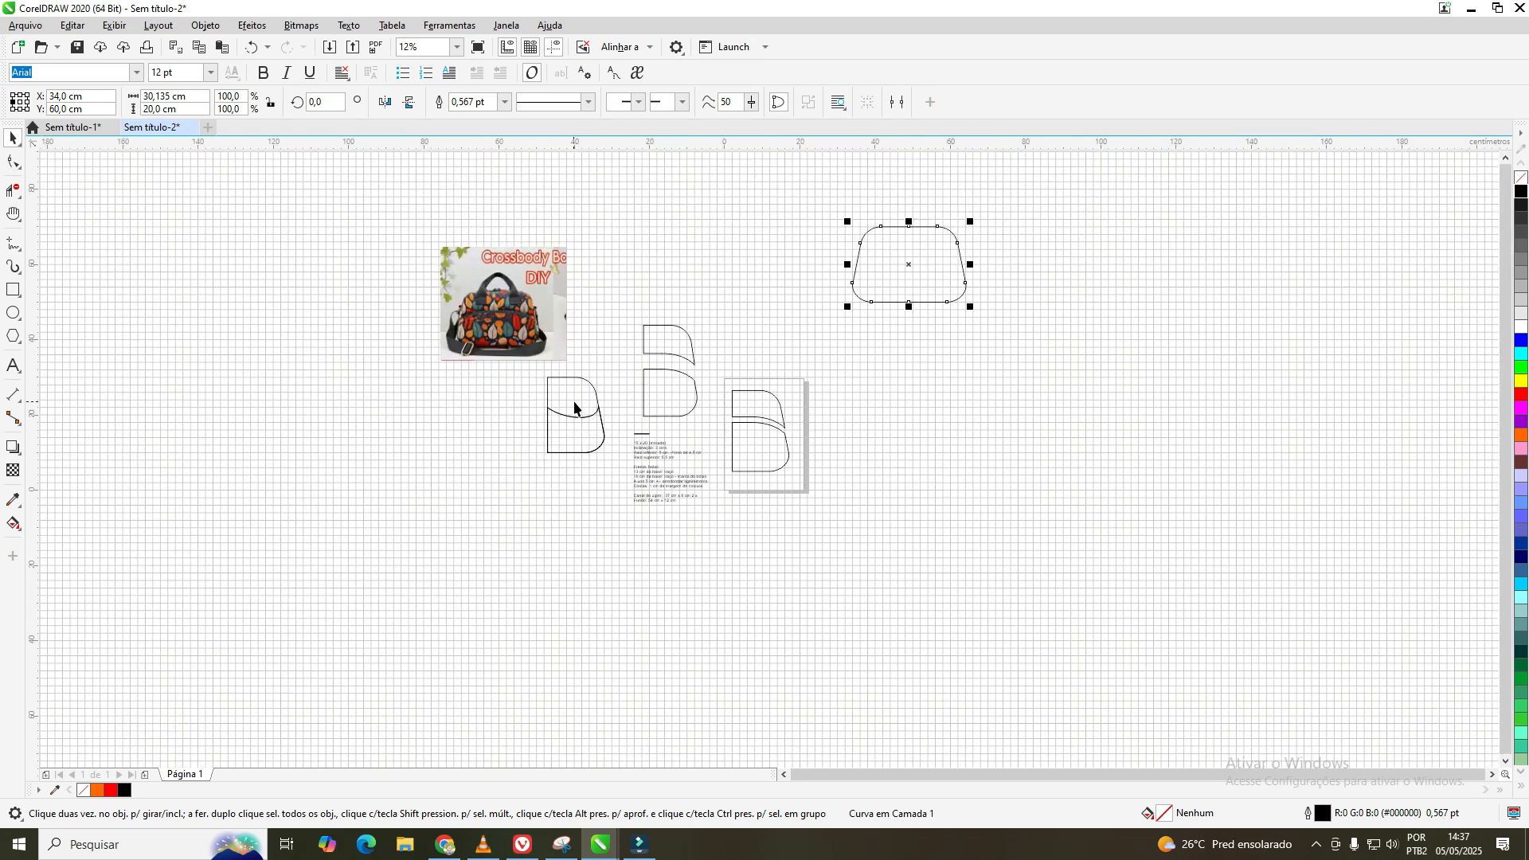
scroll(586, 404, up, 1)
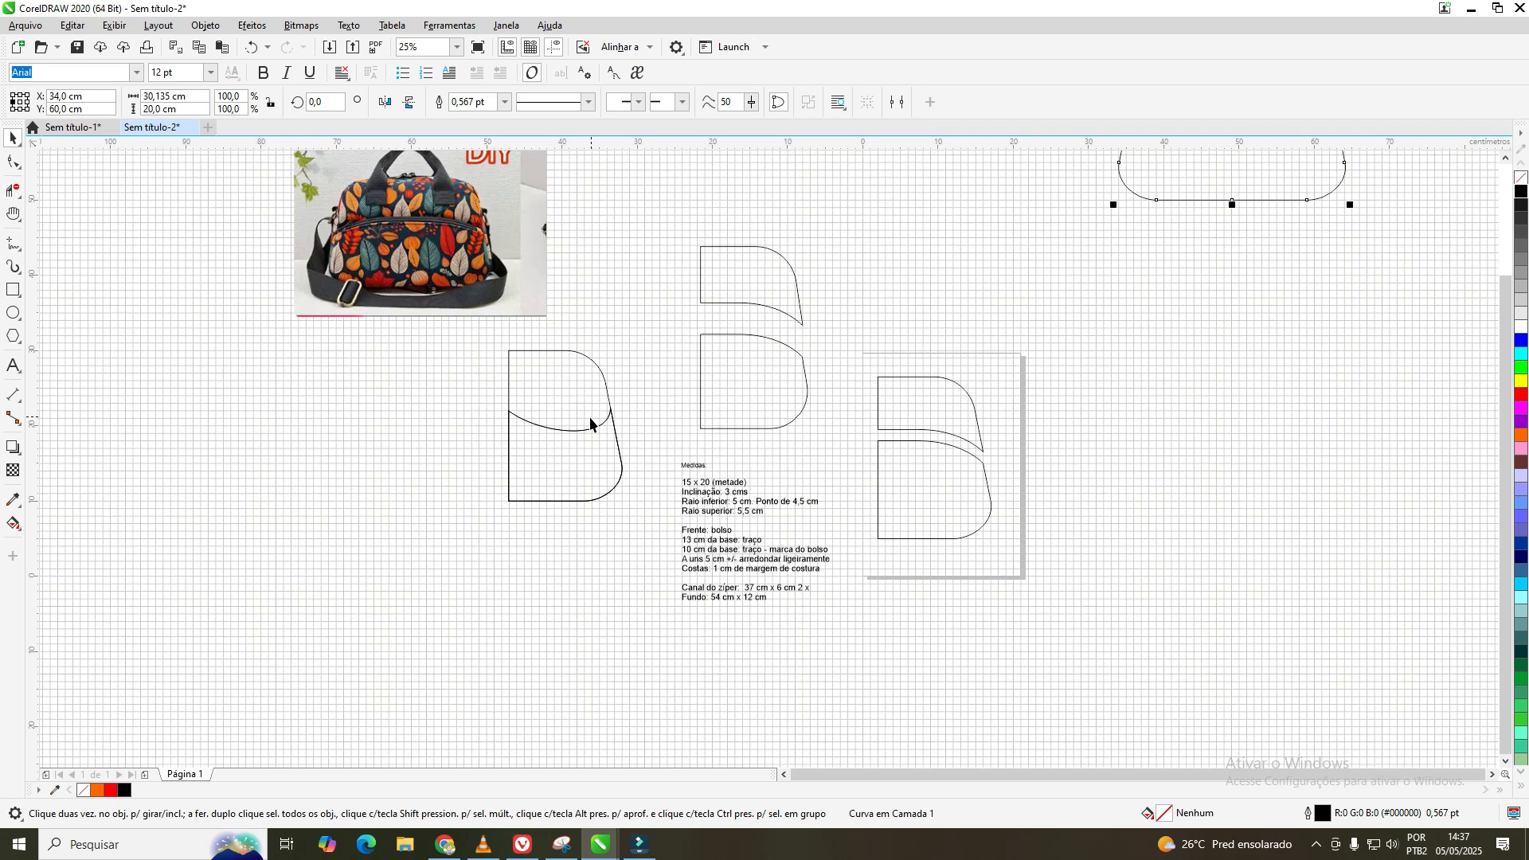
scroll(375, 428, down, 2)
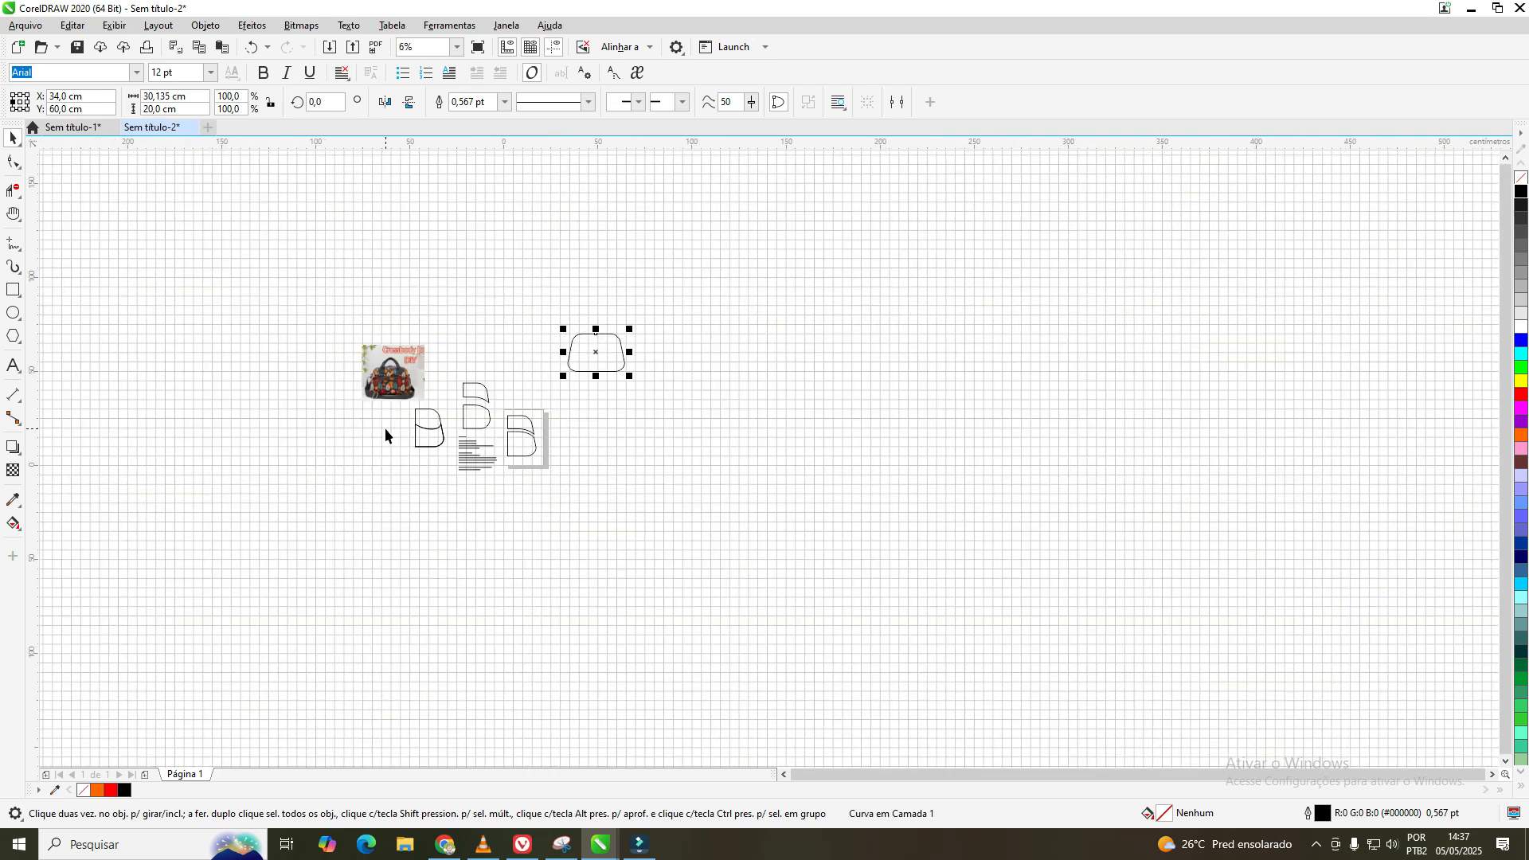
scroll(385, 428, up, 2)
scroll(387, 427, up, 1)
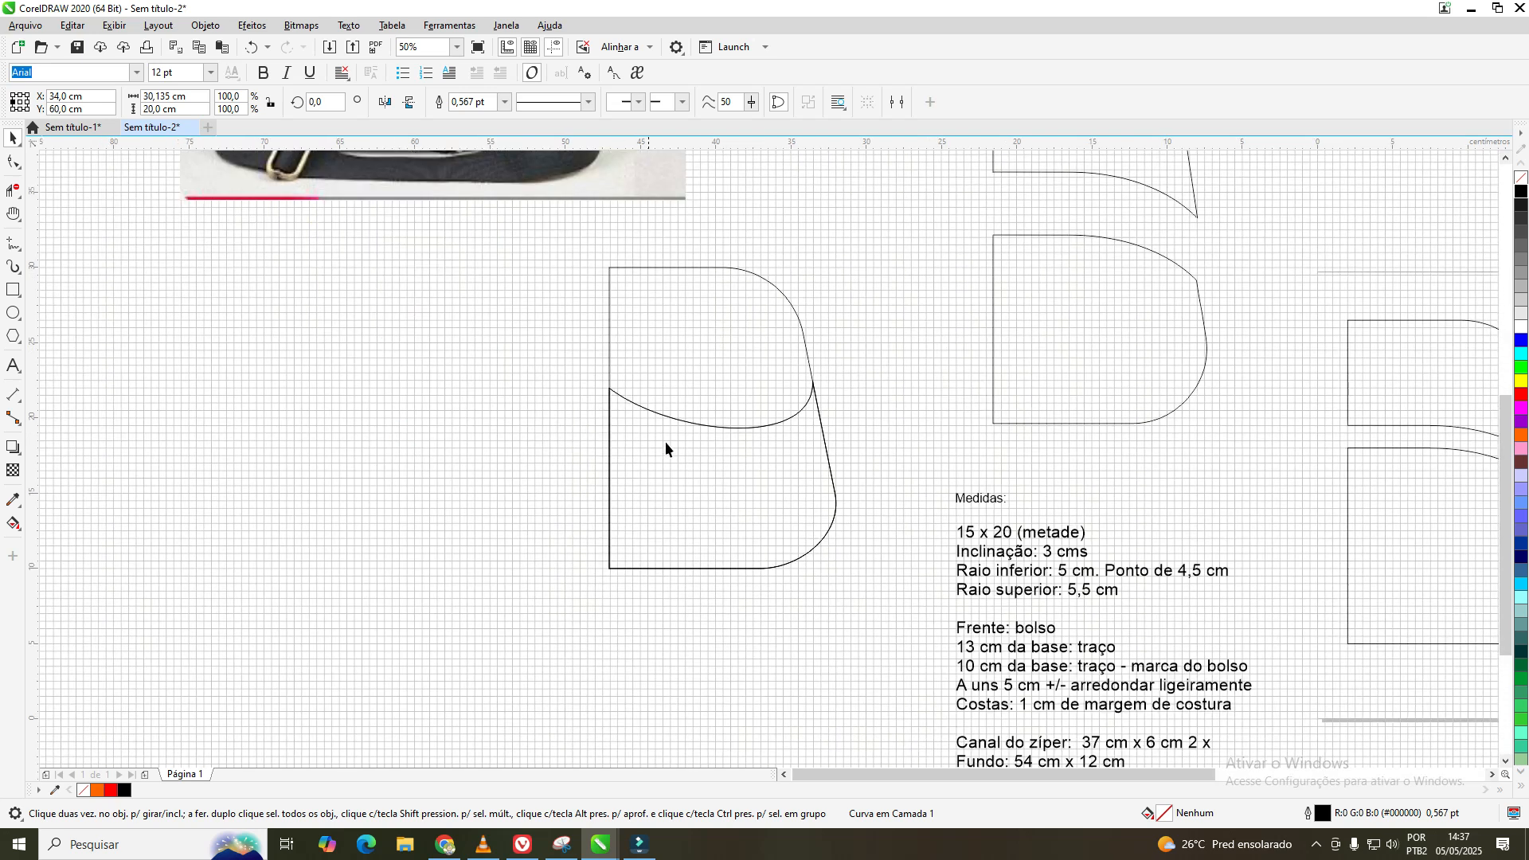
click(693, 427)
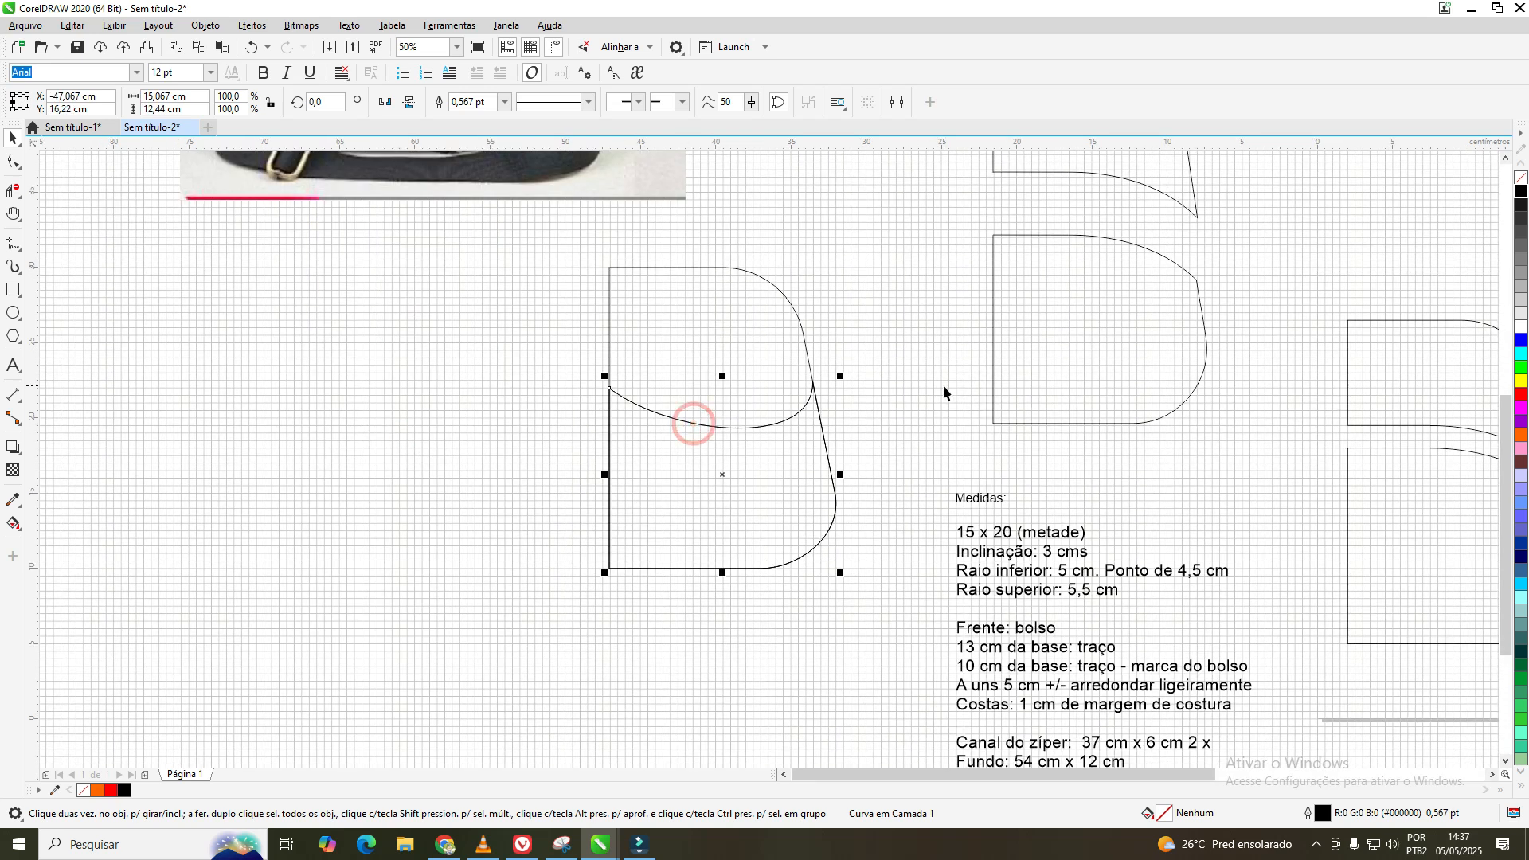
key(Escape)
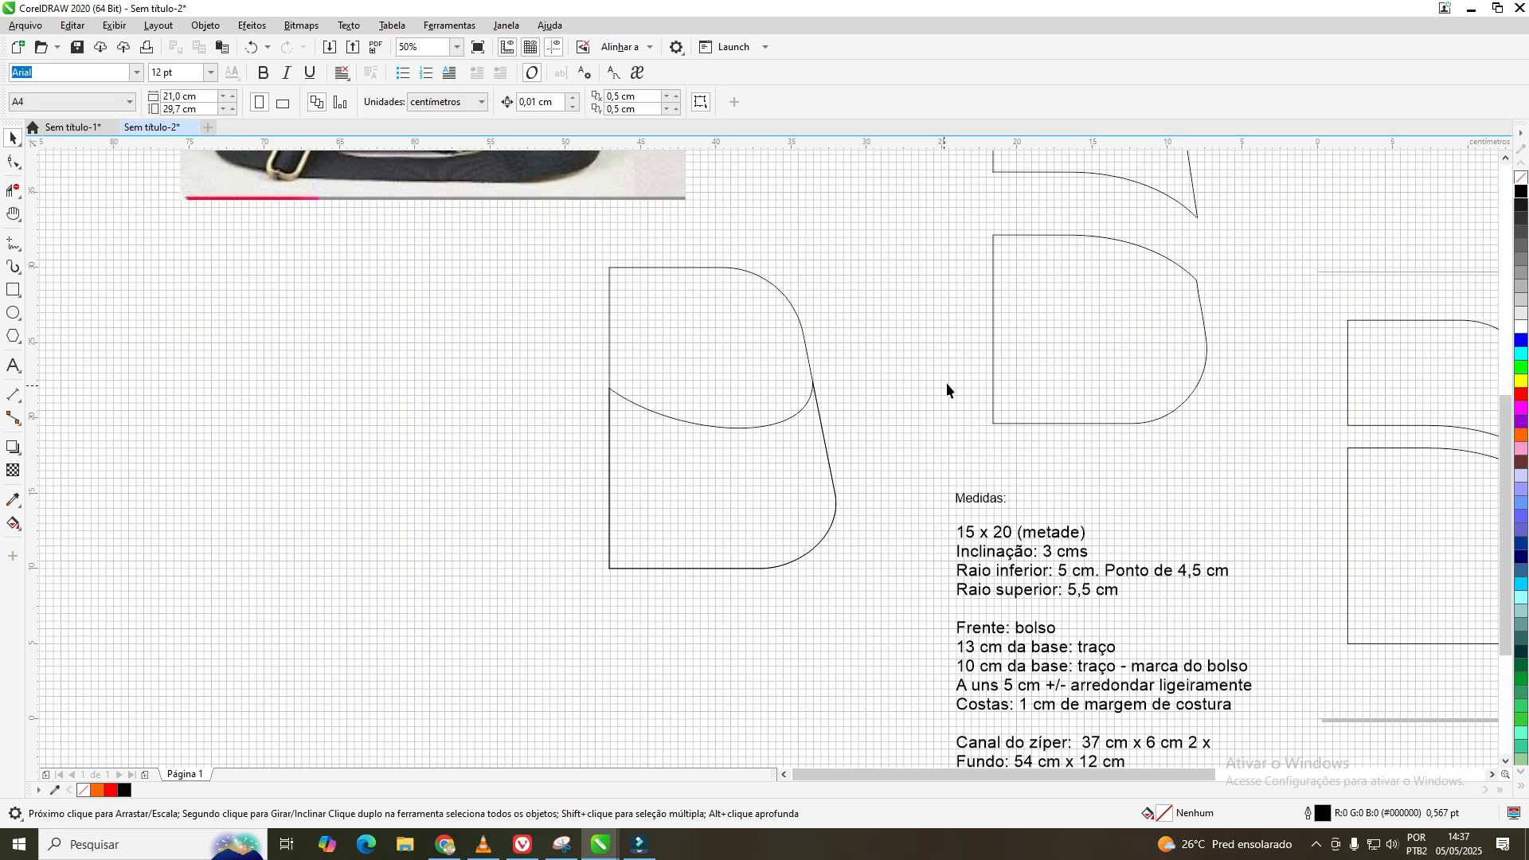
click(696, 424)
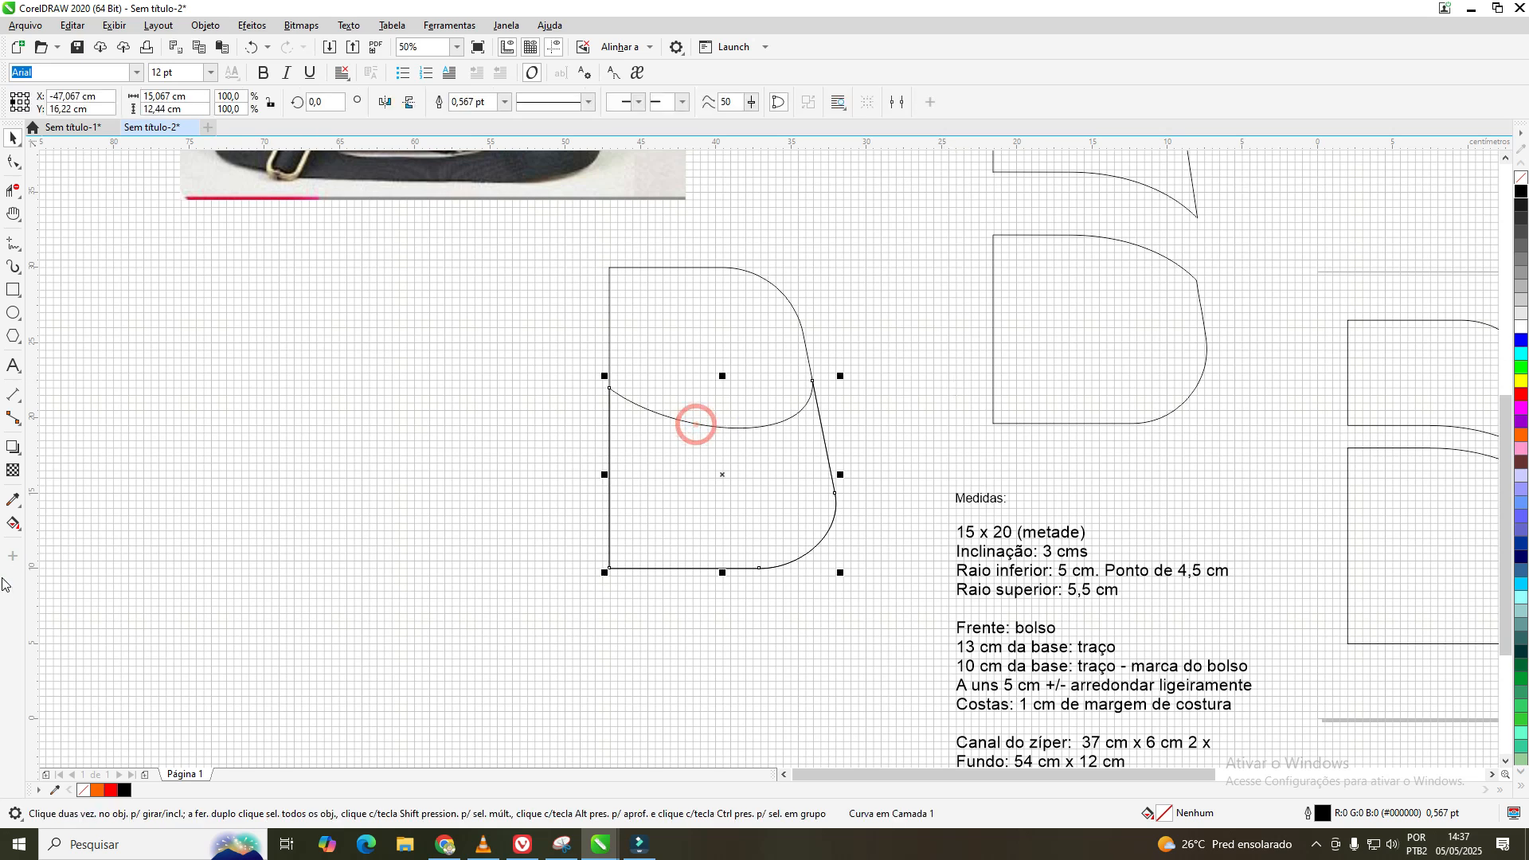
key(Delete)
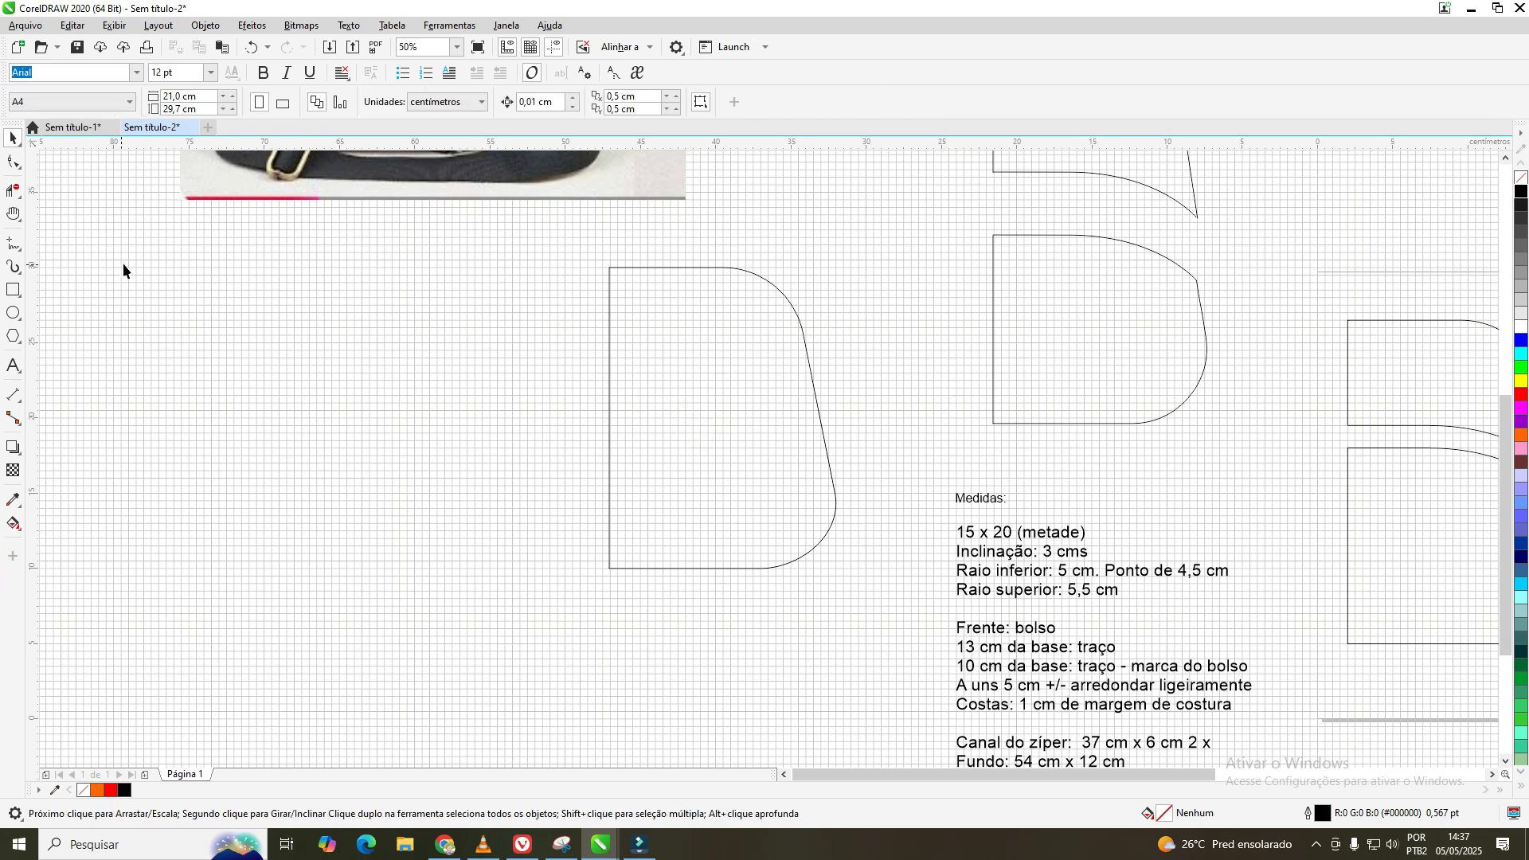
- Paste a copy of the half outline, mirrored horizontally and placed against the original's straight centre edge
click(710, 269)
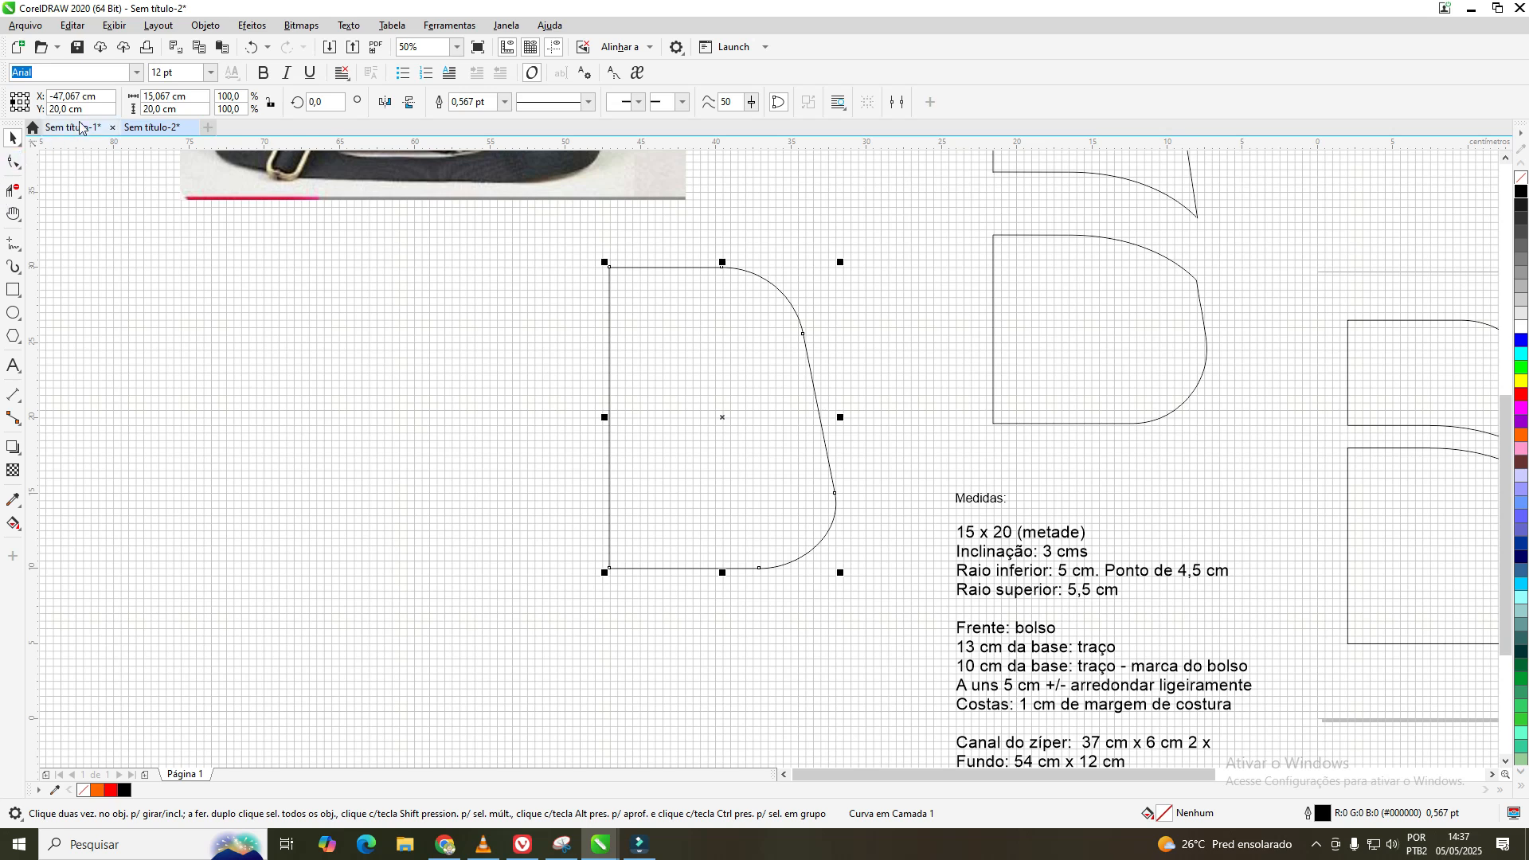
click(72, 25)
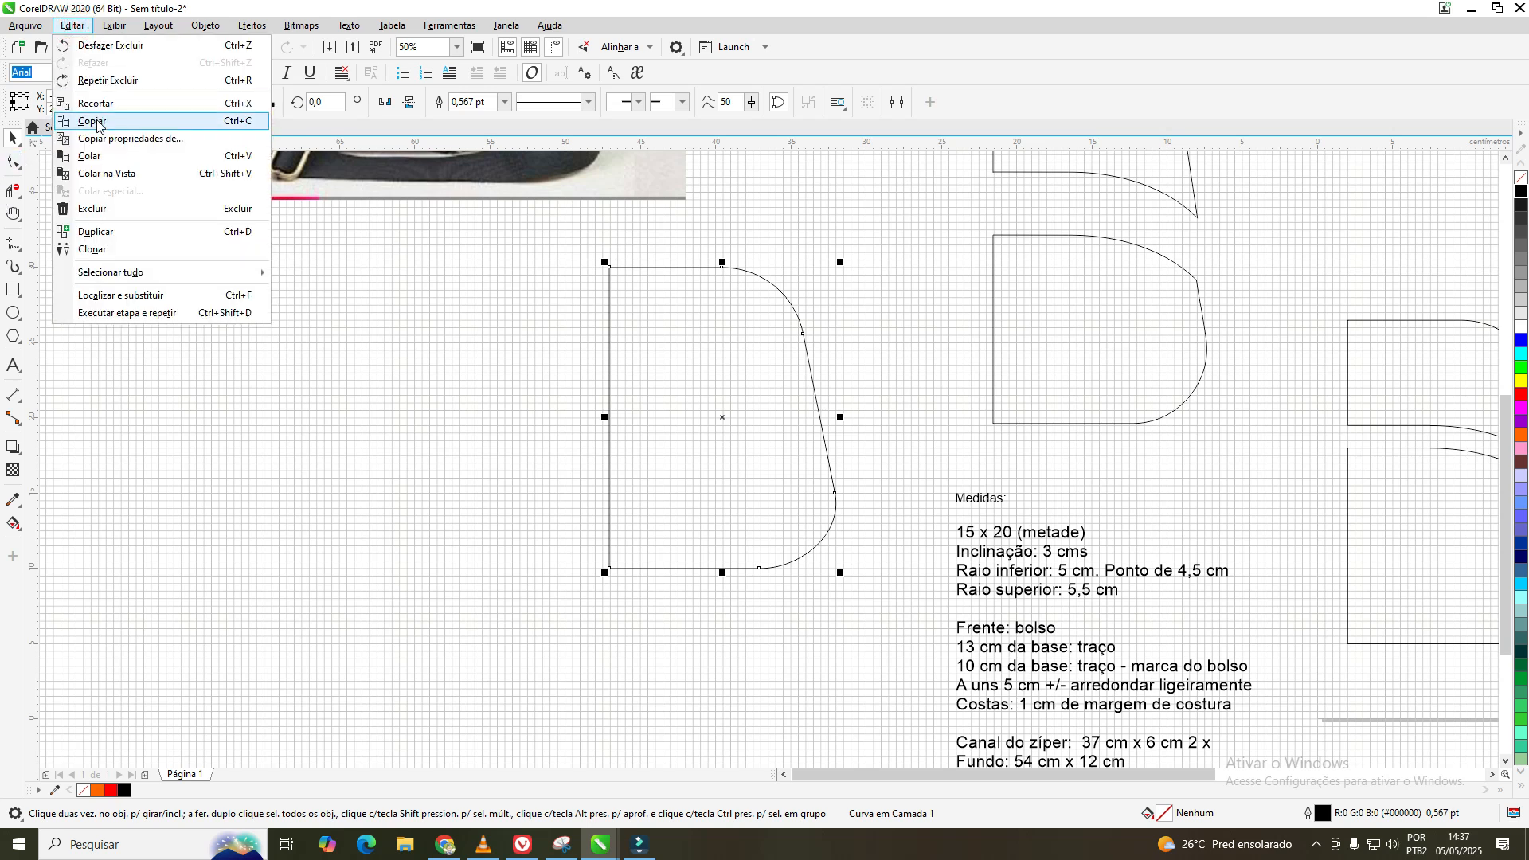
click(95, 121)
click(73, 25)
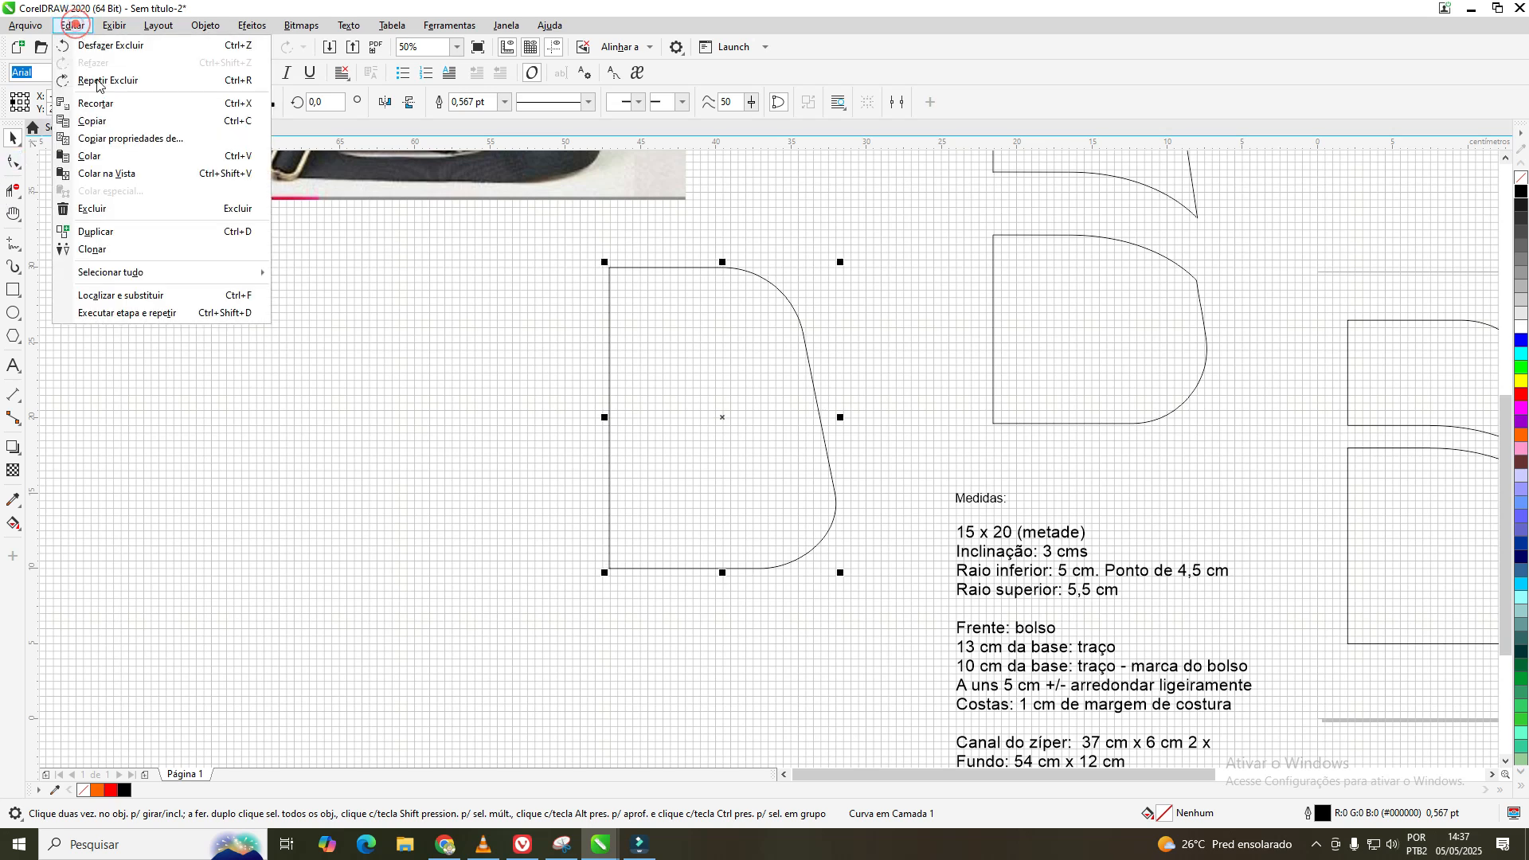
click(98, 157)
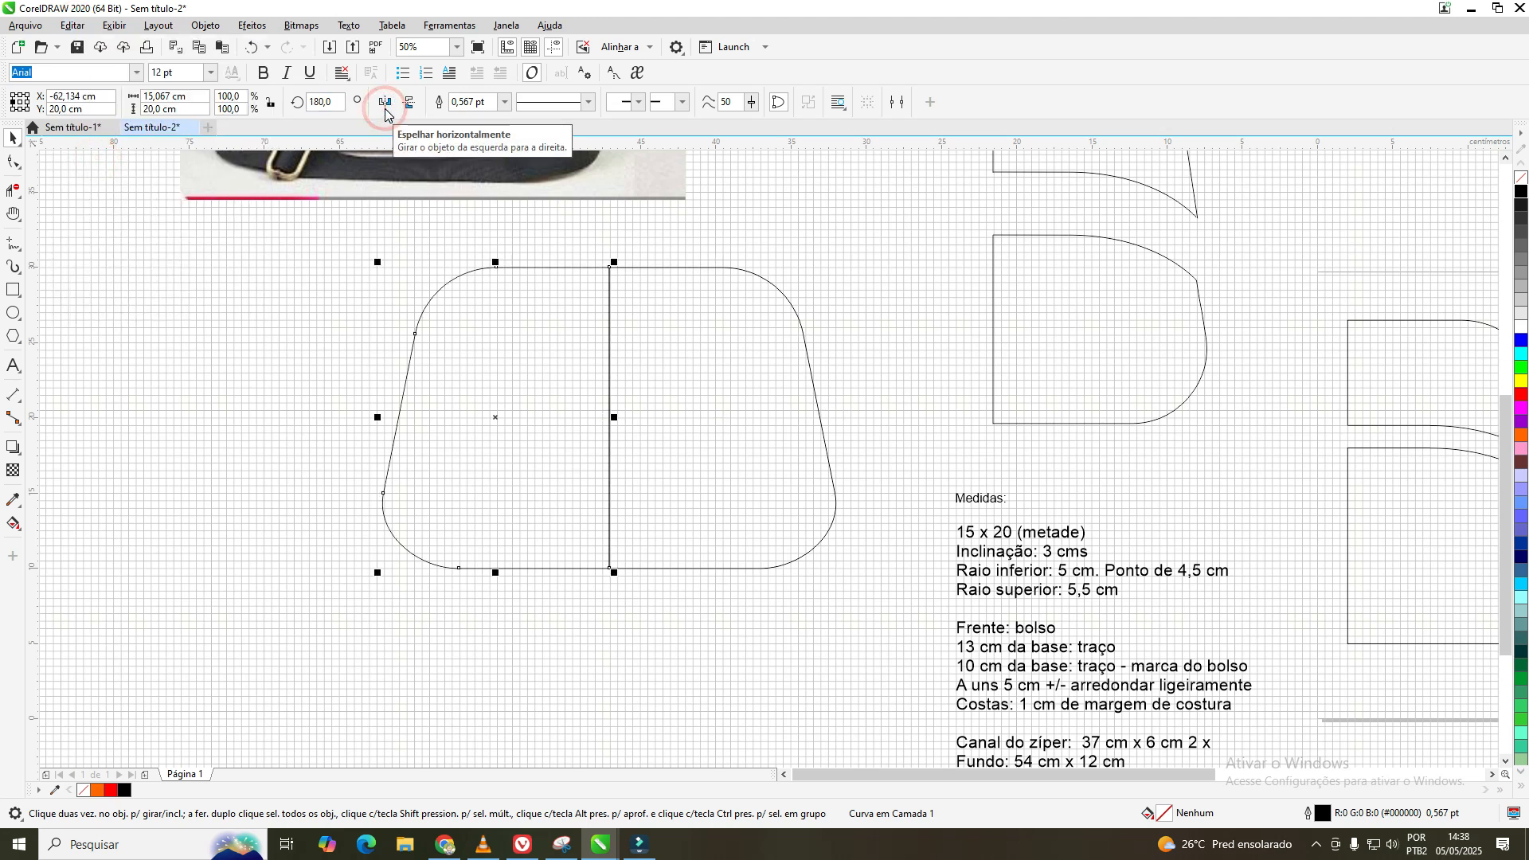
- Inspect where the two mirrored halves meet at the centre and weld them into one closed bag outline
scroll(746, 467, up, 1)
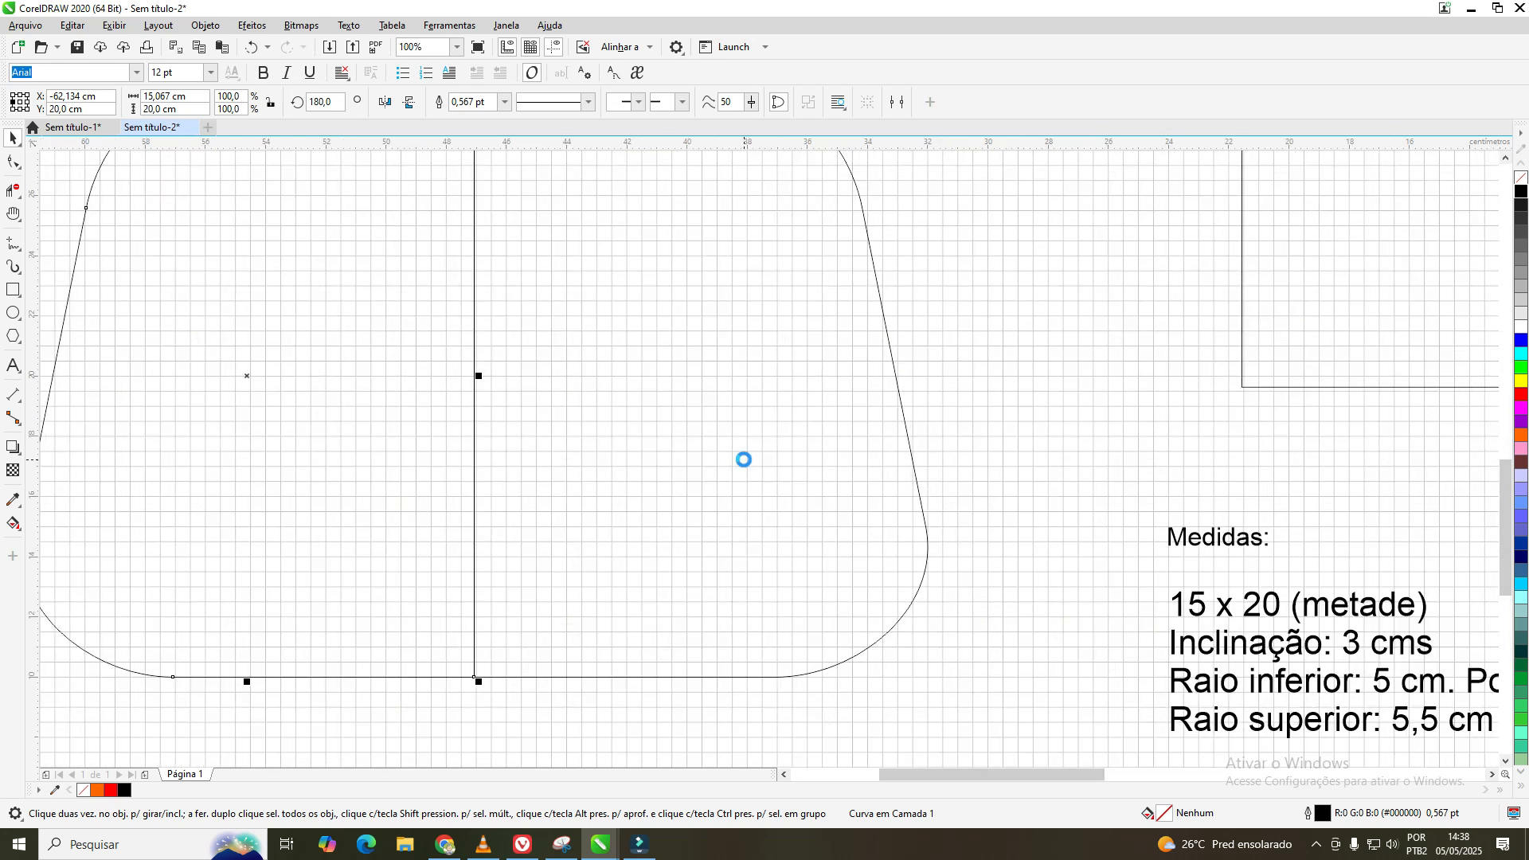
scroll(745, 459, up, 1)
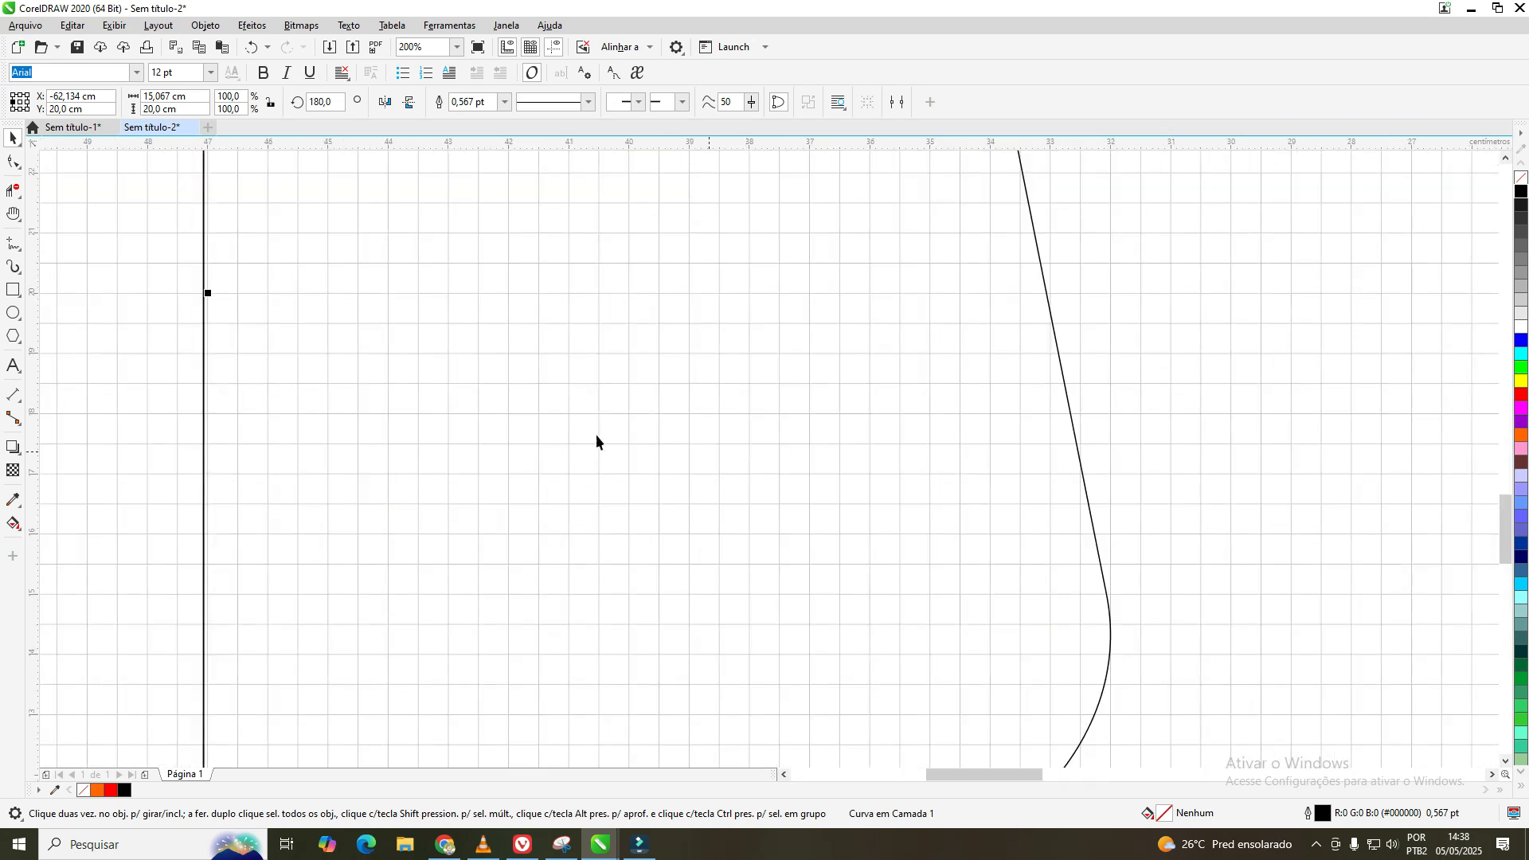
click(14, 215)
drag(536, 290, 631, 491)
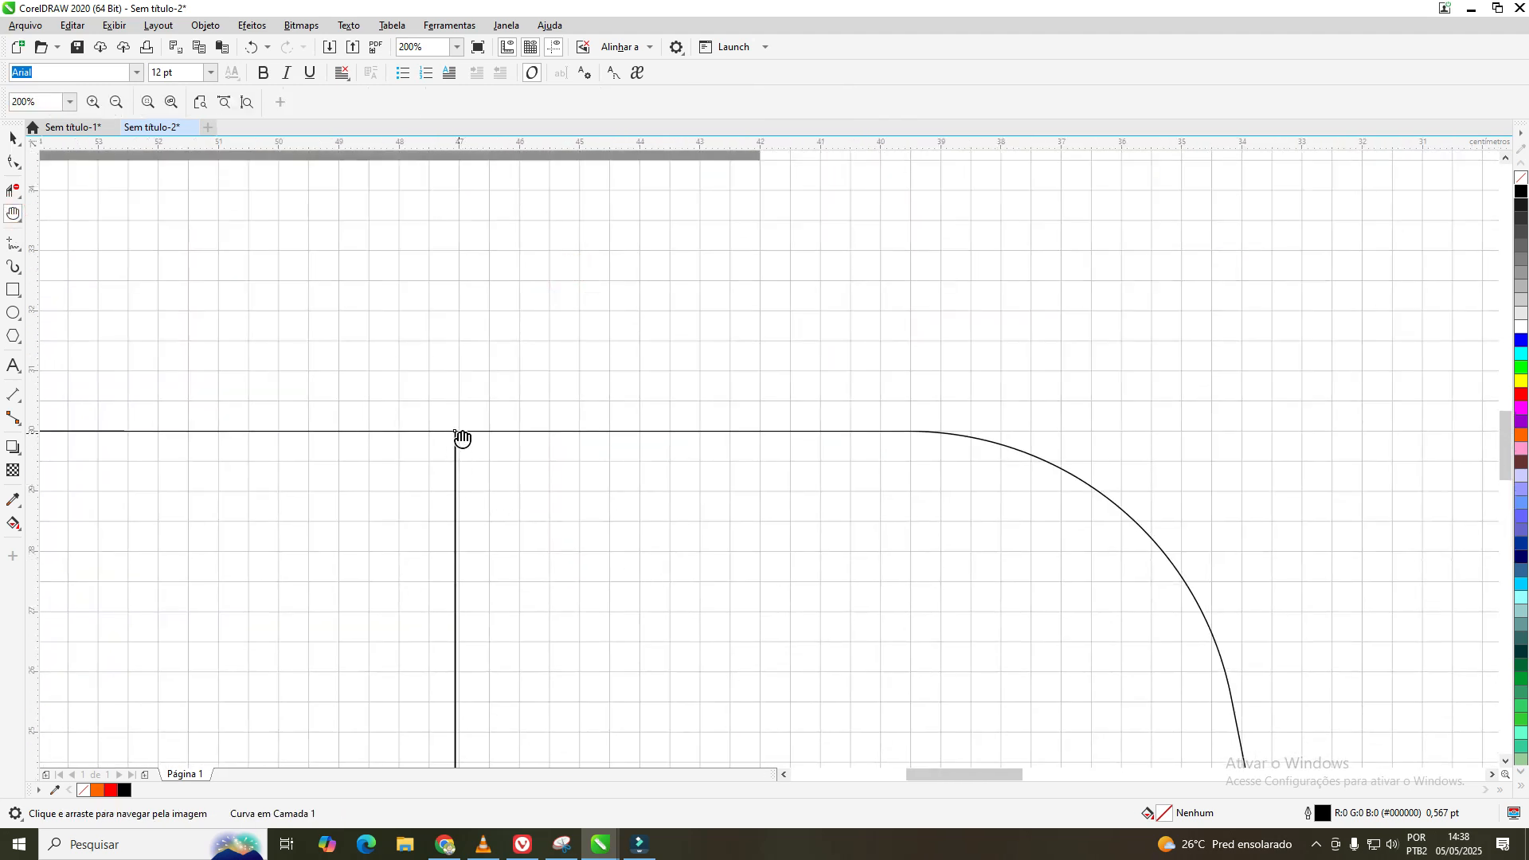
scroll(548, 474, up, 3)
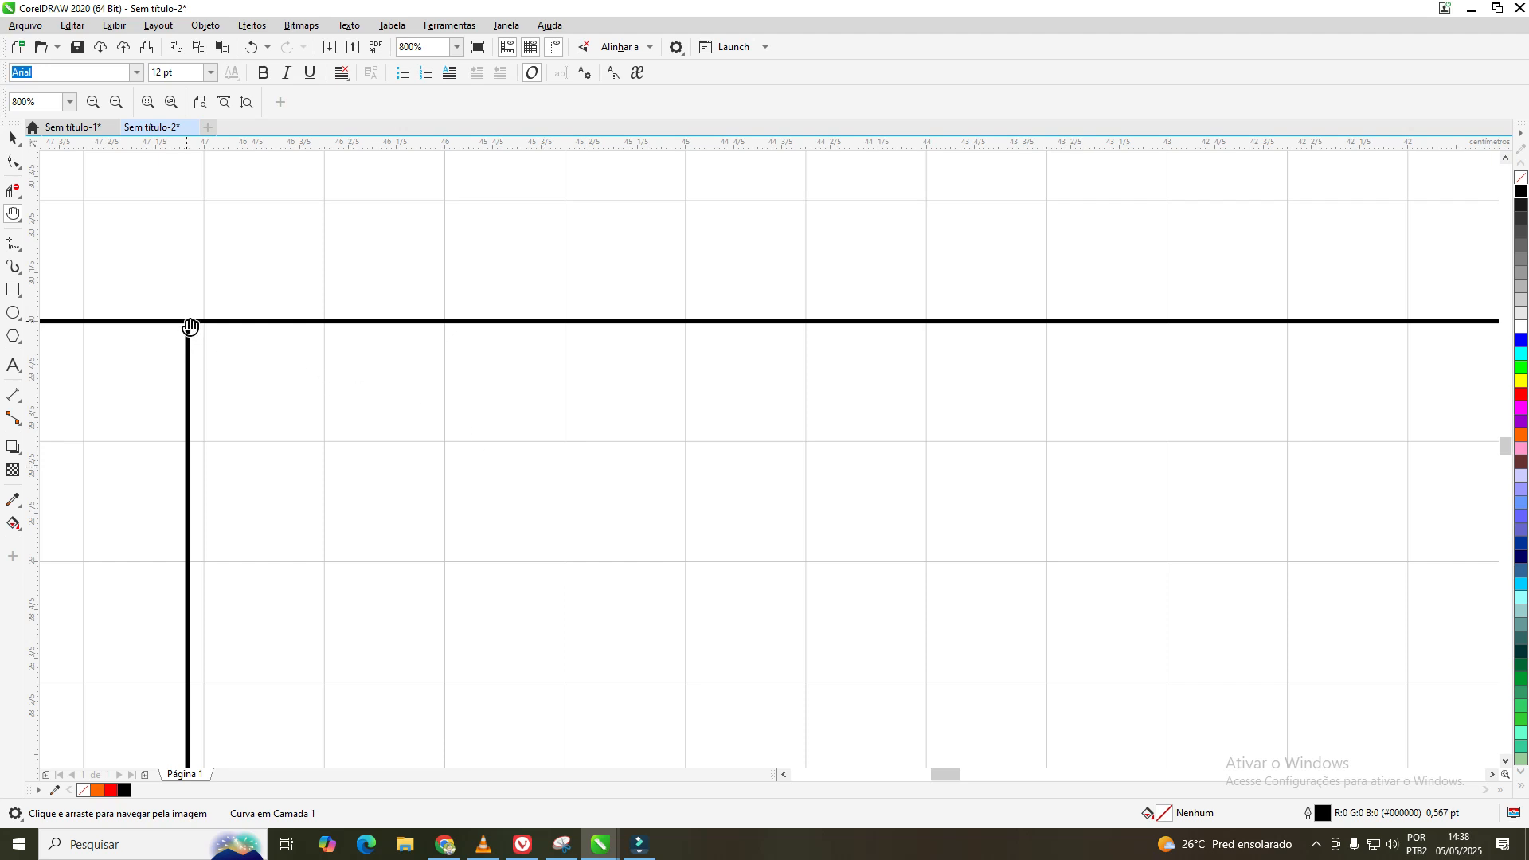
scroll(495, 455, down, 6)
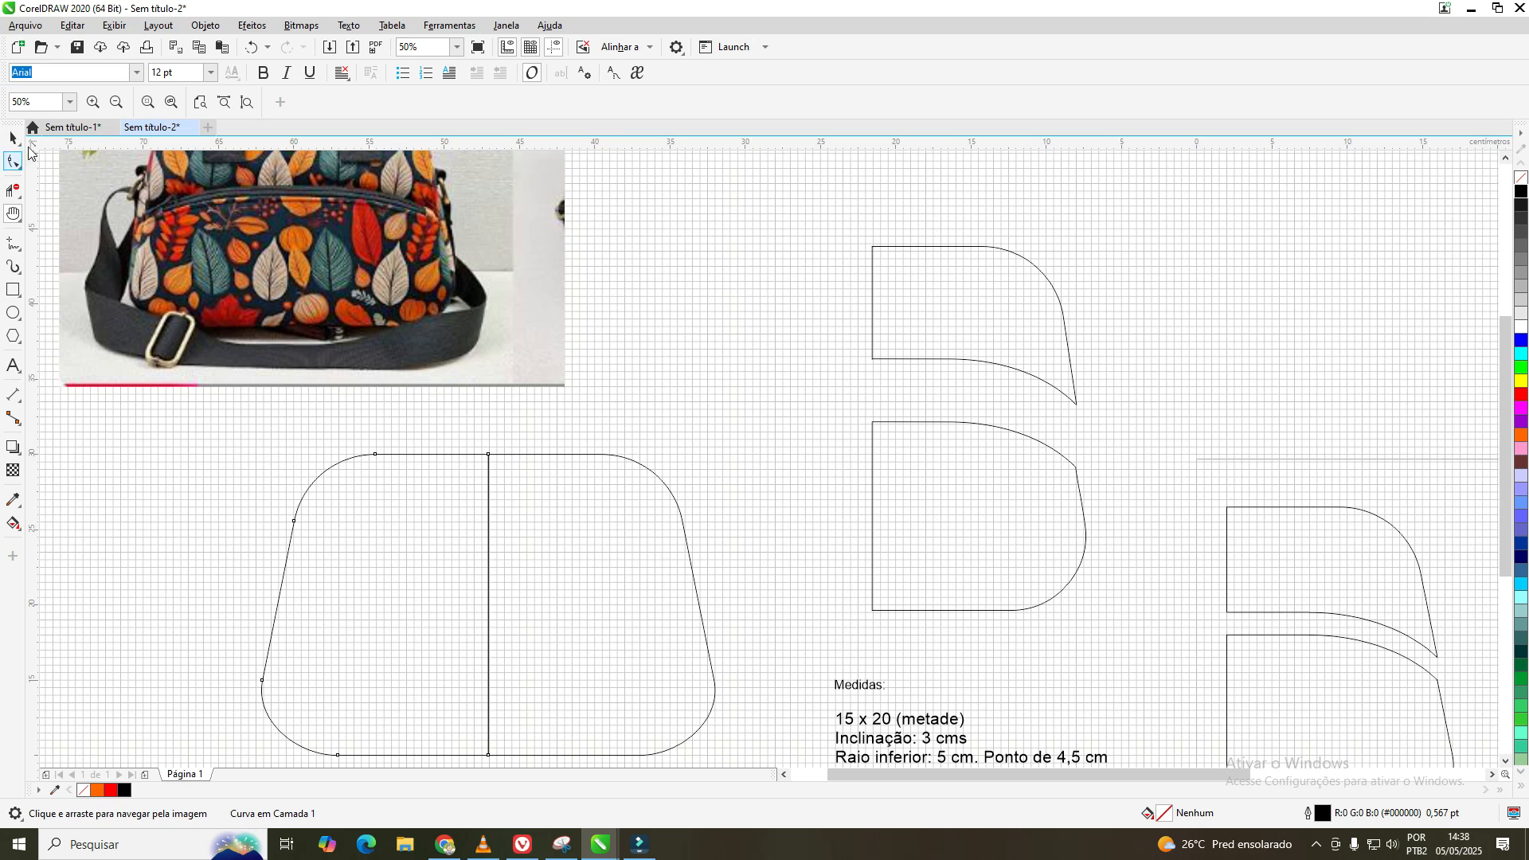
click(12, 140)
drag(224, 420, 748, 694)
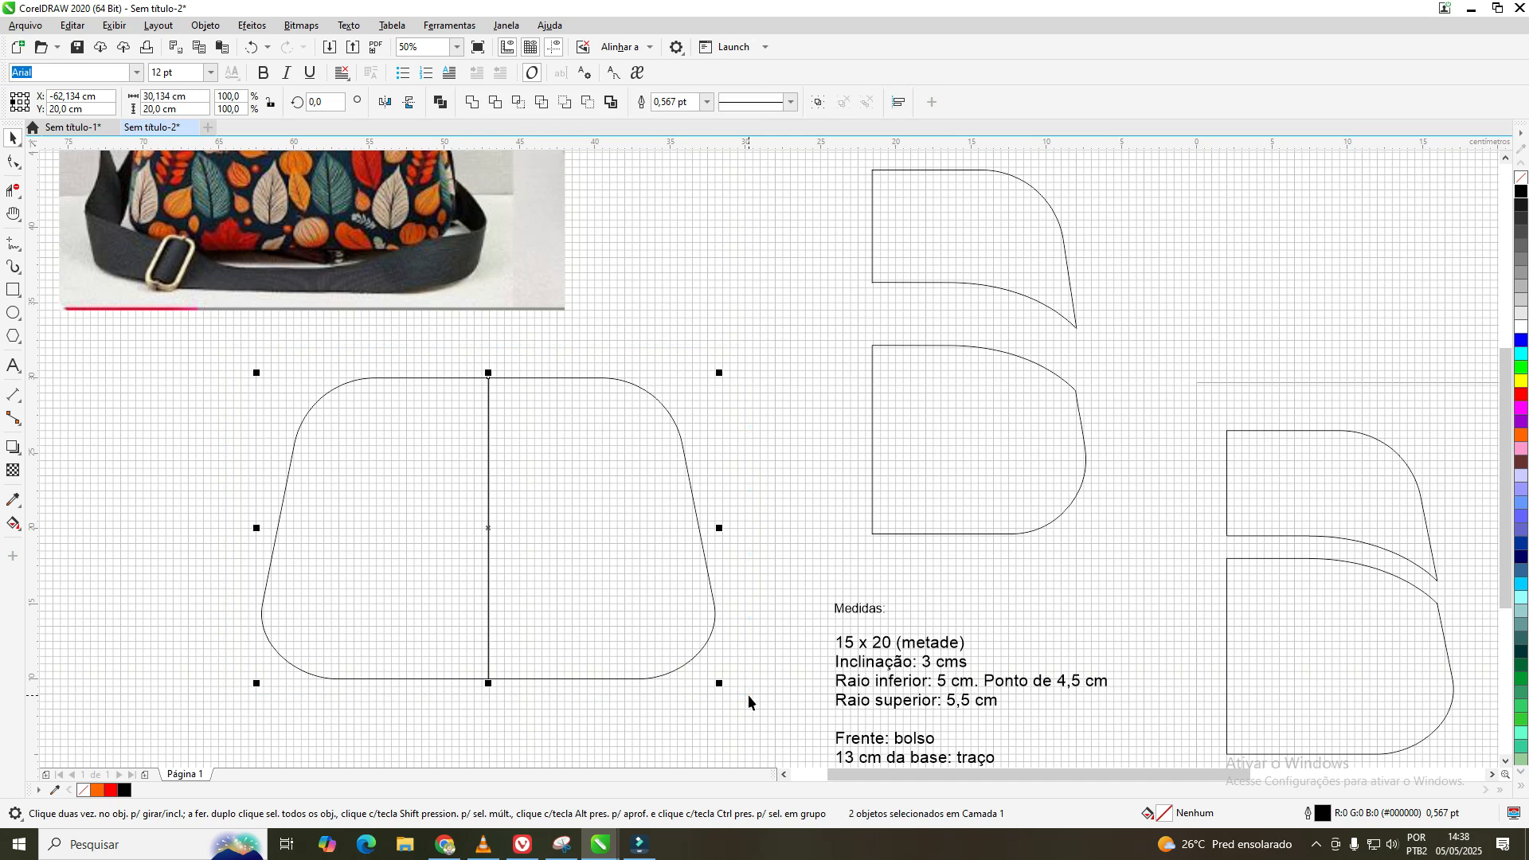
click(473, 102)
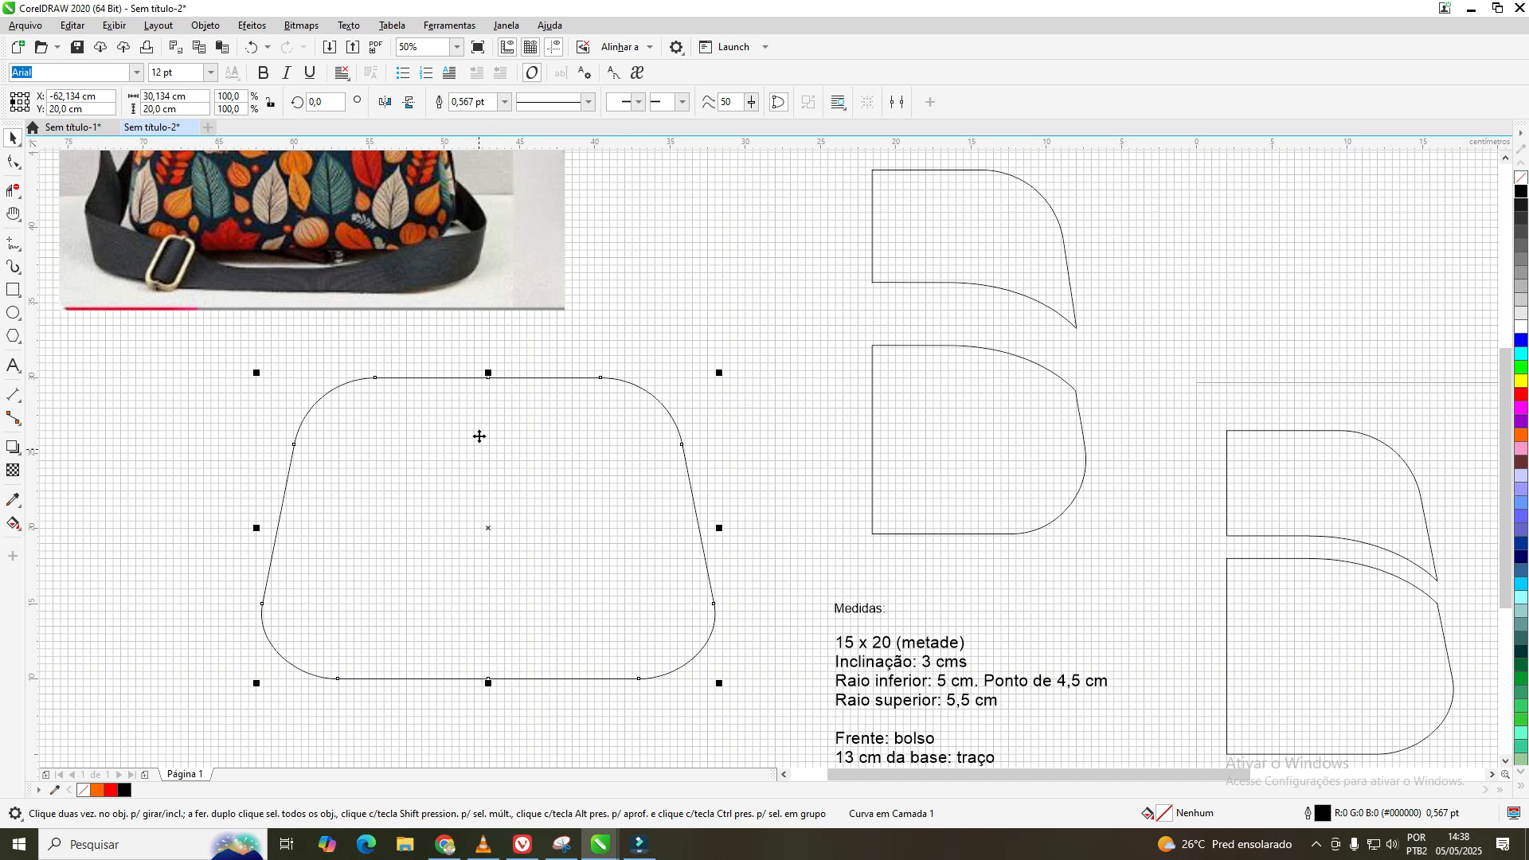
click(662, 342)
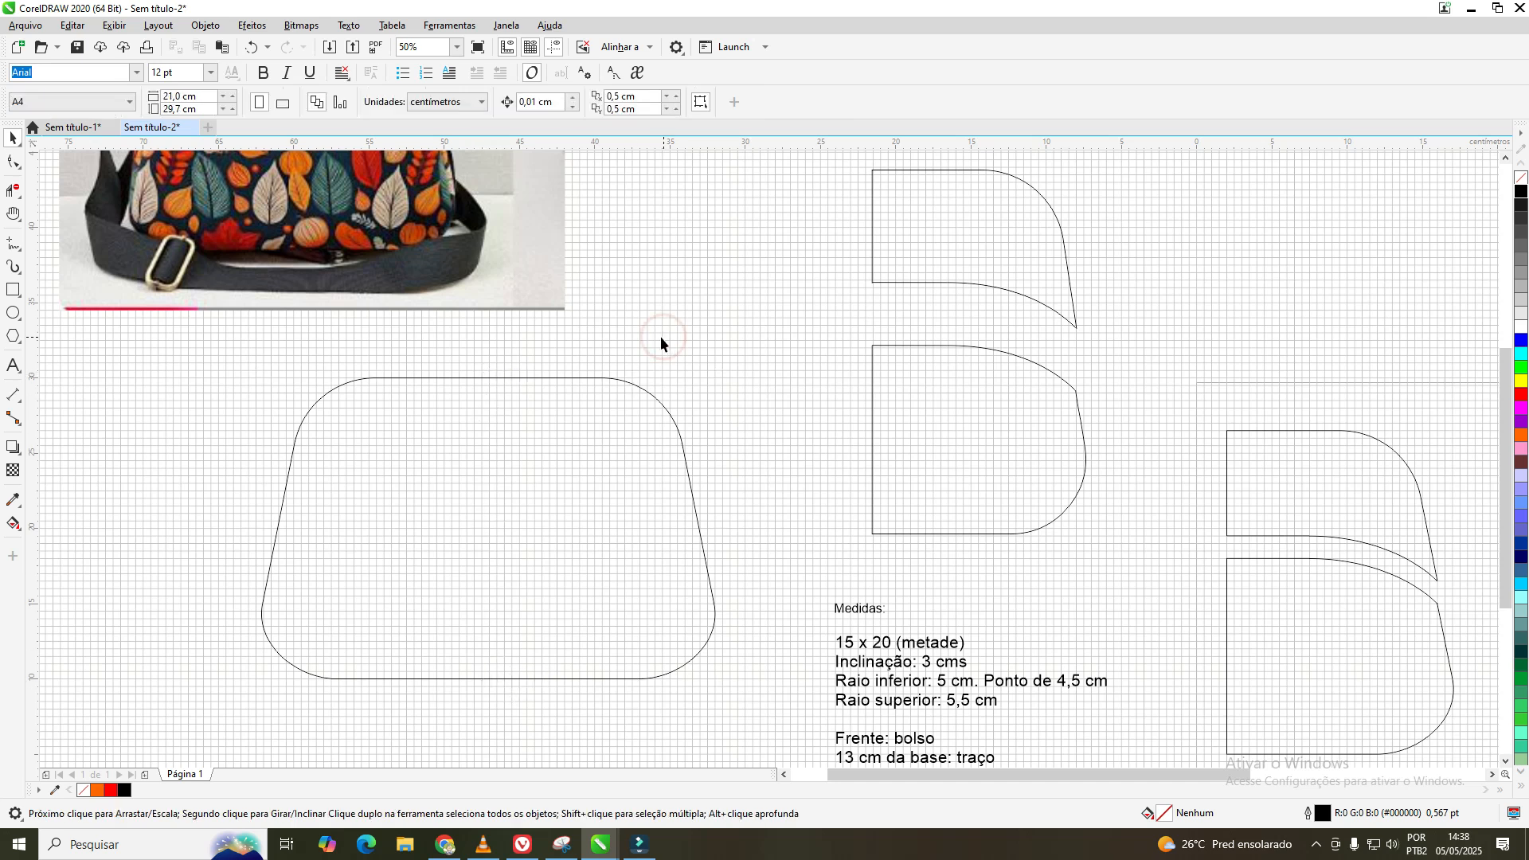
- Add a one-step outside contour with a 1.0 cm offset around the welded bag outline as the seam allowance
click(502, 378)
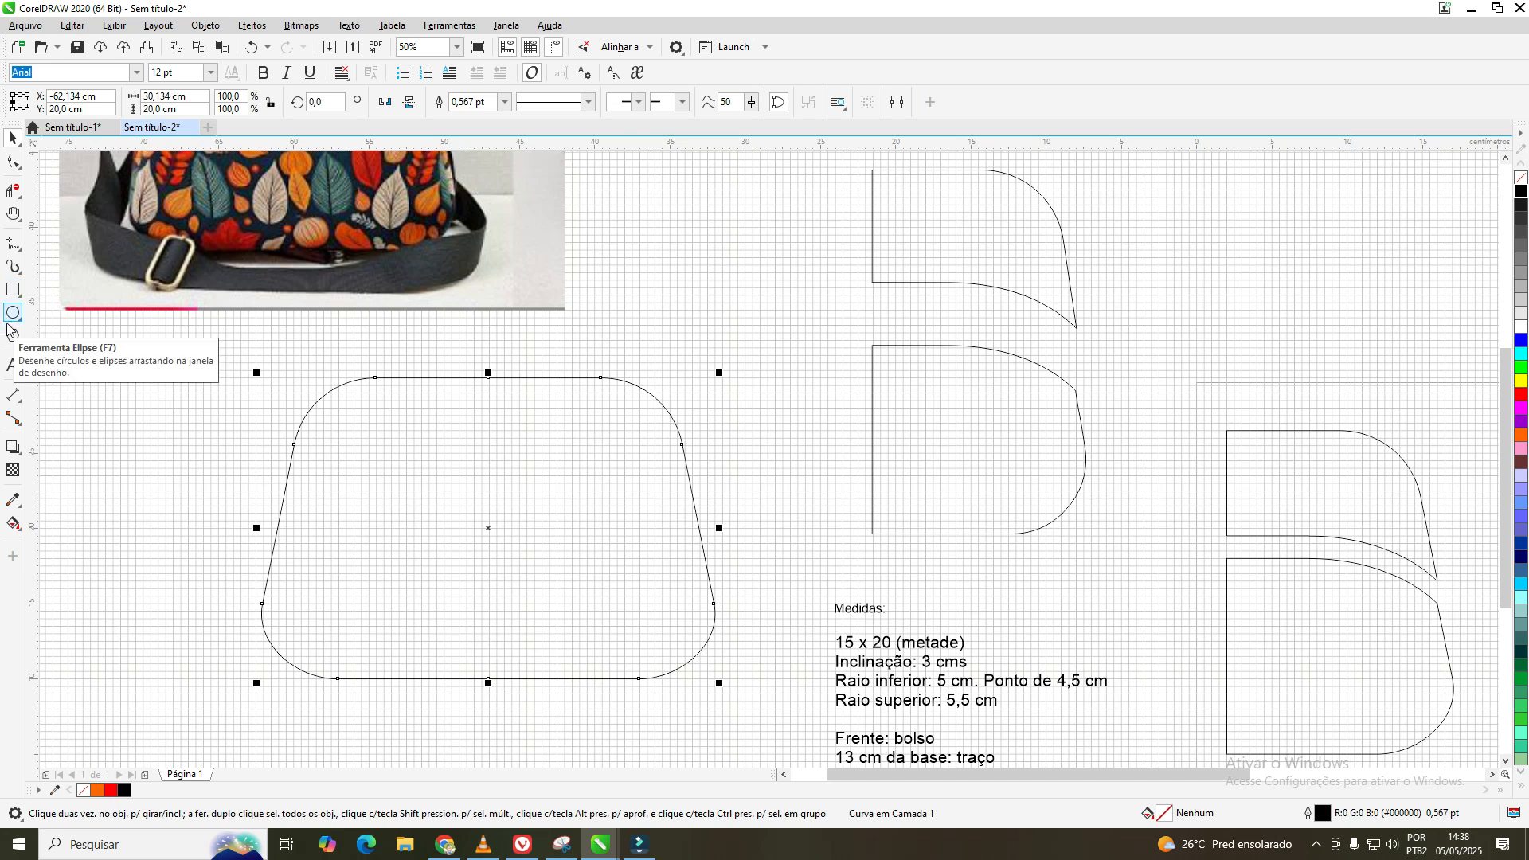
click(21, 453)
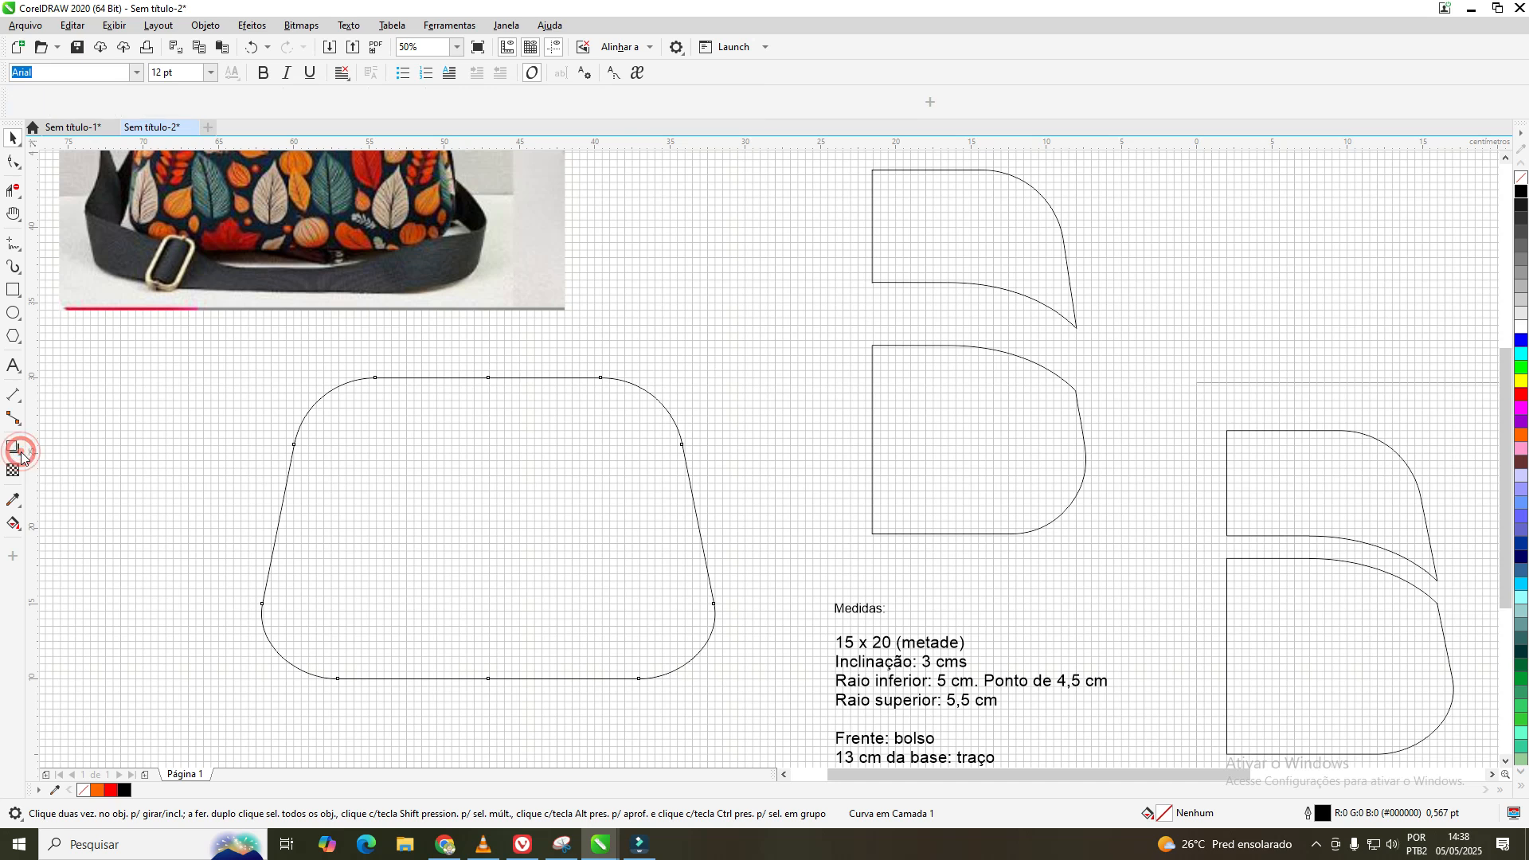
click(19, 455)
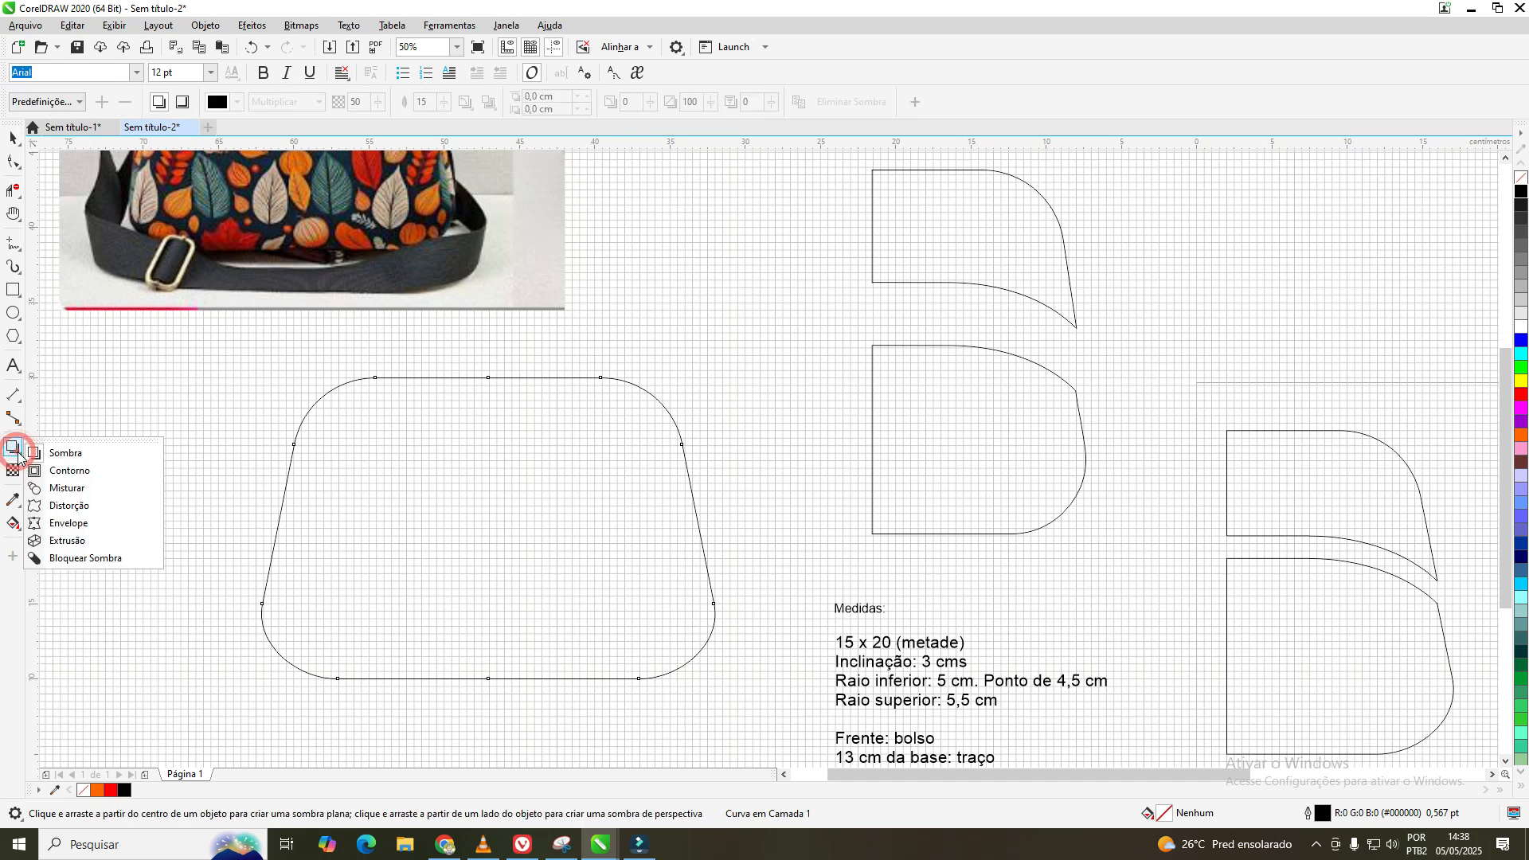
click(90, 471)
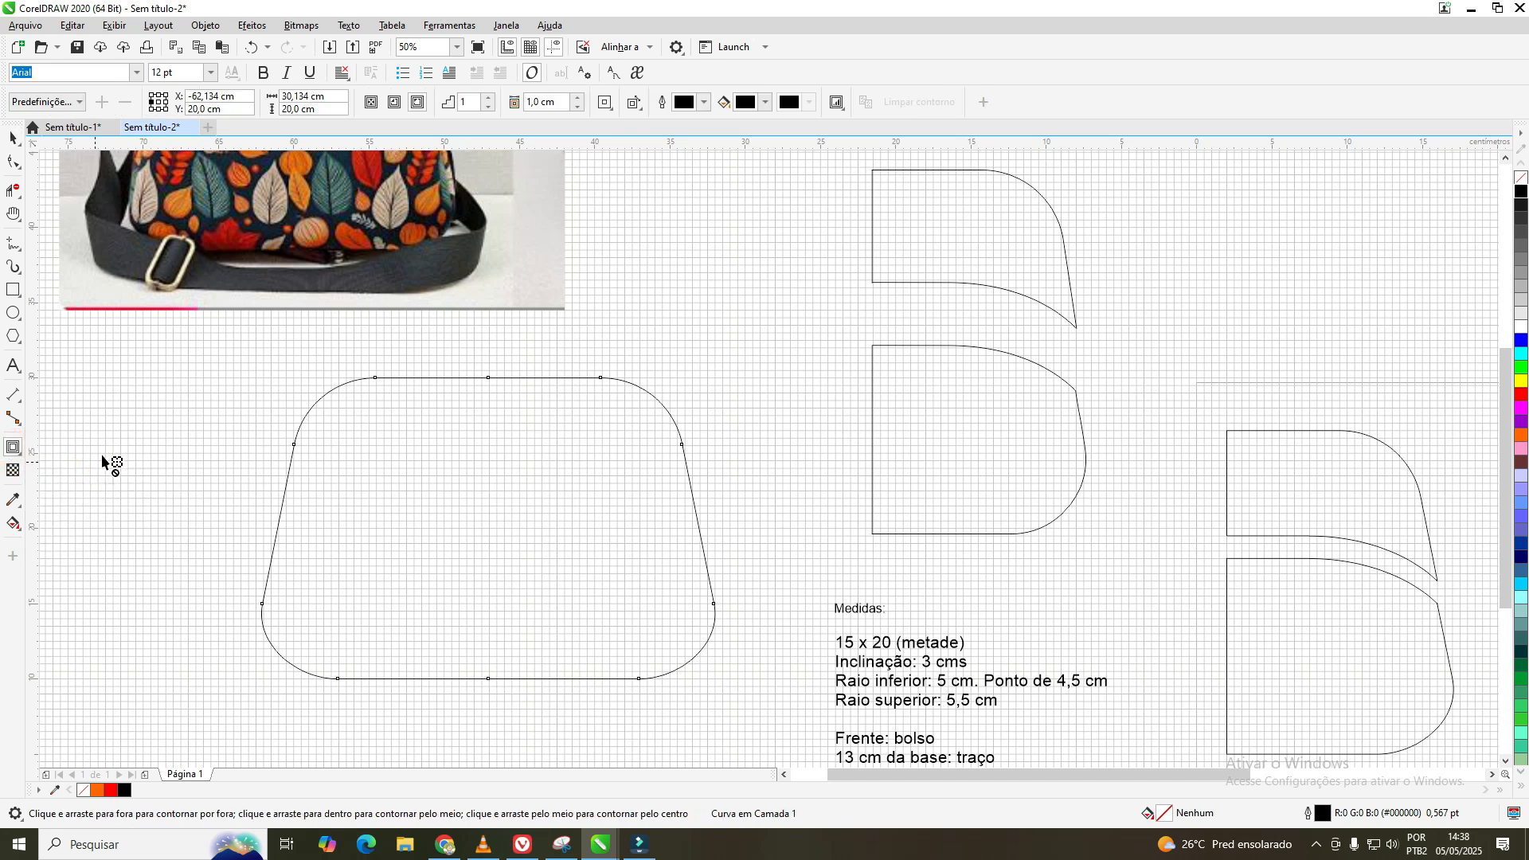
click(417, 104)
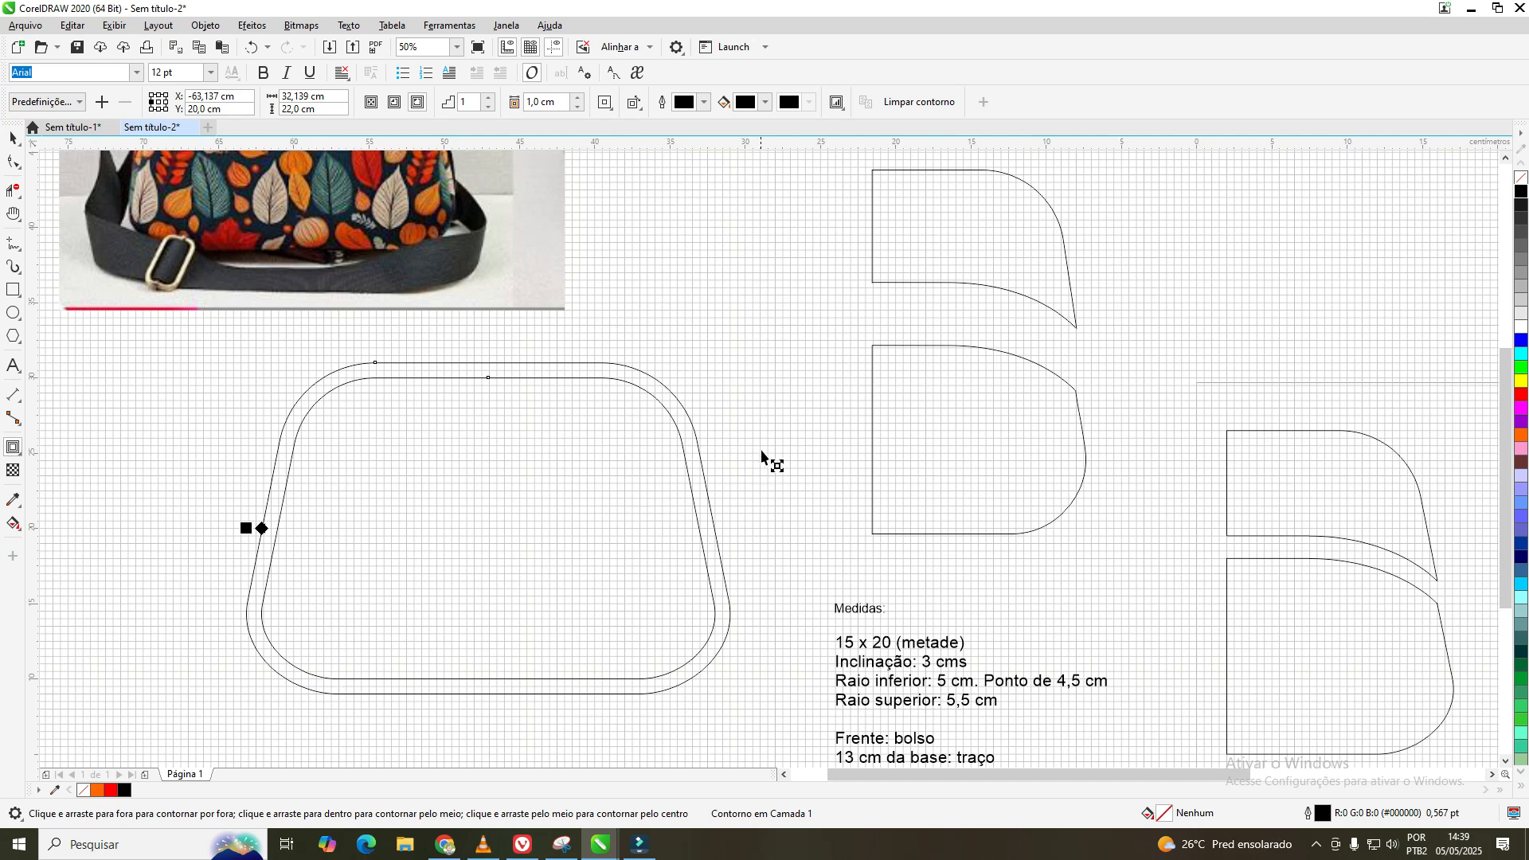
scroll(757, 466, down, 1)
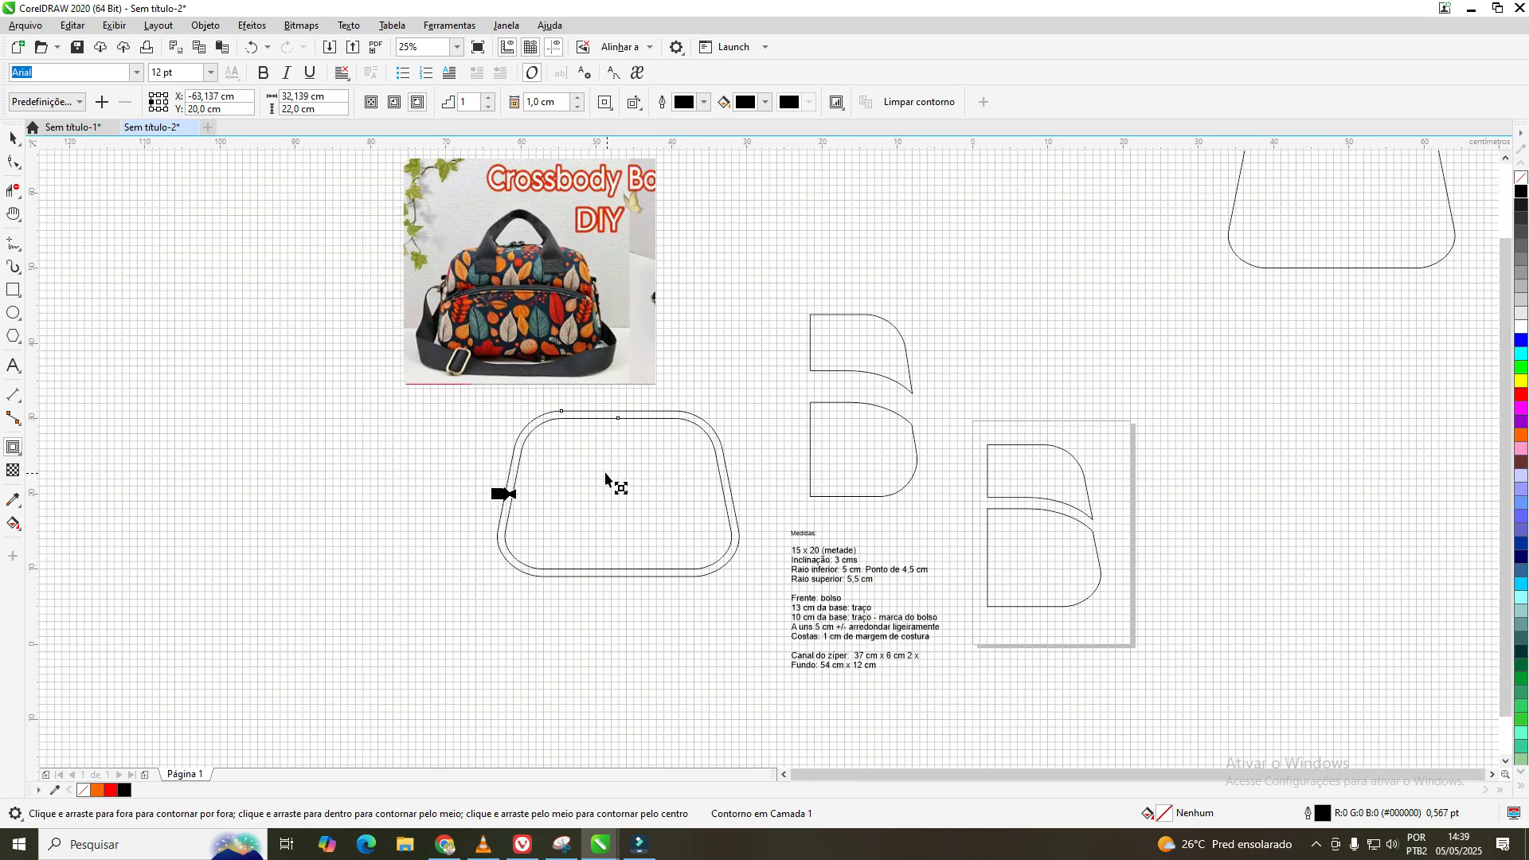
click(16, 140)
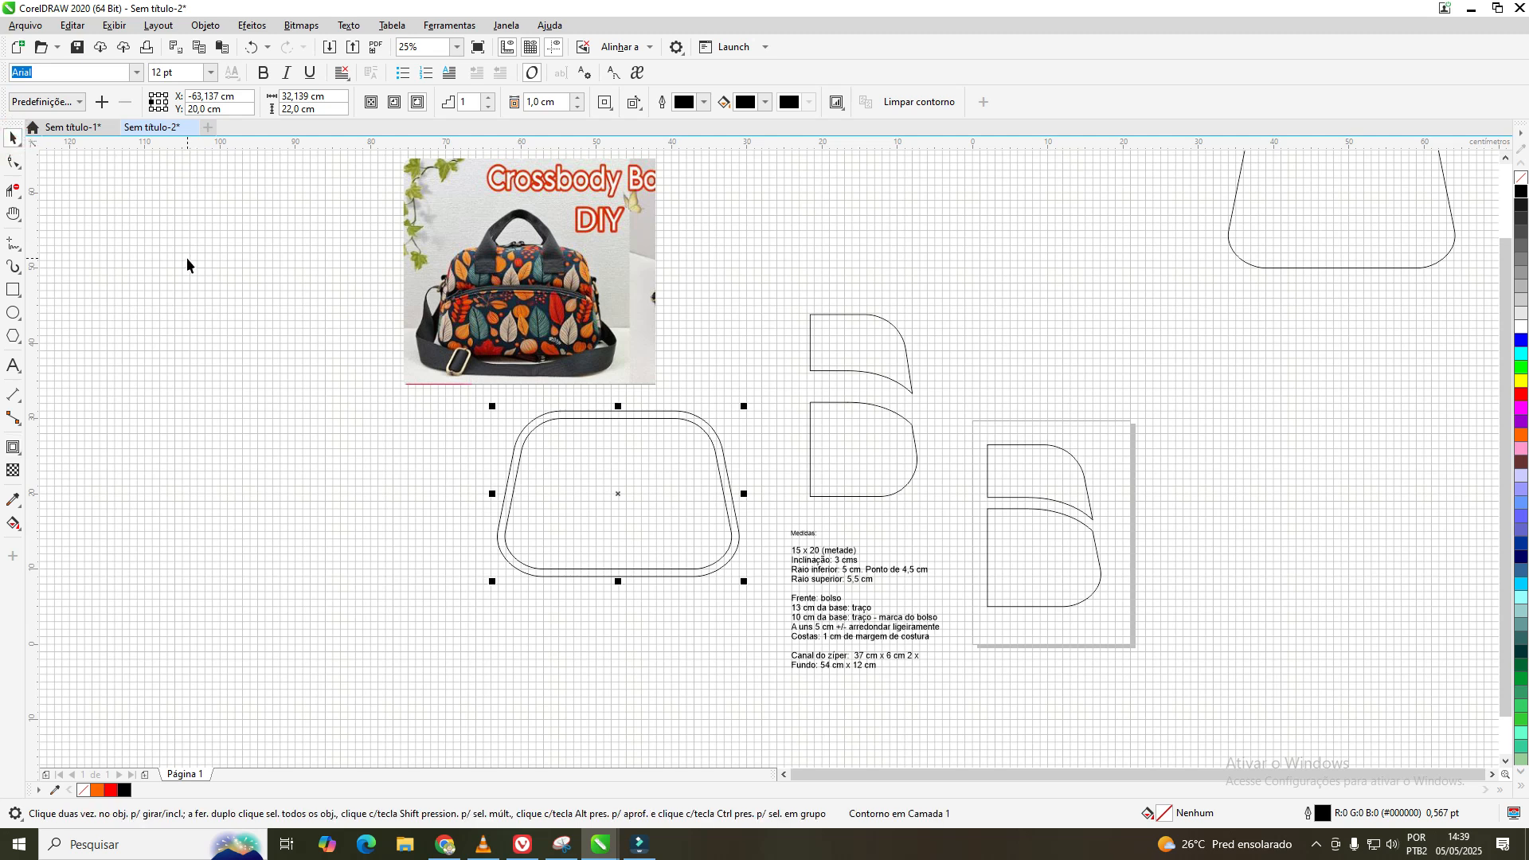
click(753, 306)
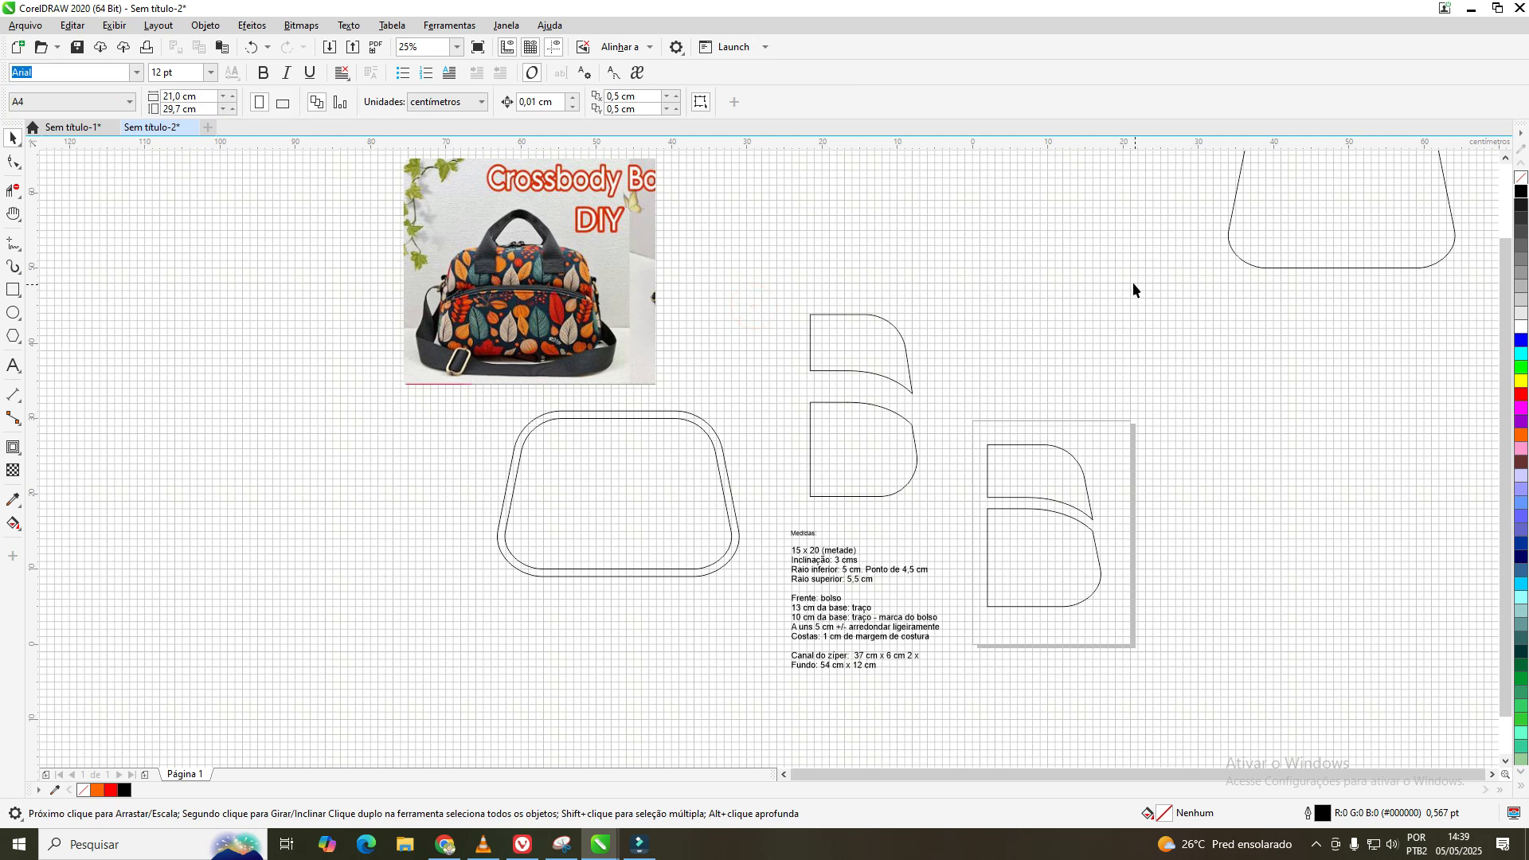
click(626, 500)
click(1080, 303)
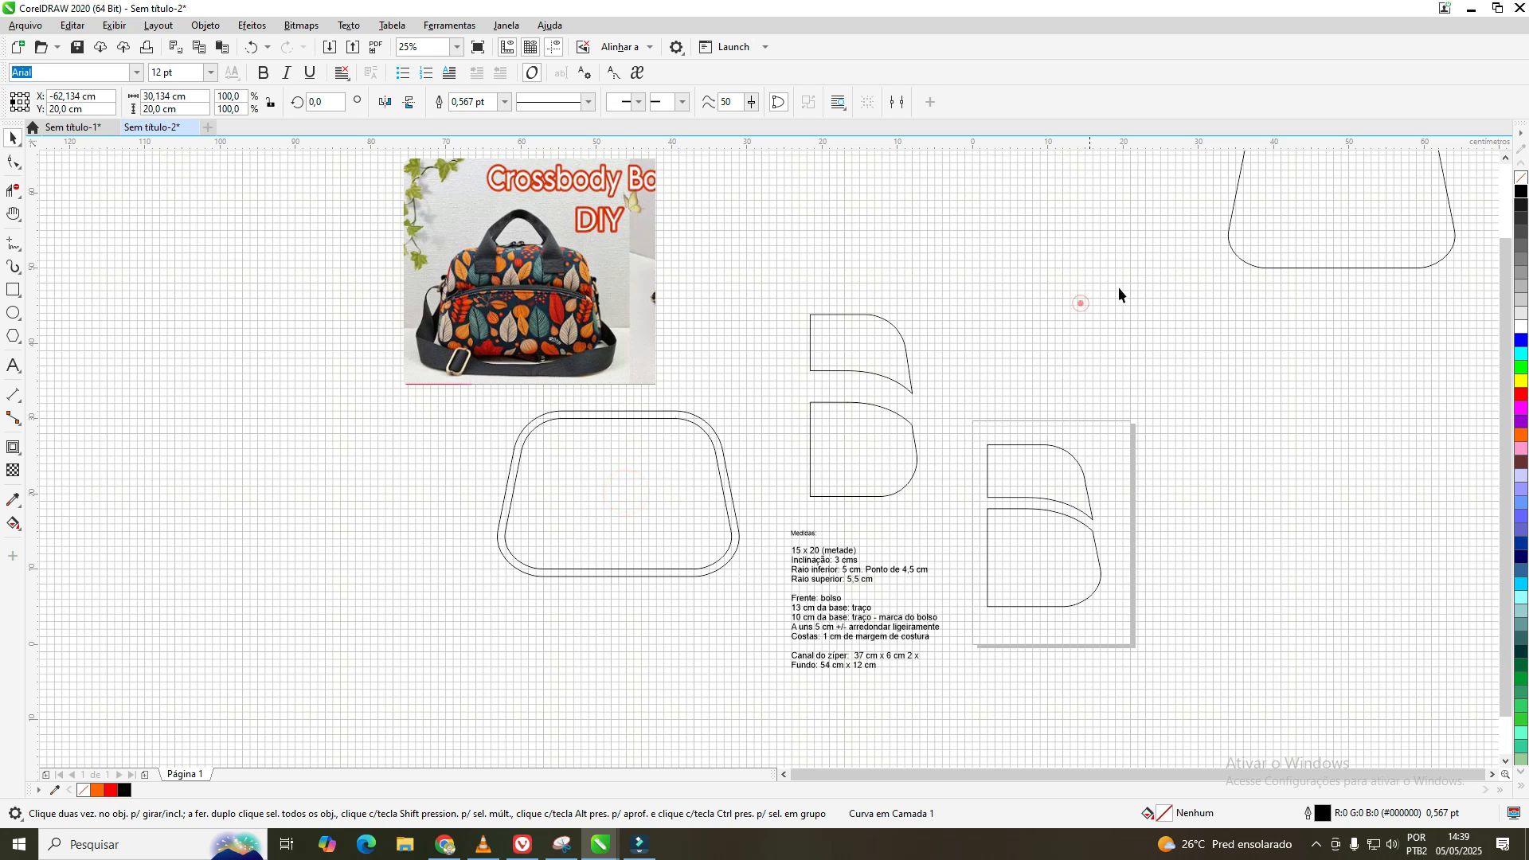
- Display the curve properties, including the curve length, of the full bag outline placed above and beyond the page
click(1253, 253)
click(13, 213)
drag(1120, 329, 551, 549)
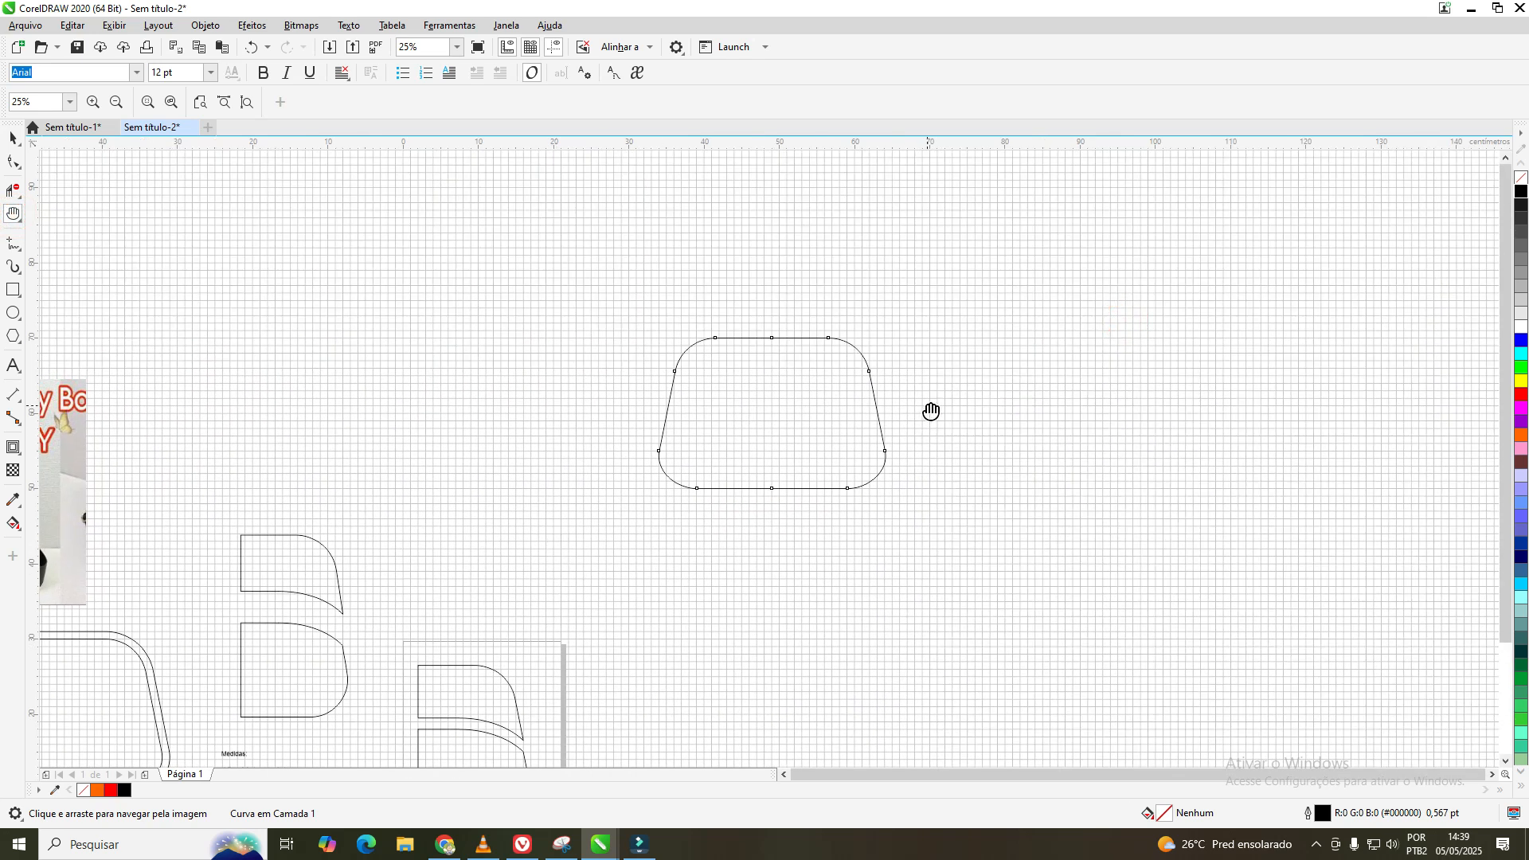
scroll(927, 406, up, 1)
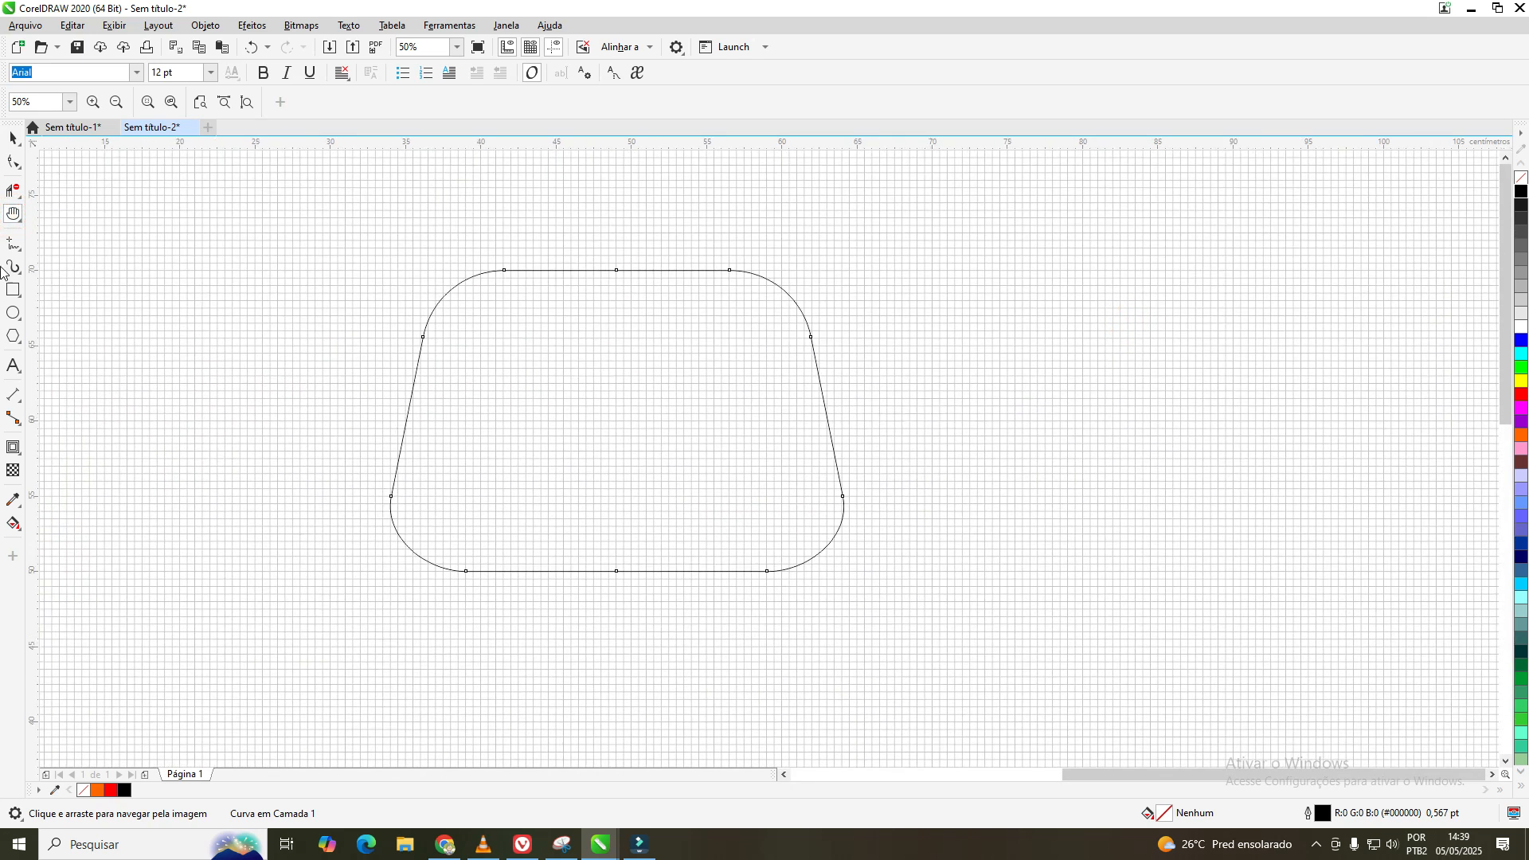
click(13, 137)
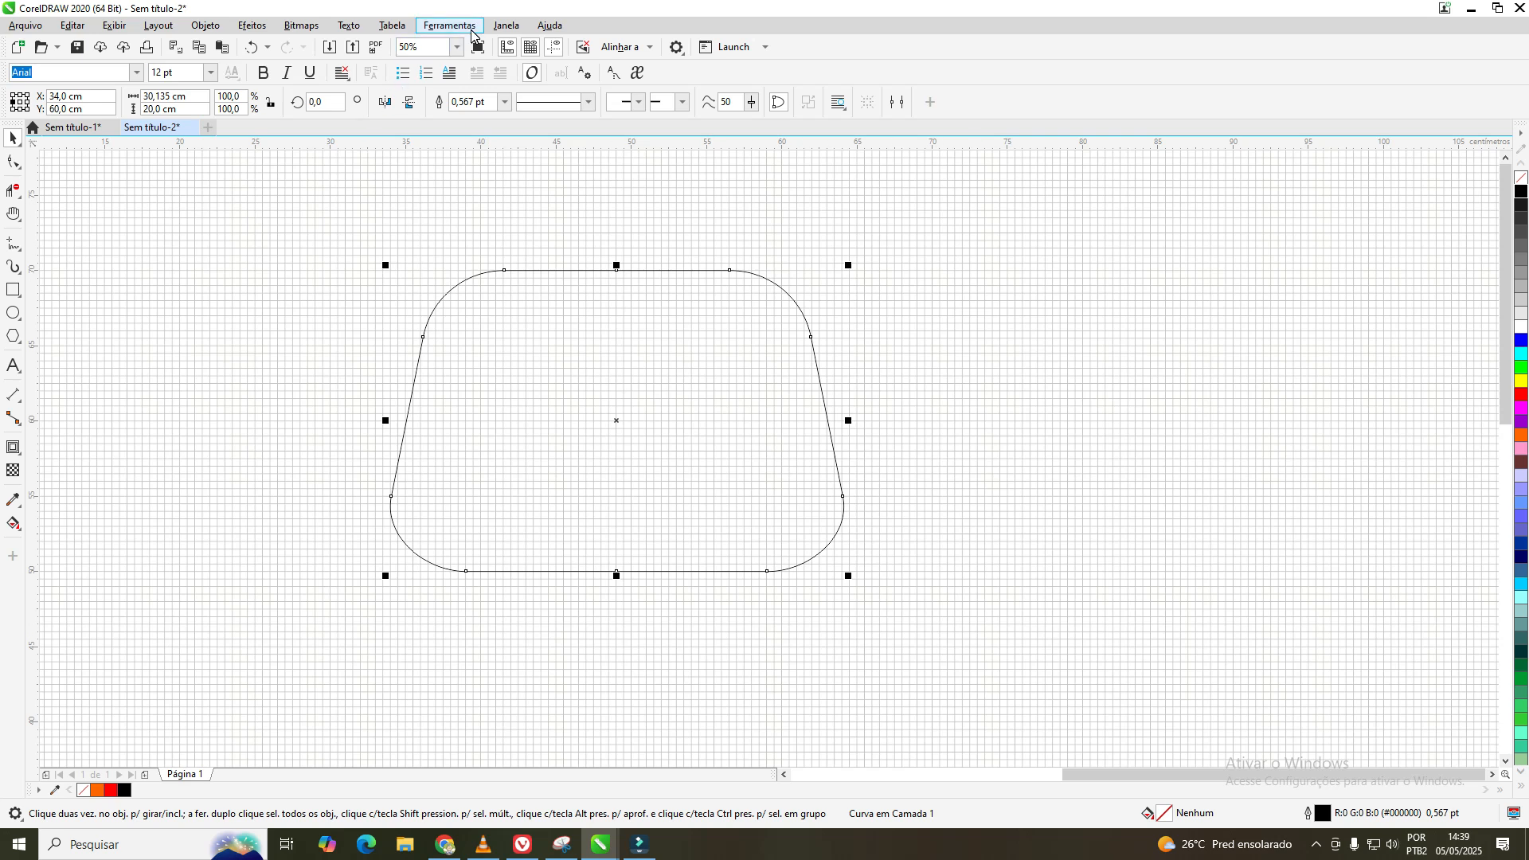
click(505, 25)
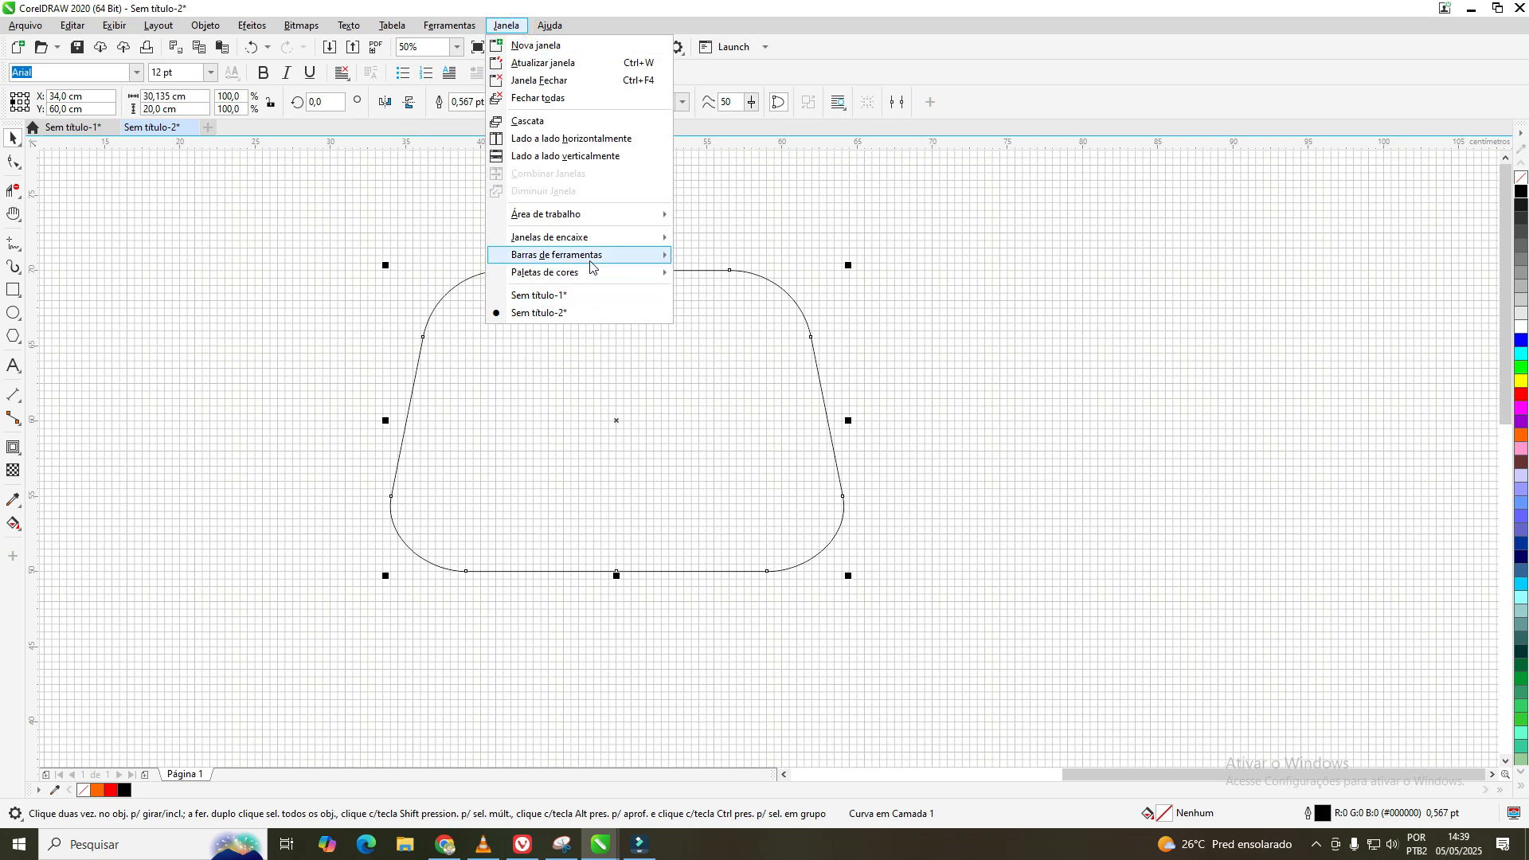
mouse_move(592, 242)
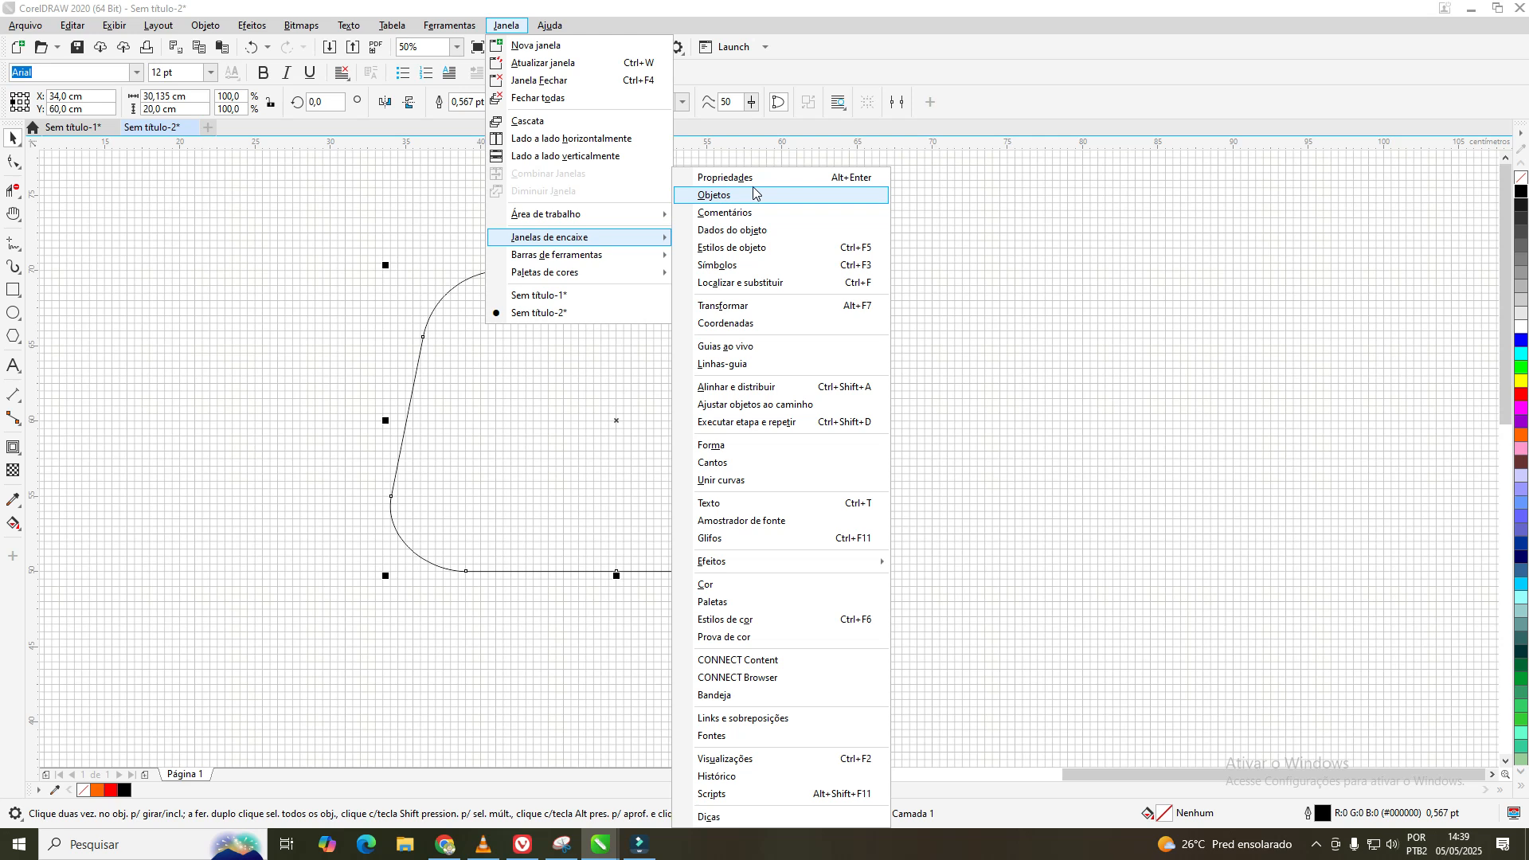
click(269, 297)
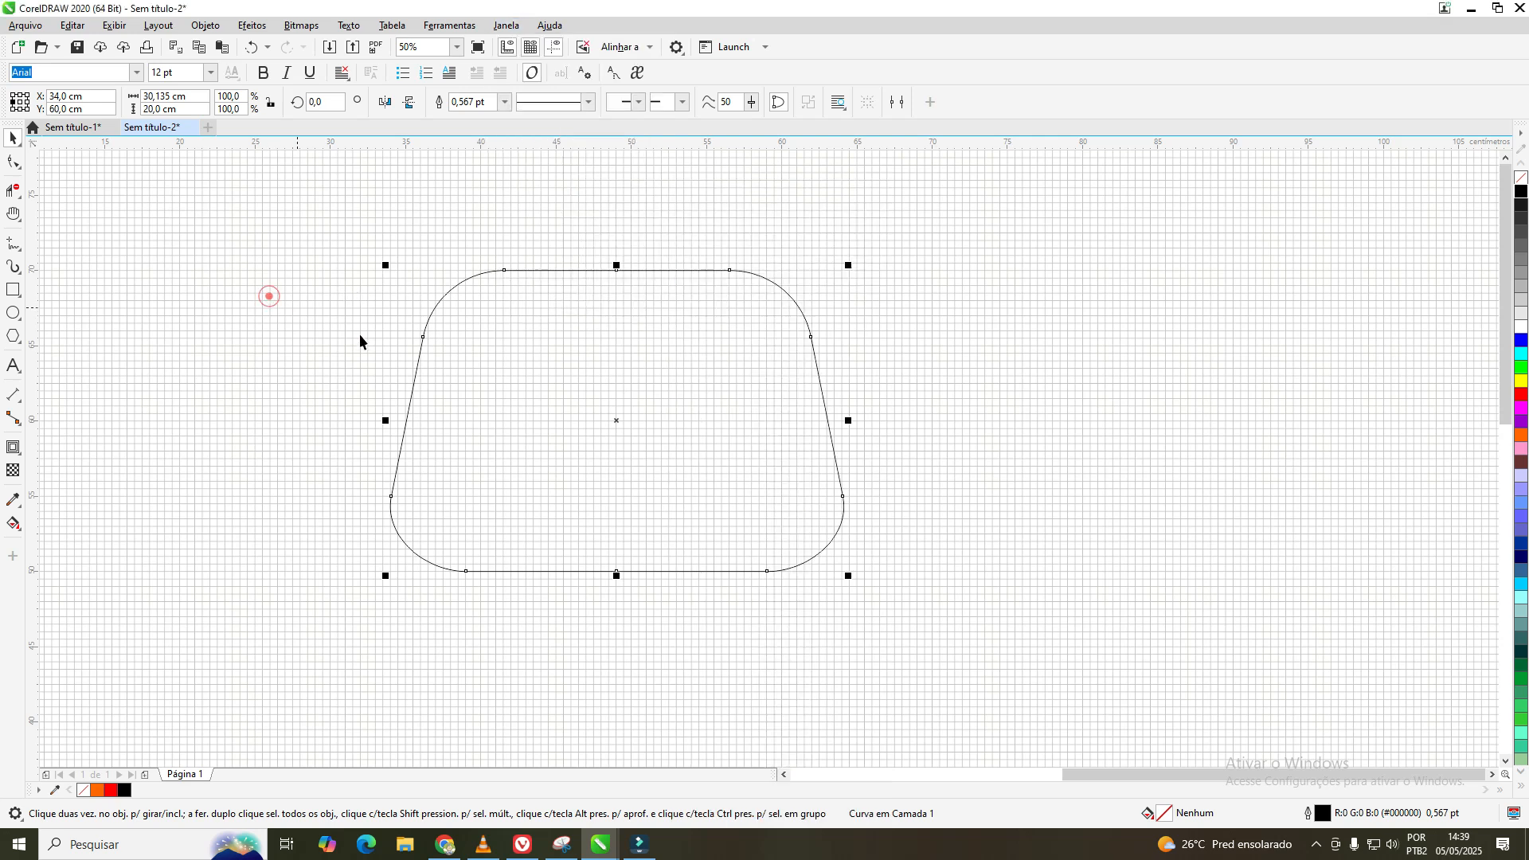
right_click(792, 566)
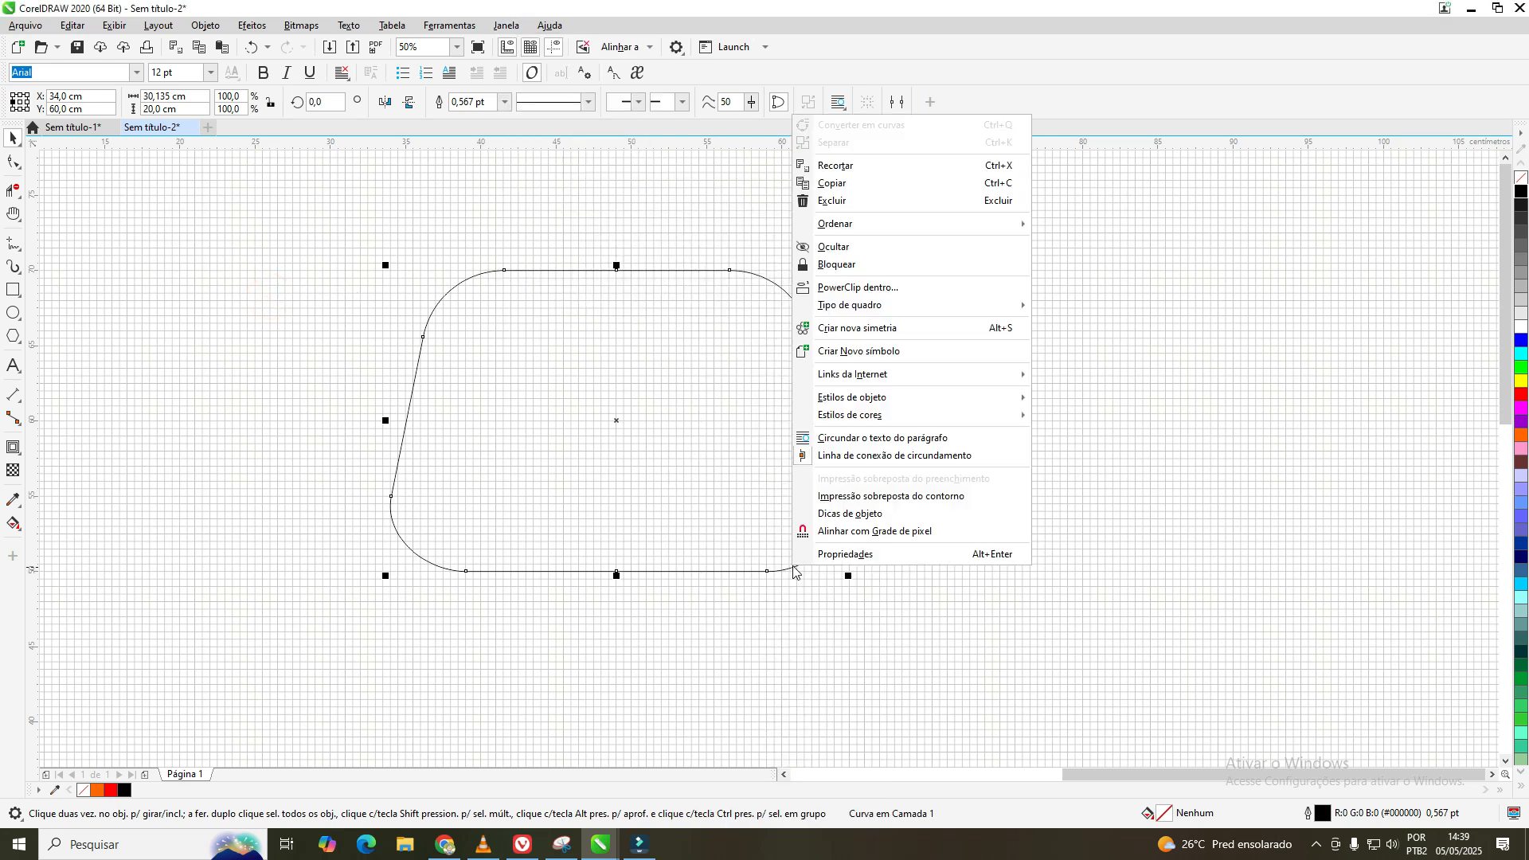
click(853, 556)
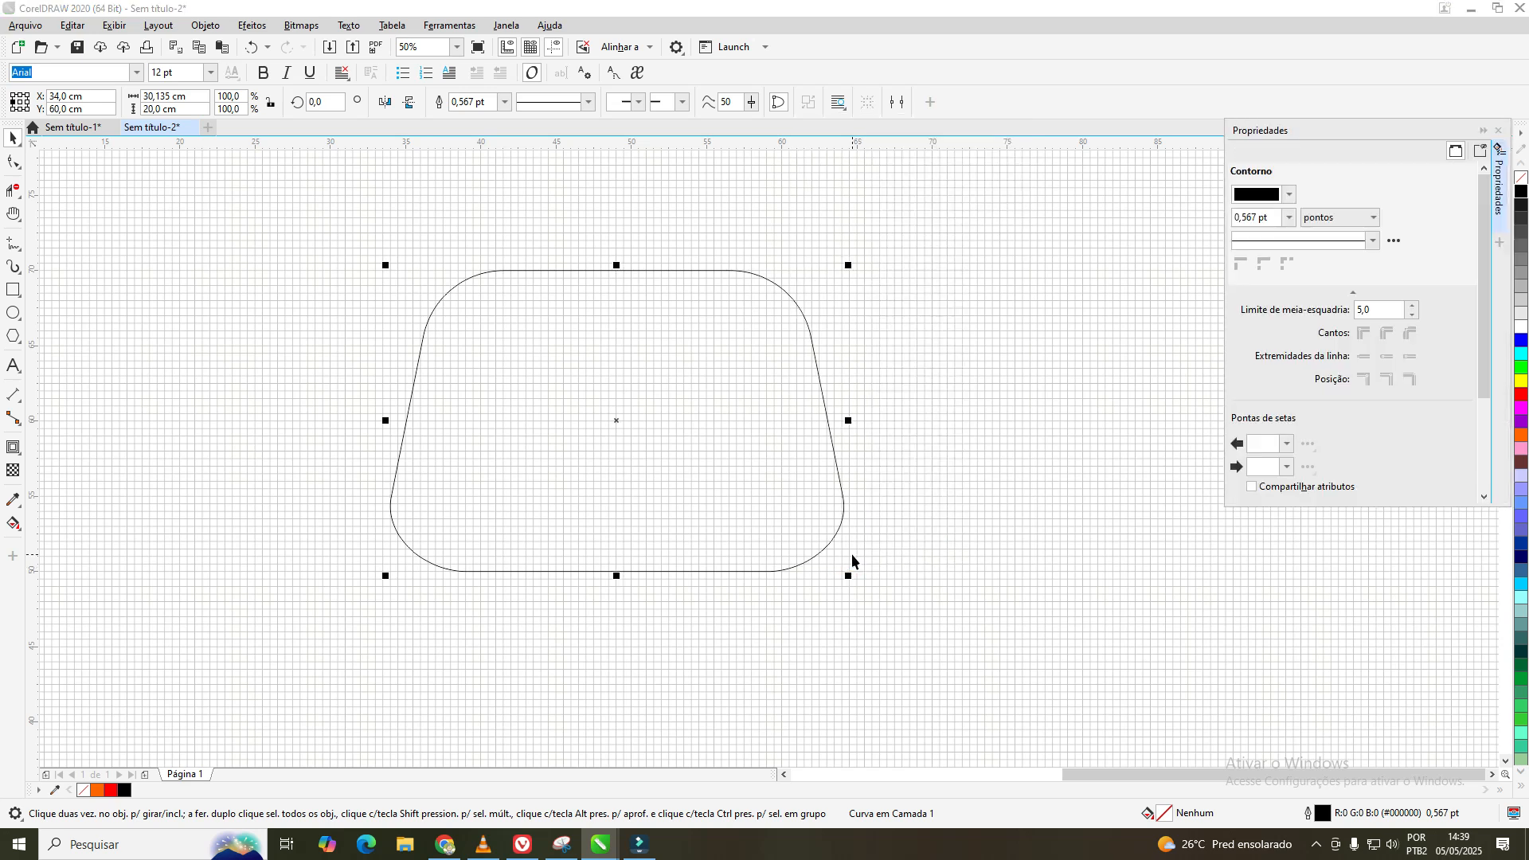
click(1332, 151)
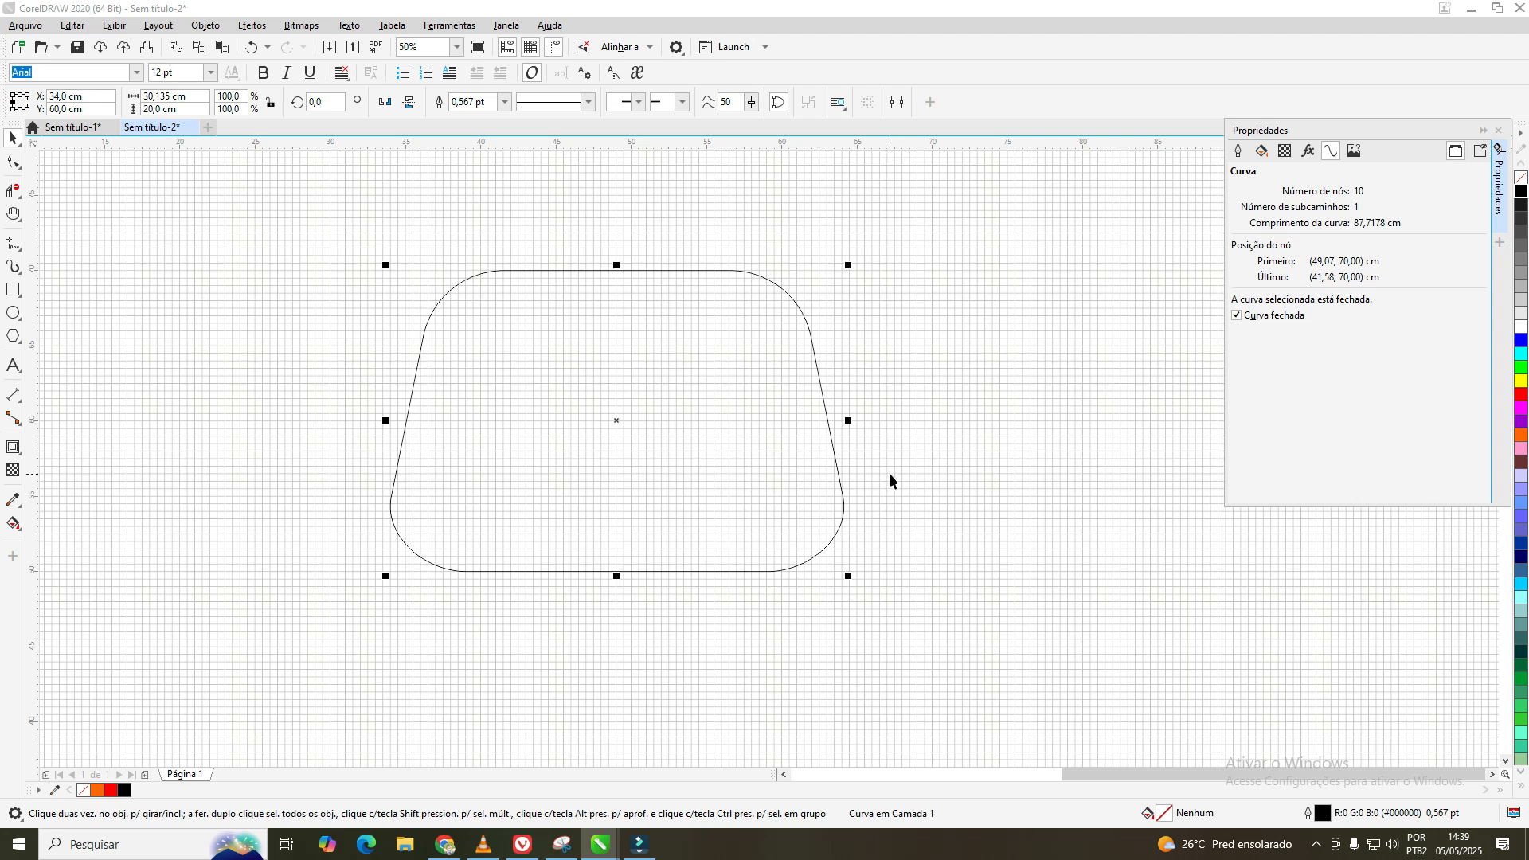
- Compare the full bag outline's curve length with the zipper channel and bottom measurements in the notes
click(14, 215)
drag(184, 308, 655, 321)
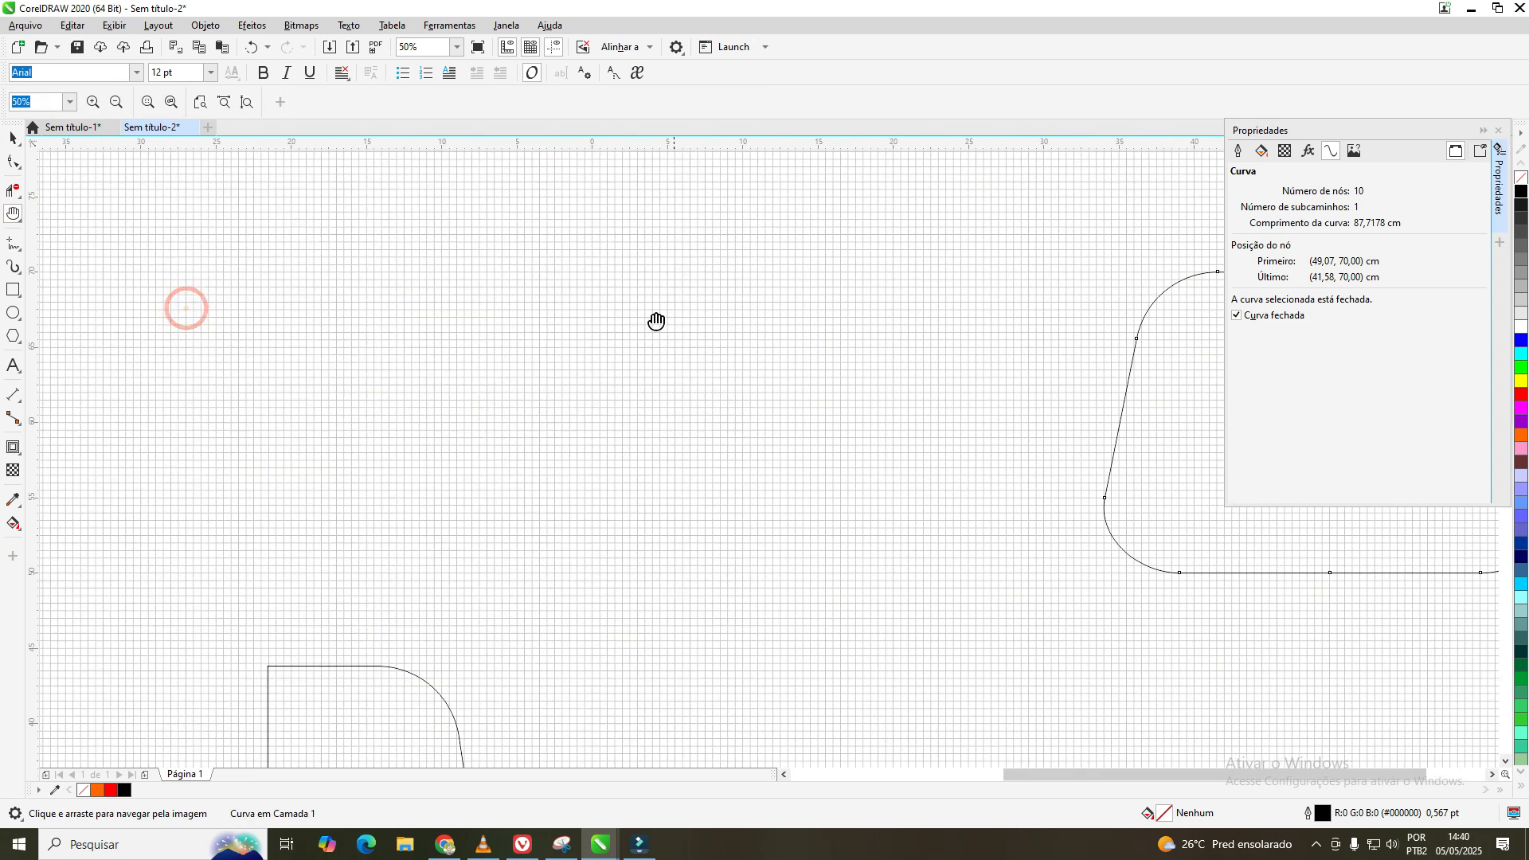
scroll(615, 345, down, 1)
drag(607, 574, 601, 327)
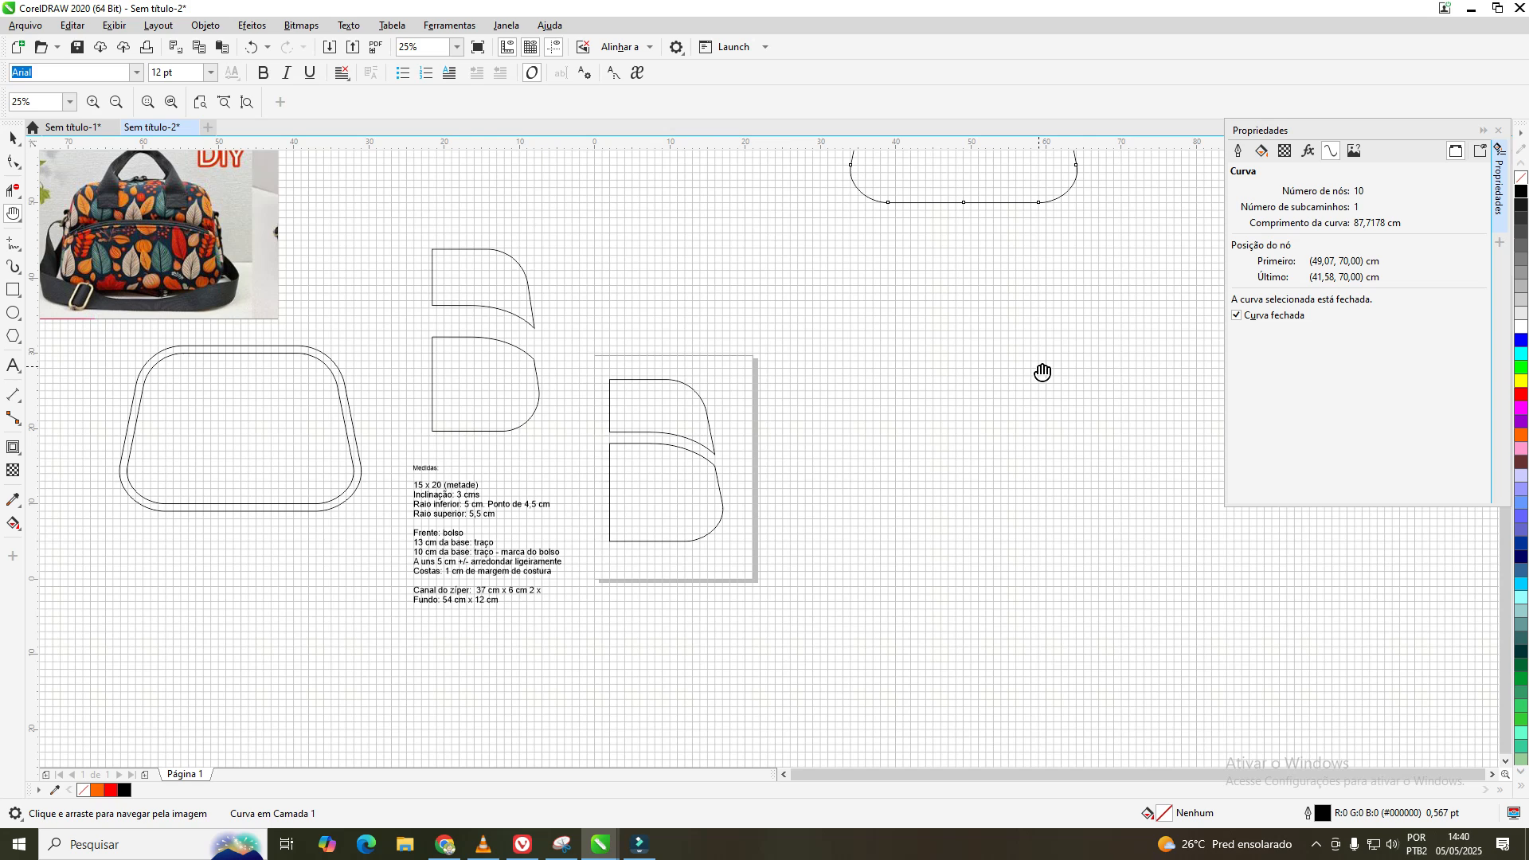
drag(1043, 372, 995, 443)
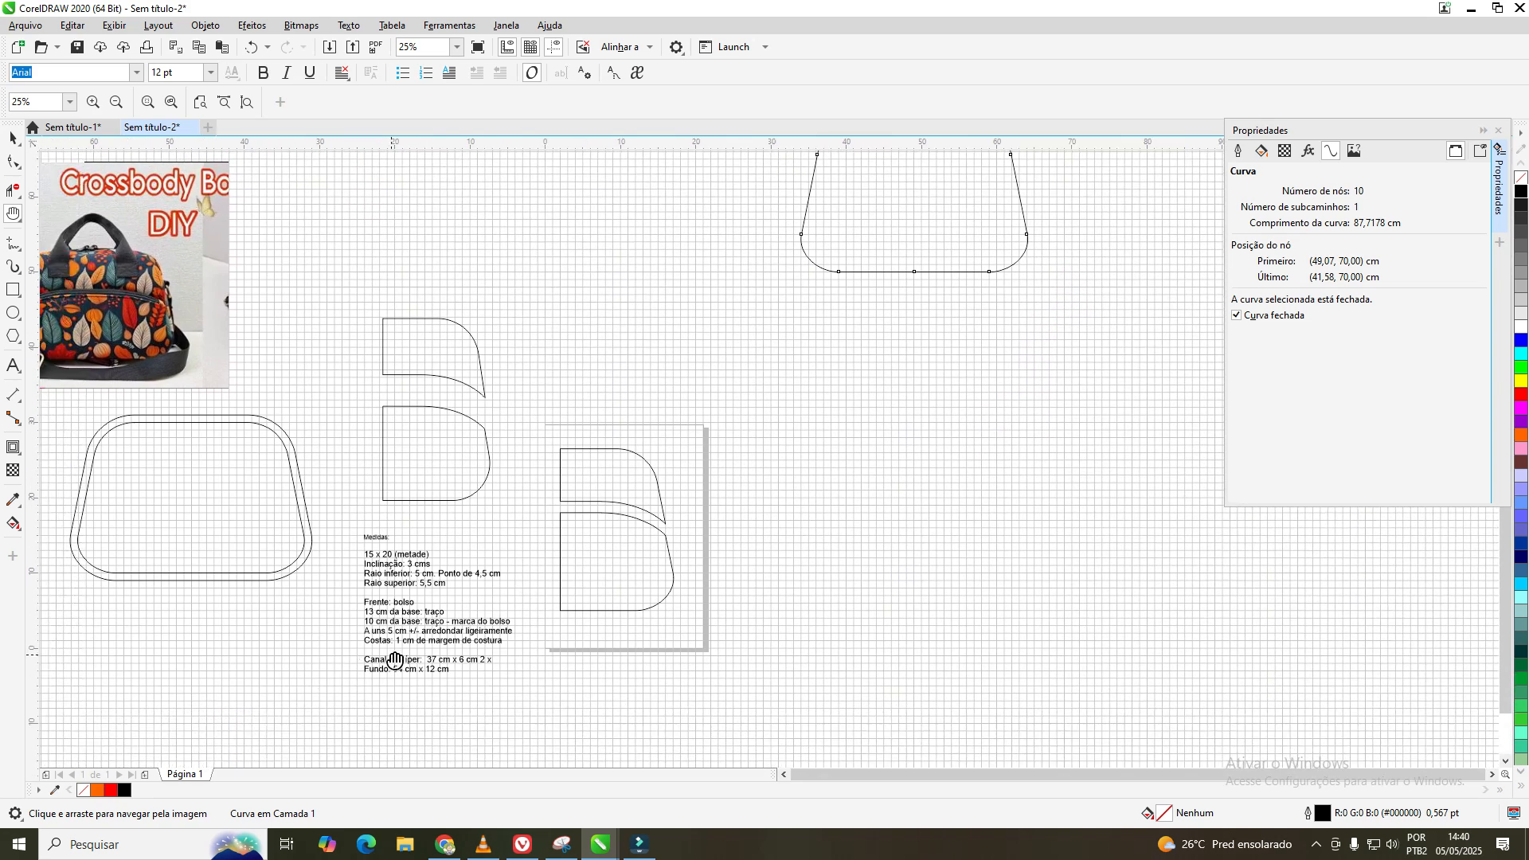
drag(958, 360, 841, 589)
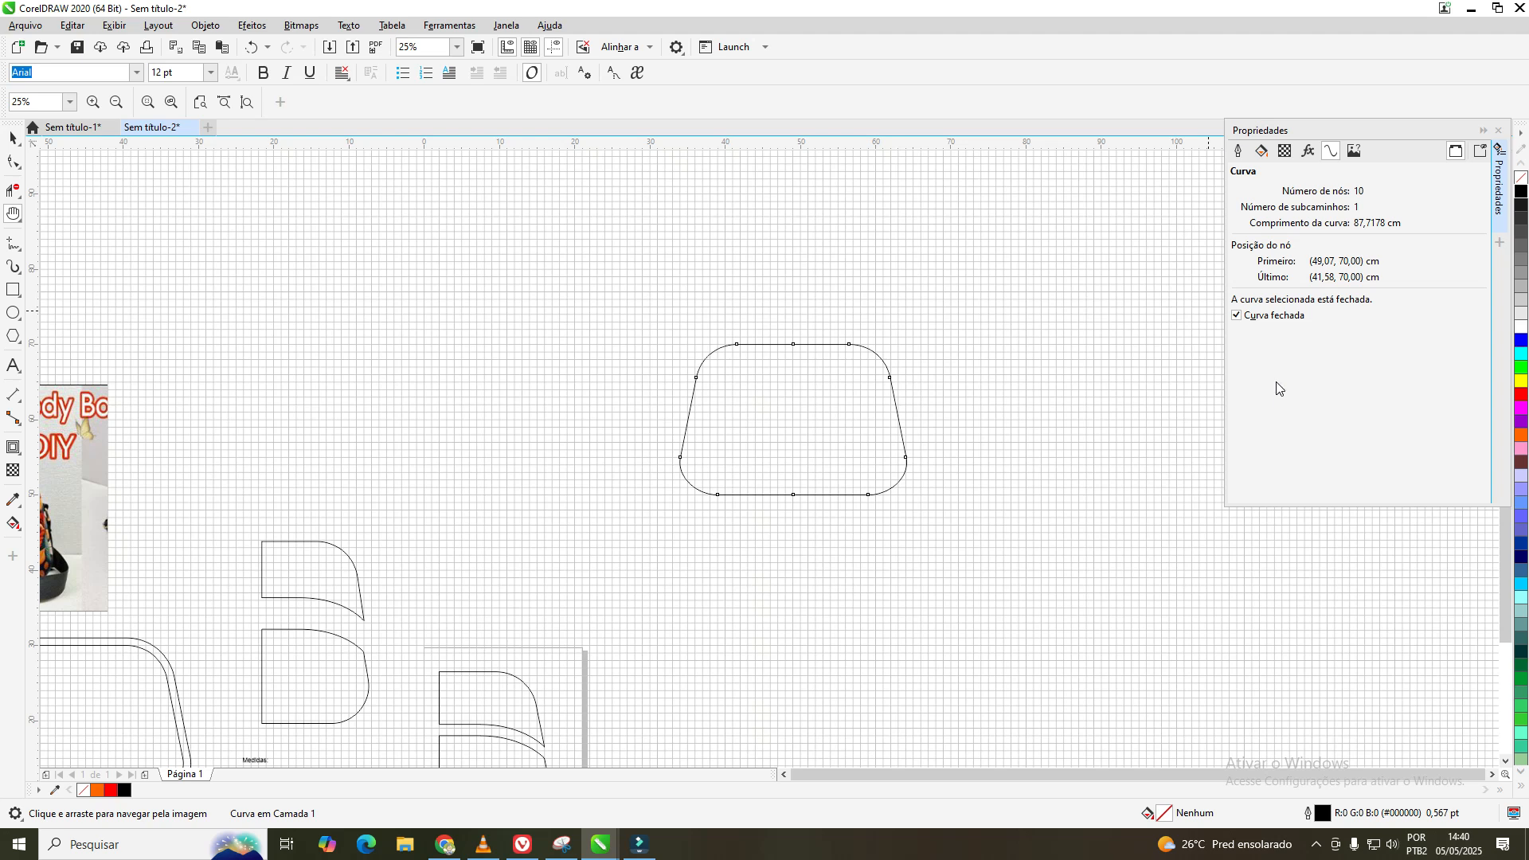
drag(412, 589, 635, 394)
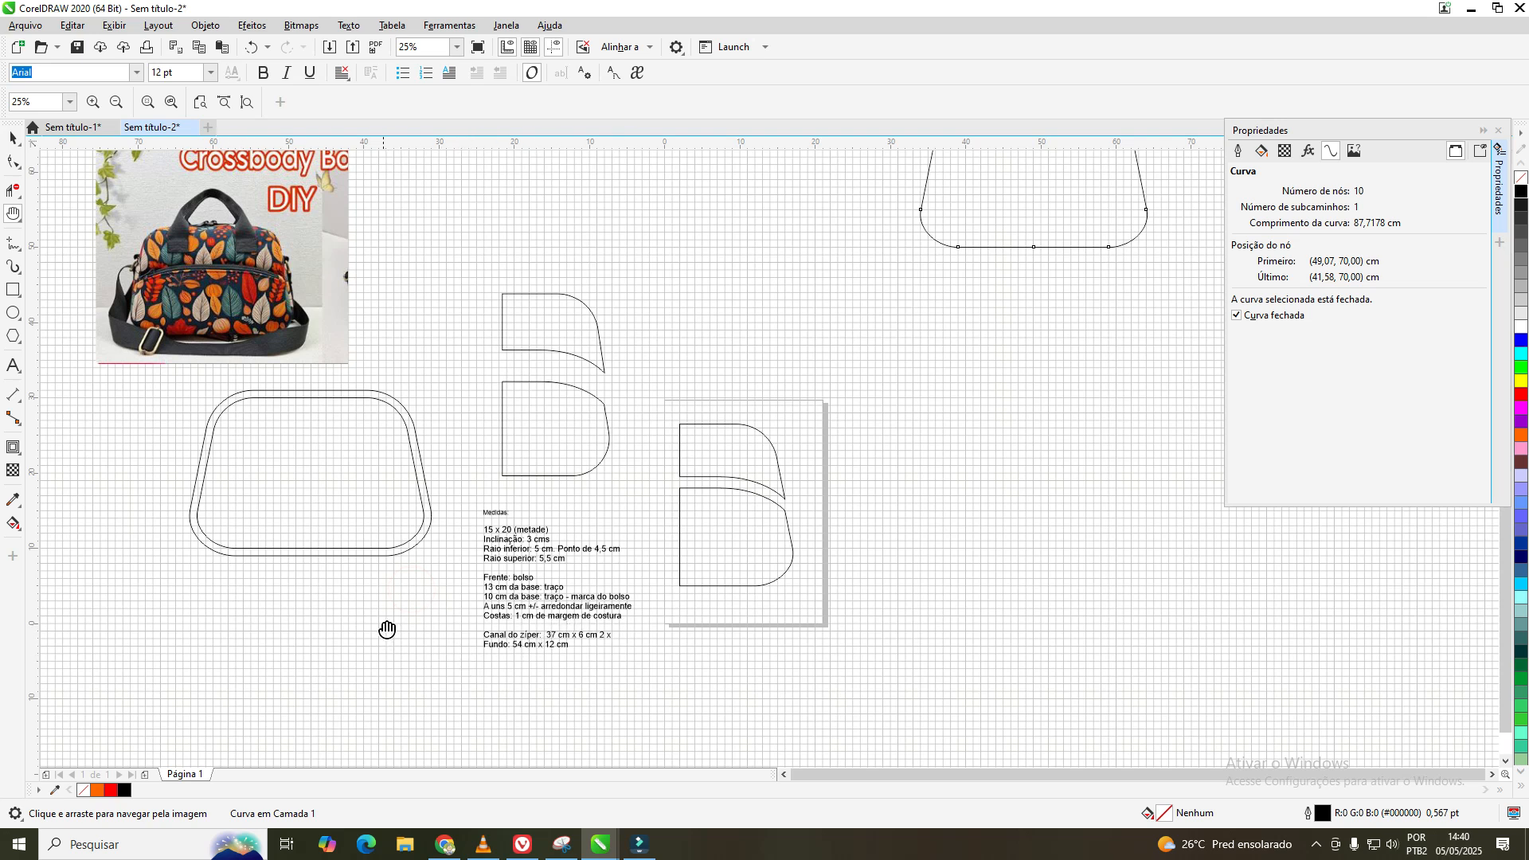
drag(937, 492, 710, 695)
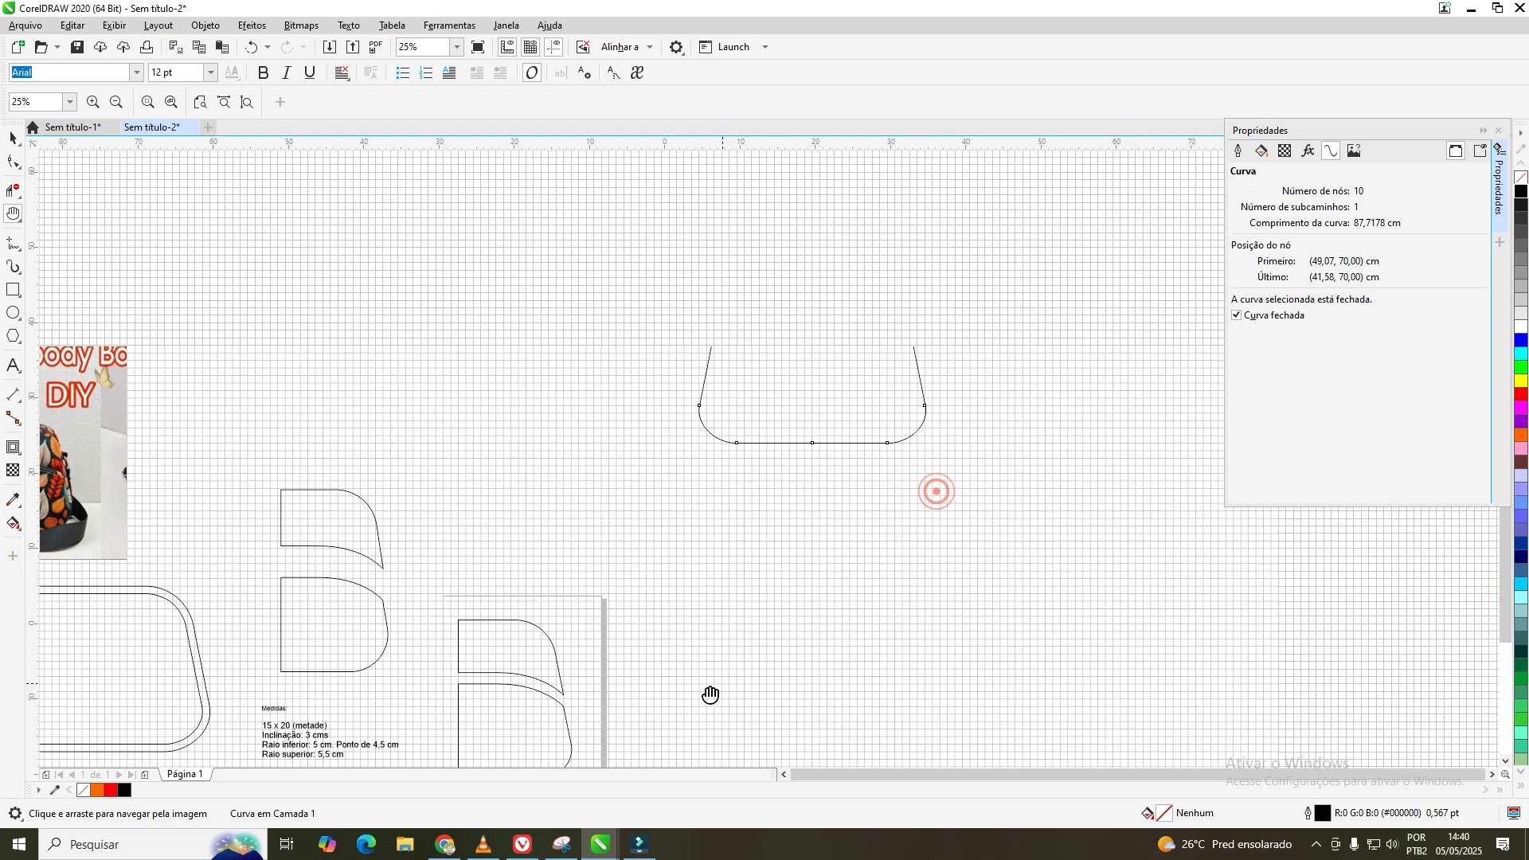
double_click(808, 522)
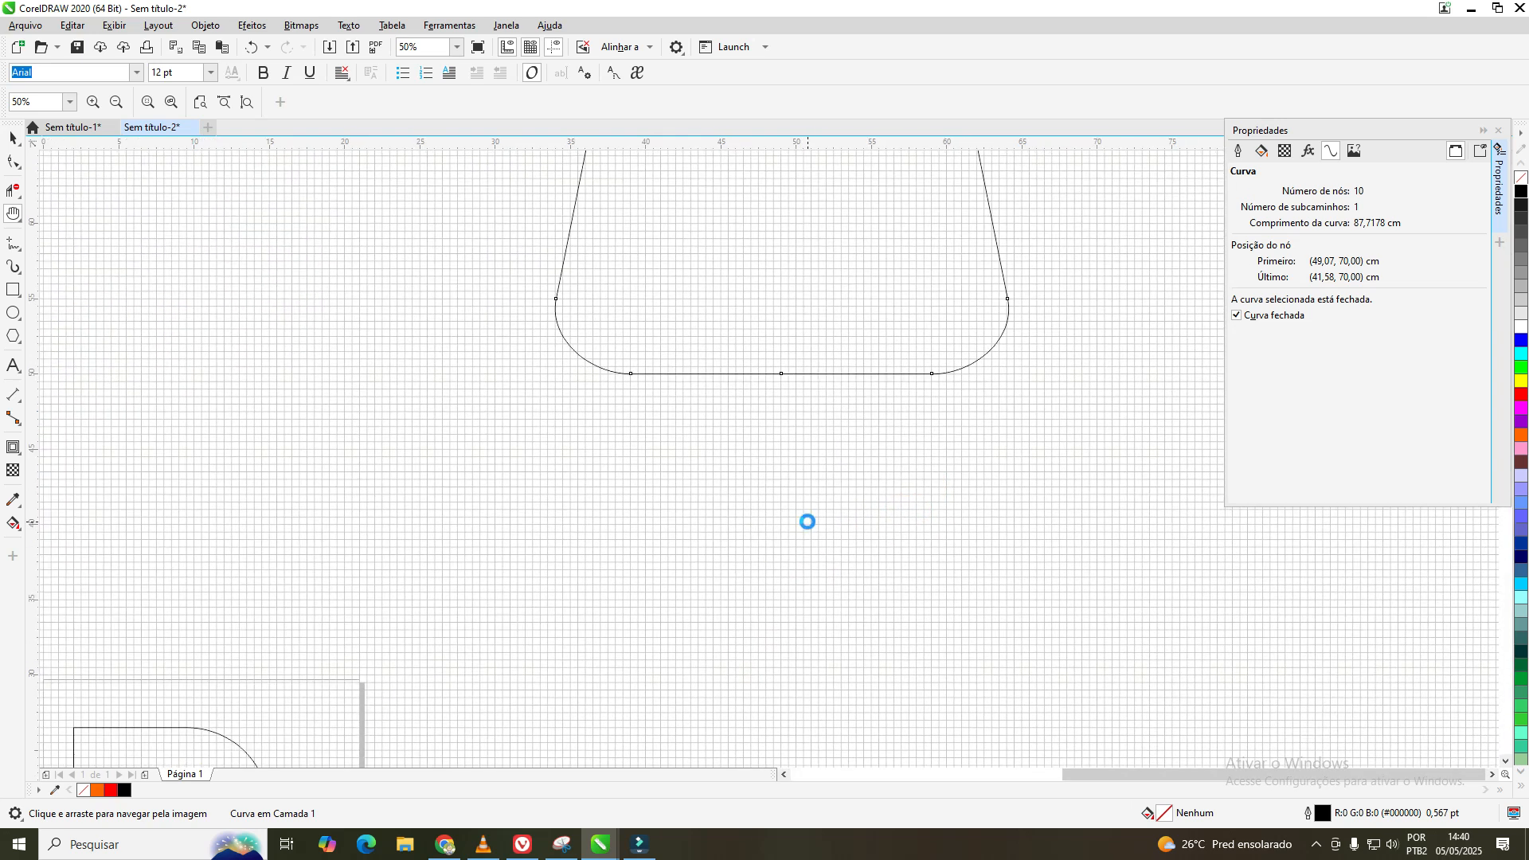
right_click(808, 521)
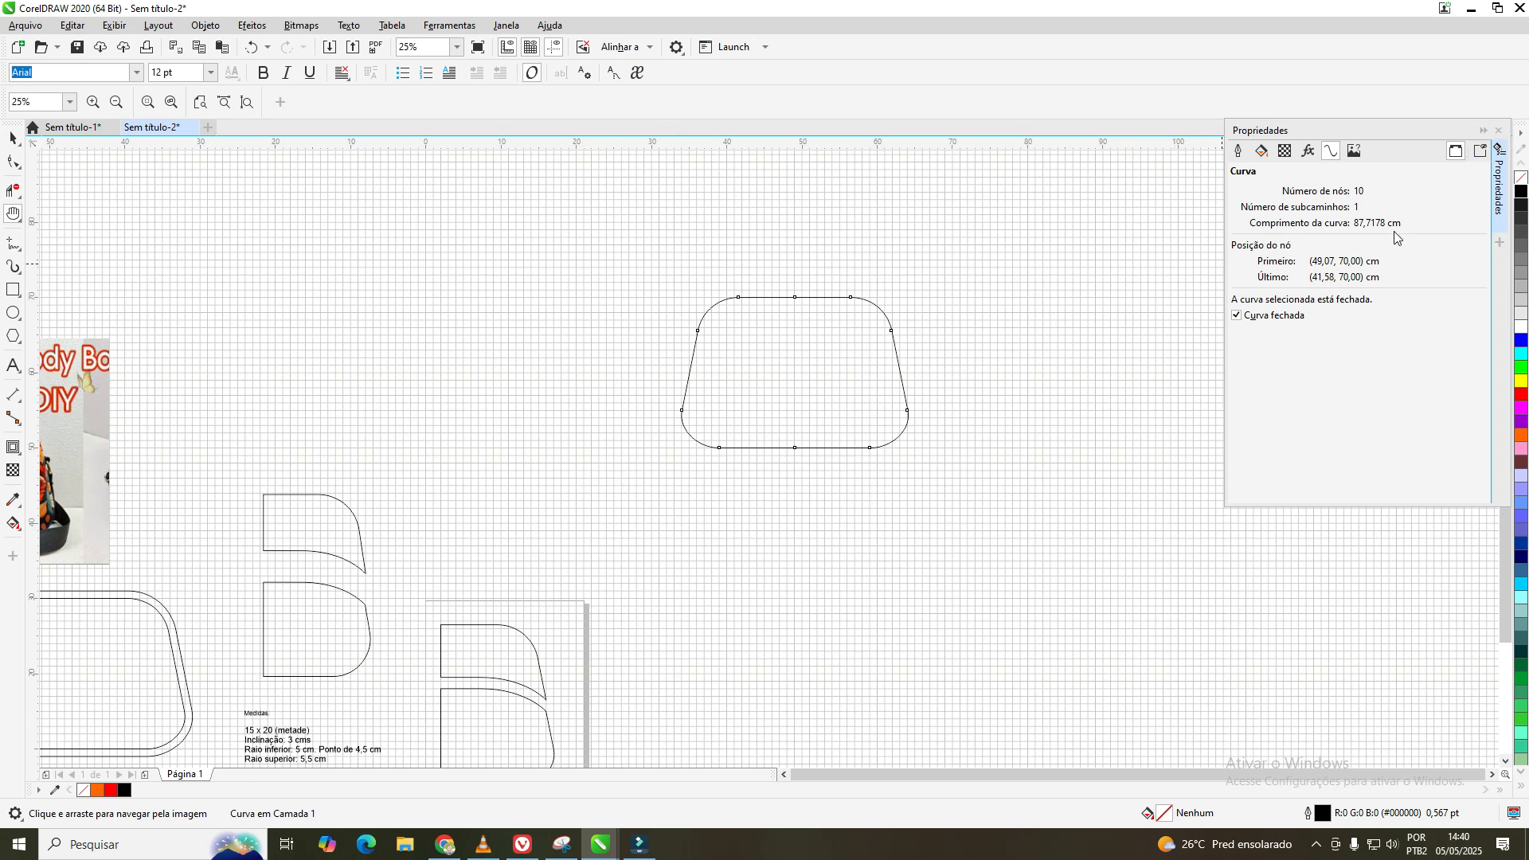
click(949, 326)
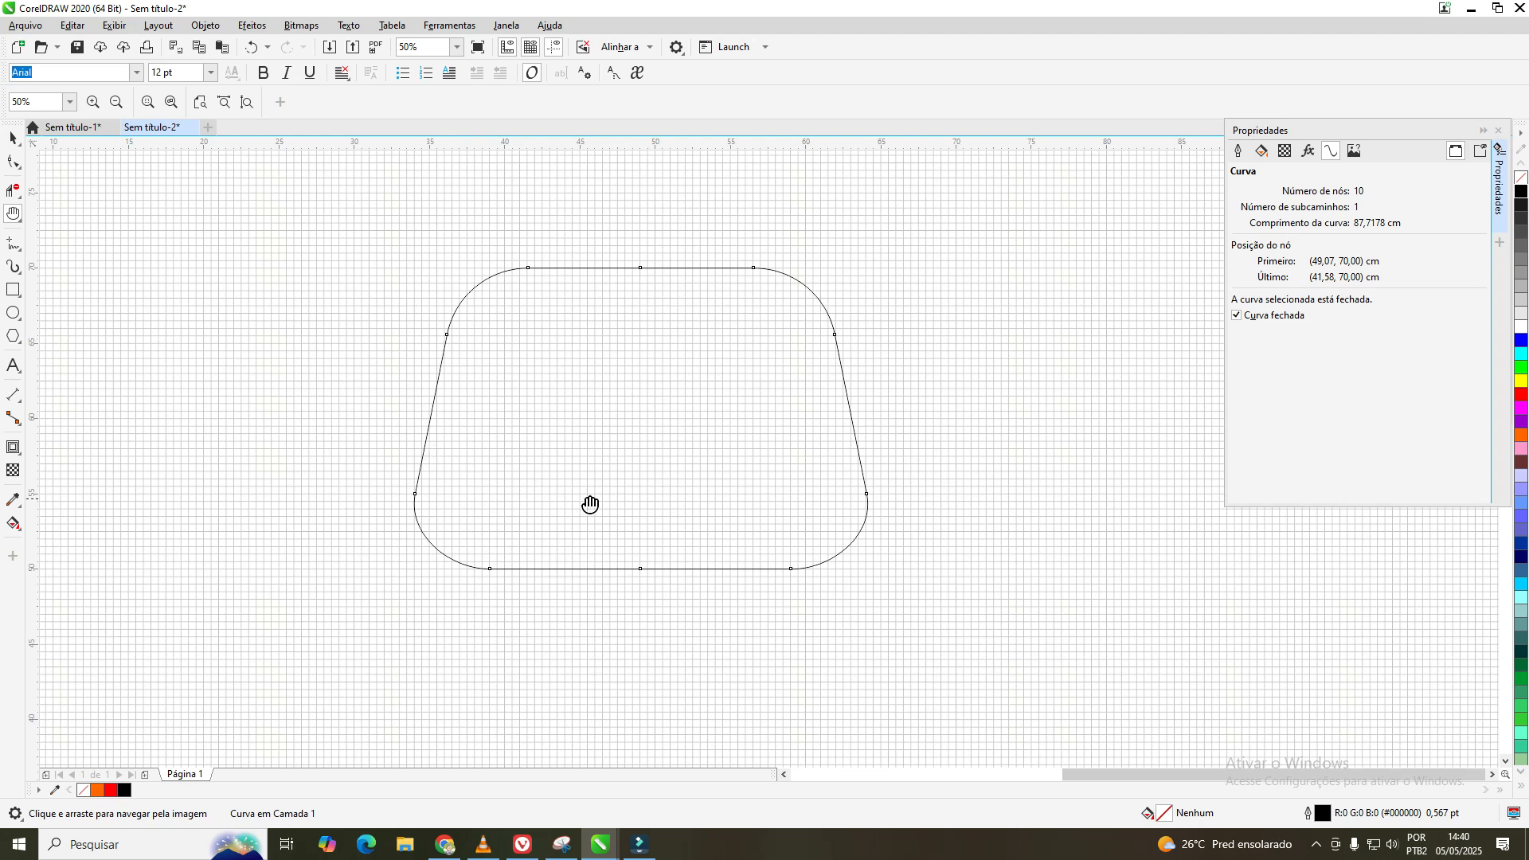
- Compare the full bag outline with the measurement notes and the outline that carries the seam allowance
right_click(810, 388)
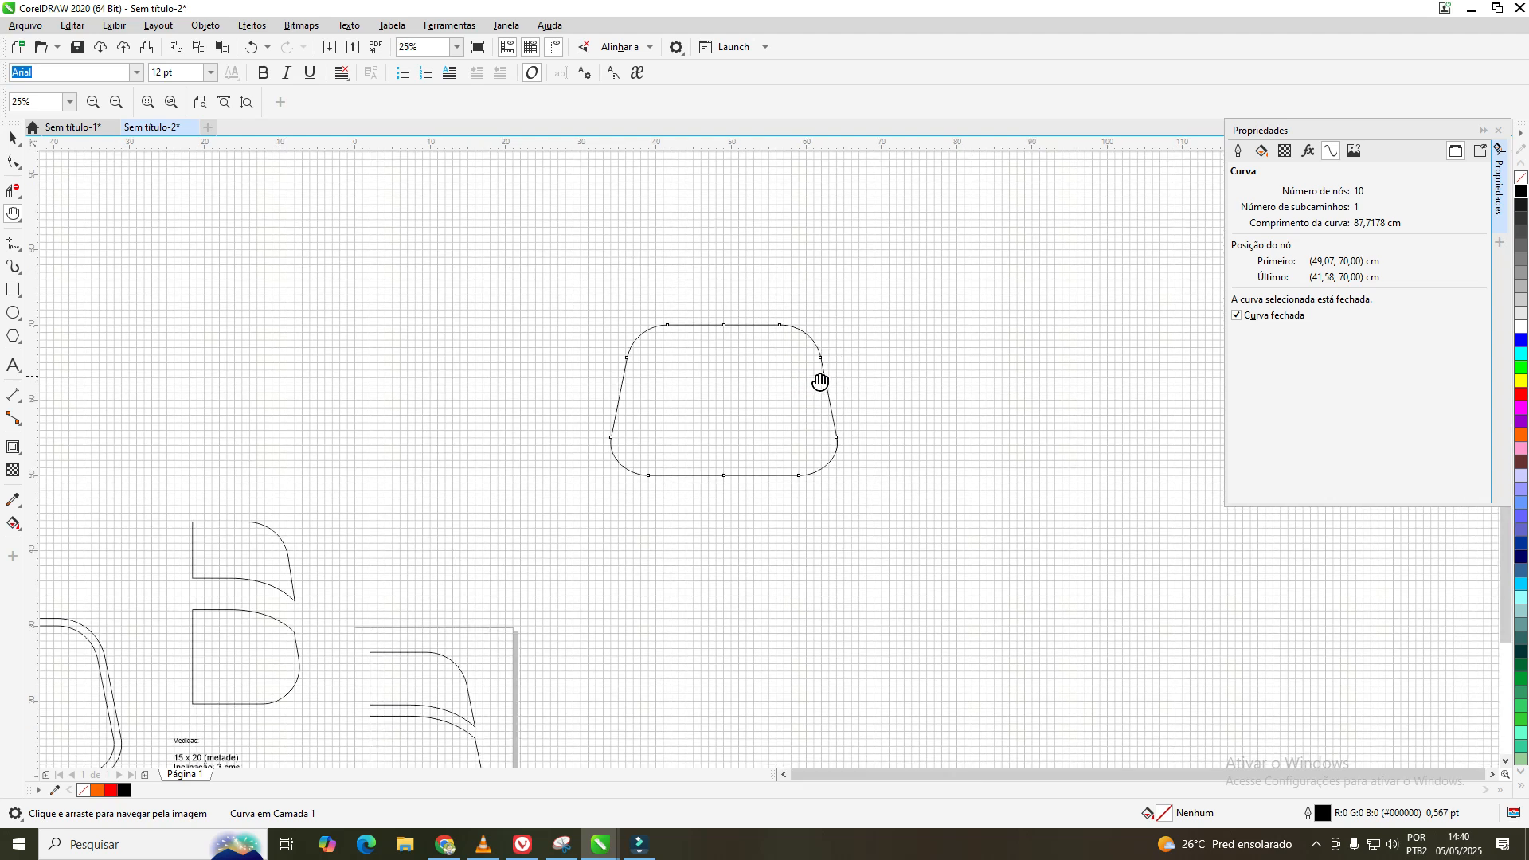
drag(502, 531, 745, 328)
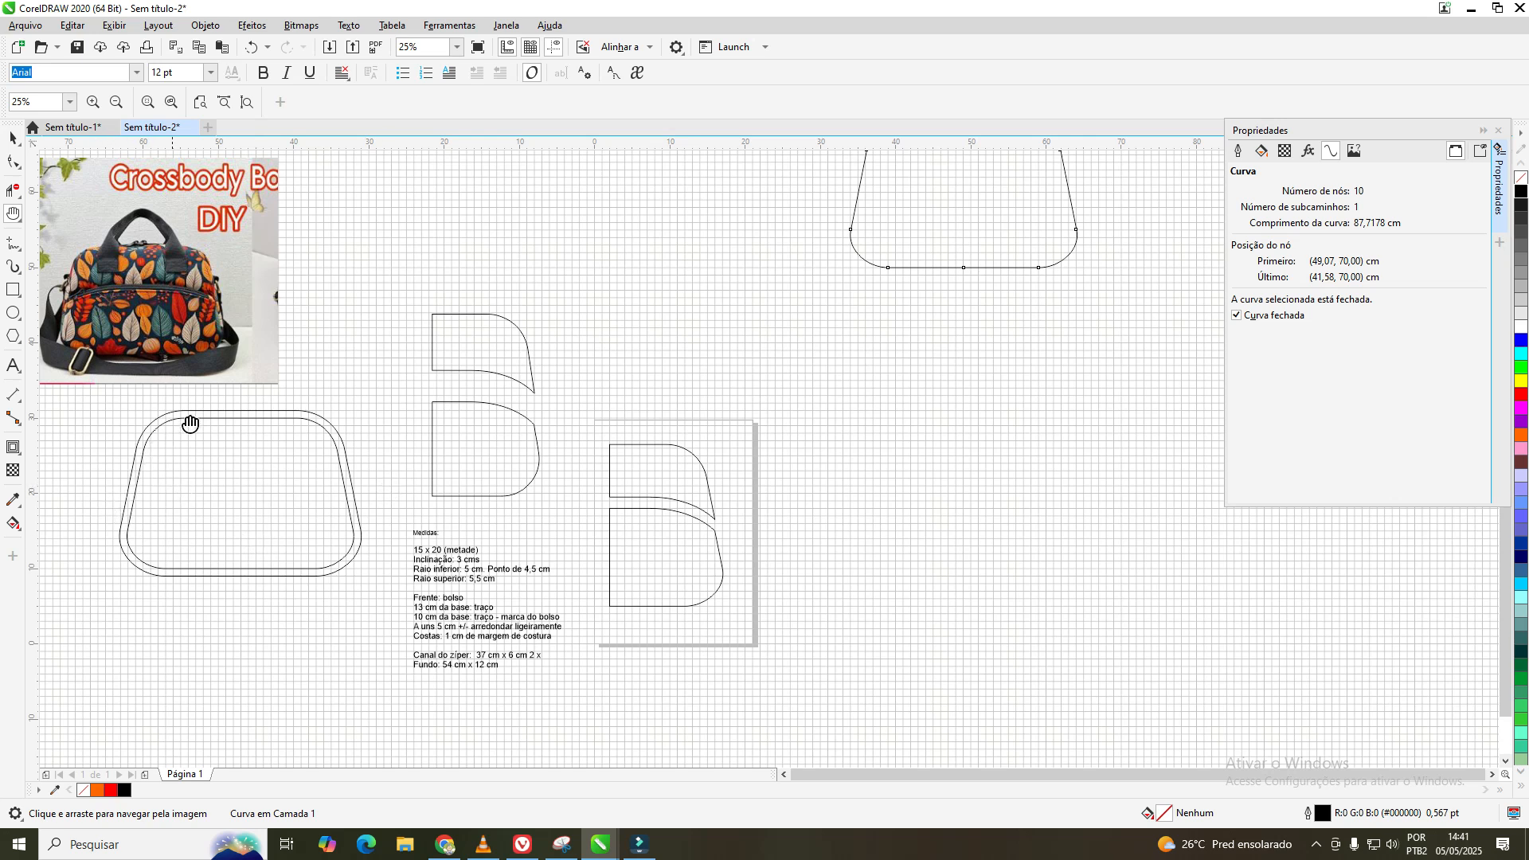
mouse_move(990, 416)
mouse_down()
mouse_move(987, 468)
mouse_move(860, 509)
mouse_move(952, 438)
mouse_move(914, 604)
mouse_up()
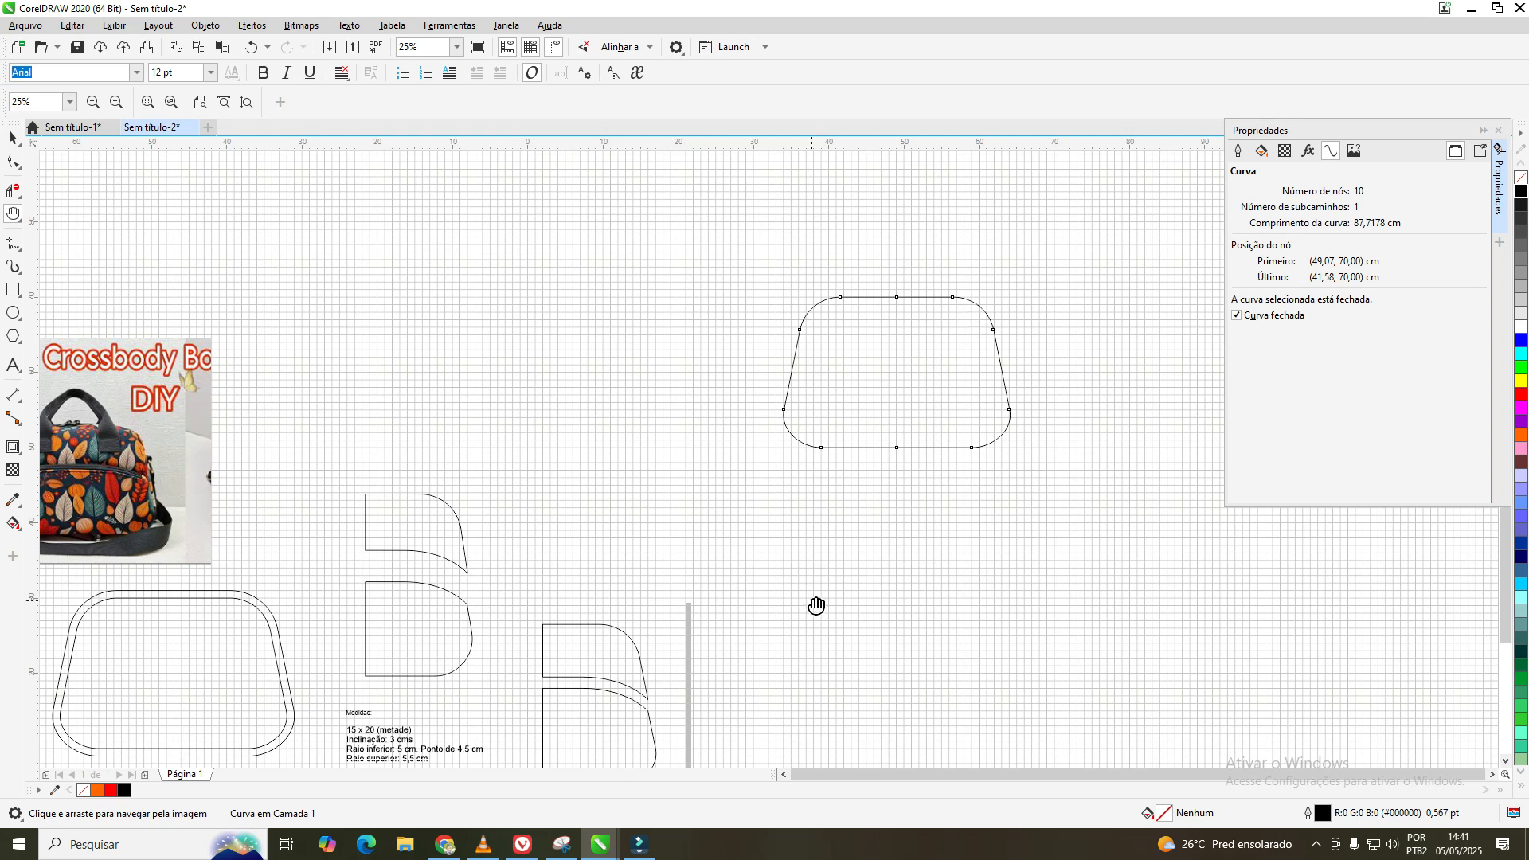
drag(814, 605, 908, 438)
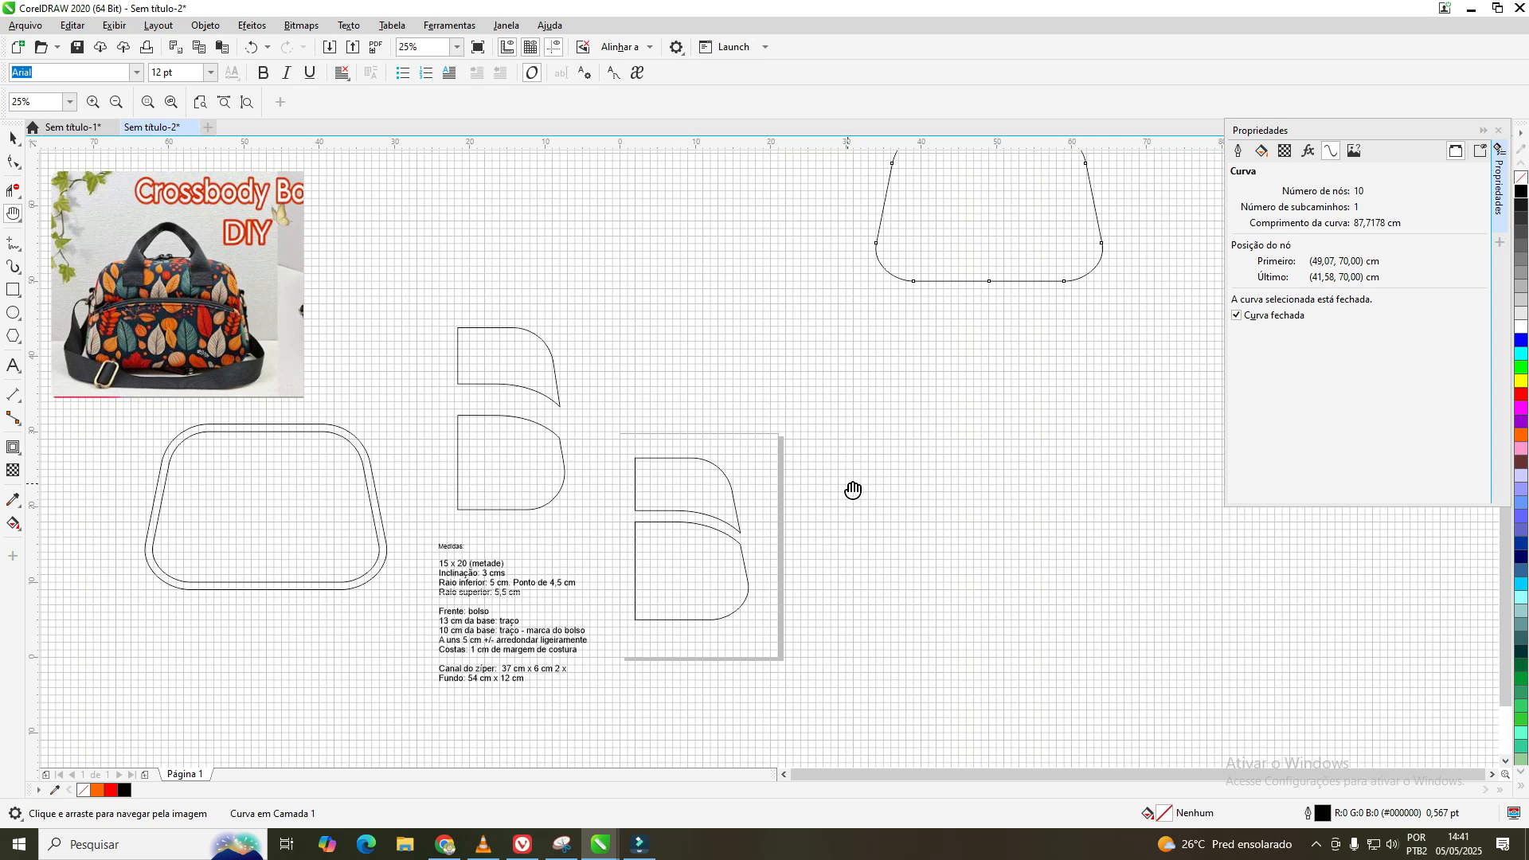
scroll(853, 490, down, 1)
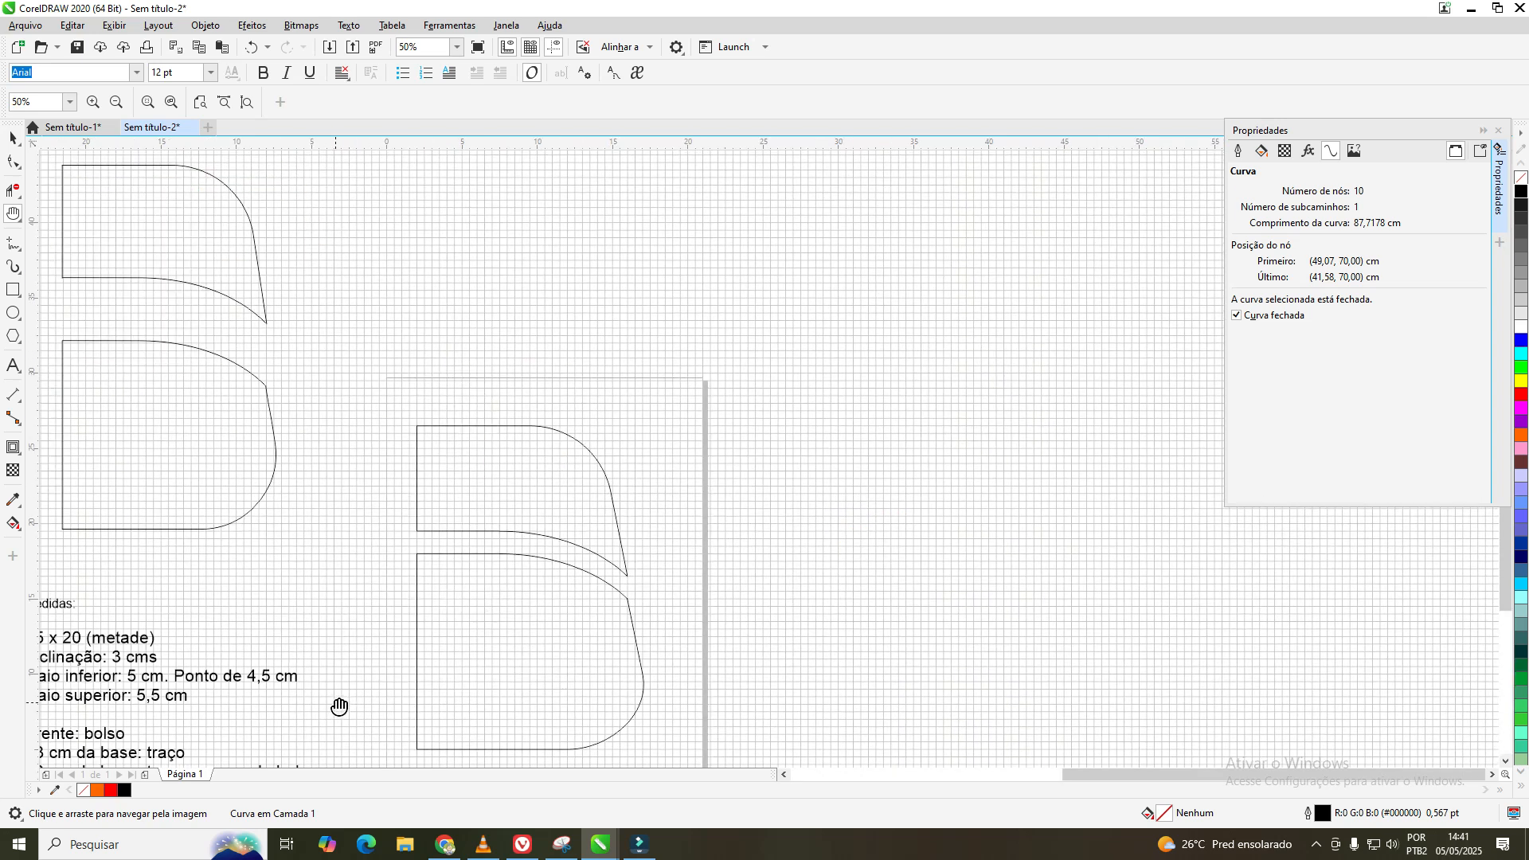
drag(338, 706, 549, 434)
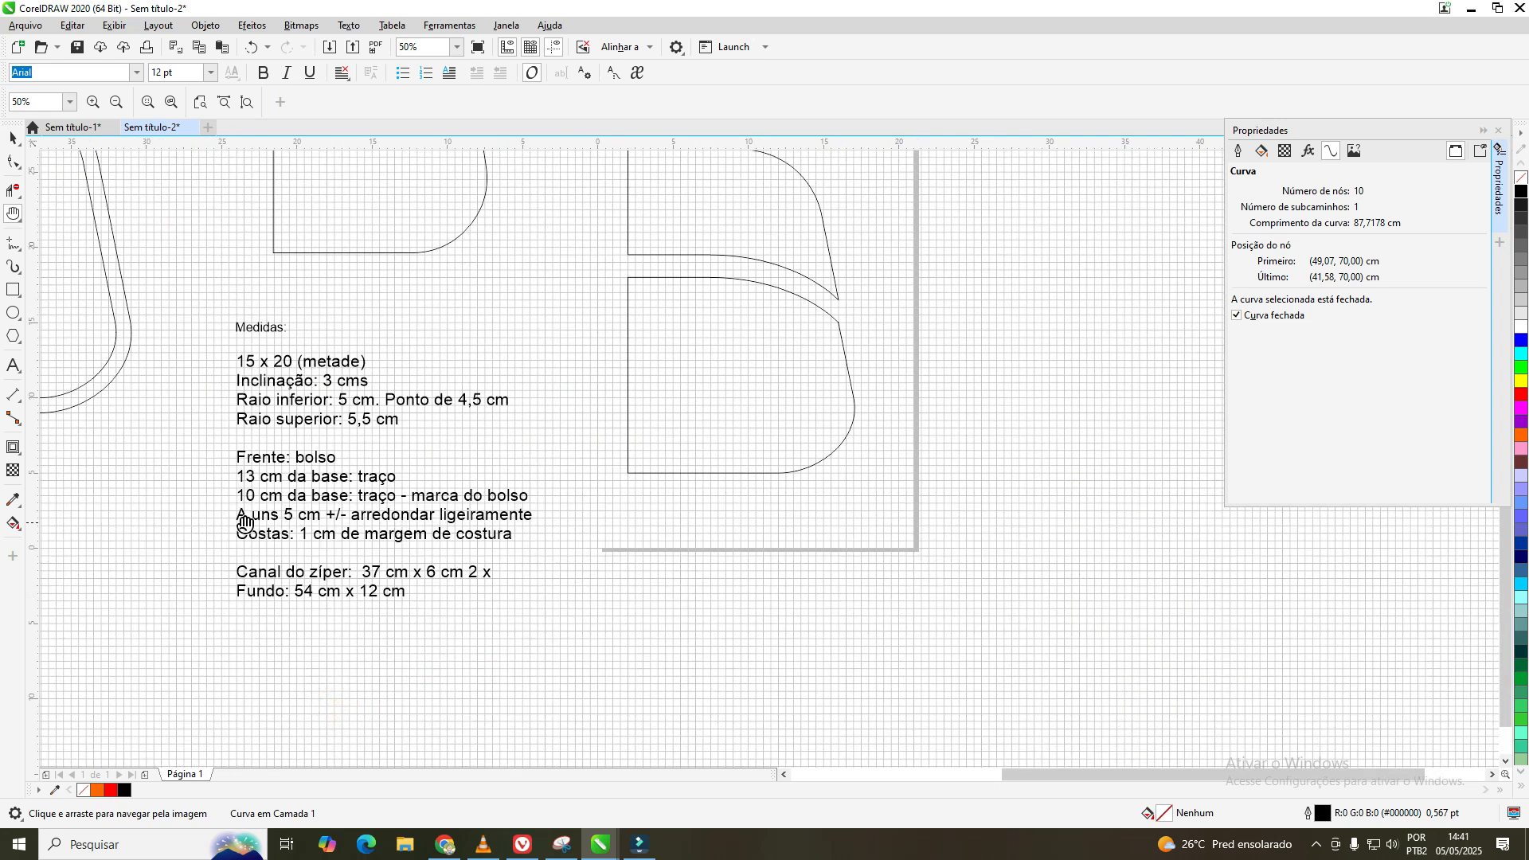
drag(174, 457, 849, 523)
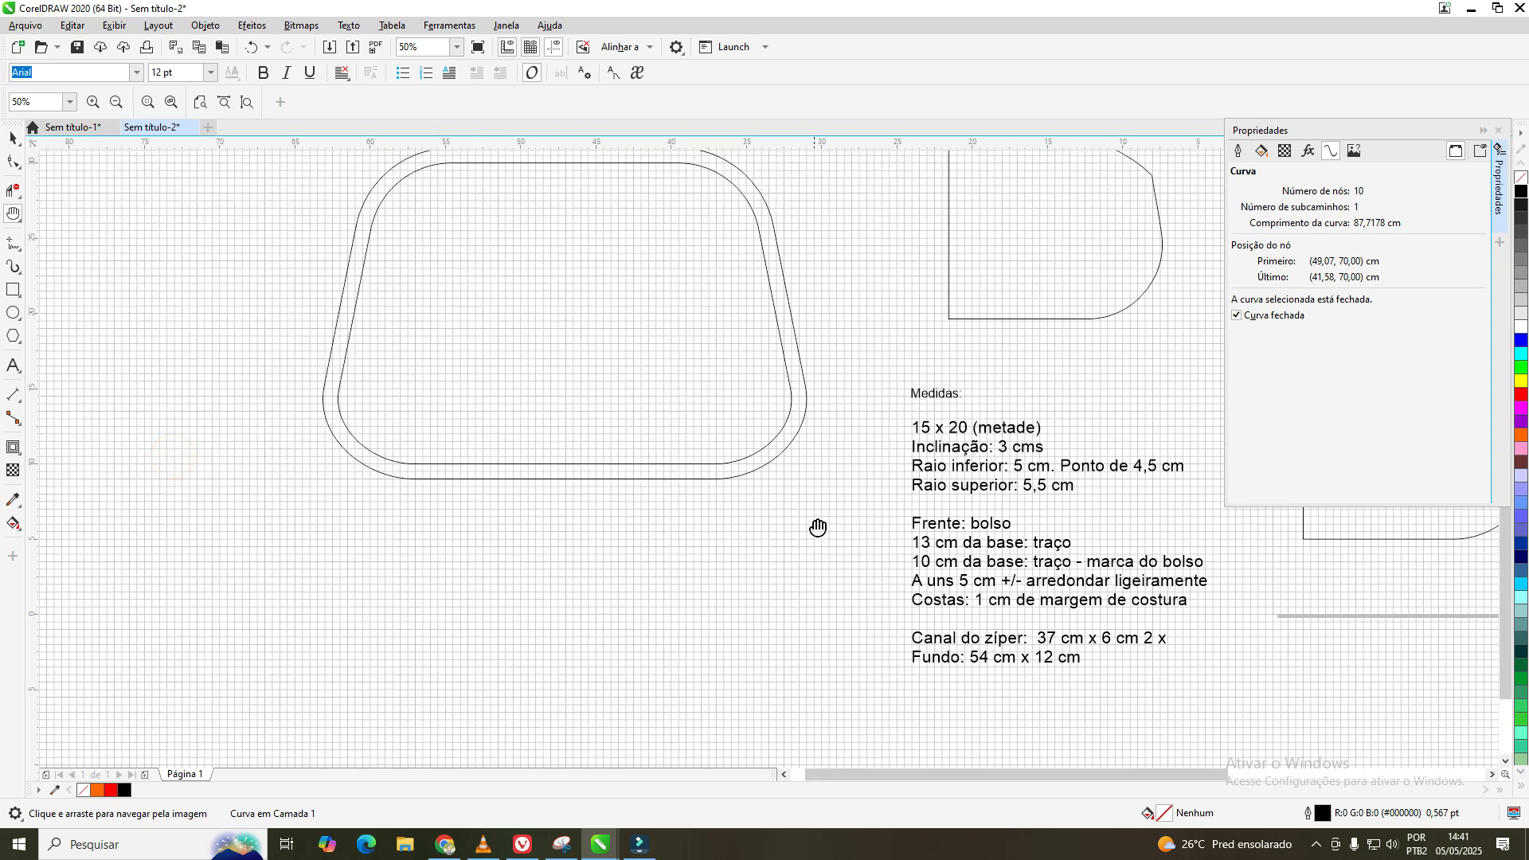
scroll(817, 522, down, 2)
scroll(741, 516, up, 1)
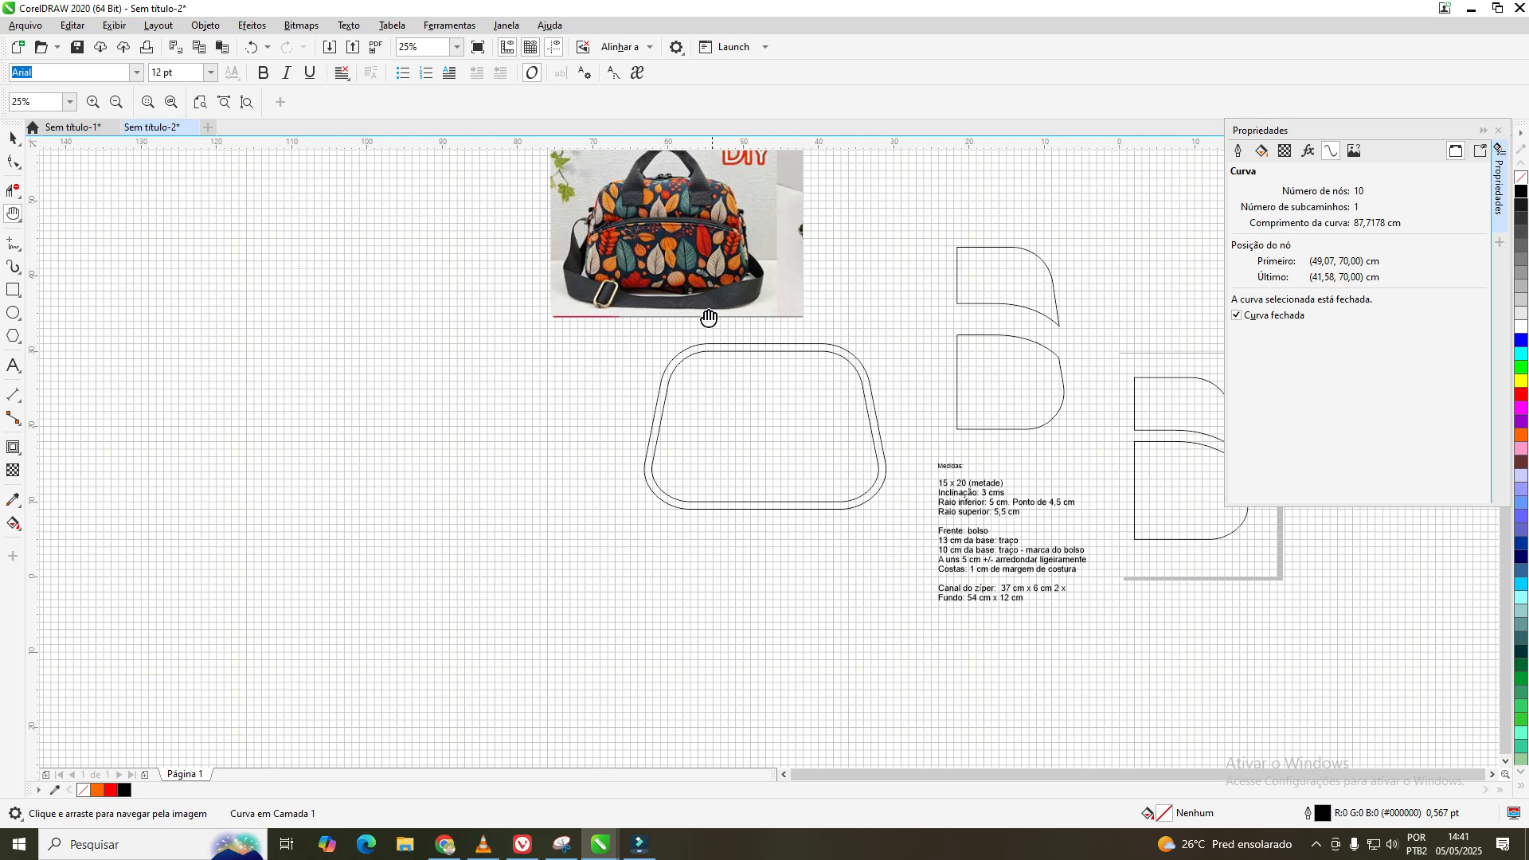
drag(924, 271, 115, 399)
drag(935, 373, 921, 408)
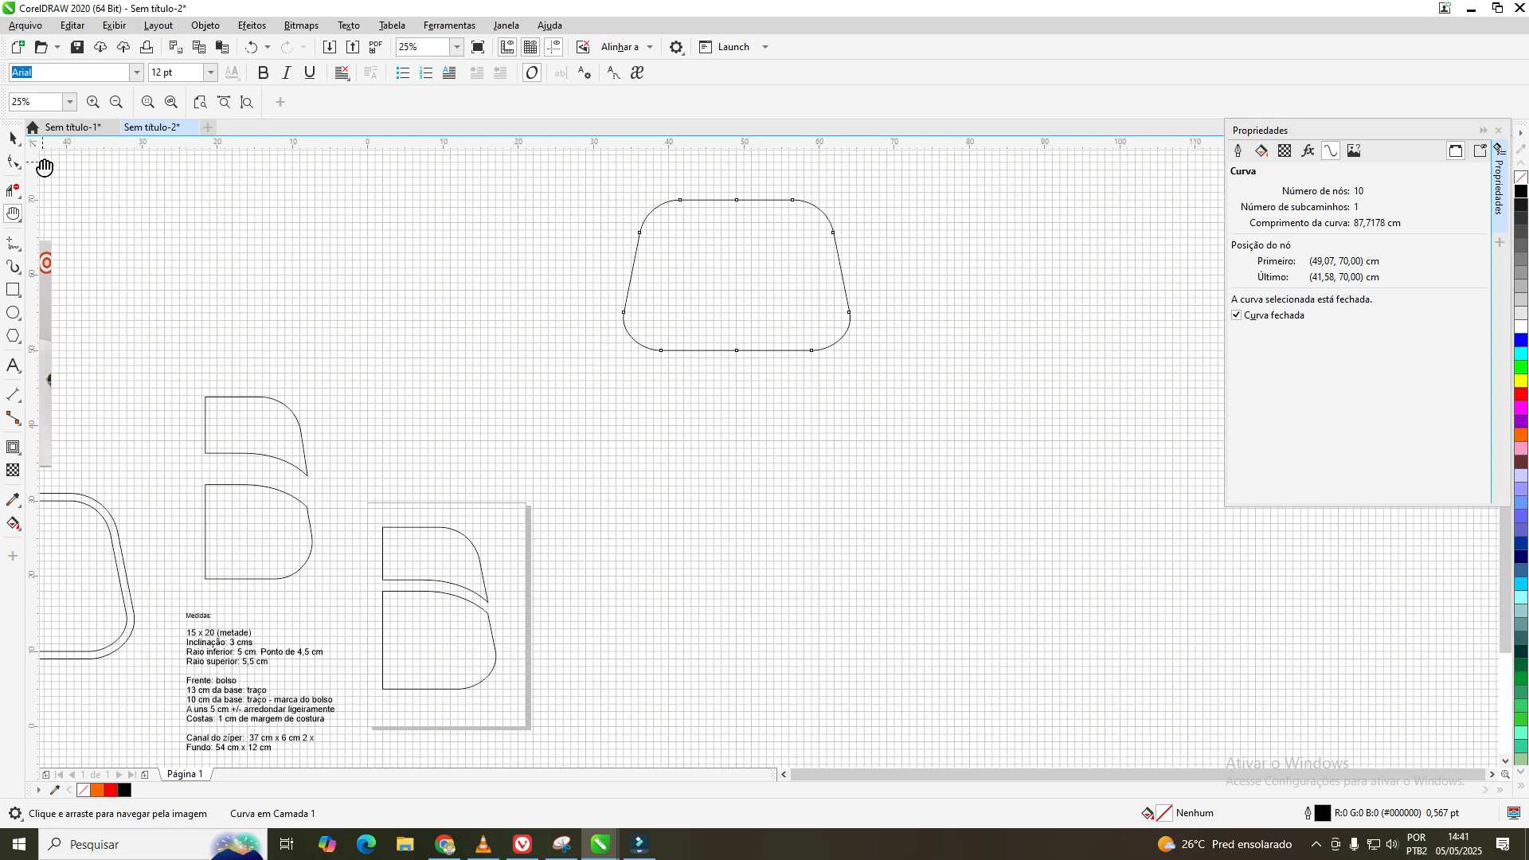
- Review the zipper channel and bottom measurements in the notes alongside the half pattern pieces and the bag photo
click(12, 140)
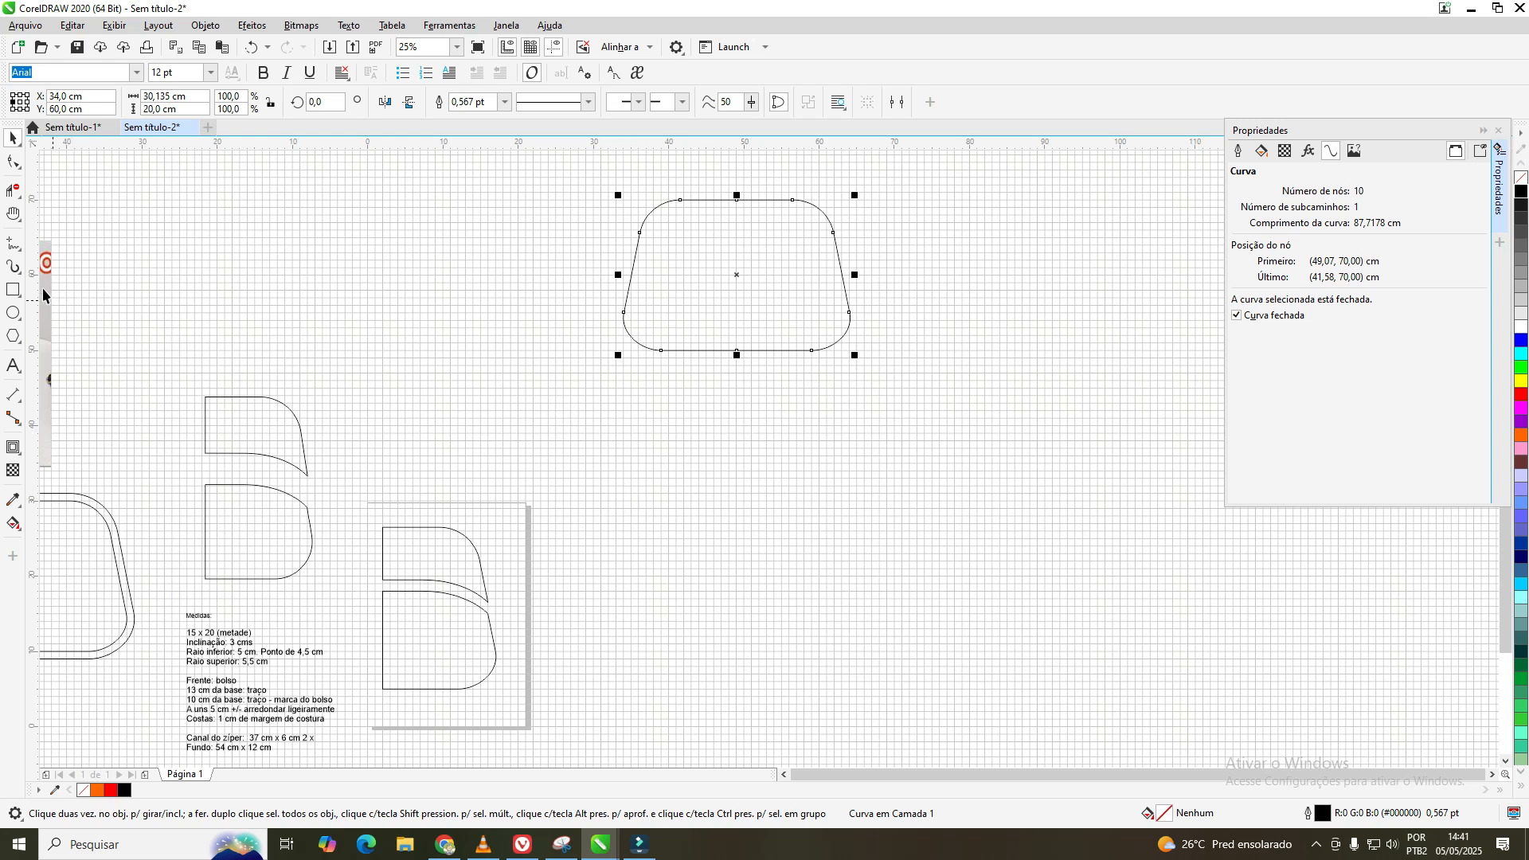
click(13, 215)
drag(355, 574, 843, 337)
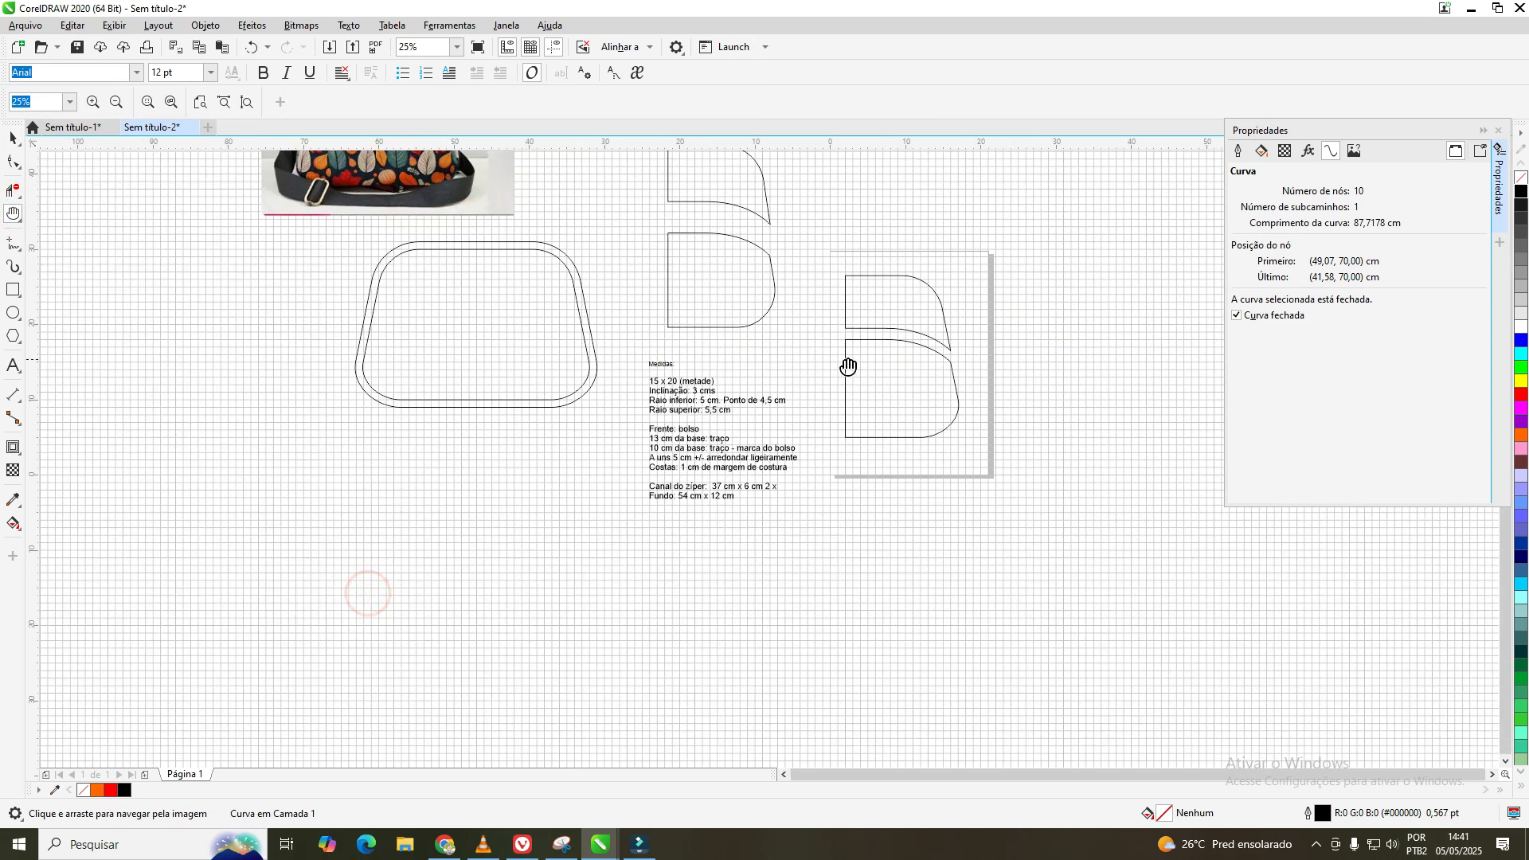
scroll(653, 492, up, 1)
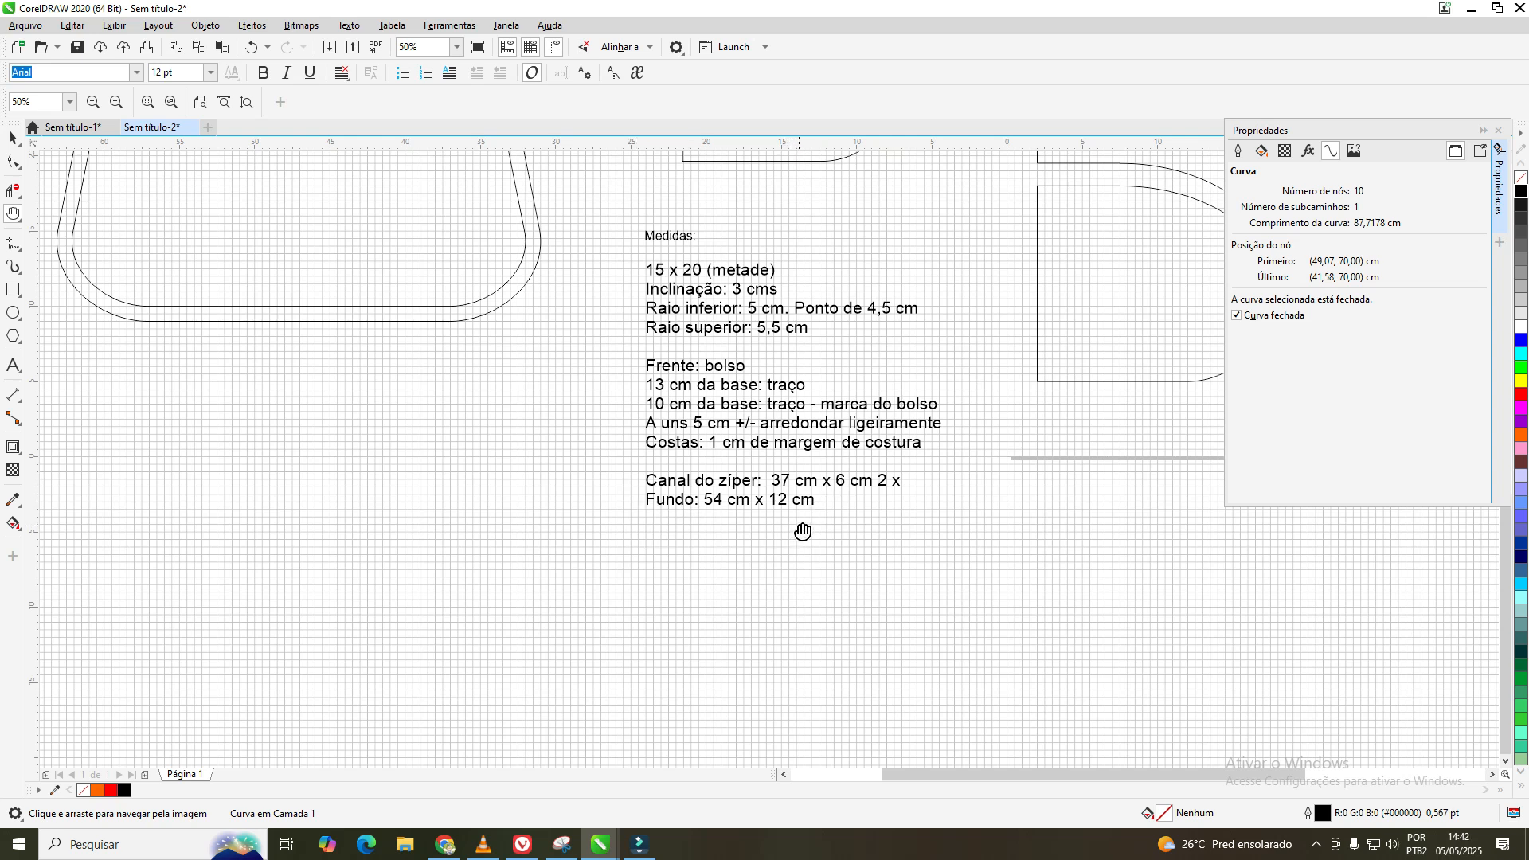
scroll(803, 531, down, 1)
drag(658, 281, 652, 403)
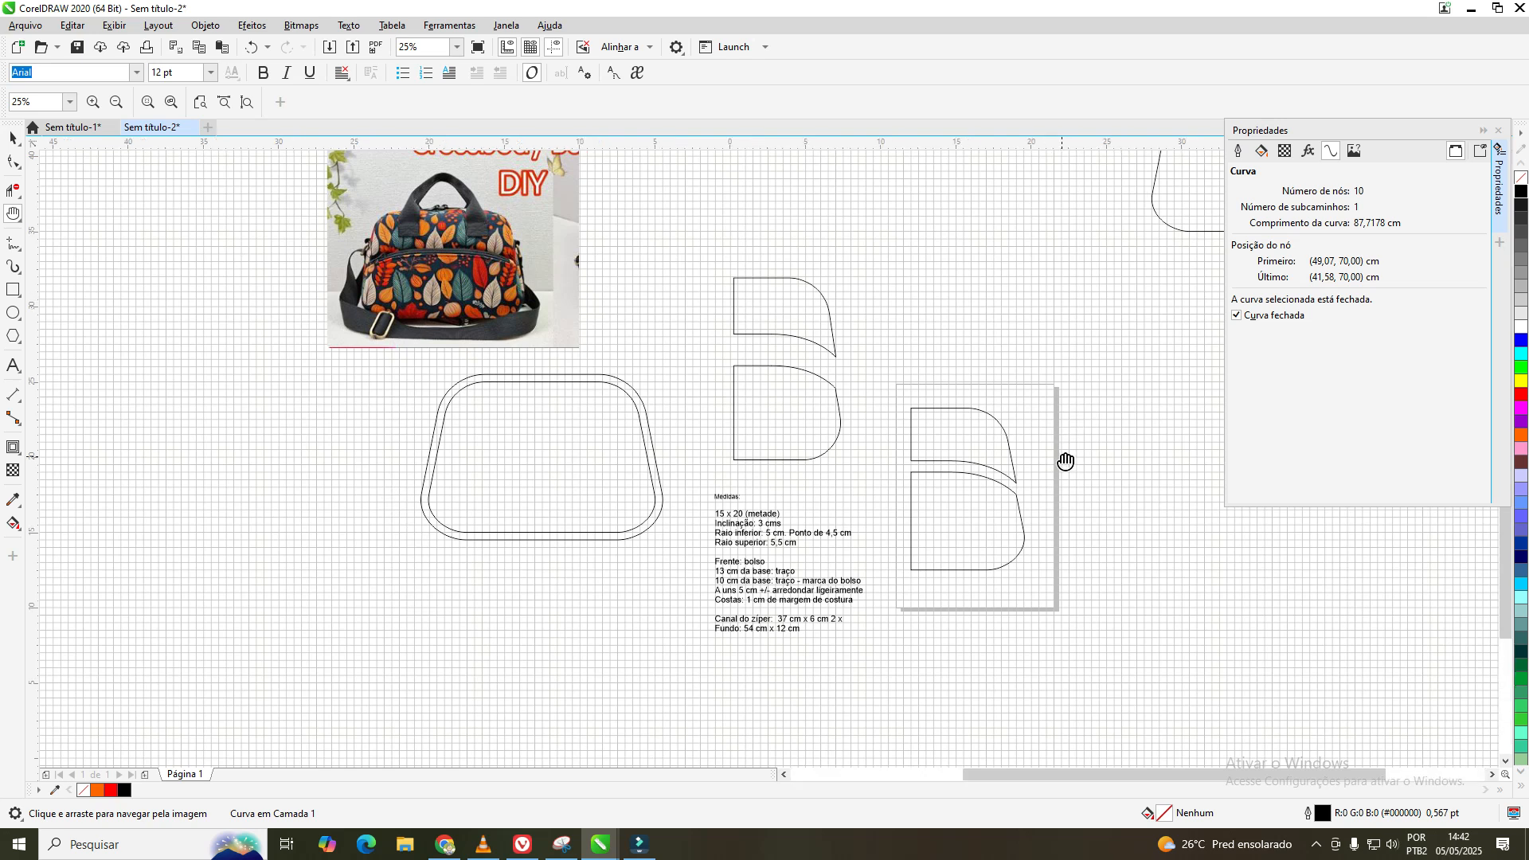
scroll(1065, 463, up, 1)
drag(1004, 485, 1114, 430)
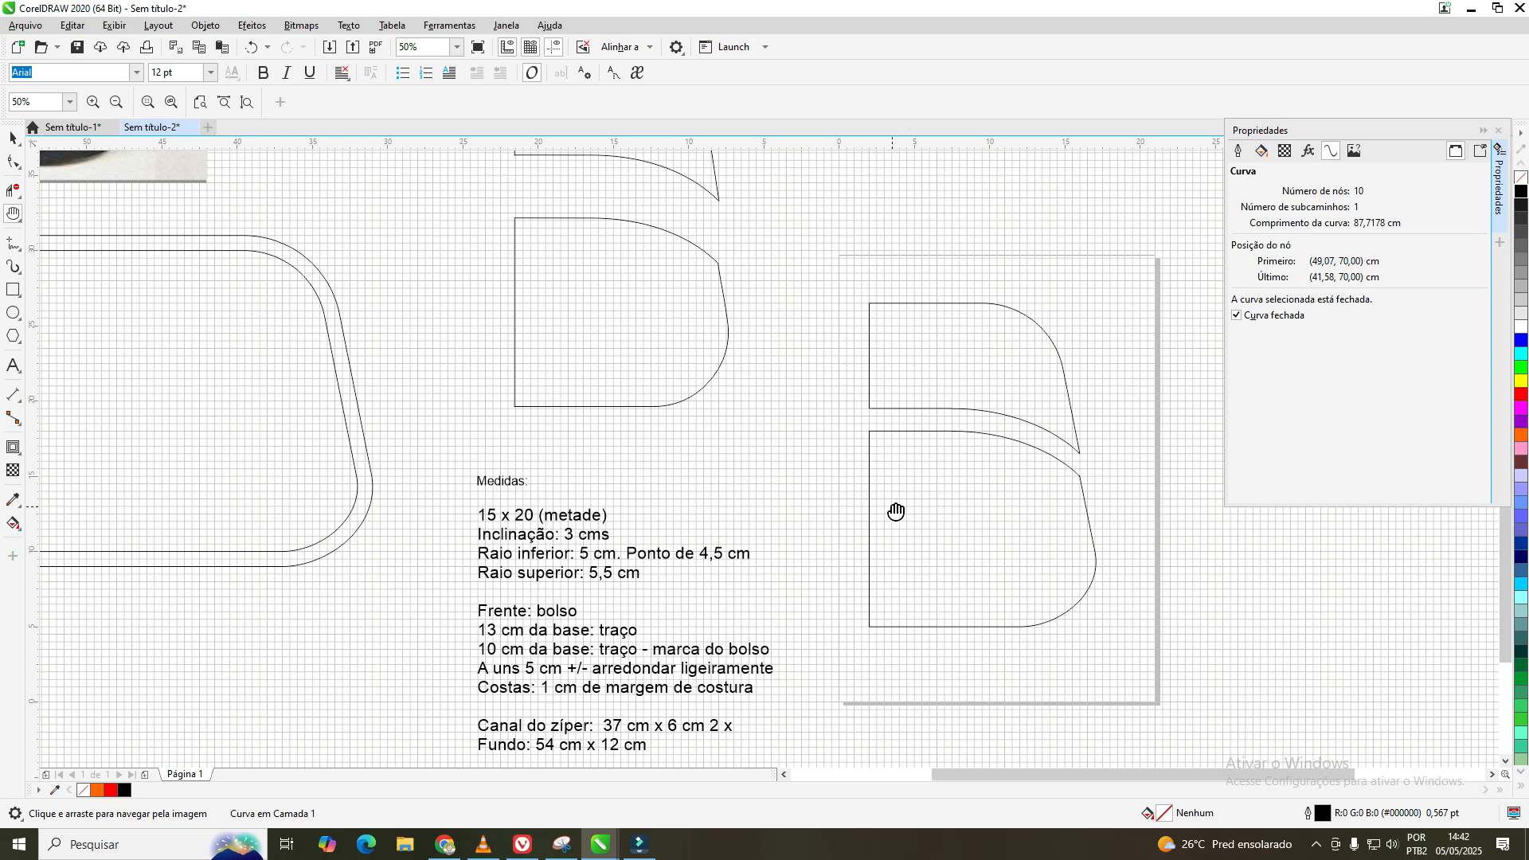
scroll(914, 491, down, 1)
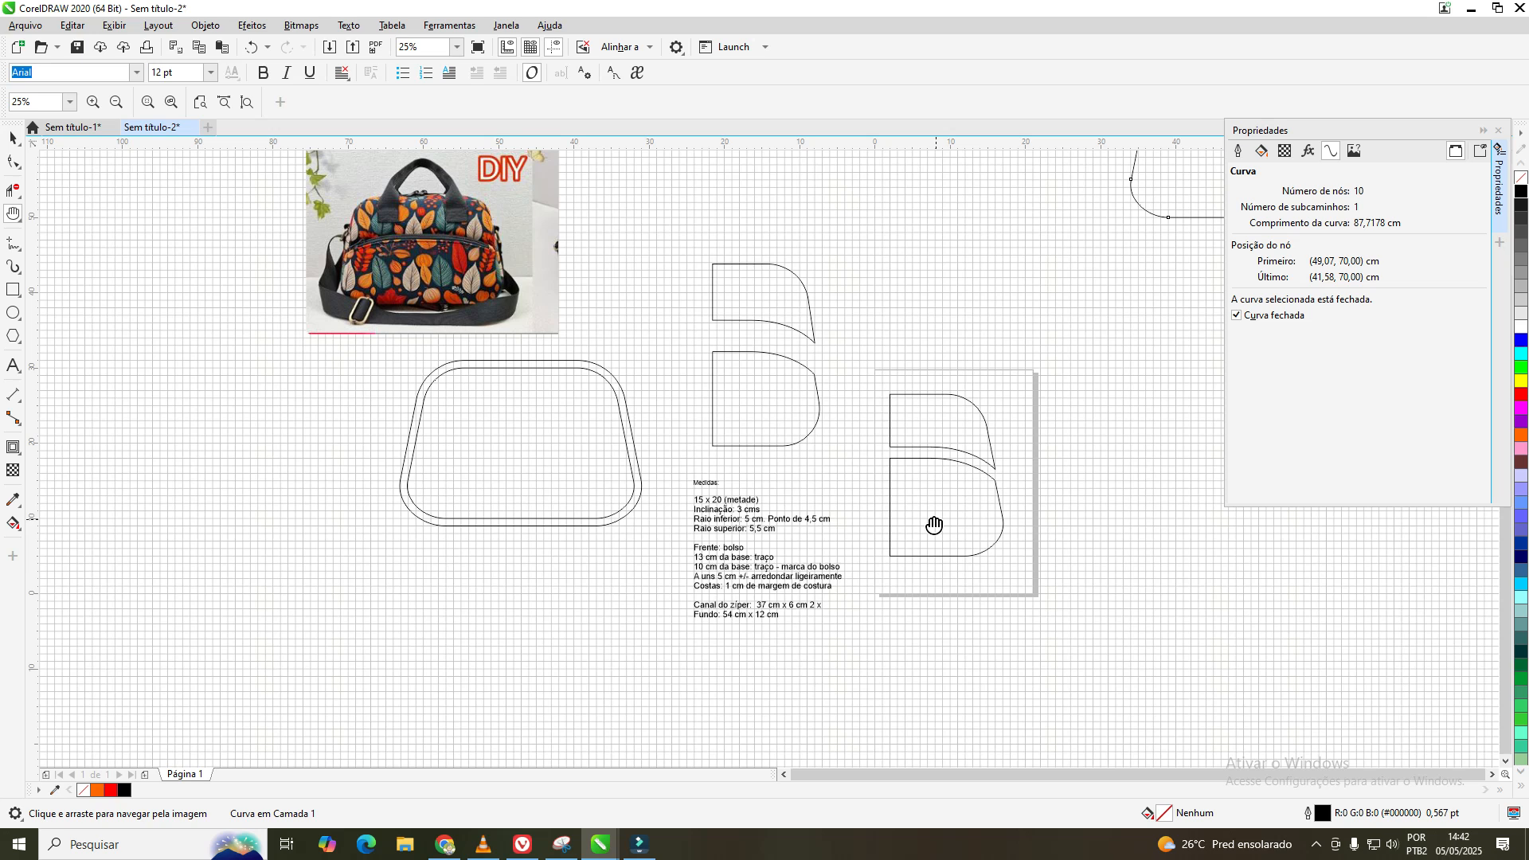
drag(936, 518, 680, 522)
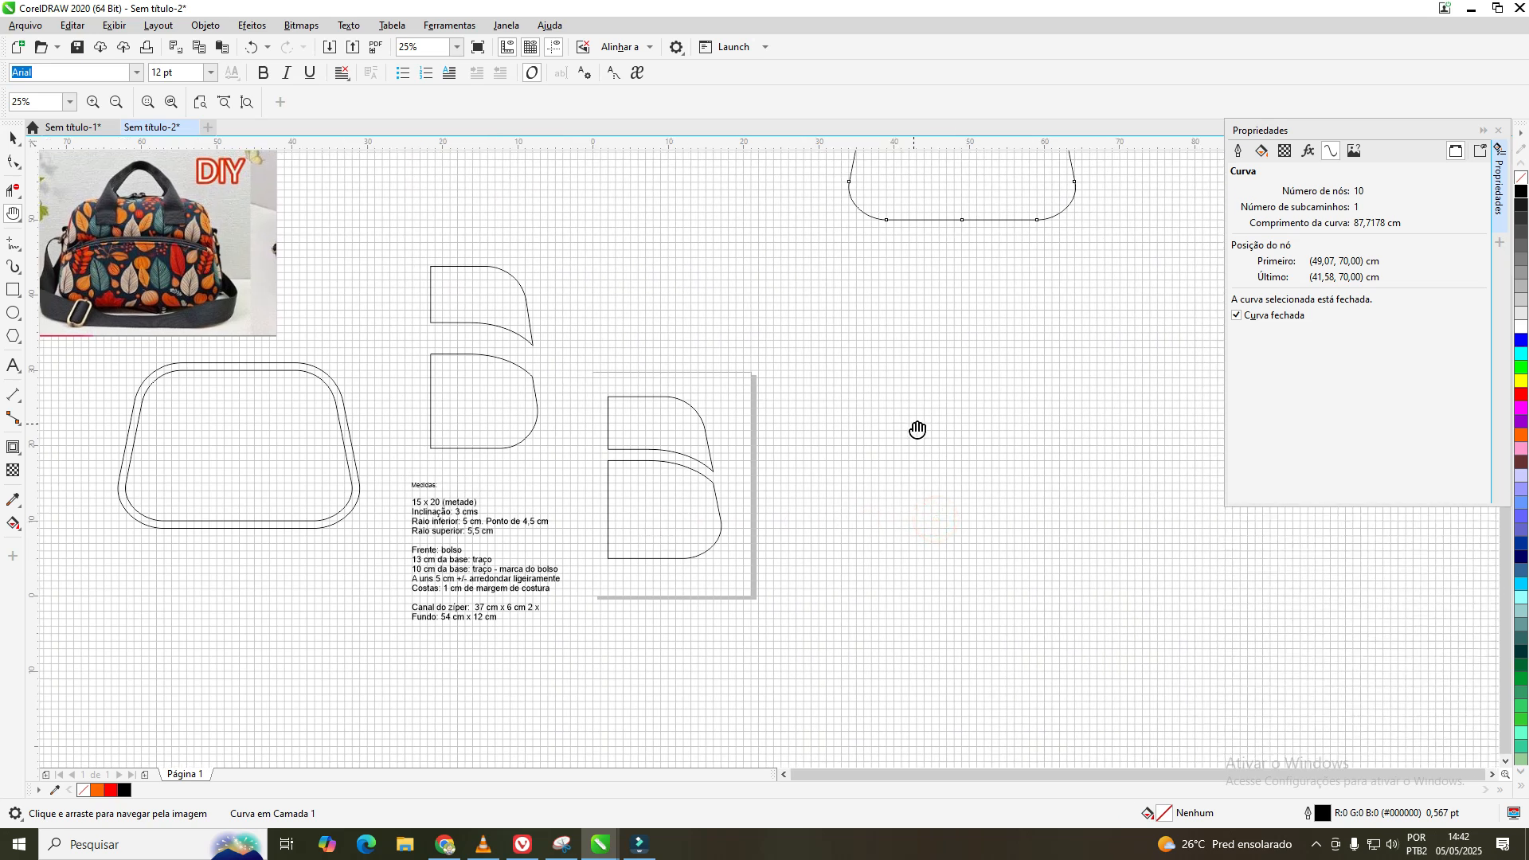
drag(918, 430, 789, 613)
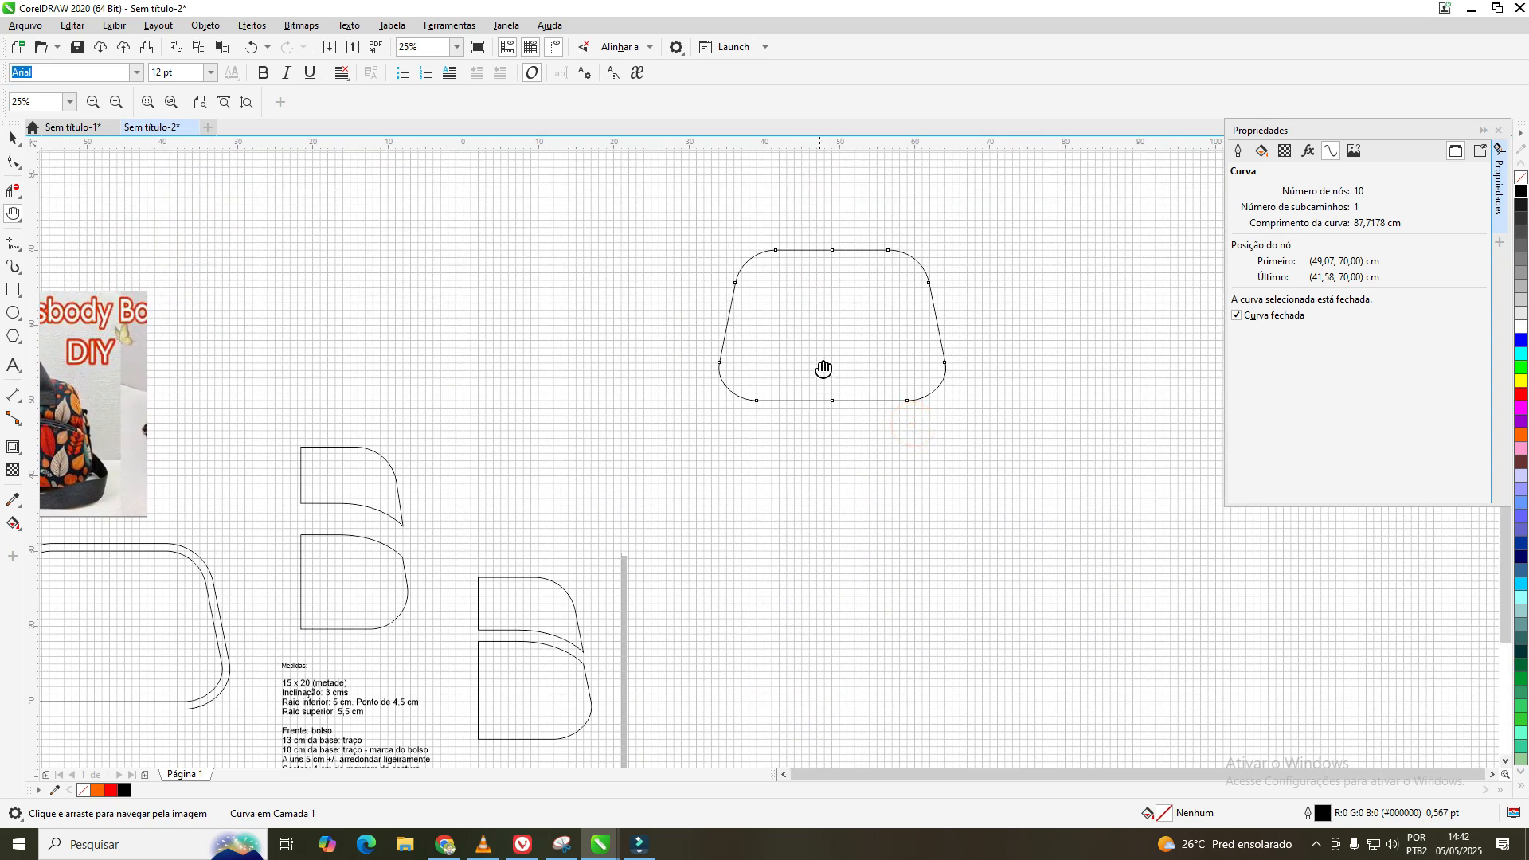
scroll(799, 368, up, 2)
drag(849, 339, 799, 512)
drag(844, 442, 829, 423)
scroll(829, 423, down, 1)
scroll(833, 421, up, 1)
scroll(834, 417, up, 2)
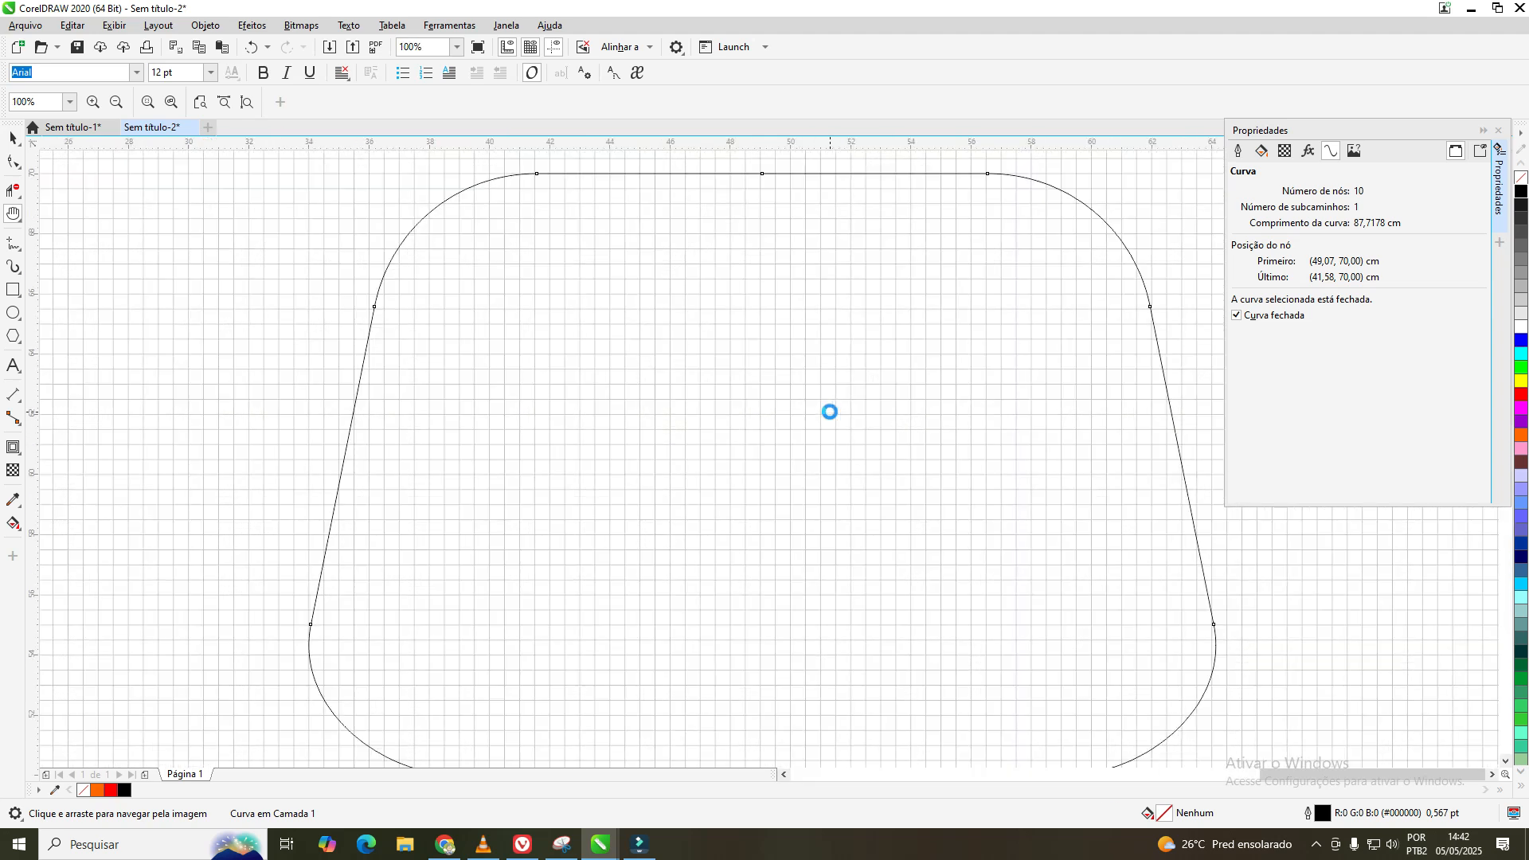
drag(830, 411, 774, 400)
scroll(774, 401, down, 2)
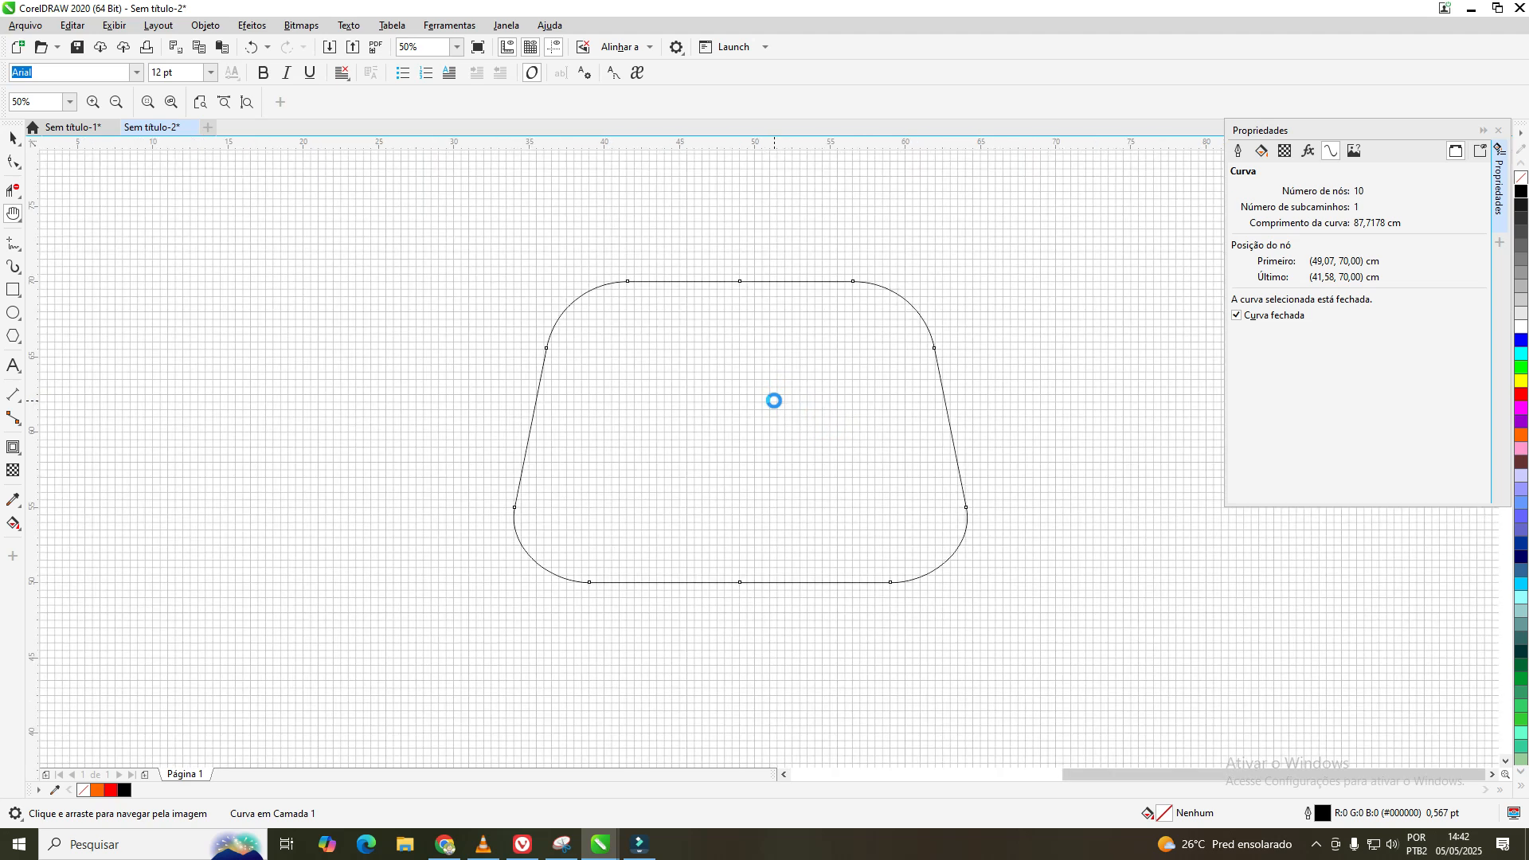
scroll(774, 401, up, 2)
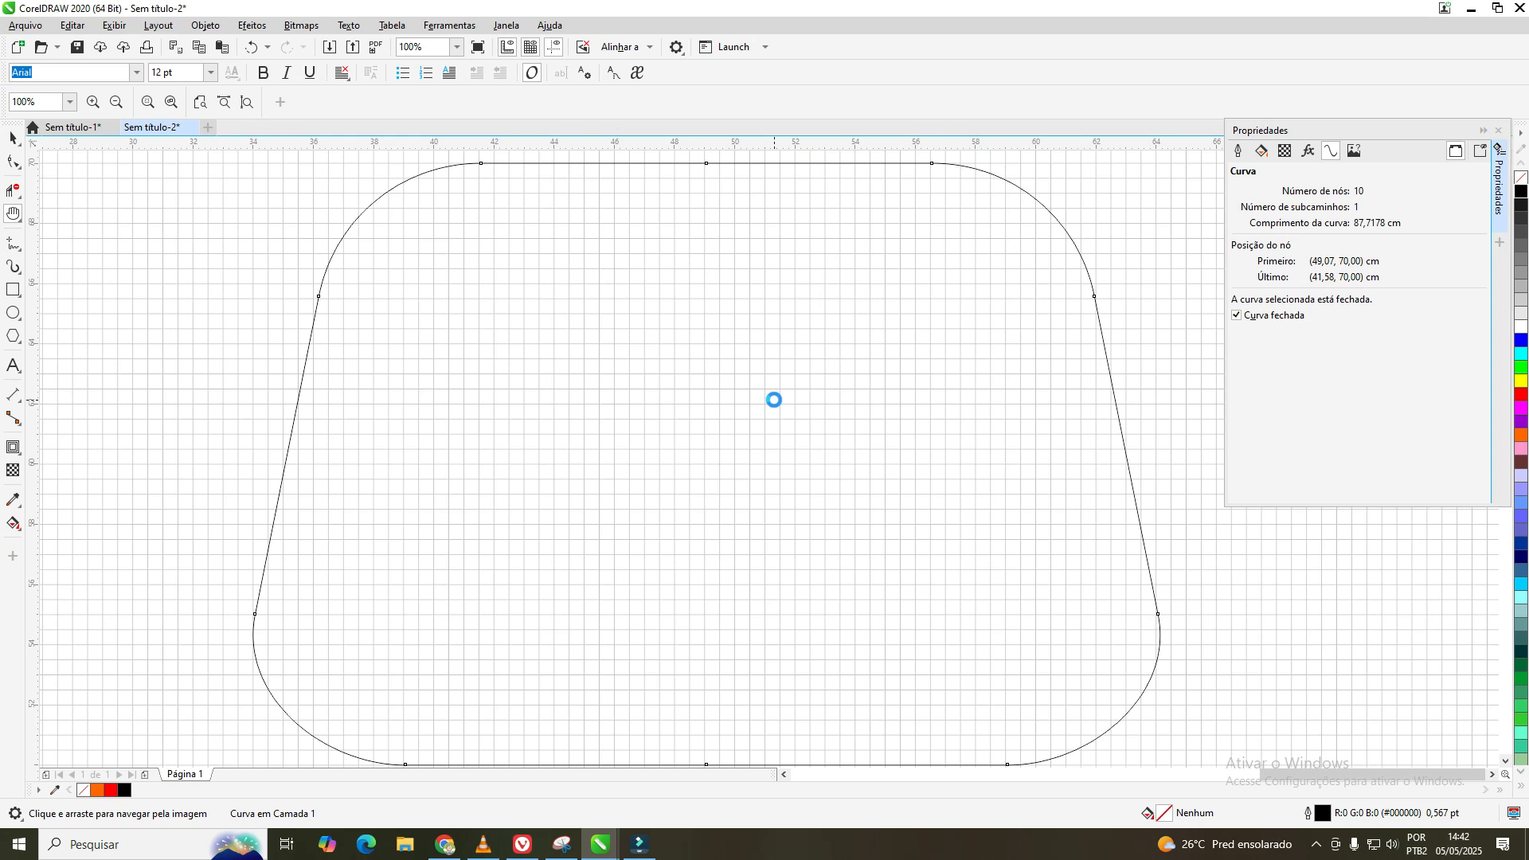
scroll(774, 400, down, 2)
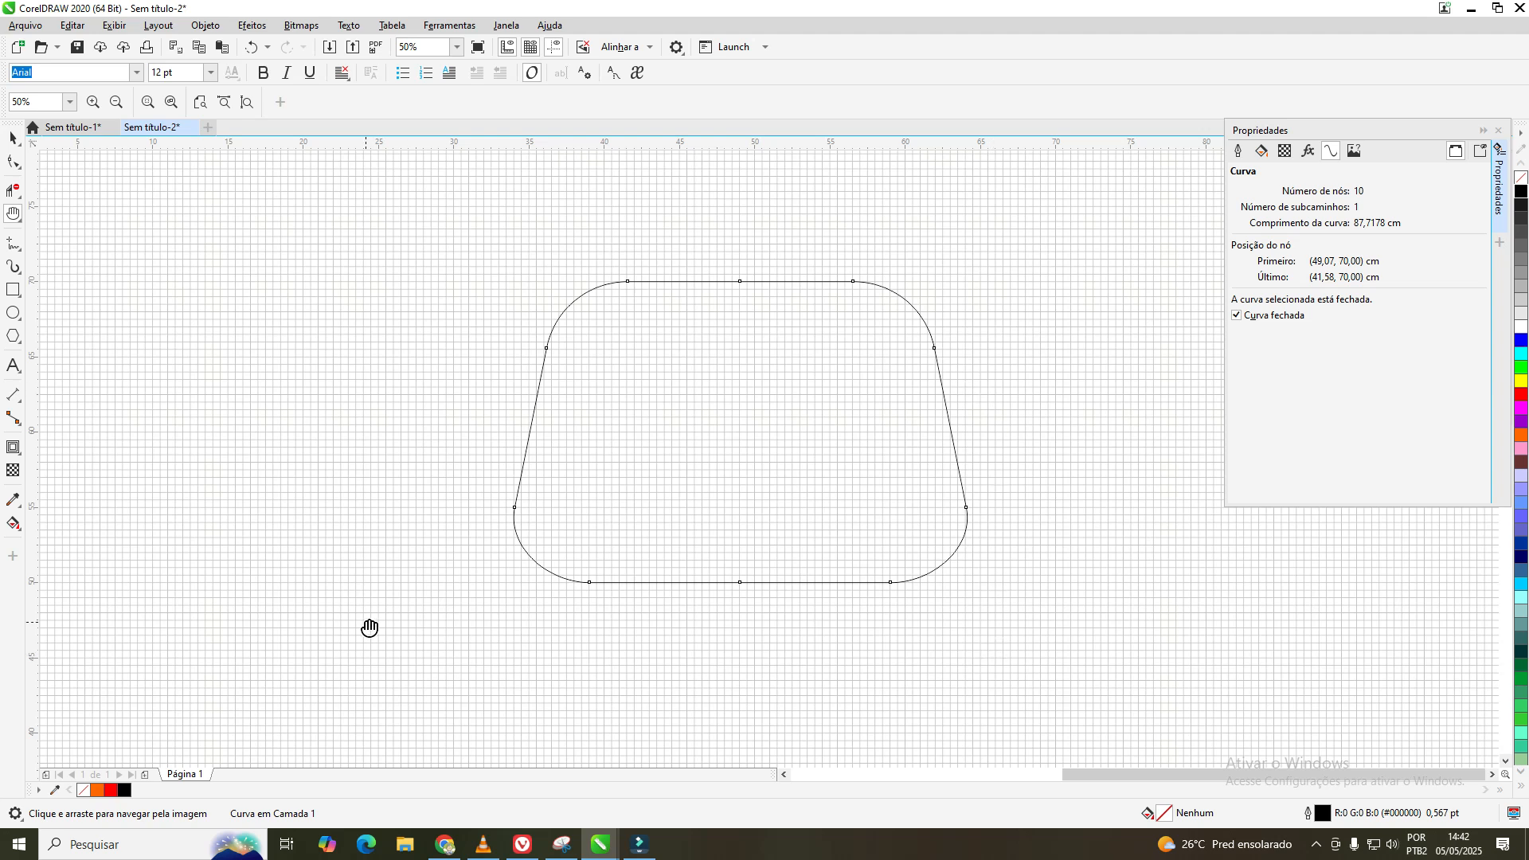
- Draw a square-cornered rectangle about 34.7 cm wide and 12.5 cm high over the lower part of the full bag outline
click(15, 291)
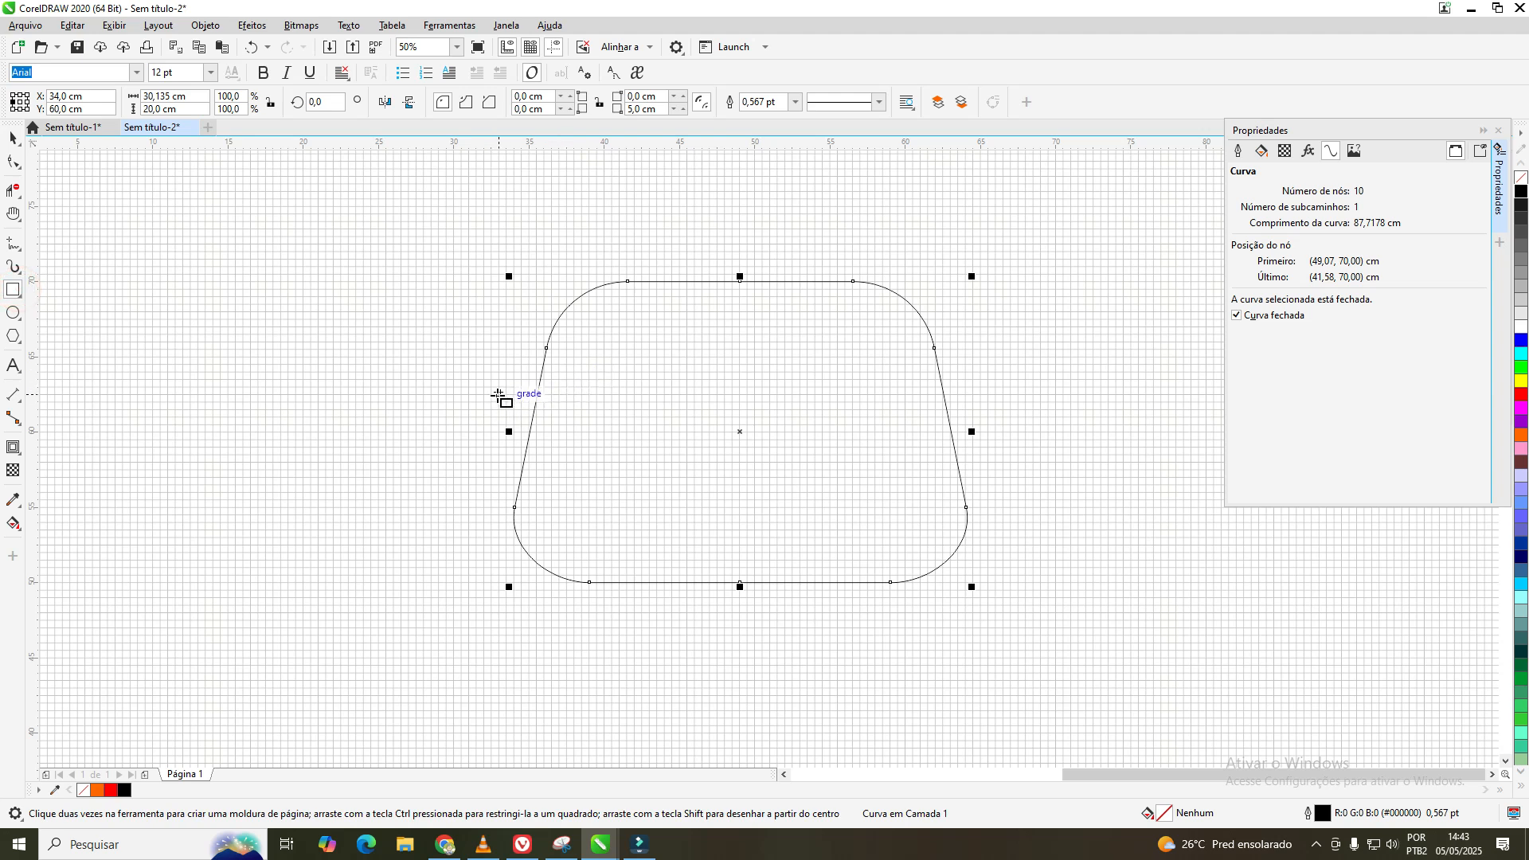
drag(499, 395, 1020, 583)
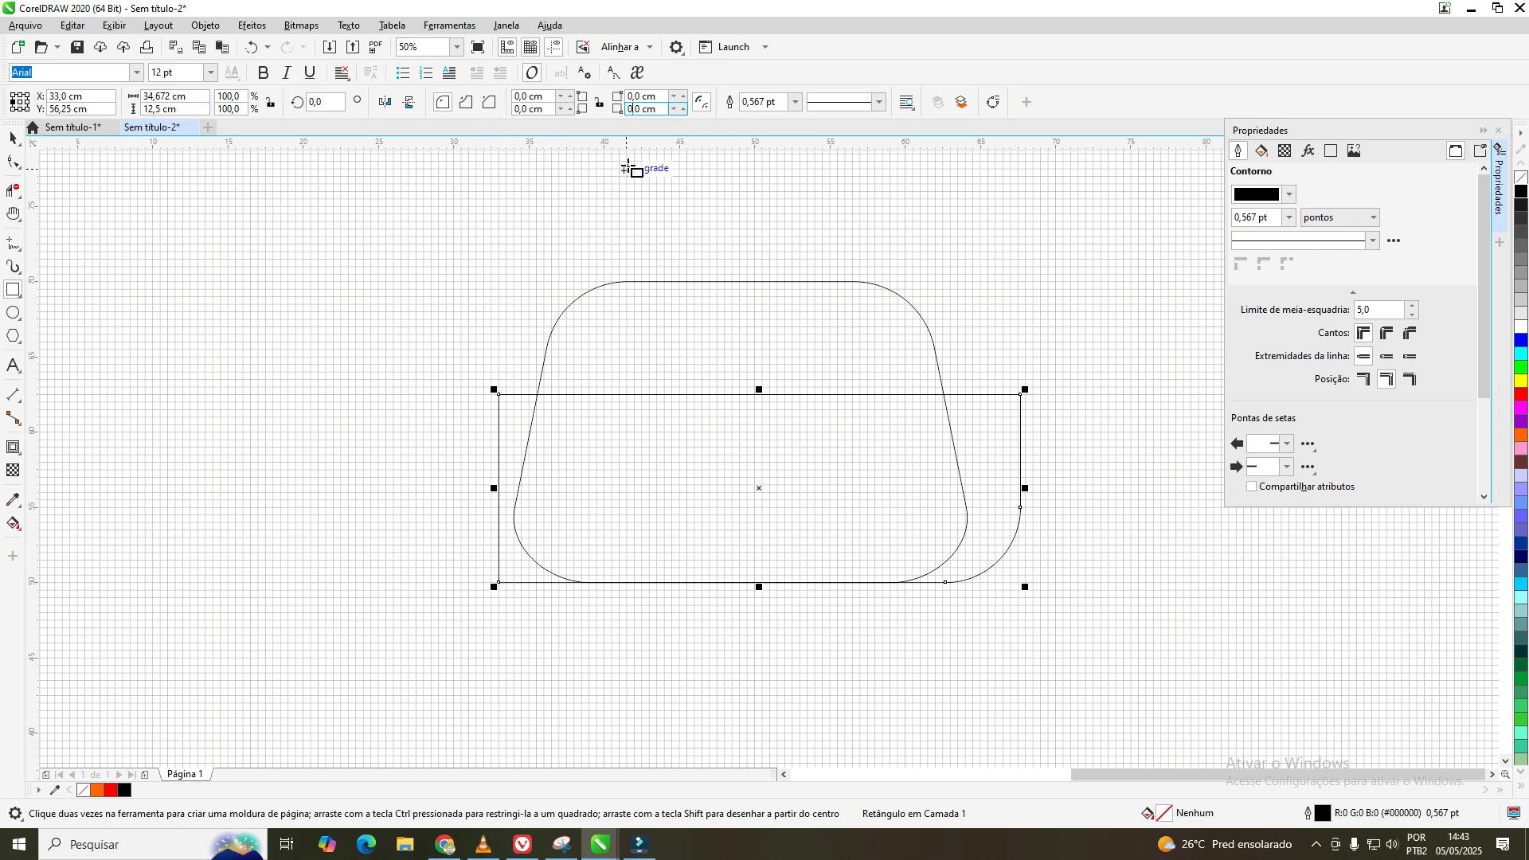
key(Return)
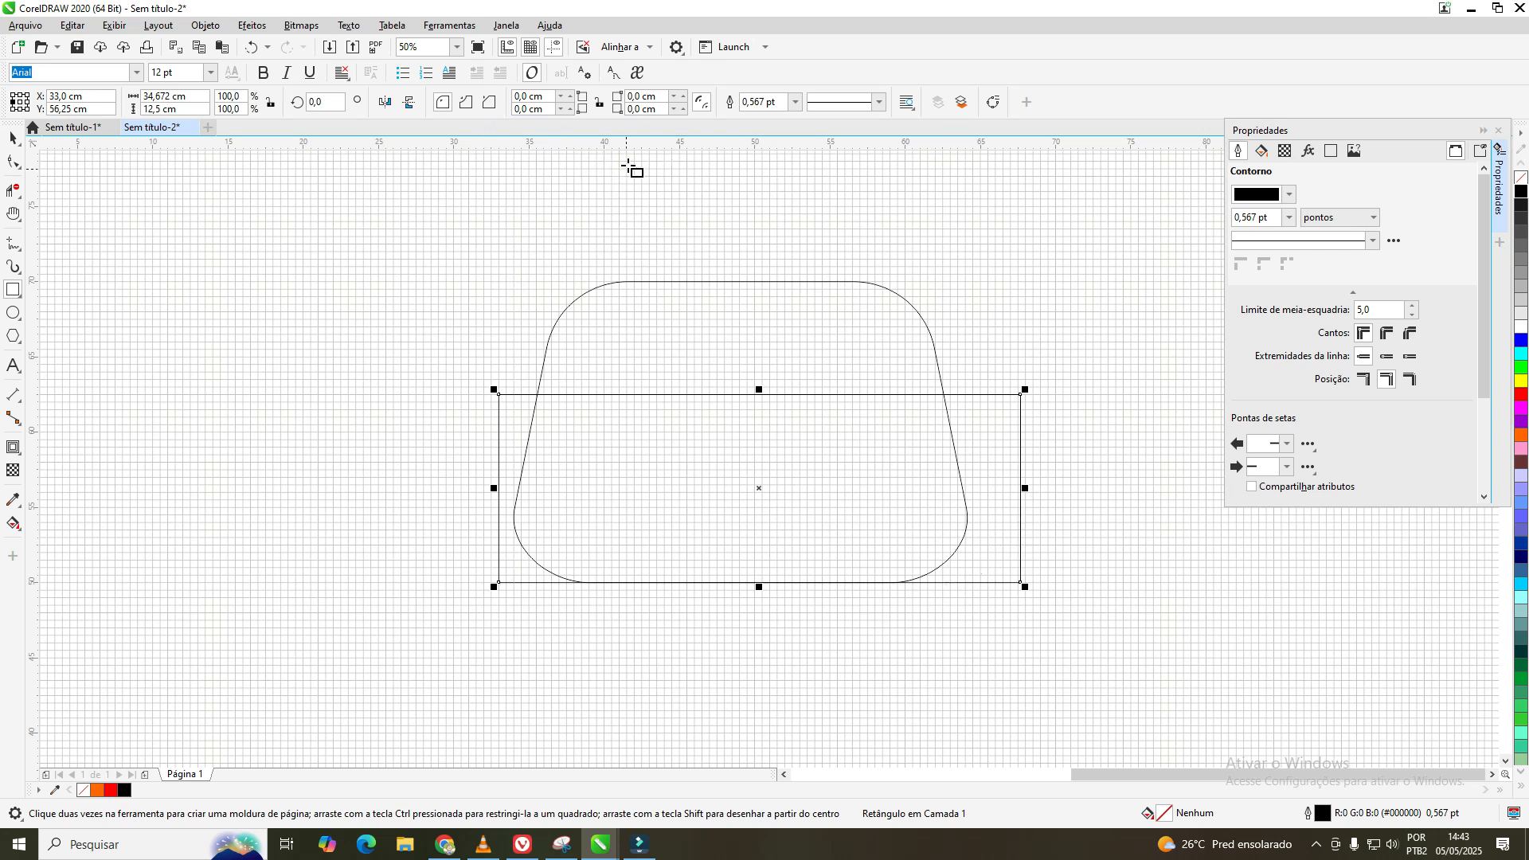
- Set the rectangle's width to the bag outline's 30.135 cm and align its sides and base with the outline
click(13, 138)
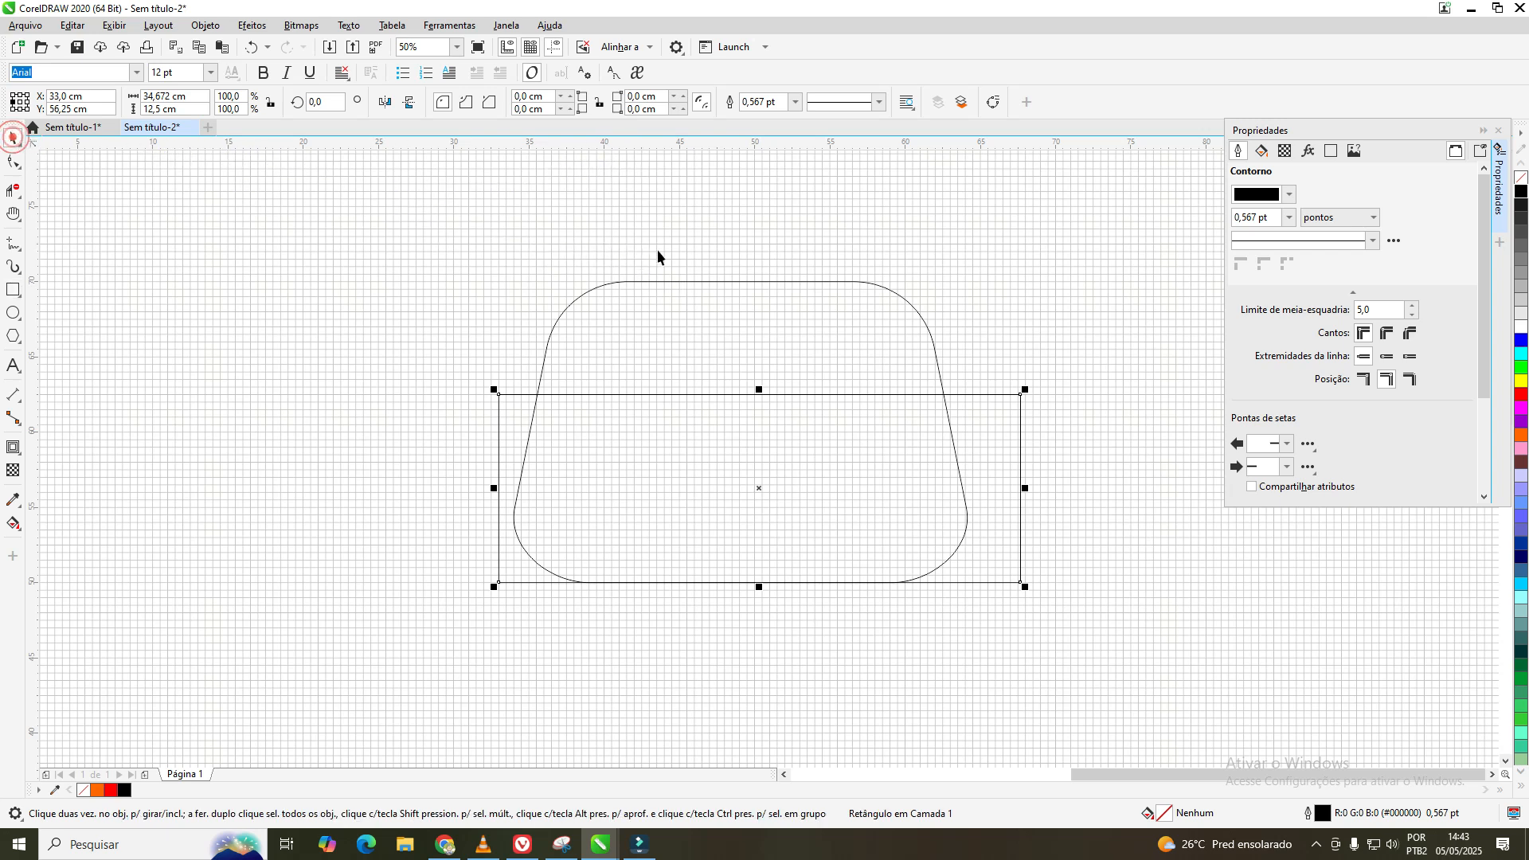
click(711, 278)
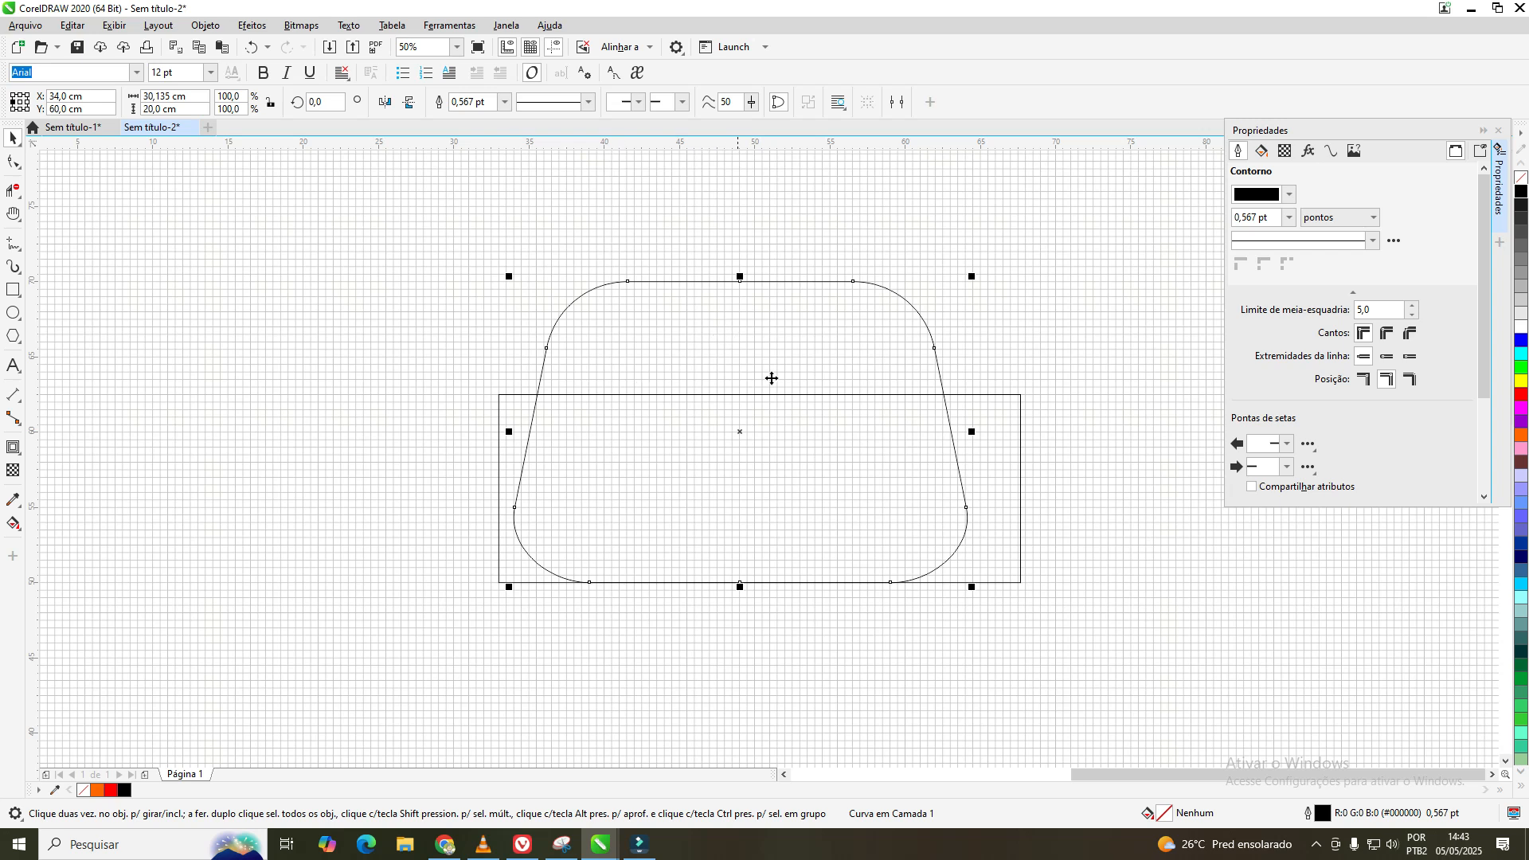
click(803, 396)
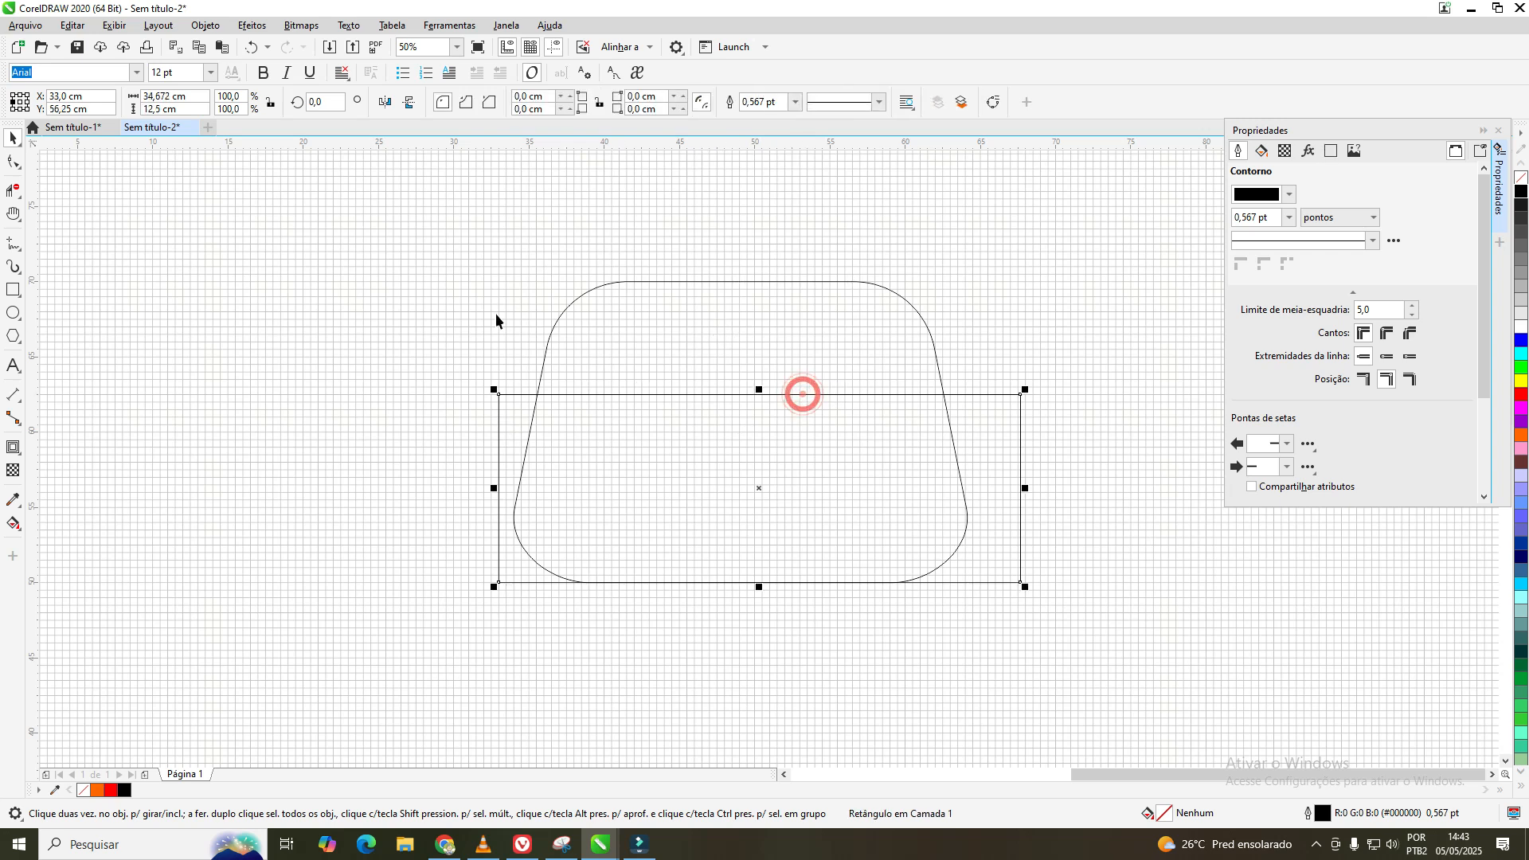
click(191, 94)
text(30)
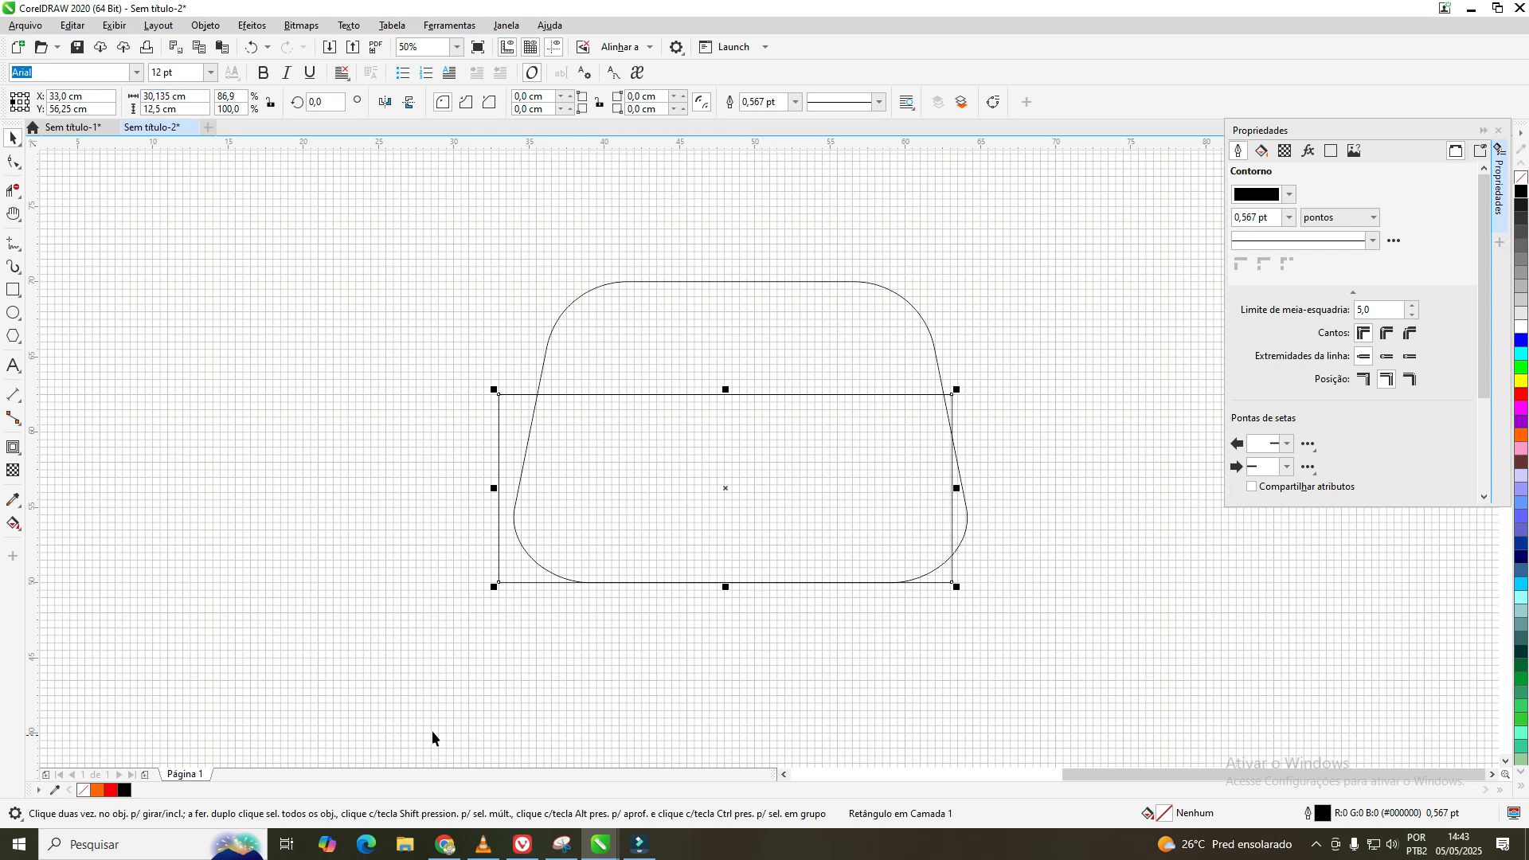
drag(727, 490, 743, 494)
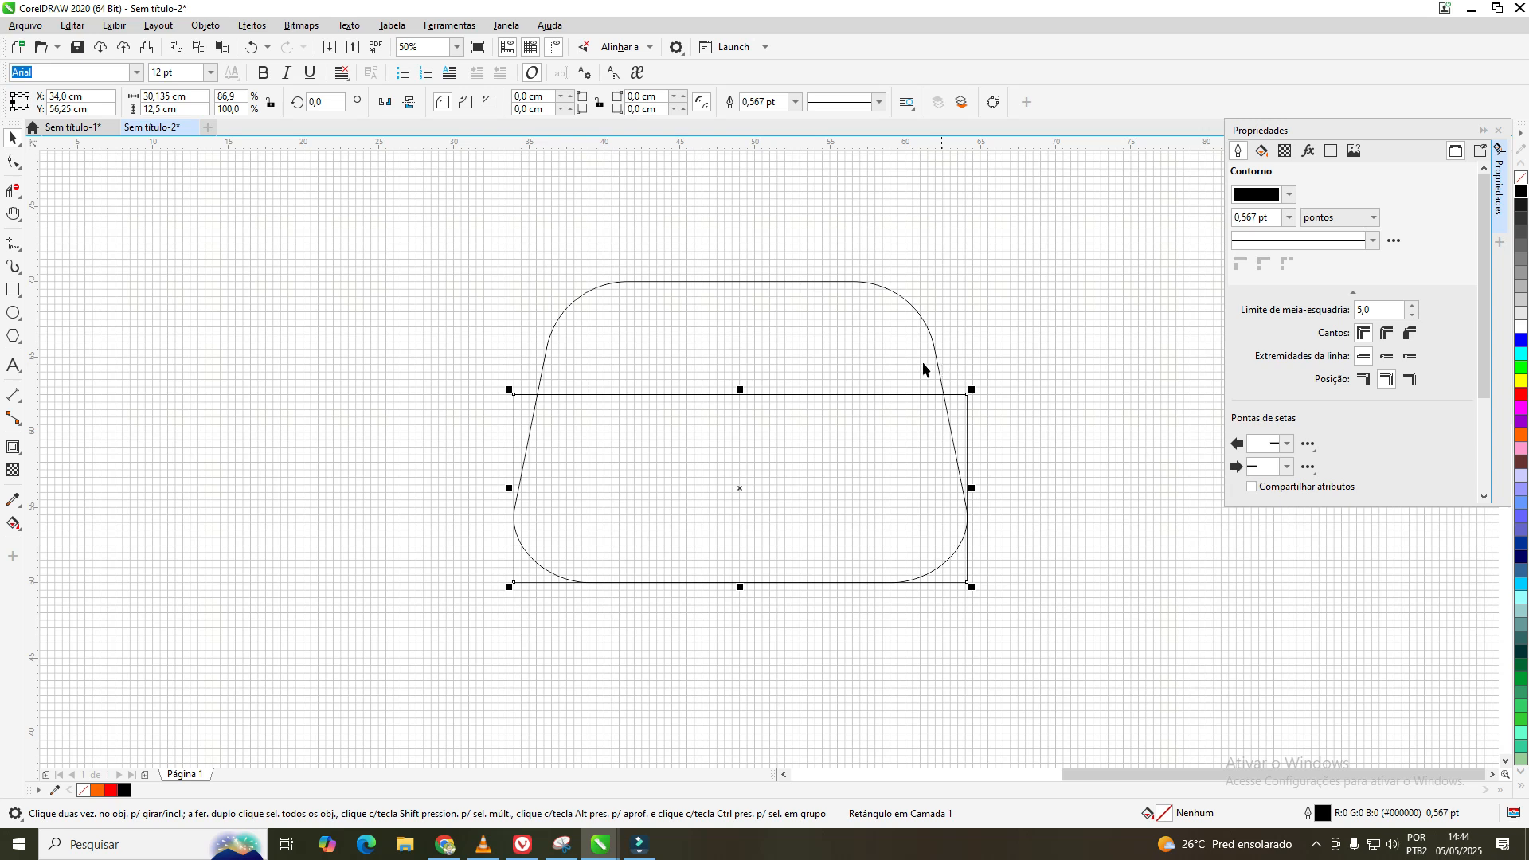
click(20, 171)
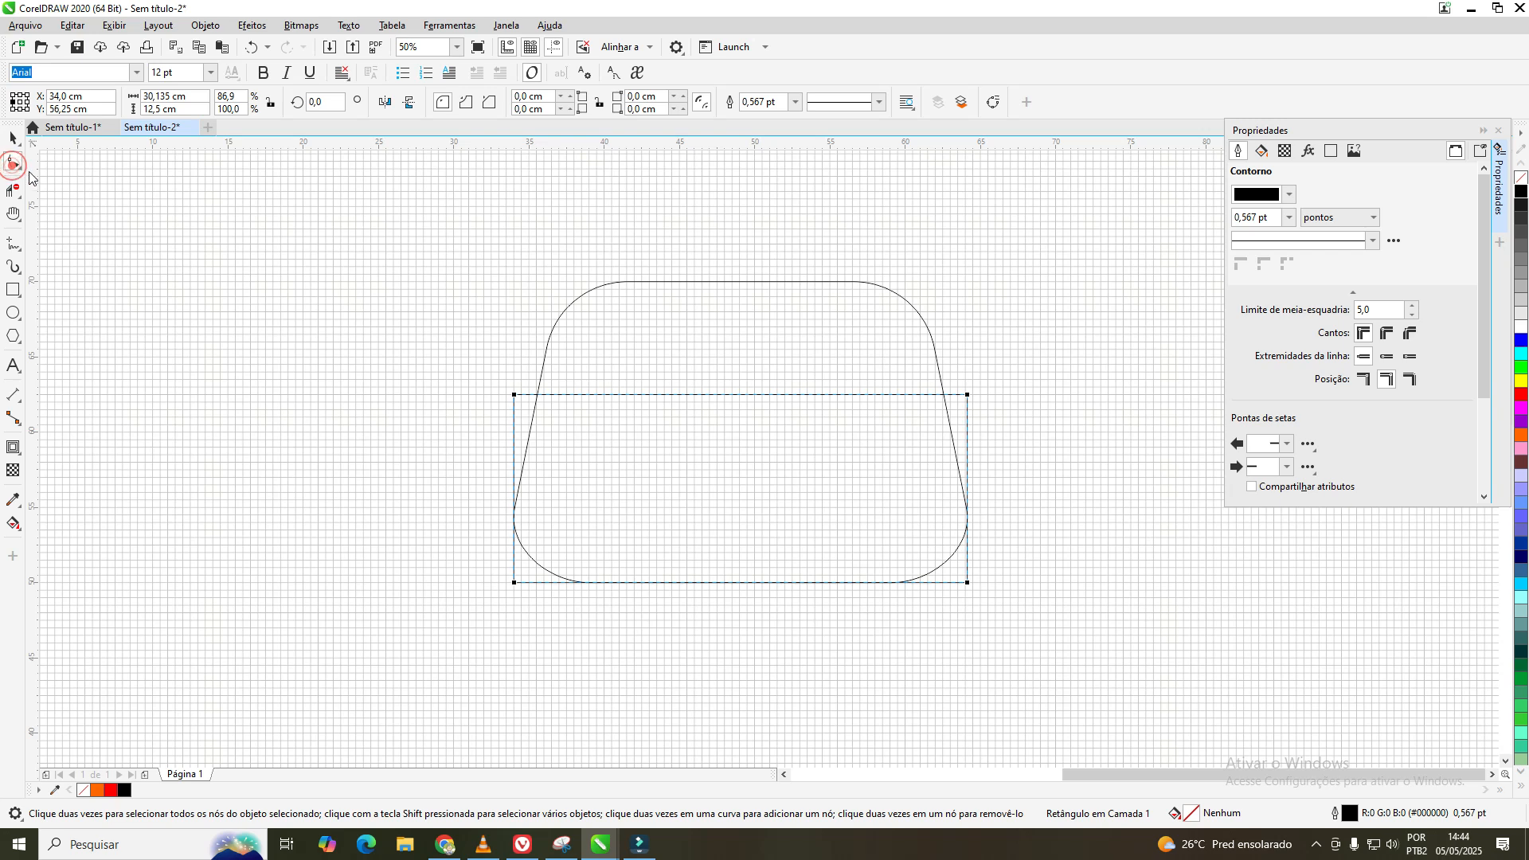
click(994, 102)
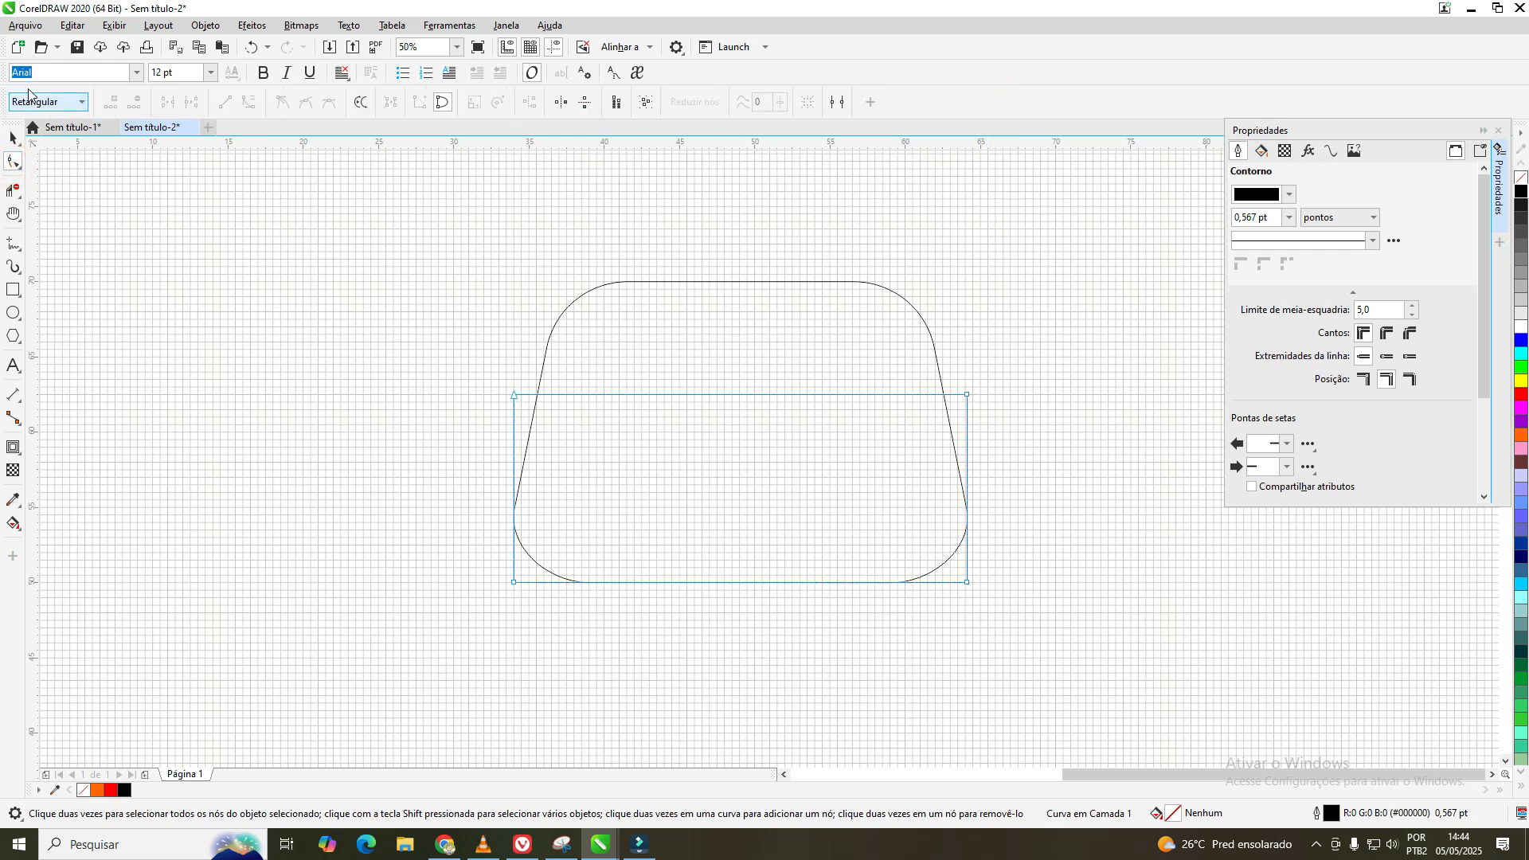
click(252, 50)
click(252, 51)
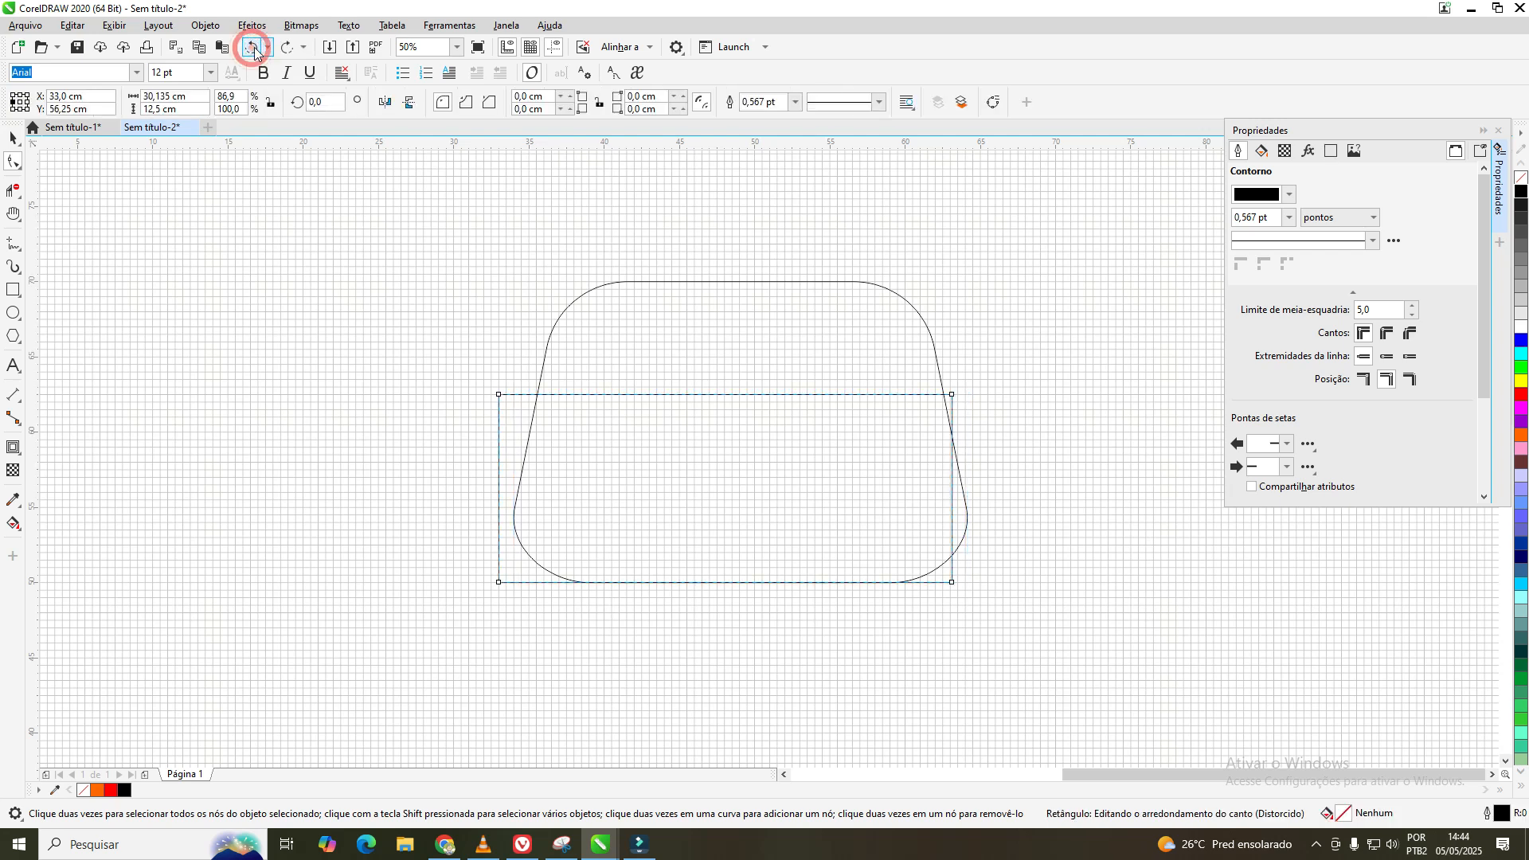
click(286, 47)
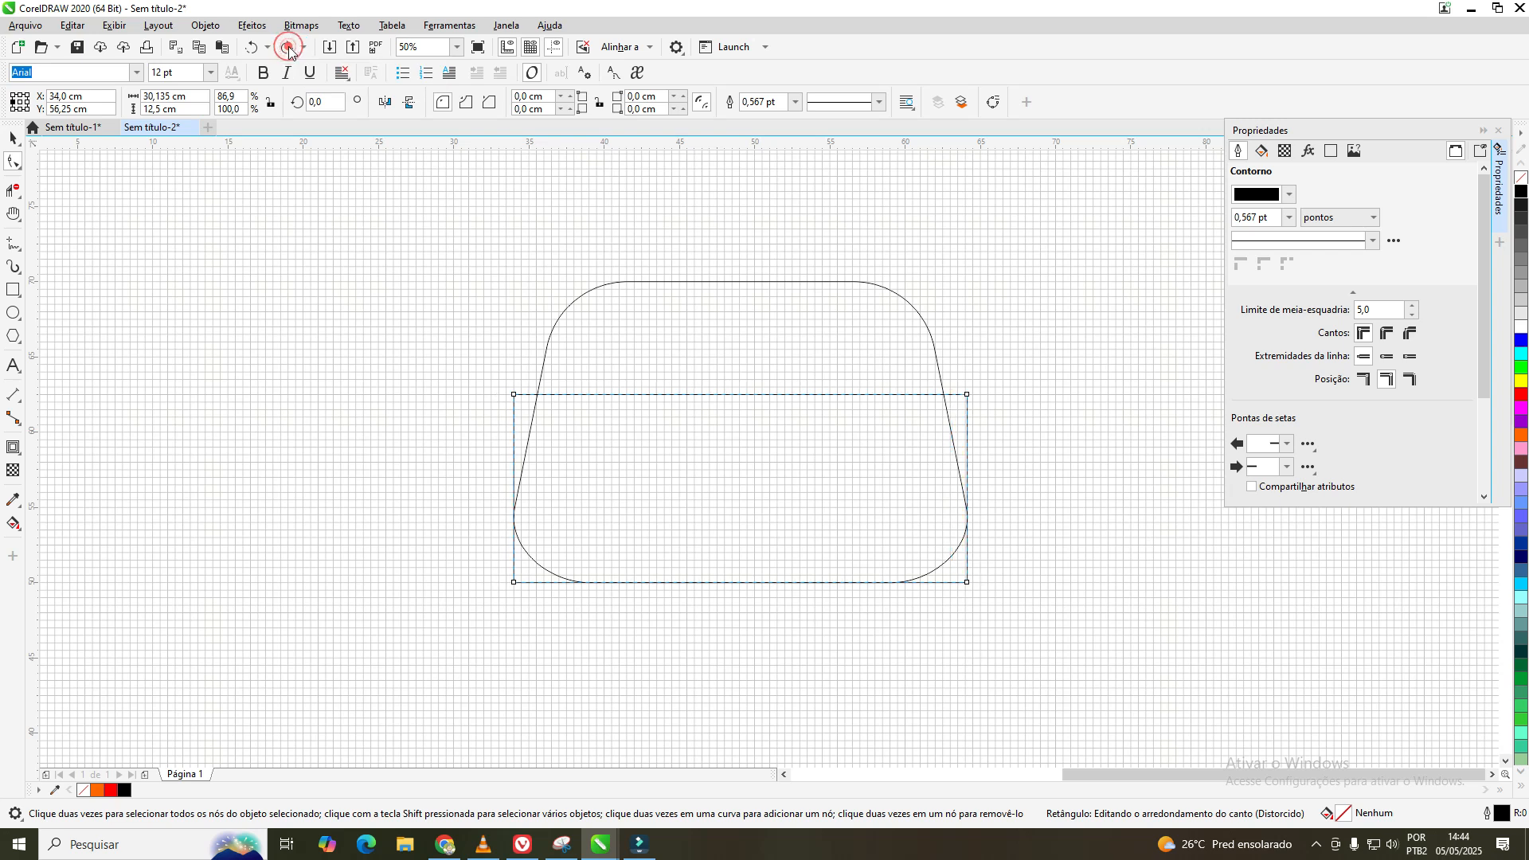
- Round the rectangle's two bottom corners to a 5.0 cm radius and convert the rectangle to curves
click(520, 109)
click(631, 107)
key(BackSpace)
text(5)
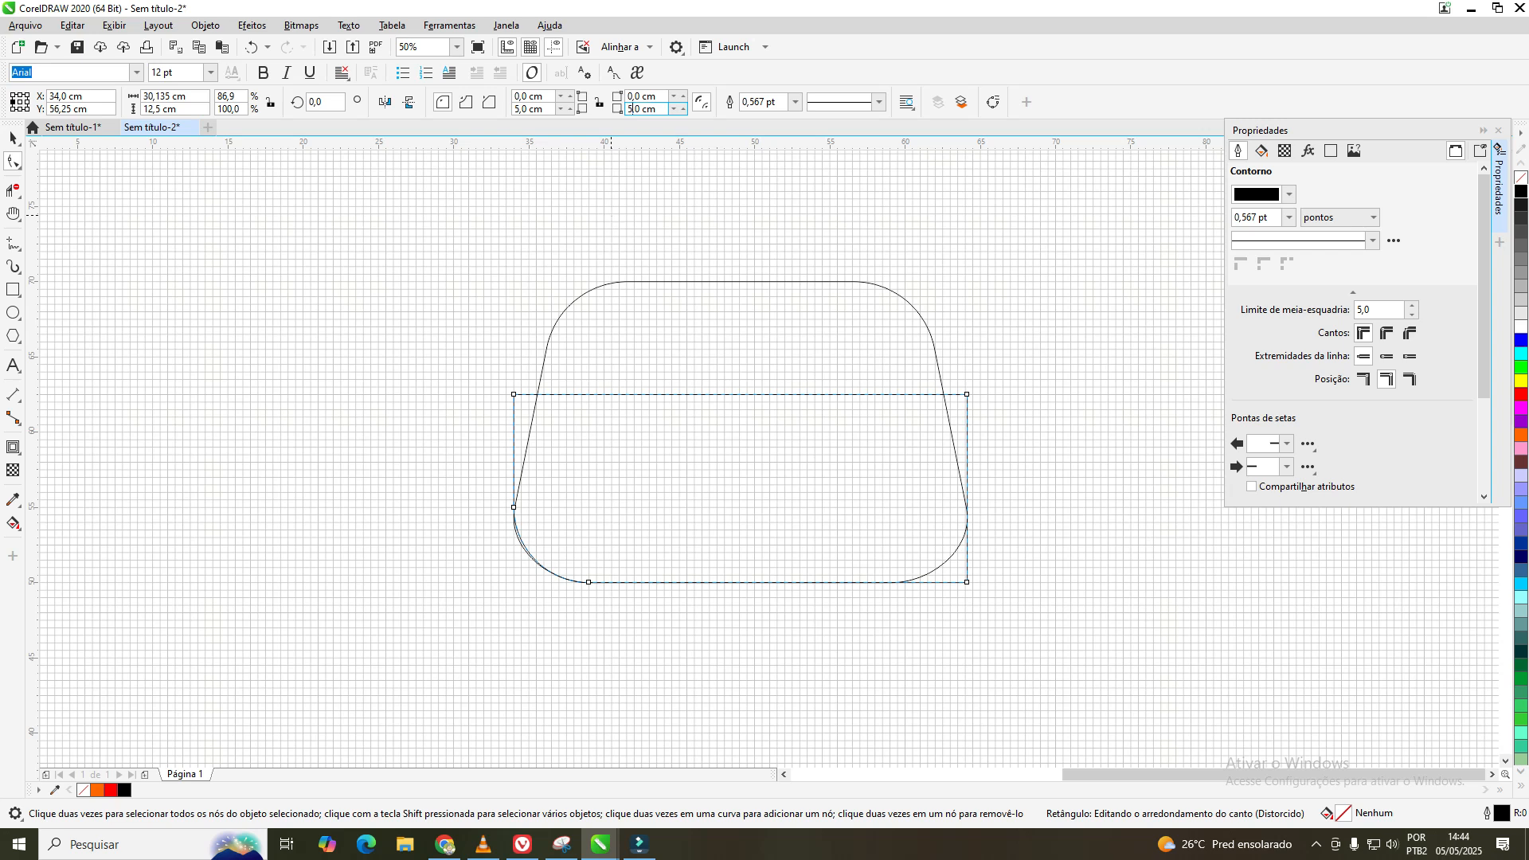
click(440, 100)
click(991, 103)
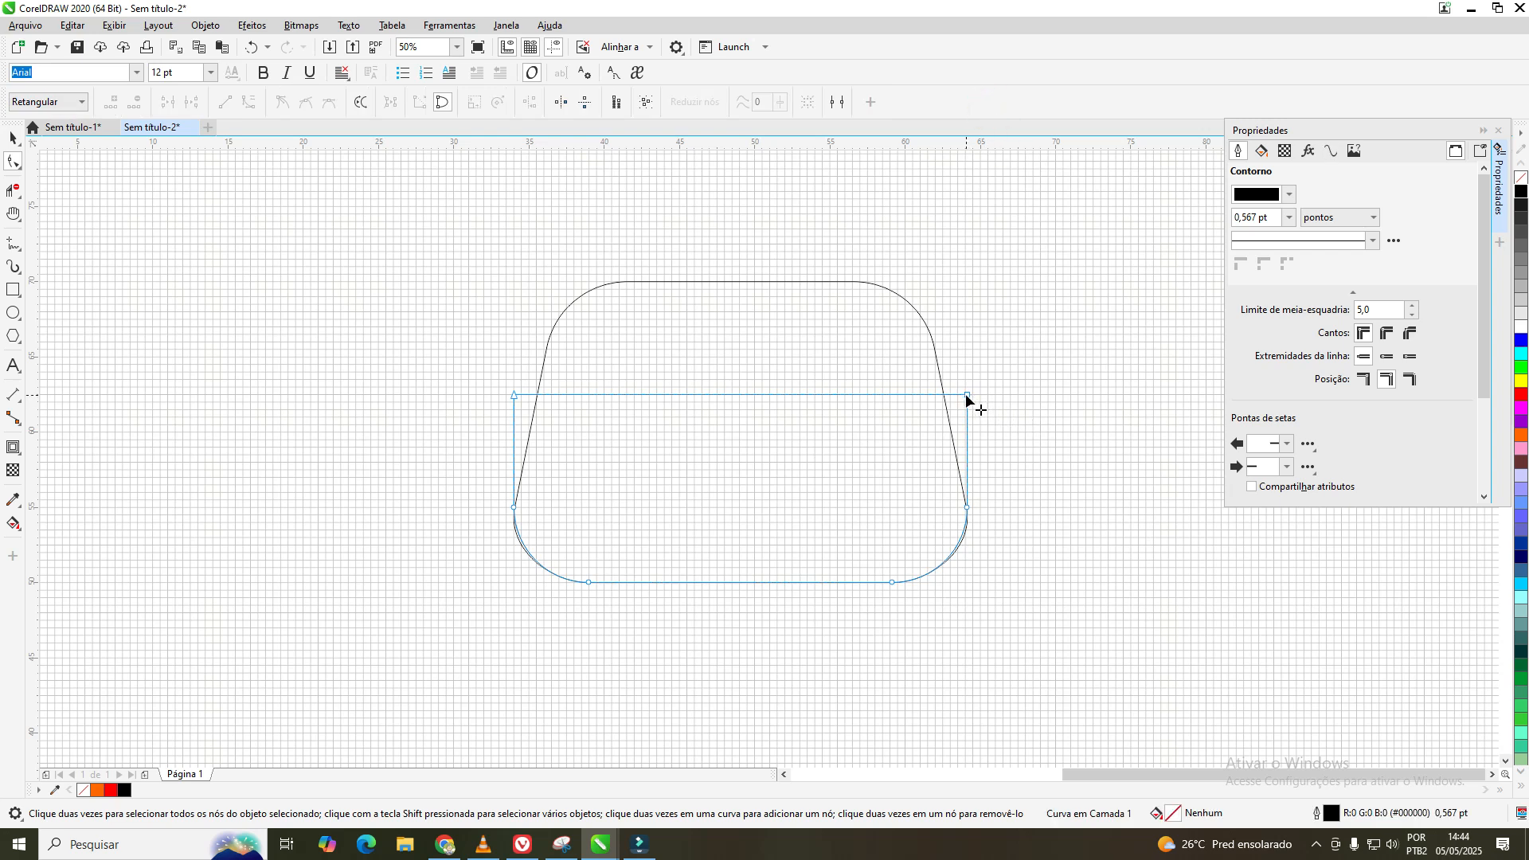
- Move the pocket piece's two upper corner nodes inward onto the slanted sides of the bag outline
drag(966, 395, 944, 394)
drag(516, 398, 539, 396)
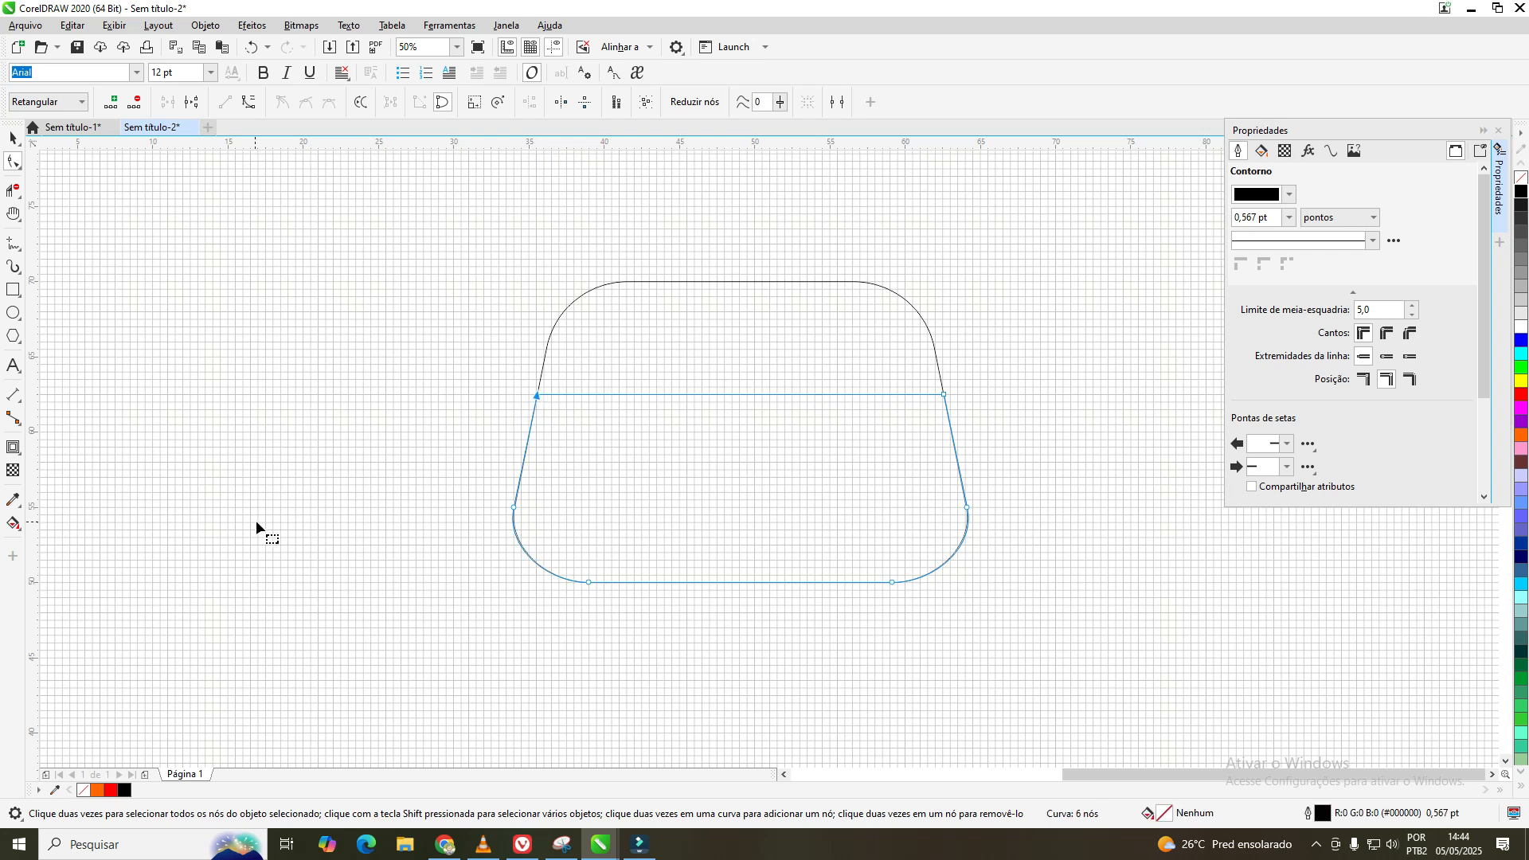
click(319, 502)
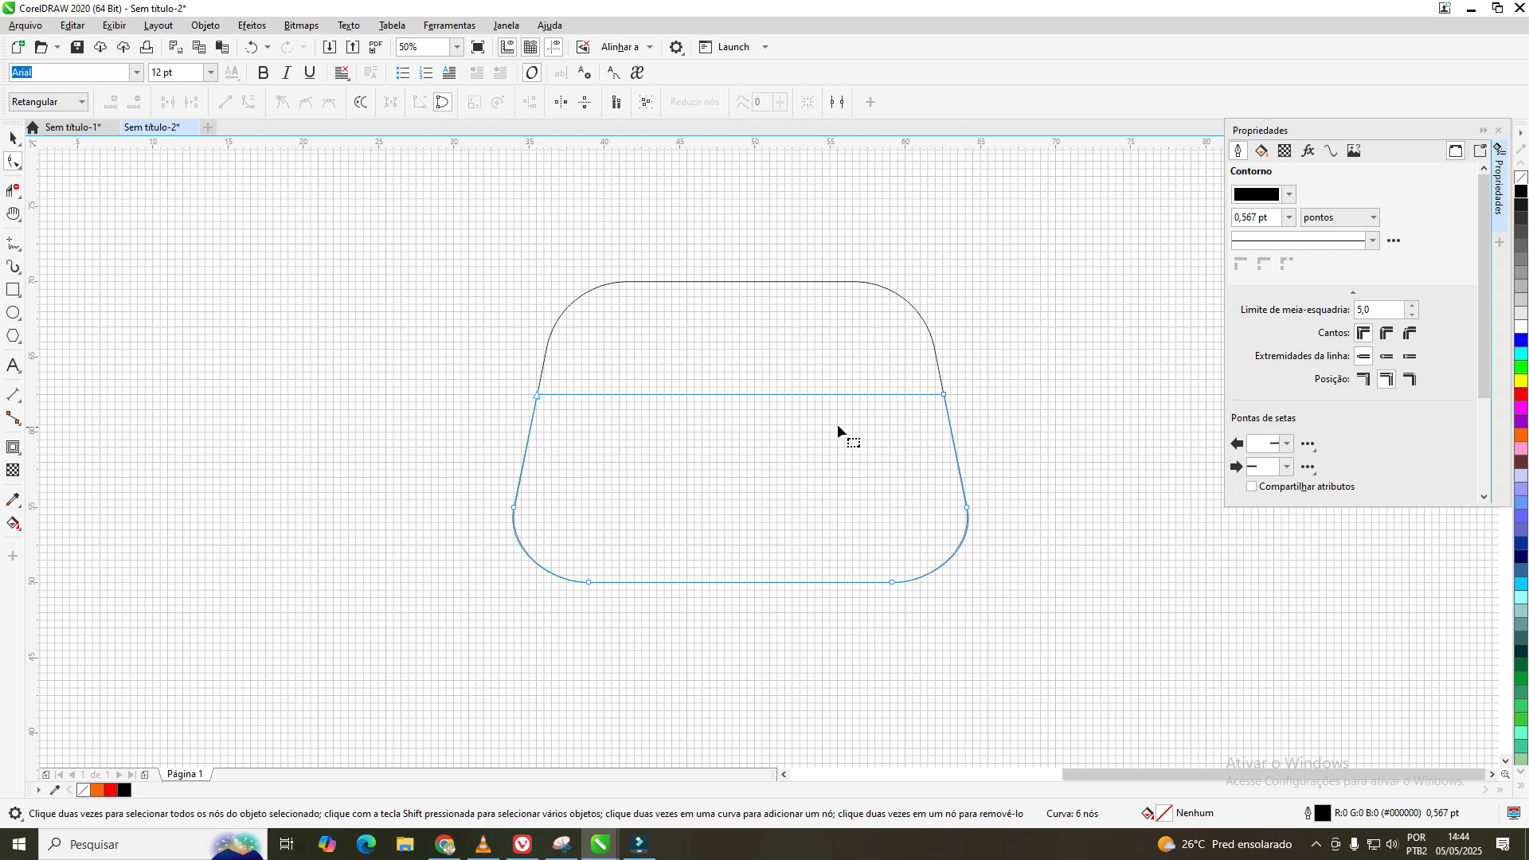
- Place a vertical guideline through the horizontal centre of the pocket piece, at 49.068 cm
right_click(726, 395)
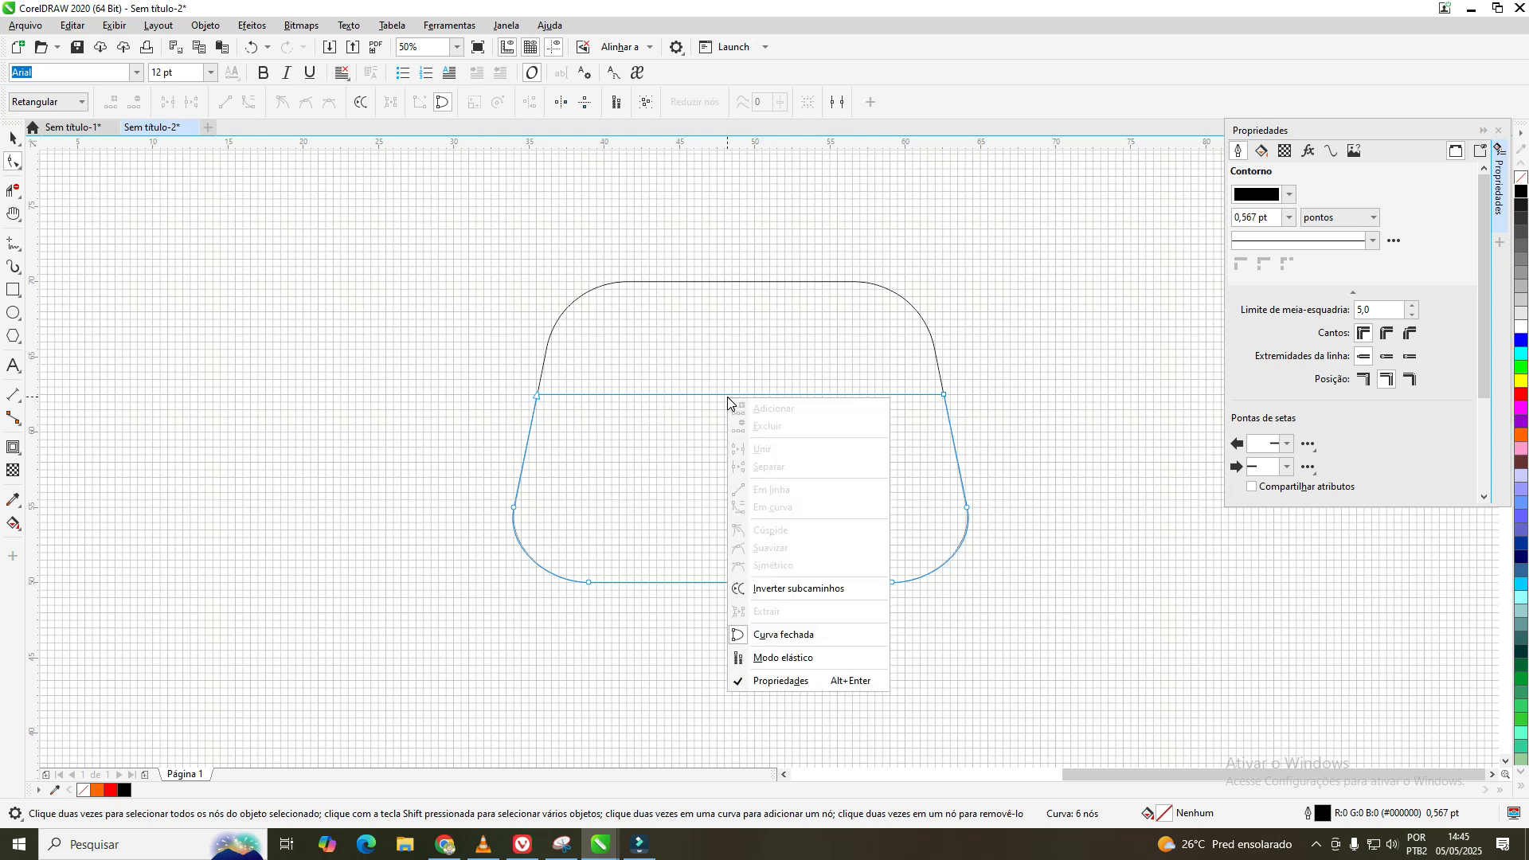
click(723, 392)
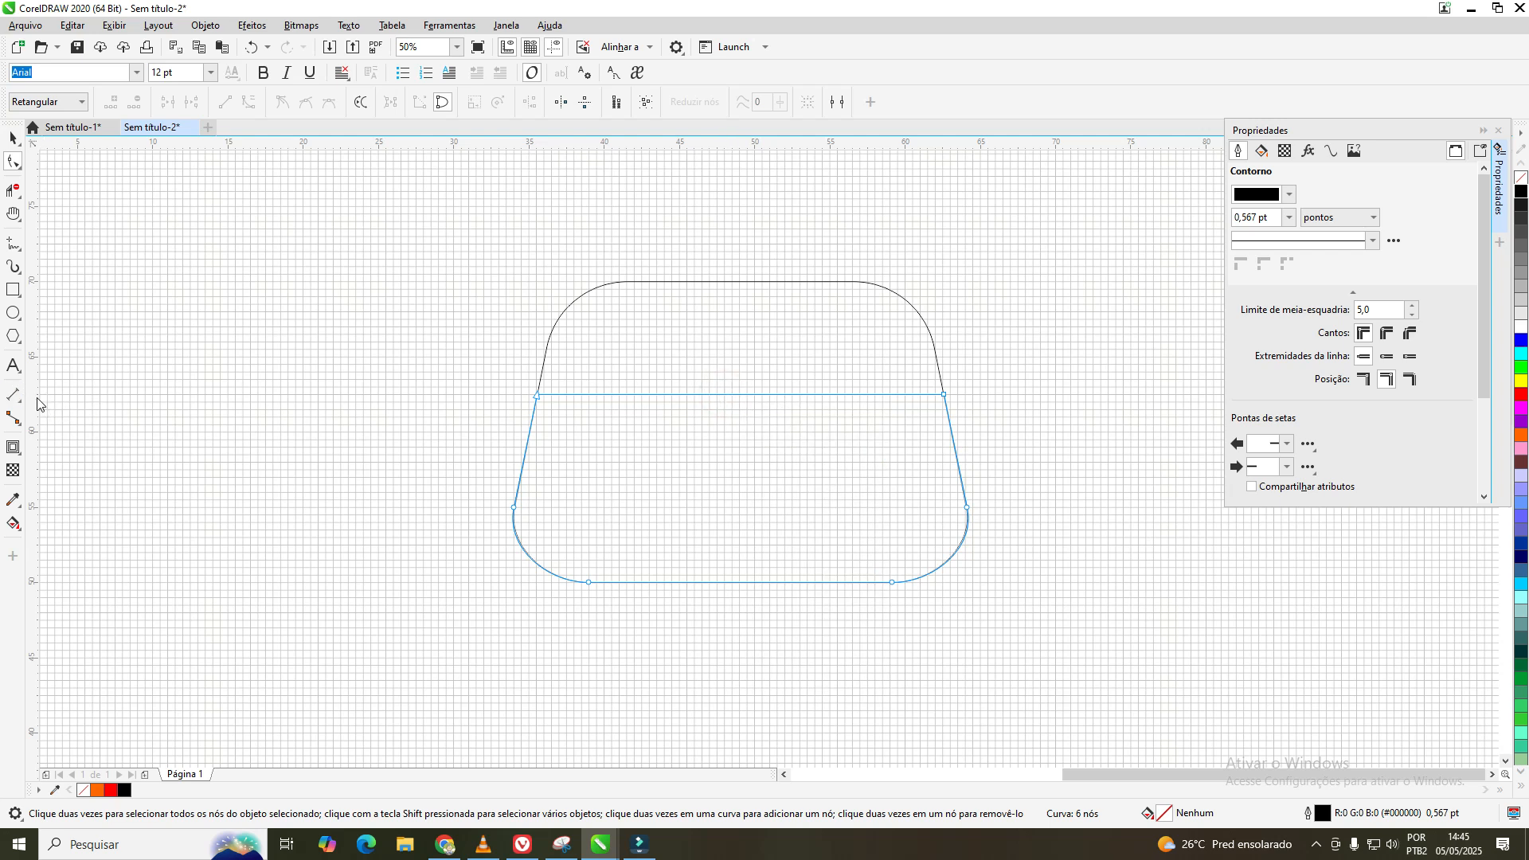
drag(37, 404, 756, 415)
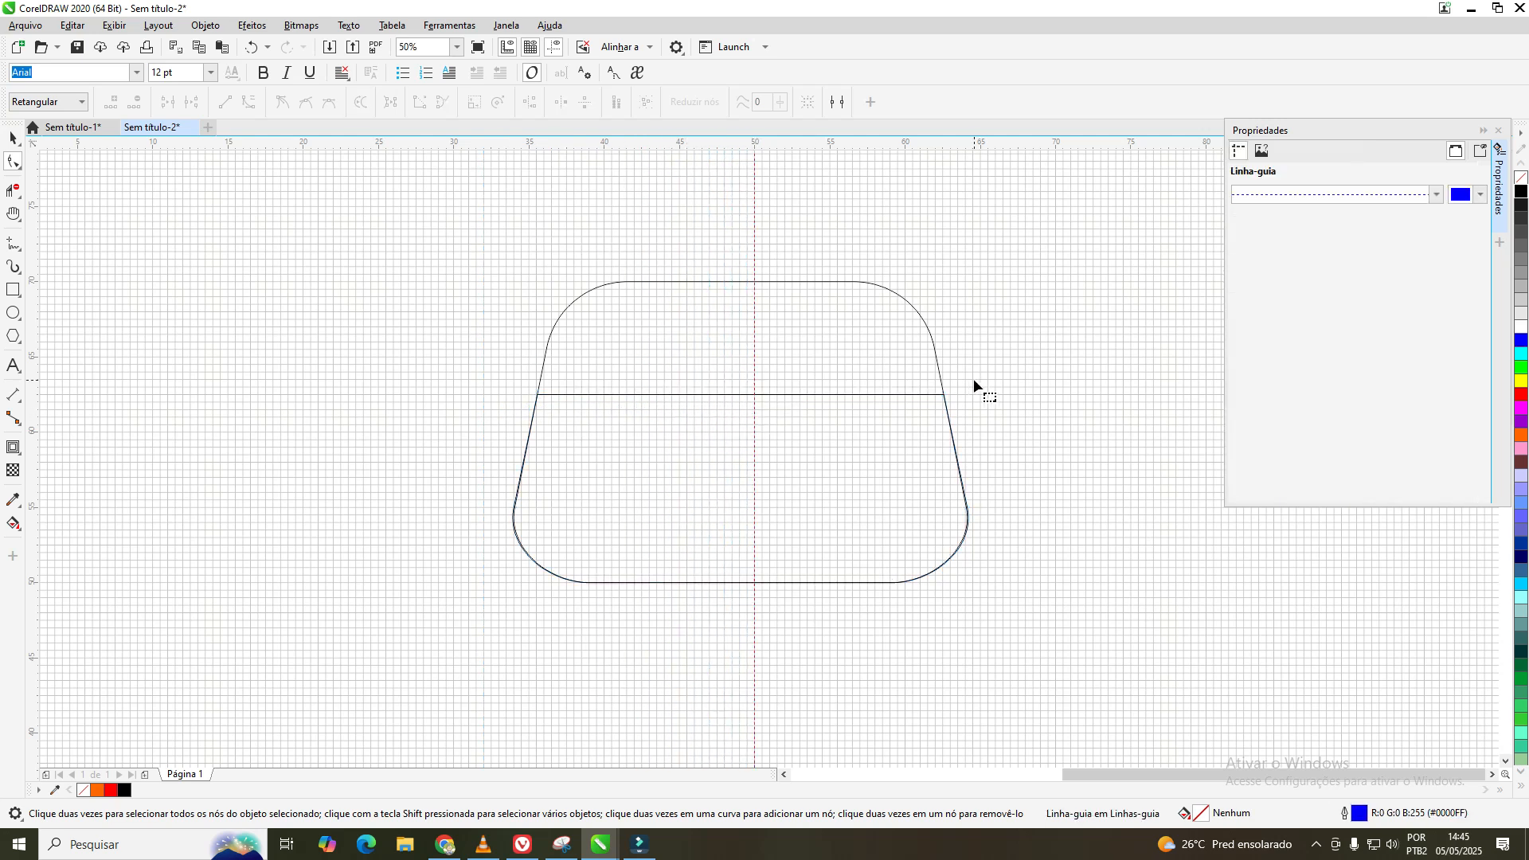
key(ctrl+z)
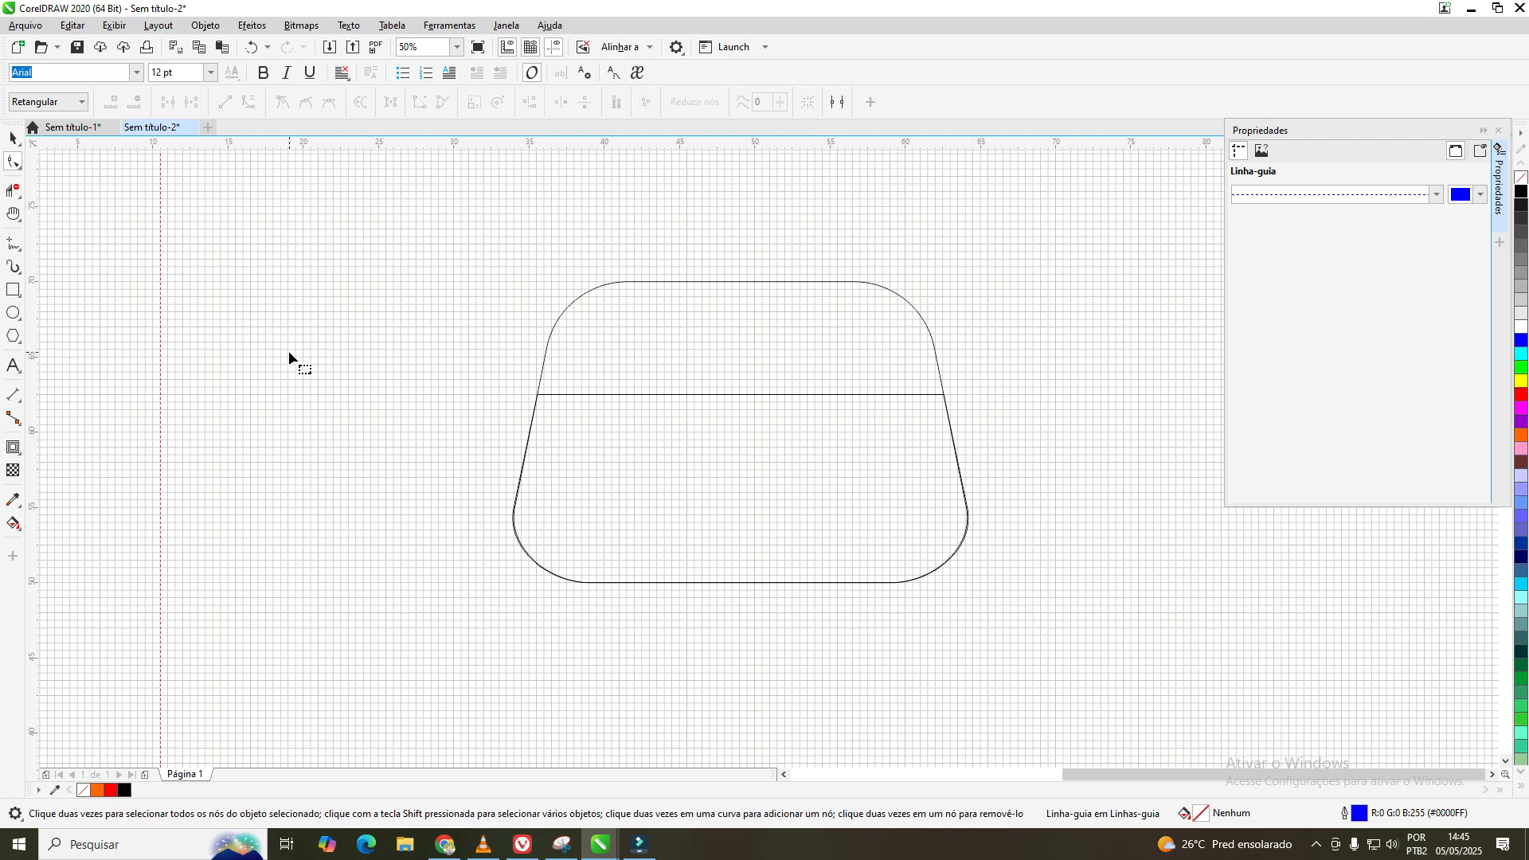
click(162, 382)
click(13, 138)
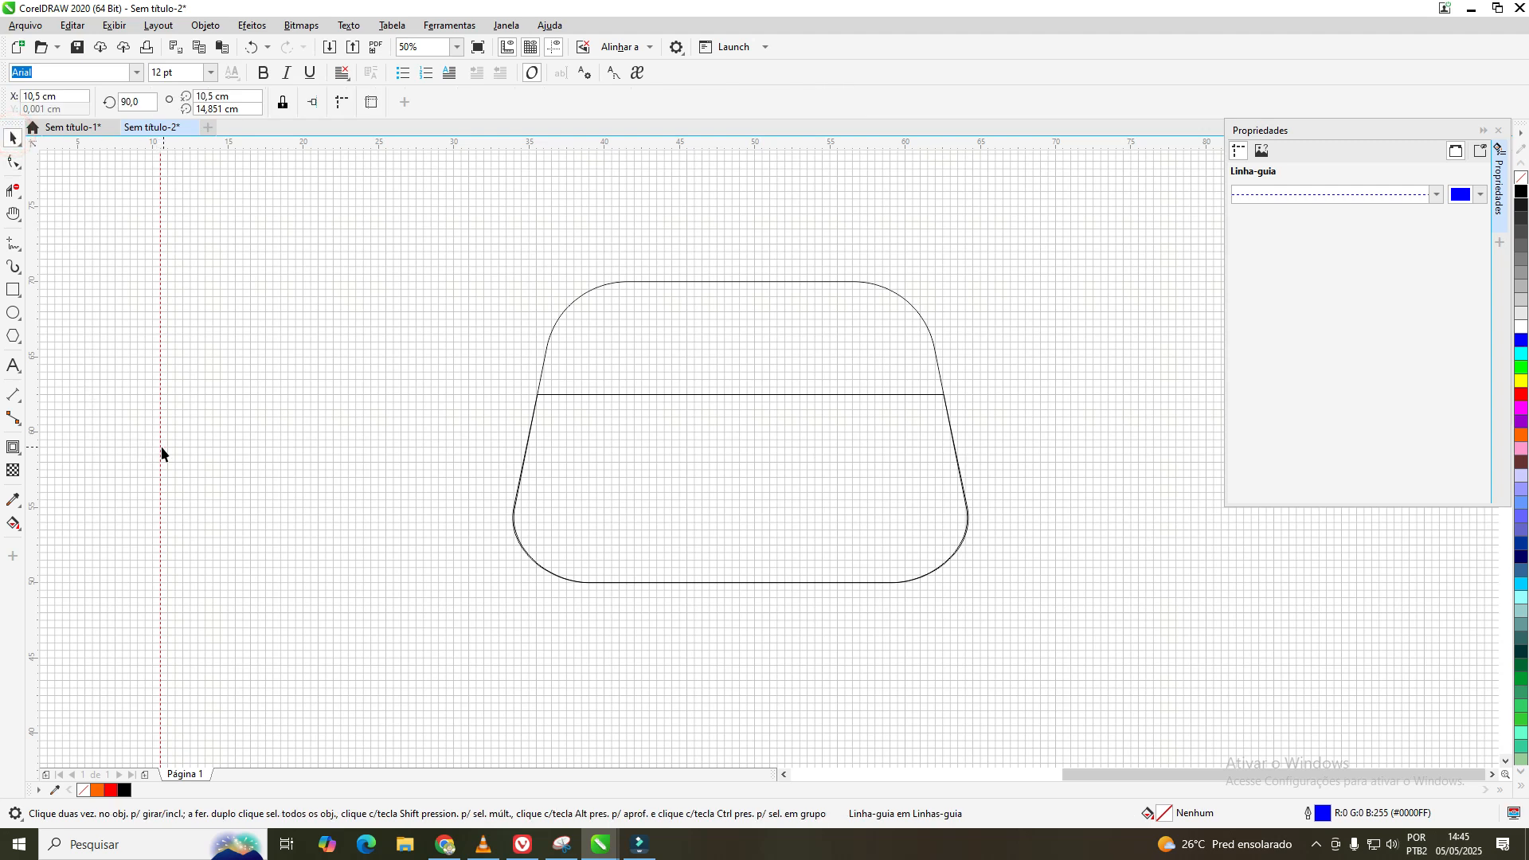
drag(156, 446, 770, 466)
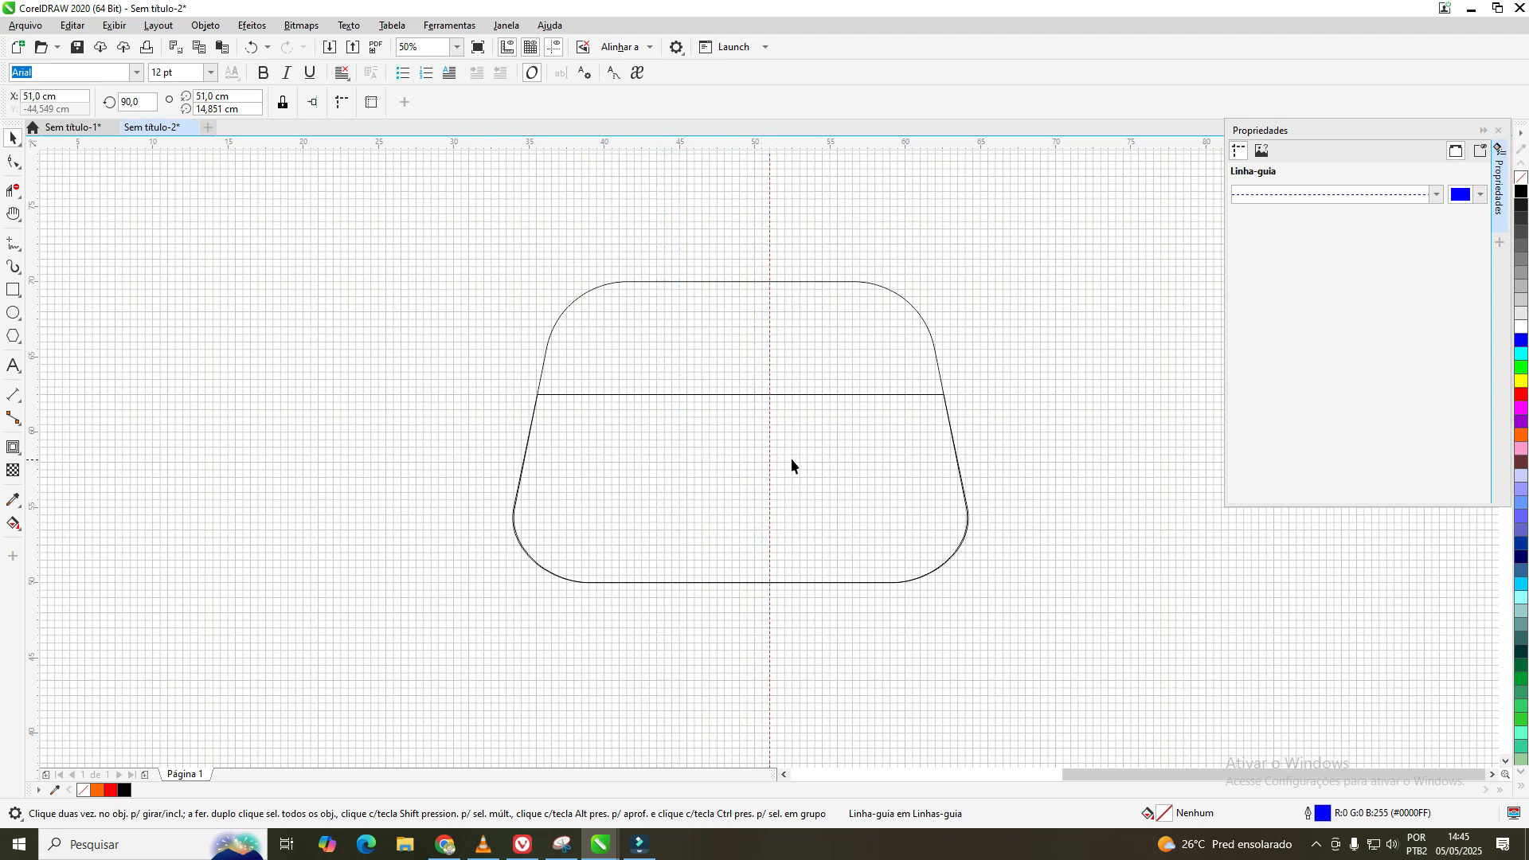
click(792, 458)
click(769, 468)
drag(742, 475, 752, 468)
click(789, 475)
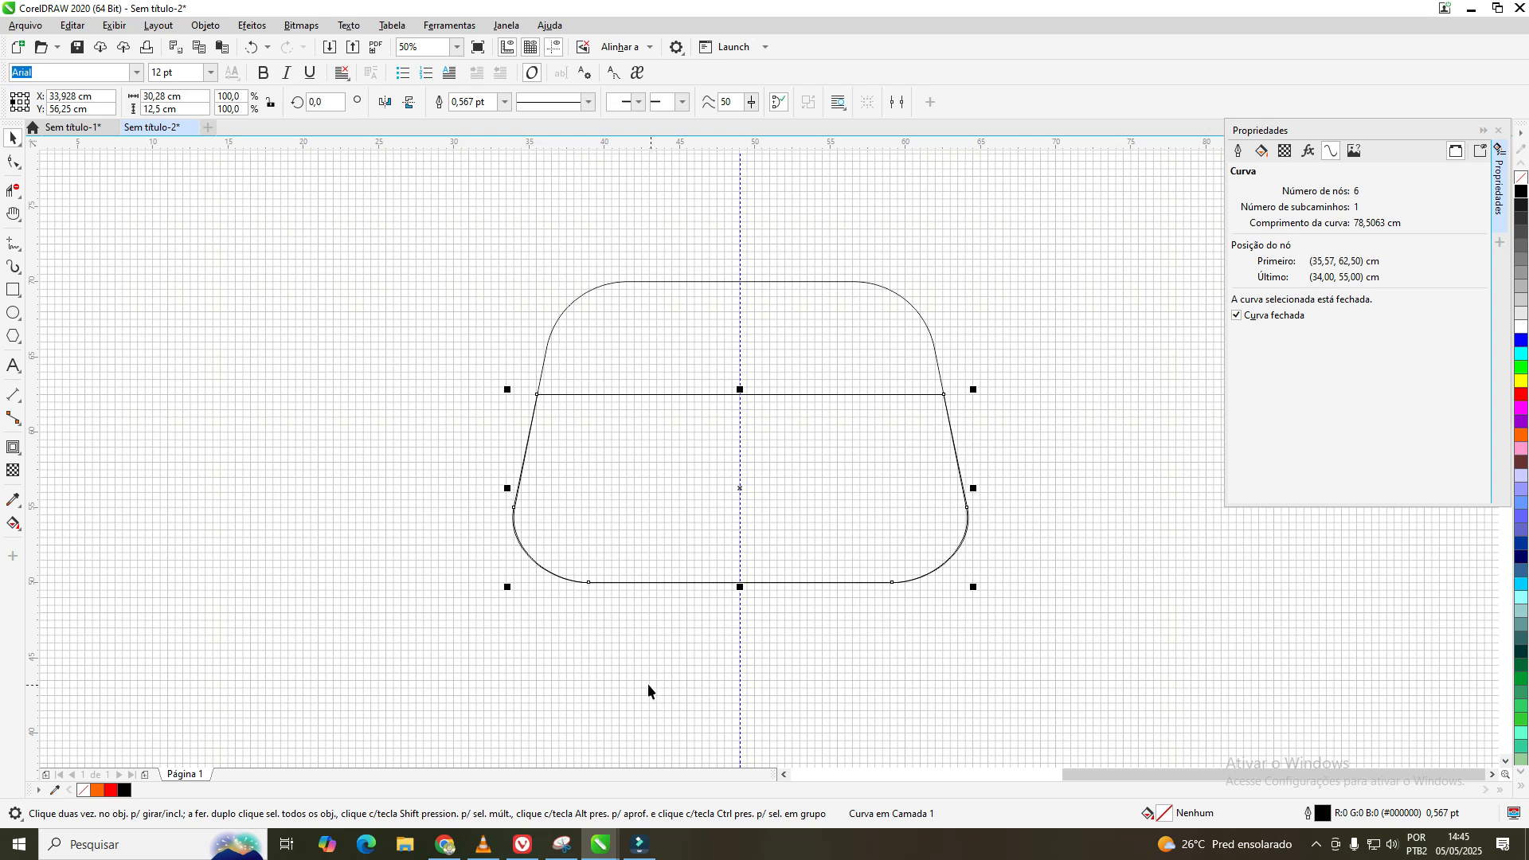
- Convert the pocket piece's top edge to a curve and bow its middle down about 2.5 cm along the guideline
click(16, 169)
click(92, 167)
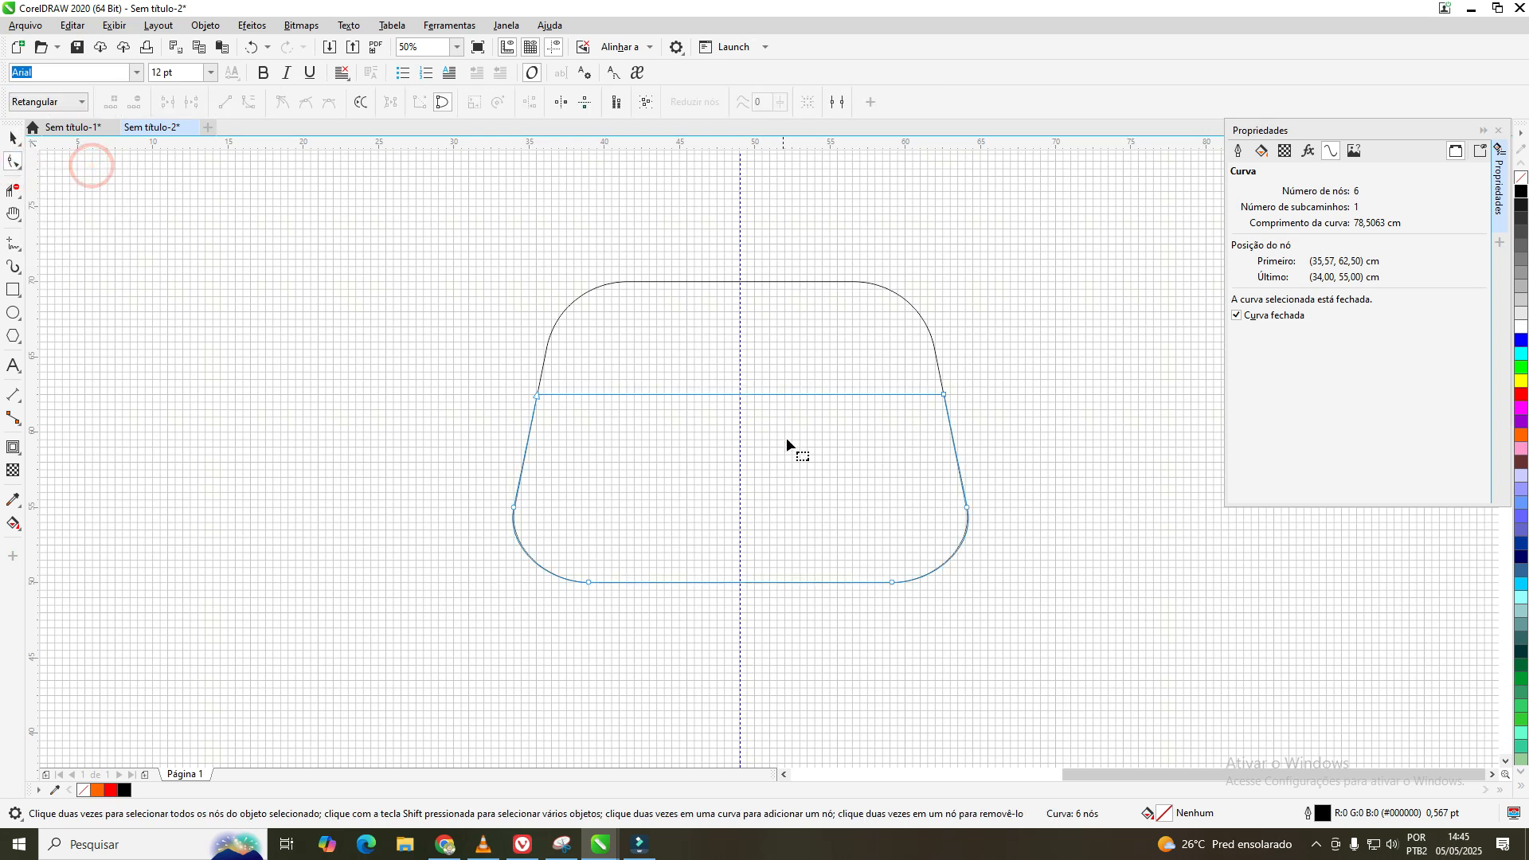
right_click(740, 394)
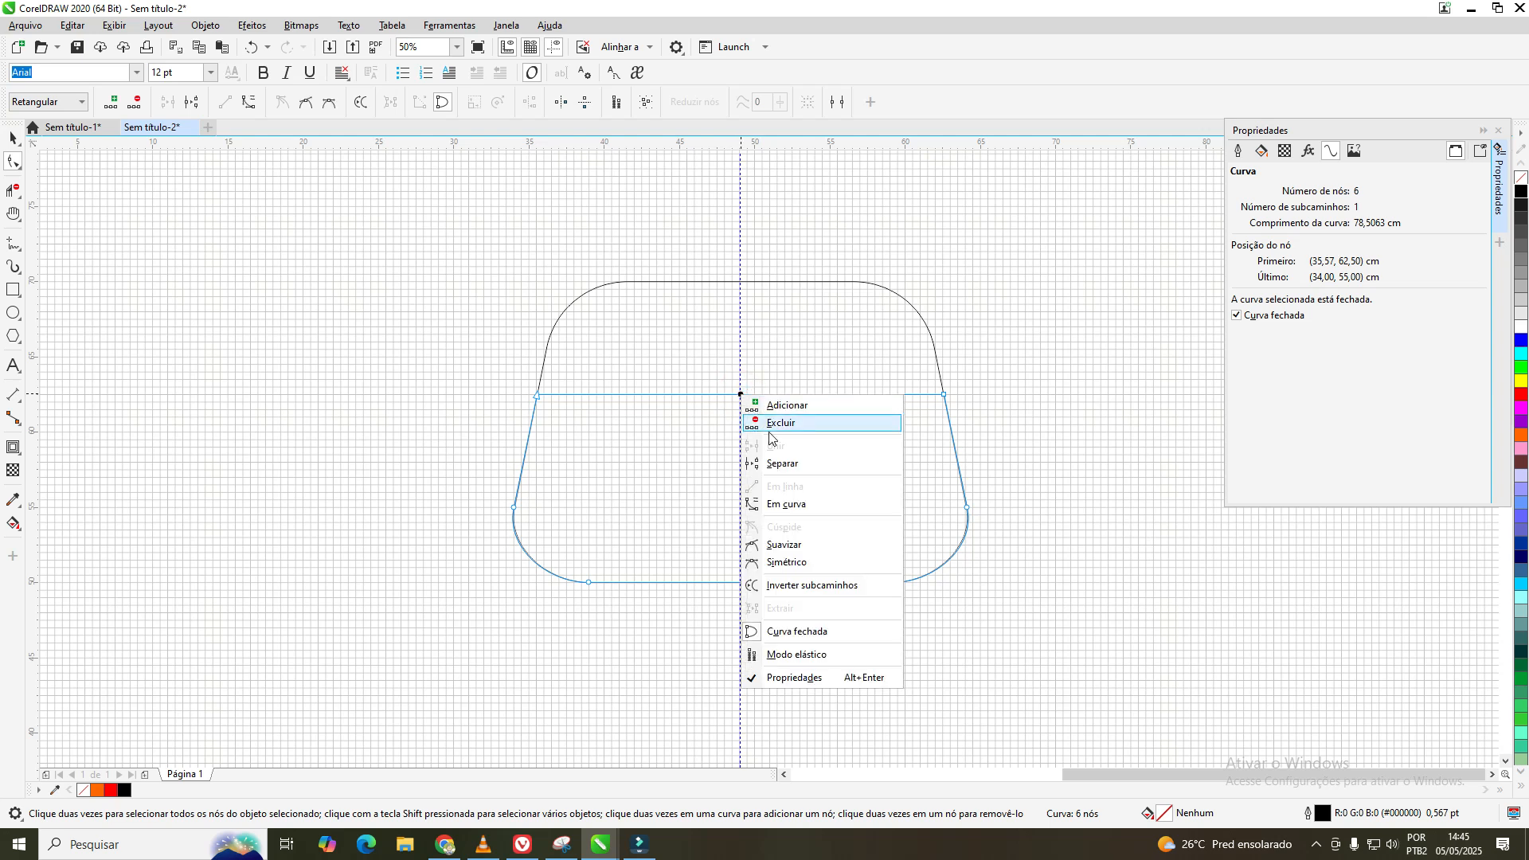
click(796, 506)
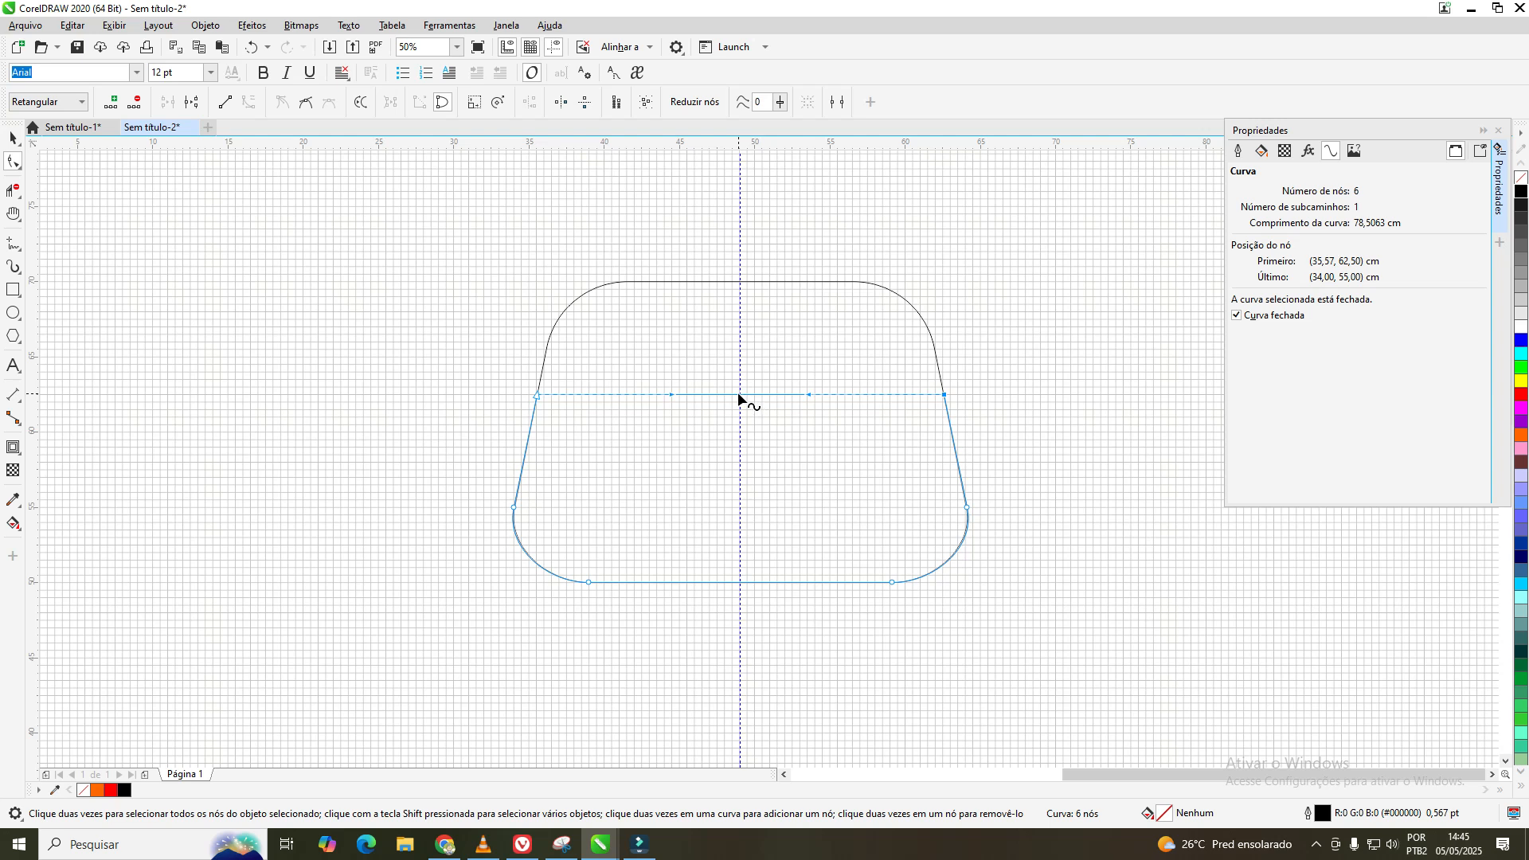
drag(740, 393, 744, 443)
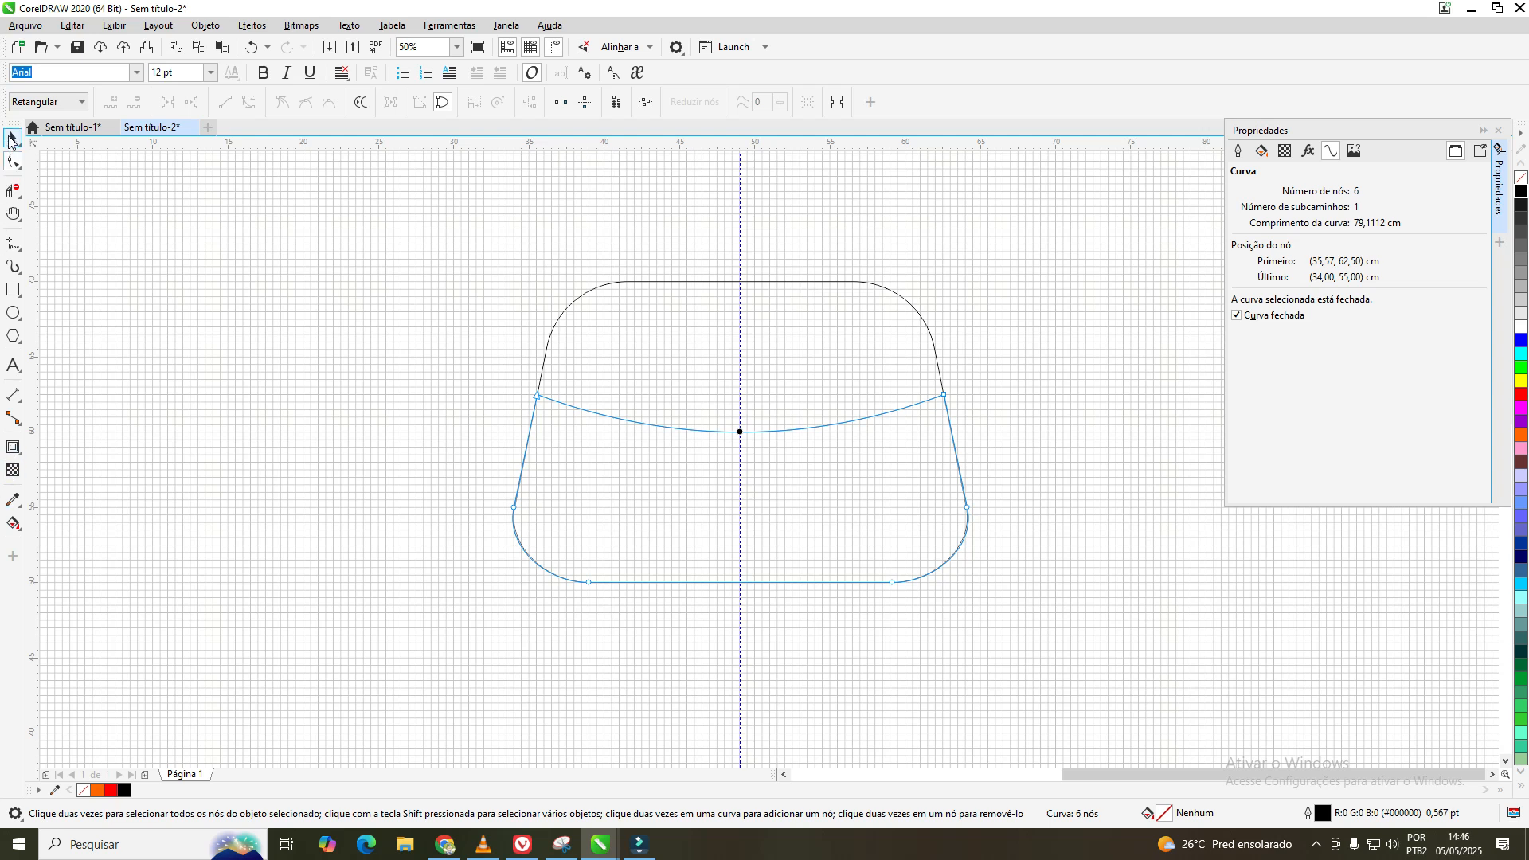
- Delete the vertical centre guideline
click(11, 140)
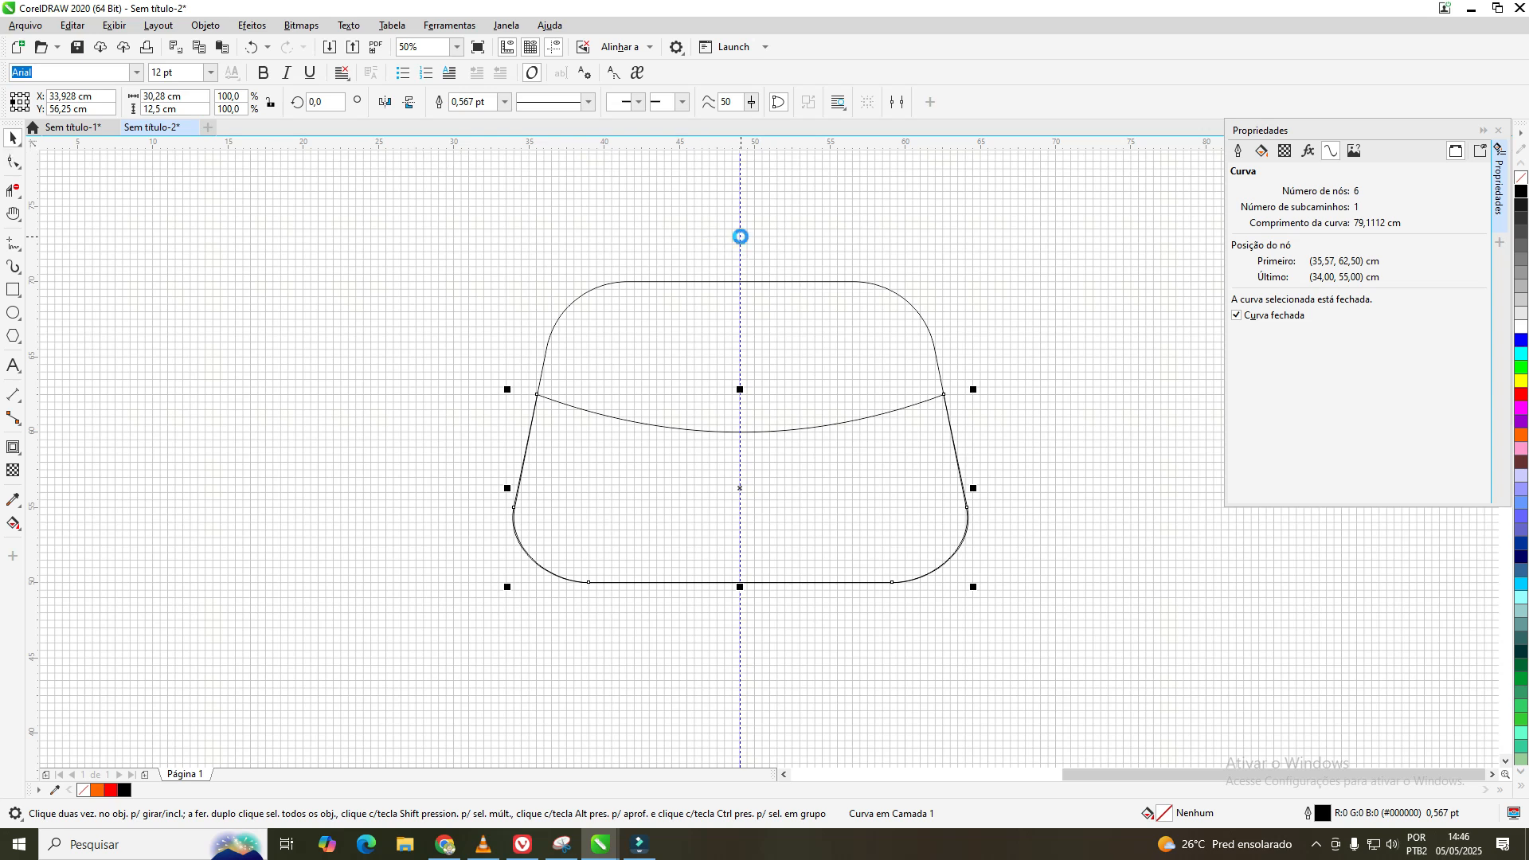
click(740, 237)
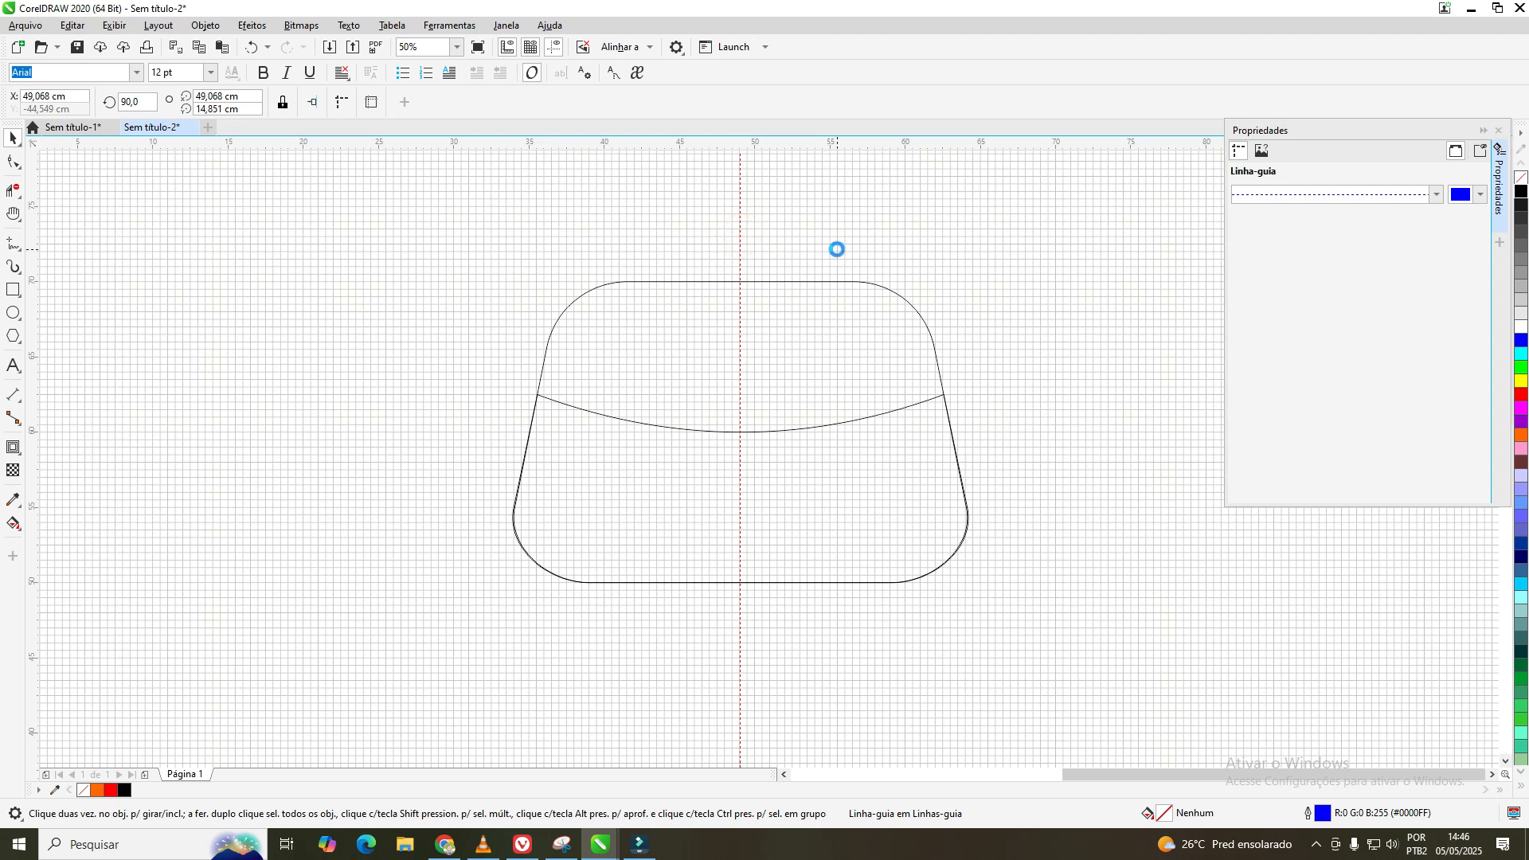
key(Escape)
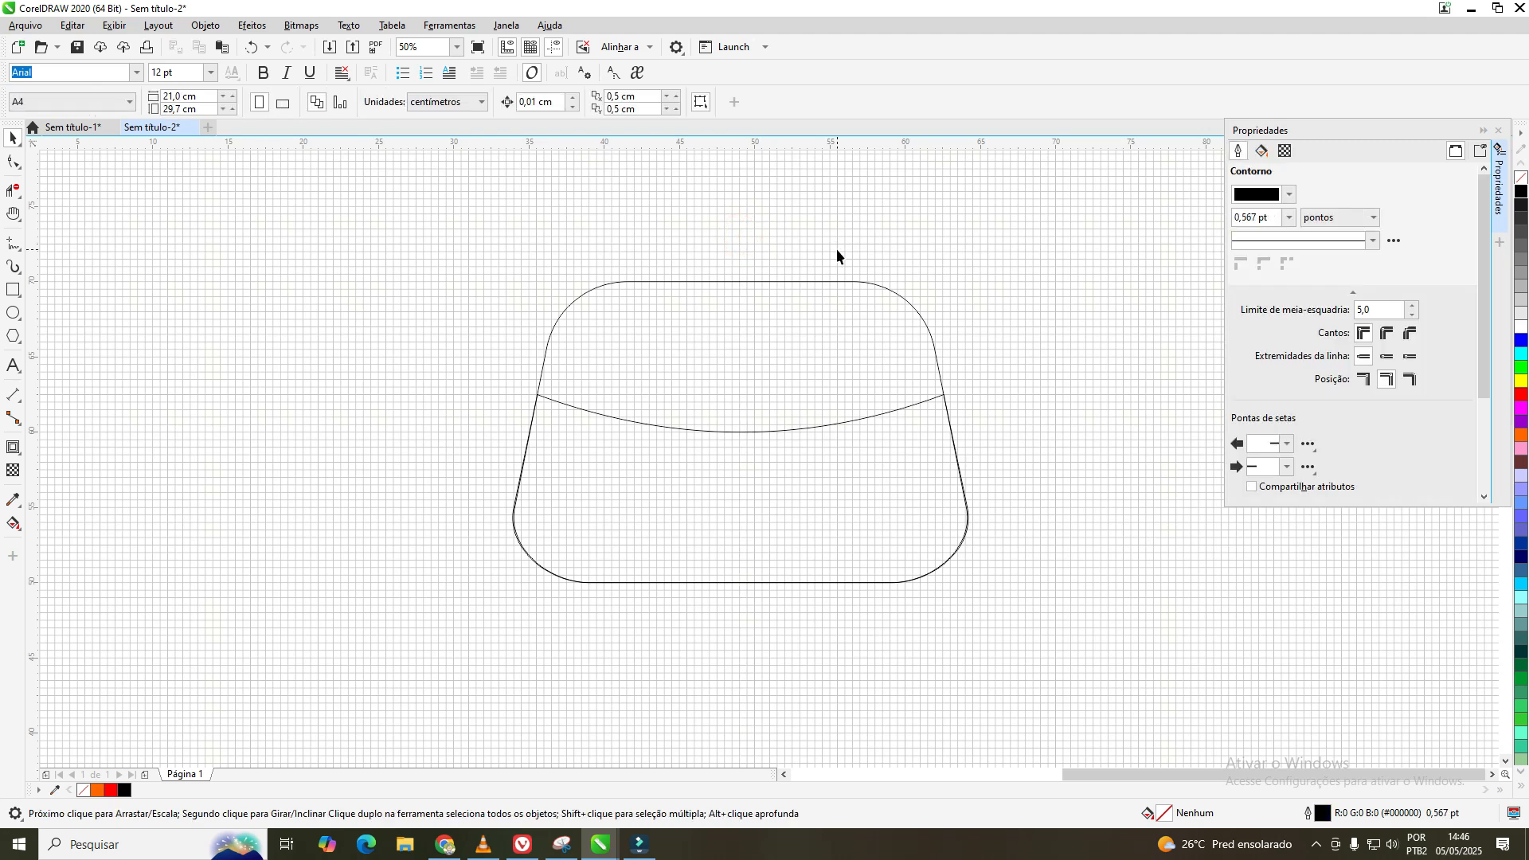
- Create the intersection of the curved pocket piece and the full bag outline
drag(489, 231, 1036, 363)
drag(1016, 644, 1015, 644)
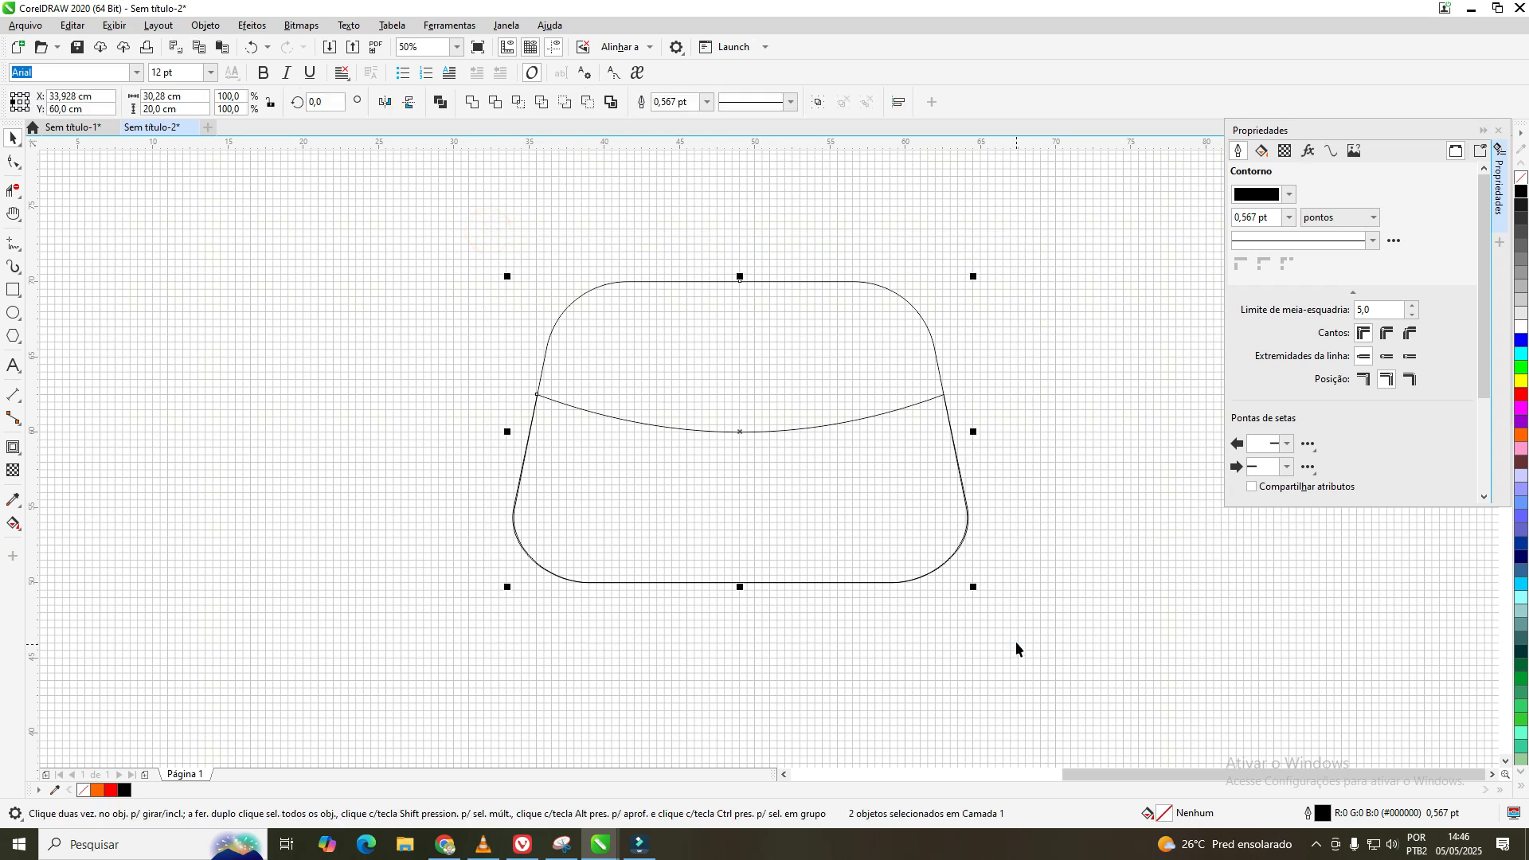
click(756, 434)
shift+click(762, 430)
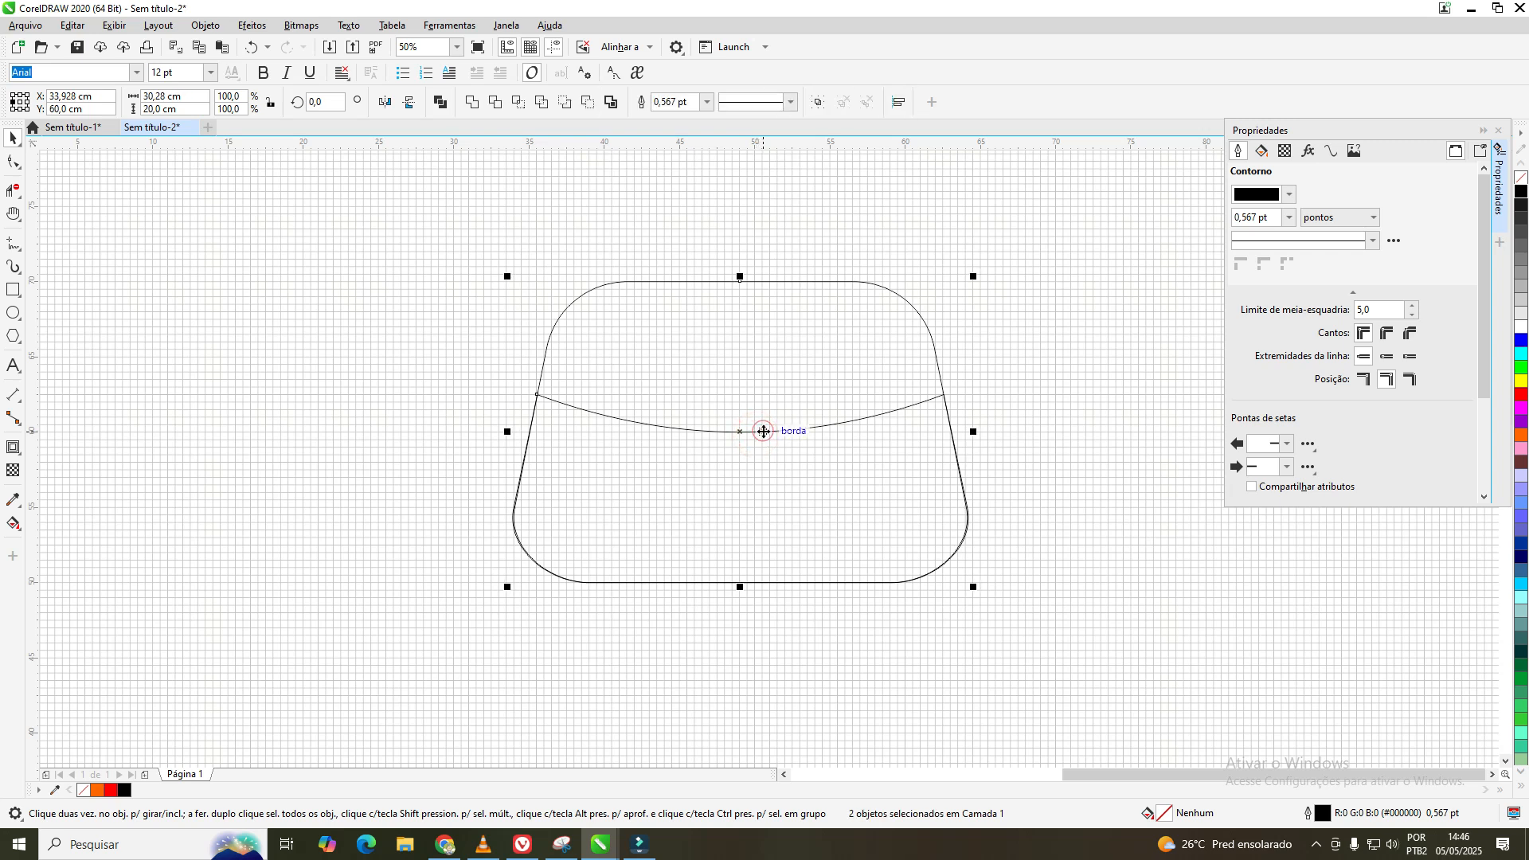
click(521, 103)
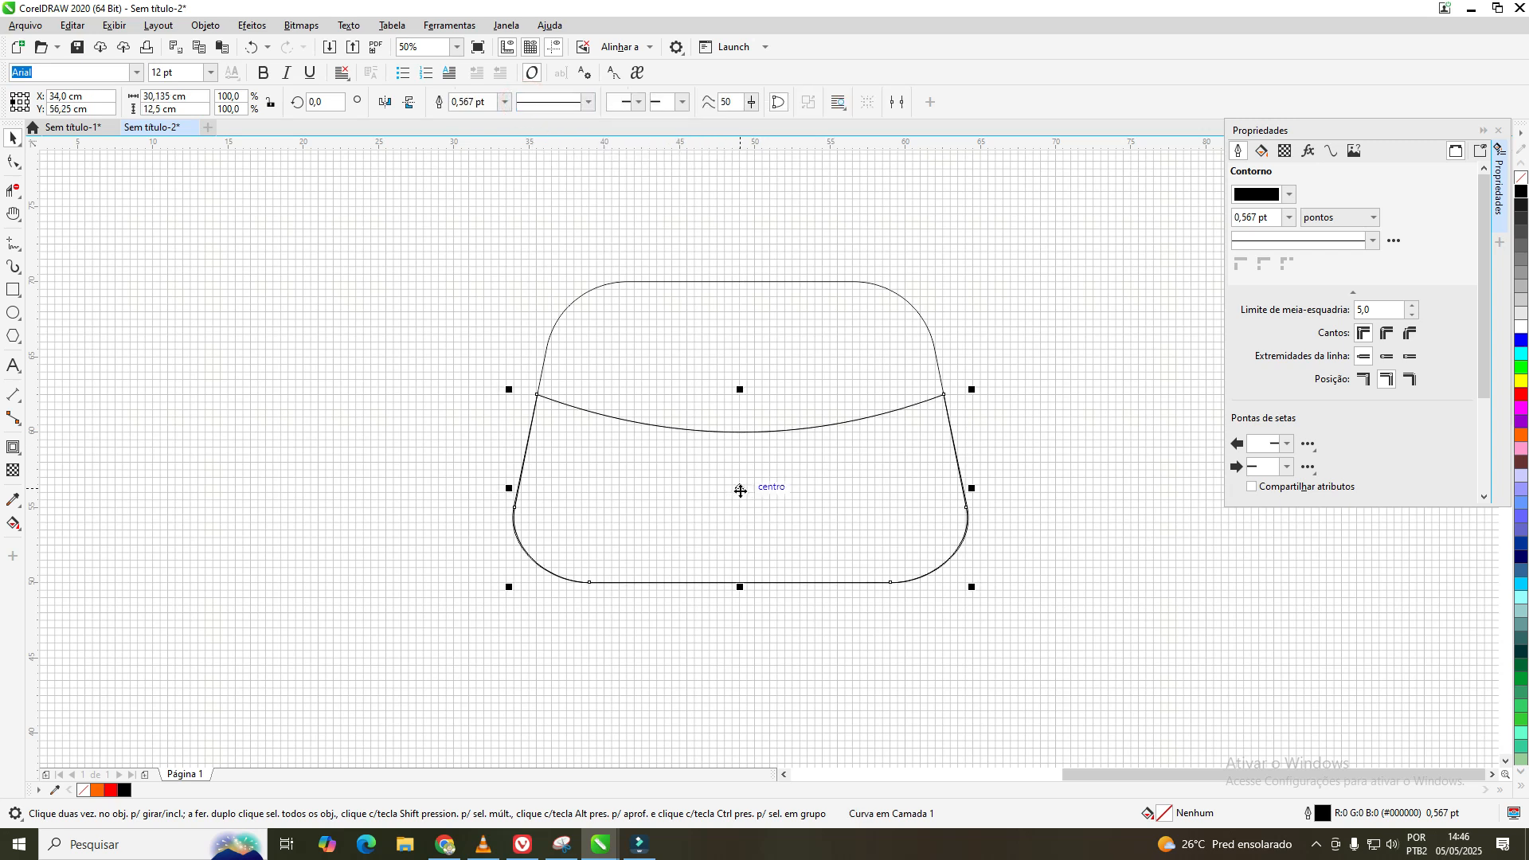
- Move the intersected pocket piece to the left of the bag outline and place the original pocket piece beneath it
drag(740, 491, 290, 379)
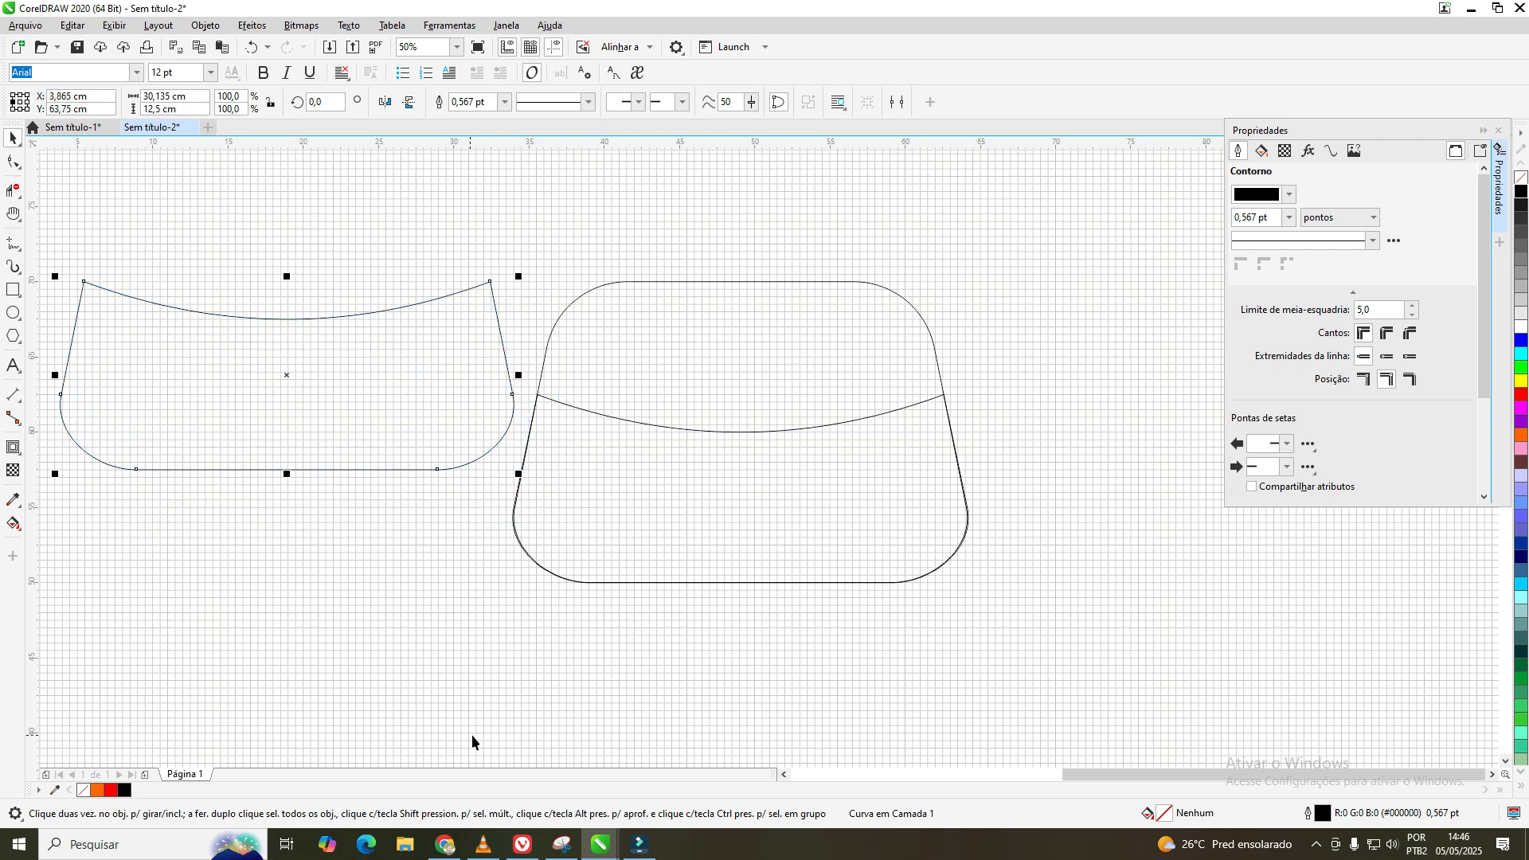
click(764, 475)
drag(743, 487, 262, 606)
click(282, 374)
drag(253, 620, 275, 601)
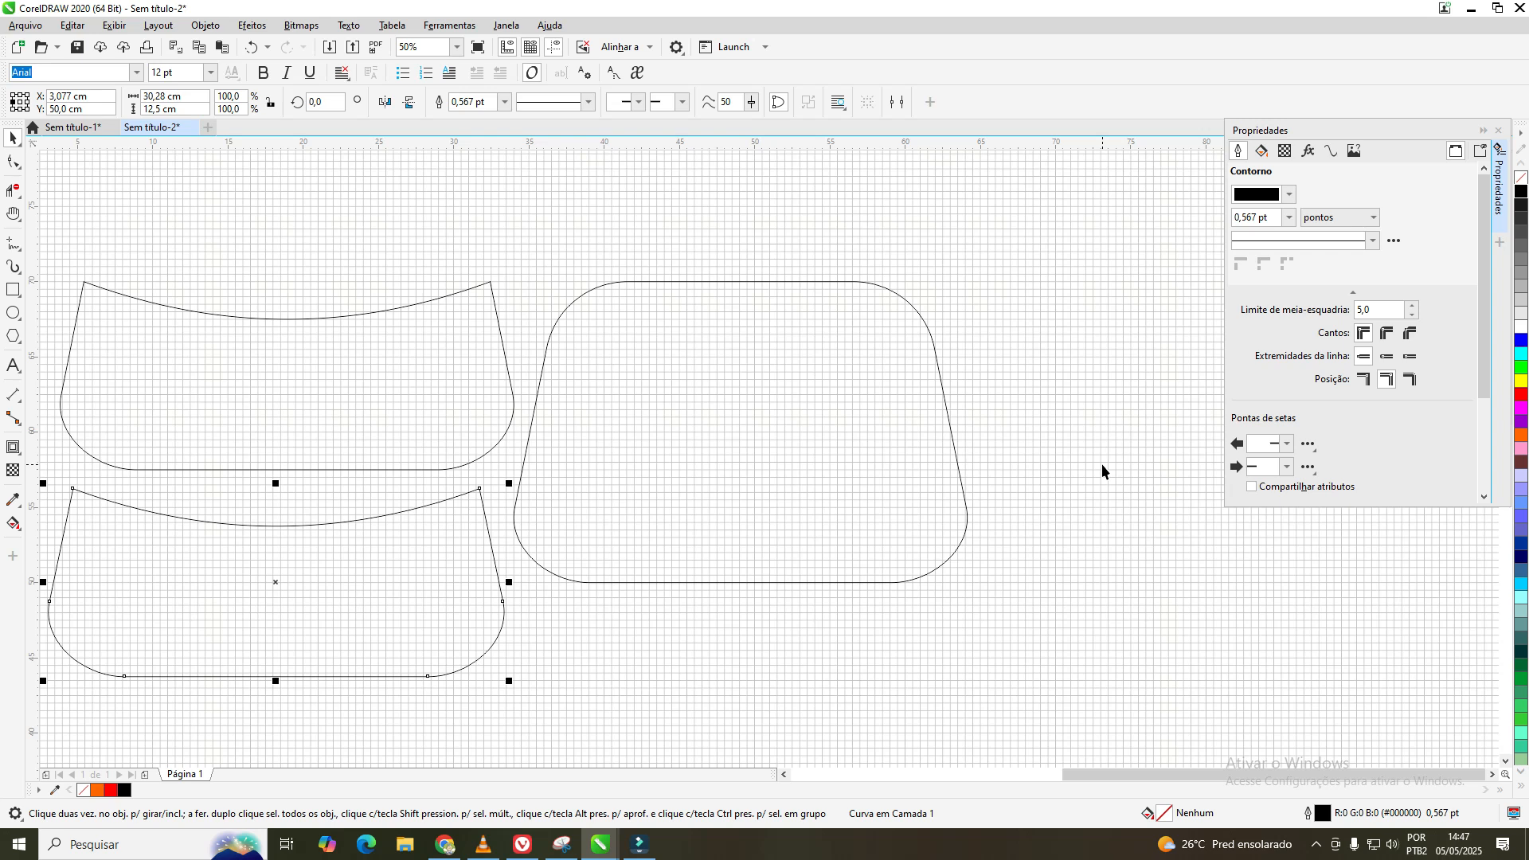
- Move the crossbody bag photo up beside the two pocket pieces
scroll(1105, 478, down, 1)
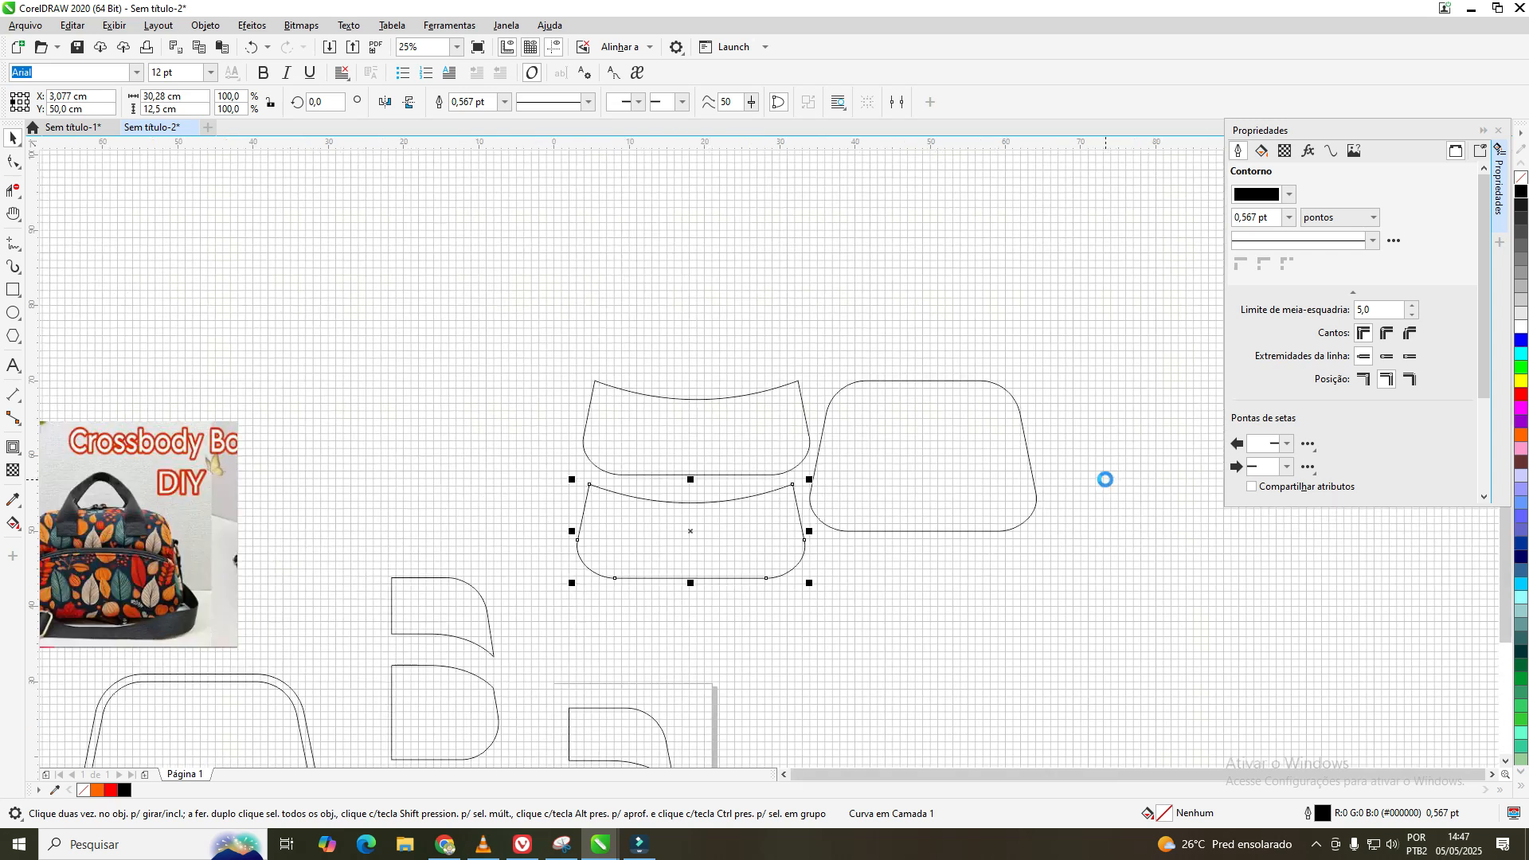
click(99, 487)
drag(99, 488, 469, 269)
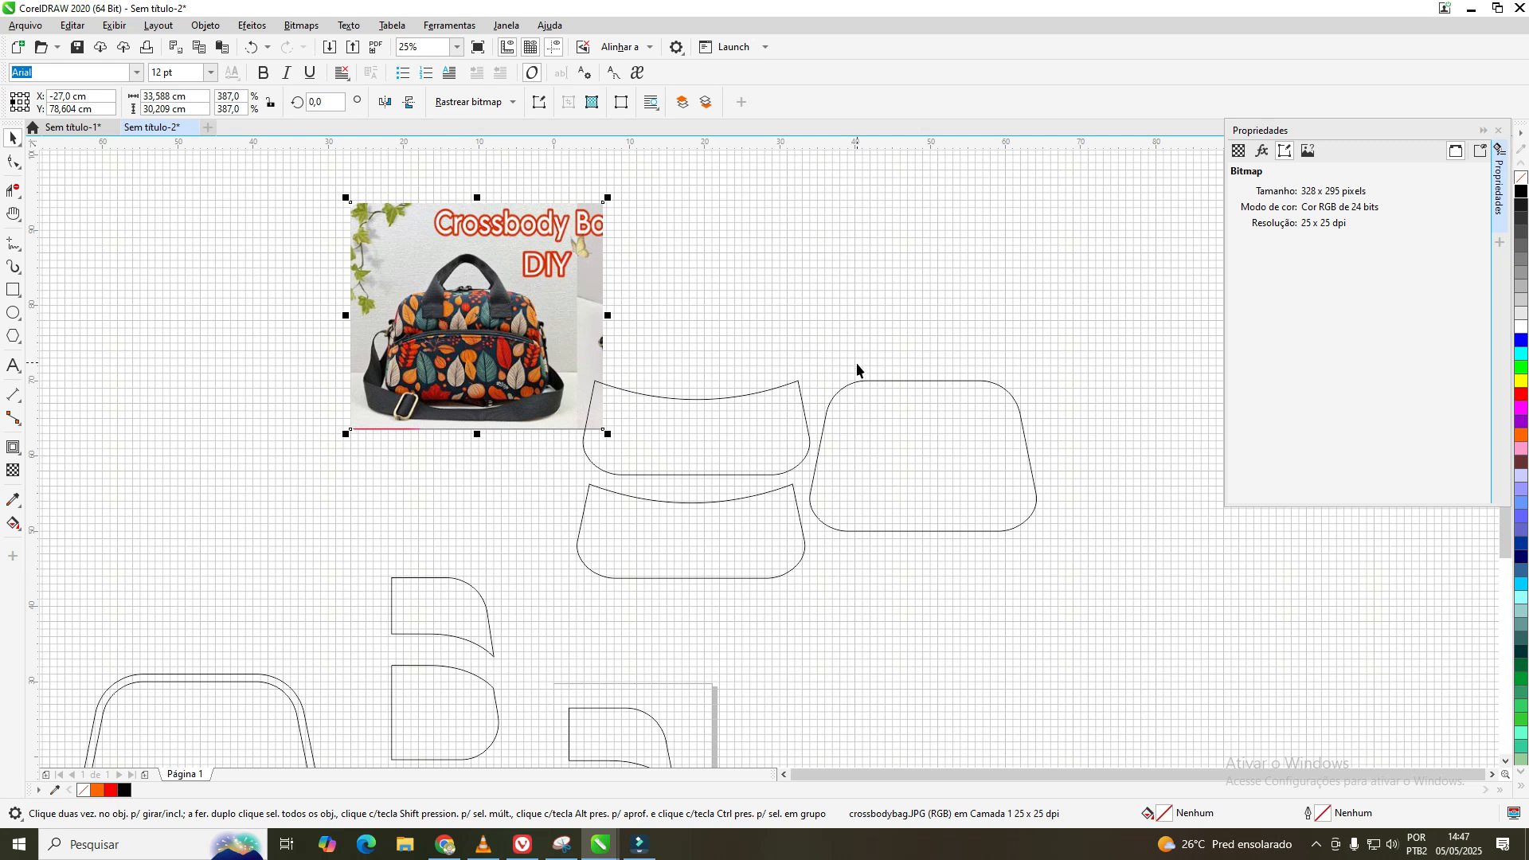
- Compare the pocket pieces and bag outline with the bag photo, the half pattern pieces and the measurement notes
scroll(858, 367, down, 2)
scroll(857, 367, up, 2)
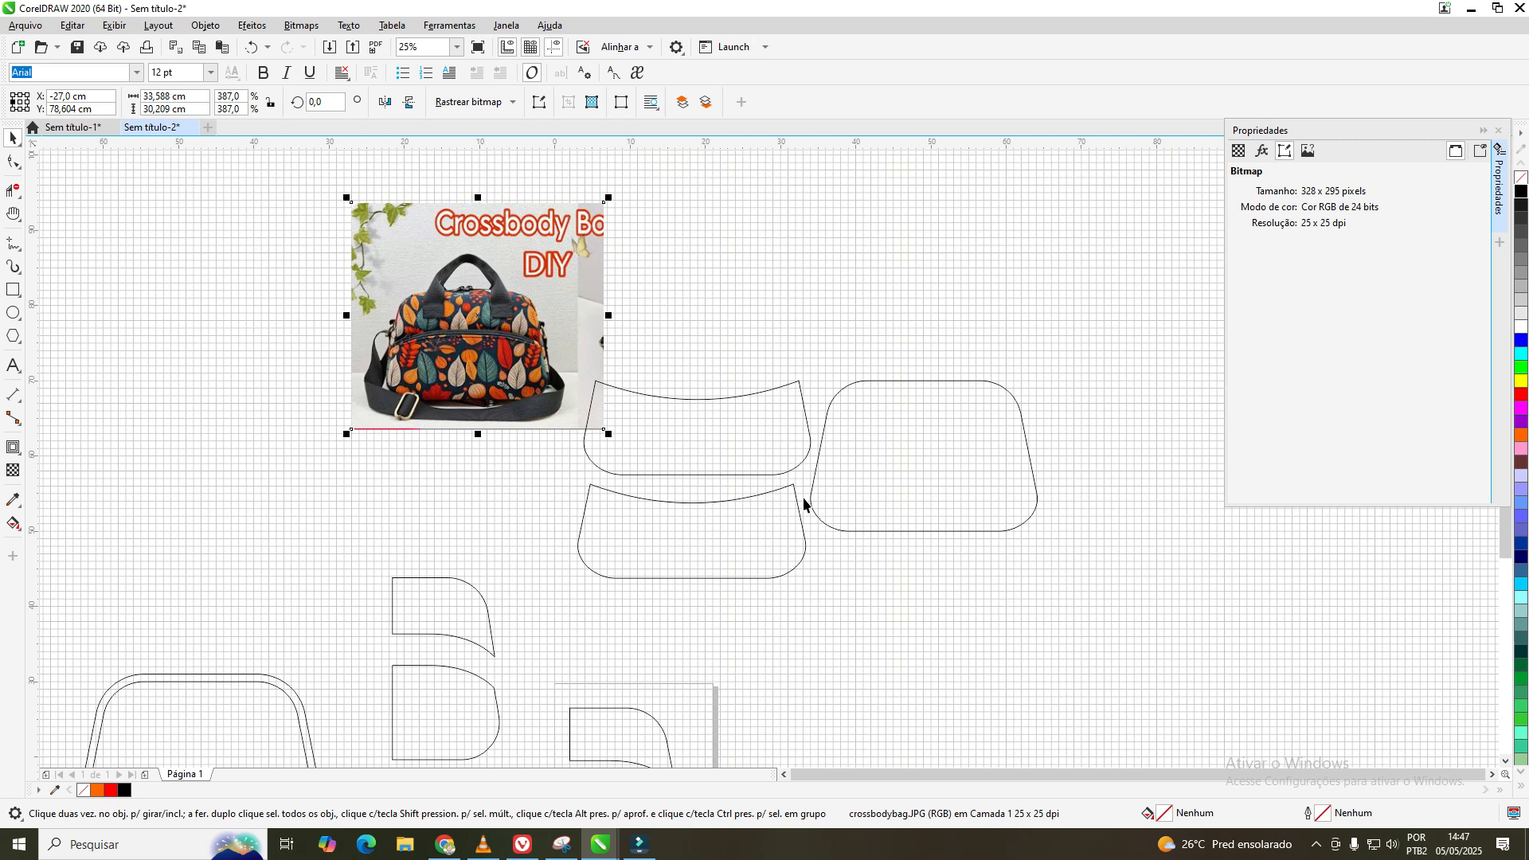
click(13, 215)
drag(638, 693, 738, 428)
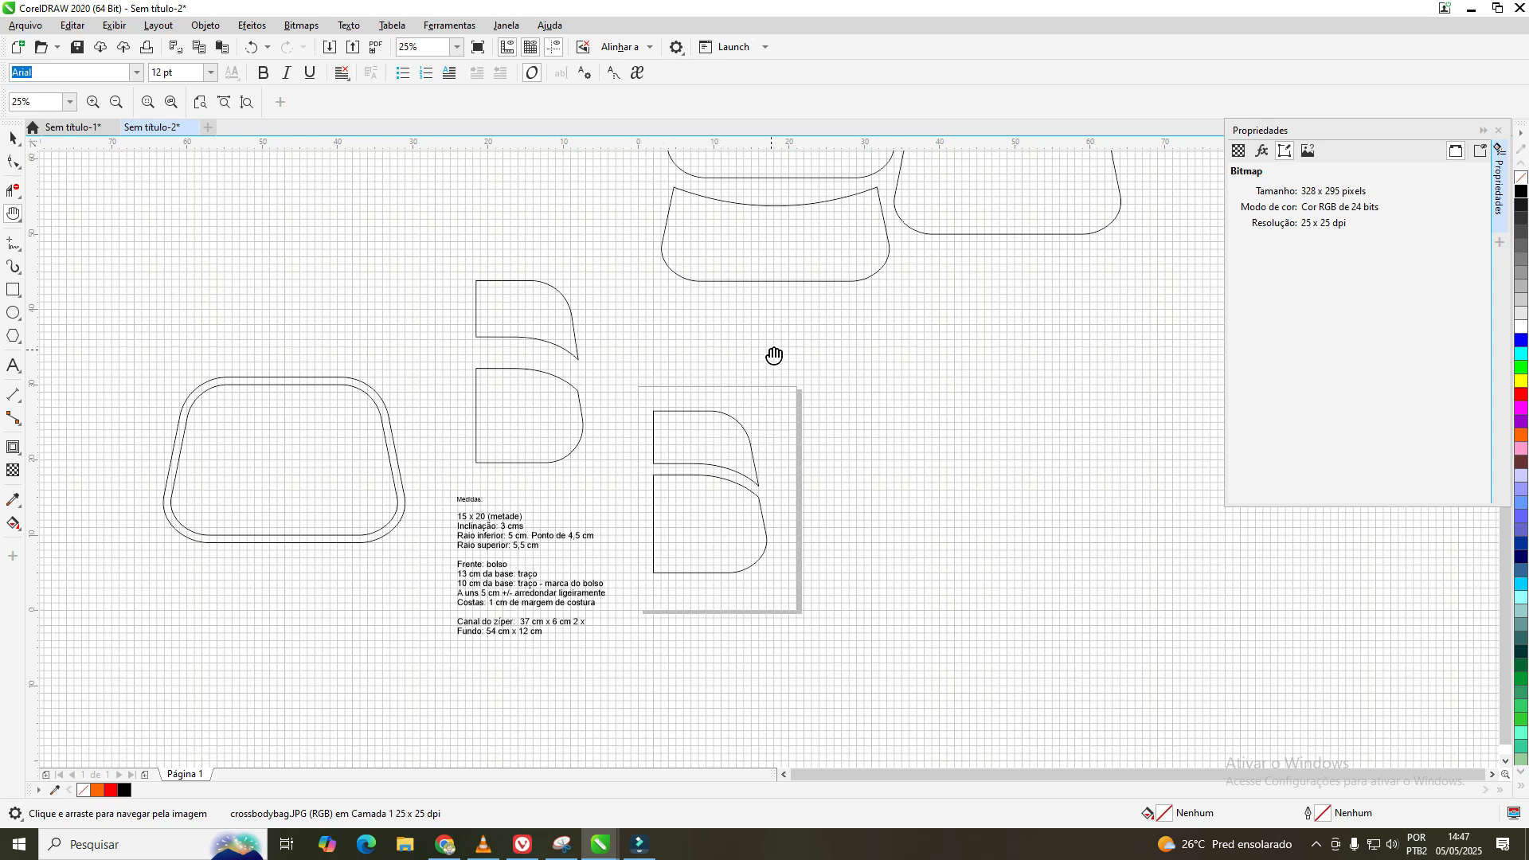
drag(736, 510, 608, 533)
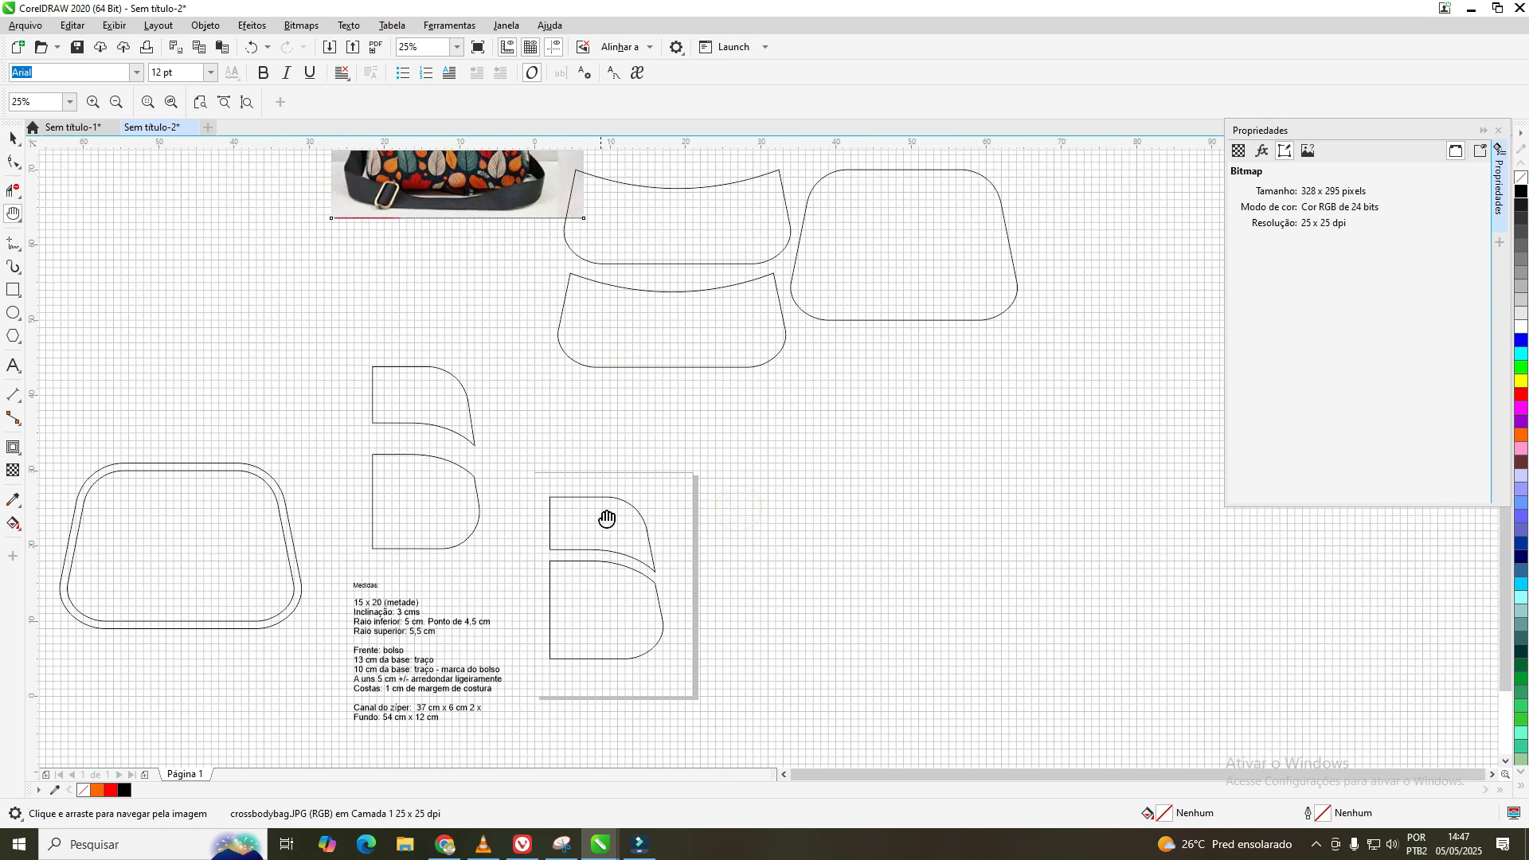
scroll(605, 519, up, 1)
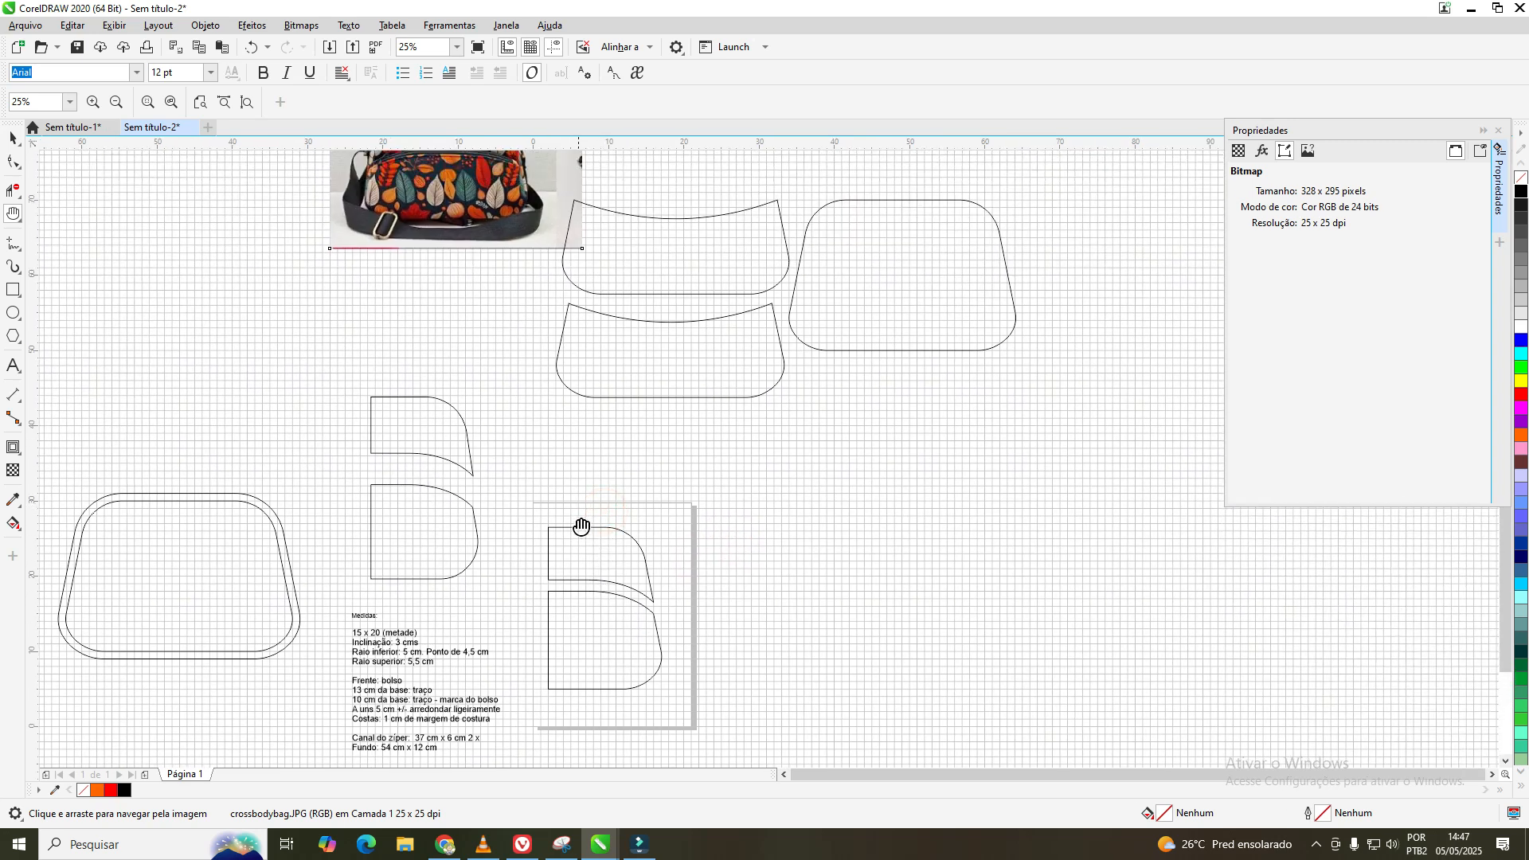
drag(653, 432, 659, 516)
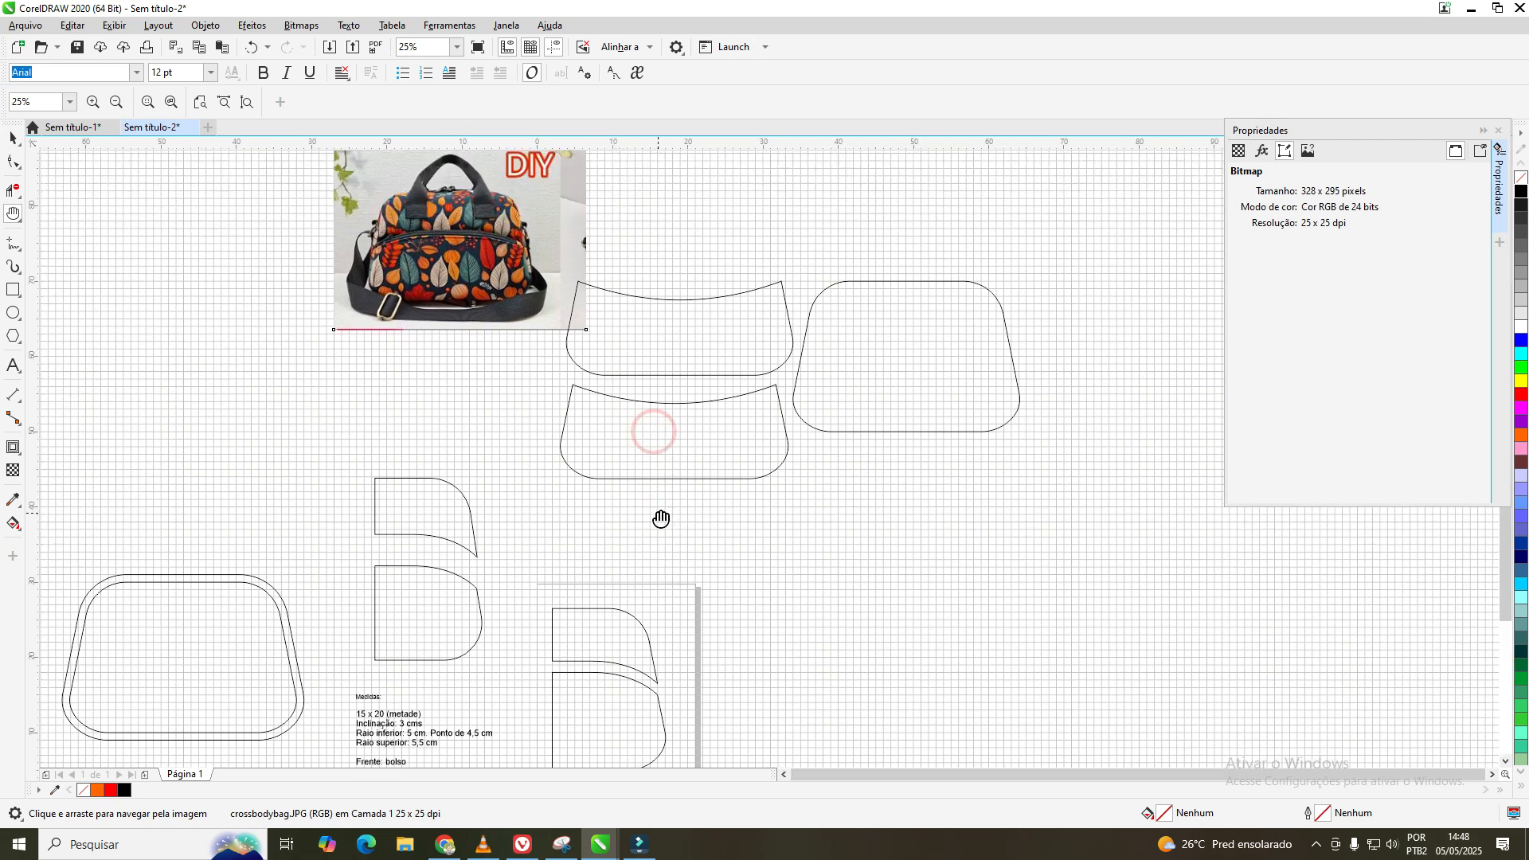
drag(613, 522, 626, 424)
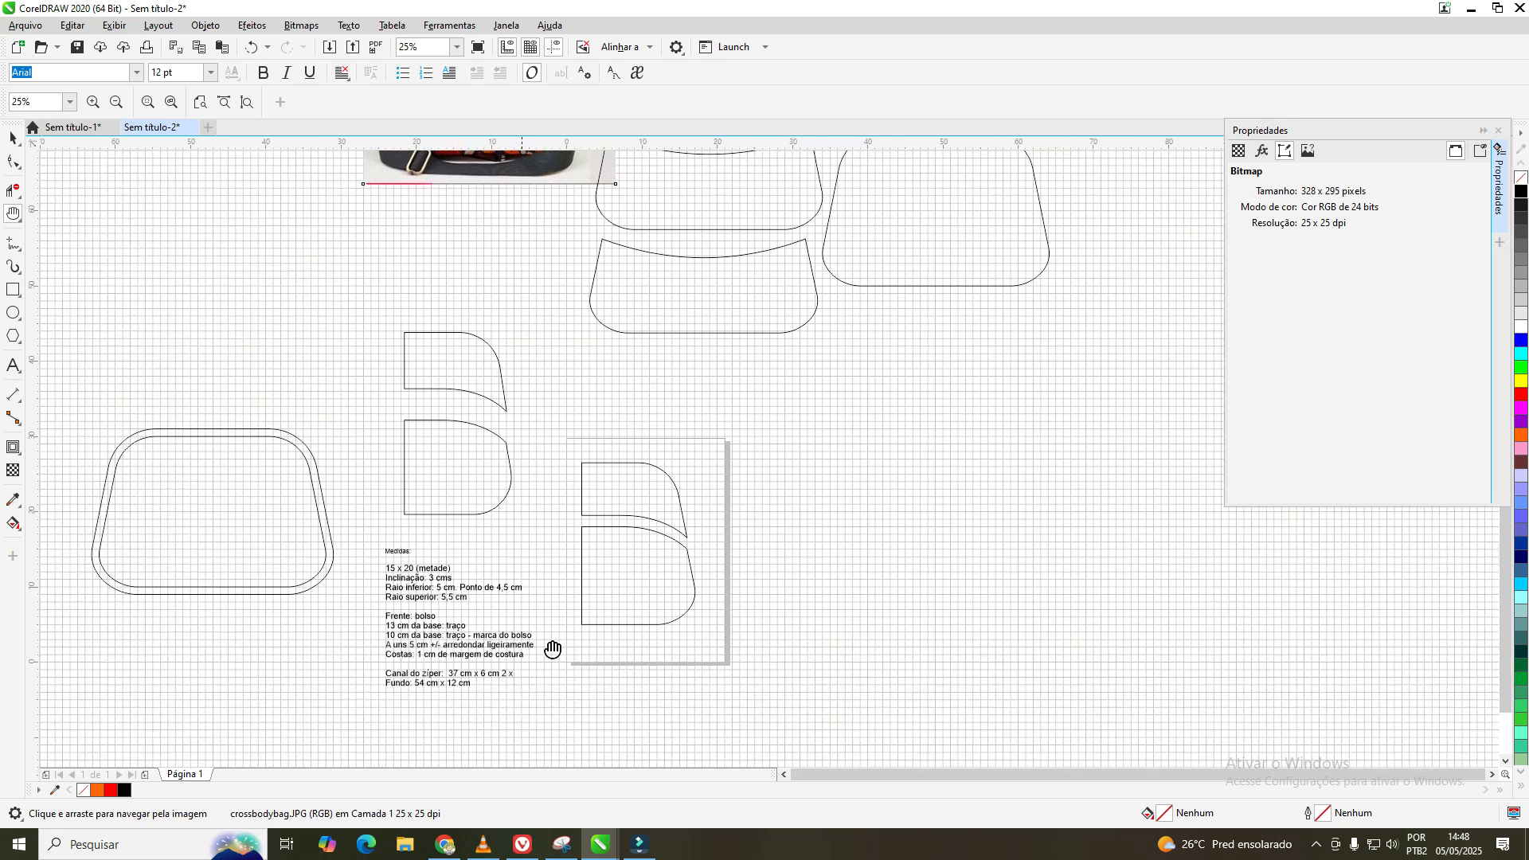
drag(689, 417, 658, 580)
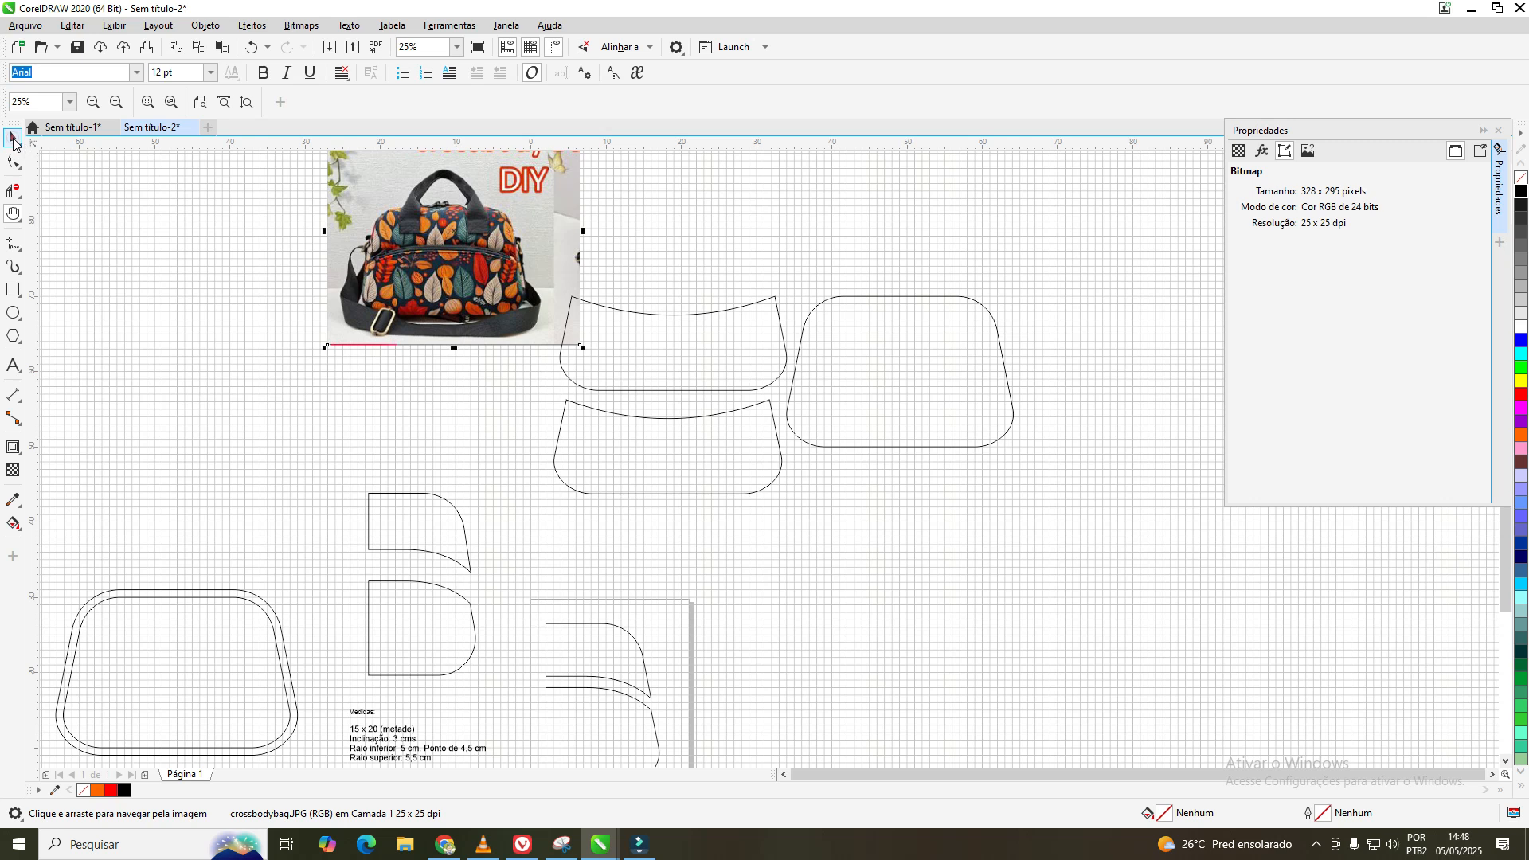
- Delete the intersected pocket piece and the original pocket piece, leaving the full bag outline
click(13, 142)
click(706, 314)
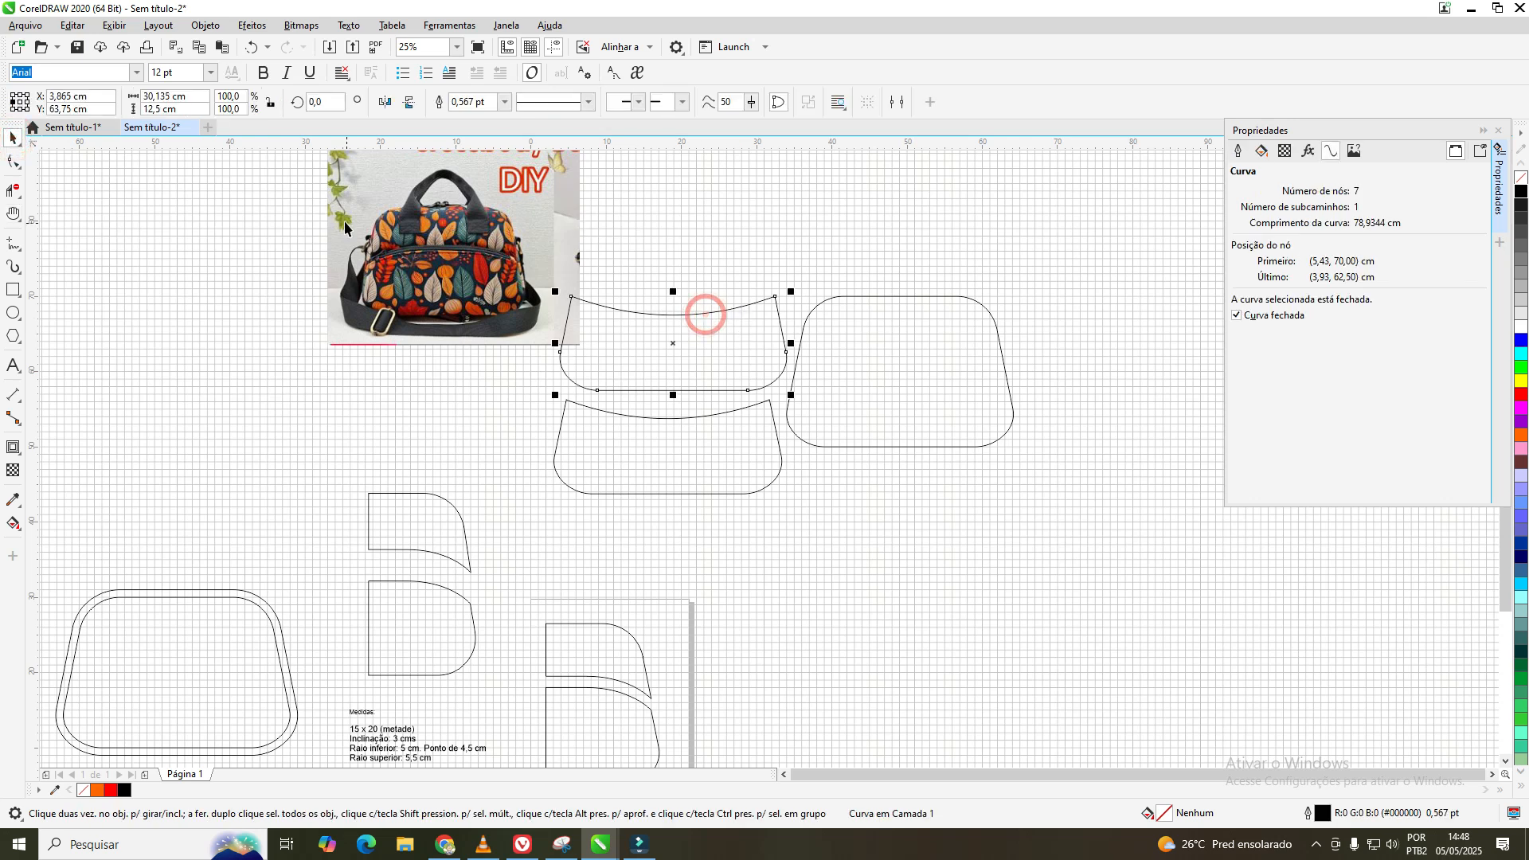
key(Delete)
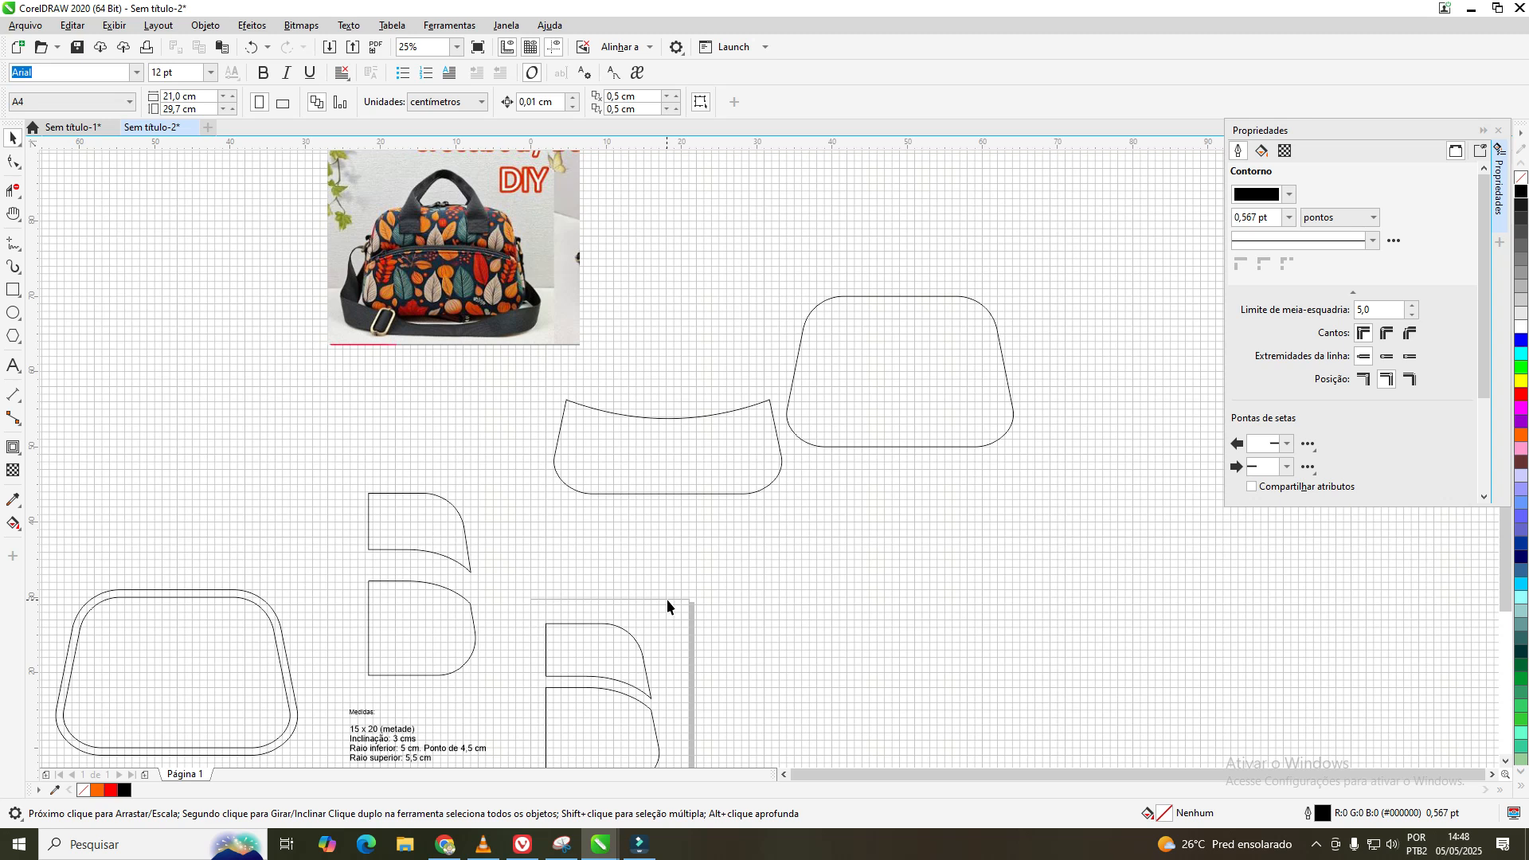
click(662, 418)
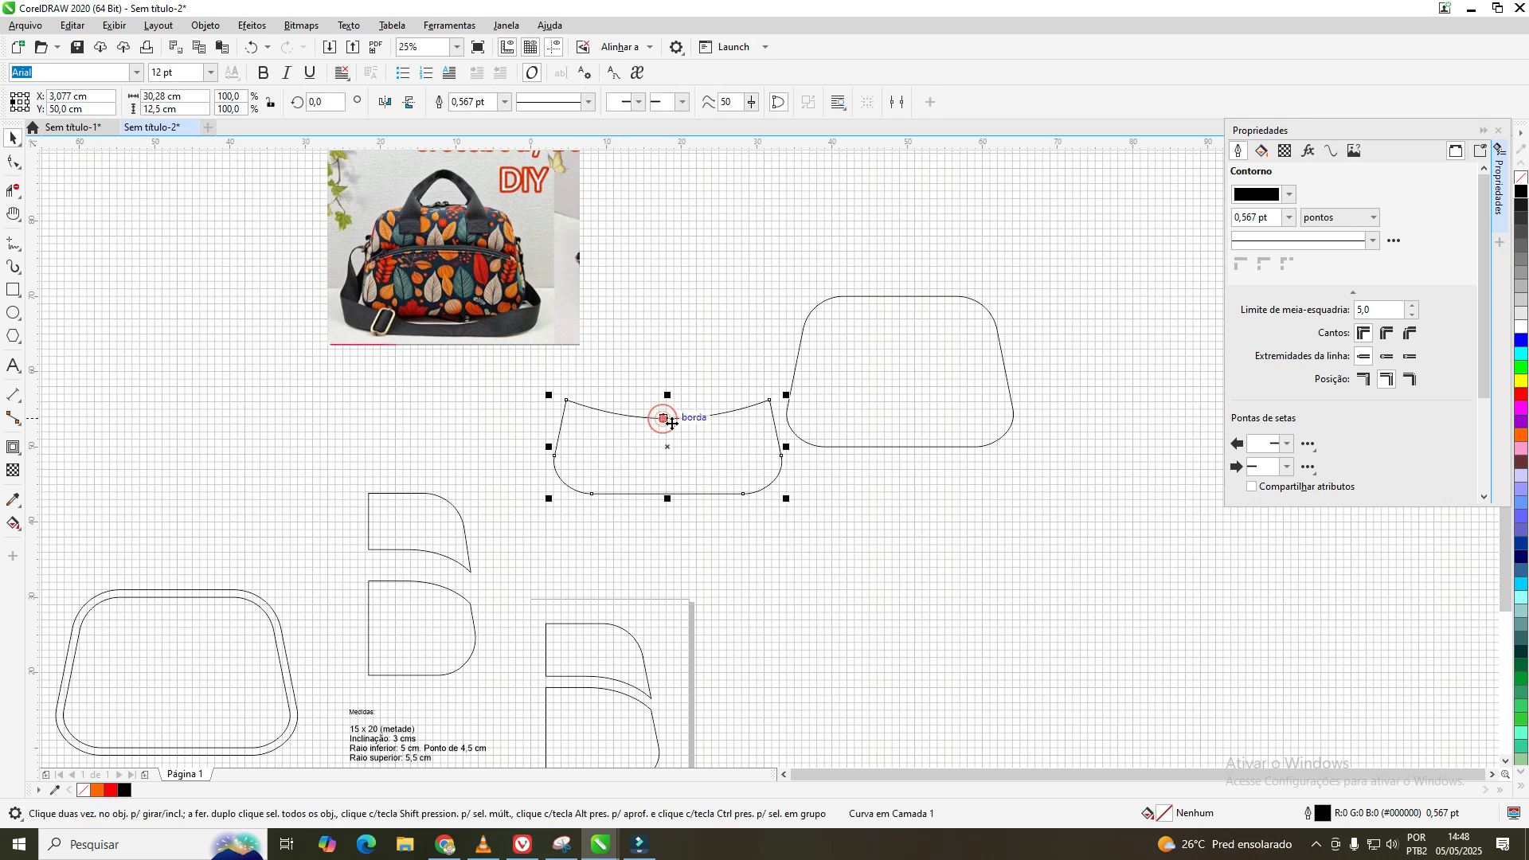
key(Delete)
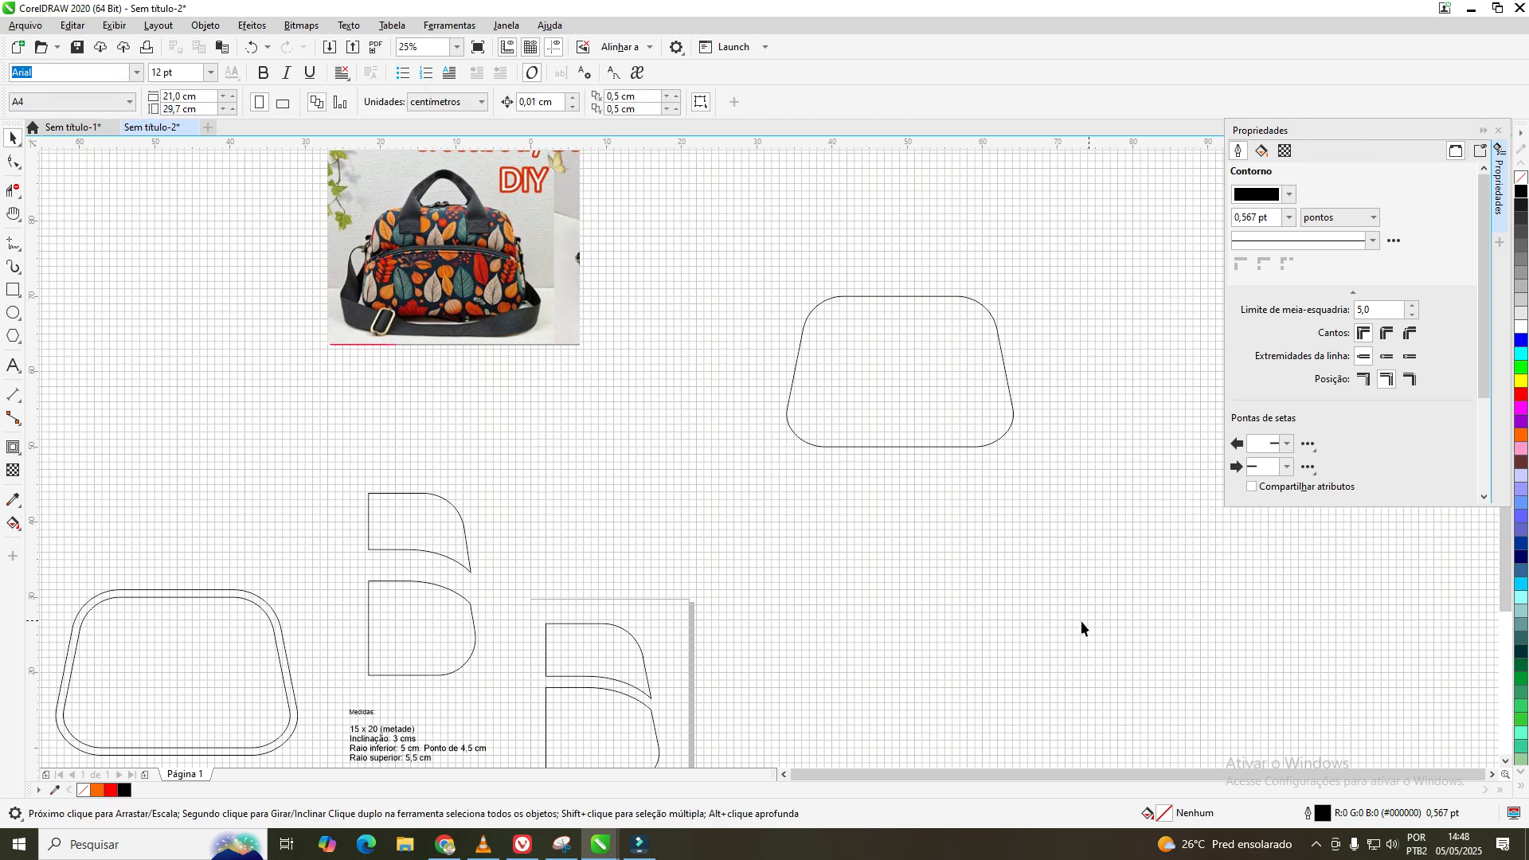
- Examine the half pattern pieces on and beside the page again
scroll(771, 539, down, 1)
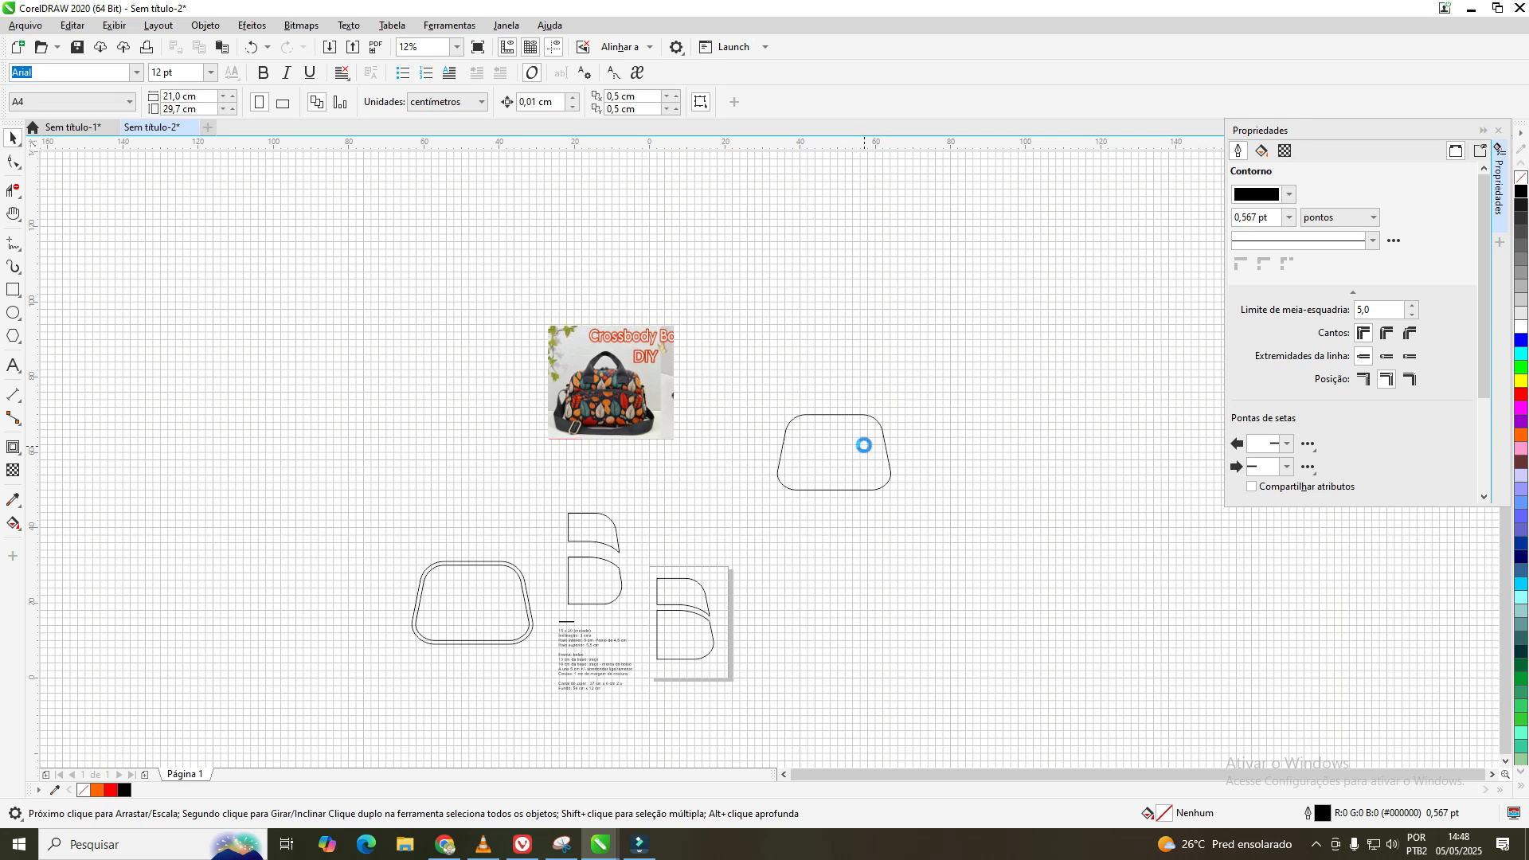
scroll(865, 444, up, 2)
scroll(865, 444, down, 1)
click(478, 547)
click(13, 214)
drag(474, 632, 625, 443)
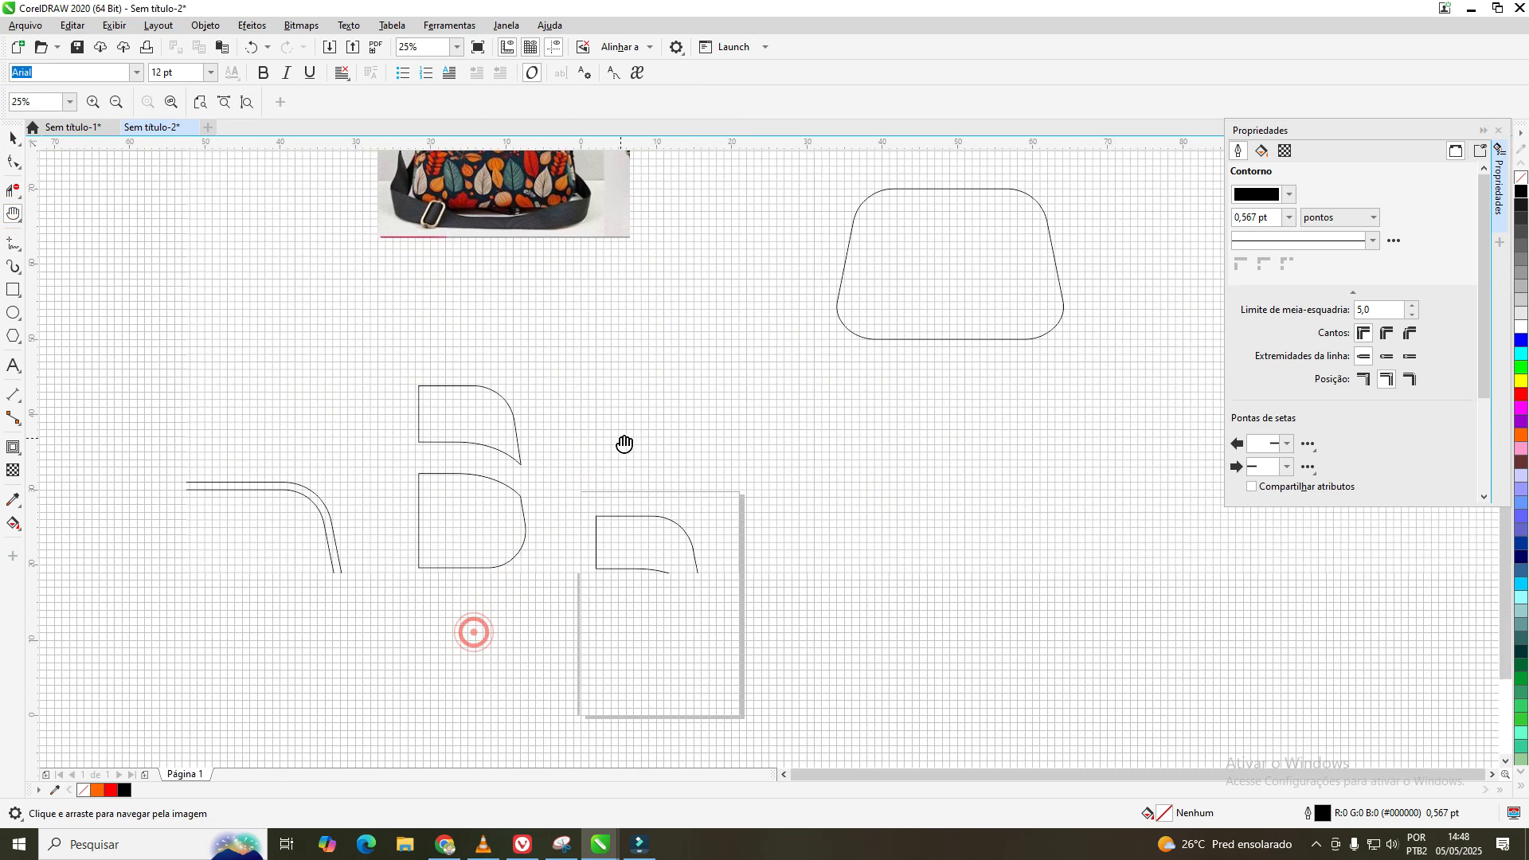